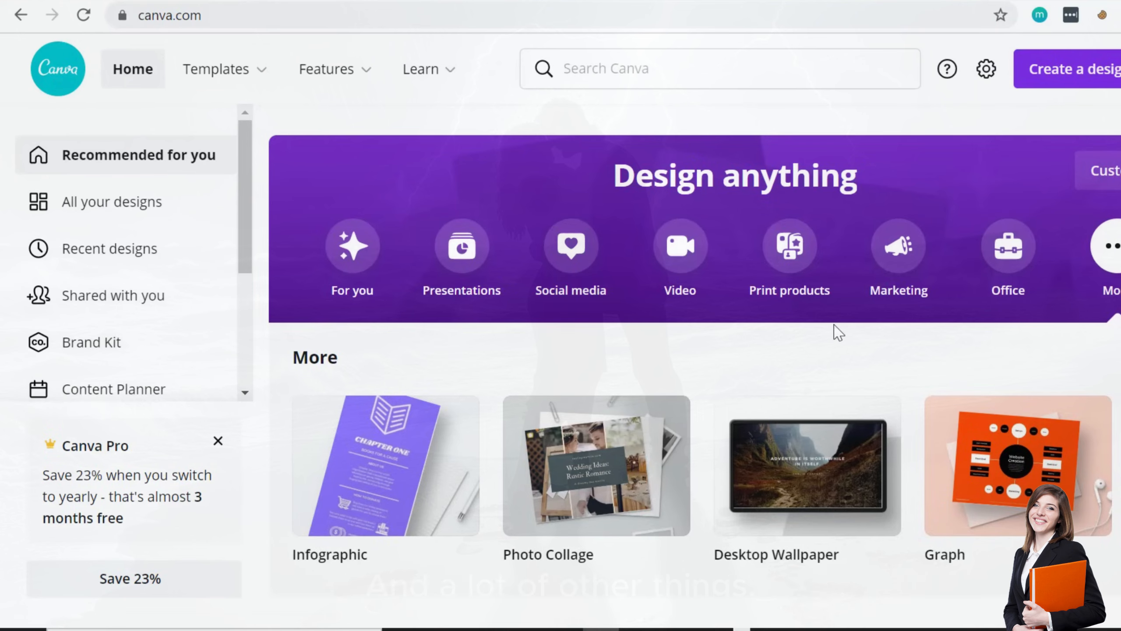
- Look through the template categories on the home page, from presentations and resumes to Facebook covers and videos
{"action": "scroll", "coordinate": [837, 332], "scroll_direction": "down", "scroll_amount": 15}
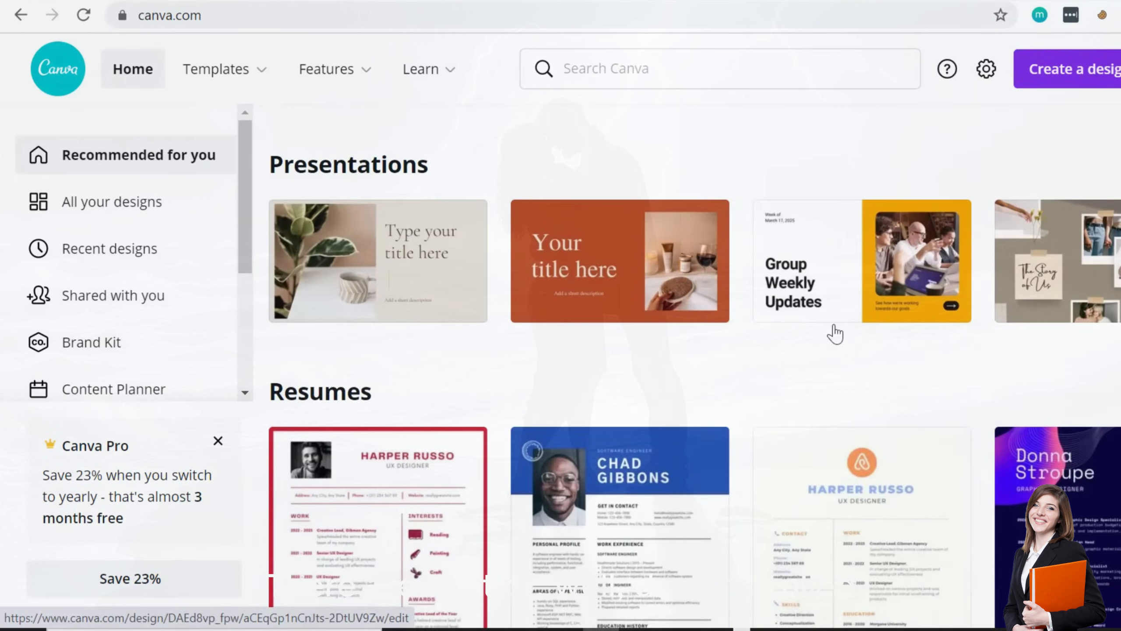
{"action": "scroll", "coordinate": [835, 334], "scroll_direction": "down", "scroll_amount": 15}
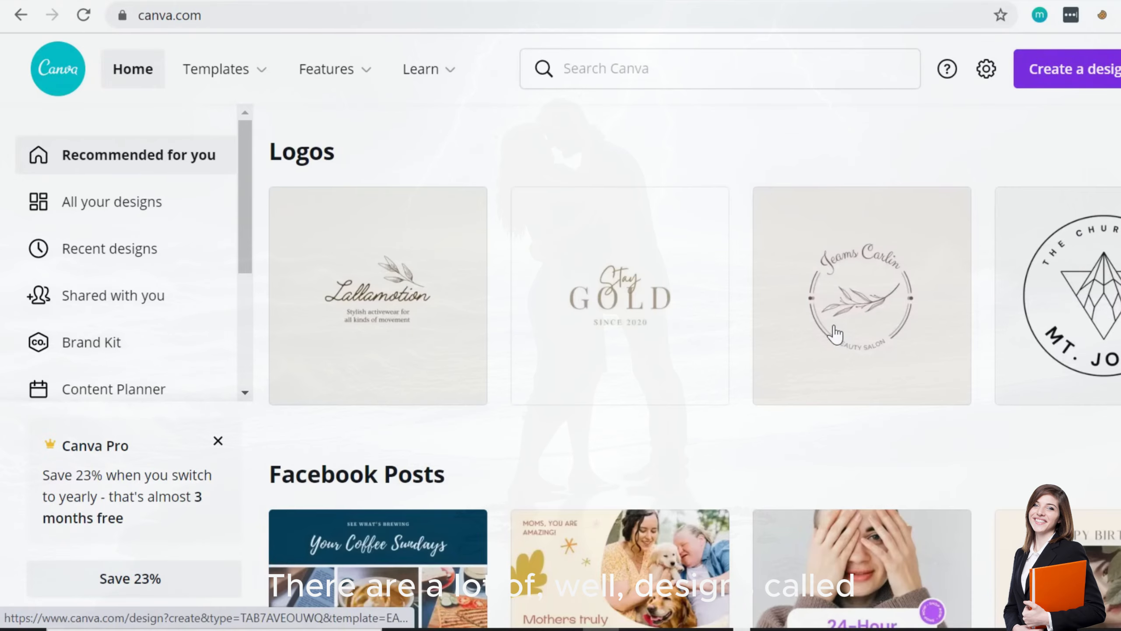
{"action": "scroll", "coordinate": [835, 335], "scroll_direction": "down", "scroll_amount": 15}
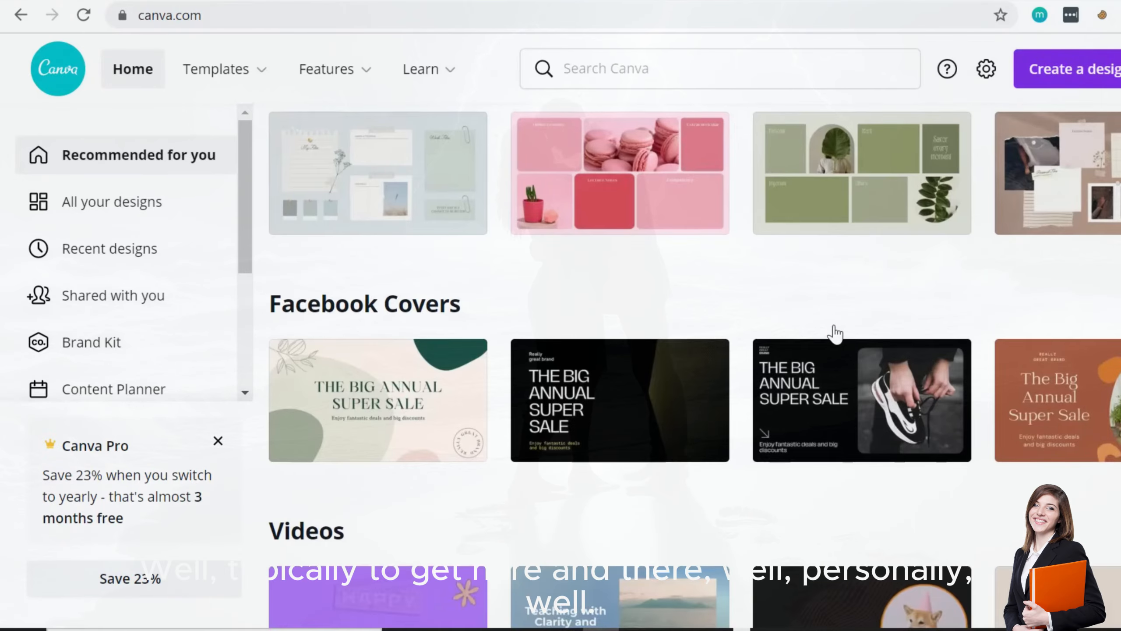
{"action": "scroll", "coordinate": [835, 334], "scroll_direction": "down", "scroll_amount": 12}
{"action": "scroll", "coordinate": [836, 335], "scroll_direction": "up", "scroll_amount": 16}
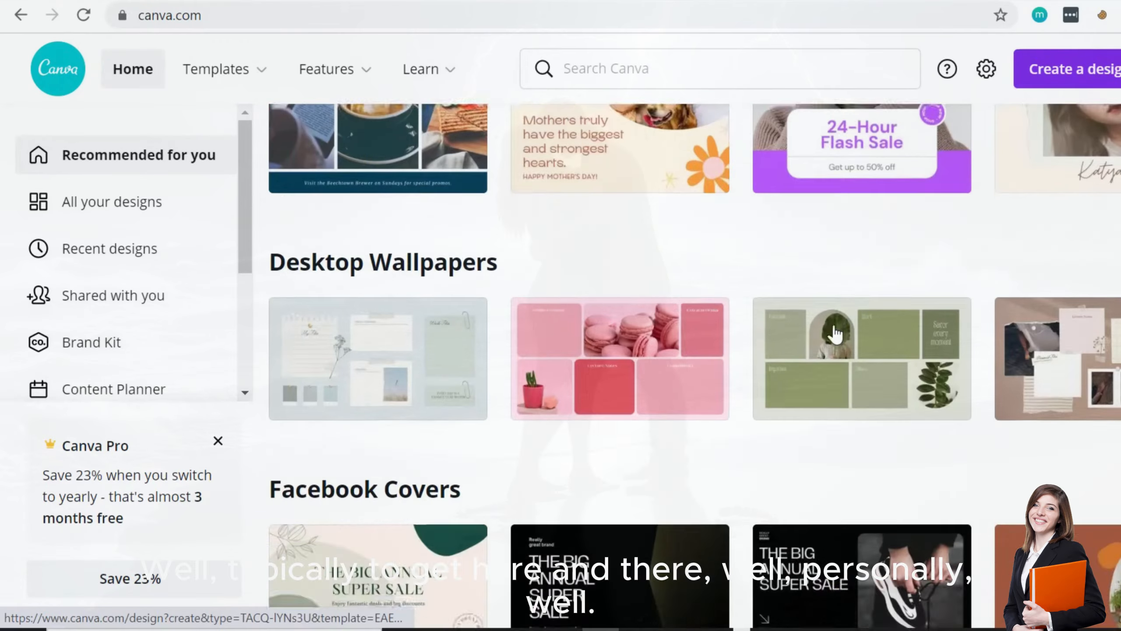
{"action": "scroll", "coordinate": [836, 334], "scroll_direction": "up", "scroll_amount": 15}
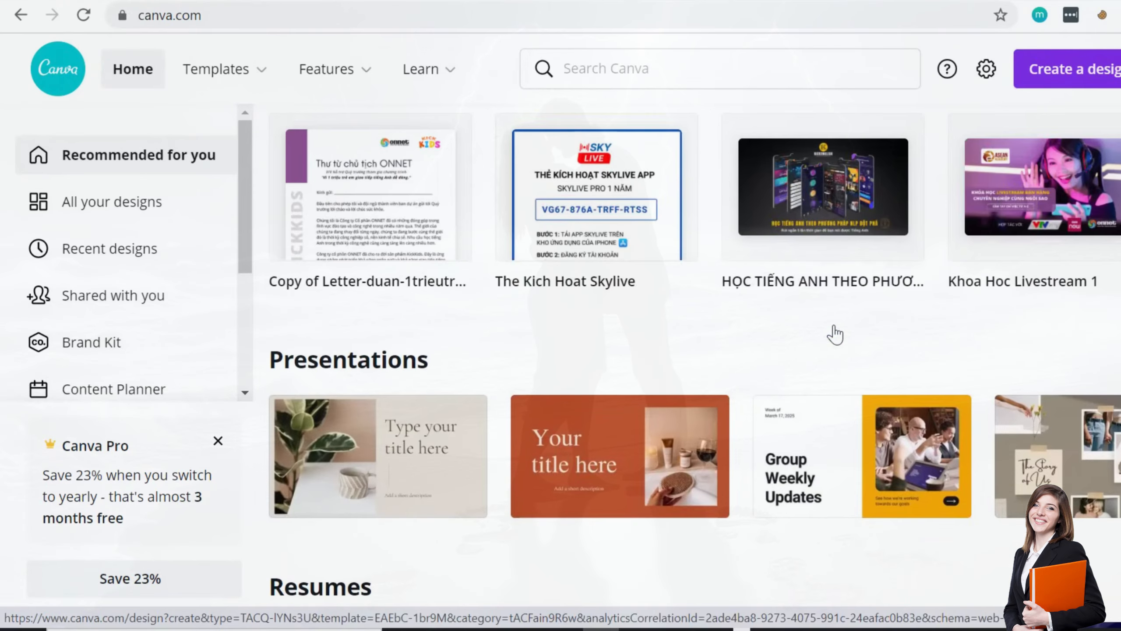
{"action": "scroll", "coordinate": [830, 333], "scroll_direction": "up", "scroll_amount": 2}
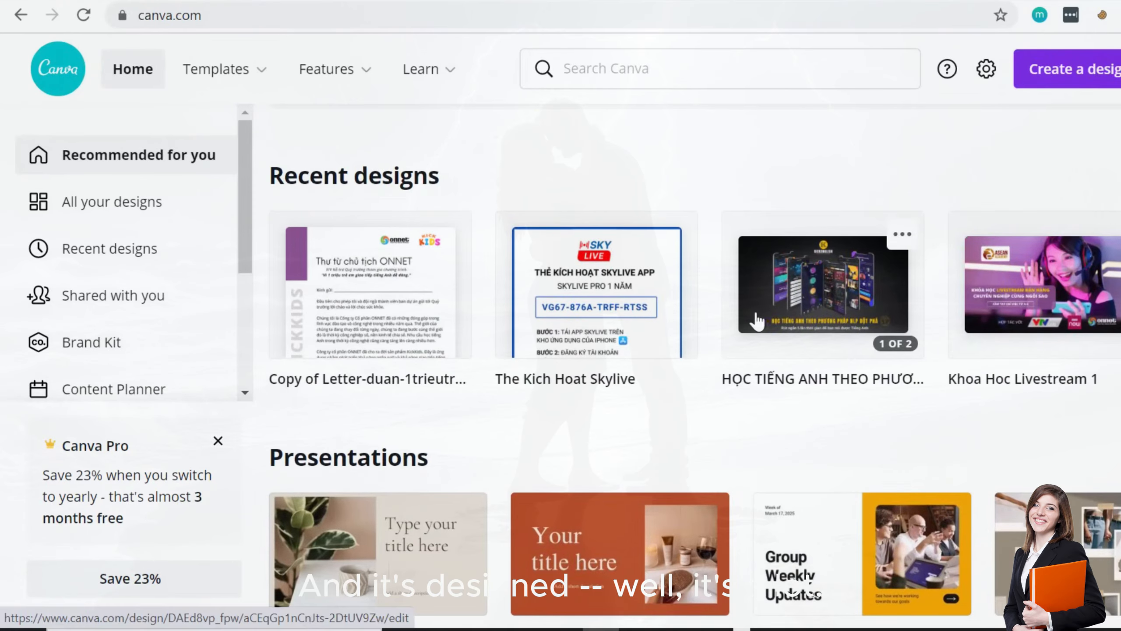
- View the full list of recent designs and look through the projects in it
{"action": "left_click", "coordinate": [1119, 177]}
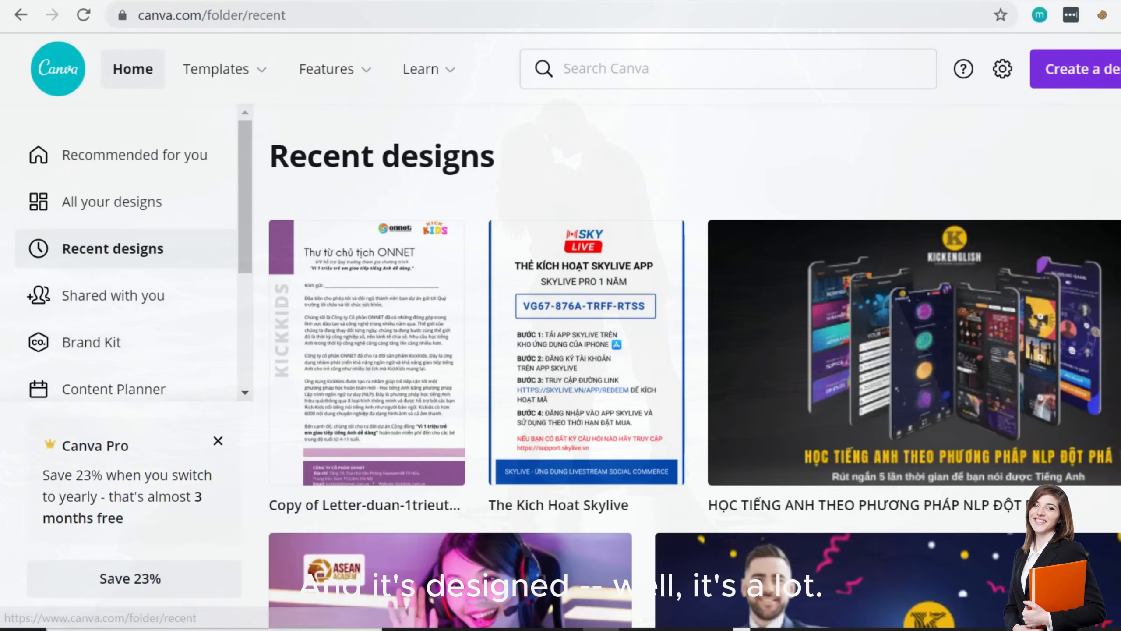
{"action": "scroll", "coordinate": [966, 303], "scroll_direction": "down", "scroll_amount": 9}
{"action": "scroll", "coordinate": [971, 304], "scroll_direction": "down", "scroll_amount": 6}
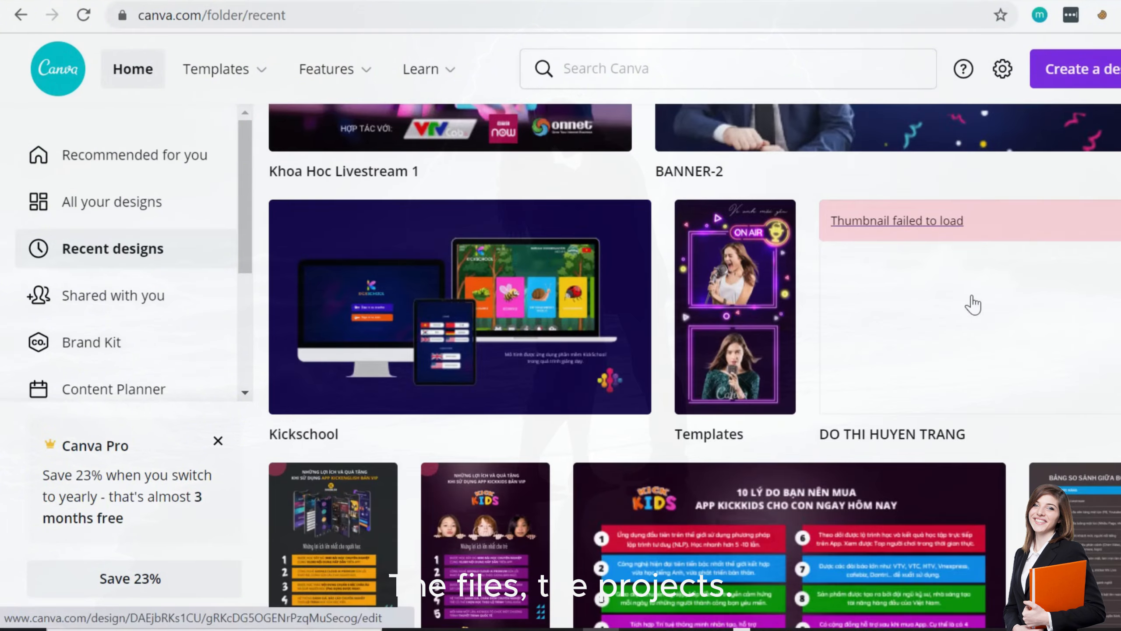
{"action": "scroll", "coordinate": [973, 304], "scroll_direction": "down", "scroll_amount": 5}
{"action": "scroll", "coordinate": [973, 305], "scroll_direction": "down", "scroll_amount": 6}
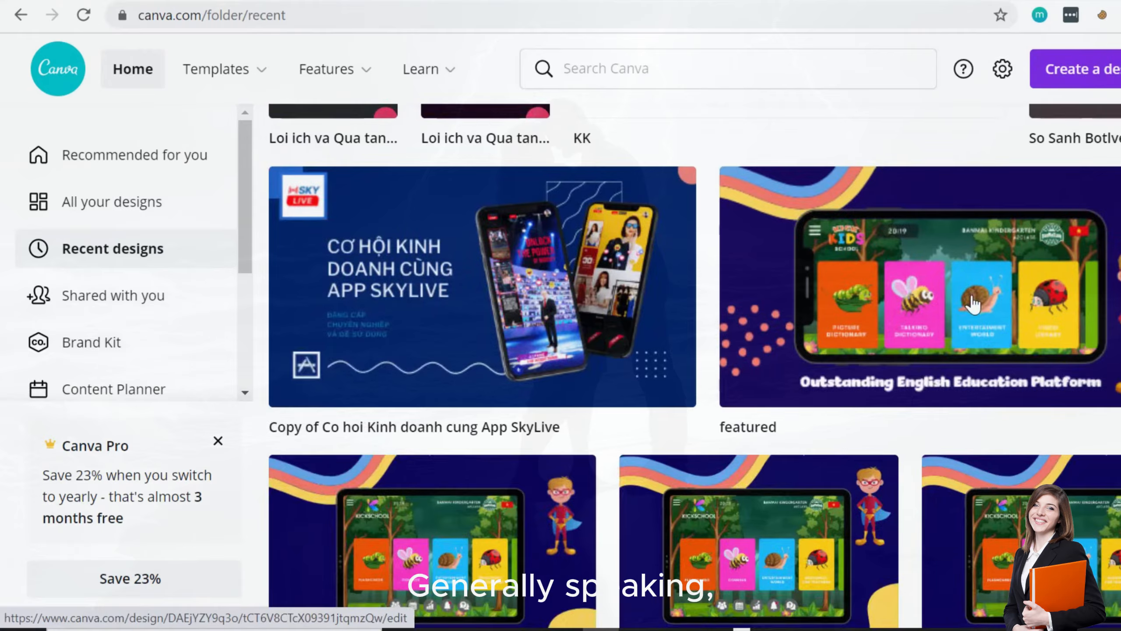
{"action": "scroll", "coordinate": [973, 305], "scroll_direction": "down", "scroll_amount": 10}
{"action": "scroll", "coordinate": [974, 304], "scroll_direction": "down", "scroll_amount": 5}
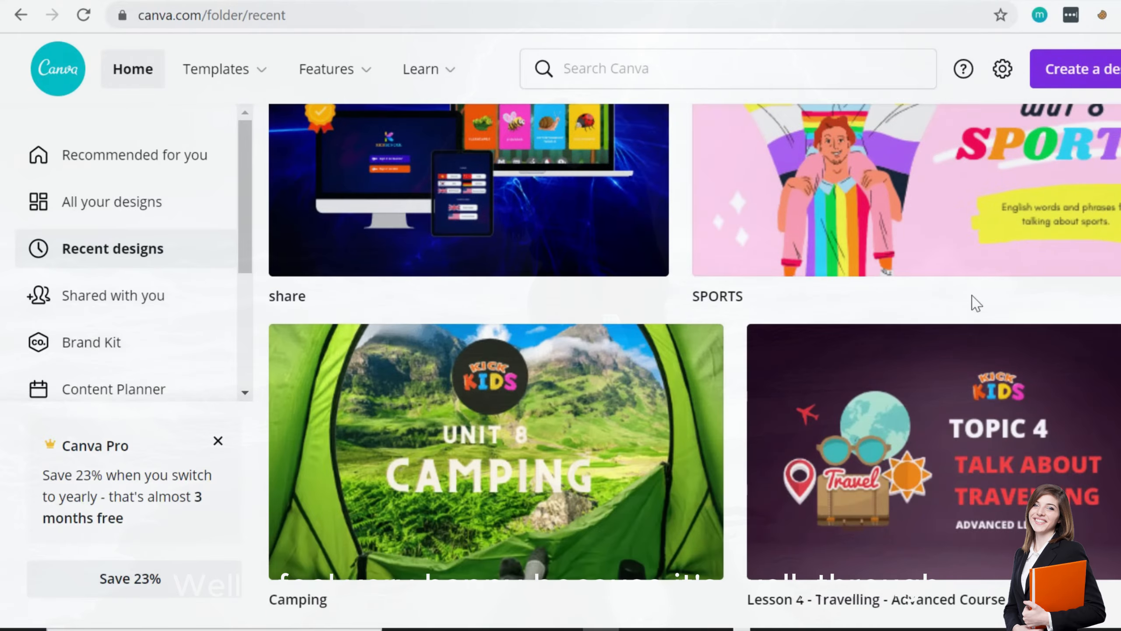
{"action": "scroll", "coordinate": [975, 304], "scroll_direction": "down", "scroll_amount": 5}
{"action": "scroll", "coordinate": [974, 304], "scroll_direction": "down", "scroll_amount": 10}
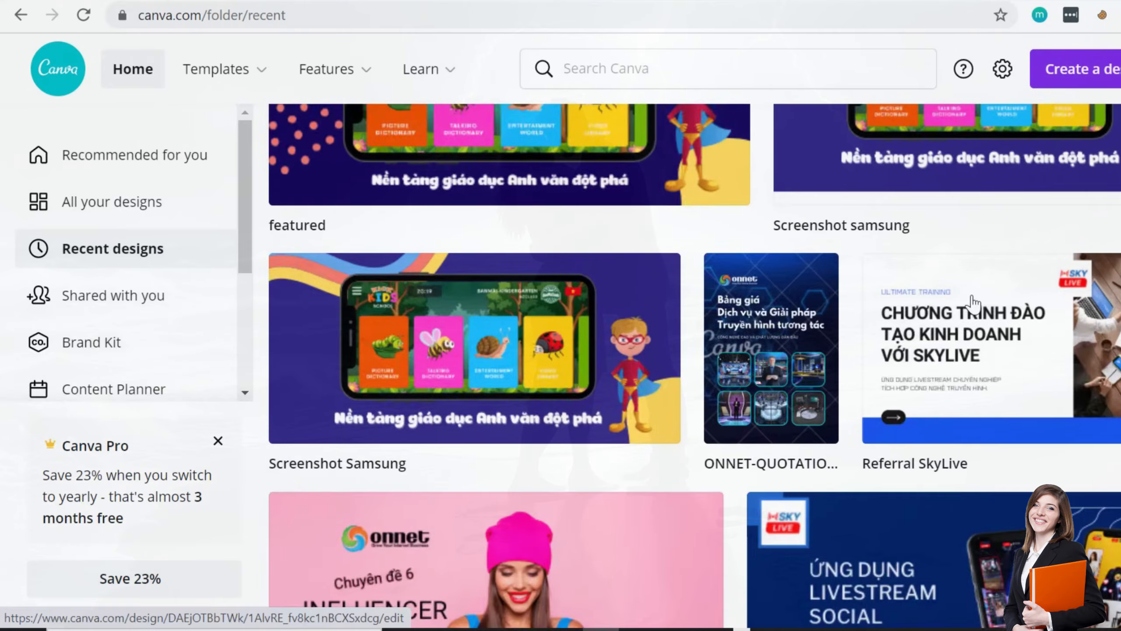
{"action": "scroll", "coordinate": [974, 304], "scroll_direction": "down", "scroll_amount": 8}
{"action": "scroll", "coordinate": [973, 305], "scroll_direction": "down", "scroll_amount": 10}
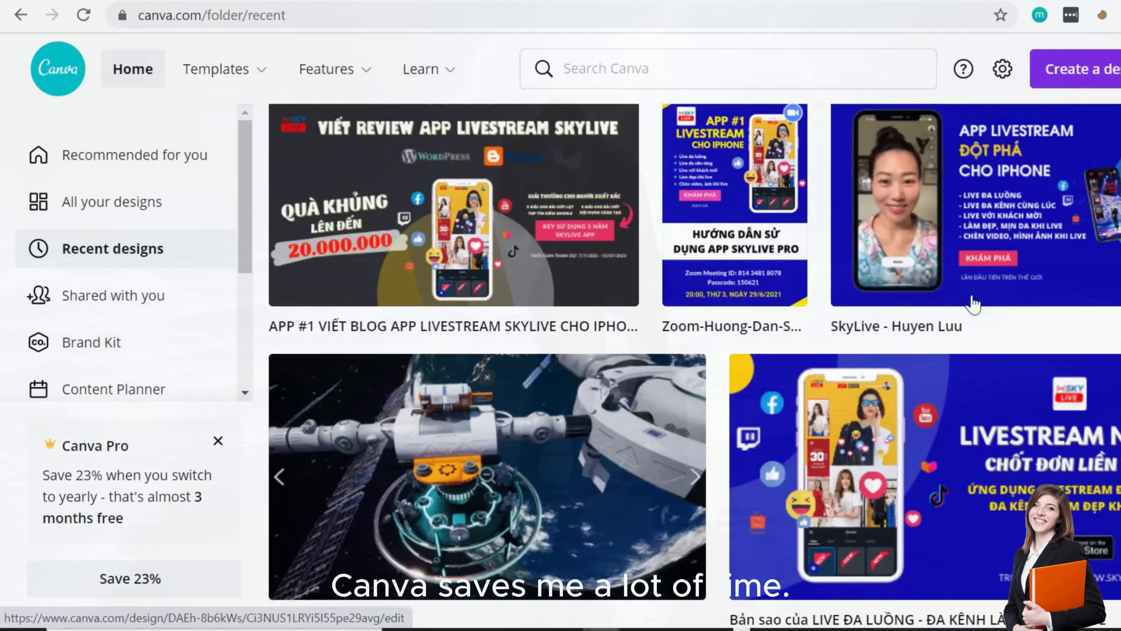
{"action": "scroll", "coordinate": [973, 304], "scroll_direction": "down", "scroll_amount": 15}
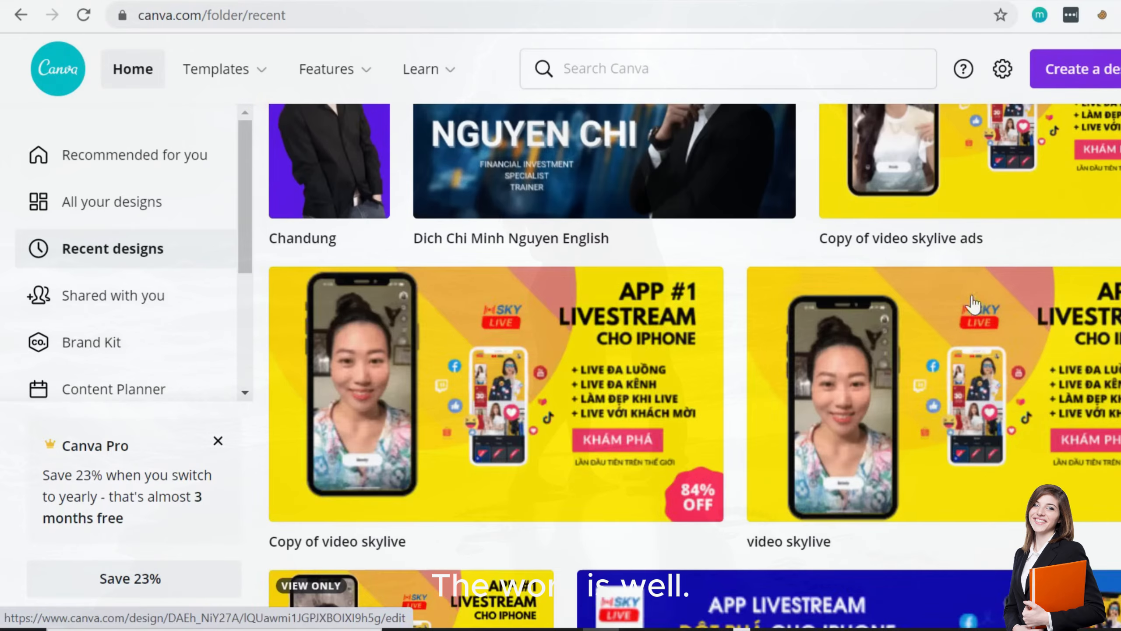
{"action": "scroll", "coordinate": [973, 305], "scroll_direction": "down", "scroll_amount": 10}
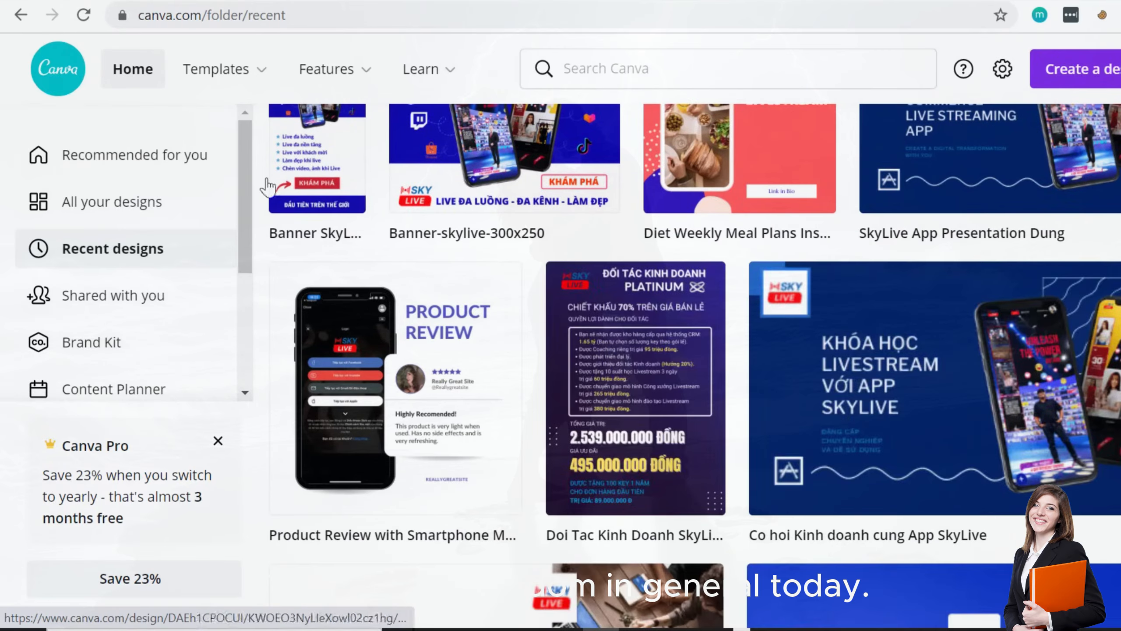
- View all your designs, and return to the home page
{"action": "left_click", "coordinate": [85, 204]}
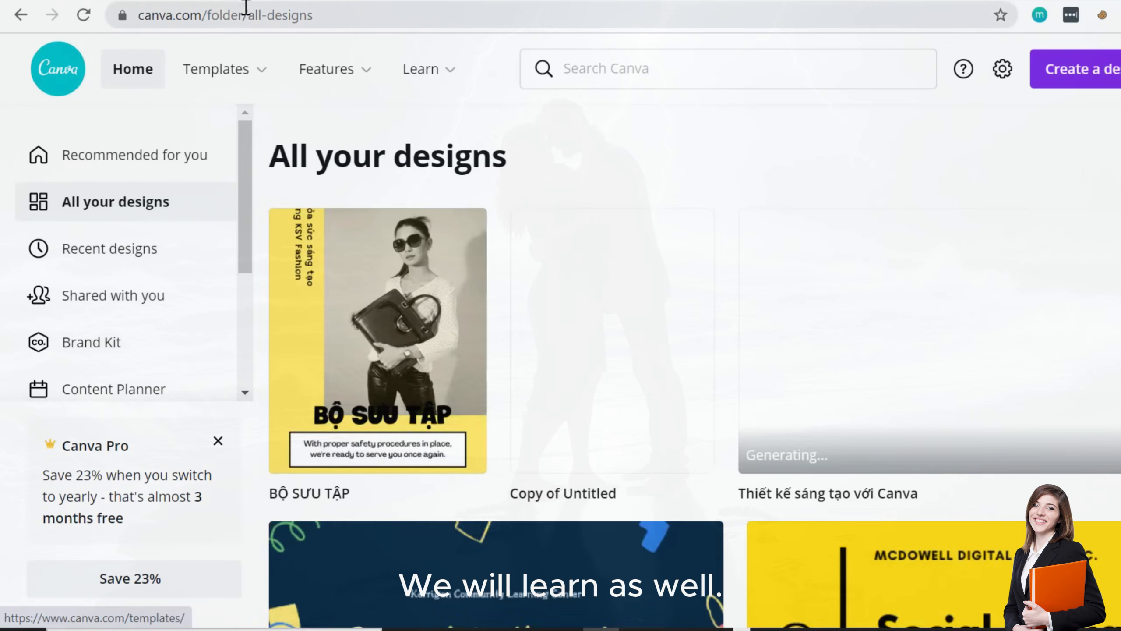
{"action": "left_click", "coordinate": [131, 74]}
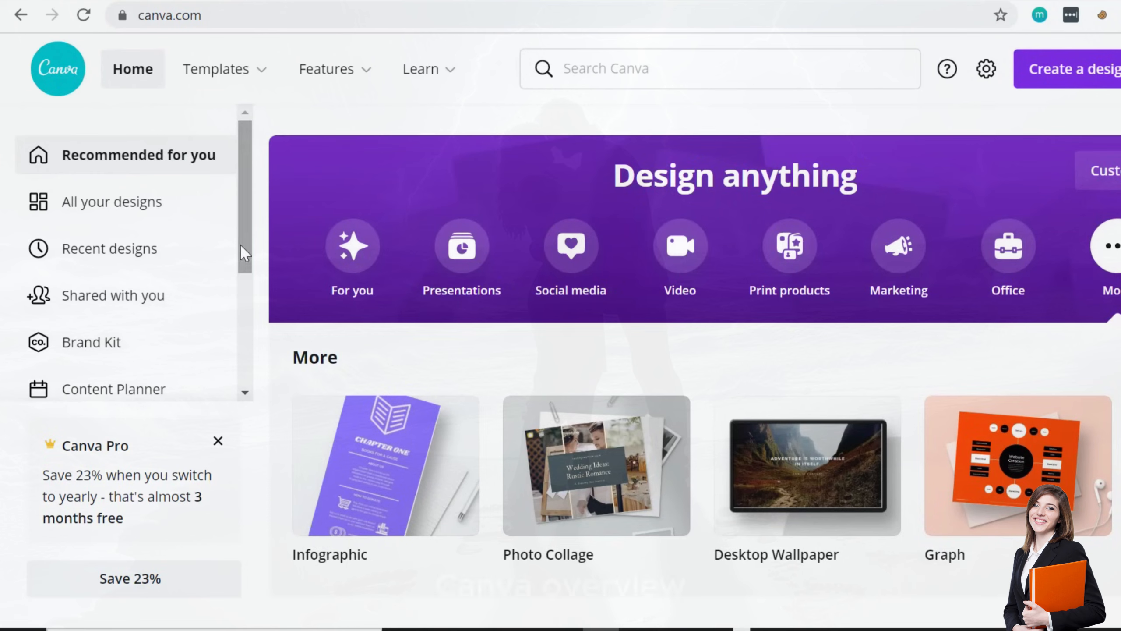
{"action": "left_click_drag", "start_coordinate": [243, 245], "coordinate": [261, 225]}
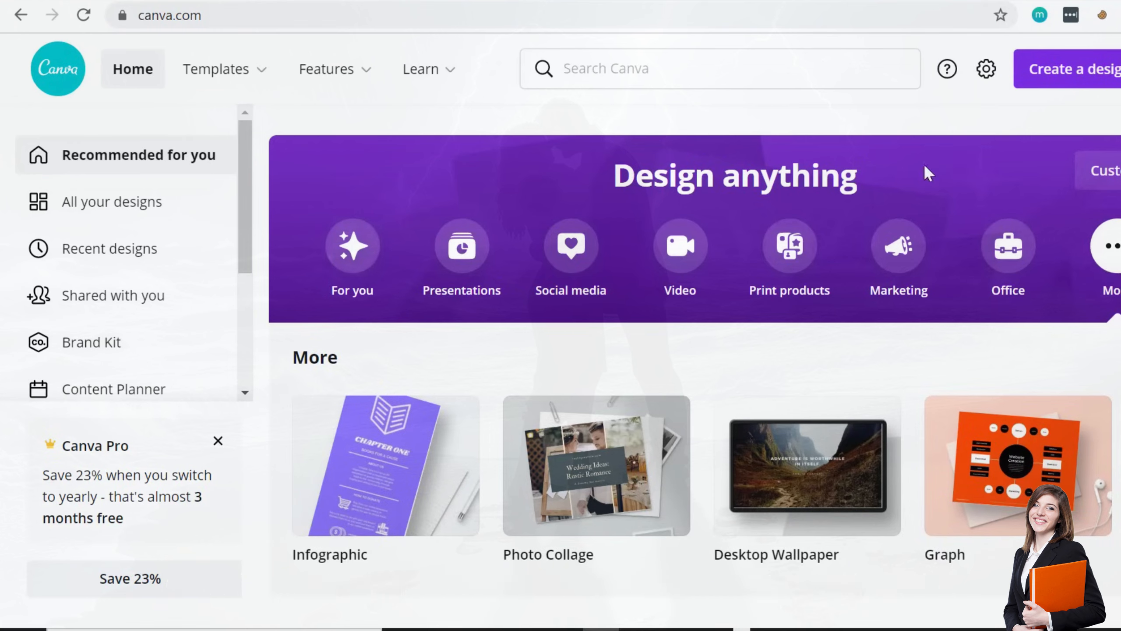
- Try a custom size for a new design, clearing the width and setting the height to 2 cm
{"action": "left_click", "coordinate": [1068, 78]}
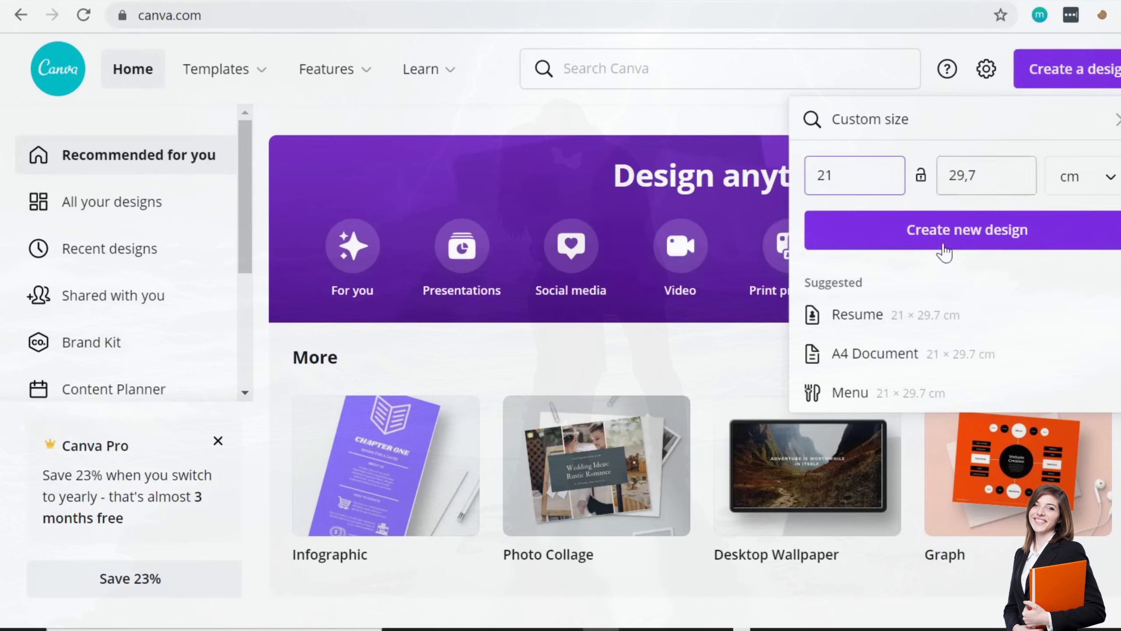
{"action": "double_click", "coordinate": [831, 175]}
{"action": "key", "text": "BackSpace"}
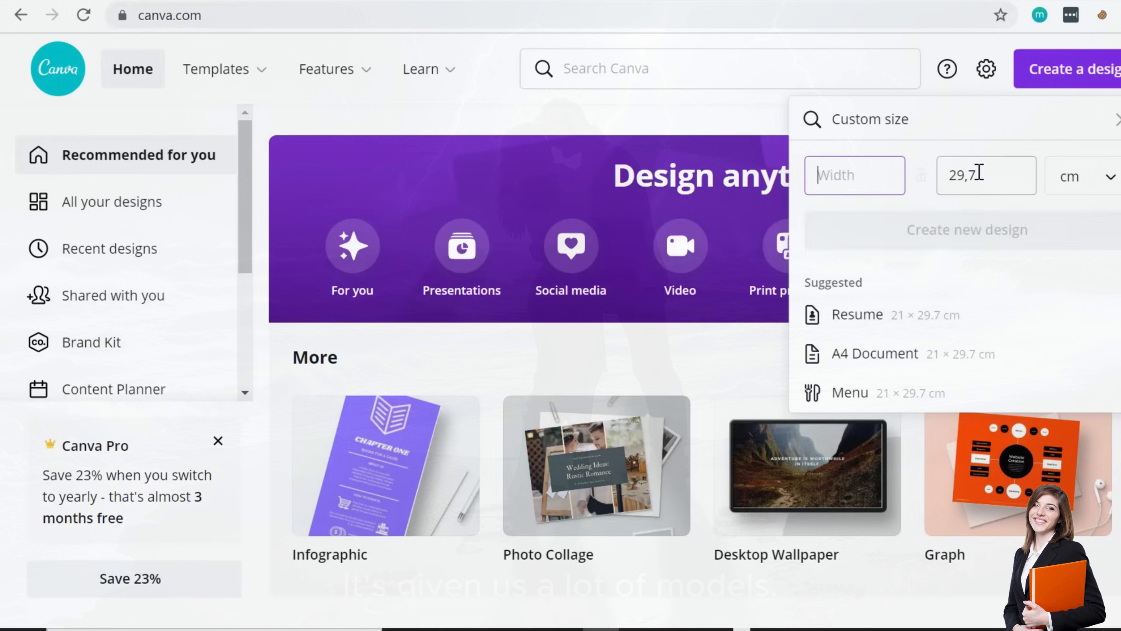
{"action": "double_click", "coordinate": [976, 172]}
{"action": "type", "text": "2"}
{"action": "left_click", "coordinate": [1115, 122]}
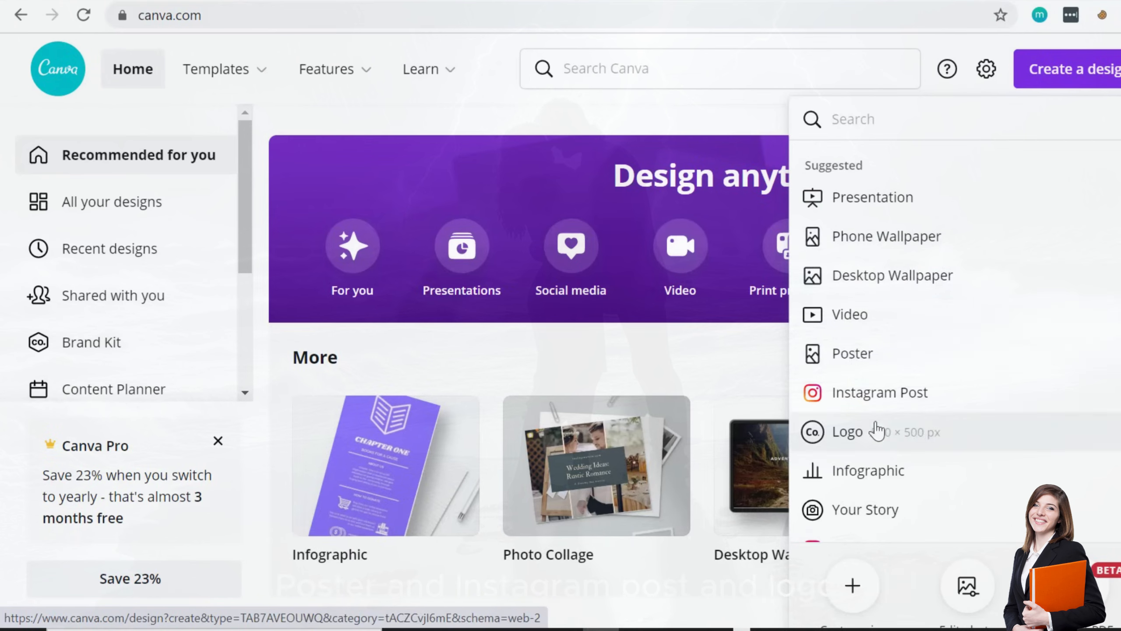
- Look through the suggested design types available for a new design
{"action": "scroll", "coordinate": [892, 424], "scroll_direction": "down", "scroll_amount": 1}
{"action": "scroll", "coordinate": [894, 426], "scroll_direction": "down", "scroll_amount": 5}
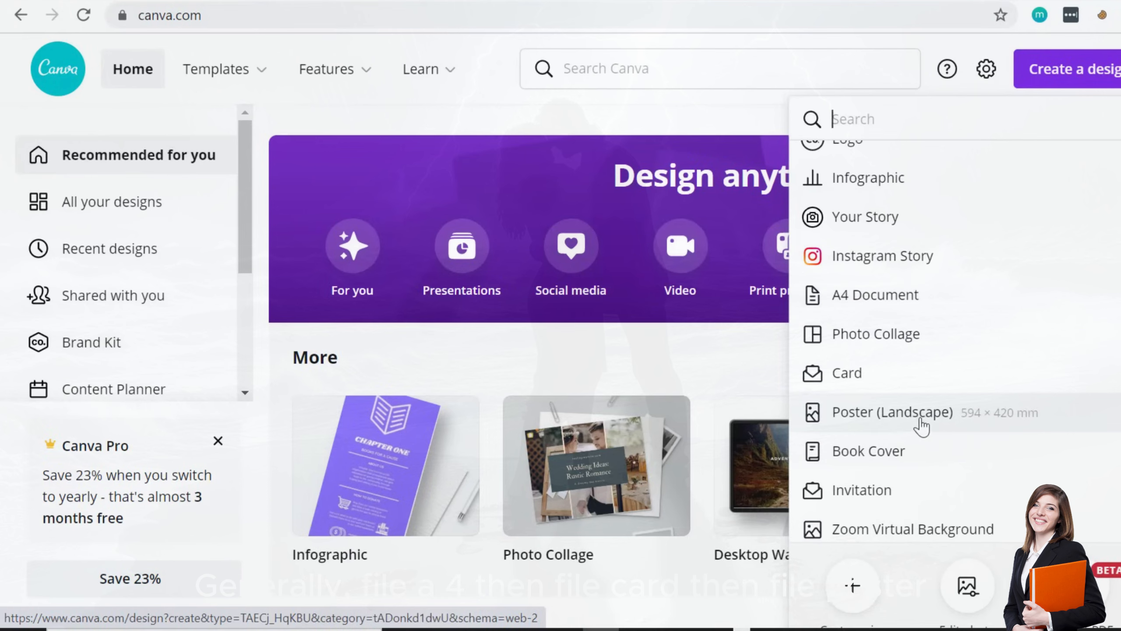
{"action": "scroll", "coordinate": [920, 425], "scroll_direction": "down", "scroll_amount": 15}
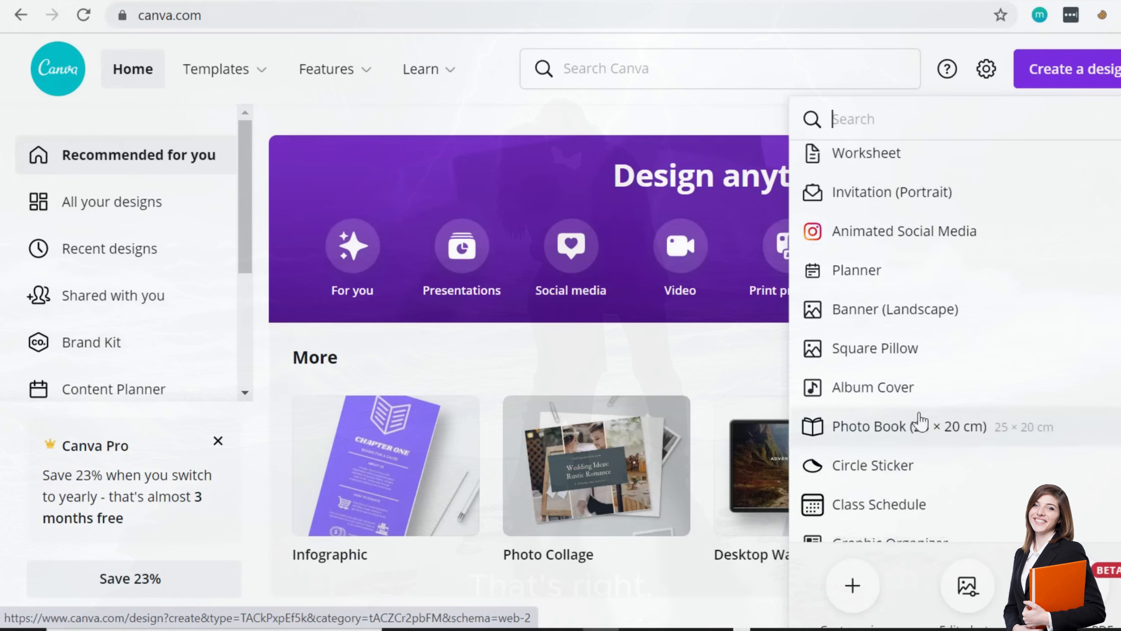
{"action": "scroll", "coordinate": [920, 425], "scroll_direction": "down", "scroll_amount": 7}
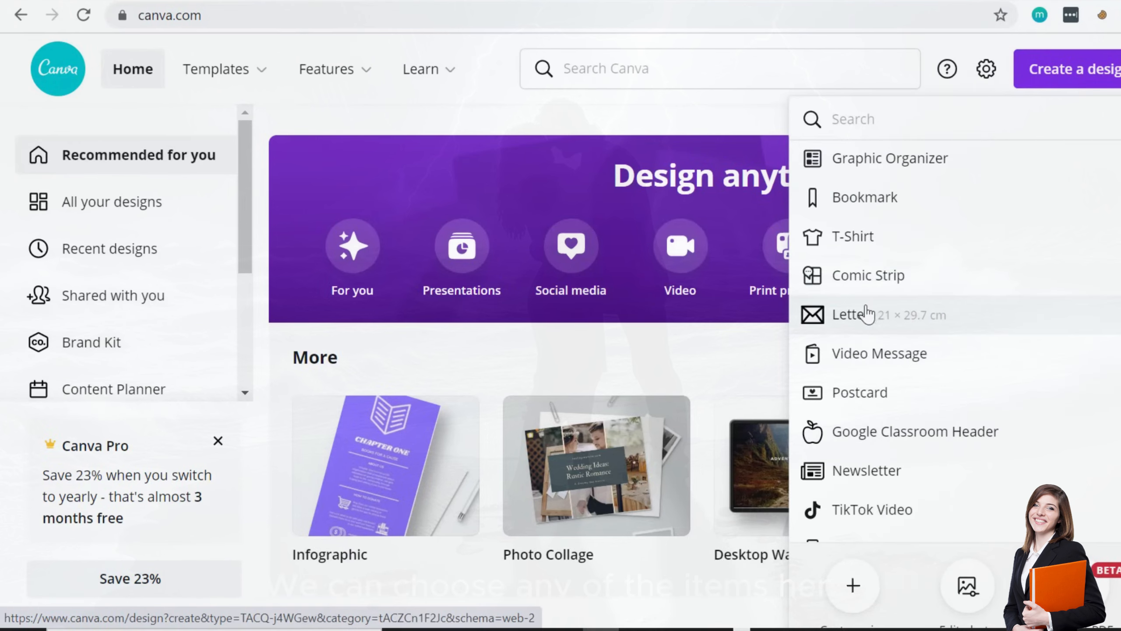
{"action": "scroll", "coordinate": [861, 305], "scroll_direction": "up", "scroll_amount": 20}
{"action": "scroll", "coordinate": [861, 305], "scroll_direction": "up", "scroll_amount": 3}
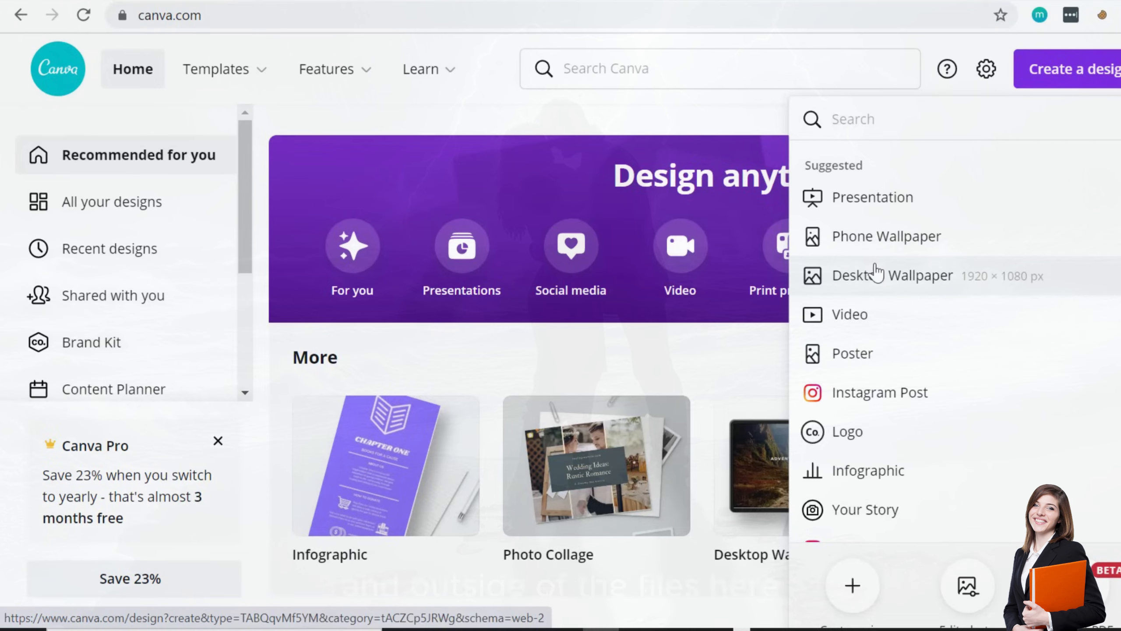
- Return to the custom size settings, clear the height and view the available measurement units
{"action": "left_click", "coordinate": [855, 587]}
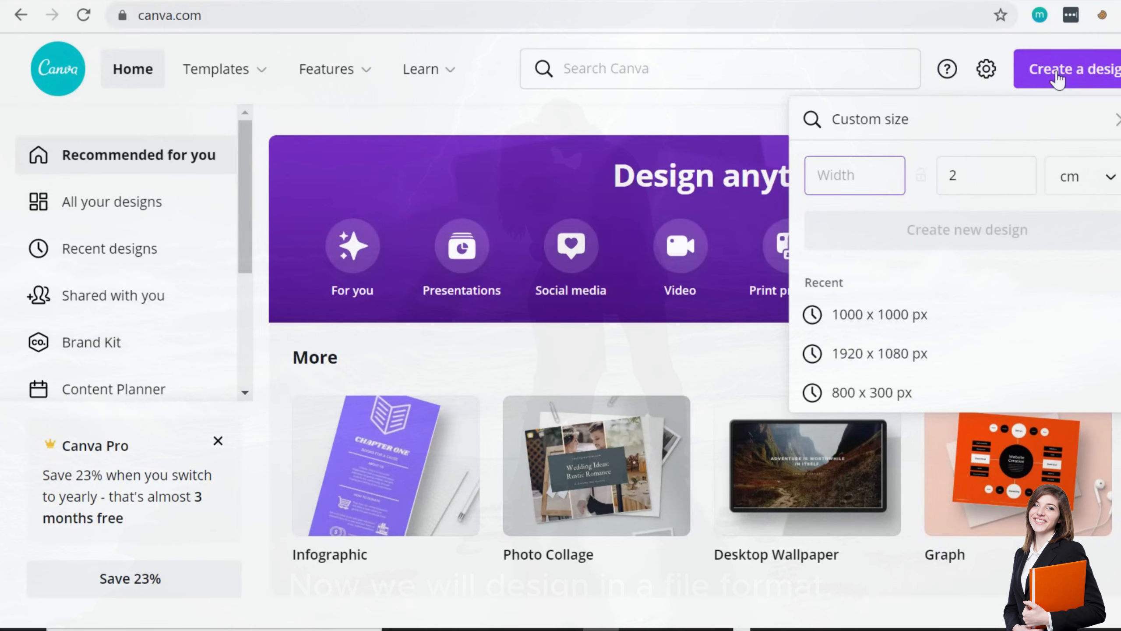
{"action": "double_click", "coordinate": [954, 178]}
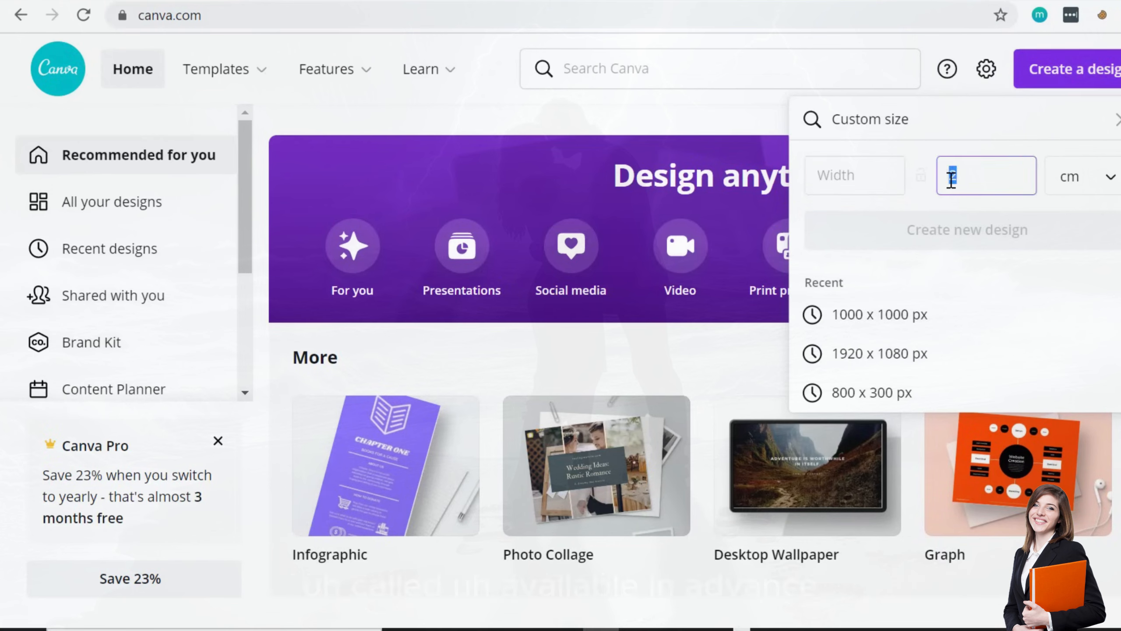
{"action": "key", "text": "BackSpace"}
{"action": "left_click", "coordinate": [871, 174]}
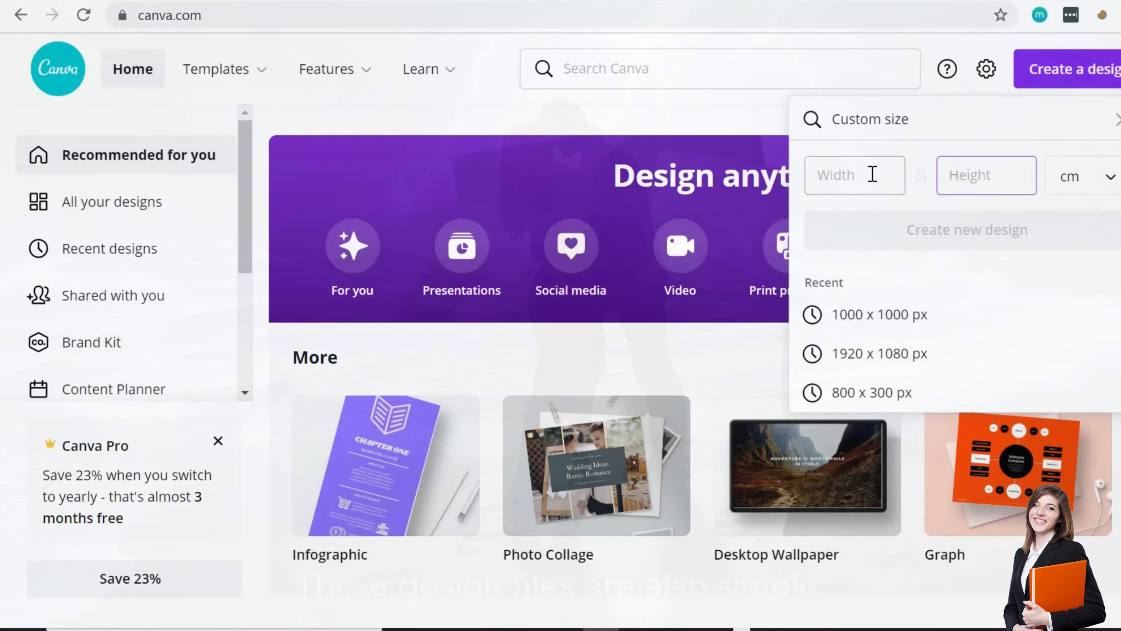
{"action": "left_click", "coordinate": [946, 175]}
{"action": "left_click", "coordinate": [829, 181]}
{"action": "left_click", "coordinate": [979, 175]}
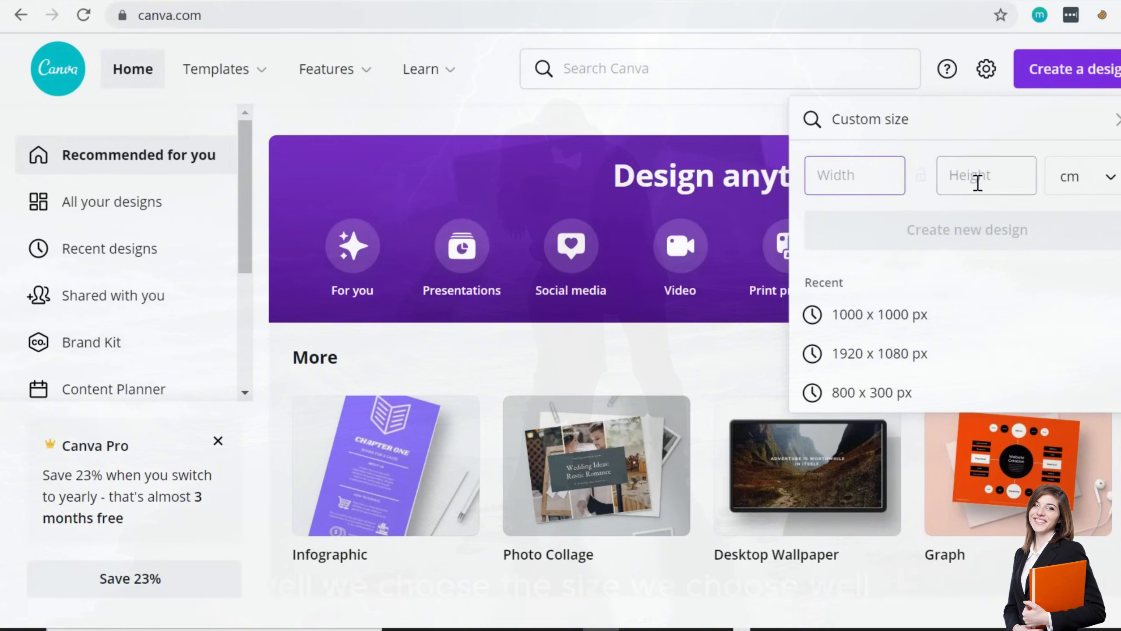
{"action": "left_click", "coordinate": [1065, 189]}
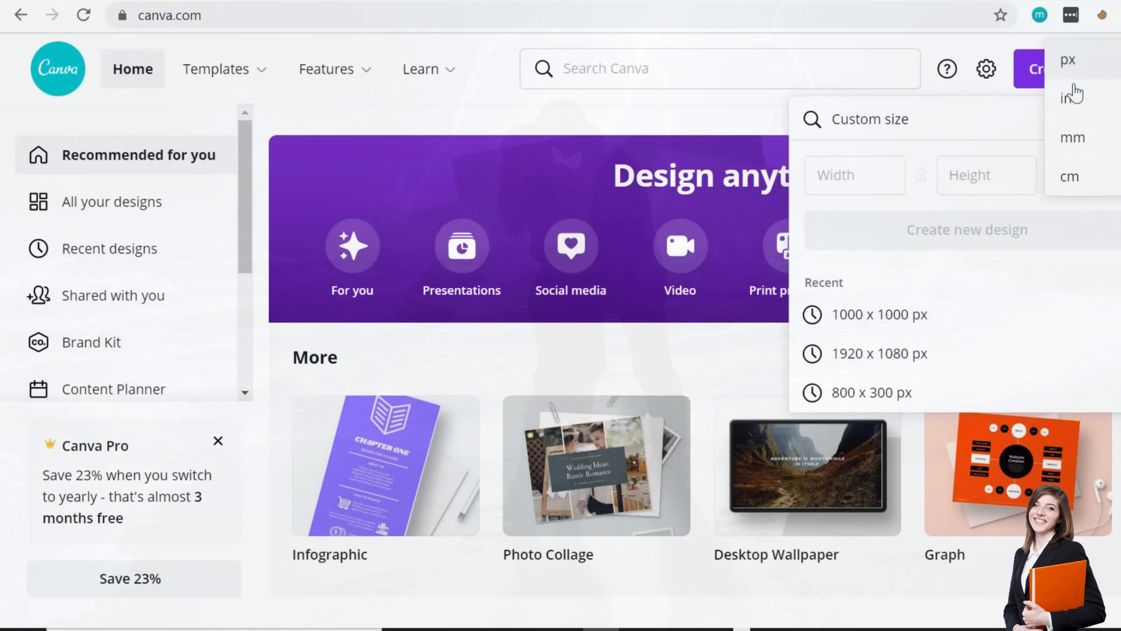
{"action": "left_click", "coordinate": [844, 175]}
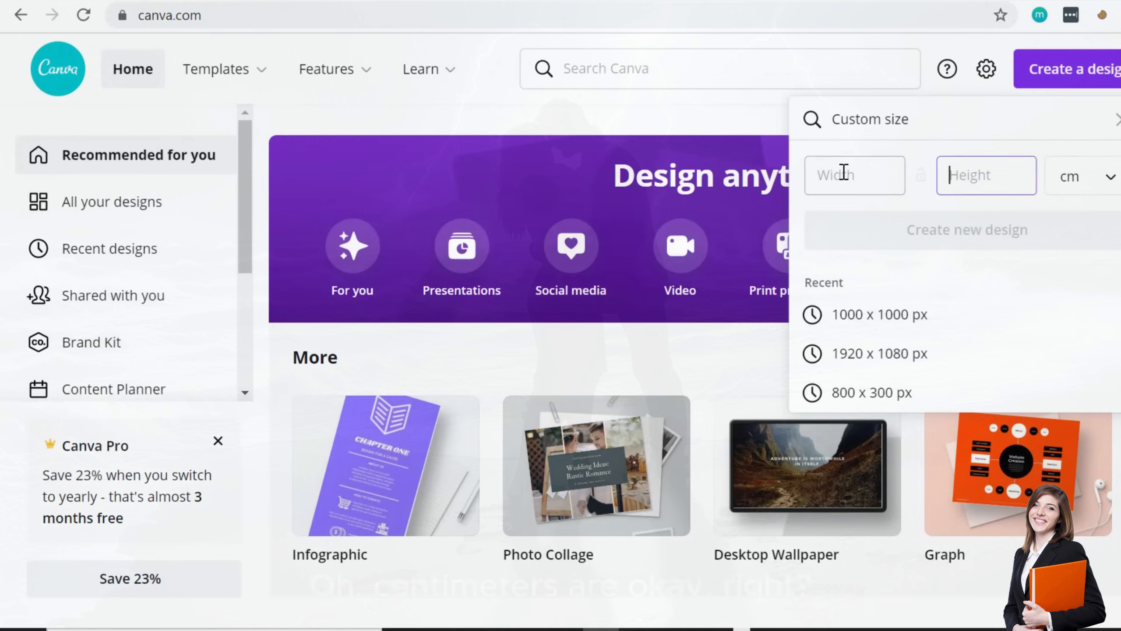
- Create a blank design using the suggested Poster format
{"action": "left_click", "coordinate": [1070, 82]}
{"action": "left_click", "coordinate": [1073, 82]}
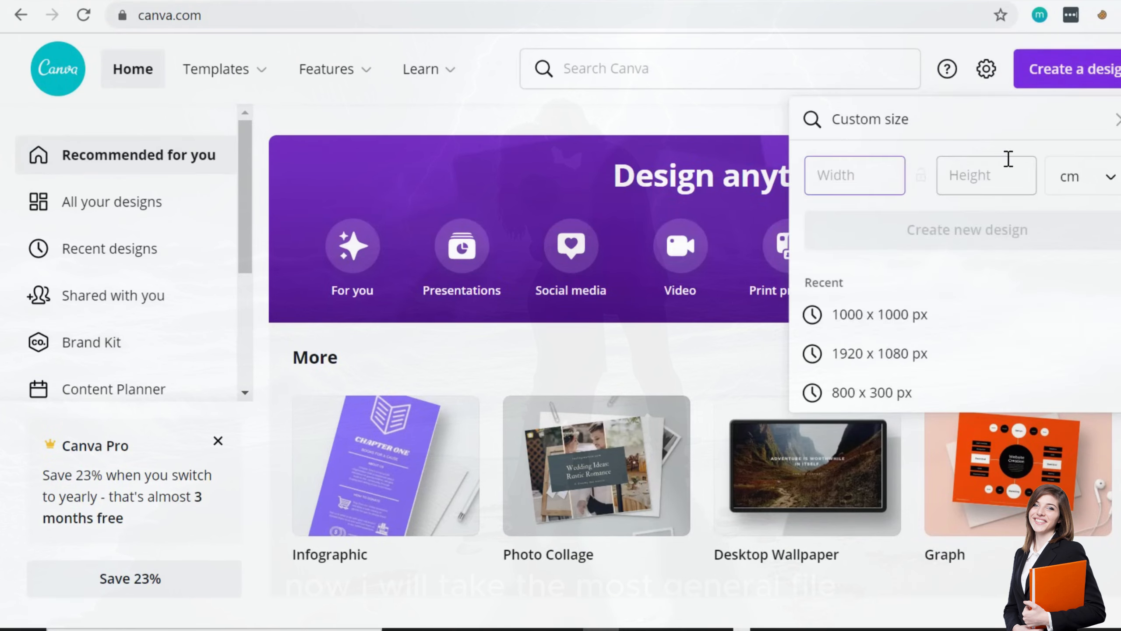
{"action": "left_click", "coordinate": [1116, 122]}
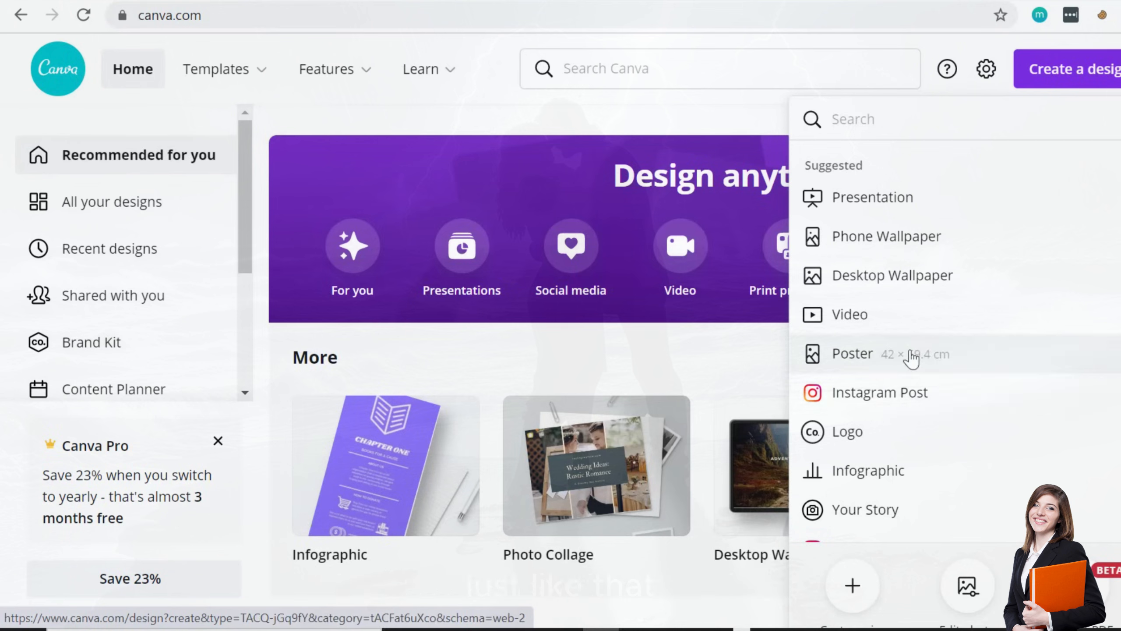
{"action": "left_click", "coordinate": [850, 355]}
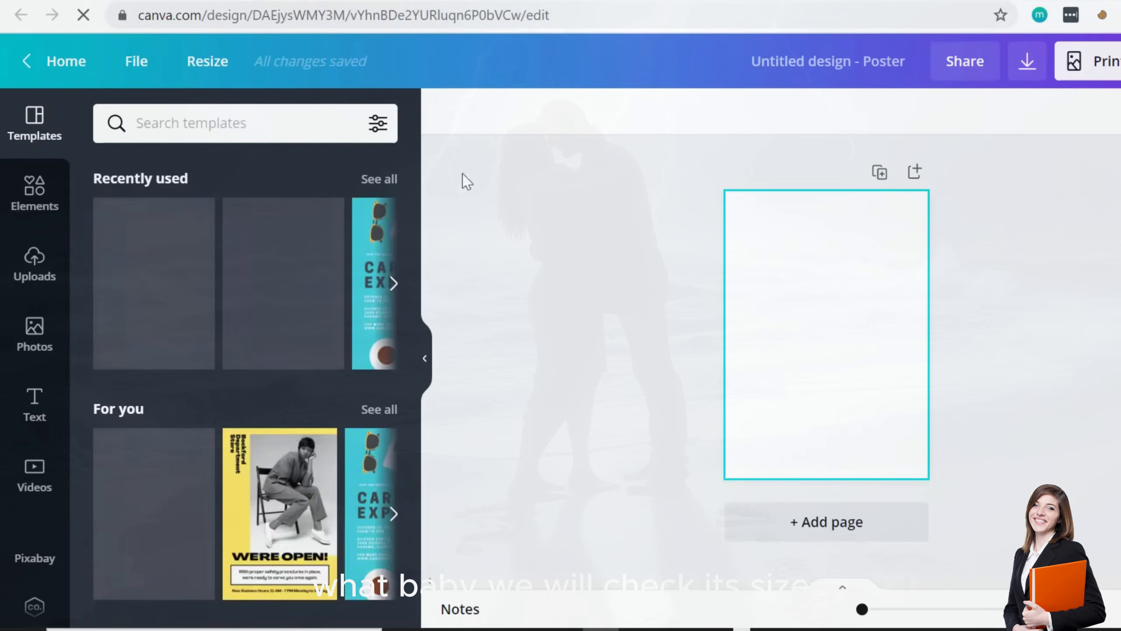
- Create a resized copy of the blank poster with a custom size of 30 × 45 cm
{"action": "left_click", "coordinate": [205, 69]}
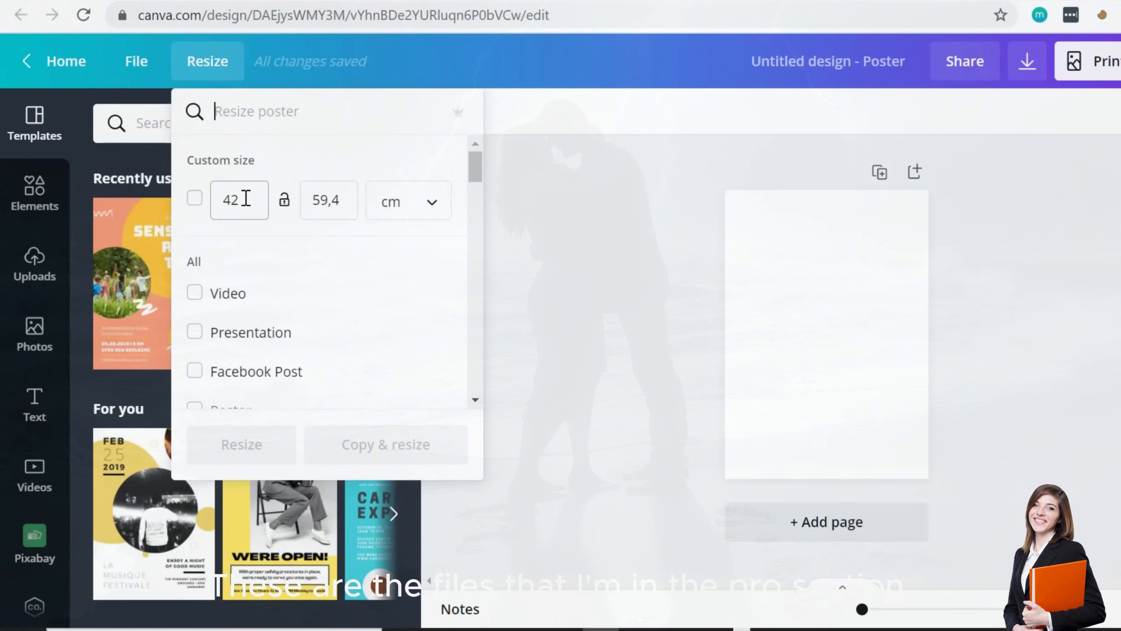
{"action": "left_click_drag", "start_coordinate": [246, 198], "coordinate": [227, 198]}
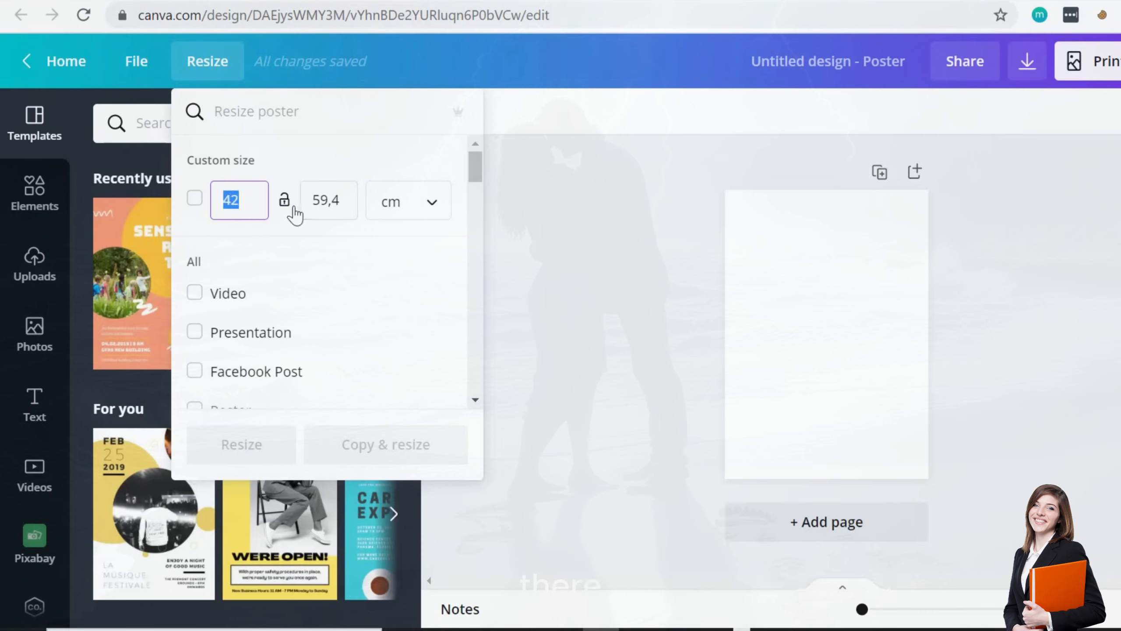
{"action": "type", "text": "30"}
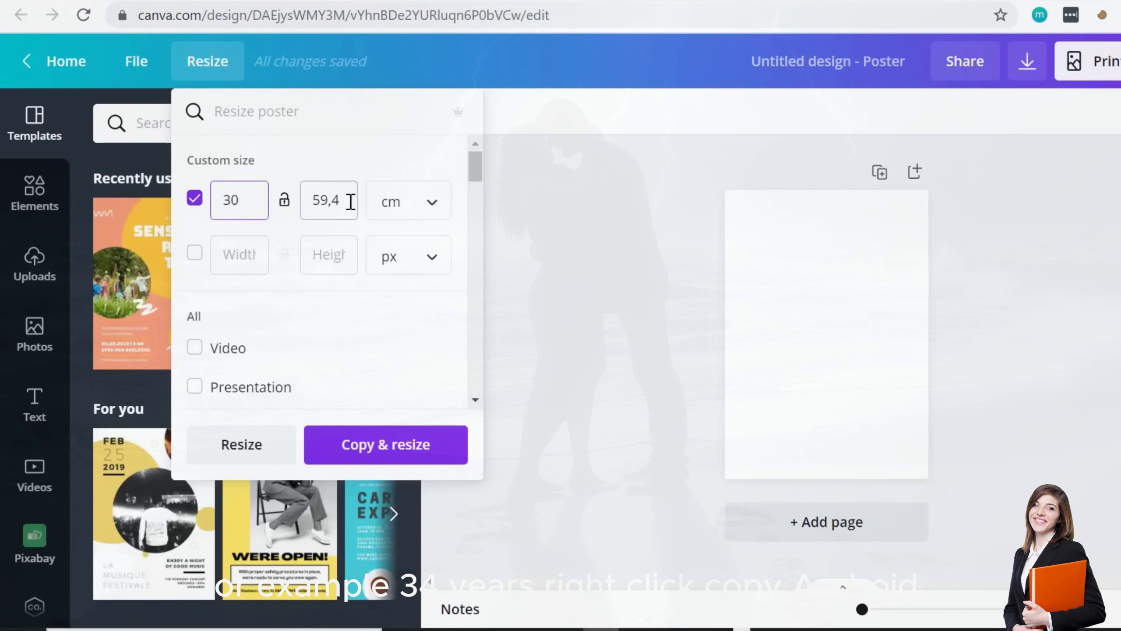
{"action": "left_click_drag", "start_coordinate": [351, 199], "coordinate": [317, 200]}
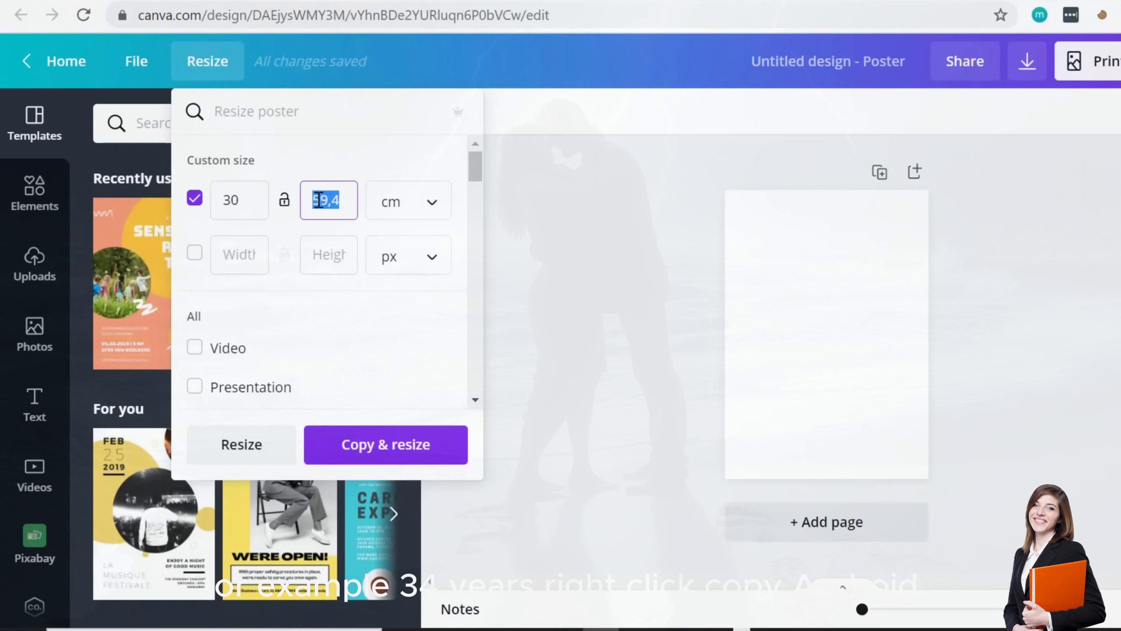
{"action": "type", "text": "45"}
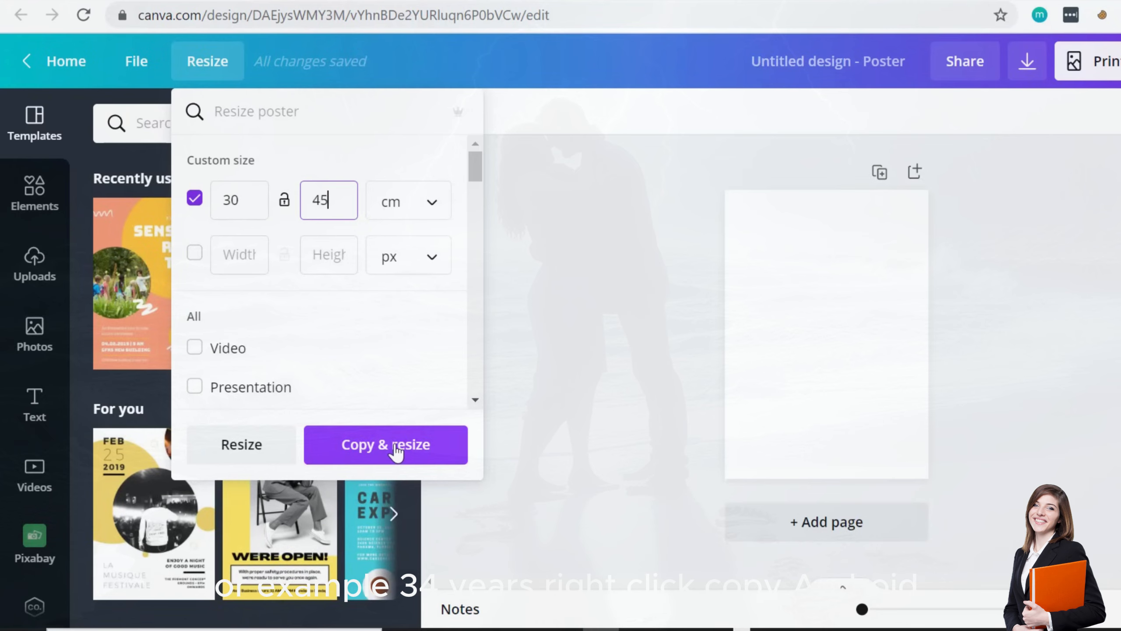
{"action": "left_click", "coordinate": [385, 444]}
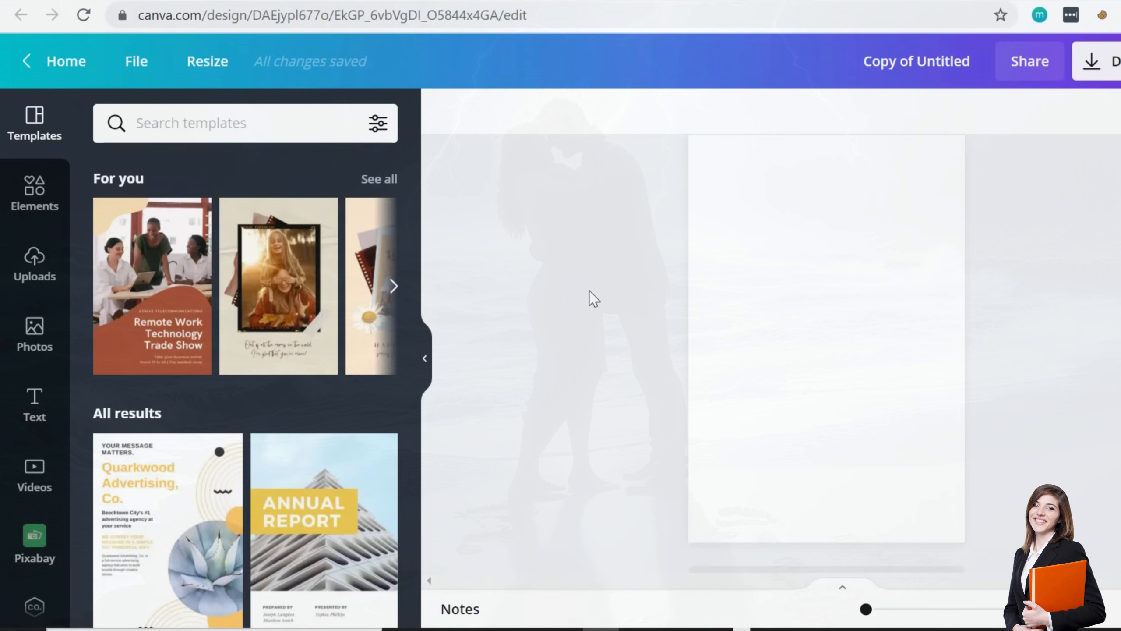
- Return to the original untitled poster design and rename it "Poster ABC"
{"action": "left_click", "coordinate": [424, 0]}
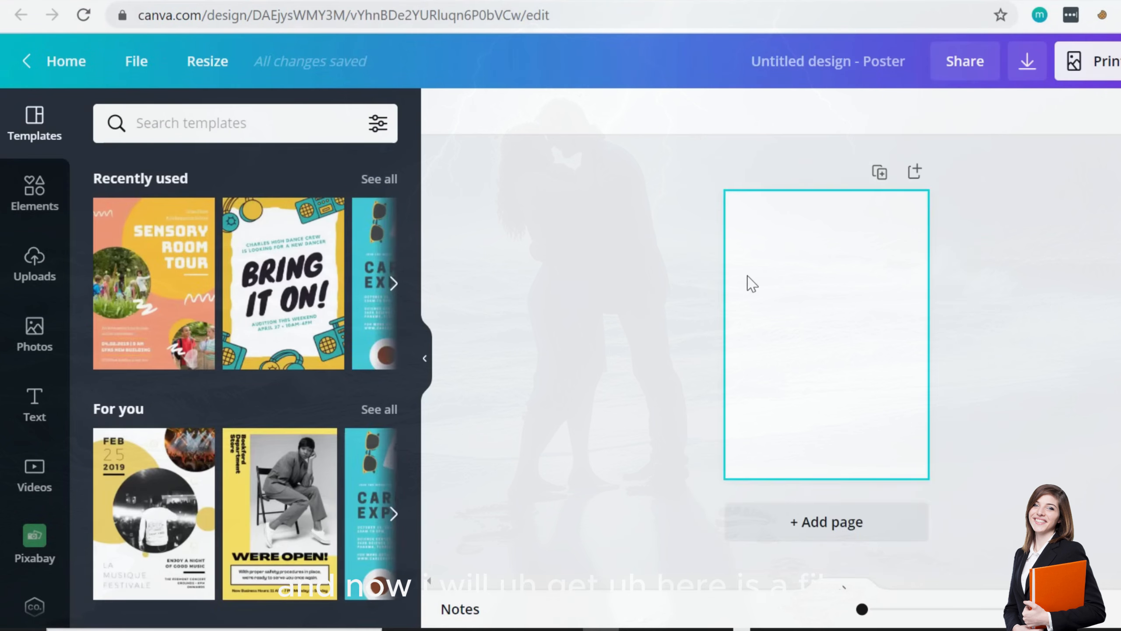
{"action": "scroll", "coordinate": [747, 276], "scroll_direction": "up", "scroll_amount": 1}
{"action": "left_click", "coordinate": [821, 60]}
{"action": "key", "text": "BackSpace"}
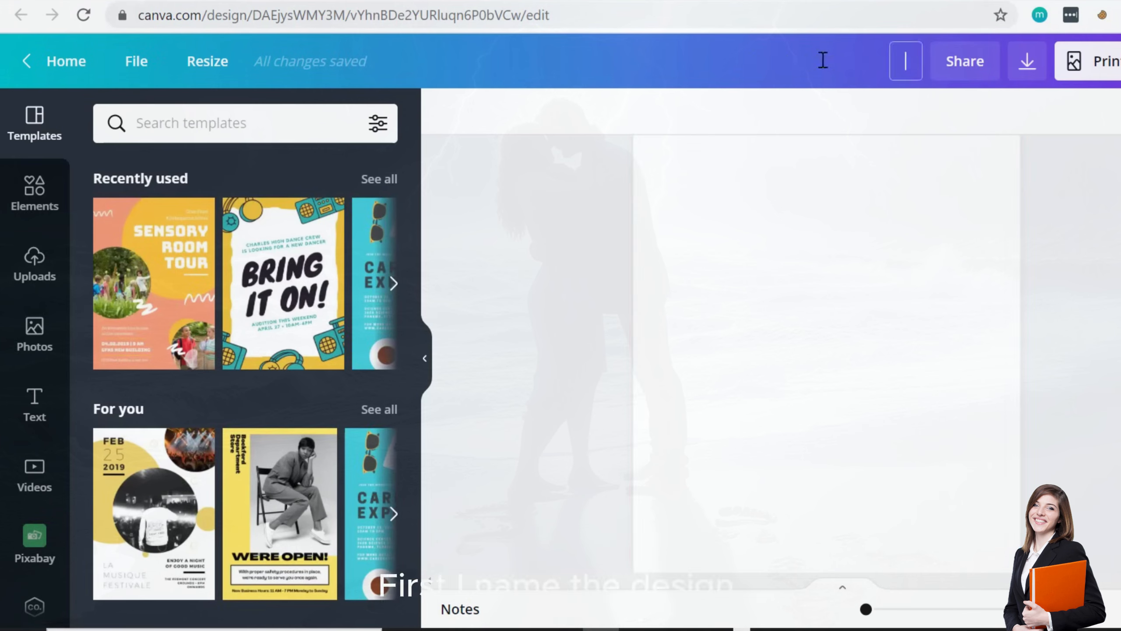
{"action": "type", "text": "P"}
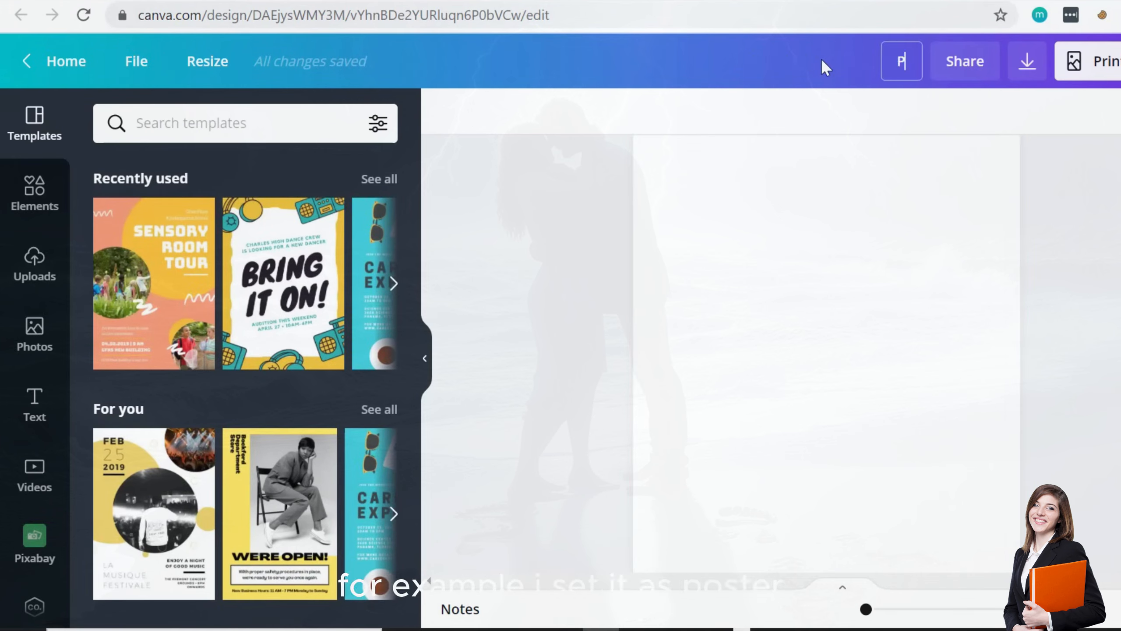
{"action": "type", "text": "oster "}
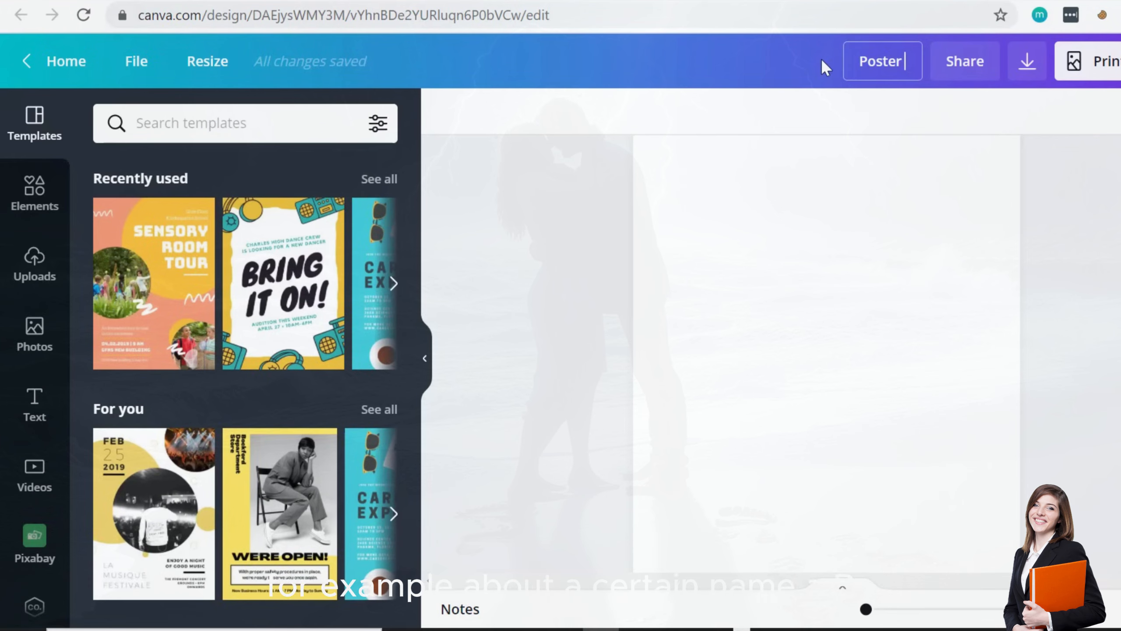
{"action": "type", "text": "ABC"}
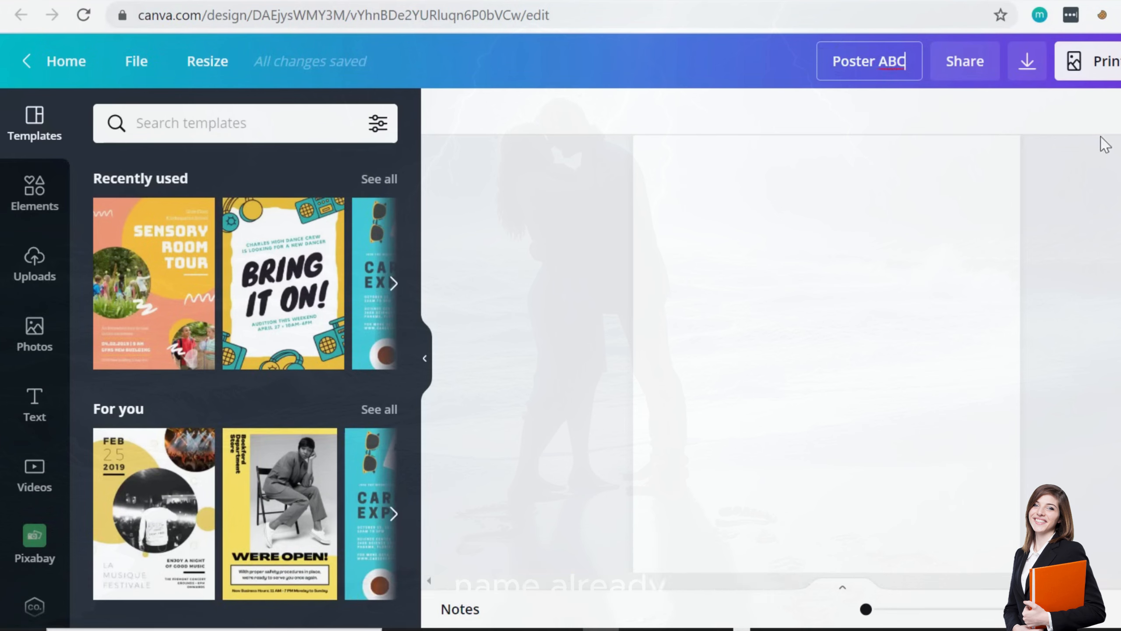
{"action": "left_click", "coordinate": [1041, 280]}
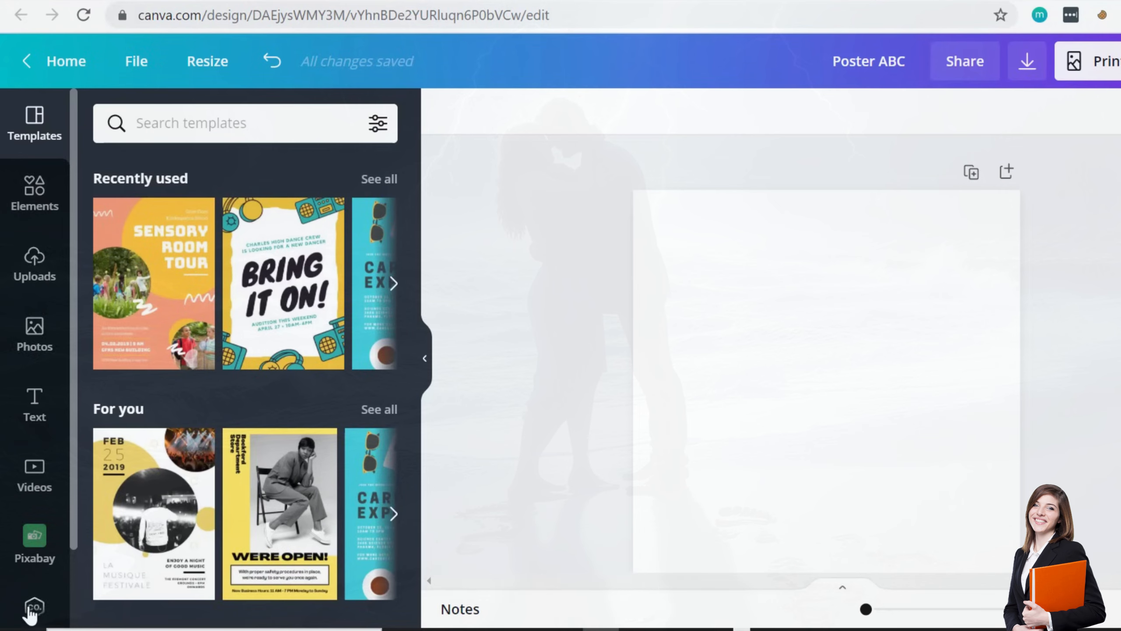
- View the additional Canva content types, apps and integrations available for the design
{"action": "scroll", "coordinate": [31, 605], "scroll_direction": "down", "scroll_amount": 2}
{"action": "left_click", "coordinate": [34, 580]}
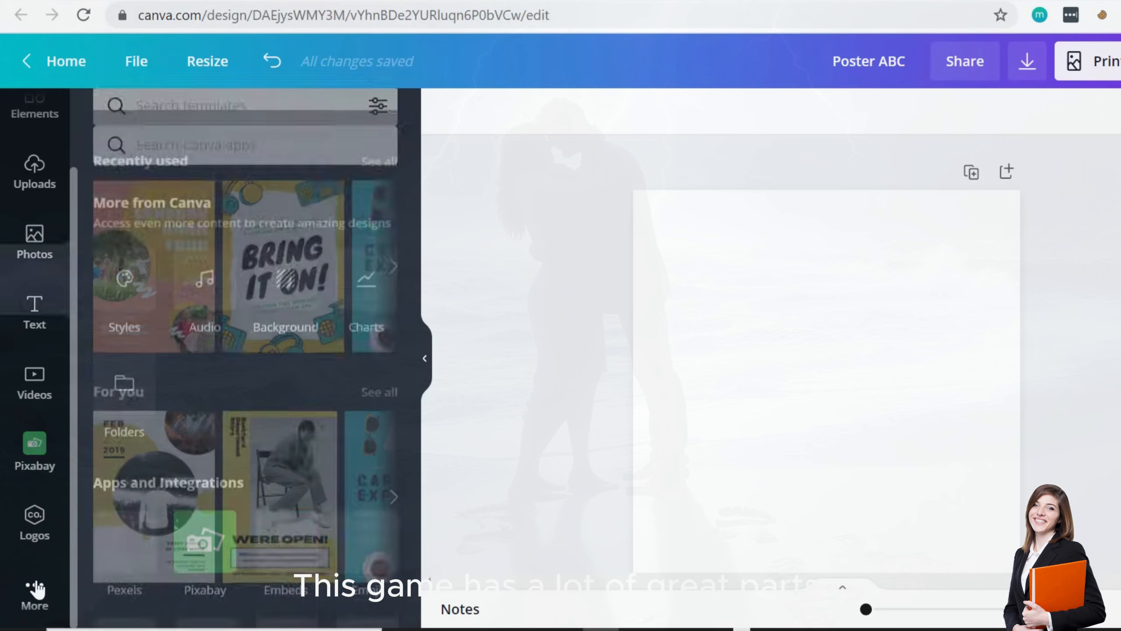
{"action": "scroll", "coordinate": [25, 282], "scroll_direction": "up", "scroll_amount": 2}
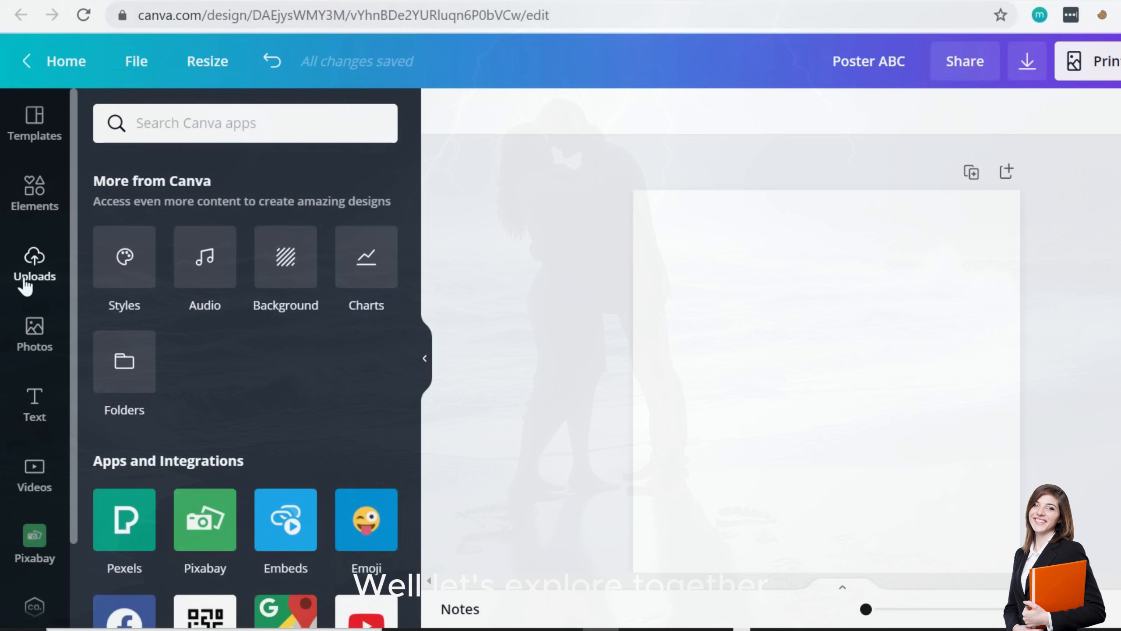
- Browse the poster templates by category, from the recently used ones through to the campaign posters
{"action": "left_click", "coordinate": [38, 130]}
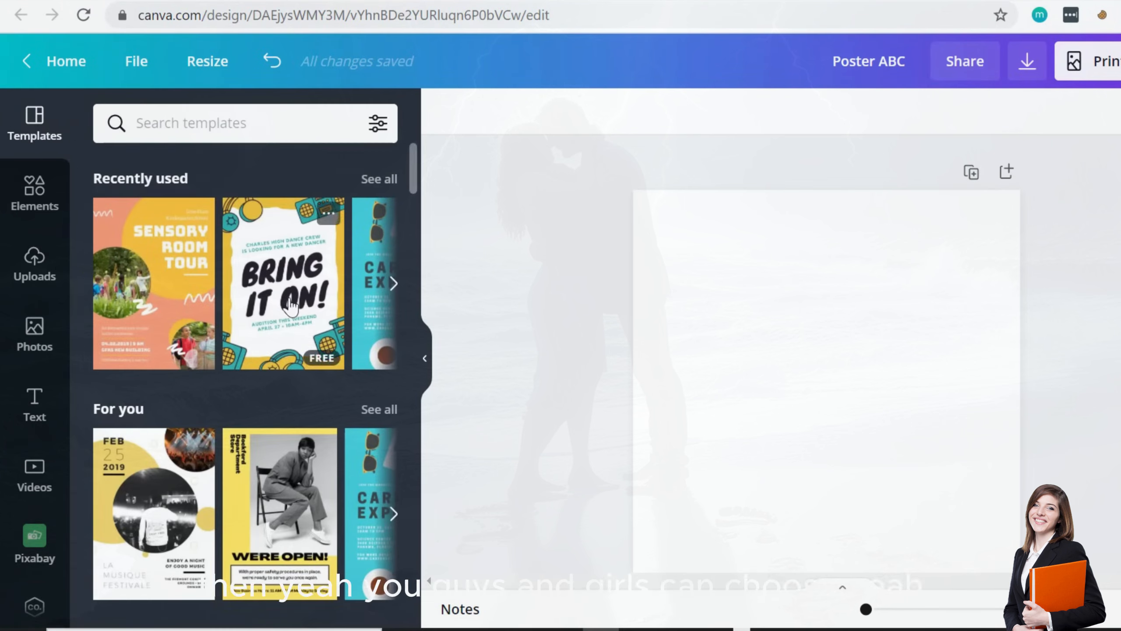
{"action": "scroll", "coordinate": [289, 303], "scroll_direction": "down", "scroll_amount": 2}
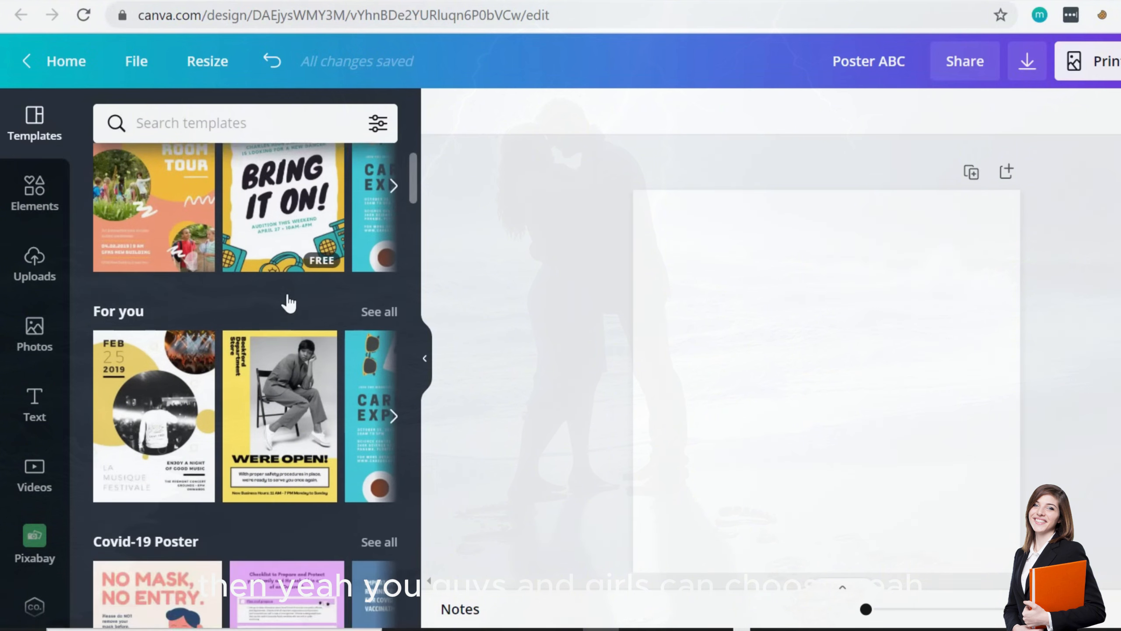
{"action": "scroll", "coordinate": [270, 362], "scroll_direction": "down", "scroll_amount": 4}
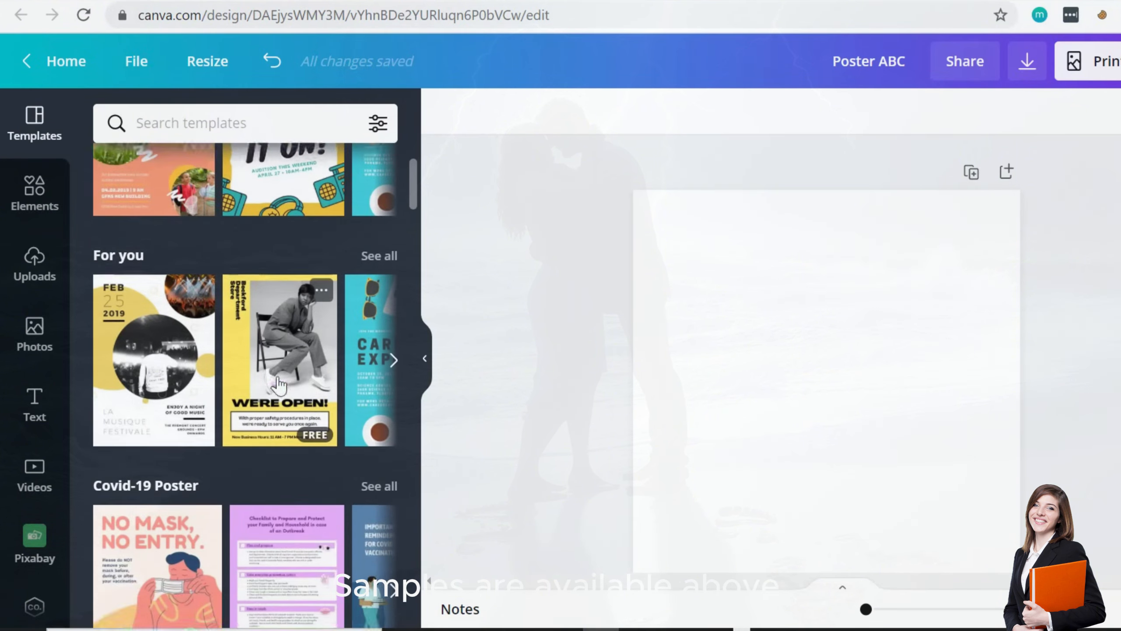
{"action": "scroll", "coordinate": [278, 382], "scroll_direction": "down", "scroll_amount": 4}
{"action": "scroll", "coordinate": [278, 382], "scroll_direction": "down", "scroll_amount": 6}
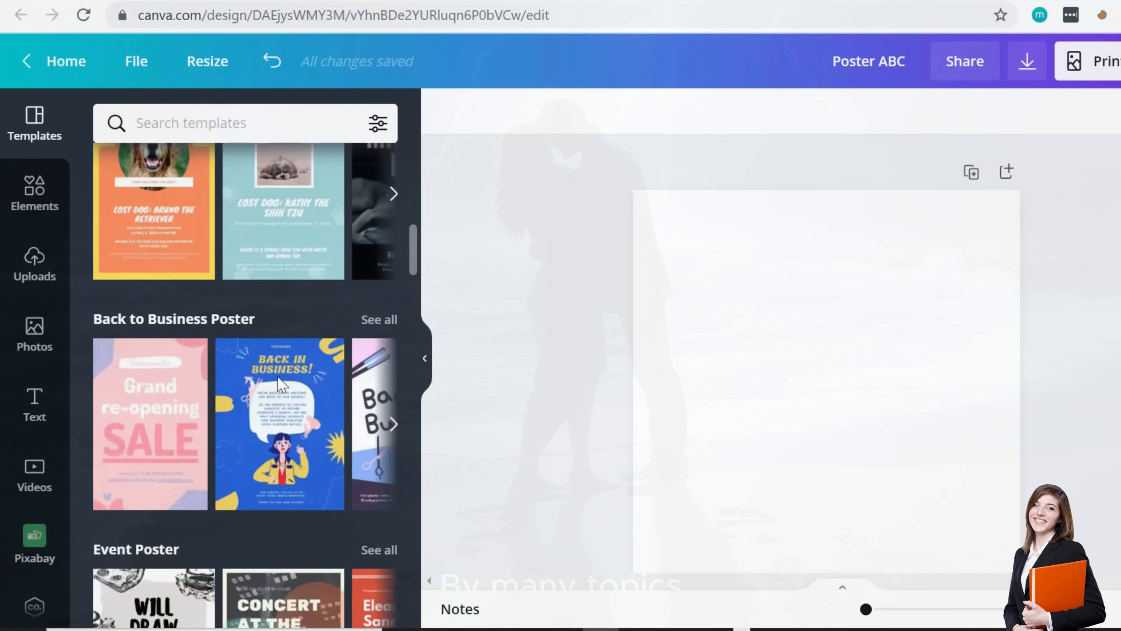
{"action": "scroll", "coordinate": [278, 382], "scroll_direction": "down", "scroll_amount": 8}
{"action": "scroll", "coordinate": [279, 382], "scroll_direction": "down", "scroll_amount": 6}
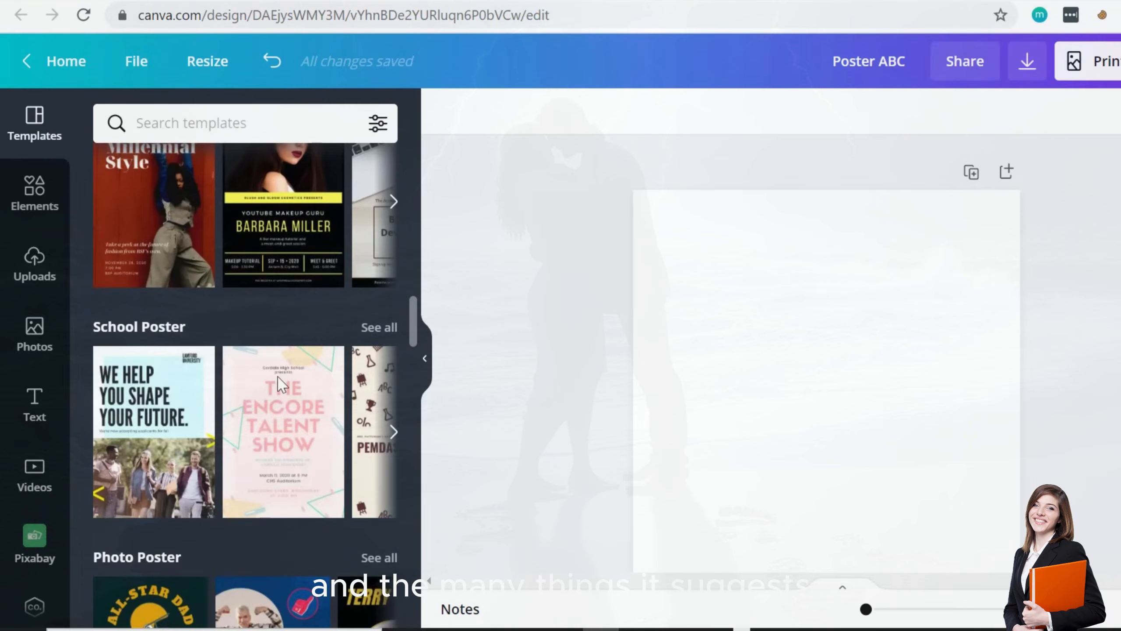
{"action": "scroll", "coordinate": [278, 382], "scroll_direction": "down", "scroll_amount": 8}
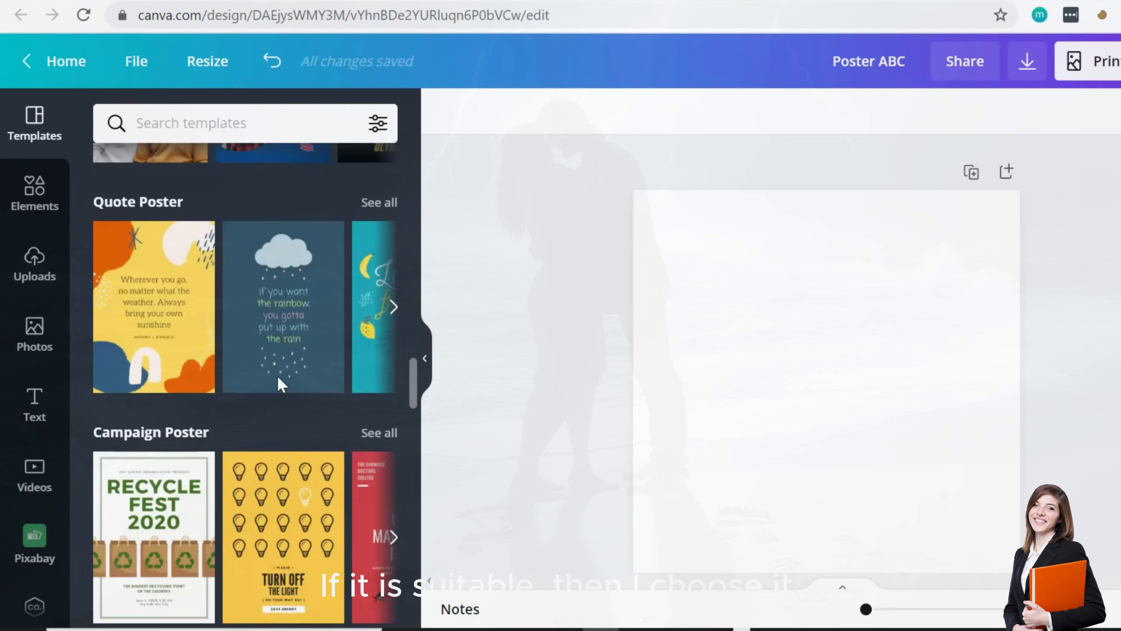
{"action": "scroll", "coordinate": [278, 382], "scroll_direction": "up", "scroll_amount": 8}
{"action": "scroll", "coordinate": [278, 382], "scroll_direction": "up", "scroll_amount": 15}
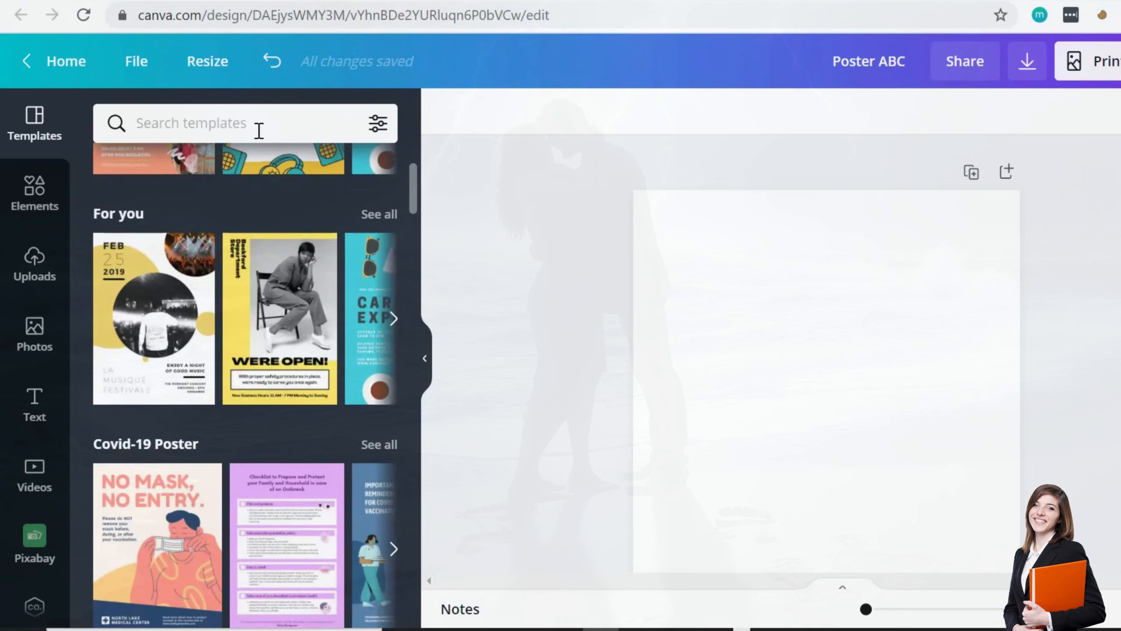
- Search the templates for "event", look through the matching posters and clear the search
{"action": "left_click", "coordinate": [235, 124]}
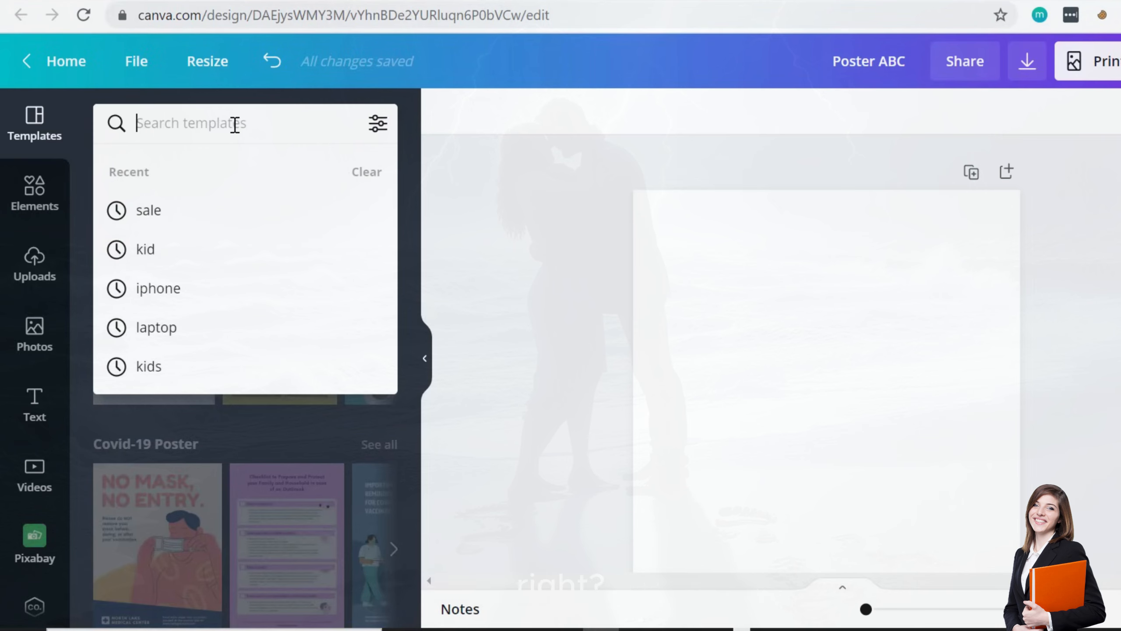
{"action": "type", "text": "event"}
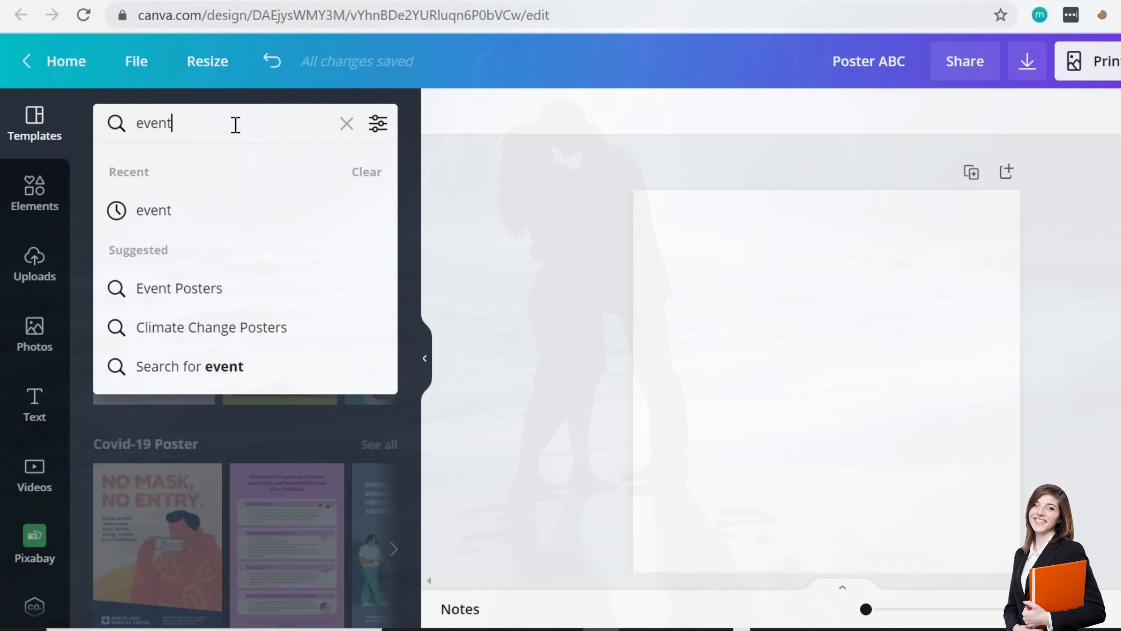
{"action": "key", "text": "Return"}
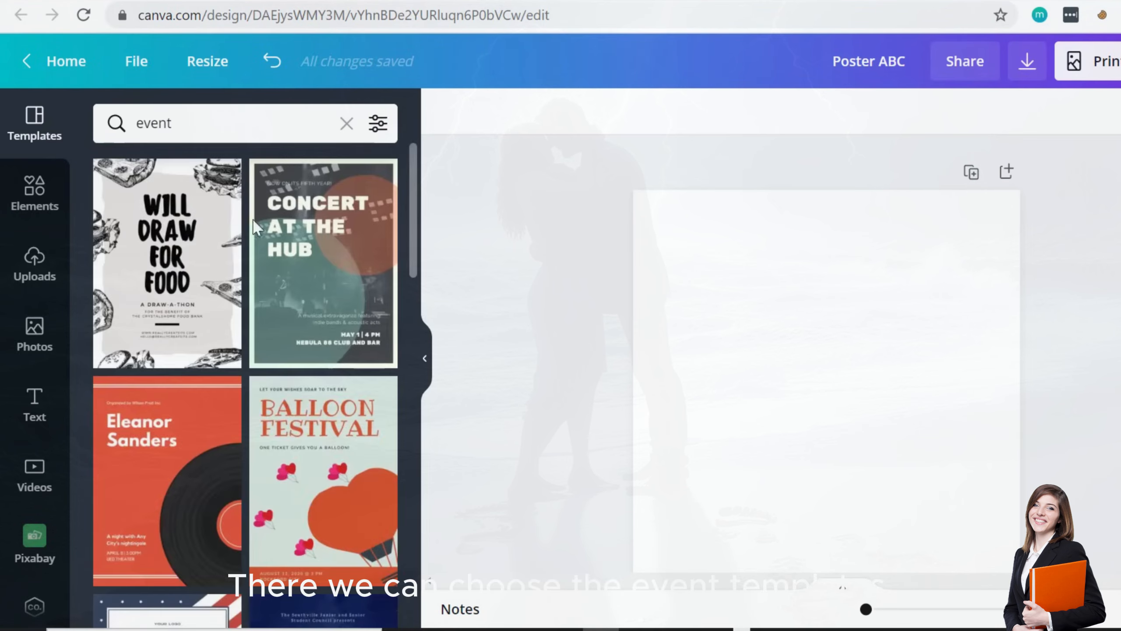
{"action": "scroll", "coordinate": [277, 329], "scroll_direction": "down", "scroll_amount": 5}
{"action": "scroll", "coordinate": [277, 327], "scroll_direction": "down", "scroll_amount": 5}
{"action": "scroll", "coordinate": [278, 326], "scroll_direction": "up", "scroll_amount": 5}
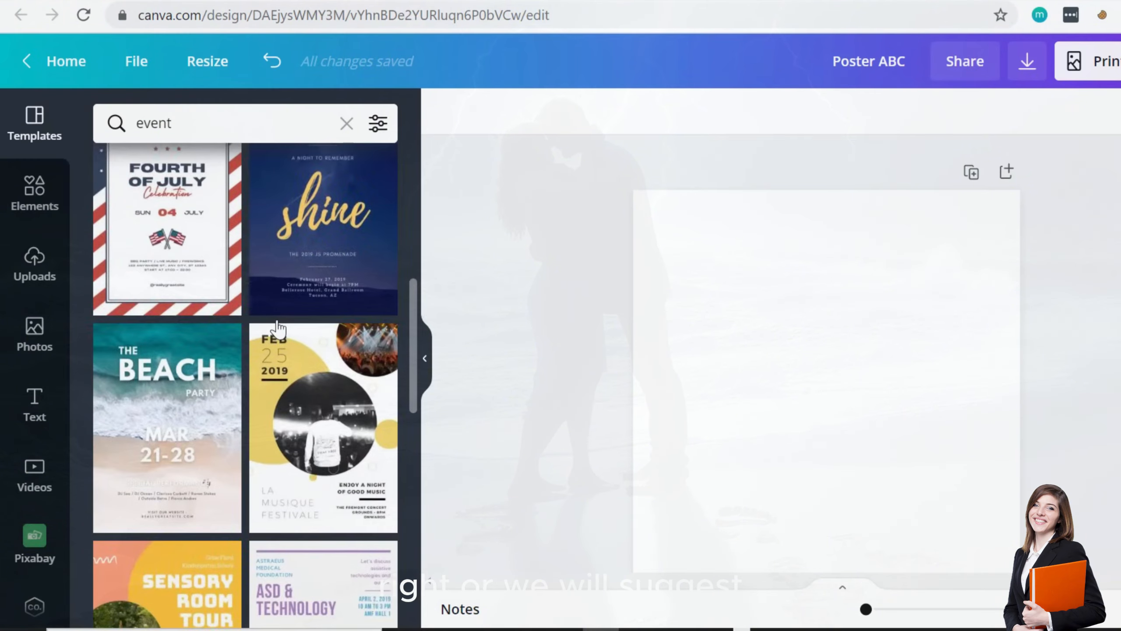
{"action": "scroll", "coordinate": [279, 282], "scroll_direction": "up", "scroll_amount": 8}
{"action": "left_click", "coordinate": [346, 124]}
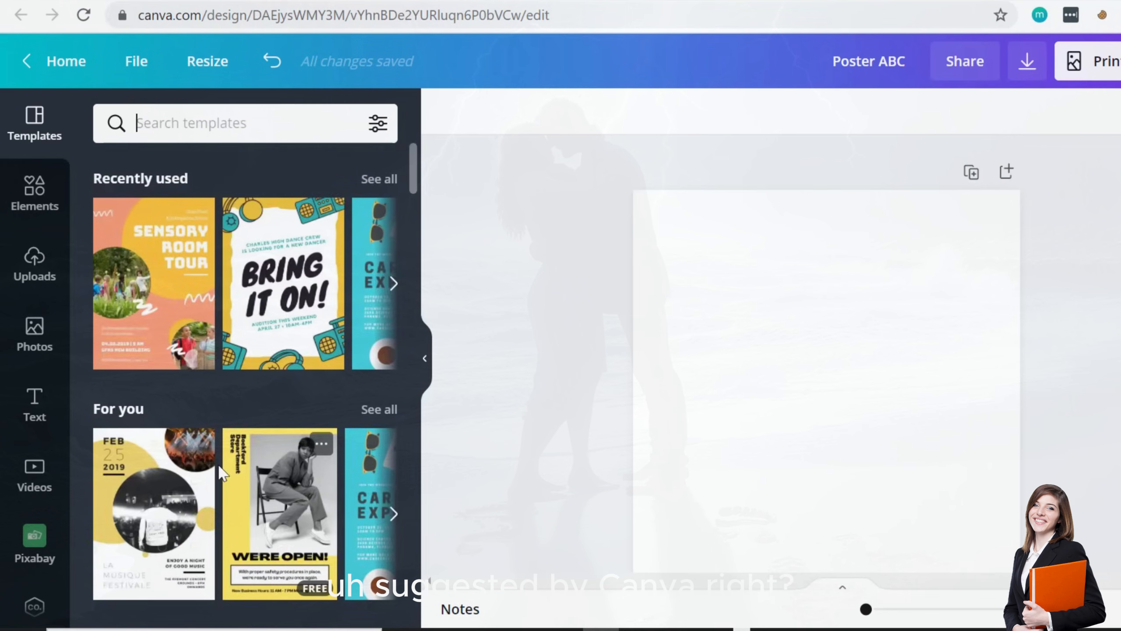
- Apply the suggested yellow "We're Open!" department store template to the blank page and look over the whole poster
{"action": "left_click", "coordinate": [276, 480]}
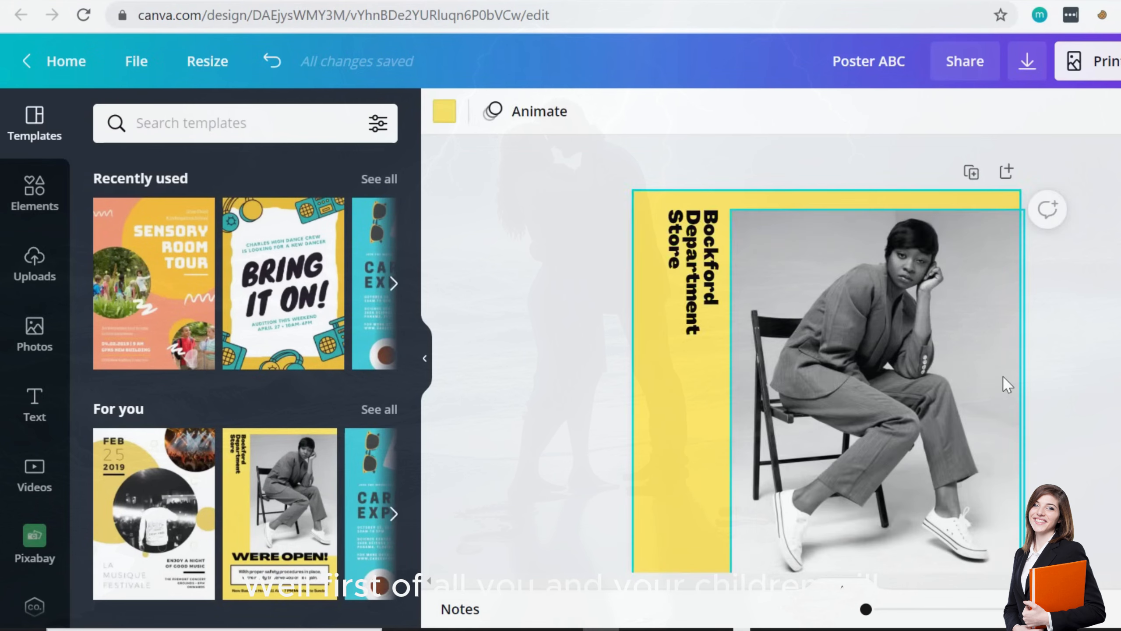
{"action": "scroll", "coordinate": [1003, 376], "scroll_direction": "down", "scroll_amount": 5}
{"action": "scroll", "coordinate": [1003, 376], "scroll_direction": "up", "scroll_amount": 4}
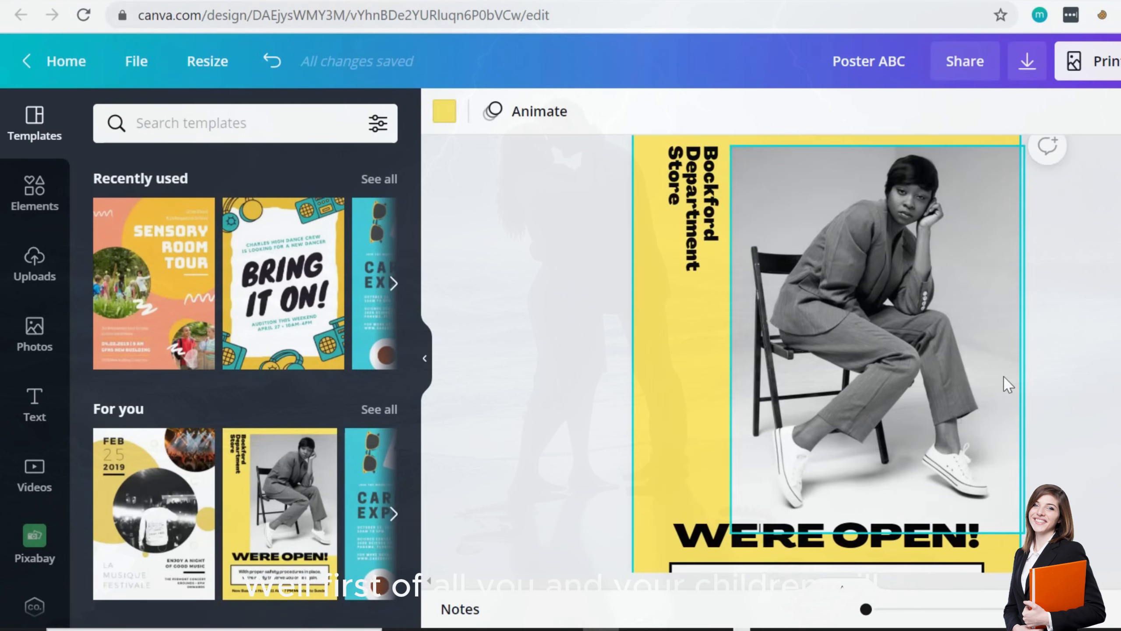
{"action": "scroll", "coordinate": [1004, 380], "scroll_direction": "down", "scroll_amount": 5}
{"action": "scroll", "coordinate": [1004, 380], "scroll_direction": "up", "scroll_amount": 5}
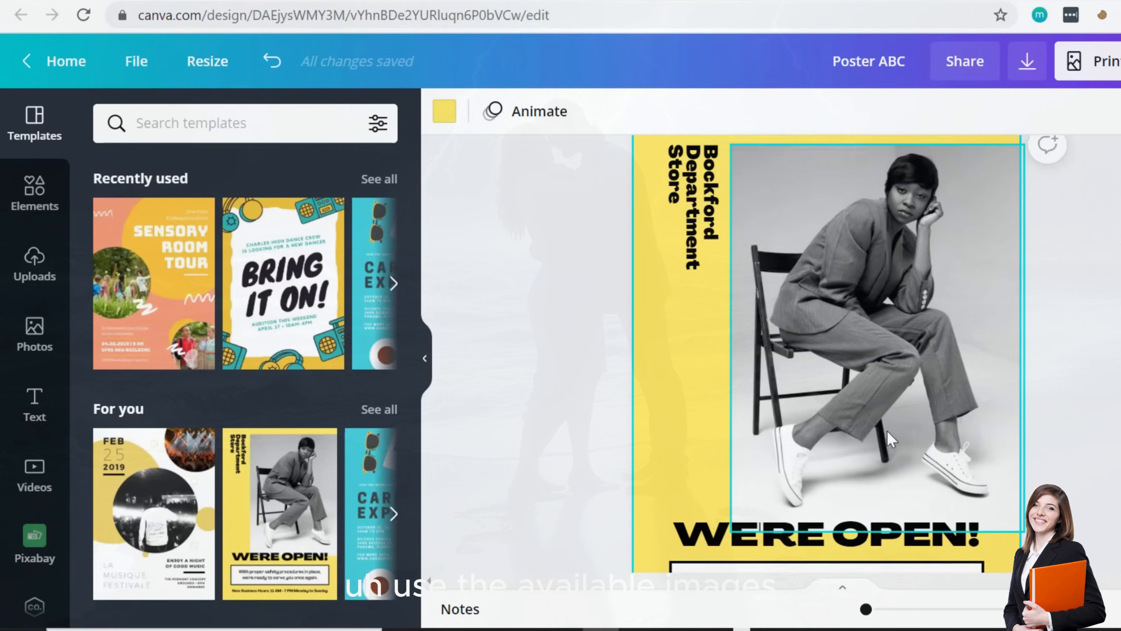
{"action": "scroll", "coordinate": [809, 404], "scroll_direction": "down", "scroll_amount": 5}
{"action": "scroll", "coordinate": [769, 380], "scroll_direction": "up", "scroll_amount": 5}
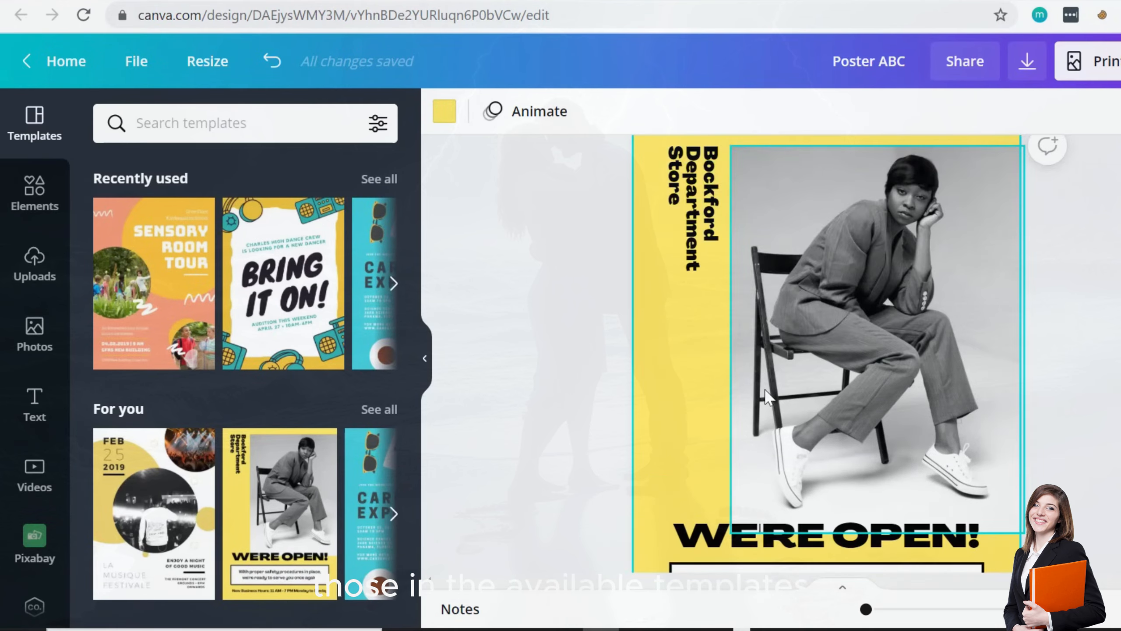
{"action": "scroll", "coordinate": [669, 407], "scroll_direction": "down", "scroll_amount": 5}
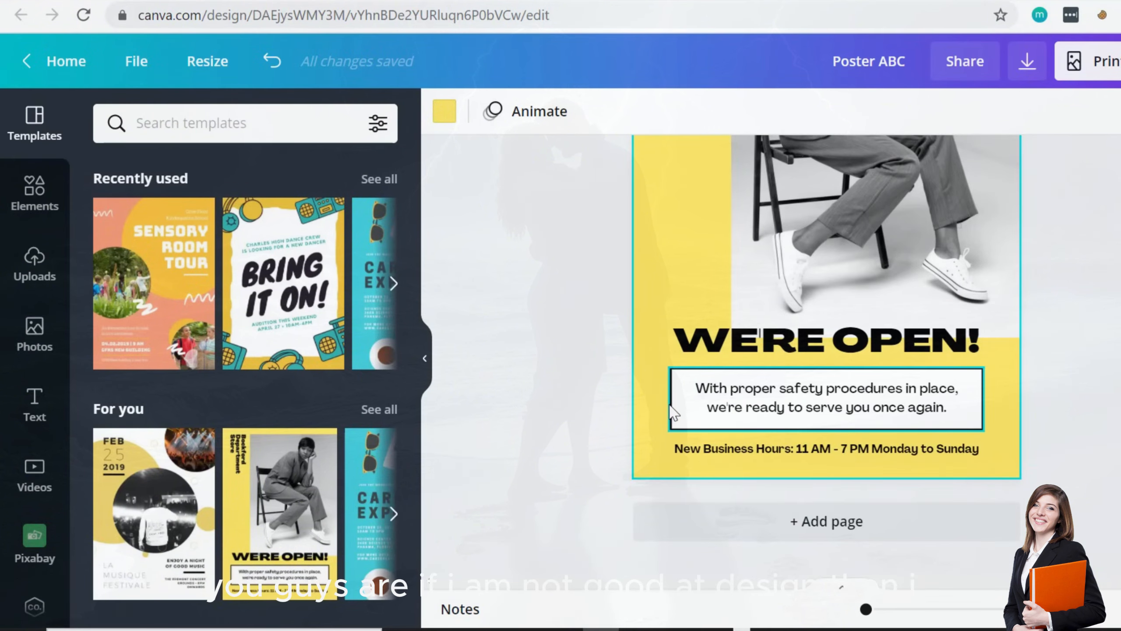
{"action": "scroll", "coordinate": [669, 405], "scroll_direction": "up", "scroll_amount": 5}
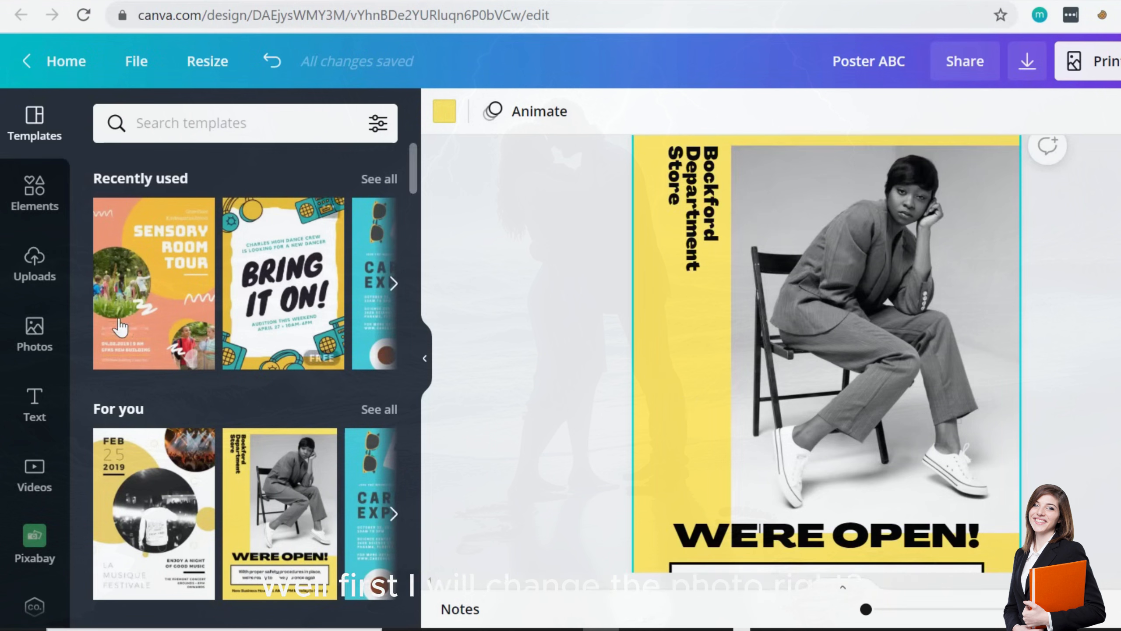
- Search the stock photos for "fashion" to find a replacement for the poster's picture
{"action": "left_click", "coordinate": [38, 331]}
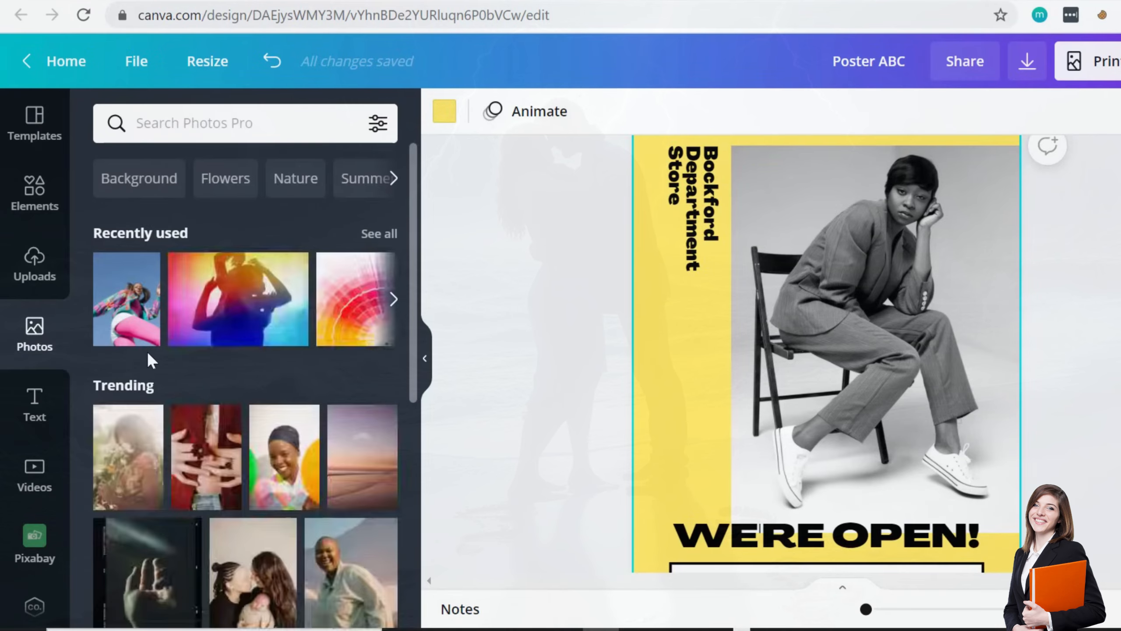
{"action": "scroll", "coordinate": [846, 350], "scroll_direction": "down", "scroll_amount": 4}
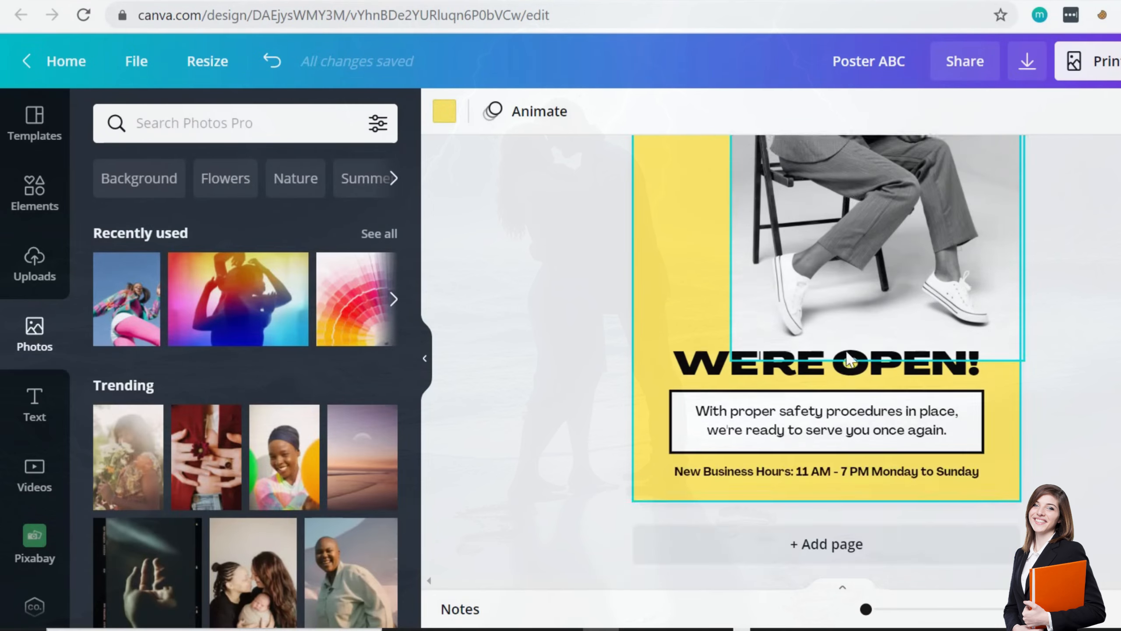
{"action": "scroll", "coordinate": [846, 350], "scroll_direction": "up", "scroll_amount": 5}
{"action": "scroll", "coordinate": [854, 344], "scroll_direction": "down", "scroll_amount": 5}
{"action": "scroll", "coordinate": [857, 349], "scroll_direction": "up", "scroll_amount": 5}
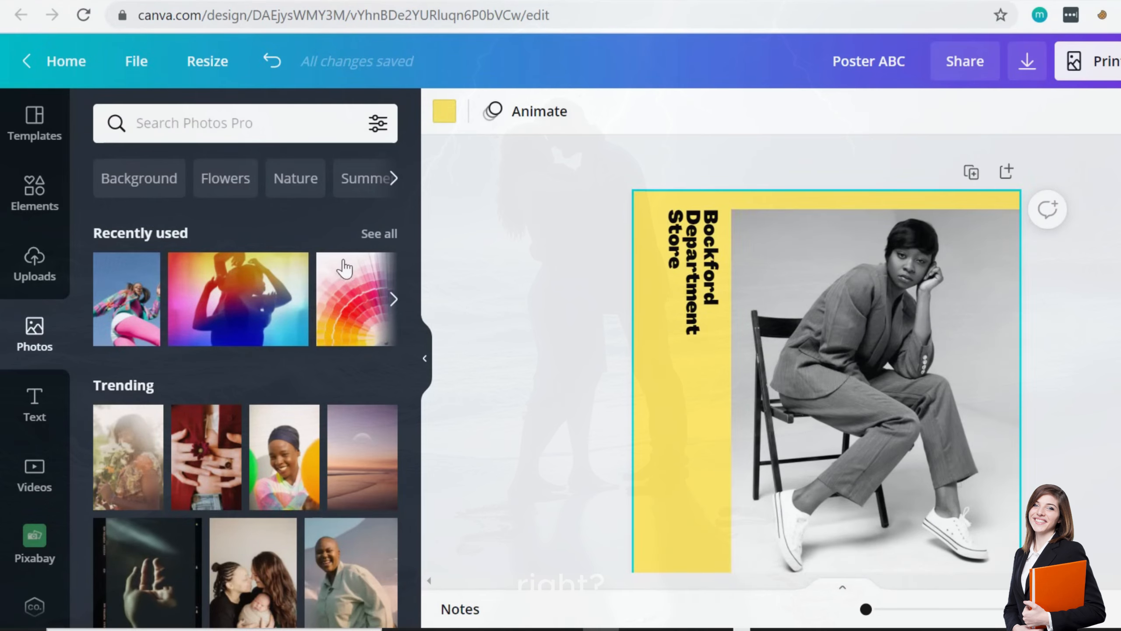
{"action": "left_click", "coordinate": [178, 125]}
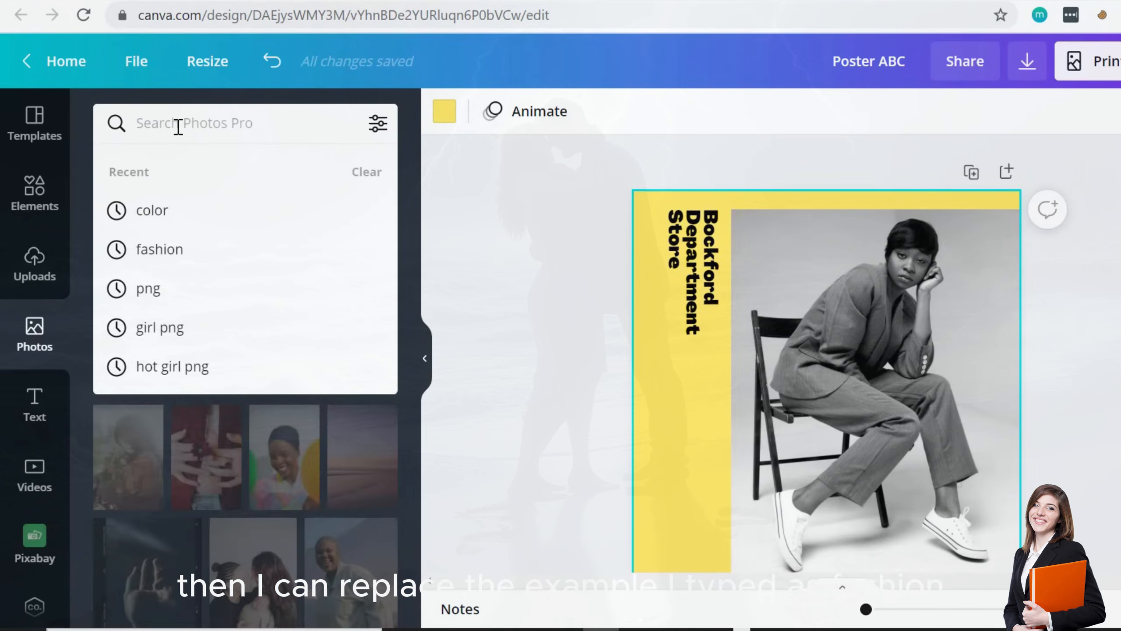
{"action": "type", "text": "fashion"}
{"action": "key", "text": "Return"}
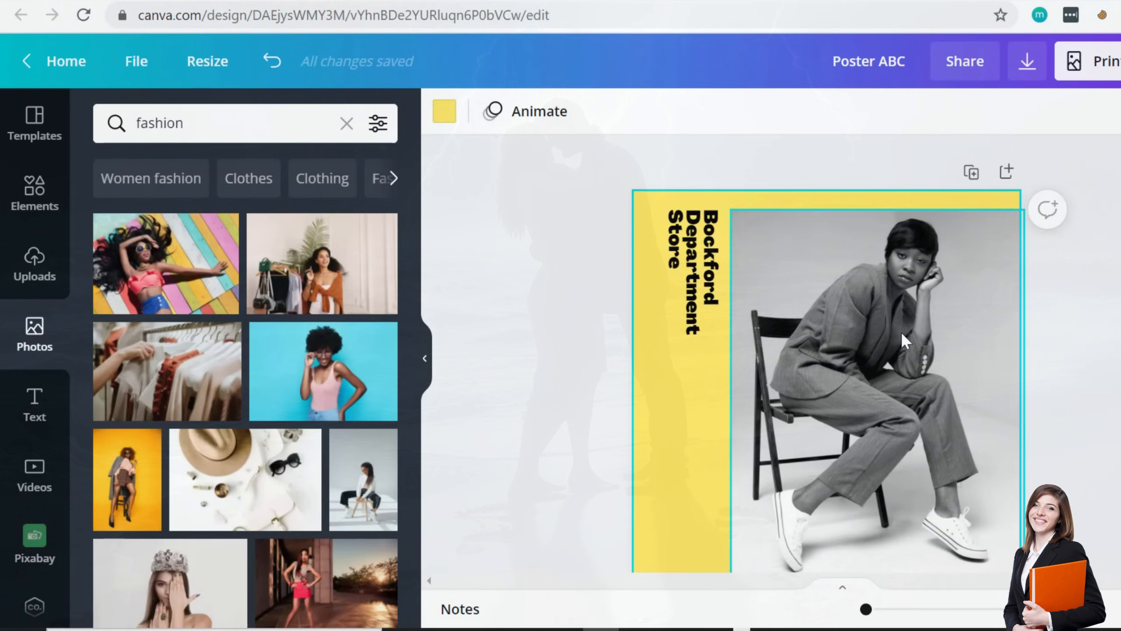
- Look through the fashion photo results and the previously uploaded images as possible poster pictures
{"action": "scroll", "coordinate": [900, 331], "scroll_direction": "down", "scroll_amount": 4}
{"action": "scroll", "coordinate": [274, 384], "scroll_direction": "down", "scroll_amount": 3}
{"action": "scroll", "coordinate": [274, 384], "scroll_direction": "down", "scroll_amount": 3}
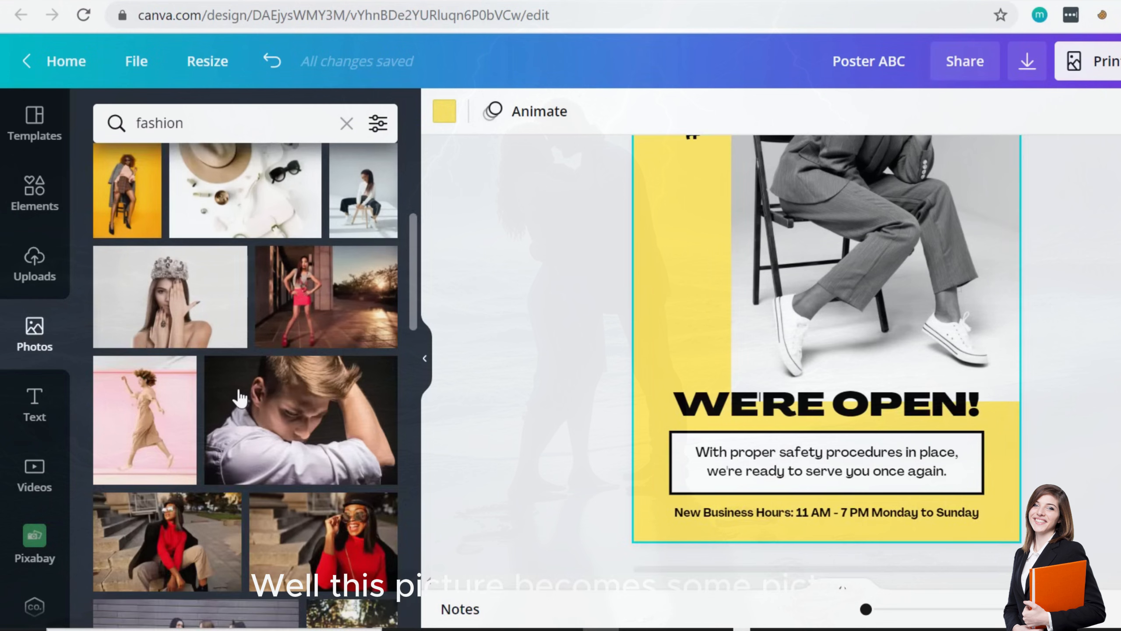
{"action": "scroll", "coordinate": [239, 400], "scroll_direction": "down", "scroll_amount": 5}
{"action": "scroll", "coordinate": [741, 333], "scroll_direction": "down", "scroll_amount": 2}
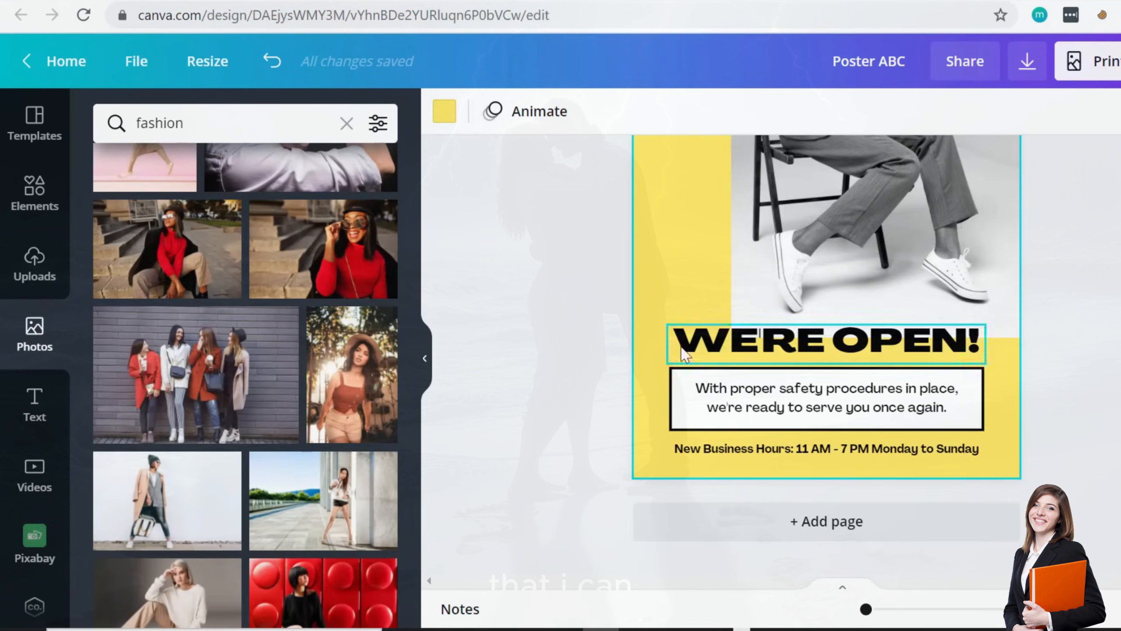
{"action": "scroll", "coordinate": [260, 413], "scroll_direction": "down", "scroll_amount": 4}
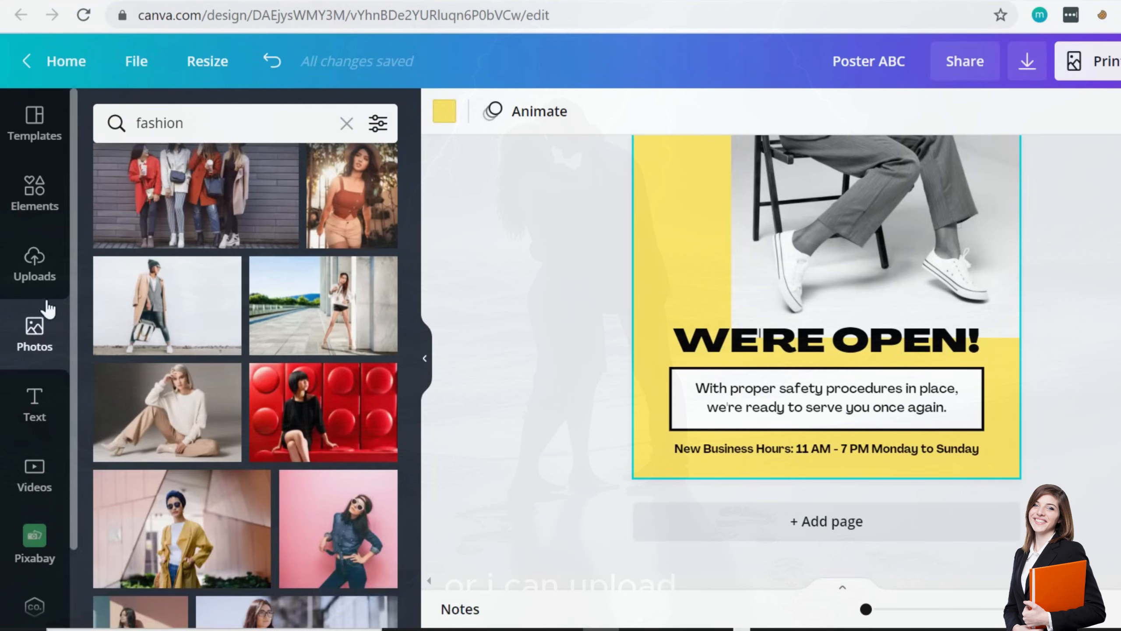
{"action": "left_click", "coordinate": [39, 272]}
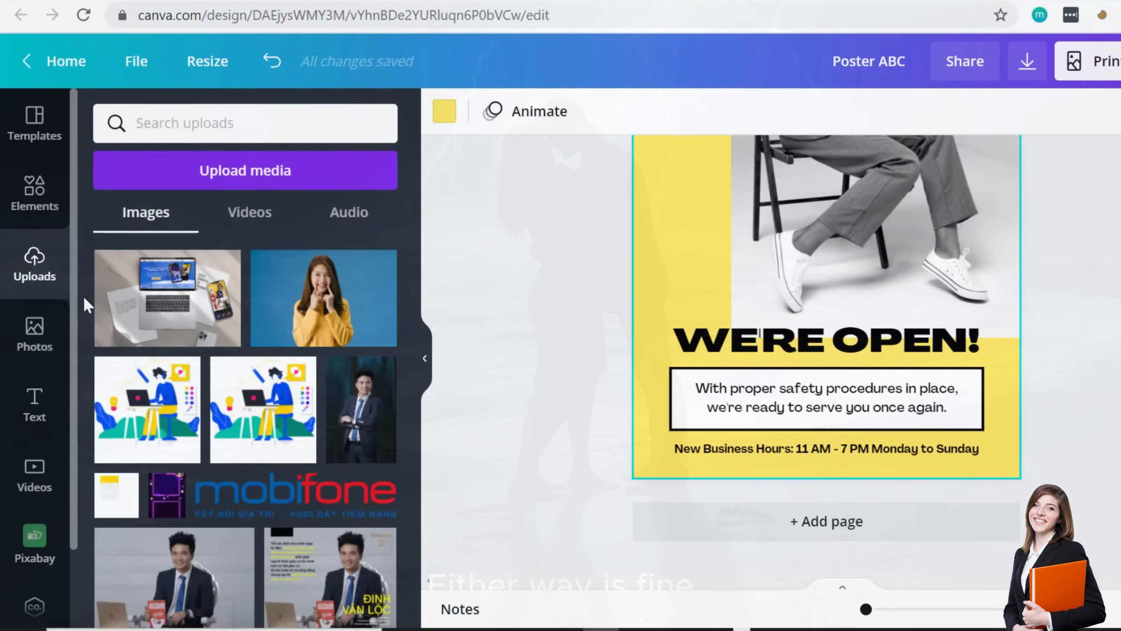
{"action": "left_click", "coordinate": [45, 340]}
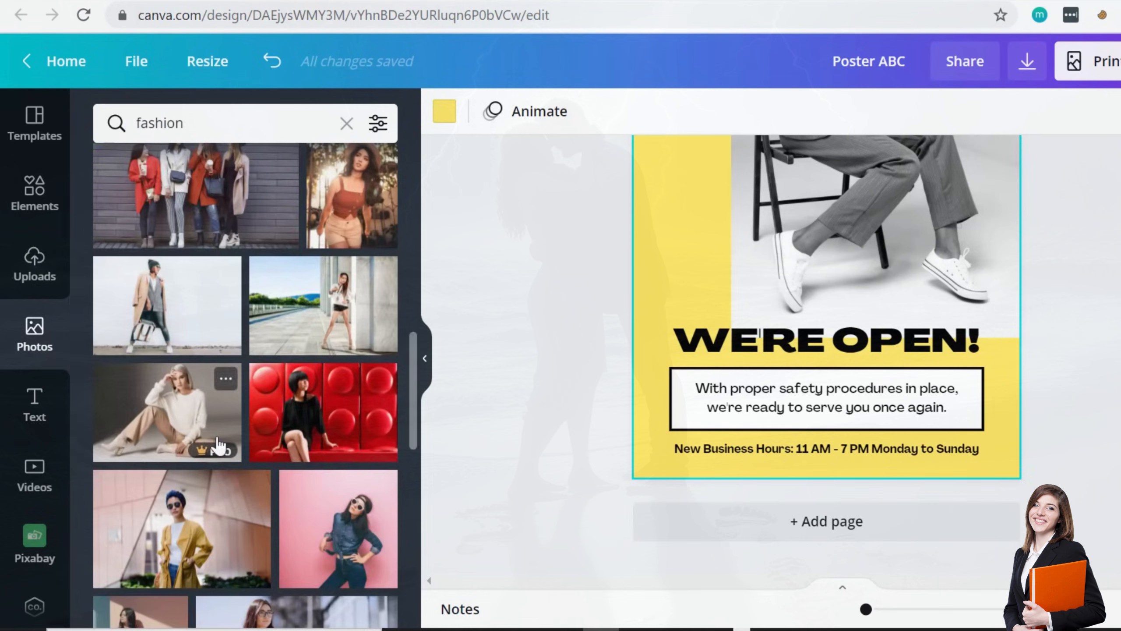
- Replace the poster's black-and-white picture with the free photo of the woman in a yellow coat and blue headwrap
{"action": "scroll", "coordinate": [242, 350], "scroll_direction": "down", "scroll_amount": 5}
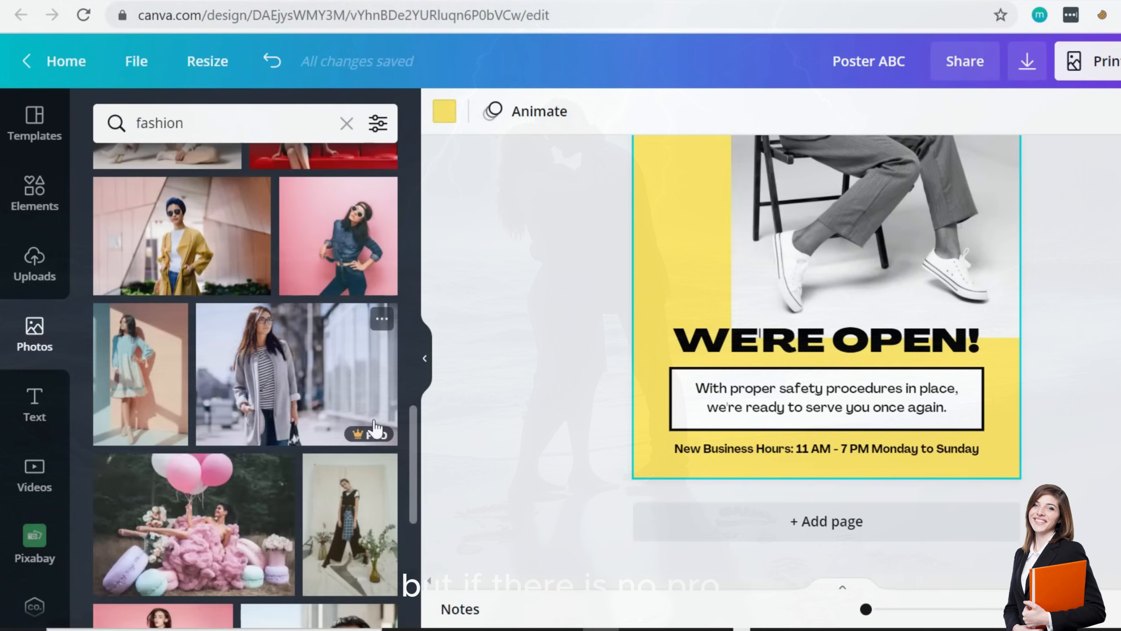
{"action": "scroll", "coordinate": [353, 275], "scroll_direction": "up", "scroll_amount": 1}
{"action": "scroll", "coordinate": [353, 274], "scroll_direction": "up", "scroll_amount": 2}
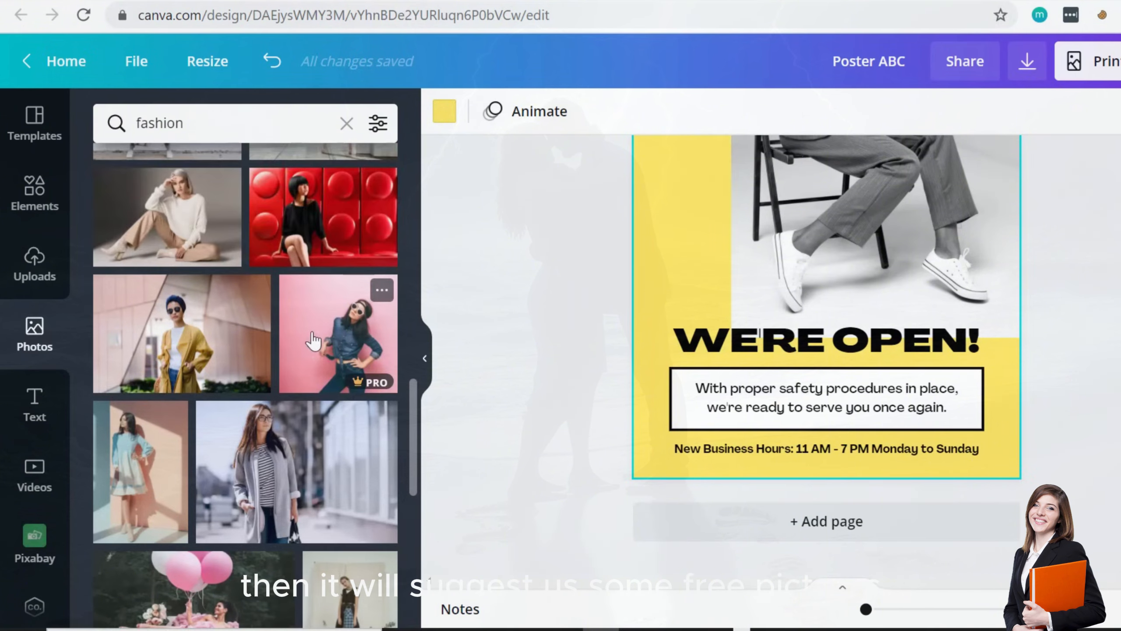
{"action": "scroll", "coordinate": [400, 371], "scroll_direction": "up", "scroll_amount": 3}
{"action": "scroll", "coordinate": [687, 325], "scroll_direction": "up", "scroll_amount": 4}
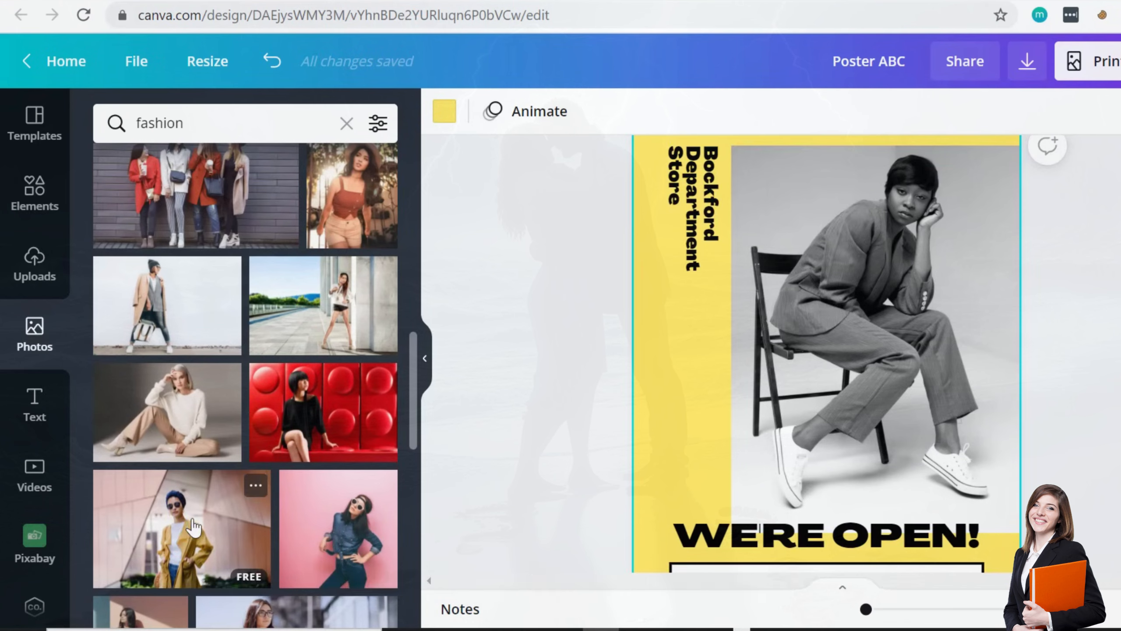
{"action": "left_click_drag", "start_coordinate": [190, 529], "coordinate": [750, 320]}
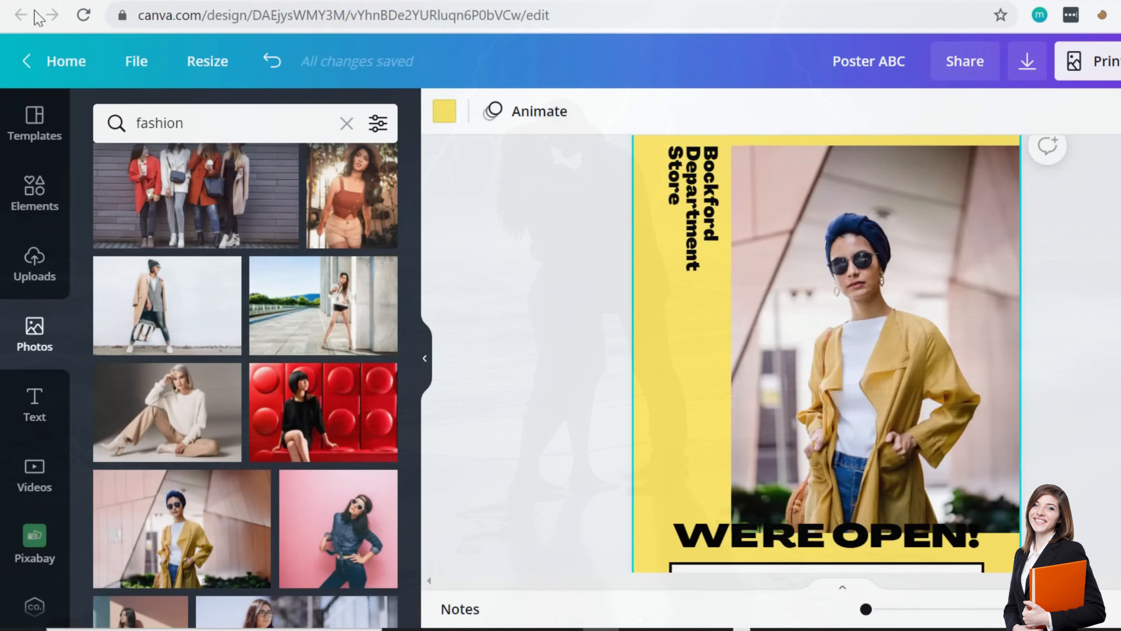
- Enlarge the new photo slightly inside its frame and position it so the woman's head sits closer to the frame's upper edge
{"action": "scroll", "coordinate": [1083, 316], "scroll_direction": "down", "scroll_amount": 4}
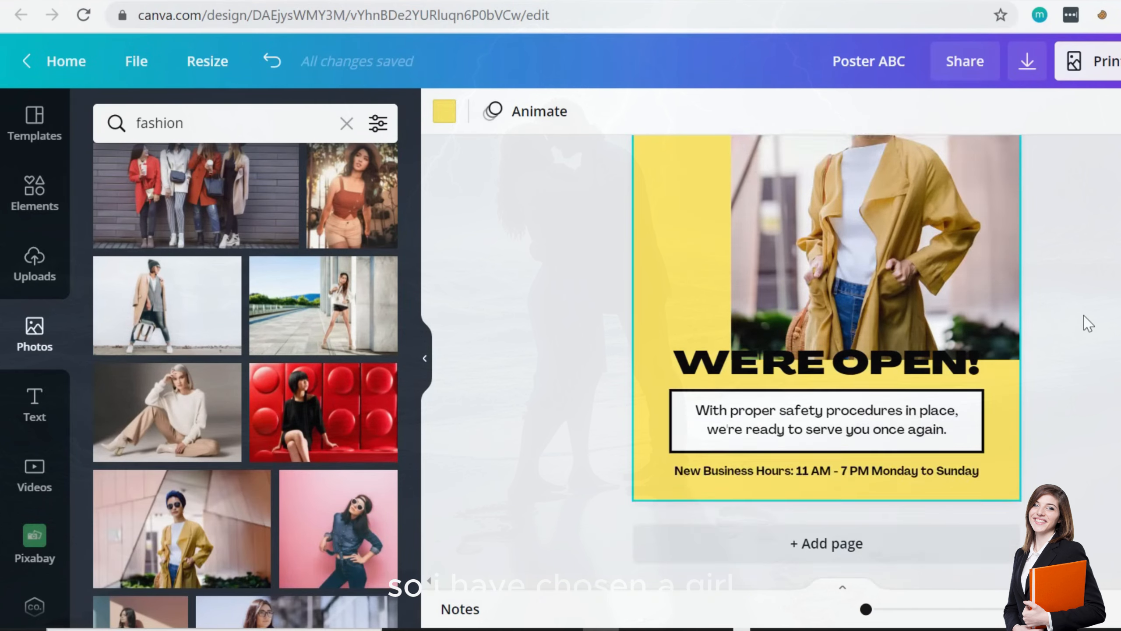
{"action": "scroll", "coordinate": [1084, 316], "scroll_direction": "up", "scroll_amount": 5}
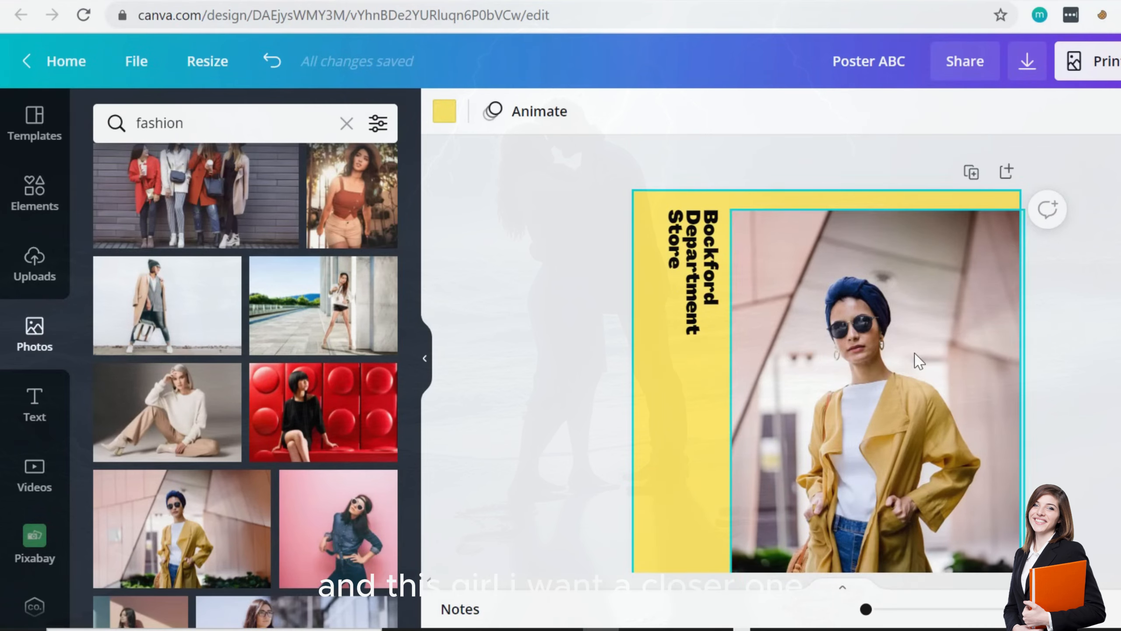
{"action": "scroll", "coordinate": [915, 351], "scroll_direction": "down", "scroll_amount": 3}
{"action": "scroll", "coordinate": [914, 351], "scroll_direction": "up", "scroll_amount": 2}
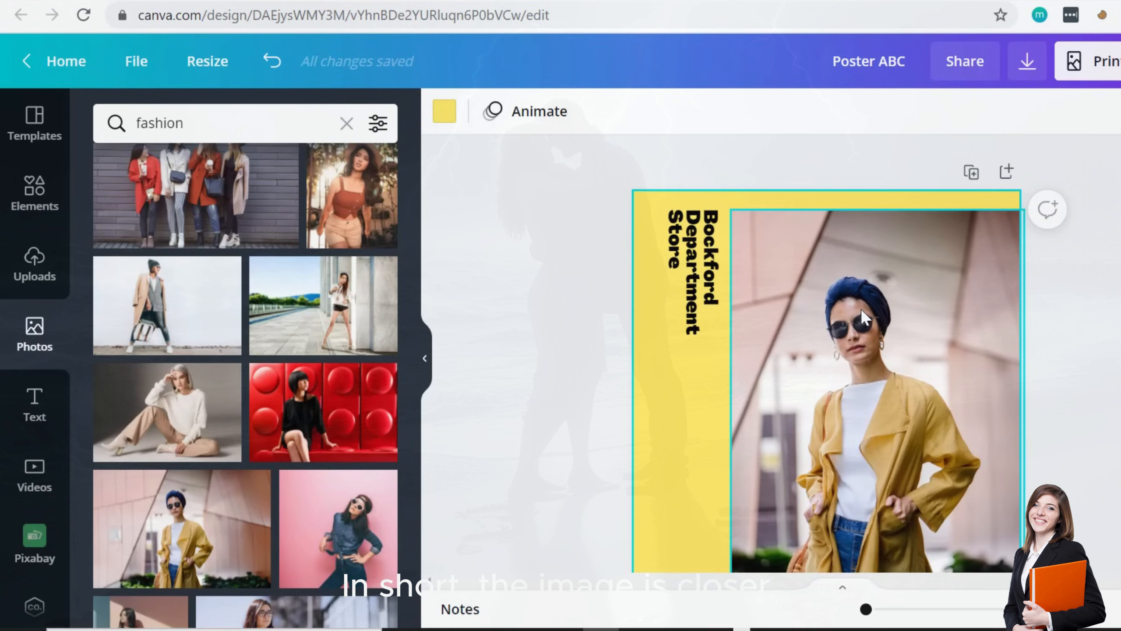
{"action": "double_click", "coordinate": [862, 325]}
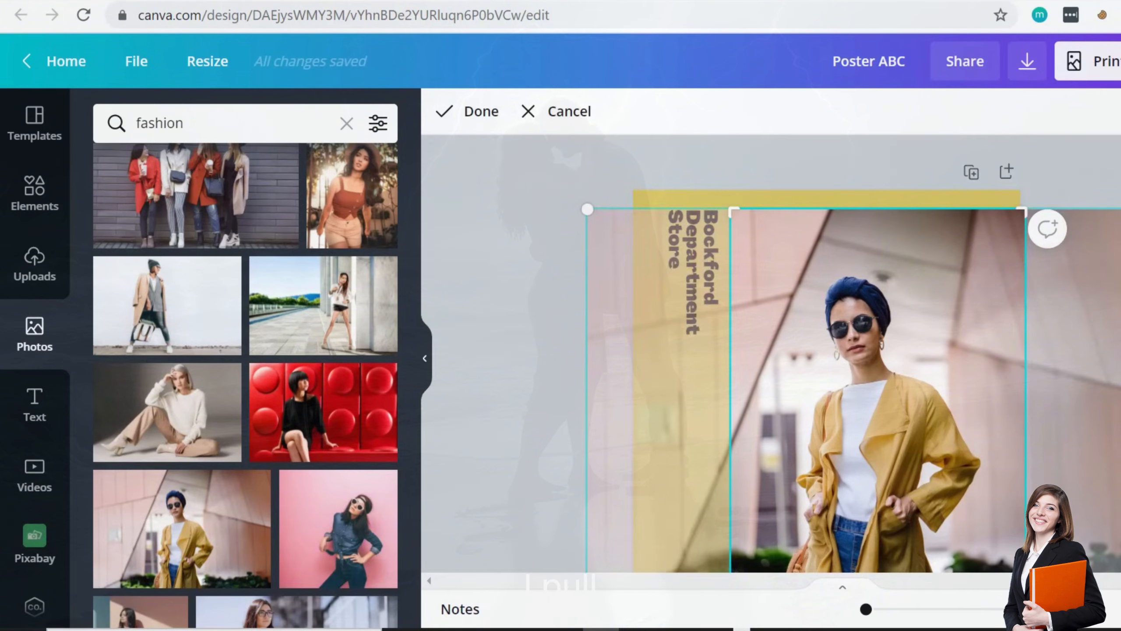
{"action": "left_click_drag", "start_coordinate": [1120, 209], "coordinate": [1120, 167]}
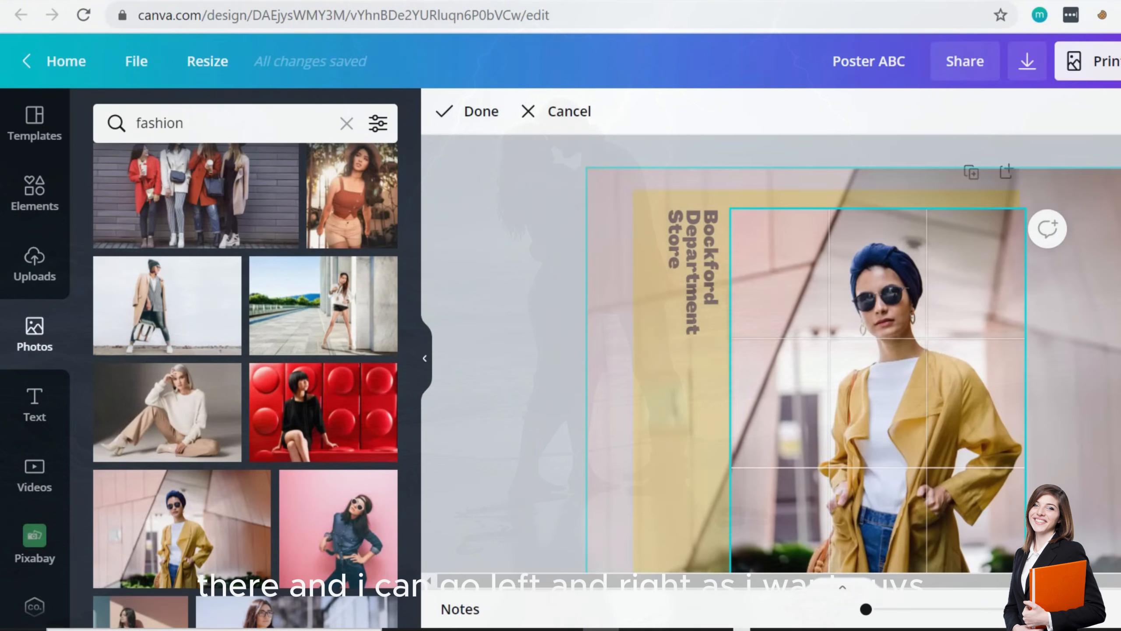
{"action": "mouse_move", "coordinate": [879, 344]}
{"action": "left_mouse_down"}
{"action": "mouse_move", "coordinate": [827, 344]}
{"action": "mouse_move", "coordinate": [866, 348]}
{"action": "left_mouse_up"}
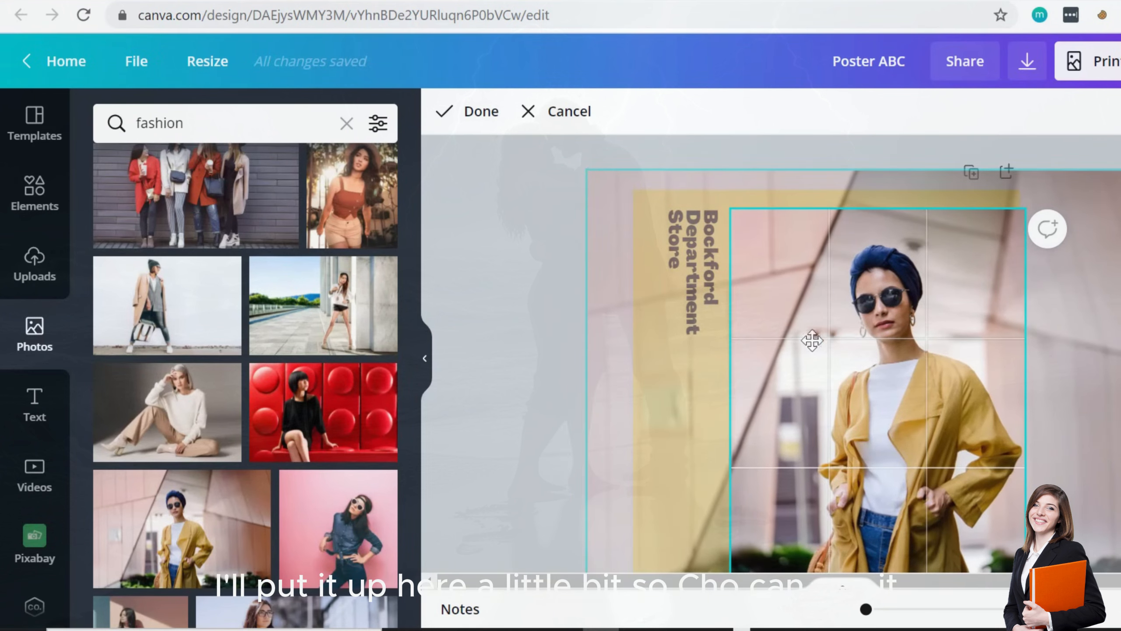
{"action": "left_click", "coordinate": [450, 115]}
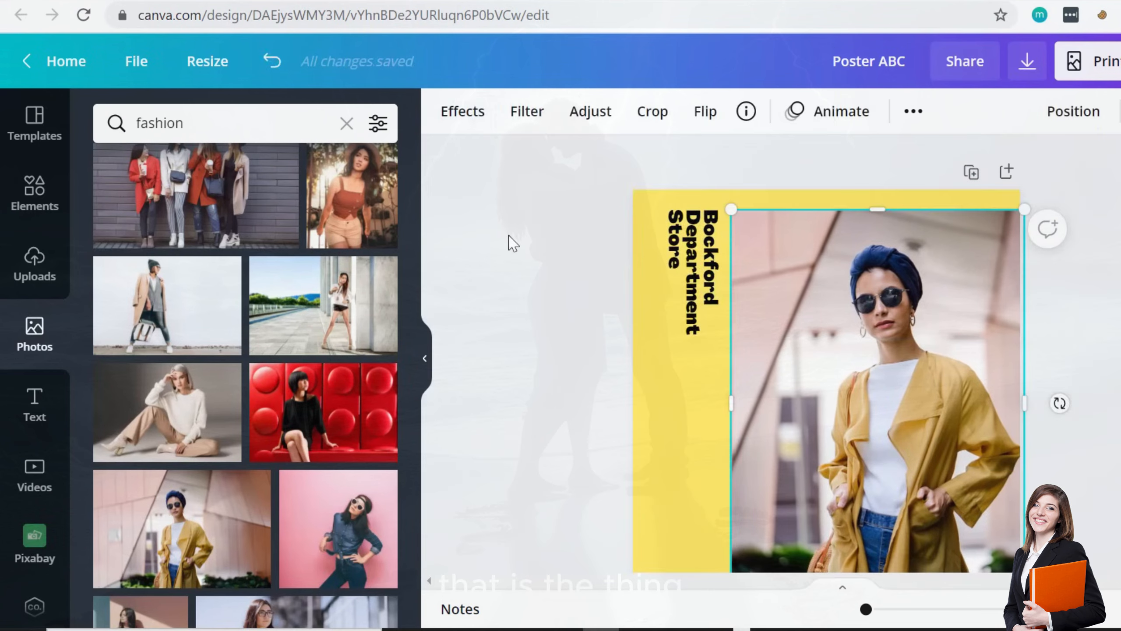
- Crop the photo frame slightly inward at its top edge and its left edge
{"action": "left_click", "coordinate": [535, 249]}
{"action": "scroll", "coordinate": [601, 286], "scroll_direction": "down", "scroll_amount": 5}
{"action": "scroll", "coordinate": [602, 286], "scroll_direction": "up", "scroll_amount": 5}
{"action": "left_click", "coordinate": [791, 275]}
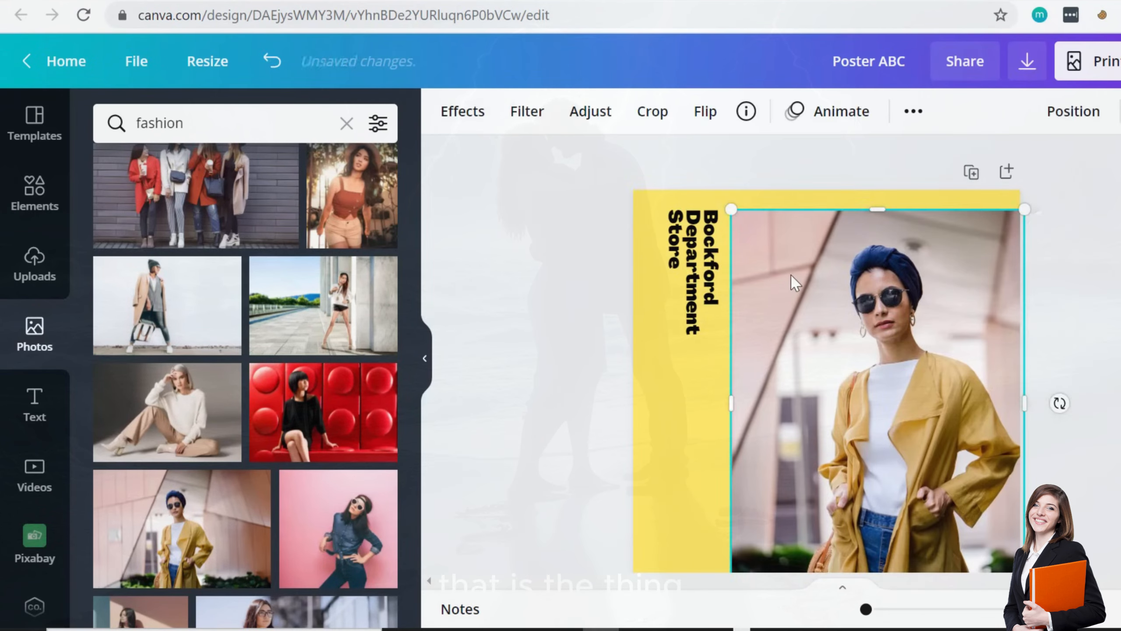
{"action": "mouse_move", "coordinate": [882, 210]}
{"action": "left_mouse_down"}
{"action": "mouse_move", "coordinate": [886, 198]}
{"action": "mouse_move", "coordinate": [893, 250]}
{"action": "mouse_move", "coordinate": [893, 219]}
{"action": "left_mouse_up"}
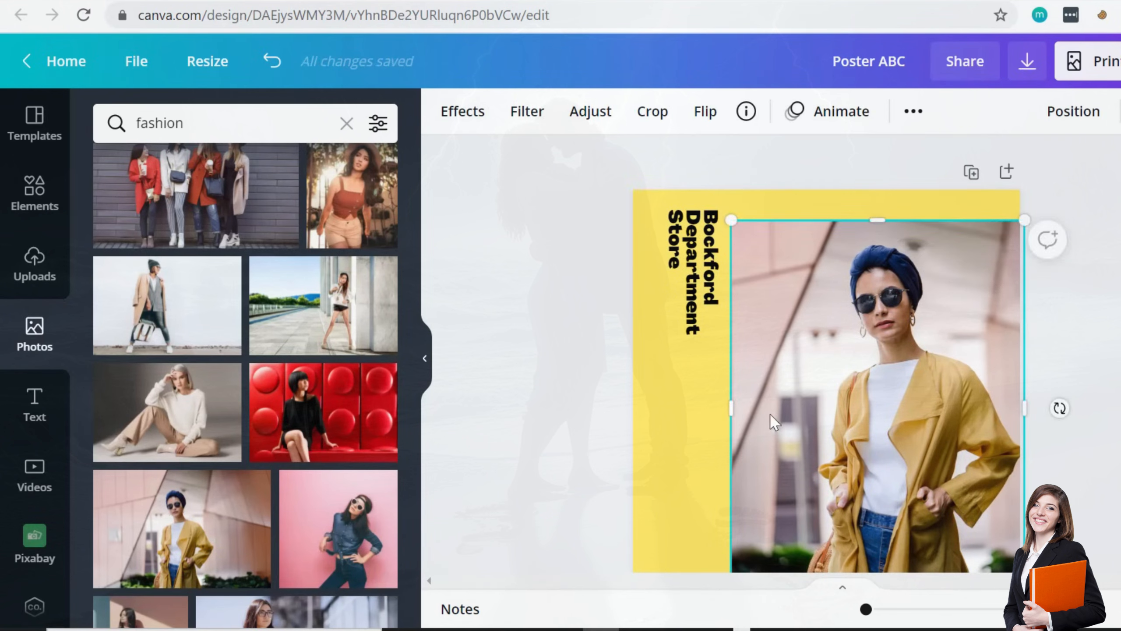
{"action": "left_click_drag", "start_coordinate": [732, 408], "coordinate": [757, 418]}
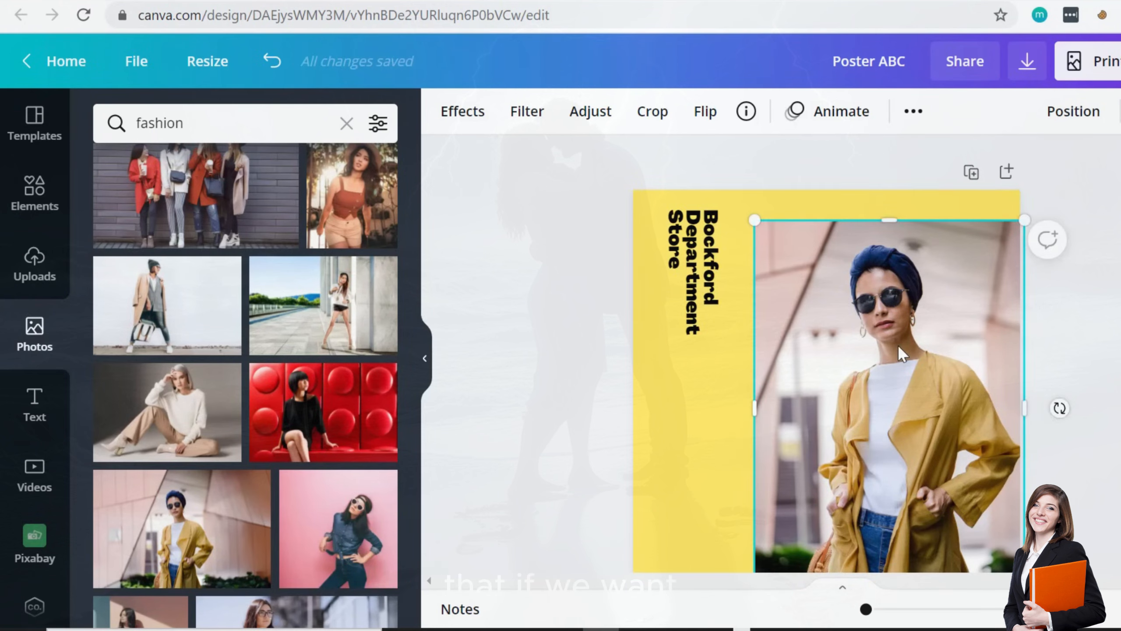
- Shift the photo slightly left and up within its cropped frame
{"action": "double_click", "coordinate": [898, 344]}
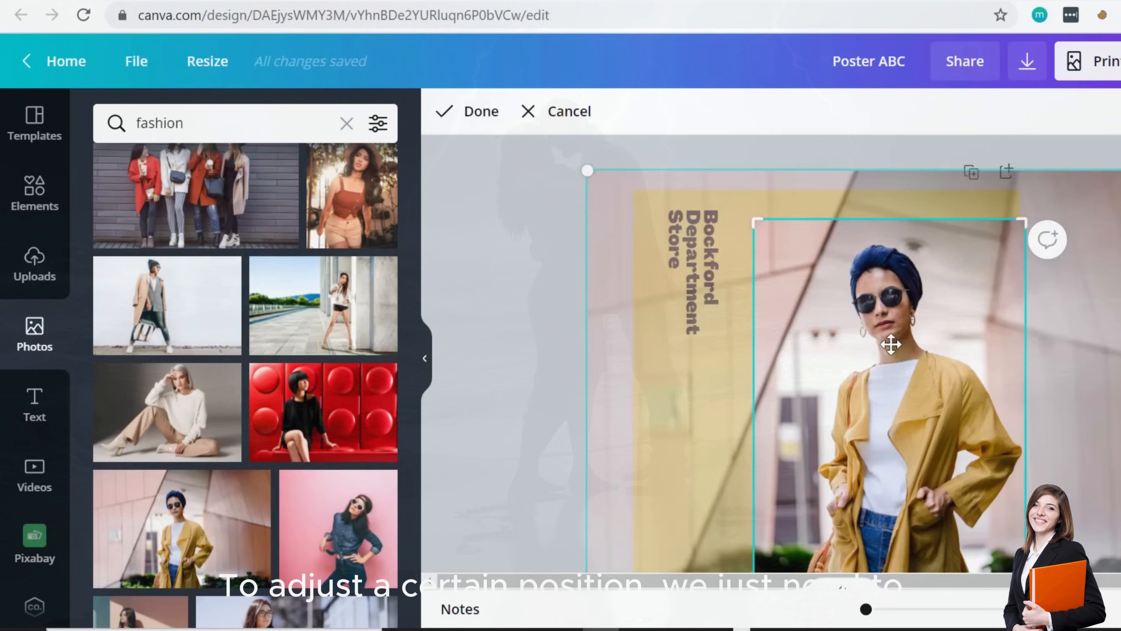
{"action": "left_click_drag", "start_coordinate": [890, 344], "coordinate": [858, 332]}
{"action": "left_click", "coordinate": [484, 286]}
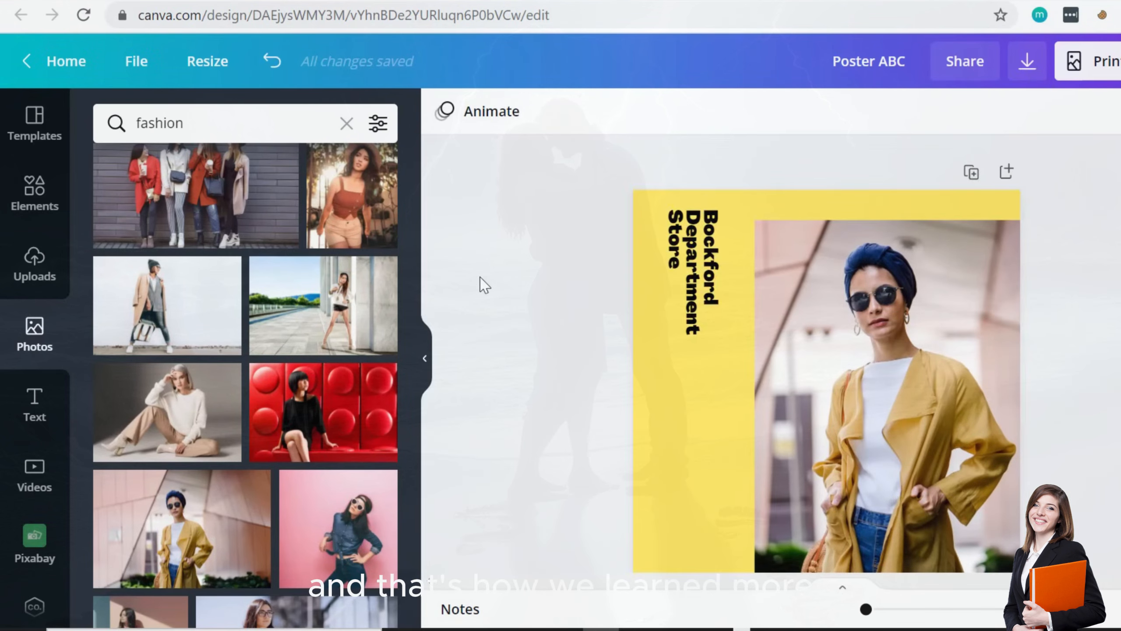
- Extend the photo's top edge upward to line up with the top of the "Bockford Department Store" text
{"action": "left_click", "coordinate": [819, 306]}
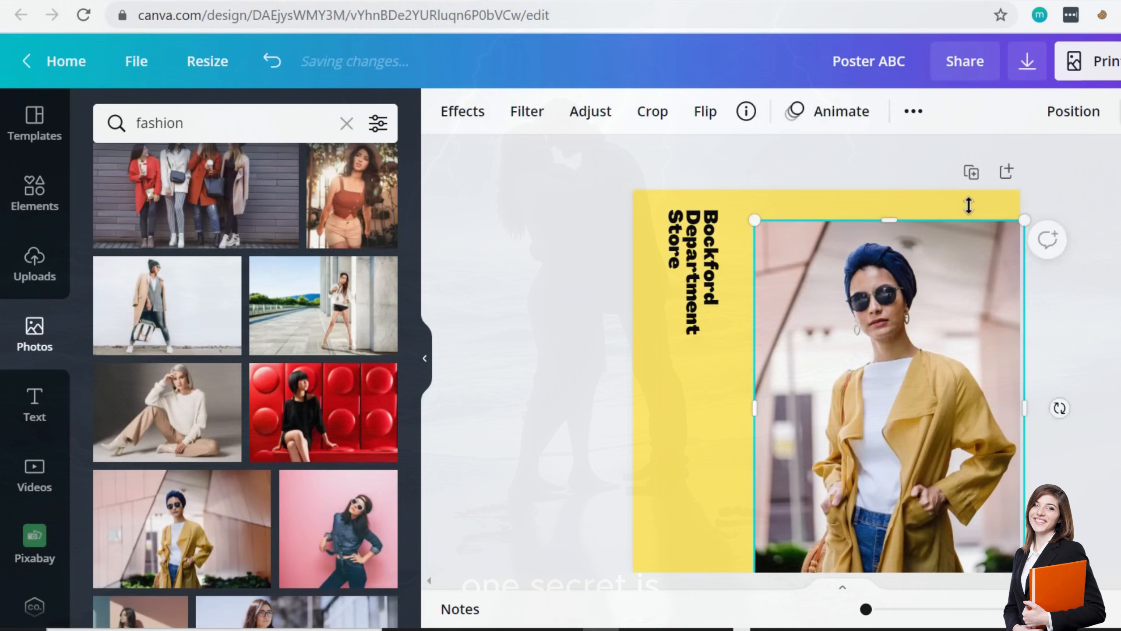
{"action": "left_click_drag", "start_coordinate": [886, 225], "coordinate": [887, 209]}
{"action": "key", "text": "Escape"}
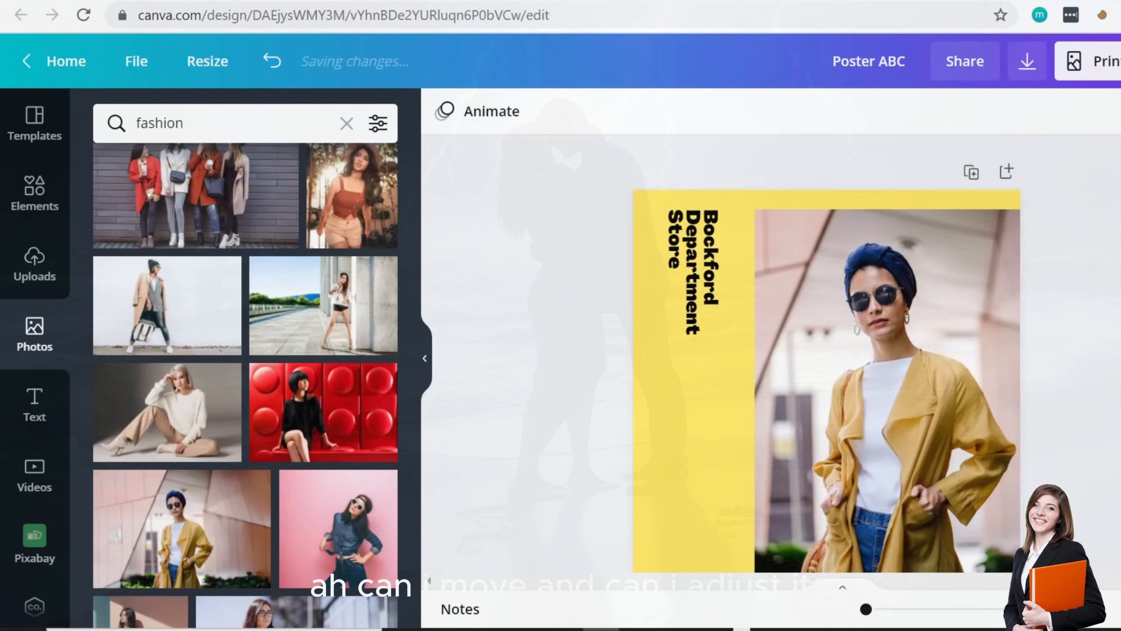
{"action": "scroll", "coordinate": [827, 382], "scroll_direction": "down", "scroll_amount": 5}
{"action": "scroll", "coordinate": [827, 382], "scroll_direction": "up", "scroll_amount": 5}
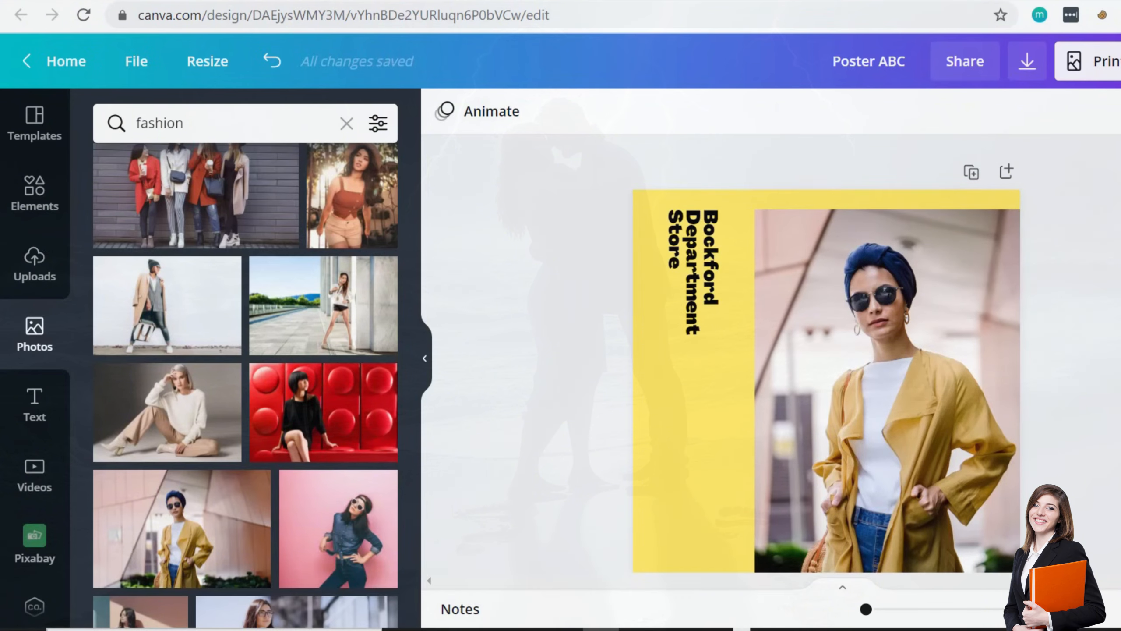
- Set the woman photo's brightness to 9 in the image adjustments, leaving its contrast at 0
{"action": "left_click", "coordinate": [848, 371]}
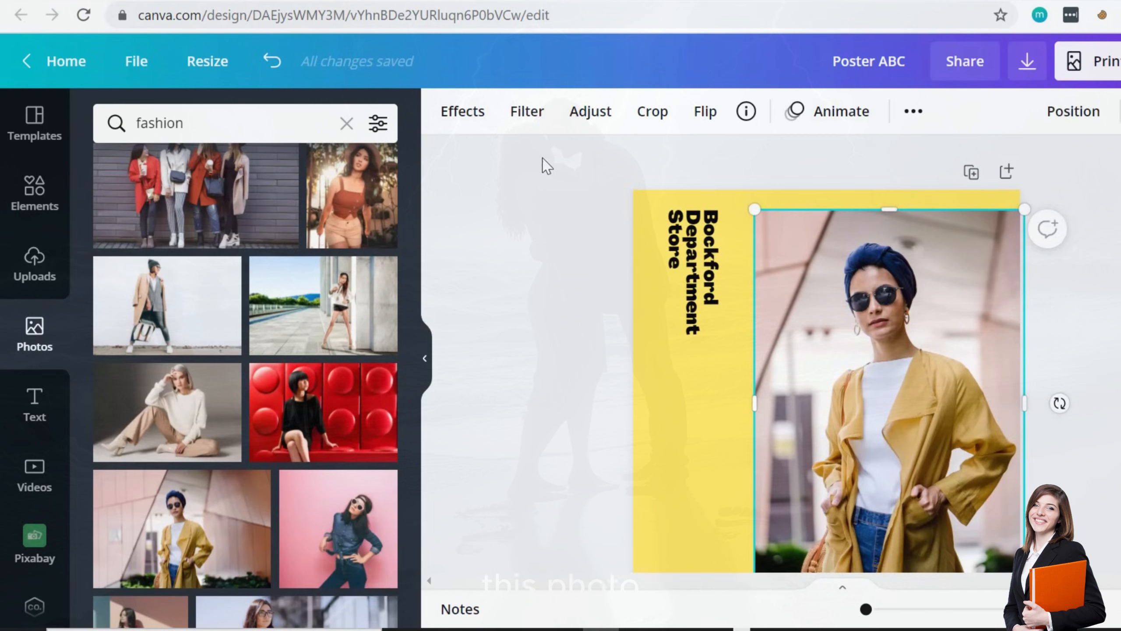
{"action": "left_click", "coordinate": [592, 116]}
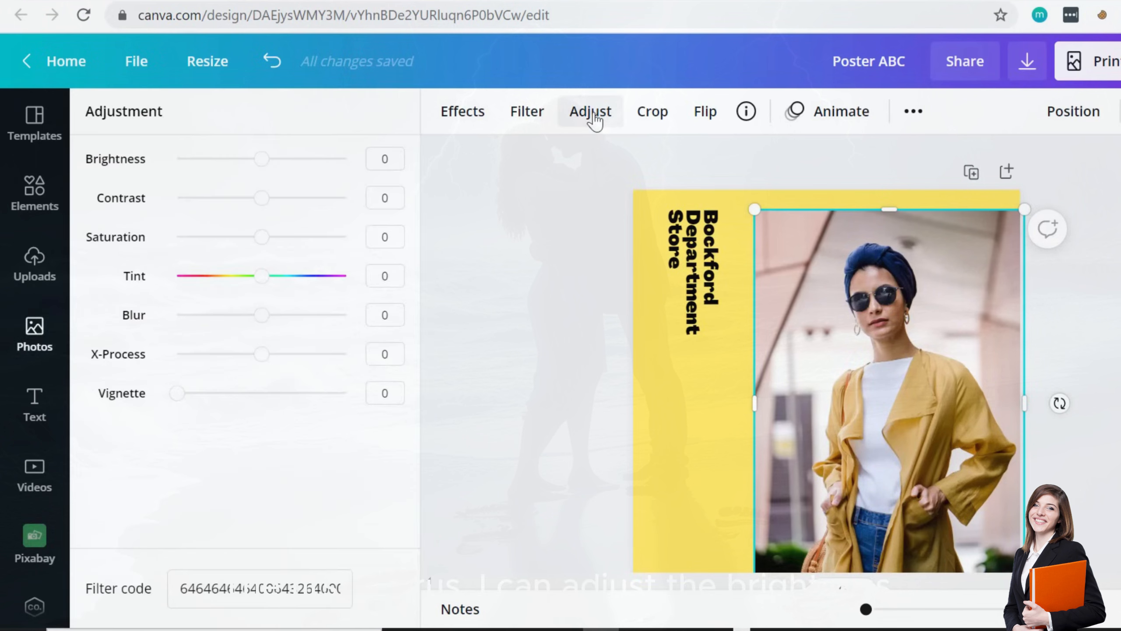
{"action": "left_click_drag", "start_coordinate": [260, 157], "coordinate": [268, 157]}
{"action": "left_click", "coordinate": [262, 199]}
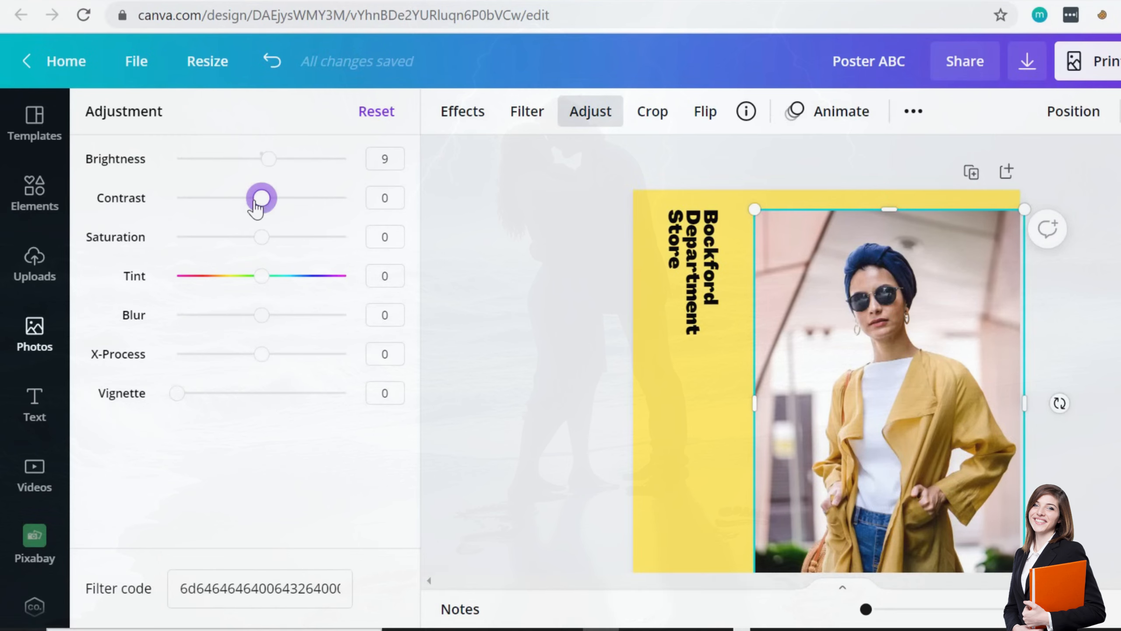
{"action": "mouse_move", "coordinate": [262, 199]}
{"action": "left_mouse_down"}
{"action": "mouse_move", "coordinate": [251, 200]}
{"action": "mouse_move", "coordinate": [264, 208]}
{"action": "left_mouse_up"}
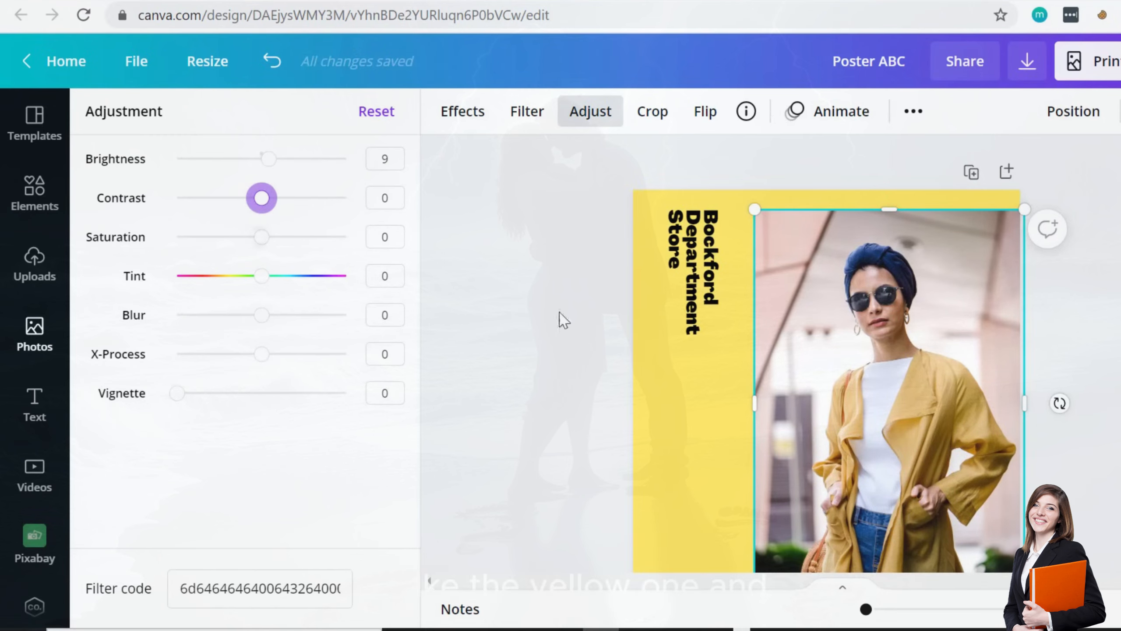
{"action": "scroll", "coordinate": [787, 410], "scroll_direction": "down", "scroll_amount": 3}
{"action": "scroll", "coordinate": [787, 411], "scroll_direction": "up", "scroll_amount": 3}
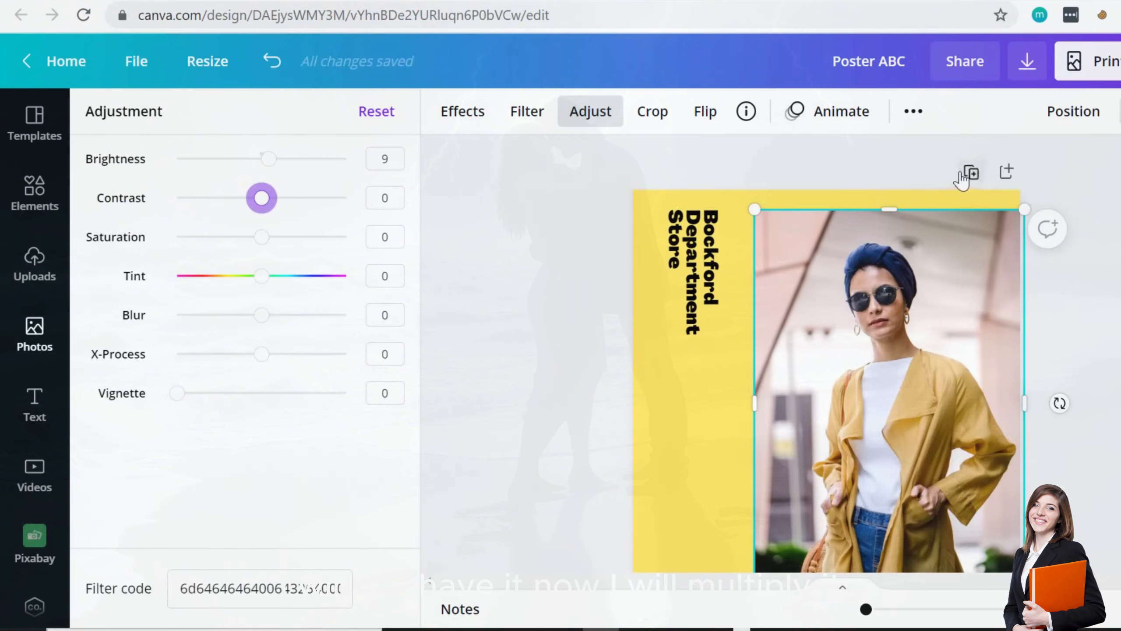
{"action": "left_click", "coordinate": [909, 159]}
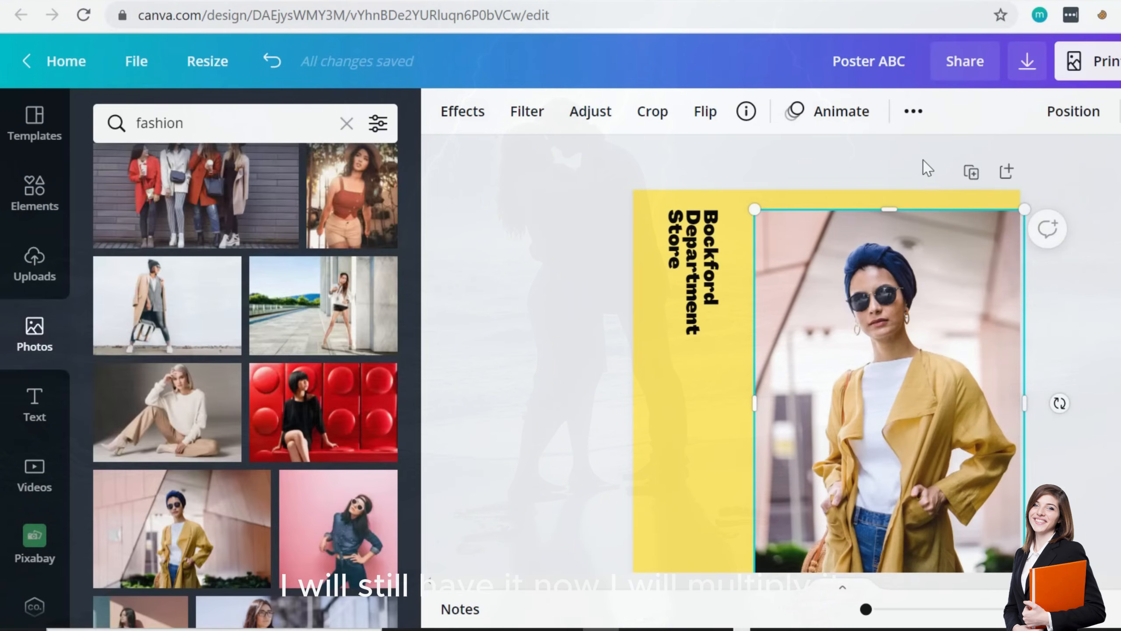
- Duplicate the first poster page and set the copied photo's saturation to -100 in its image adjustments
{"action": "left_click", "coordinate": [973, 174]}
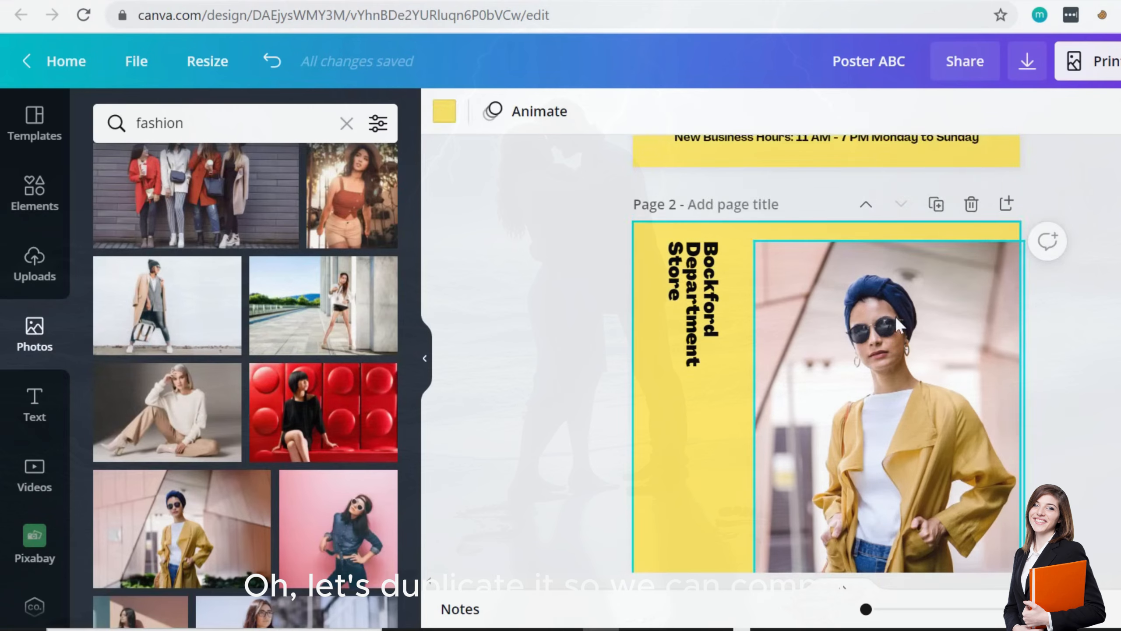
{"action": "scroll", "coordinate": [895, 316], "scroll_direction": "up", "scroll_amount": 5}
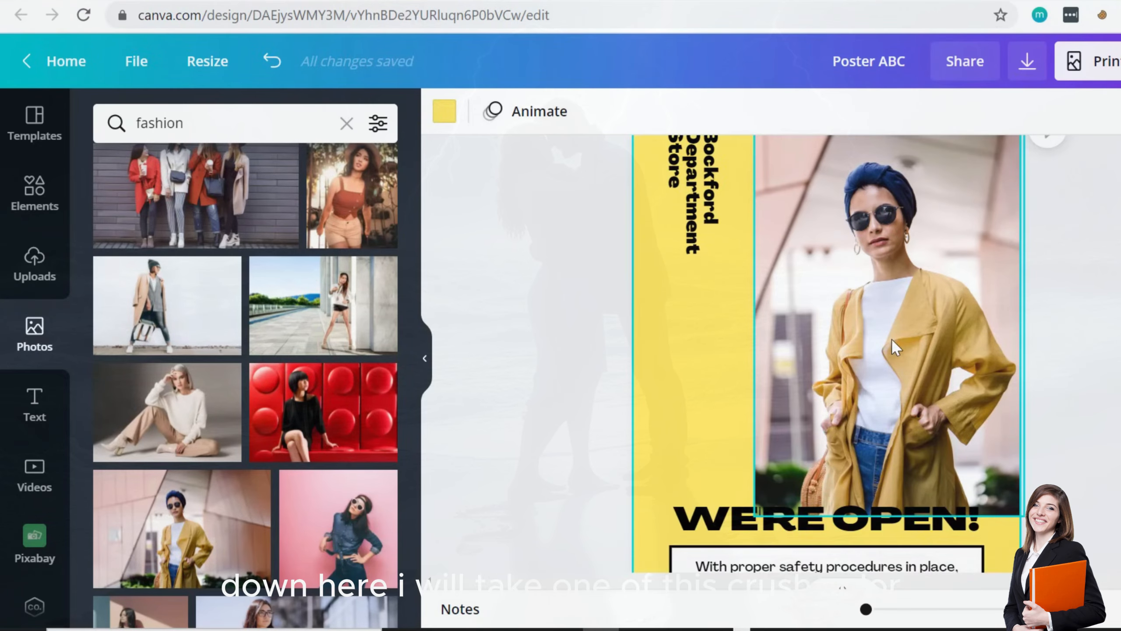
{"action": "left_click", "coordinate": [891, 338]}
{"action": "left_click", "coordinate": [572, 123]}
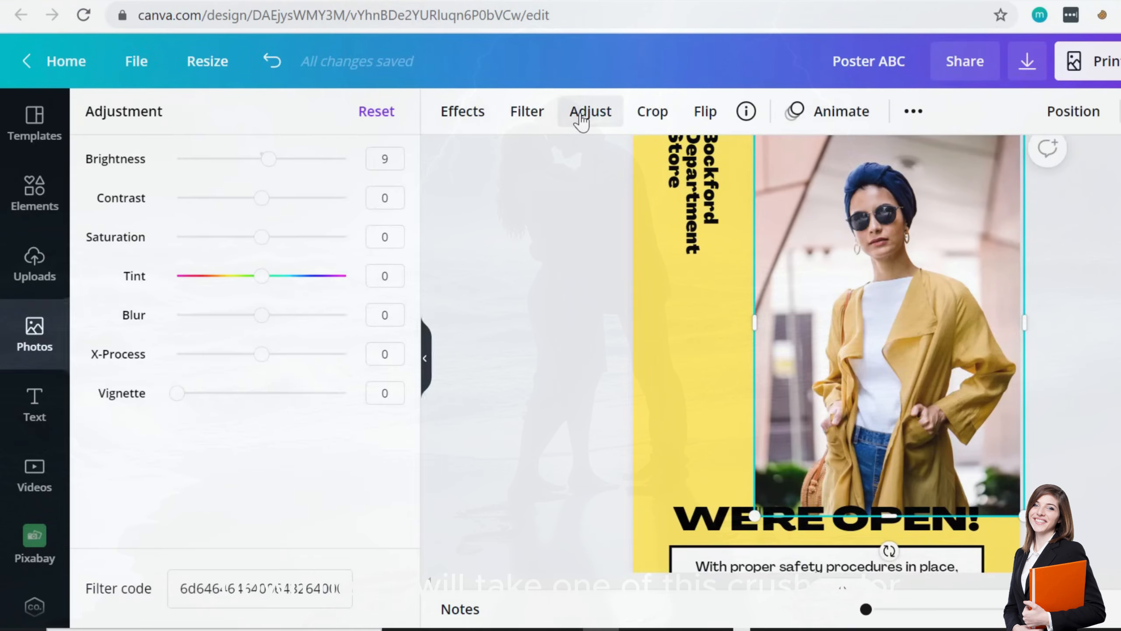
{"action": "left_click_drag", "start_coordinate": [266, 238], "coordinate": [176, 249]}
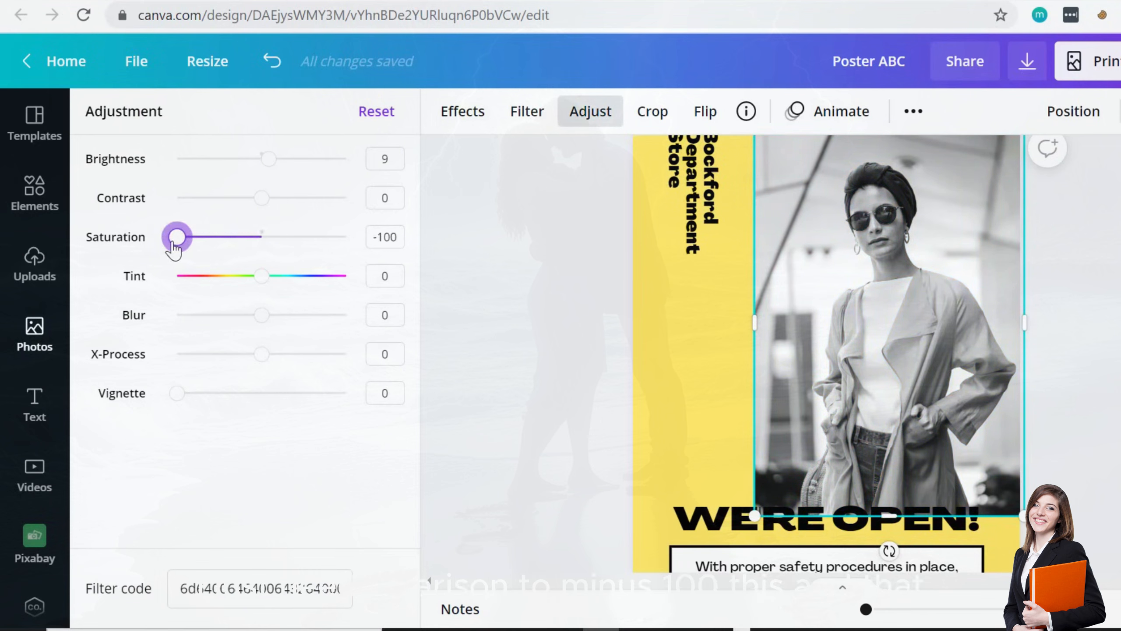
{"action": "mouse_move", "coordinate": [175, 248]}
{"action": "left_mouse_down"}
{"action": "mouse_move", "coordinate": [194, 252]}
{"action": "mouse_move", "coordinate": [175, 250]}
{"action": "left_mouse_up"}
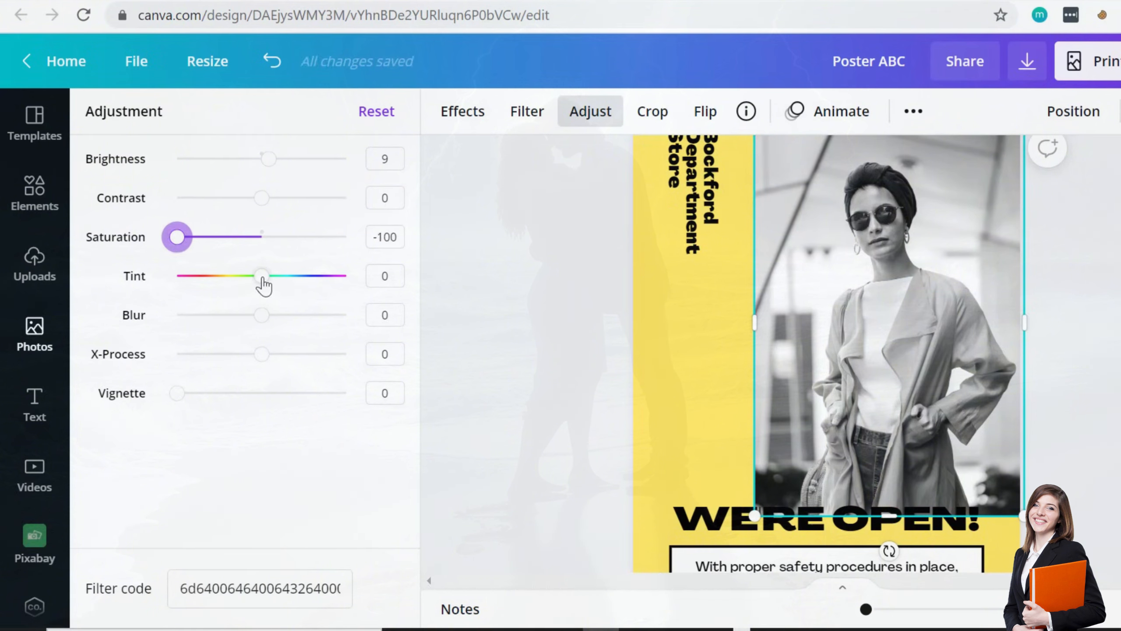
- Set the tint of the page 2 photo to 21
{"action": "left_click_drag", "start_coordinate": [264, 285], "coordinate": [281, 281]}
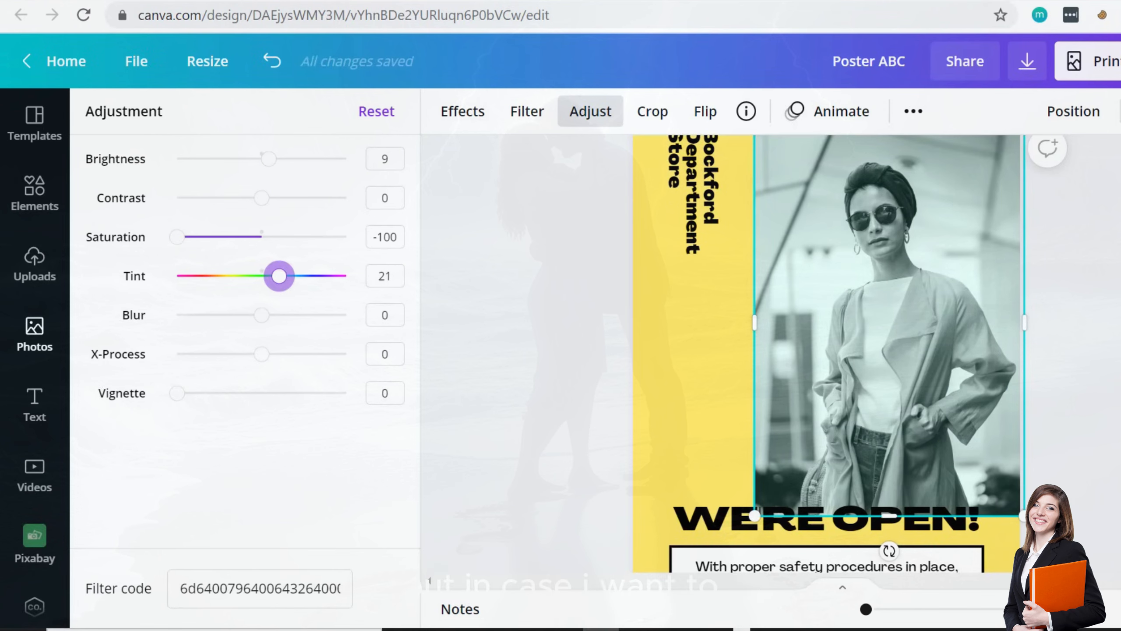
{"action": "scroll", "coordinate": [832, 353], "scroll_direction": "down", "scroll_amount": 10}
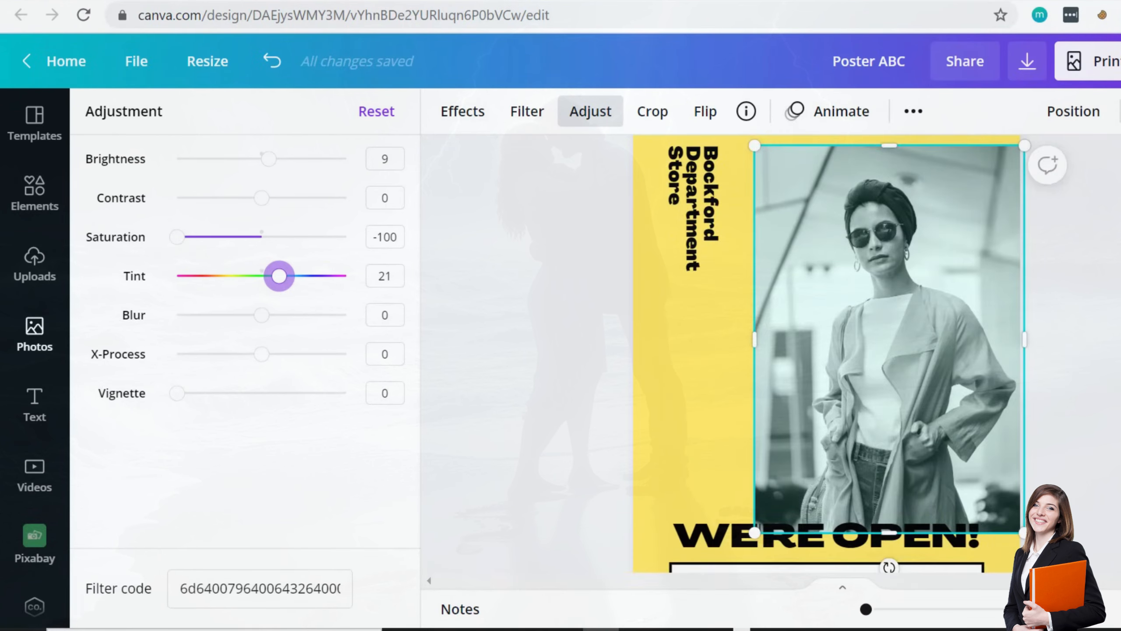
{"action": "scroll", "coordinate": [1092, 302], "scroll_direction": "up", "scroll_amount": 1}
{"action": "scroll", "coordinate": [1092, 302], "scroll_direction": "down", "scroll_amount": 2}
{"action": "scroll", "coordinate": [1091, 305], "scroll_direction": "up", "scroll_amount": 1}
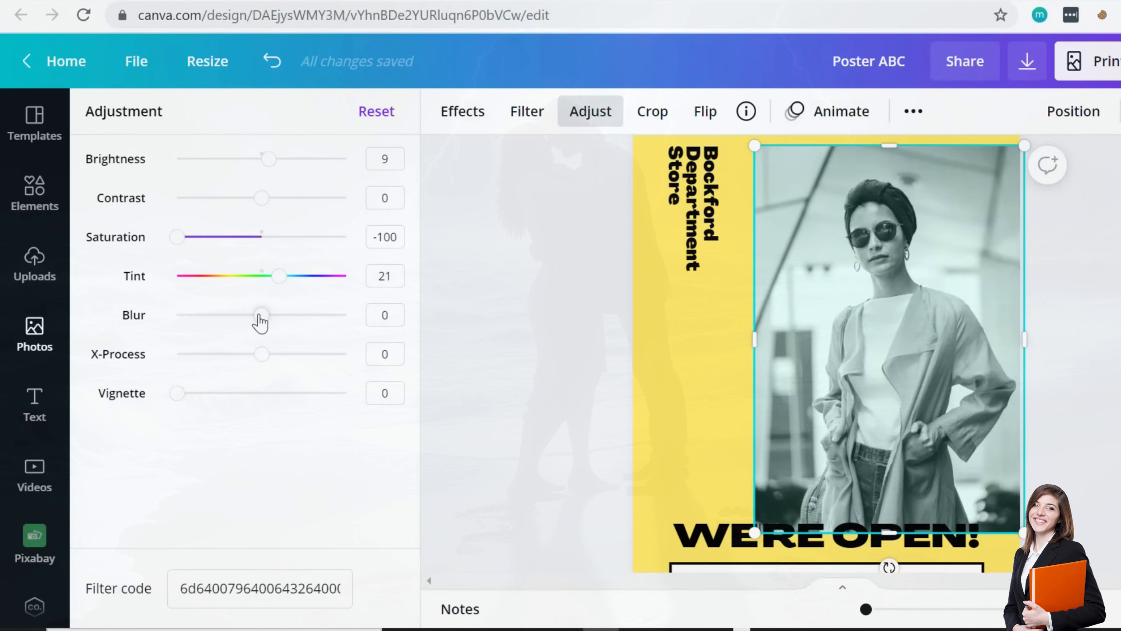
- Duplicate page 2 and set the blur of the woman photo on the new page to 33
{"action": "scroll", "coordinate": [959, 368], "scroll_direction": "up", "scroll_amount": 5}
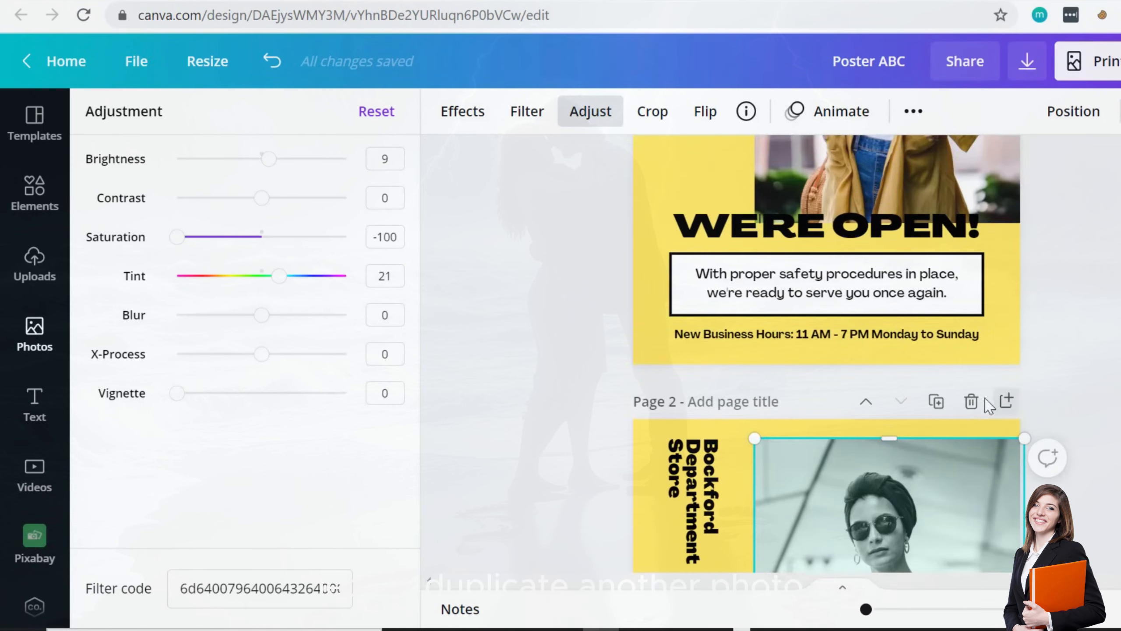
{"action": "left_click", "coordinate": [936, 401]}
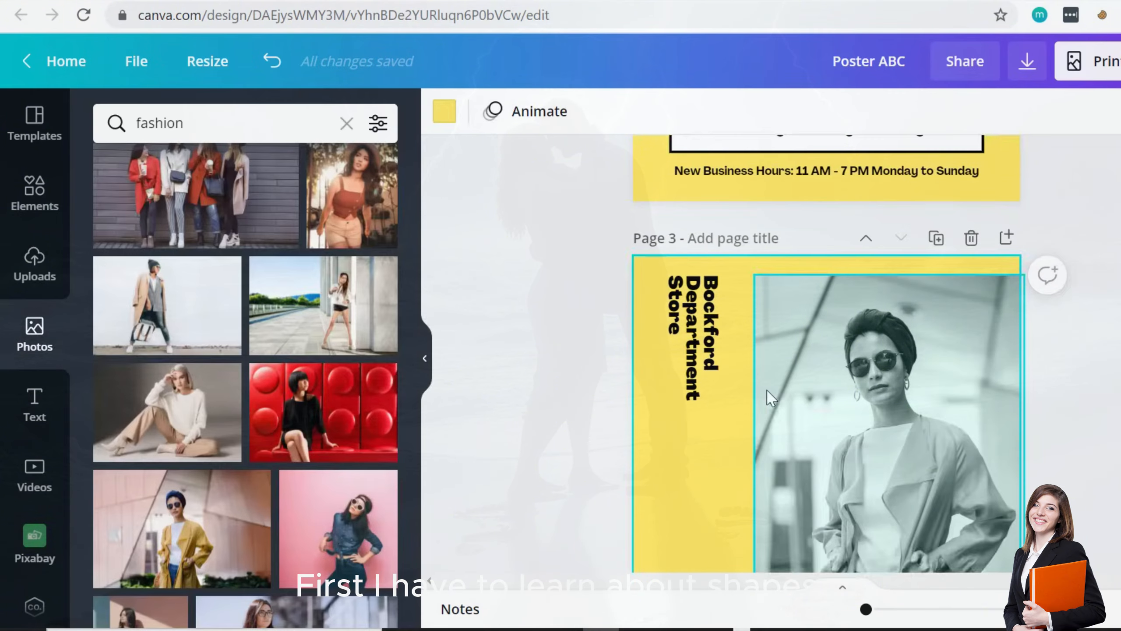
{"action": "left_click", "coordinate": [877, 455]}
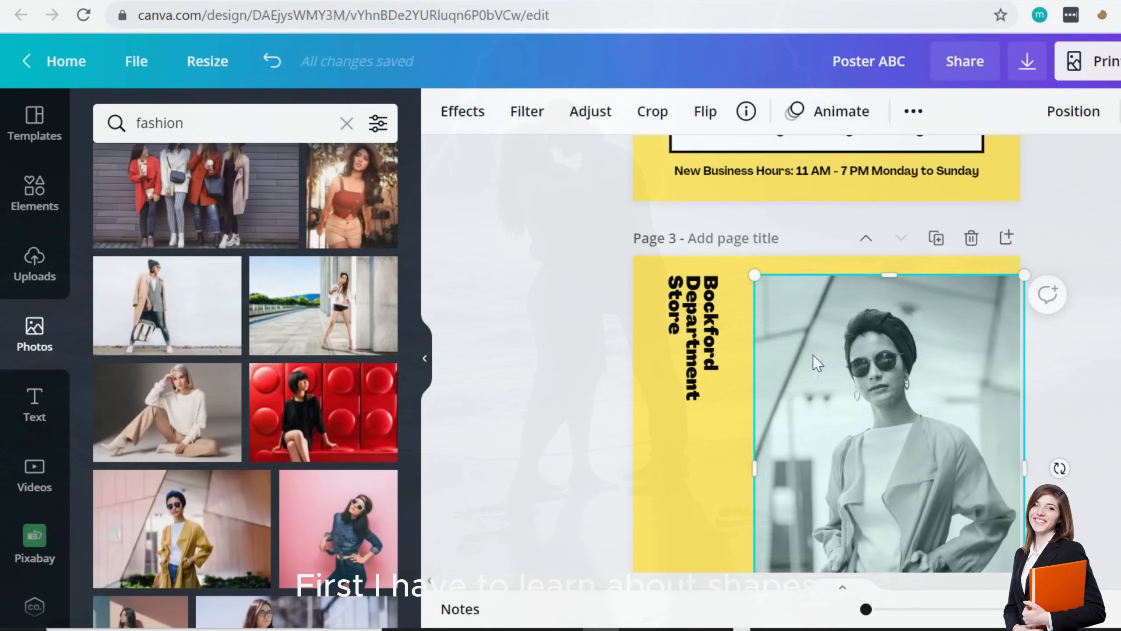
{"action": "left_click", "coordinate": [597, 116]}
{"action": "left_click_drag", "start_coordinate": [261, 316], "coordinate": [290, 315]}
{"action": "scroll", "coordinate": [438, 315], "scroll_direction": "down", "scroll_amount": 4}
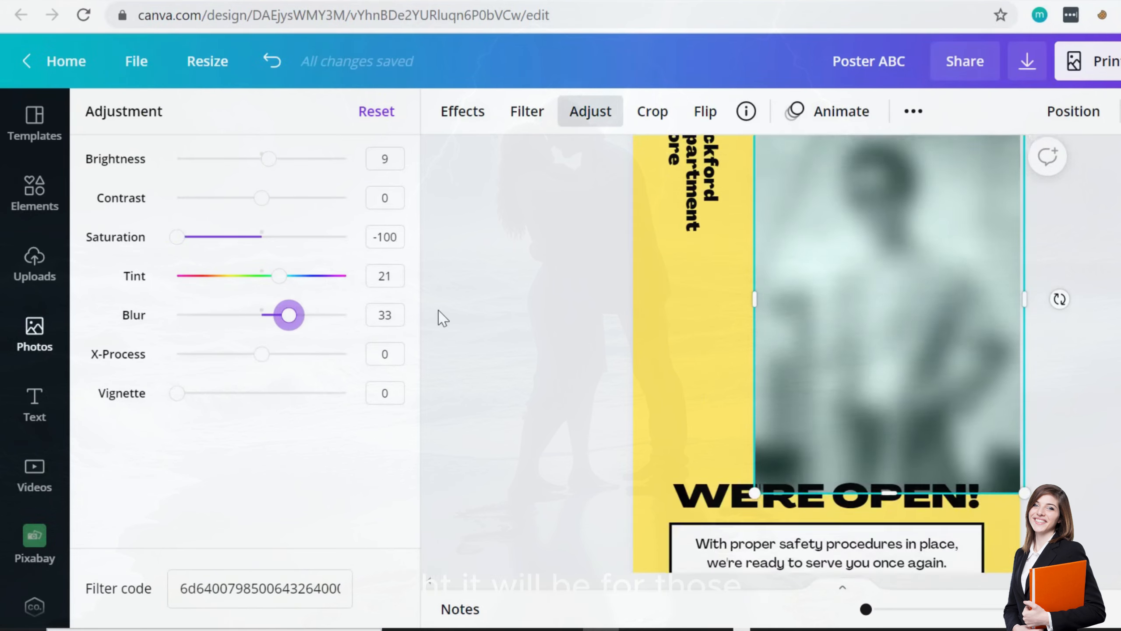
{"action": "scroll", "coordinate": [534, 315], "scroll_direction": "up", "scroll_amount": 2}
{"action": "left_click", "coordinate": [651, 291]}
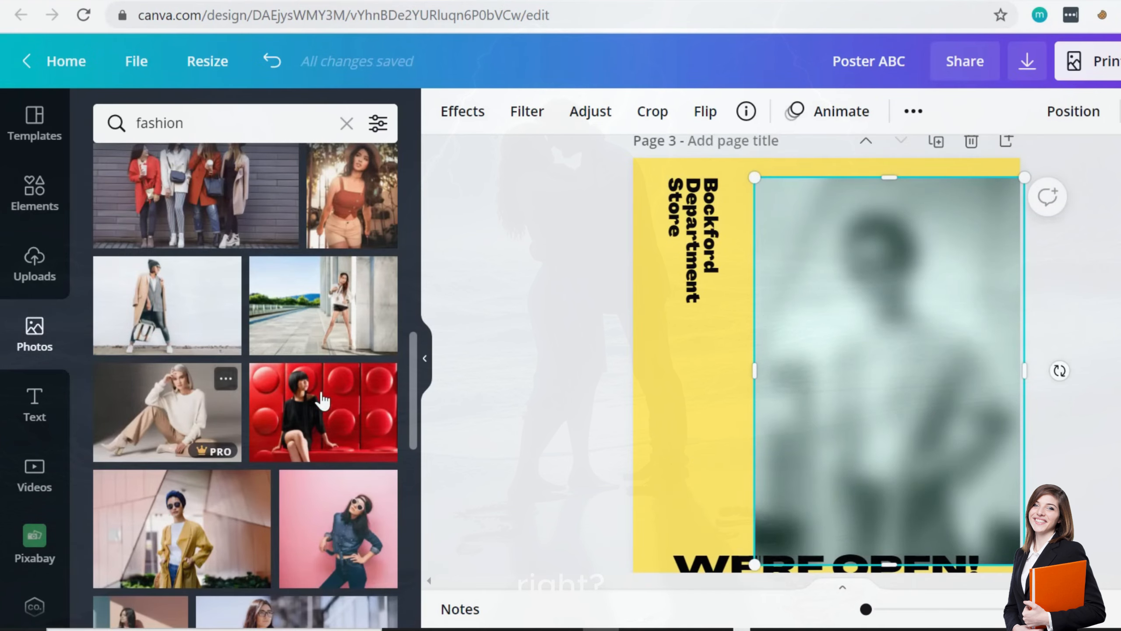
- Add the photo of the seated woman in a white sweater to page 3, shrink it slightly and move it up a little
{"action": "left_click", "coordinate": [178, 404]}
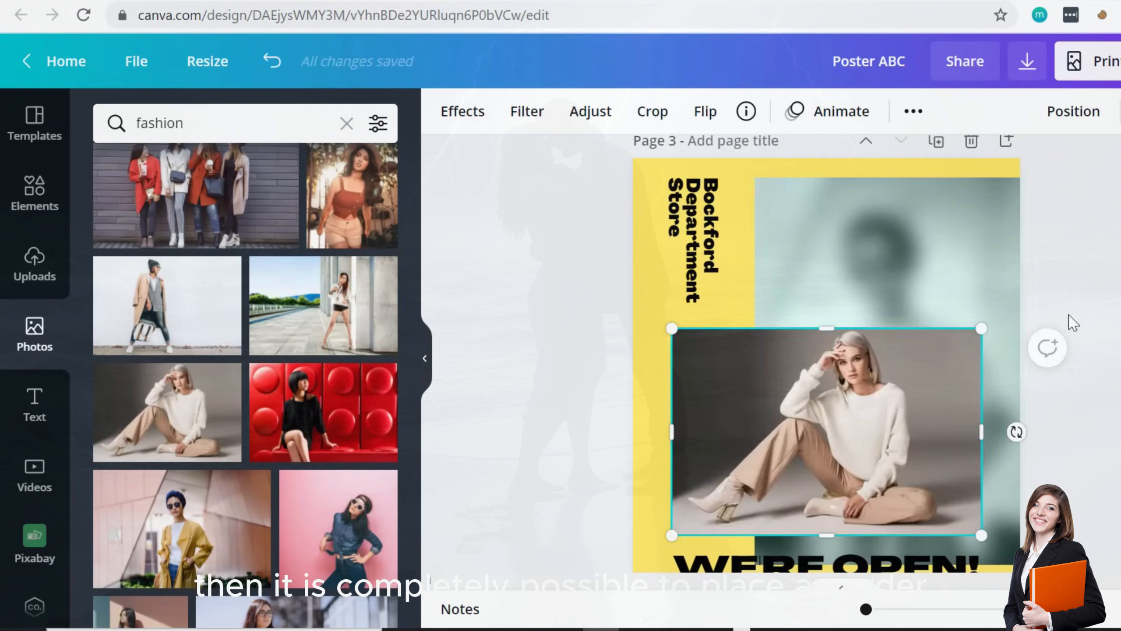
{"action": "left_click_drag", "start_coordinate": [972, 321], "coordinate": [942, 343]}
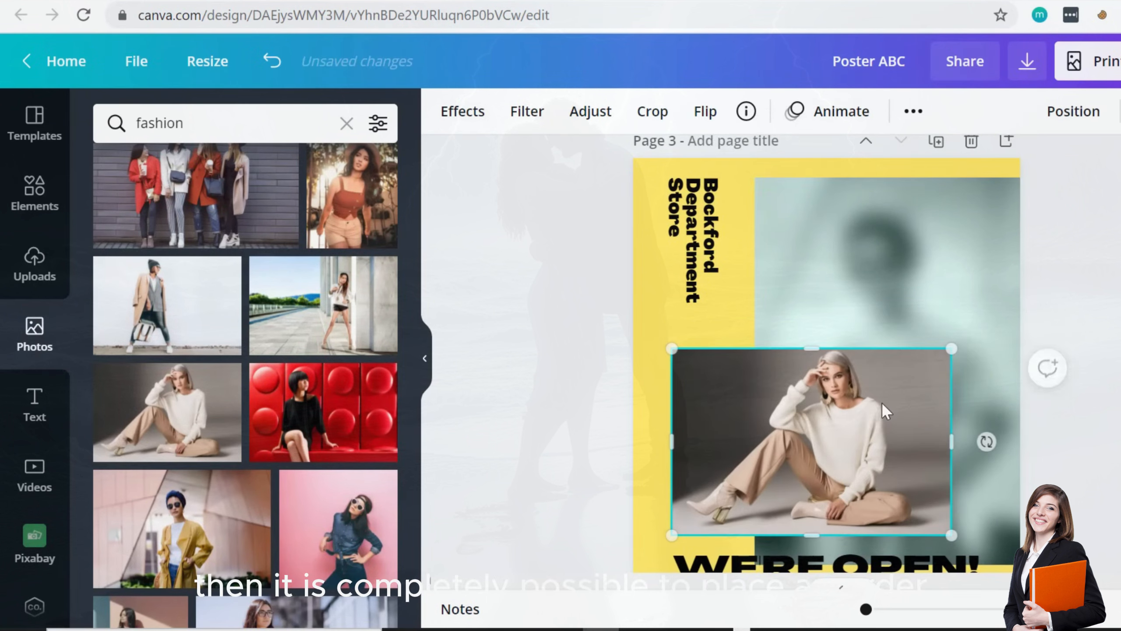
{"action": "mouse_move", "coordinate": [884, 403]}
{"action": "left_mouse_down"}
{"action": "mouse_move", "coordinate": [886, 375]}
{"action": "mouse_move", "coordinate": [888, 391]}
{"action": "left_mouse_up"}
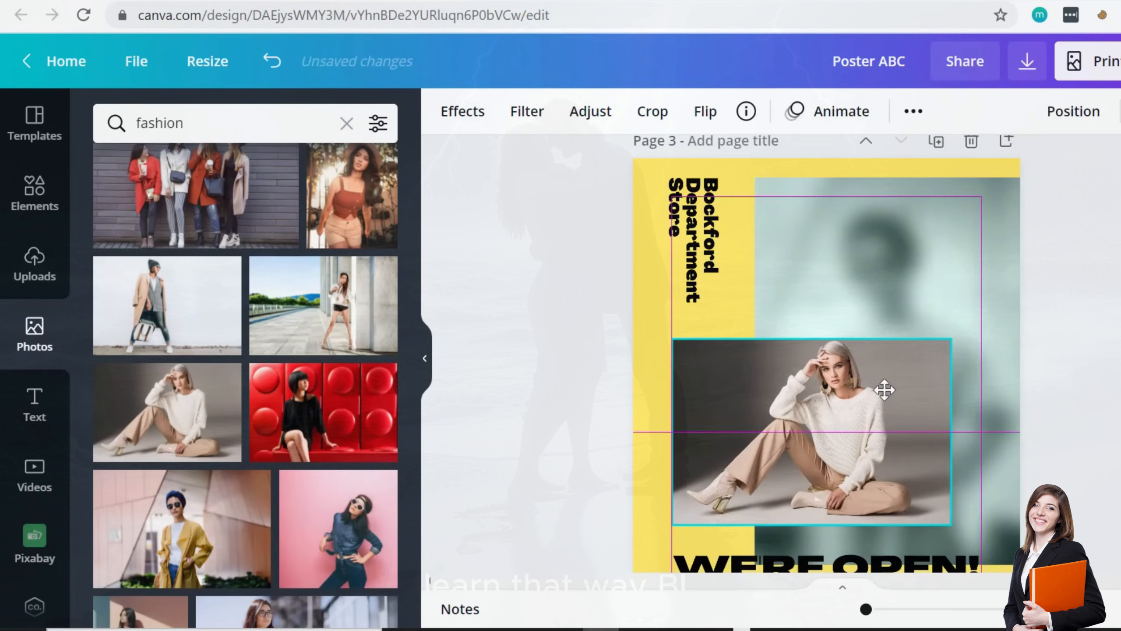
{"action": "left_click", "coordinate": [1116, 302]}
- Apply the Solar filter to the woman photo on page 2 with an intensity of about 50
{"action": "scroll", "coordinate": [1115, 305], "scroll_direction": "up", "scroll_amount": 15}
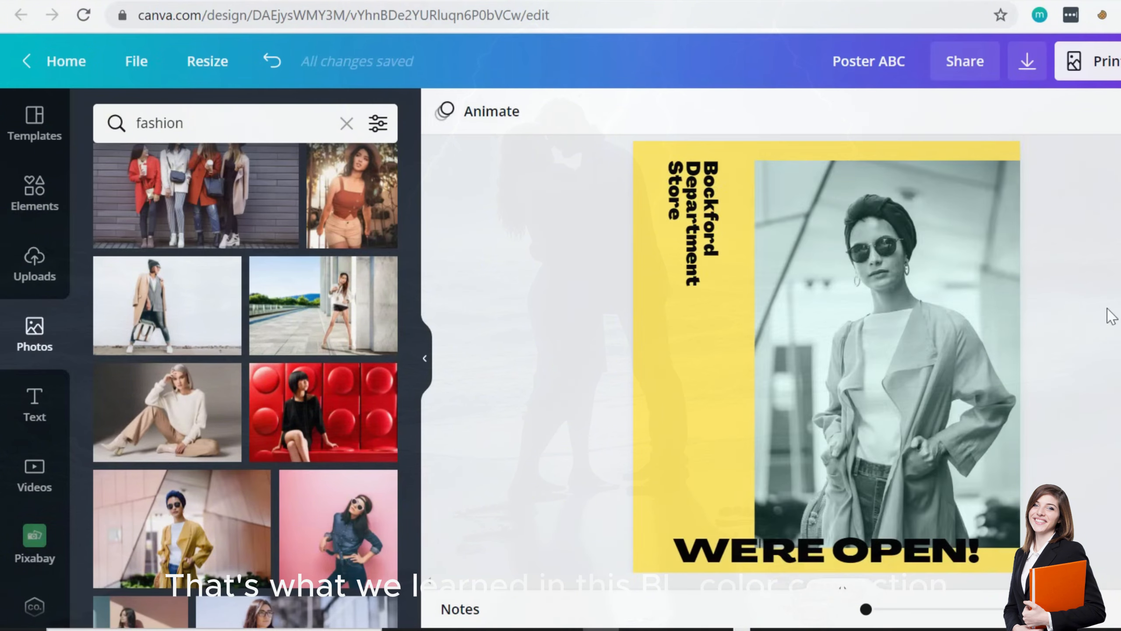
{"action": "scroll", "coordinate": [1110, 316], "scroll_direction": "up", "scroll_amount": 8}
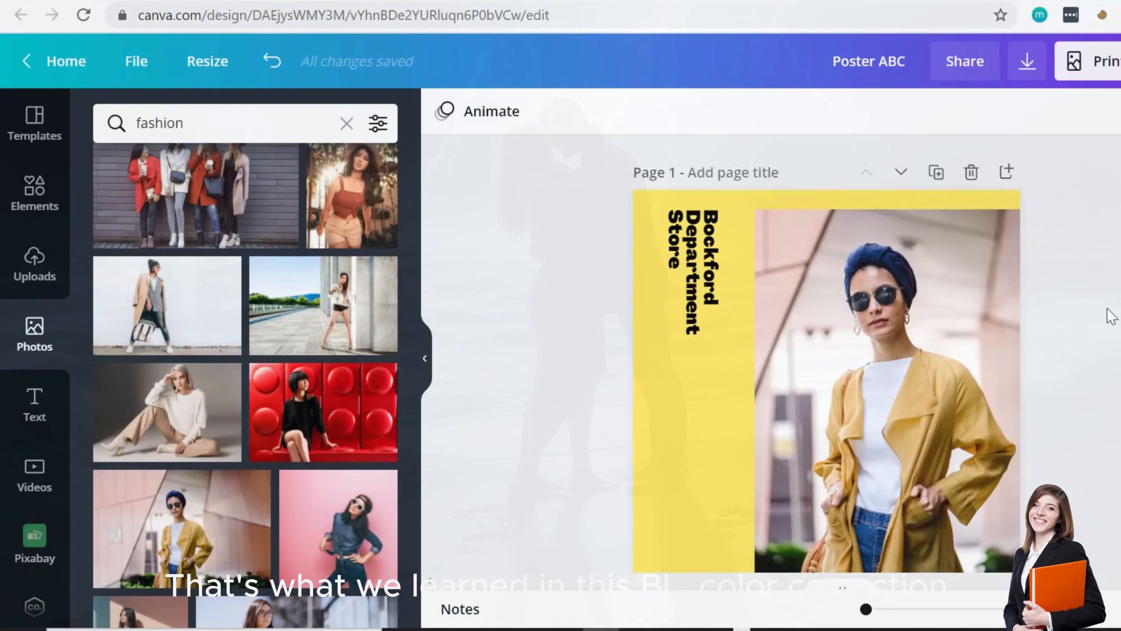
{"action": "scroll", "coordinate": [1110, 315], "scroll_direction": "down", "scroll_amount": 10}
{"action": "scroll", "coordinate": [1110, 316], "scroll_direction": "down", "scroll_amount": 2}
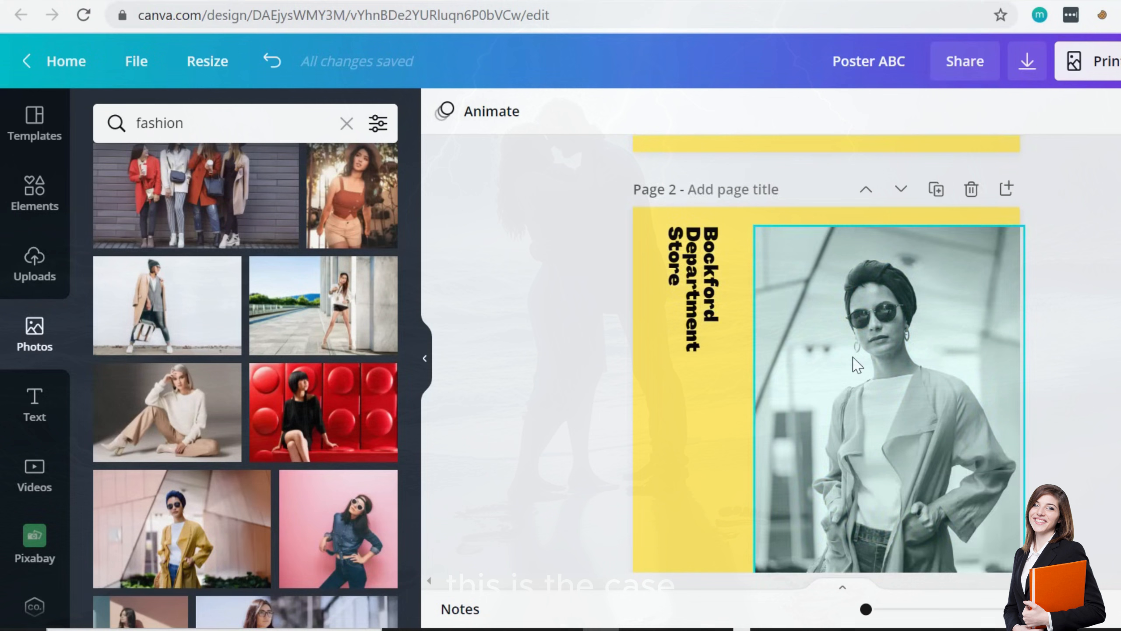
{"action": "left_click", "coordinate": [818, 382]}
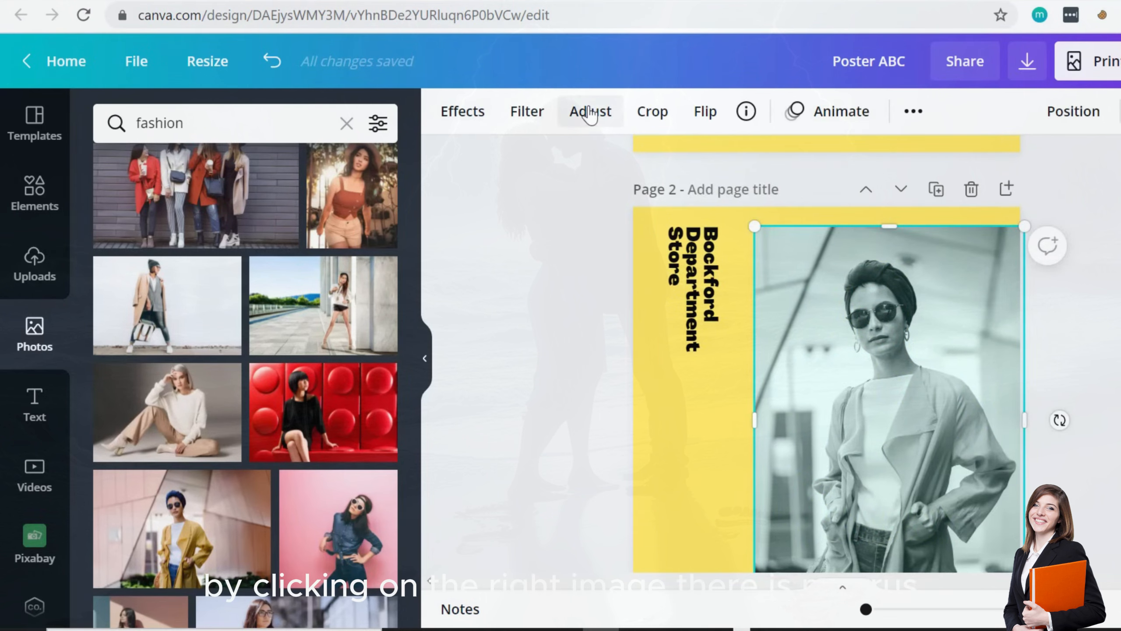
{"action": "left_click", "coordinate": [527, 116]}
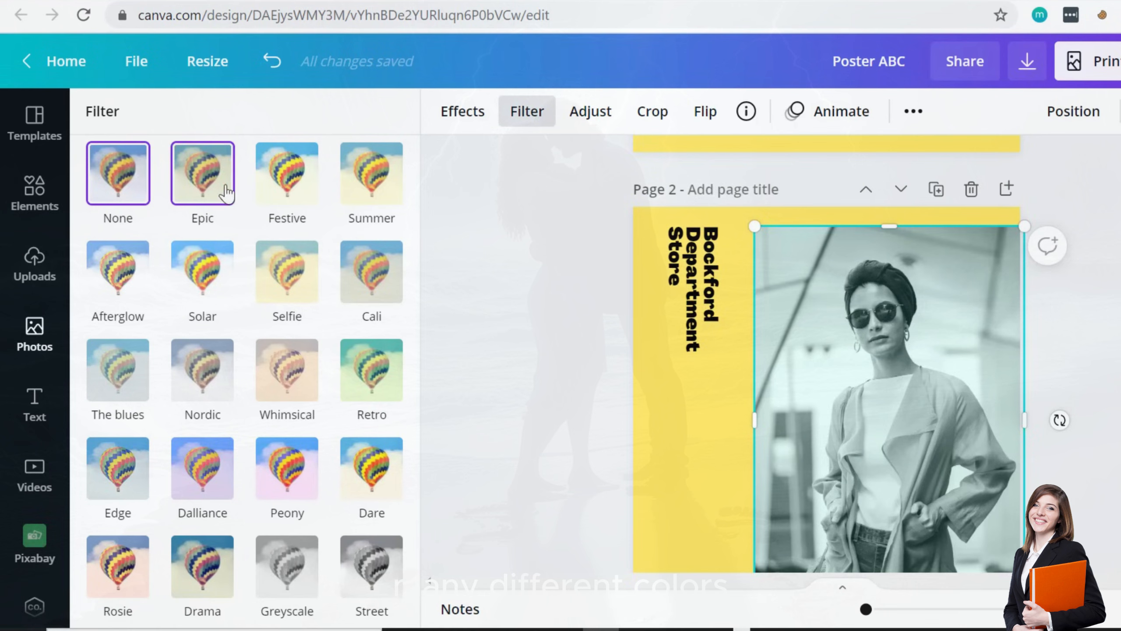
{"action": "left_click", "coordinate": [206, 273]}
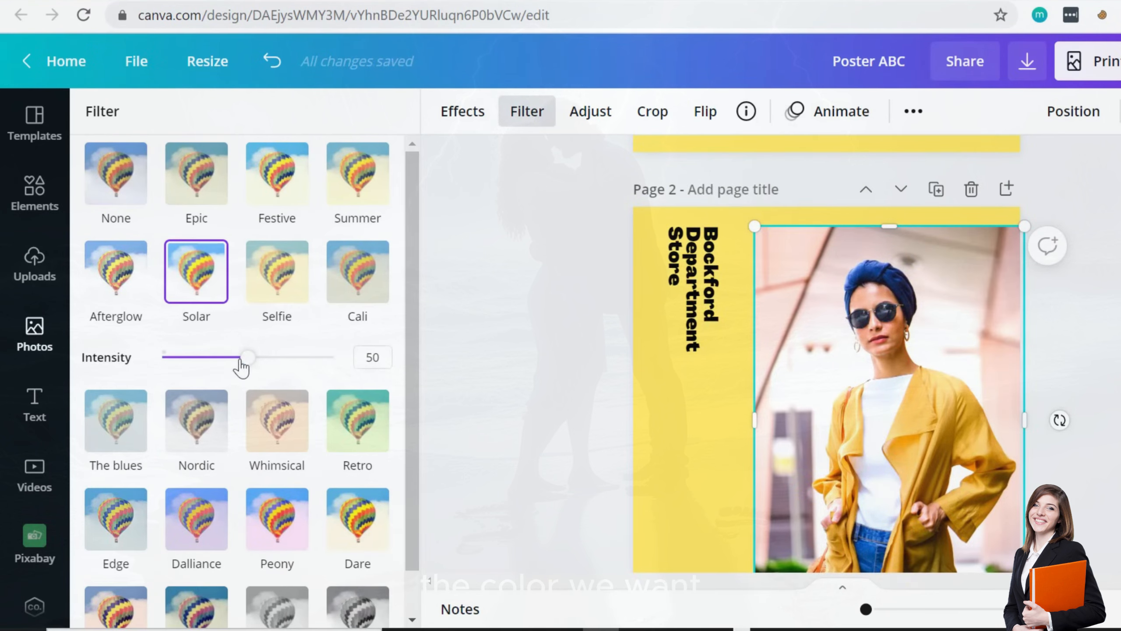
{"action": "mouse_move", "coordinate": [239, 360]}
{"action": "left_mouse_down"}
{"action": "mouse_move", "coordinate": [268, 359]}
{"action": "mouse_move", "coordinate": [234, 365]}
{"action": "left_mouse_up"}
{"action": "left_click", "coordinate": [541, 300]}
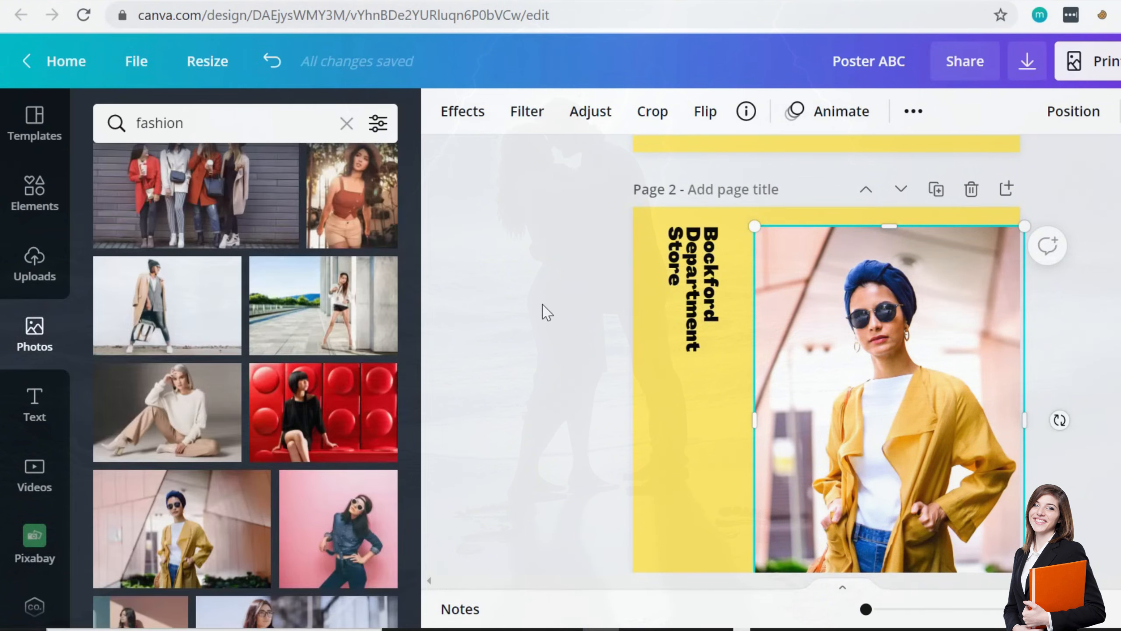
{"action": "scroll", "coordinate": [542, 304], "scroll_direction": "down", "scroll_amount": 3}
{"action": "scroll", "coordinate": [542, 304], "scroll_direction": "up", "scroll_amount": 3}
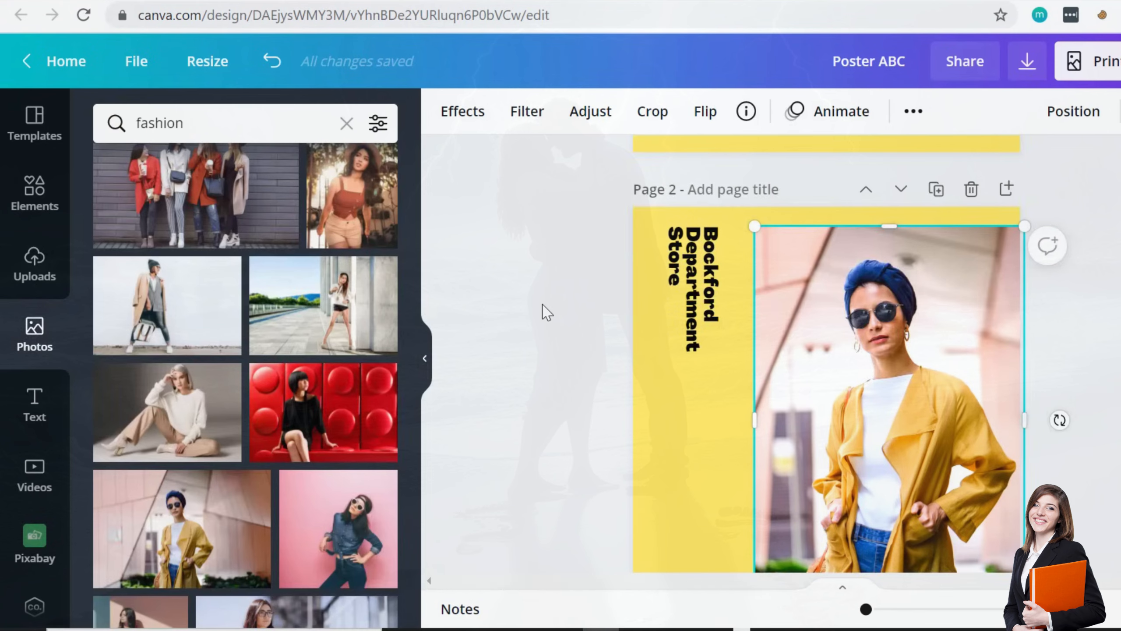
- Browse the image effects and apply the Trace glitch effect to the woman photo on page 2
{"action": "left_click", "coordinate": [467, 118]}
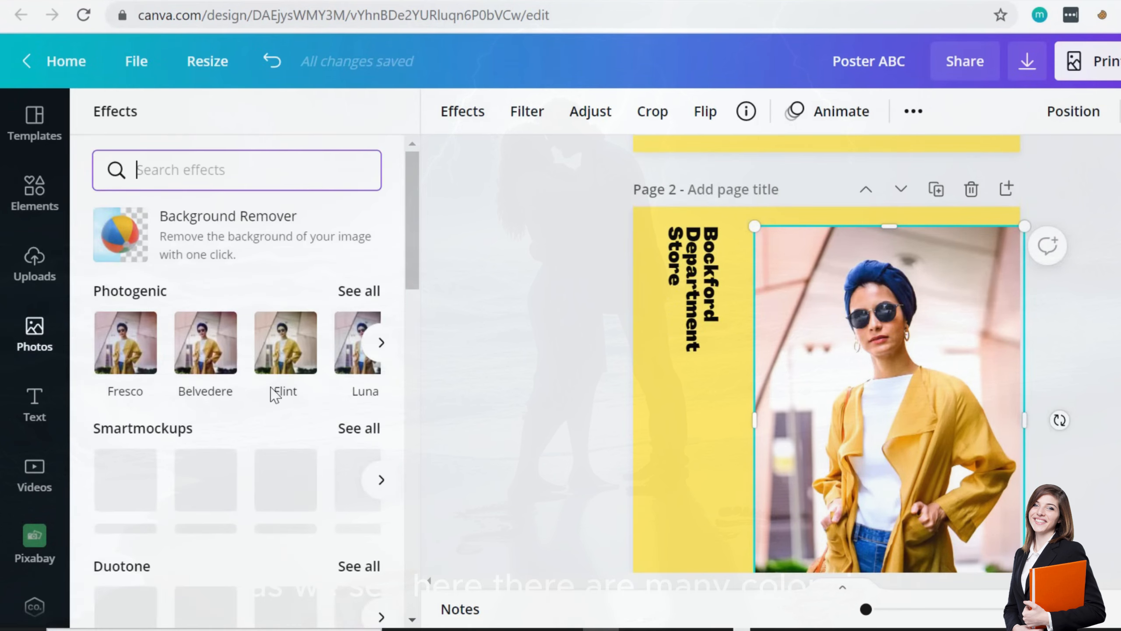
{"action": "scroll", "coordinate": [278, 390], "scroll_direction": "down", "scroll_amount": 4}
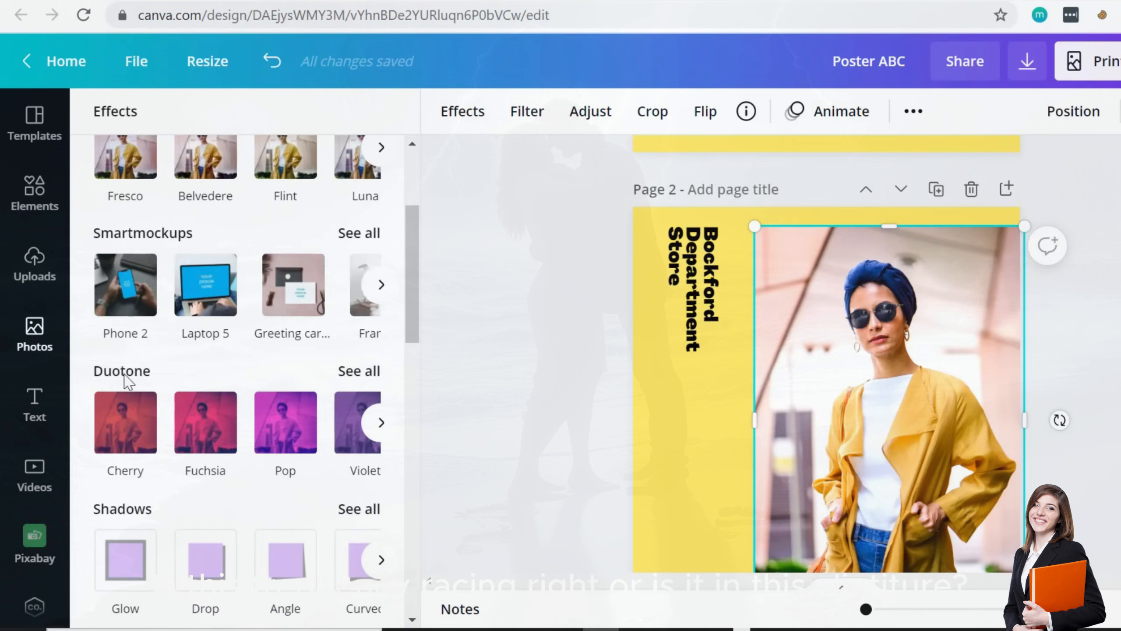
{"action": "scroll", "coordinate": [198, 389], "scroll_direction": "down", "scroll_amount": 4}
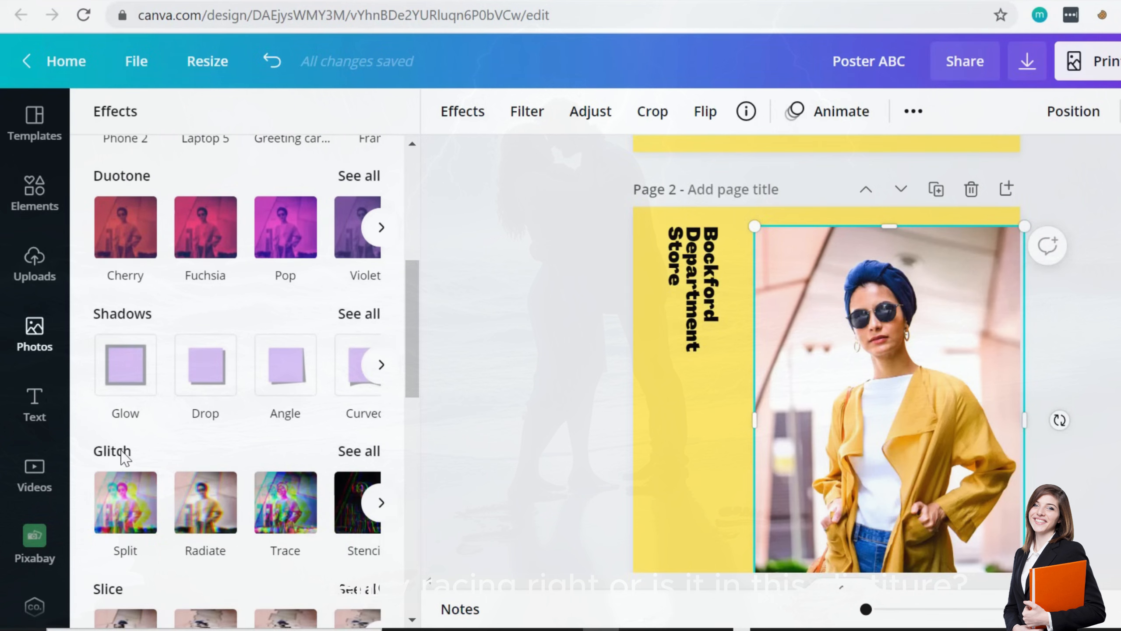
{"action": "scroll", "coordinate": [124, 458], "scroll_direction": "down", "scroll_amount": 4}
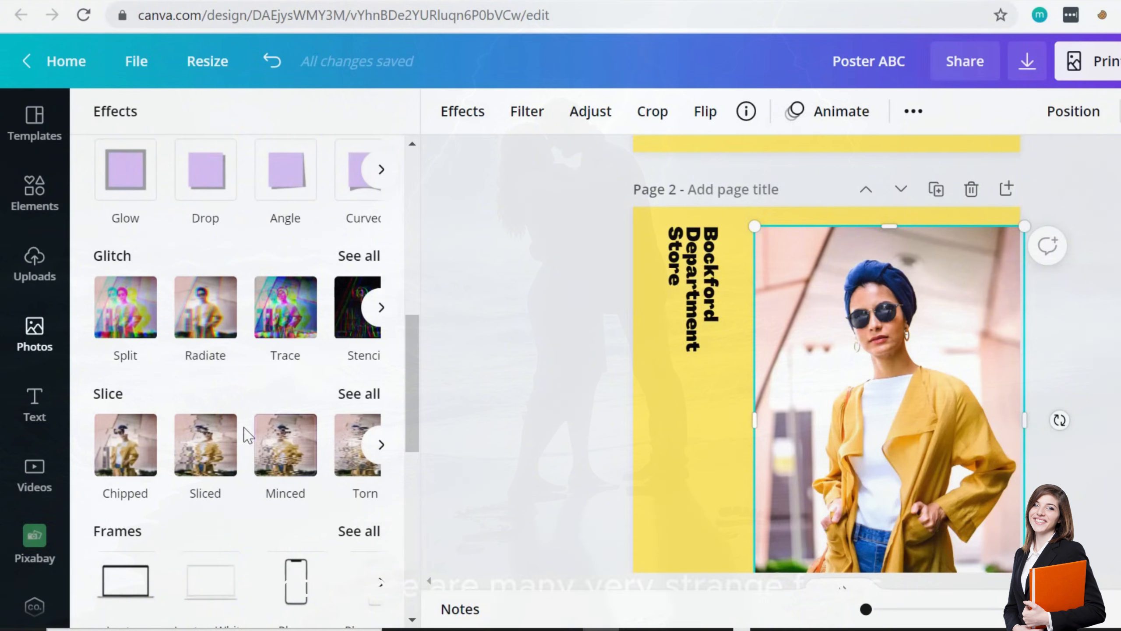
{"action": "scroll", "coordinate": [247, 437], "scroll_direction": "up", "scroll_amount": 2}
{"action": "scroll", "coordinate": [247, 434], "scroll_direction": "up", "scroll_amount": 2}
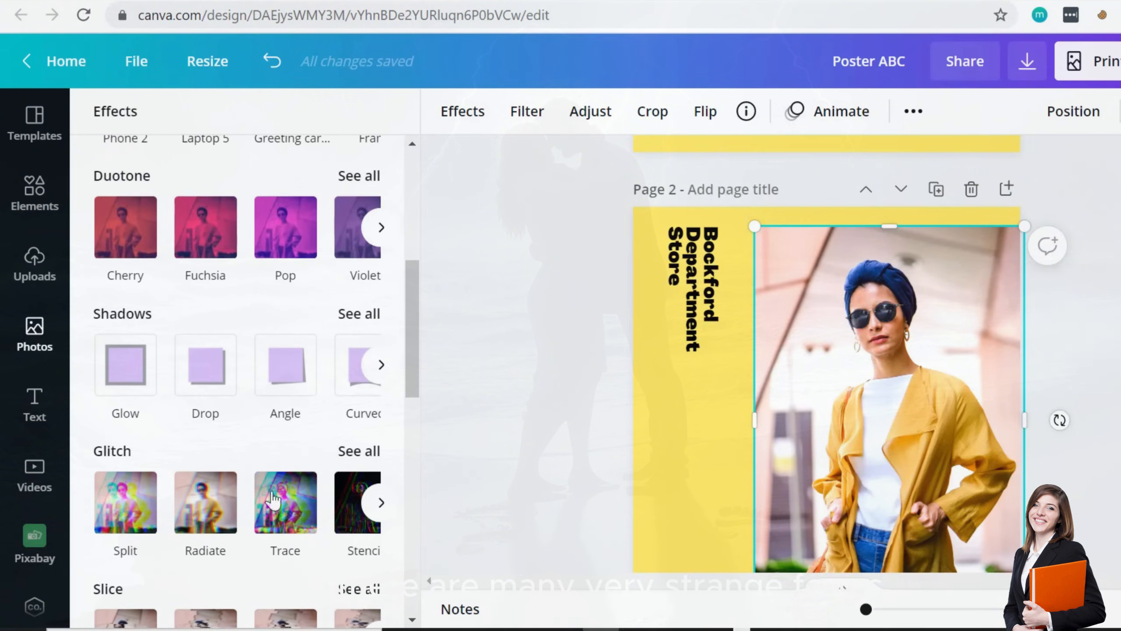
{"action": "left_click", "coordinate": [286, 511]}
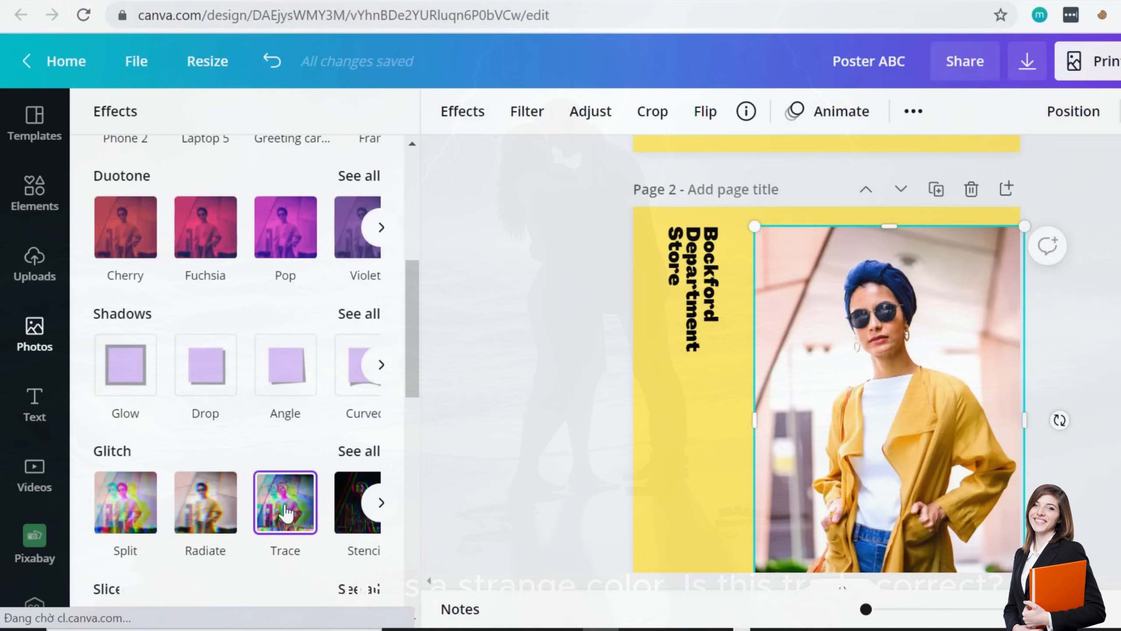
{"action": "left_click", "coordinate": [317, 596]}
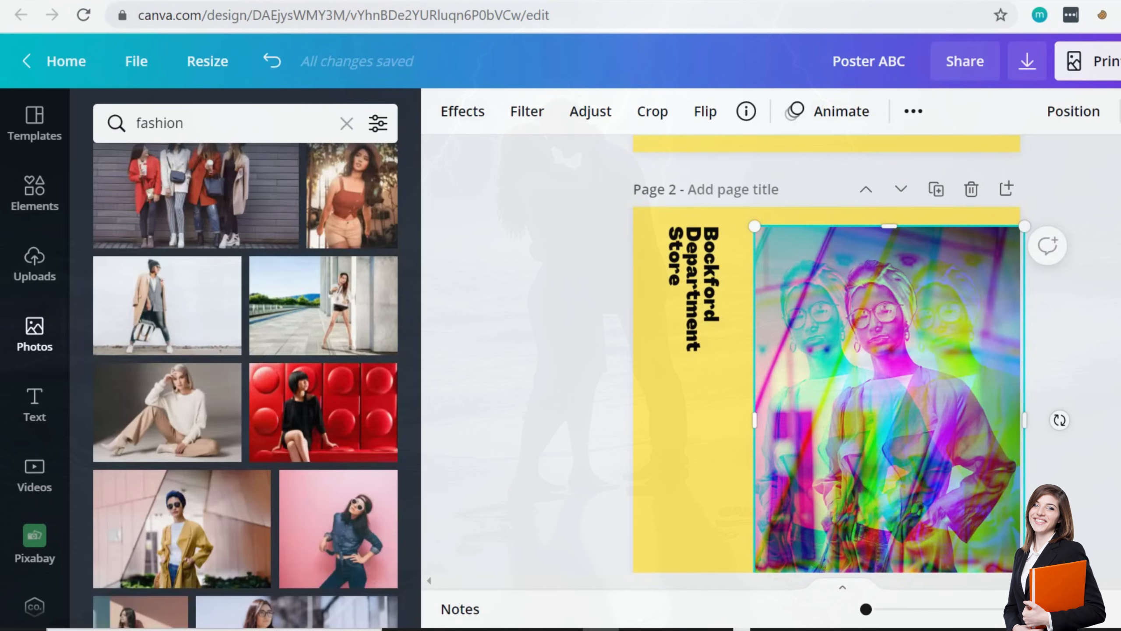
{"action": "left_click", "coordinate": [547, 375]}
{"action": "scroll", "coordinate": [547, 375], "scroll_direction": "down", "scroll_amount": 2}
{"action": "scroll", "coordinate": [547, 376], "scroll_direction": "up", "scroll_amount": 2}
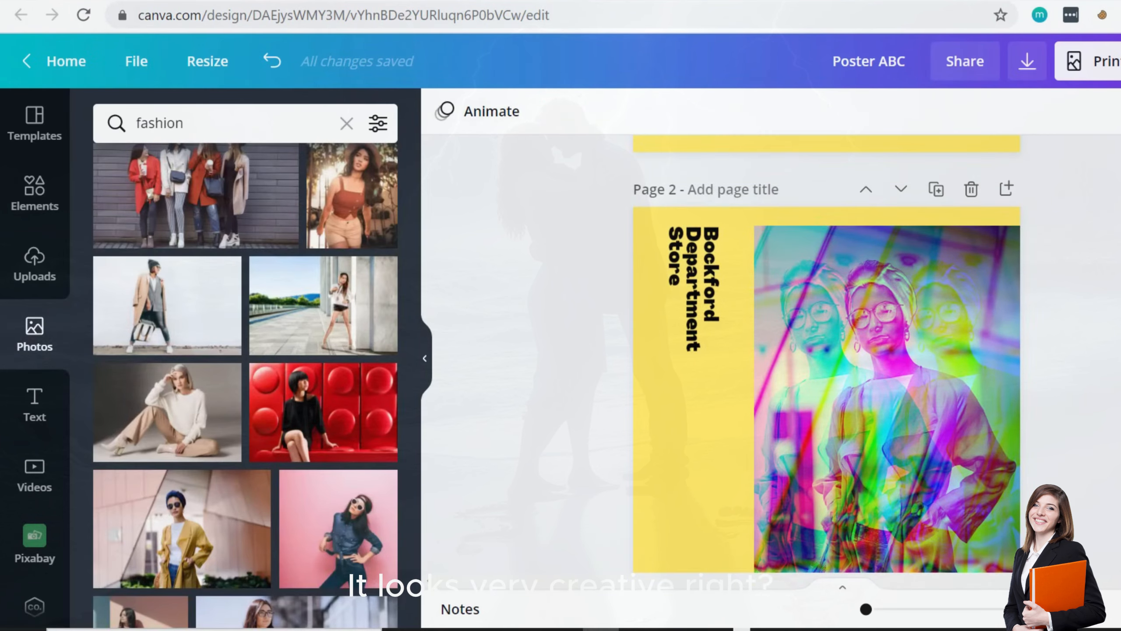
{"action": "scroll", "coordinate": [826, 354], "scroll_direction": "down", "scroll_amount": 6}
{"action": "scroll", "coordinate": [826, 353], "scroll_direction": "up", "scroll_amount": 4}
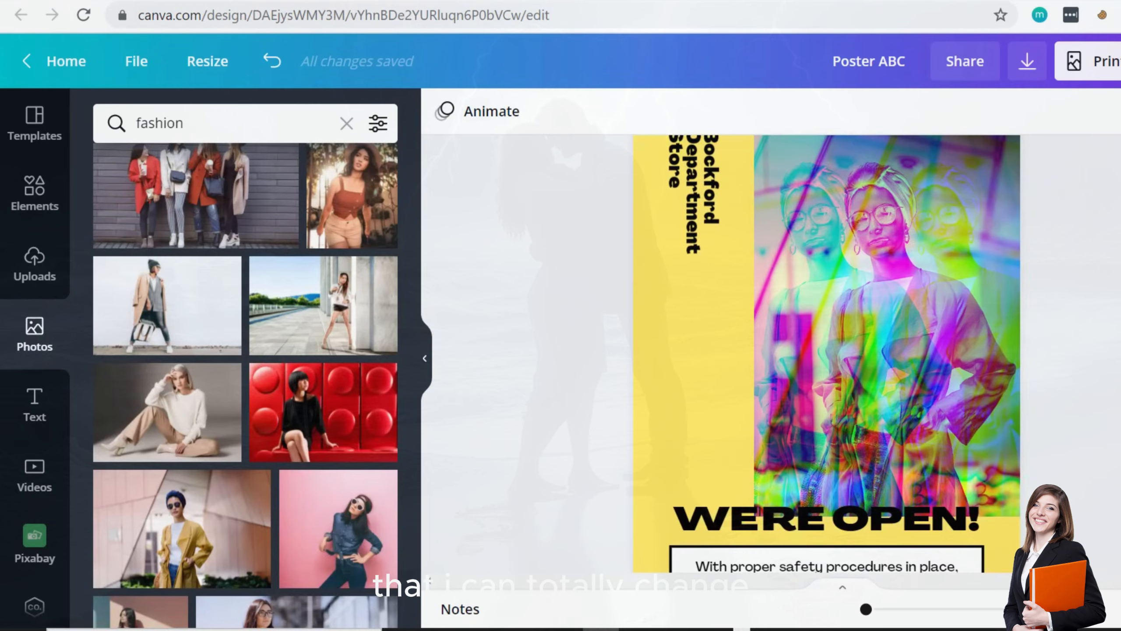
{"action": "scroll", "coordinate": [825, 353], "scroll_direction": "up", "scroll_amount": 2}
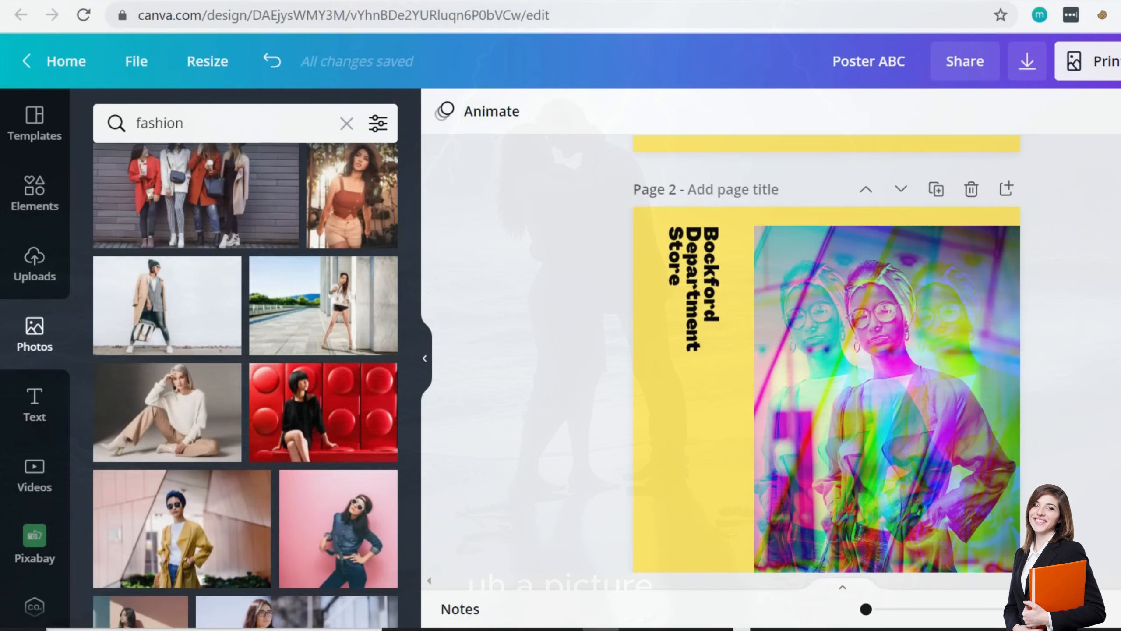
{"action": "left_click", "coordinate": [910, 377]}
{"action": "left_click", "coordinate": [1103, 339]}
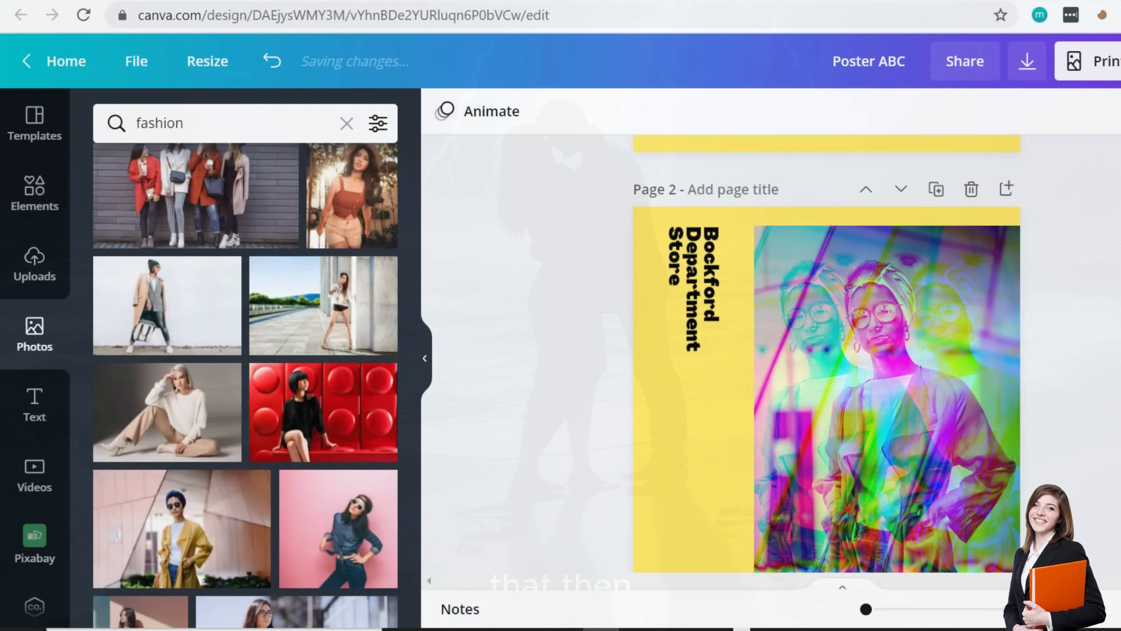
- Duplicate page 1 with the color photo of the woman in the yellow coat
{"action": "scroll", "coordinate": [1103, 339], "scroll_direction": "down", "scroll_amount": 5}
{"action": "scroll", "coordinate": [1104, 343], "scroll_direction": "up", "scroll_amount": 10}
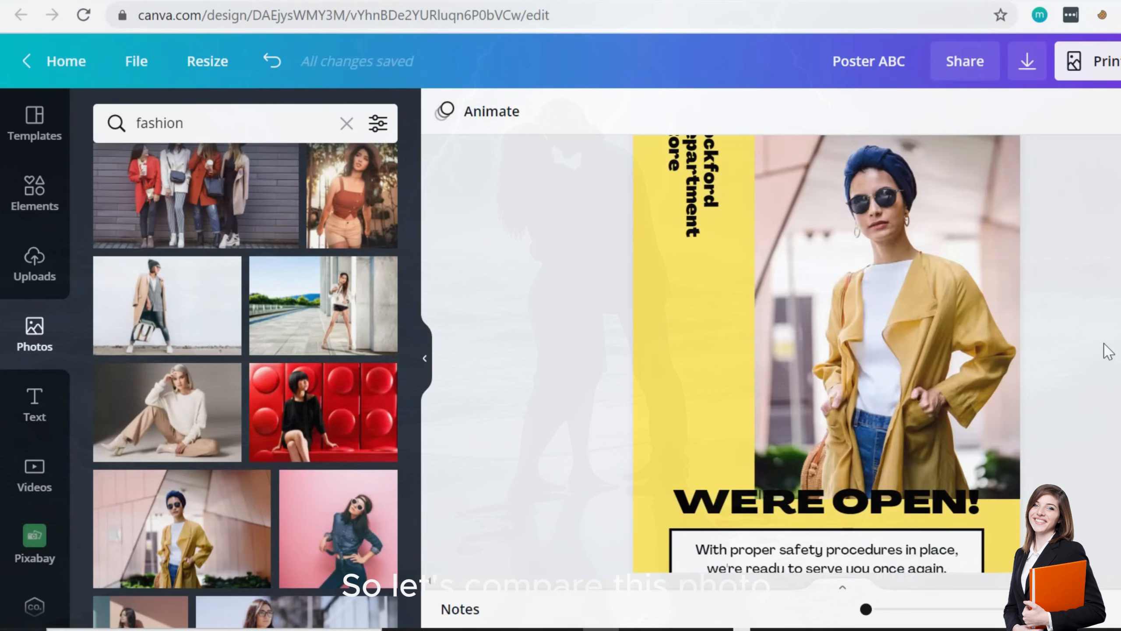
{"action": "left_click", "coordinate": [935, 171]}
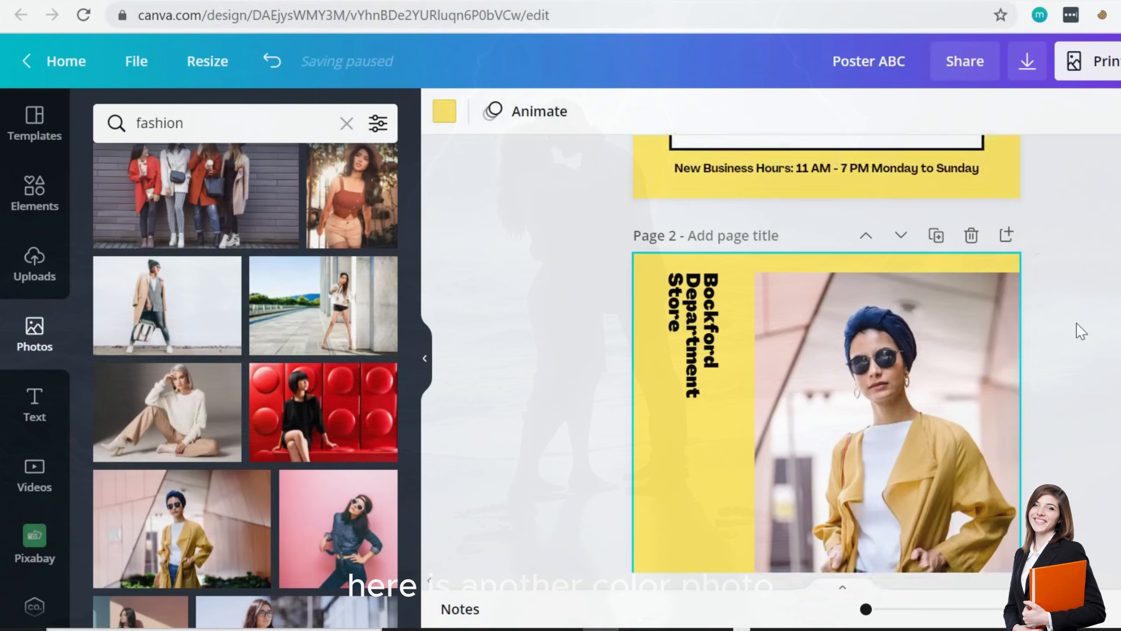
- Apply the Mustard duotone effect to the woman photo on page 2
{"action": "scroll", "coordinate": [980, 306], "scroll_direction": "down", "scroll_amount": 5}
{"action": "left_click", "coordinate": [902, 249]}
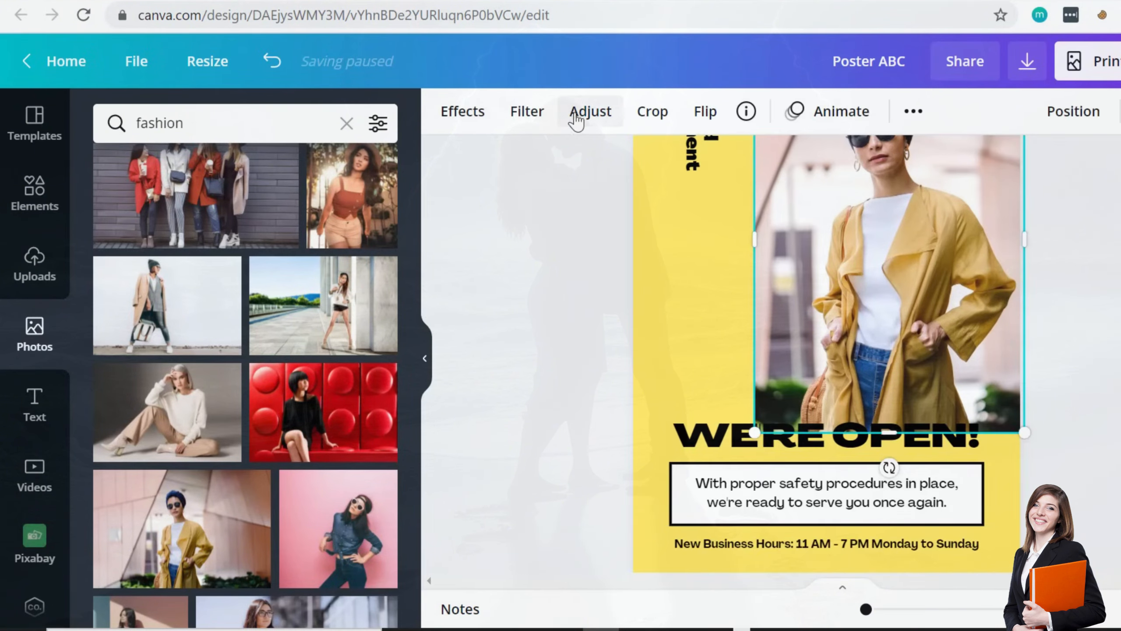
{"action": "left_click", "coordinate": [590, 112]}
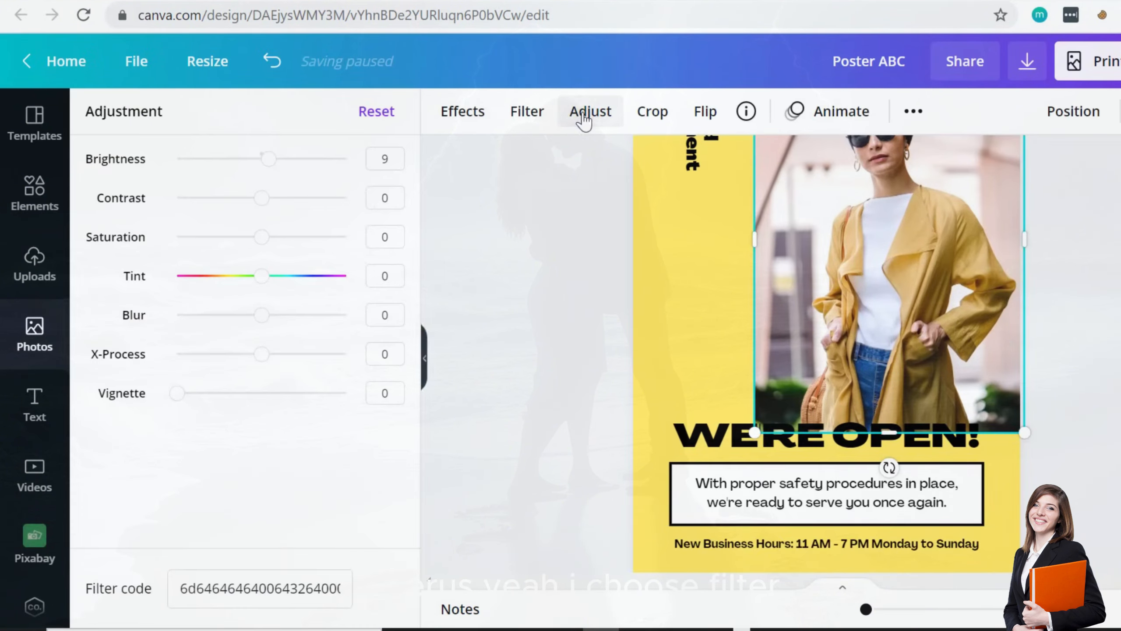
{"action": "left_click", "coordinate": [447, 115]}
{"action": "scroll", "coordinate": [176, 381], "scroll_direction": "down", "scroll_amount": 3}
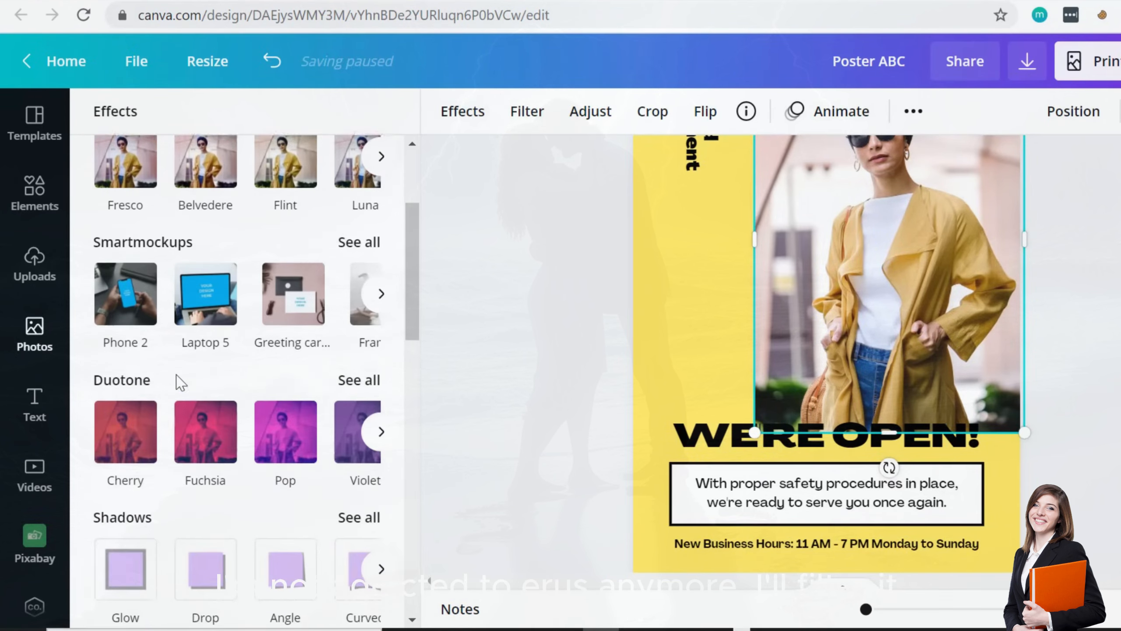
{"action": "left_click", "coordinate": [359, 371]}
{"action": "scroll", "coordinate": [321, 395], "scroll_direction": "down", "scroll_amount": 4}
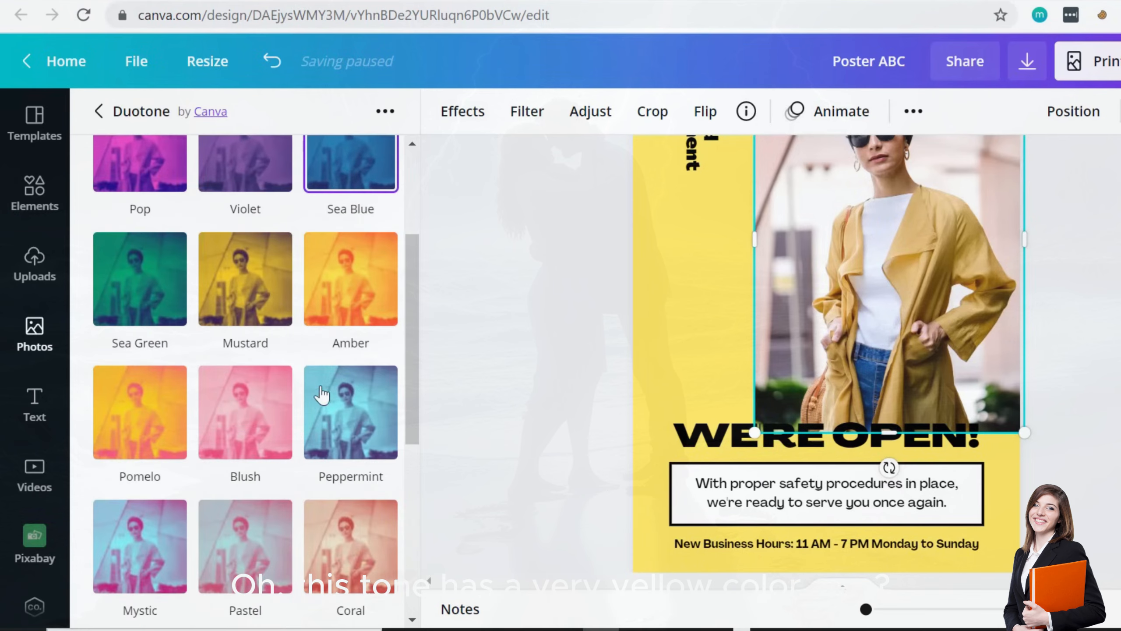
{"action": "left_click", "coordinate": [245, 305]}
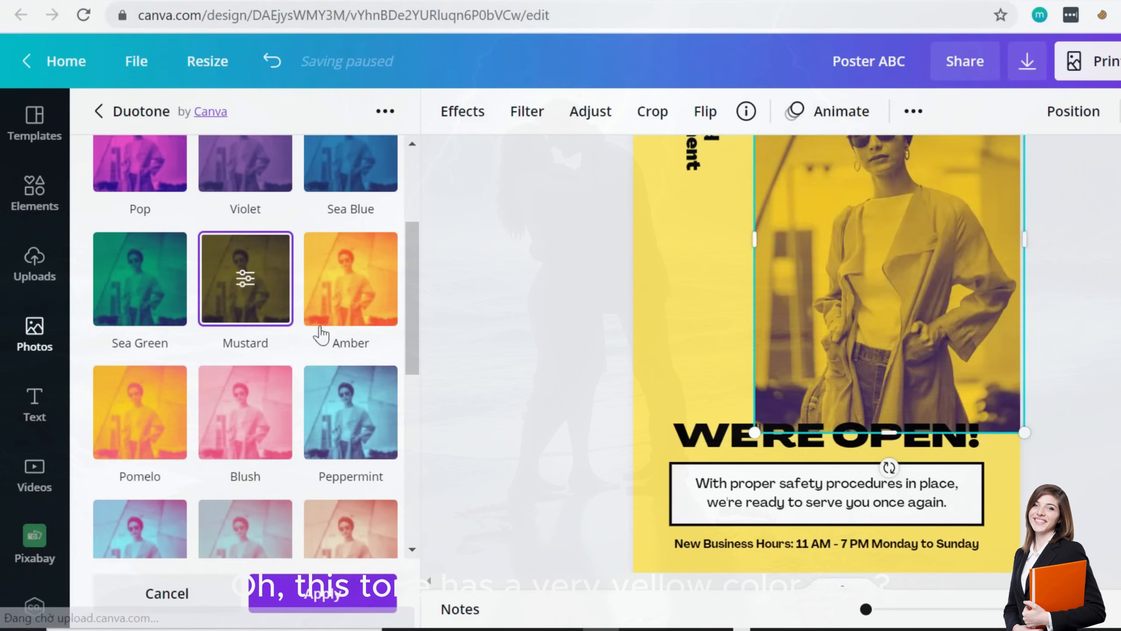
{"action": "left_click", "coordinate": [327, 593]}
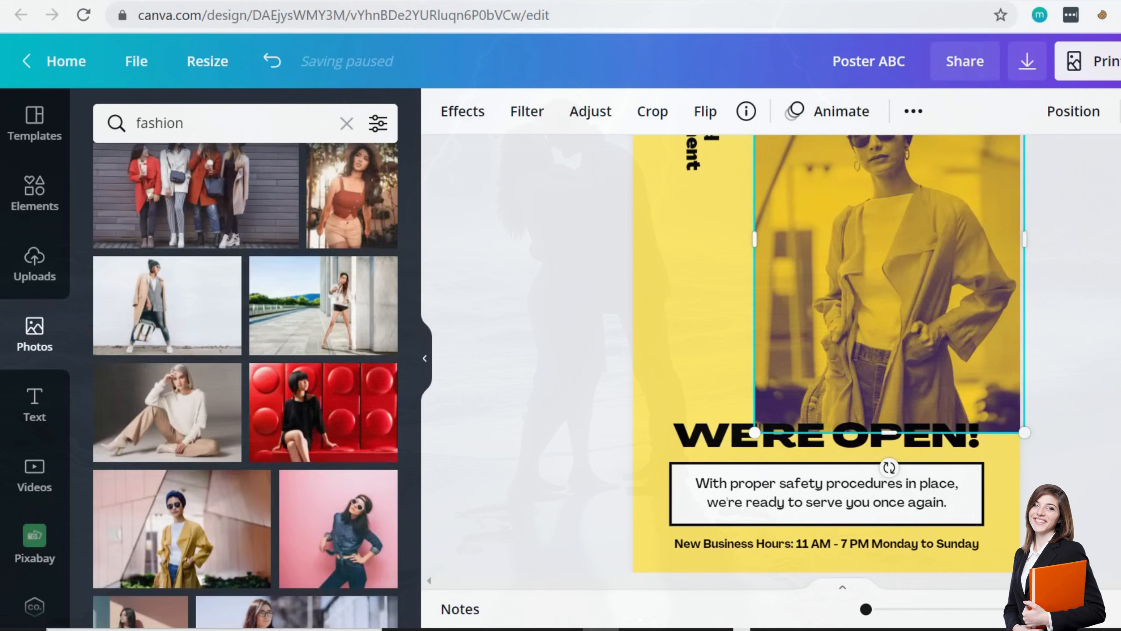
{"action": "scroll", "coordinate": [826, 353], "scroll_direction": "up", "scroll_amount": 1}
{"action": "key", "text": "Escape"}
- Set the tint of the duotone woman photo on page 2 to 56
{"action": "scroll", "coordinate": [826, 353], "scroll_direction": "up", "scroll_amount": 2}
{"action": "scroll", "coordinate": [826, 354], "scroll_direction": "down", "scroll_amount": 3}
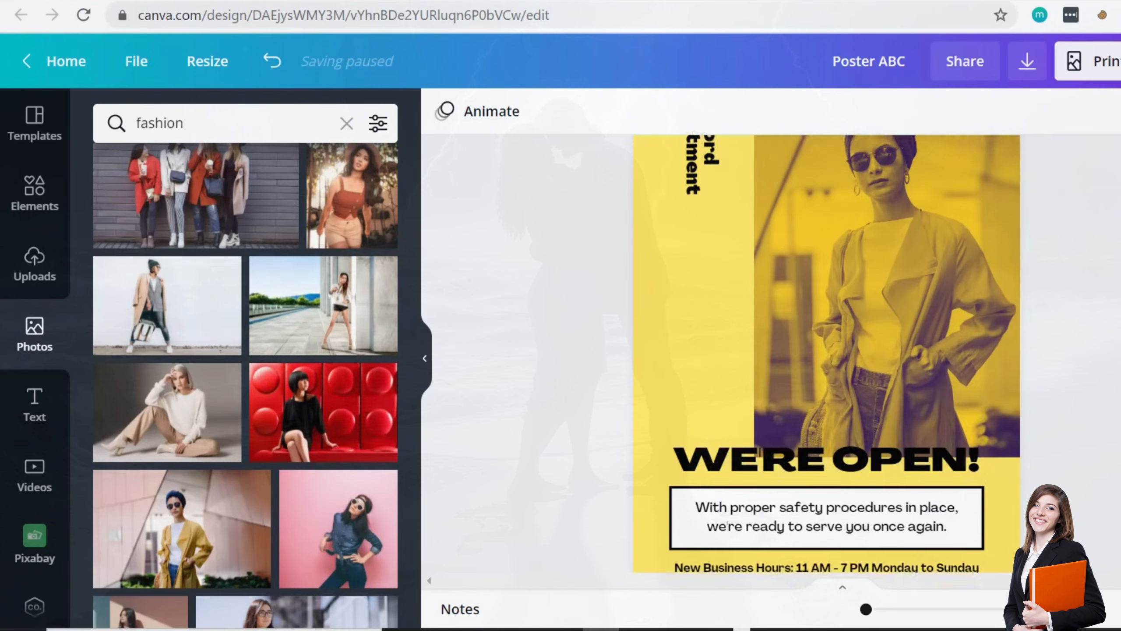
{"action": "scroll", "coordinate": [936, 354], "scroll_direction": "down", "scroll_amount": 5}
{"action": "left_click", "coordinate": [935, 354]}
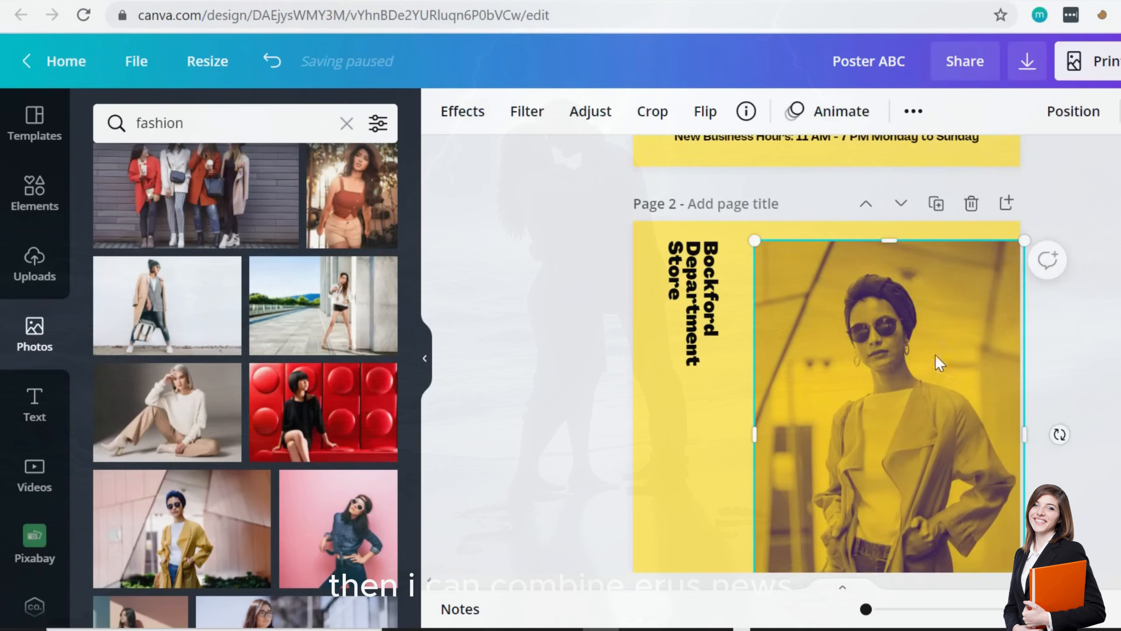
{"action": "left_click", "coordinate": [591, 111]}
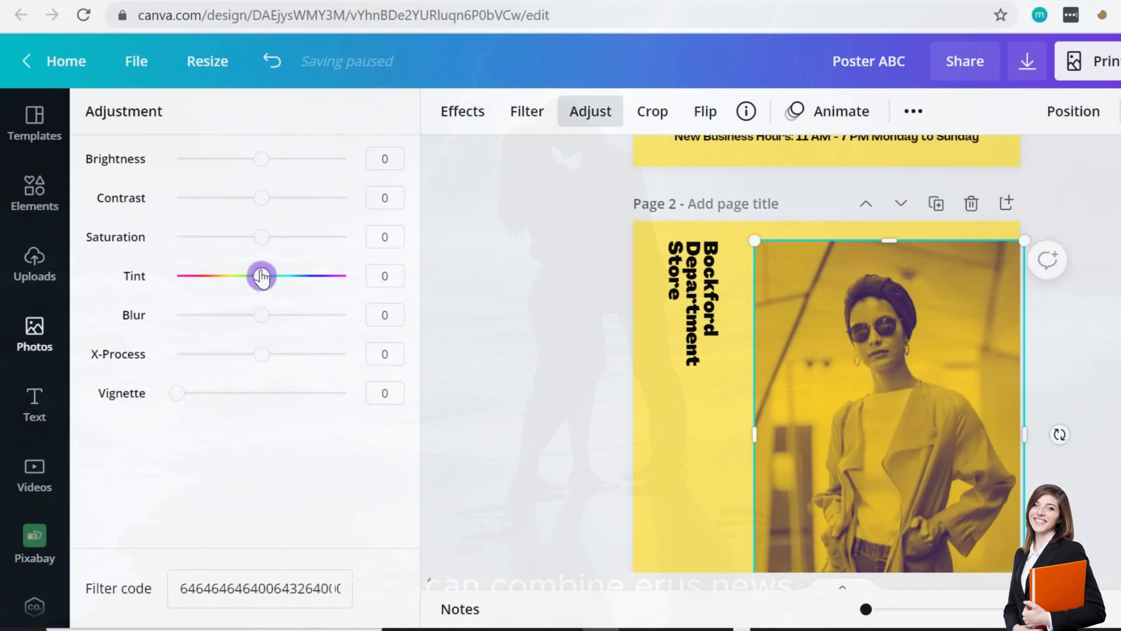
{"action": "left_click_drag", "start_coordinate": [262, 277], "coordinate": [307, 277]}
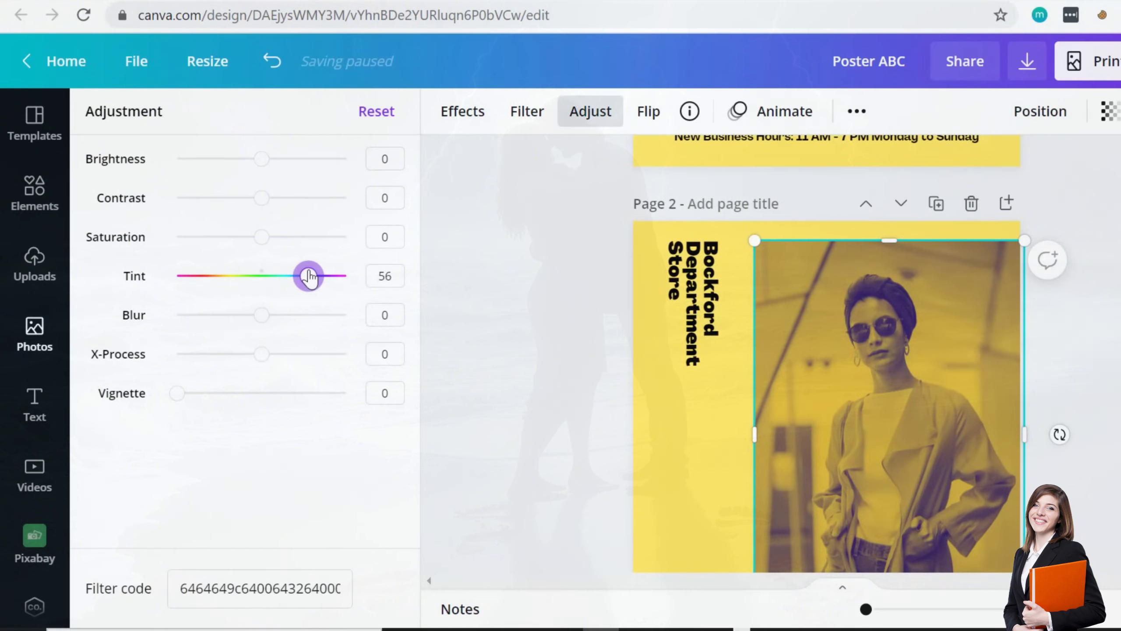
{"action": "left_click", "coordinate": [530, 309]}
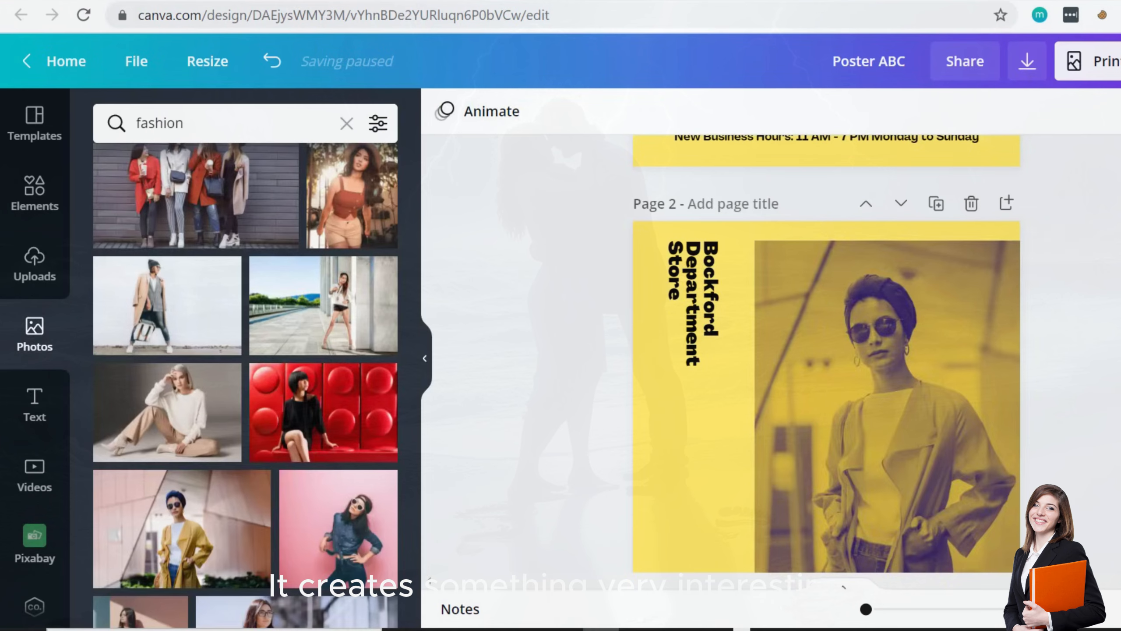
- Compare the photo treatments across the poster pages, from the original photo on page 1 to the glitch version on page 3
{"action": "scroll", "coordinate": [529, 310], "scroll_direction": "up", "scroll_amount": 3}
{"action": "scroll", "coordinate": [529, 309], "scroll_direction": "down", "scroll_amount": 1}
{"action": "scroll", "coordinate": [827, 353], "scroll_direction": "down", "scroll_amount": 10}
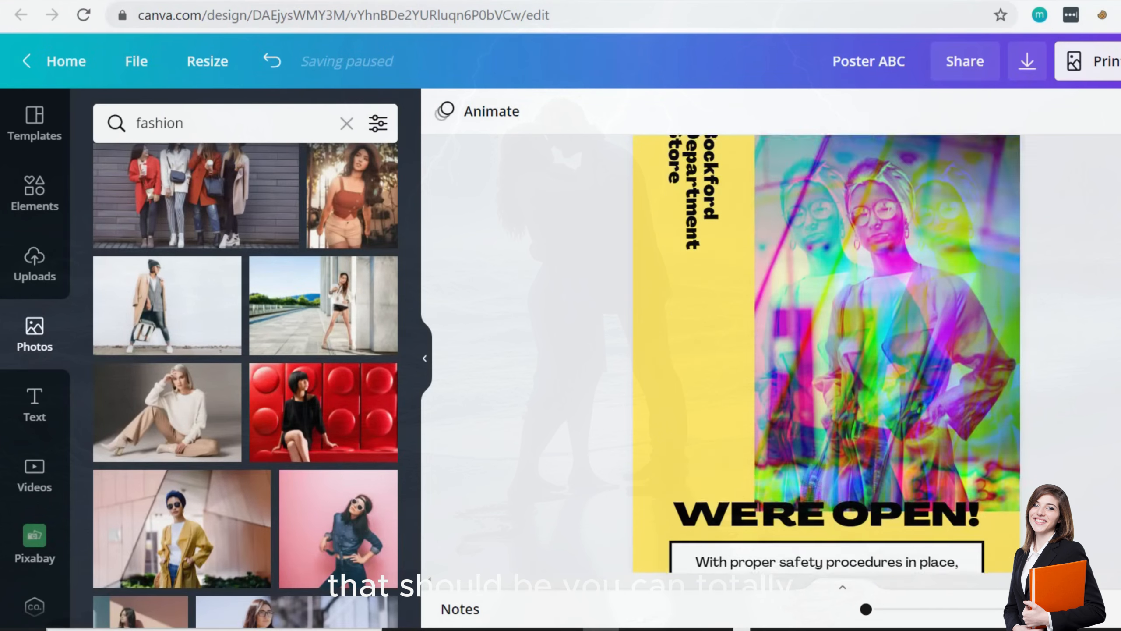
{"action": "scroll", "coordinate": [827, 353], "scroll_direction": "up", "scroll_amount": 5}
{"action": "scroll", "coordinate": [827, 353], "scroll_direction": "up", "scroll_amount": 10}
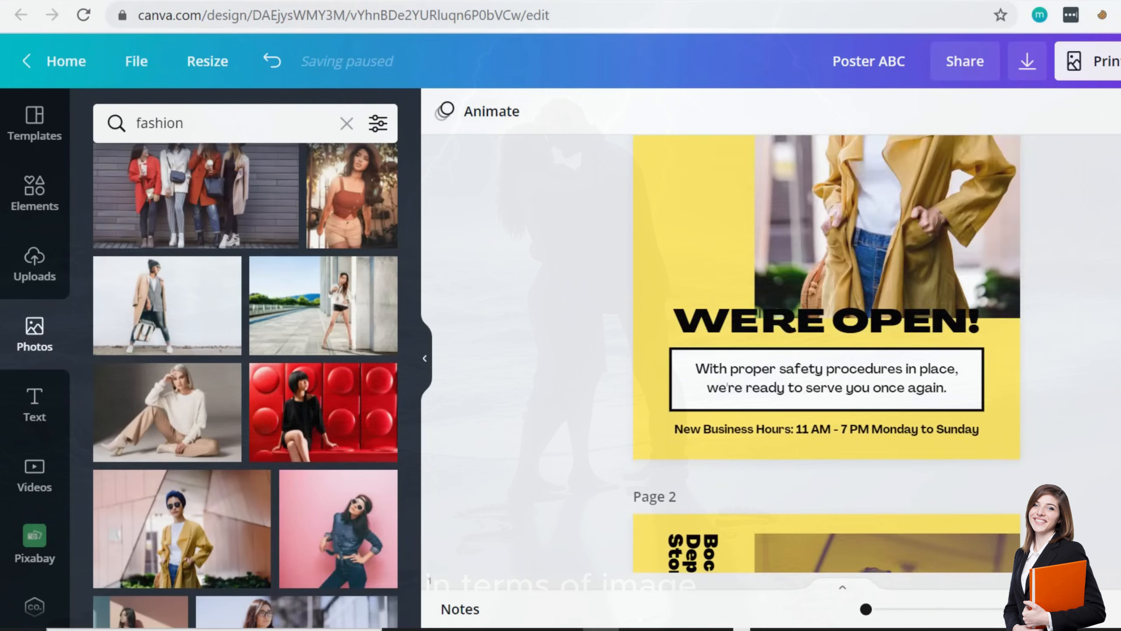
{"action": "left_click", "coordinate": [948, 400]}
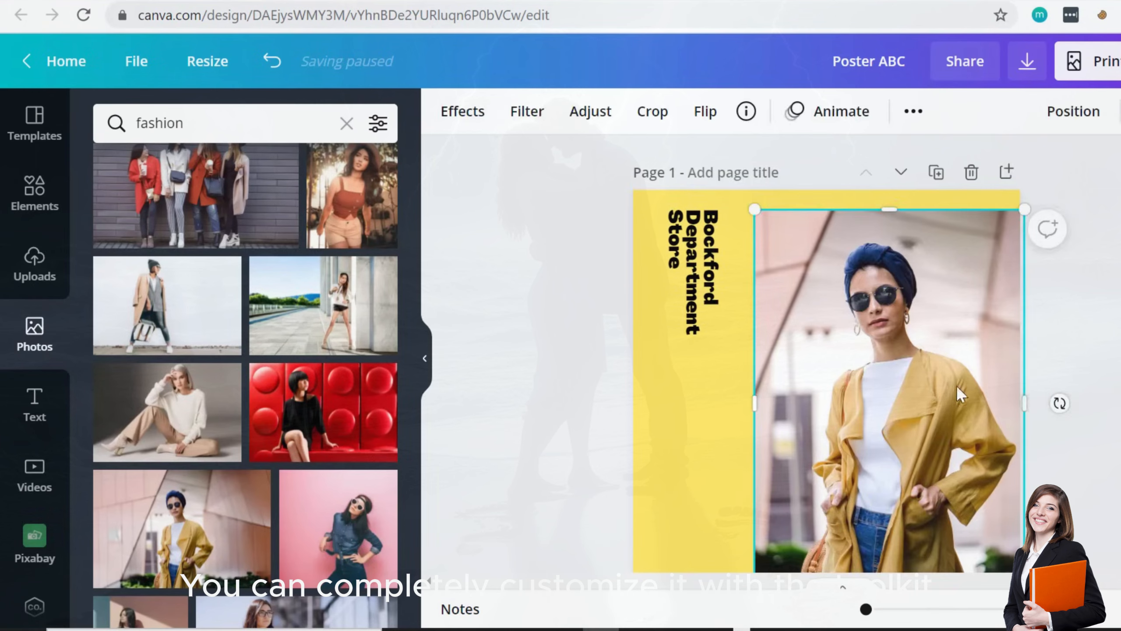
{"action": "scroll", "coordinate": [956, 385], "scroll_direction": "down", "scroll_amount": 10}
{"action": "scroll", "coordinate": [1118, 318], "scroll_direction": "down", "scroll_amount": 10}
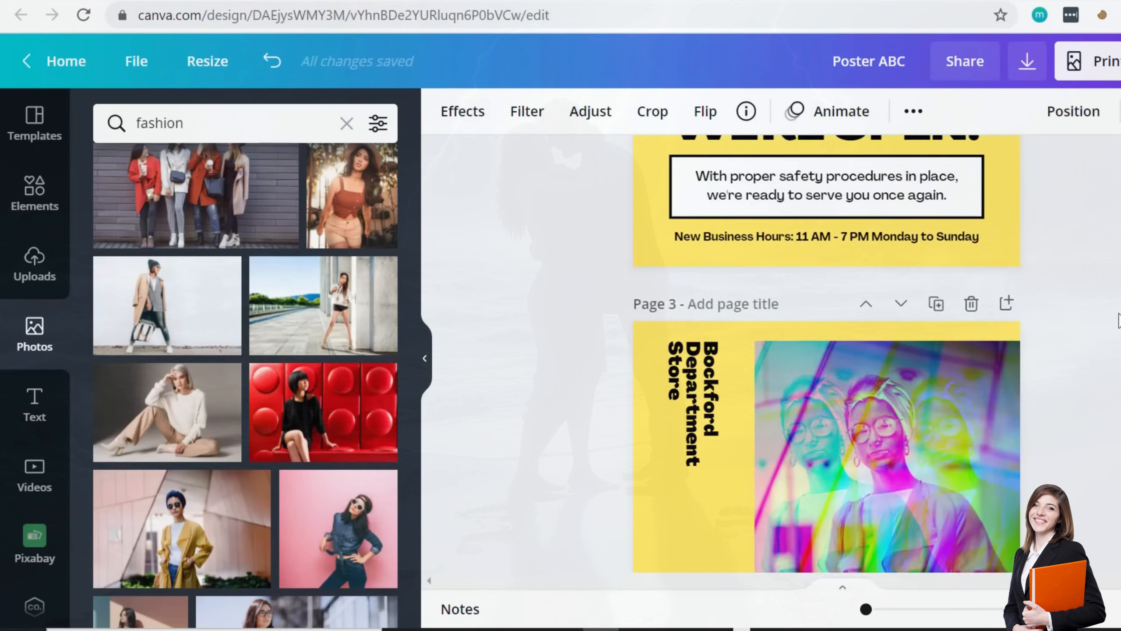
- Enlarge the seated woman photo on page 4 slightly outward from its two upper corners
{"action": "scroll", "coordinate": [1118, 318], "scroll_direction": "down", "scroll_amount": 5}
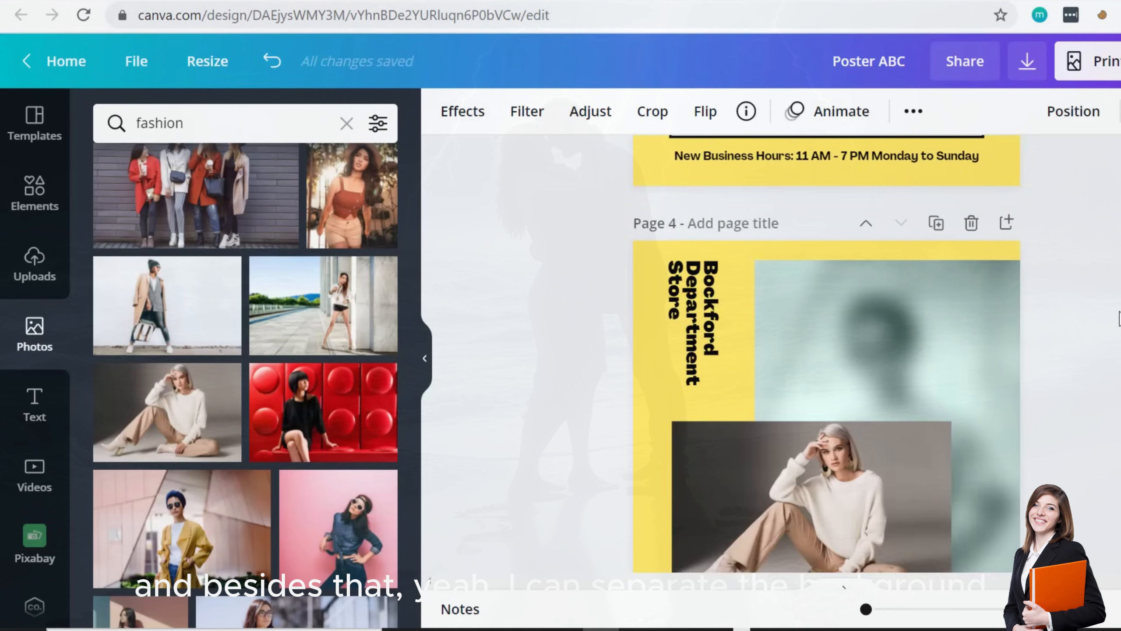
{"action": "scroll", "coordinate": [1119, 318], "scroll_direction": "down", "scroll_amount": 5}
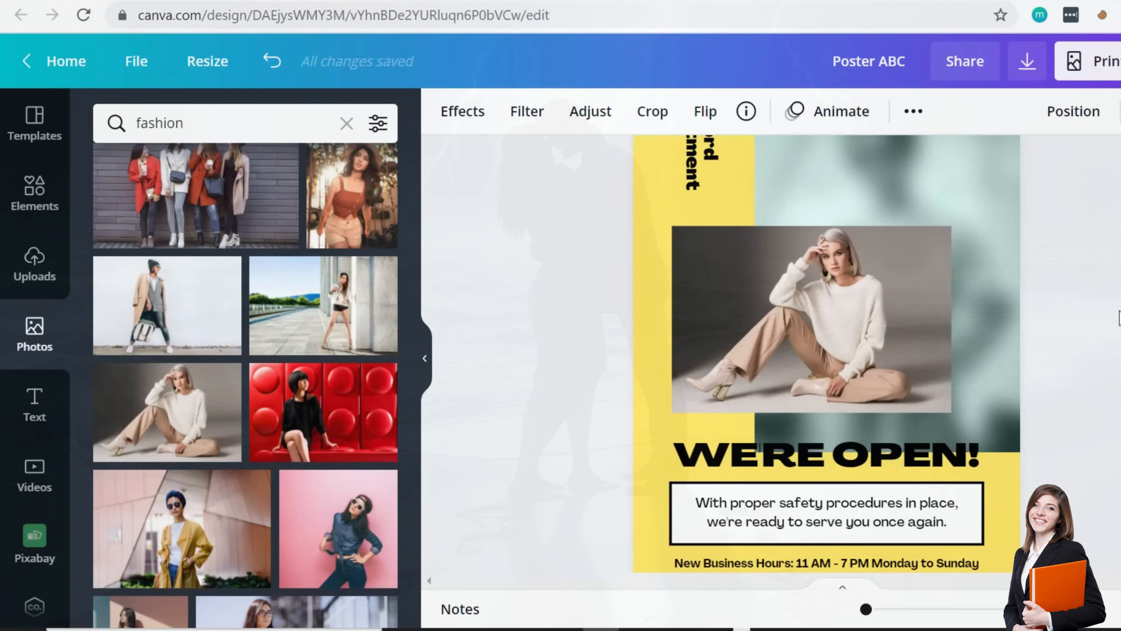
{"action": "left_click", "coordinate": [808, 336]}
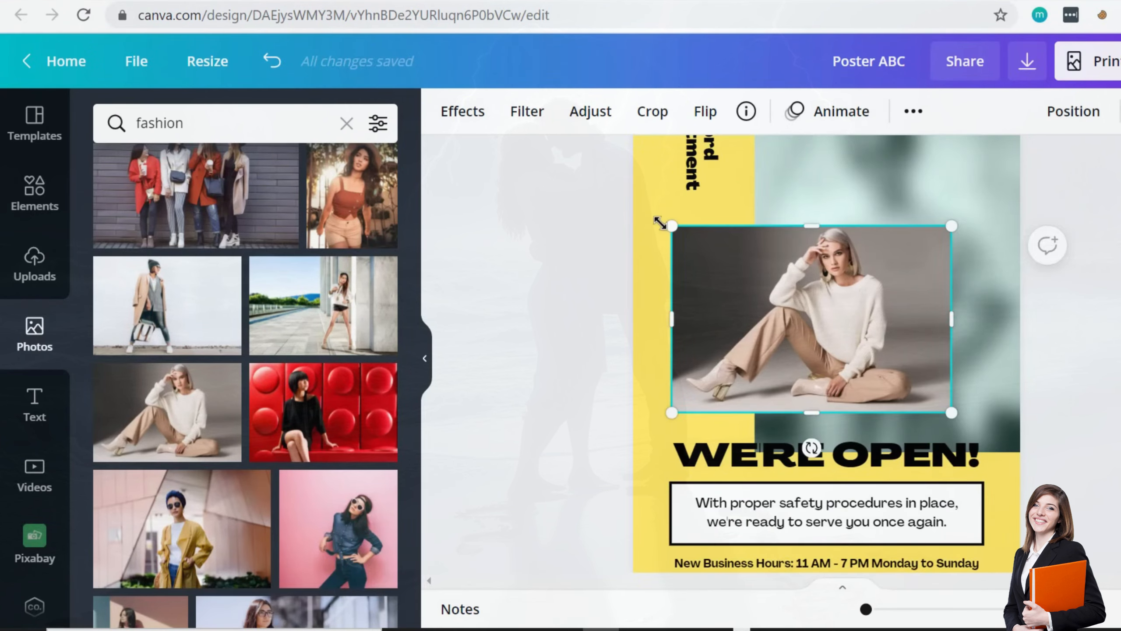
{"action": "left_click_drag", "start_coordinate": [647, 222], "coordinate": [631, 210]}
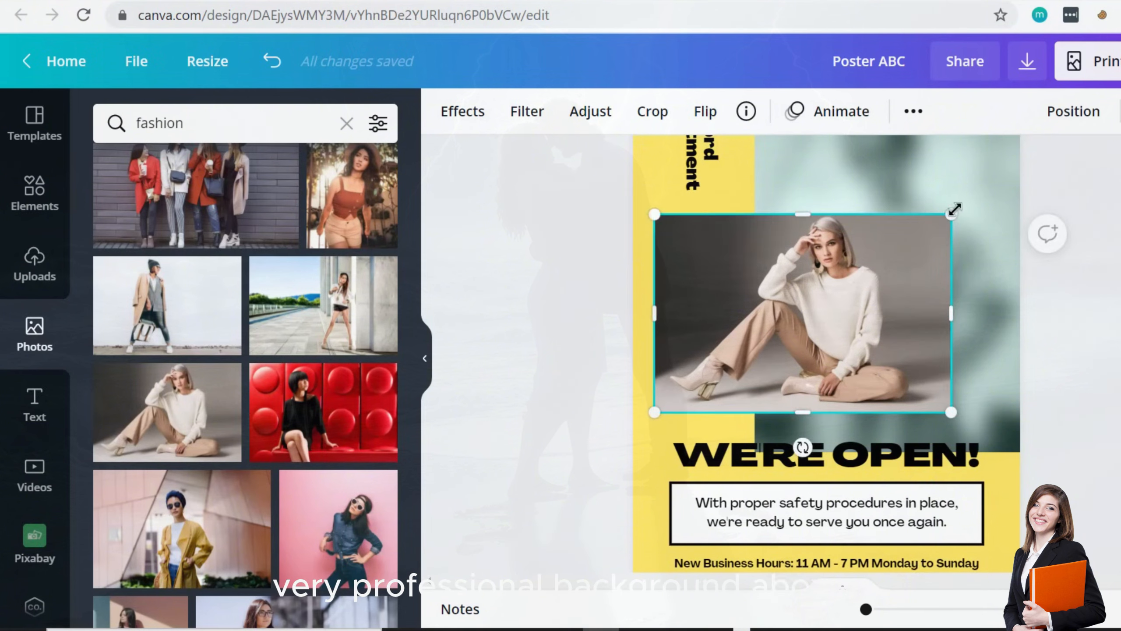
{"action": "left_click_drag", "start_coordinate": [954, 209], "coordinate": [976, 200]}
{"action": "key", "text": "Escape"}
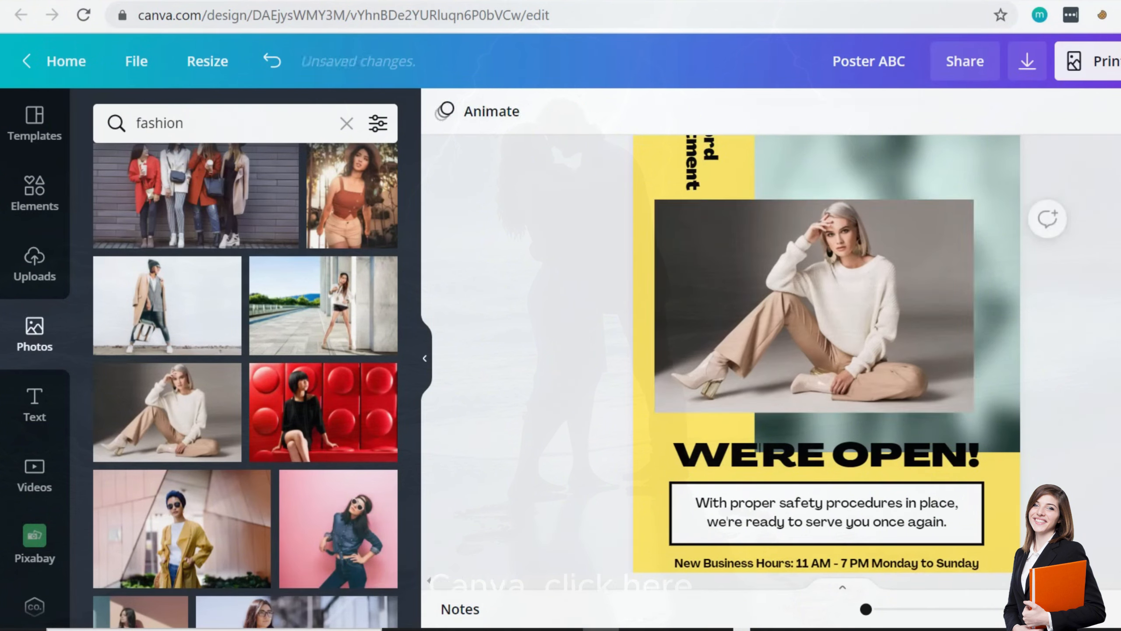
- Remove the background from the seated woman photo on page 4 and check the cutout in the Erase brush view
{"action": "left_click", "coordinate": [995, 302]}
{"action": "left_click", "coordinate": [726, 294]}
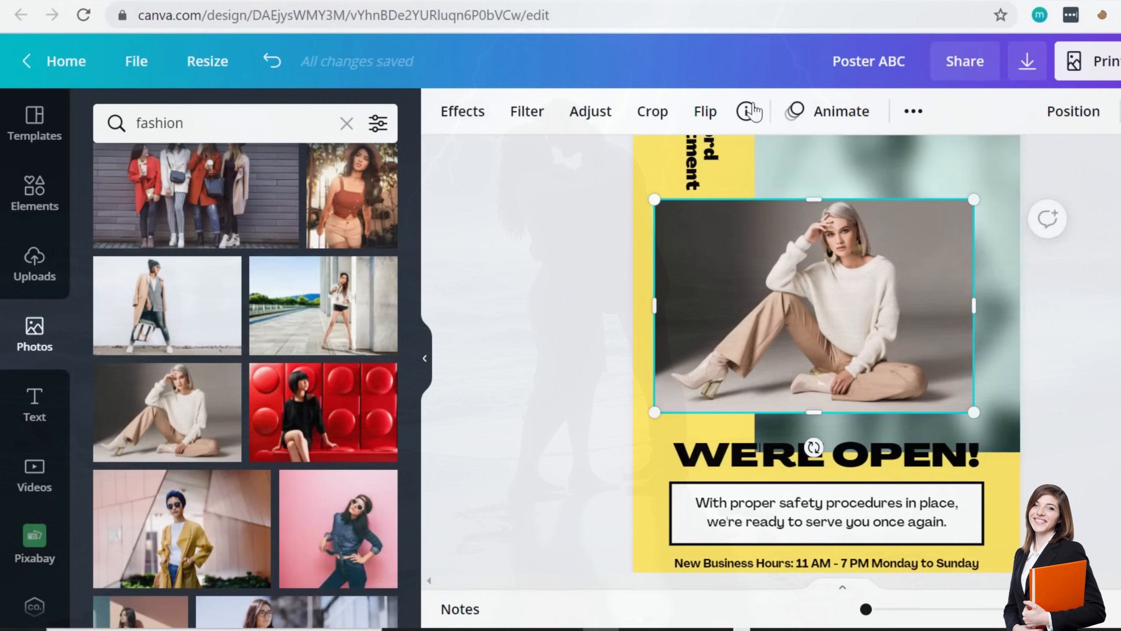
{"action": "left_click", "coordinate": [452, 112]}
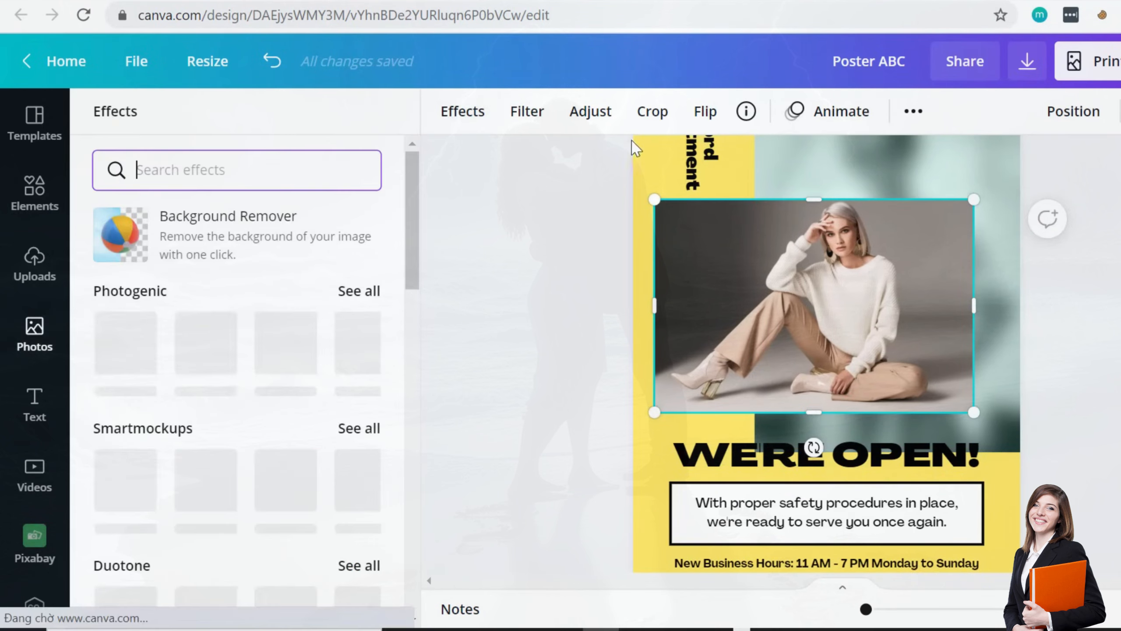
{"action": "left_click", "coordinate": [214, 237]}
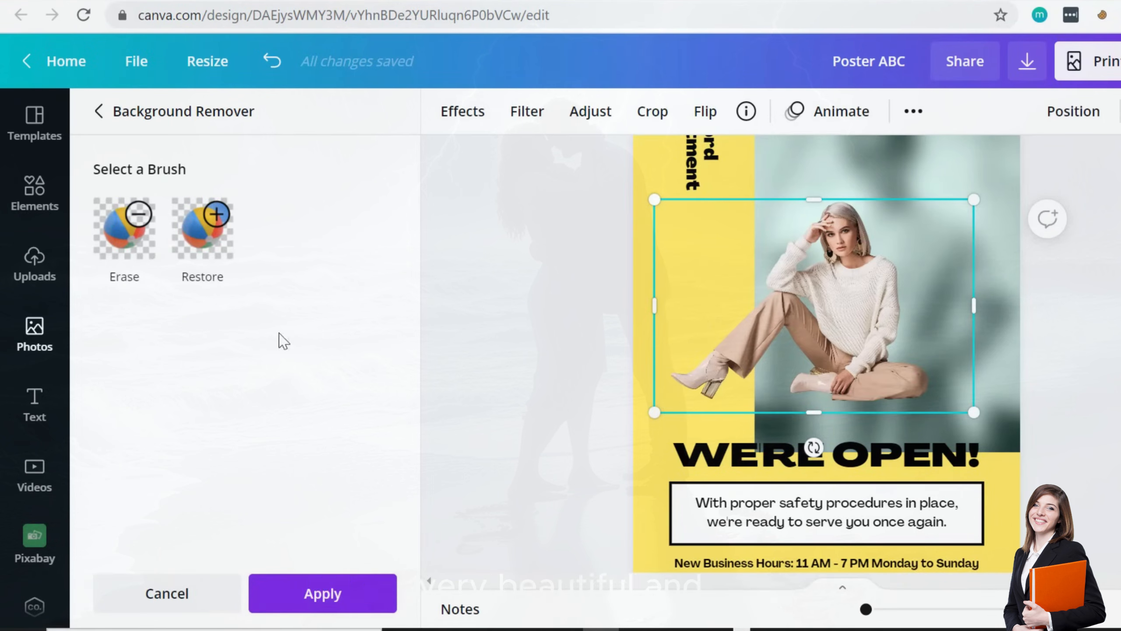
{"action": "left_click", "coordinate": [117, 247]}
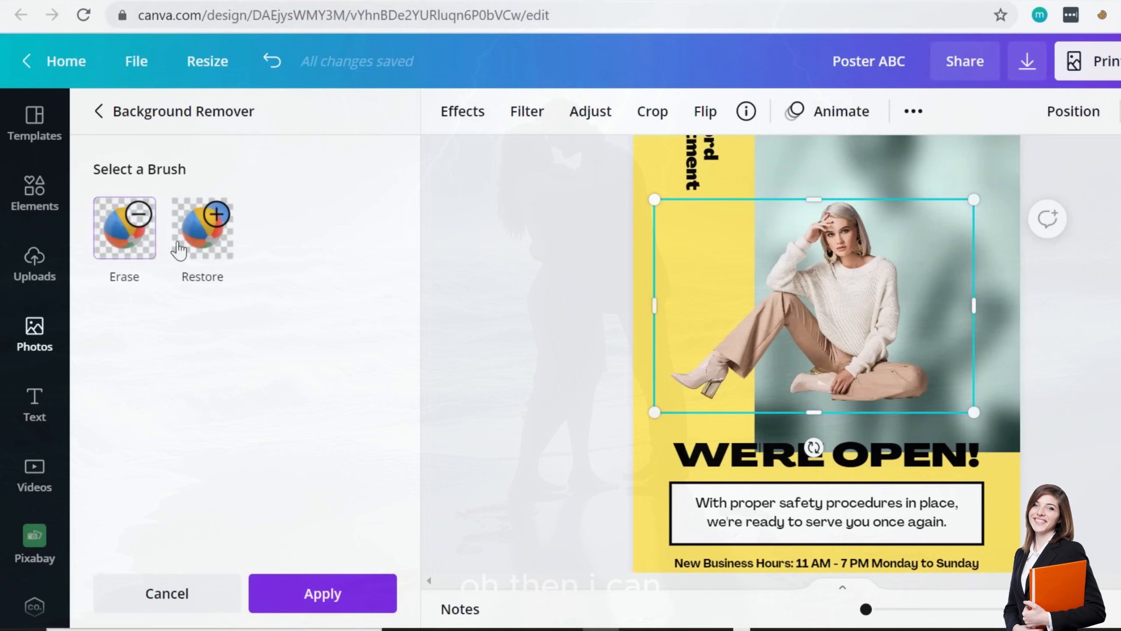
{"action": "left_click", "coordinate": [129, 246]}
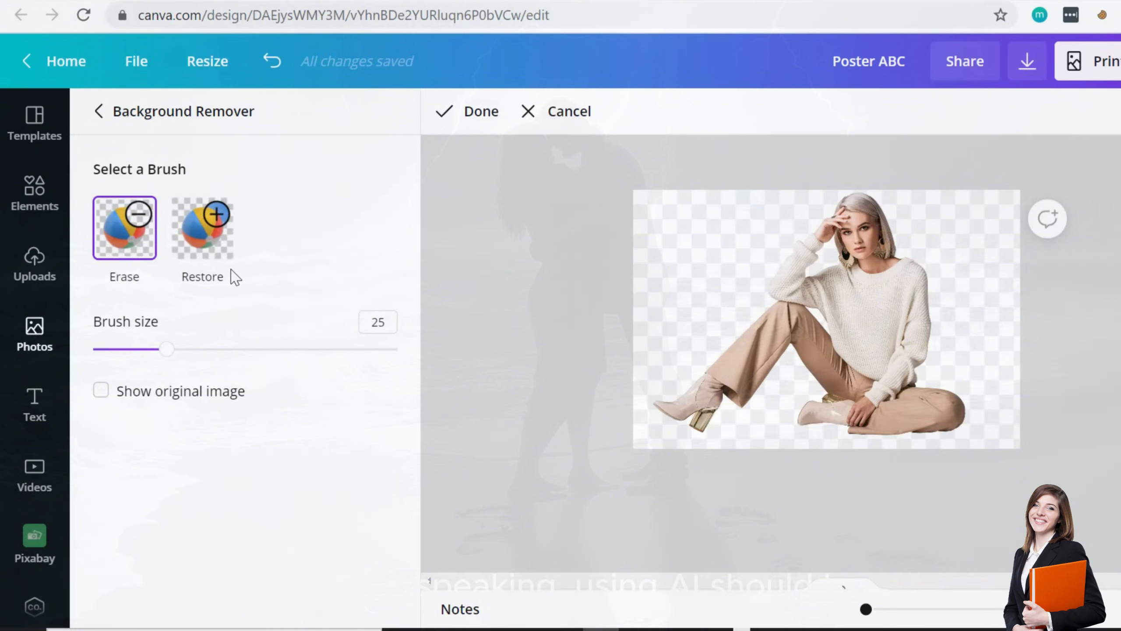
{"action": "left_click", "coordinate": [451, 118]}
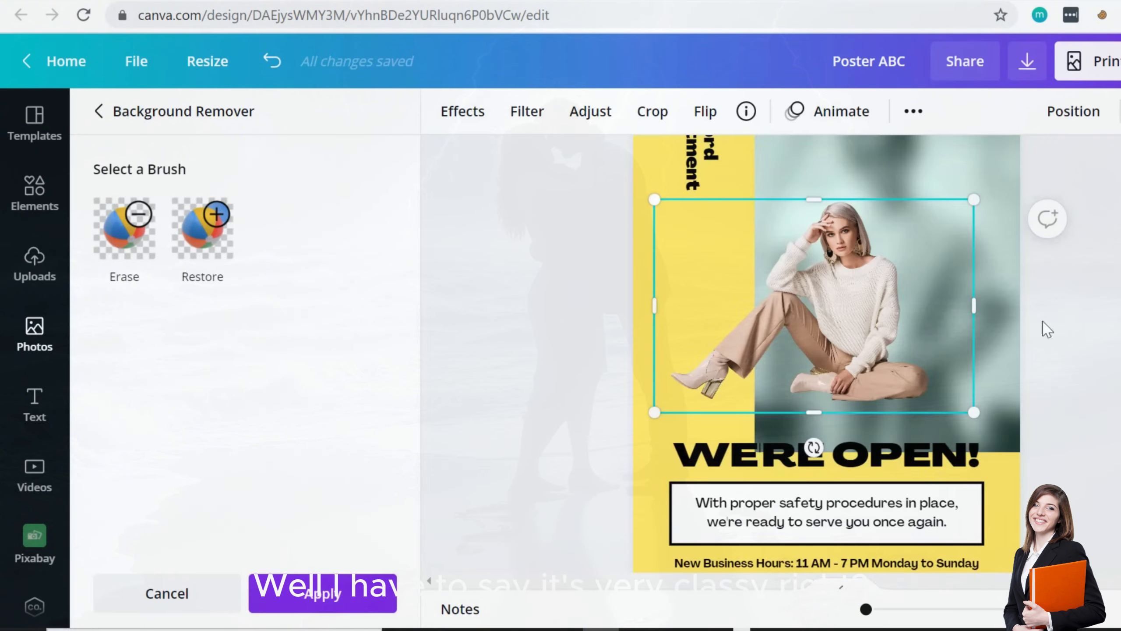
{"action": "key", "text": "Escape"}
- Enlarge the seated woman cutout on page 4 and shift it slightly right to the poster's right edge
{"action": "left_click", "coordinate": [830, 314]}
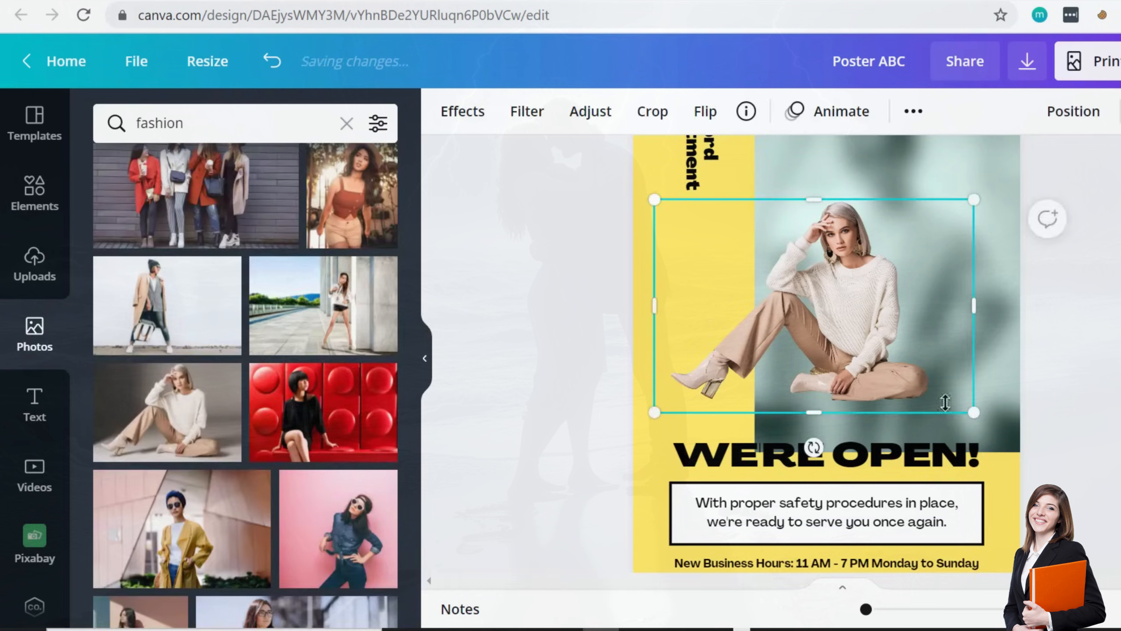
{"action": "left_click_drag", "start_coordinate": [974, 412], "coordinate": [1004, 428]}
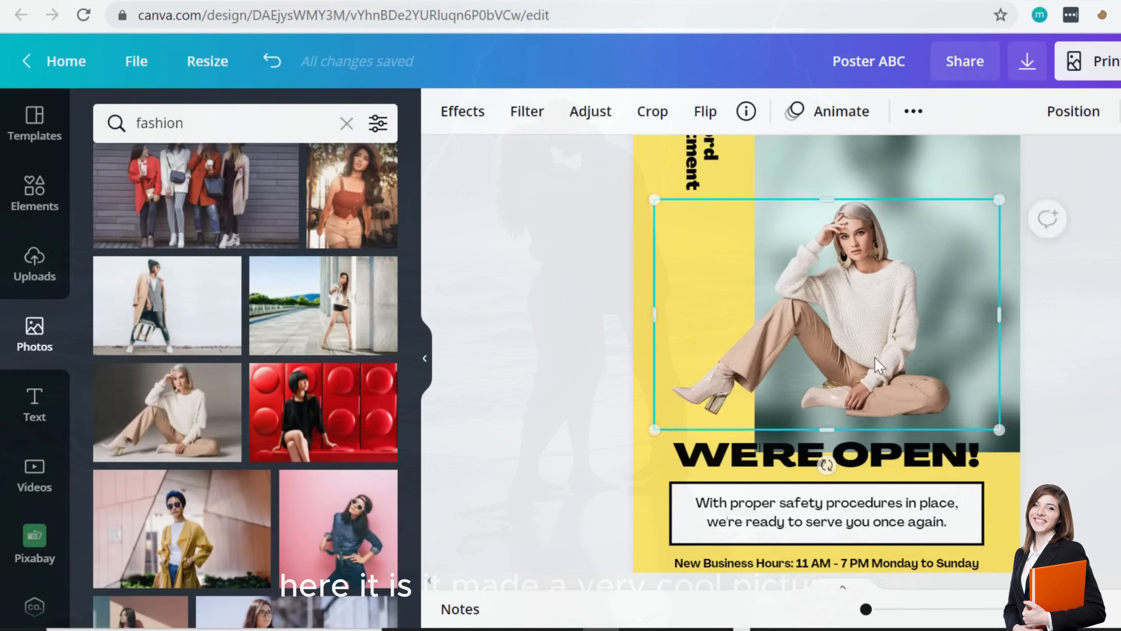
{"action": "left_click_drag", "start_coordinate": [646, 195], "coordinate": [623, 188]}
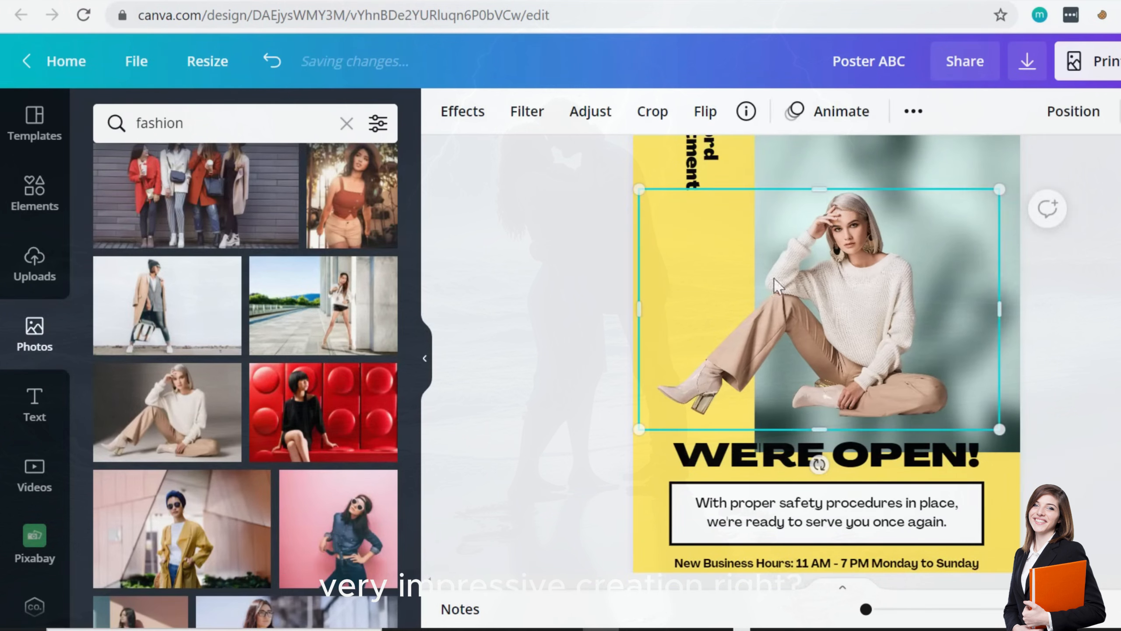
{"action": "left_click_drag", "start_coordinate": [817, 299], "coordinate": [821, 300]}
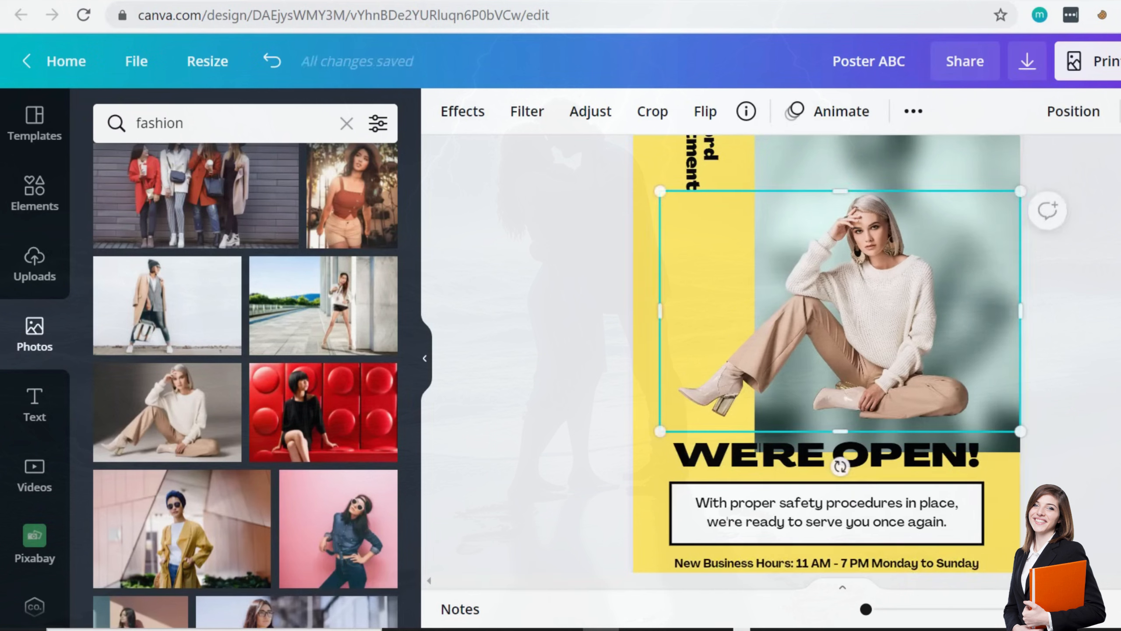
{"action": "left_click", "coordinate": [1077, 309]}
- Adjust the blurred background photo on page 4 to Brightness 0, Contrast 9, Saturation -87 and Tint -30
{"action": "scroll", "coordinate": [937, 303], "scroll_direction": "down", "scroll_amount": 5}
{"action": "left_click", "coordinate": [915, 293]}
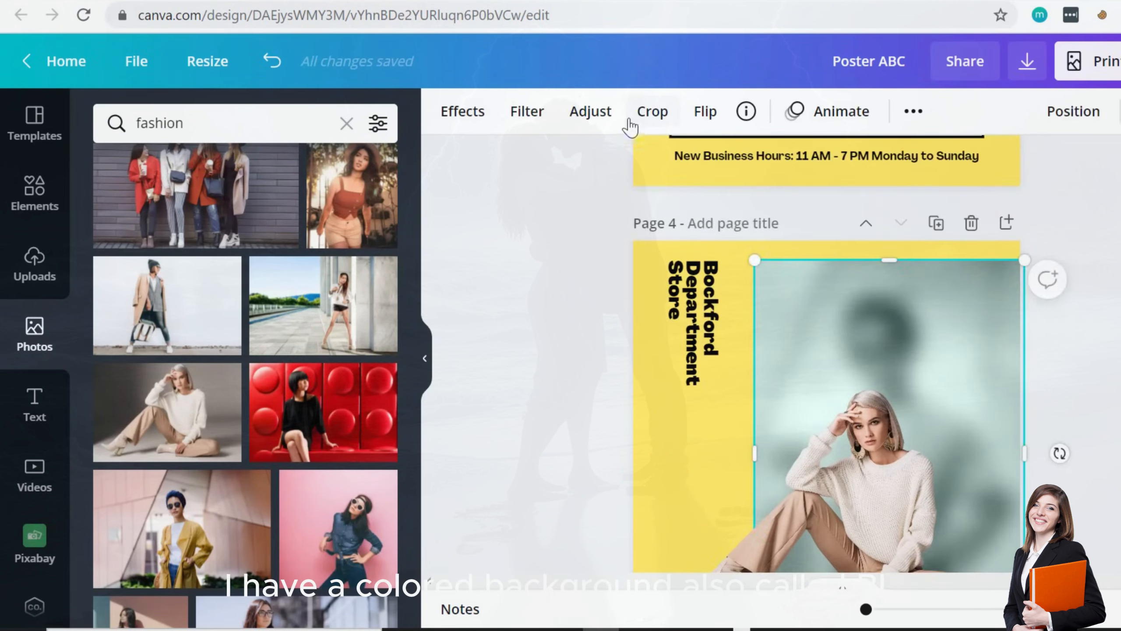
{"action": "left_click", "coordinate": [584, 115]}
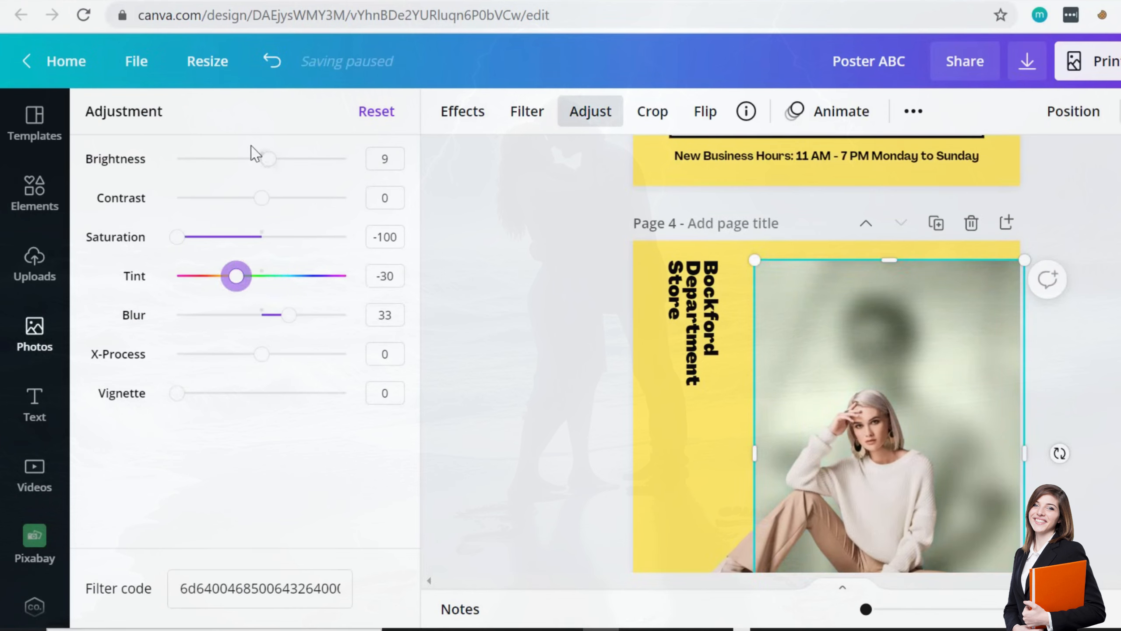
{"action": "left_click_drag", "start_coordinate": [265, 160], "coordinate": [269, 199]}
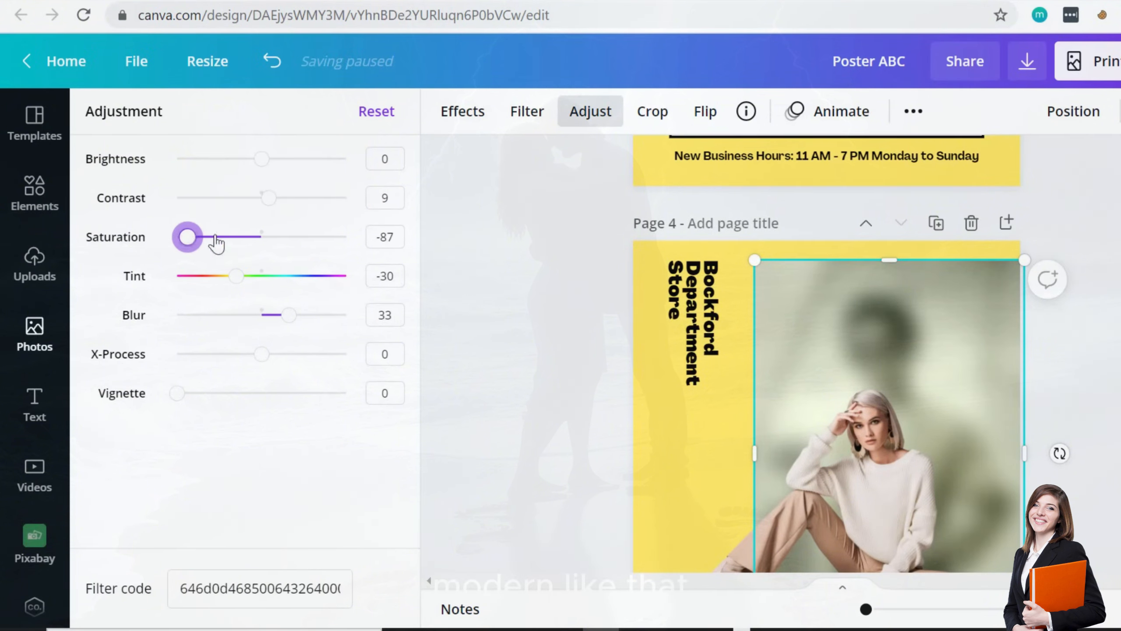
{"action": "left_click", "coordinate": [529, 335]}
{"action": "scroll", "coordinate": [529, 335], "scroll_direction": "down", "scroll_amount": 3}
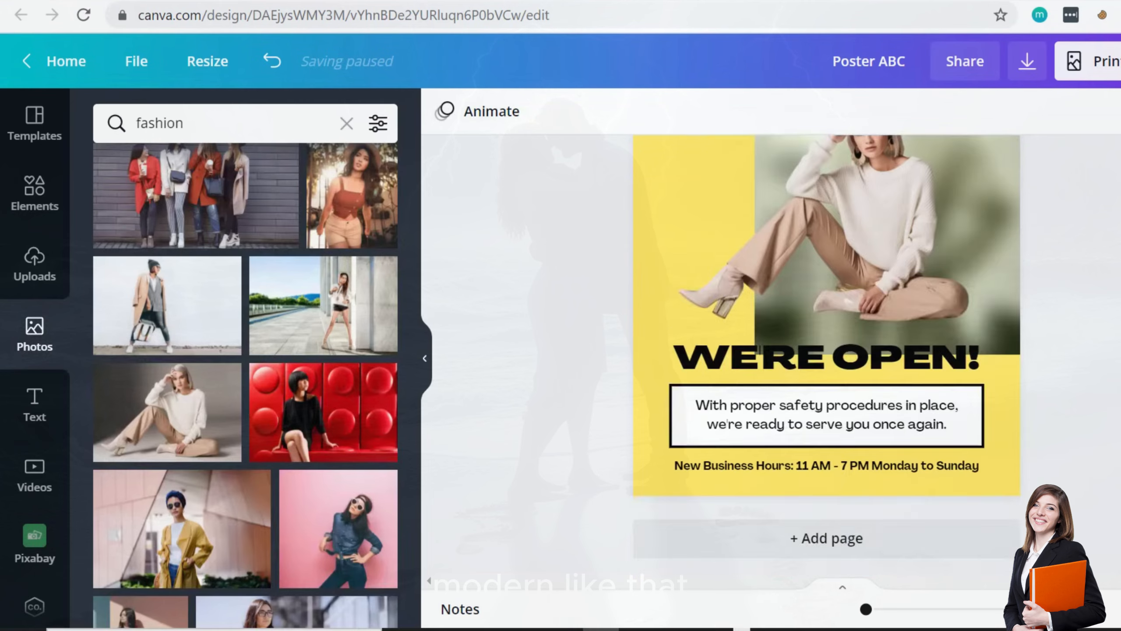
- Review the page 4 poster against the other poster pages and look through more of the fashion photo results
{"action": "scroll", "coordinate": [529, 336], "scroll_direction": "up", "scroll_amount": 2}
{"action": "scroll", "coordinate": [770, 358], "scroll_direction": "up", "scroll_amount": 3}
{"action": "scroll", "coordinate": [770, 358], "scroll_direction": "down", "scroll_amount": 3}
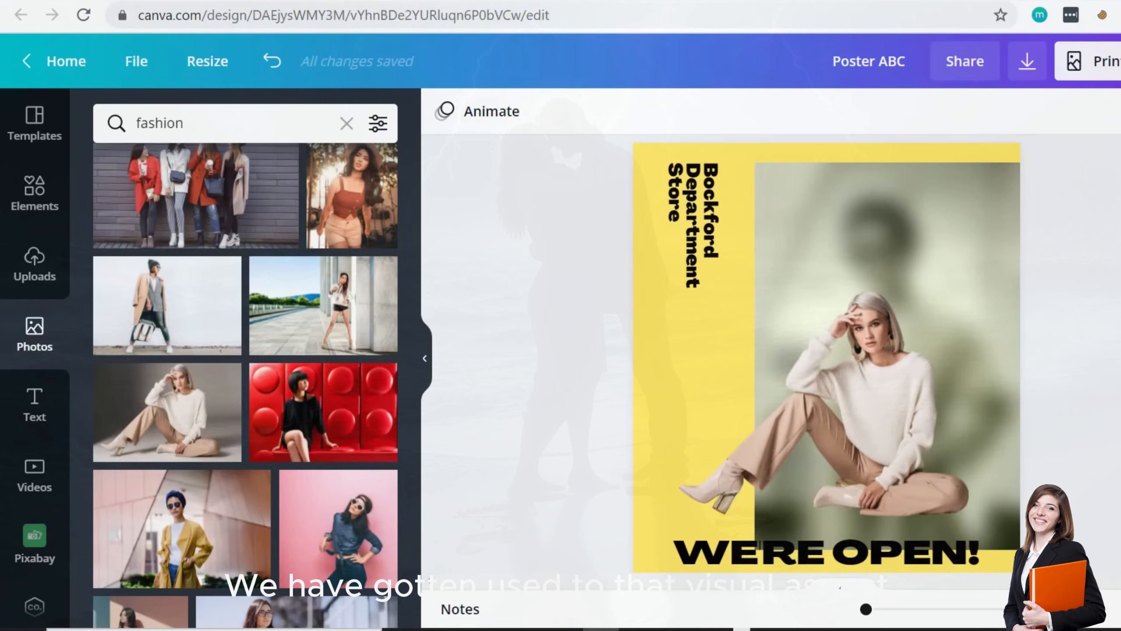
{"action": "scroll", "coordinate": [826, 353], "scroll_direction": "down", "scroll_amount": 5}
{"action": "scroll", "coordinate": [827, 354], "scroll_direction": "up", "scroll_amount": 6}
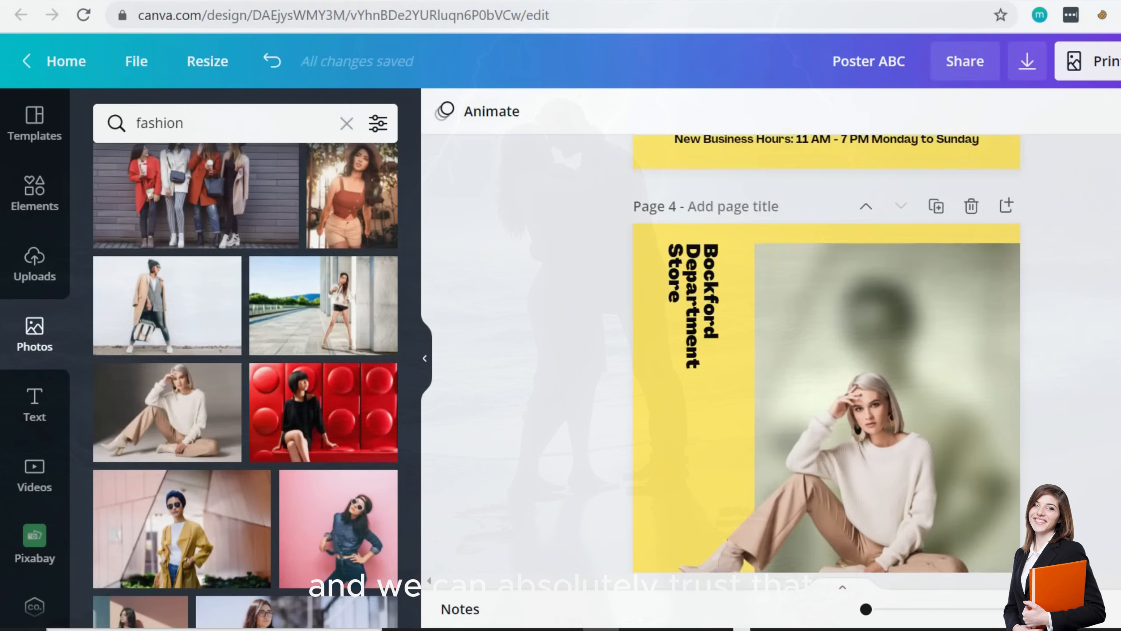
{"action": "scroll", "coordinate": [826, 354], "scroll_direction": "down", "scroll_amount": 3}
{"action": "scroll", "coordinate": [971, 398], "scroll_direction": "down", "scroll_amount": 2}
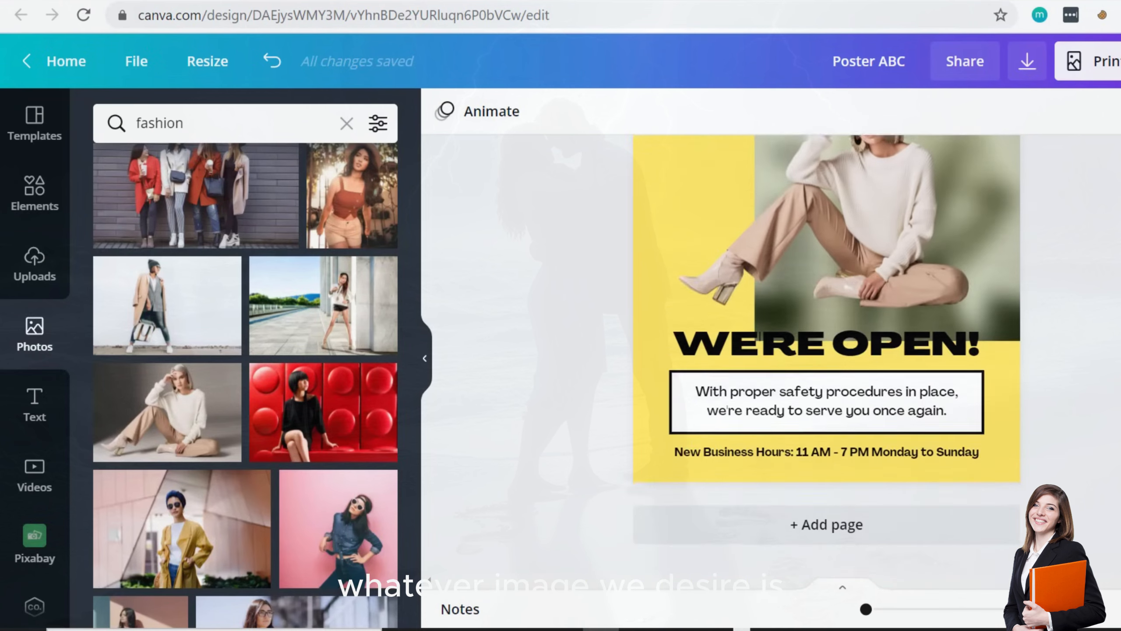
{"action": "scroll", "coordinate": [248, 461], "scroll_direction": "down", "scroll_amount": 5}
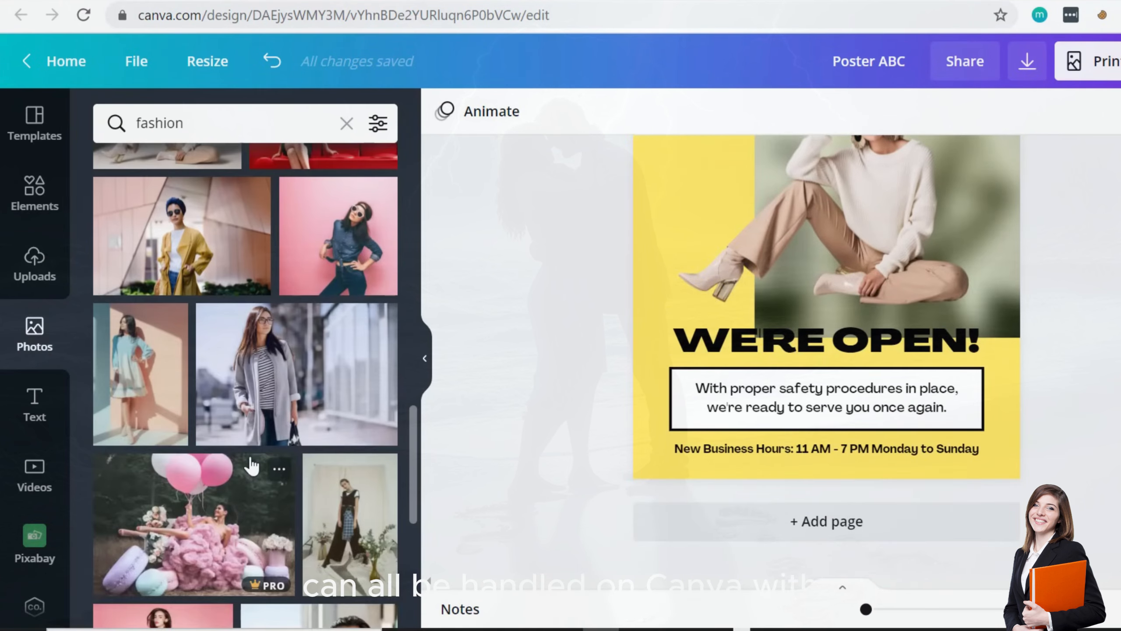
{"action": "scroll", "coordinate": [250, 462], "scroll_direction": "down", "scroll_amount": 4}
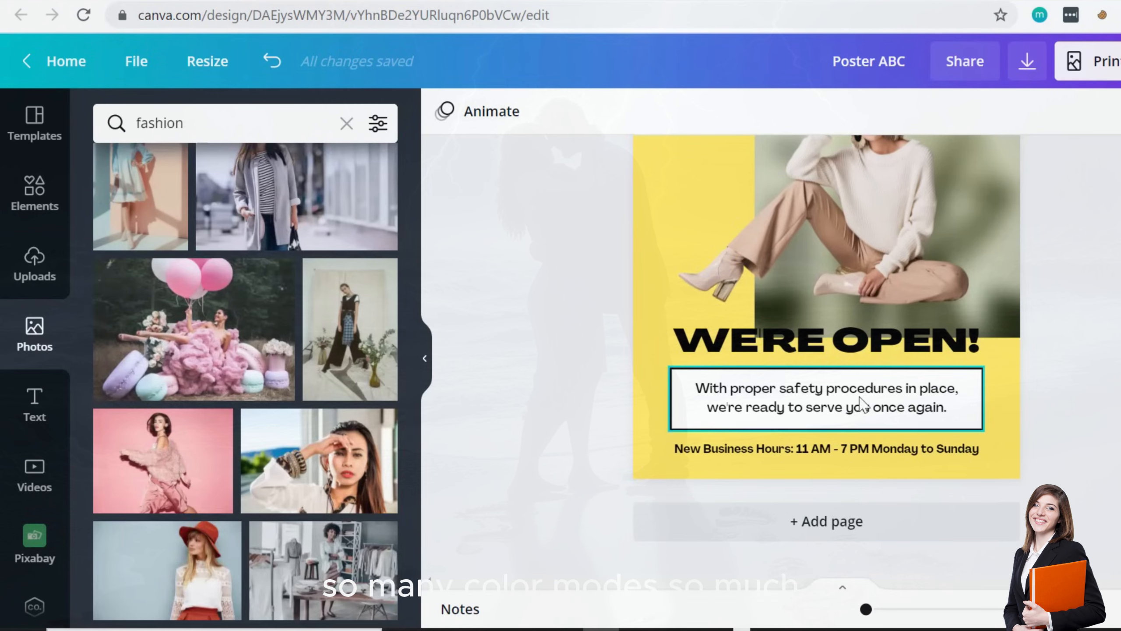
{"action": "scroll", "coordinate": [901, 420], "scroll_direction": "up", "scroll_amount": 10}
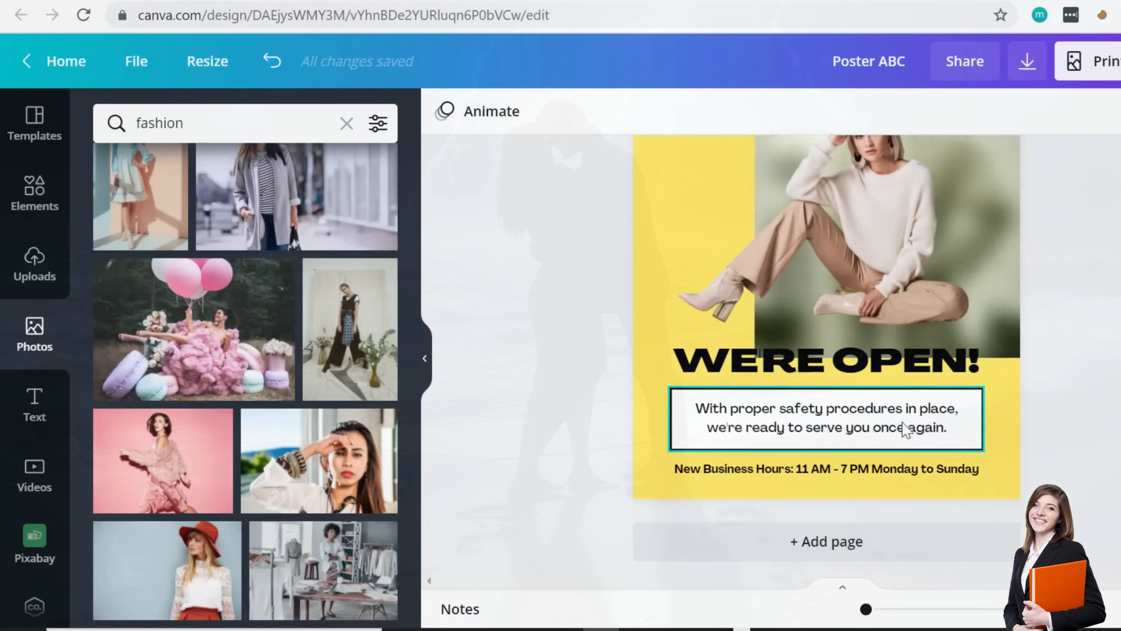
{"action": "scroll", "coordinate": [901, 419], "scroll_direction": "up", "scroll_amount": 15}
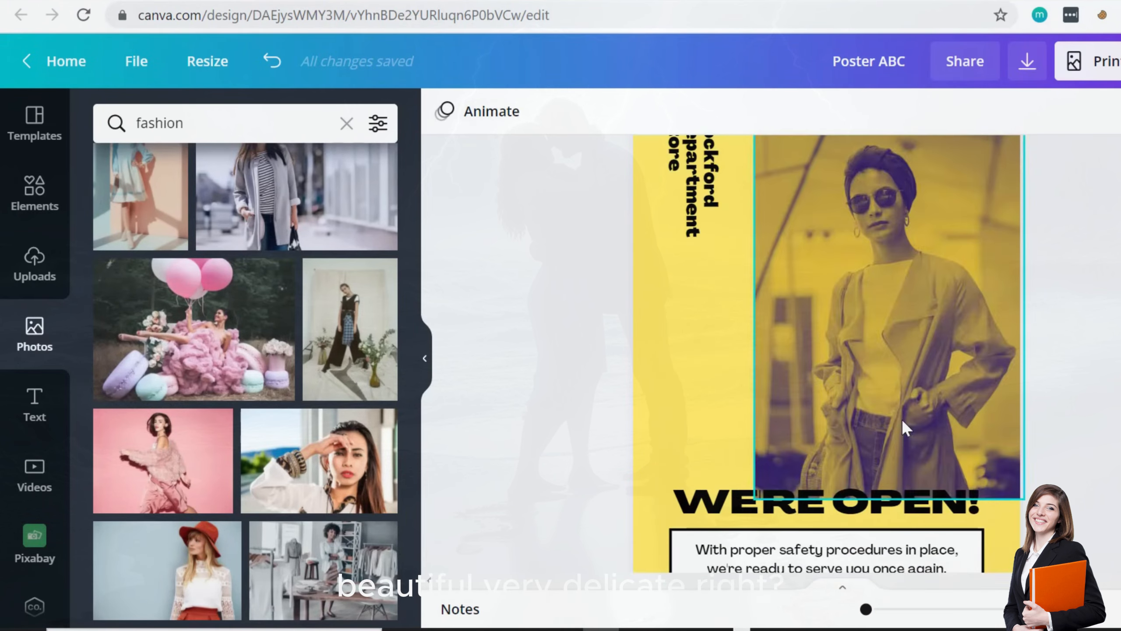
{"action": "scroll", "coordinate": [902, 419], "scroll_direction": "down", "scroll_amount": 12}
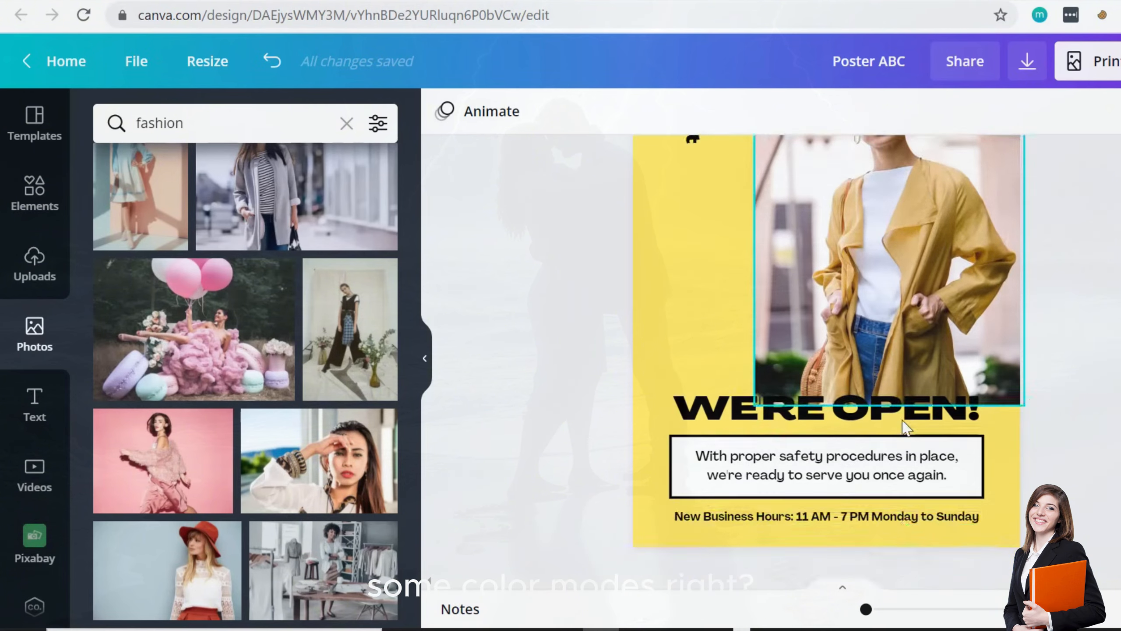
{"action": "scroll", "coordinate": [902, 420], "scroll_direction": "down", "scroll_amount": 10}
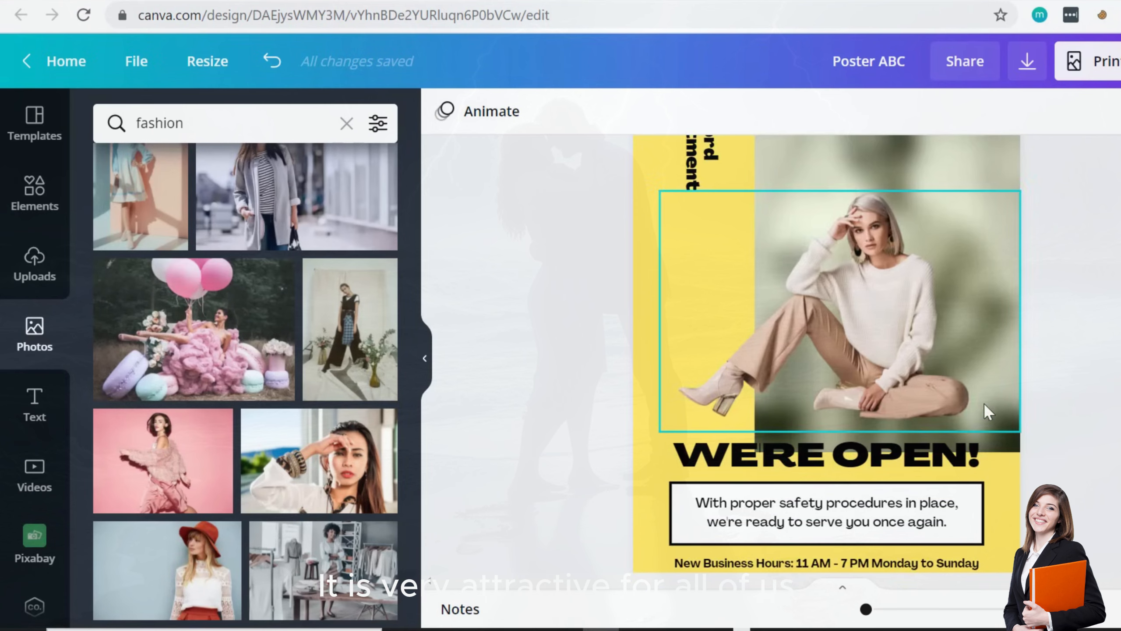
- Examine the adjustments, filters and effects offered for the seated woman cutout on page 4, down to the suggested effect apps
{"action": "left_click", "coordinate": [877, 321]}
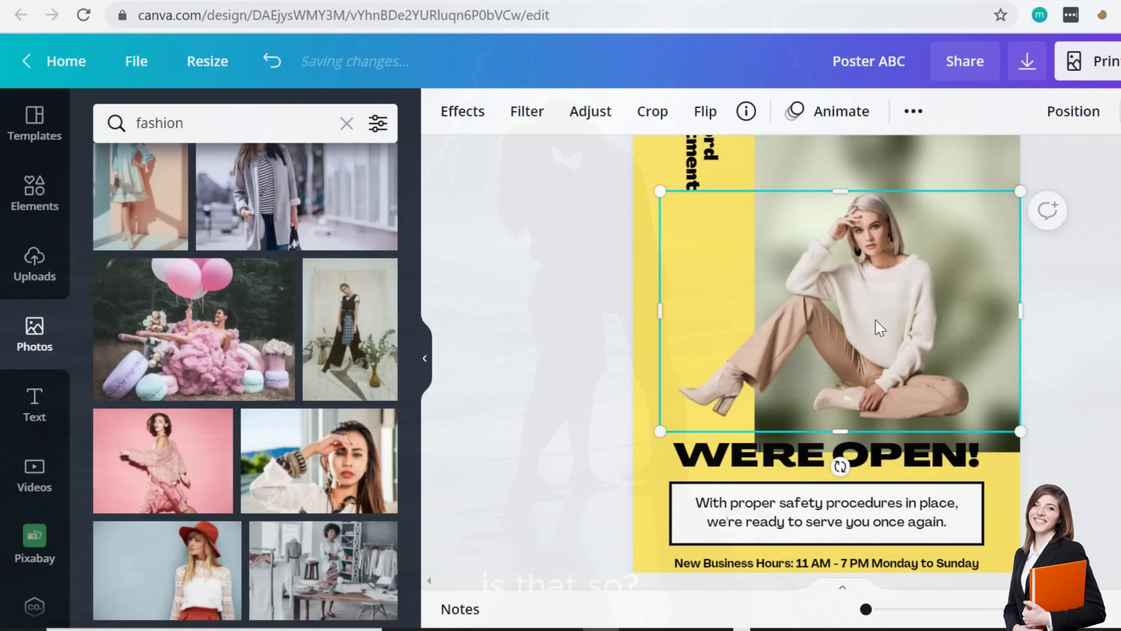
{"action": "left_click", "coordinate": [449, 116]}
{"action": "left_click", "coordinate": [591, 114]}
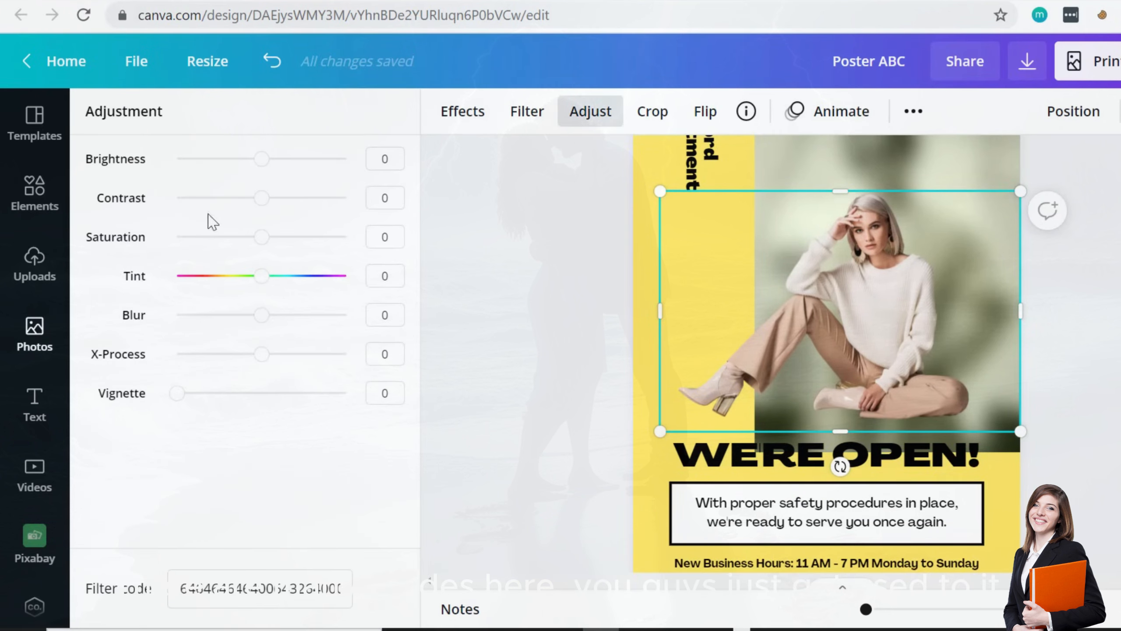
{"action": "left_click", "coordinate": [526, 124]}
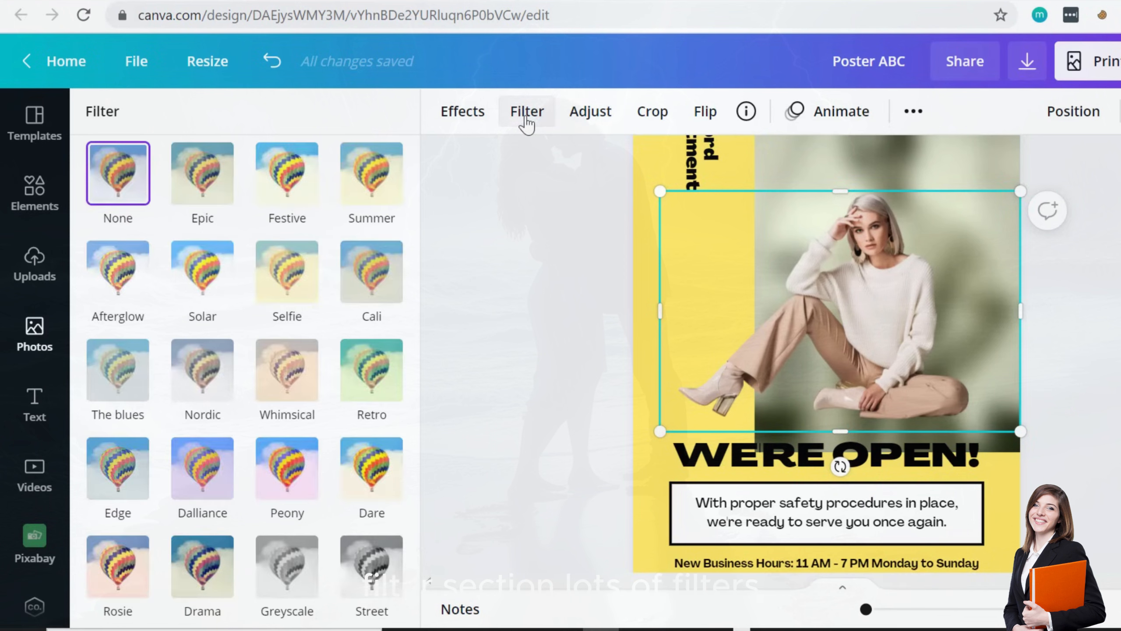
{"action": "left_click", "coordinate": [461, 116]}
{"action": "scroll", "coordinate": [204, 405], "scroll_direction": "down", "scroll_amount": 3}
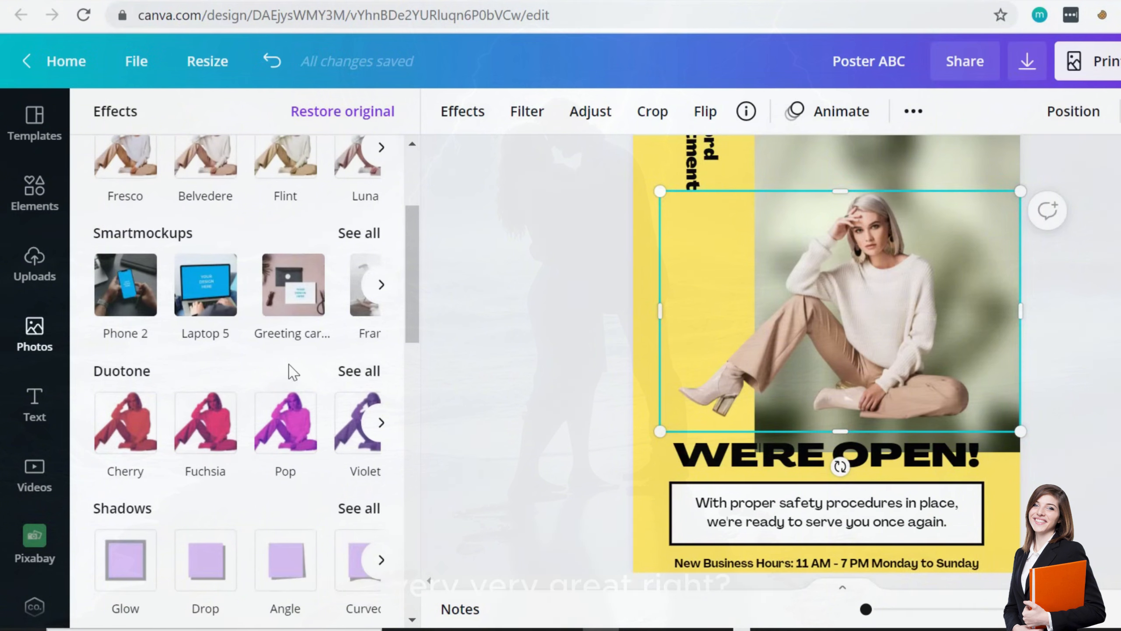
{"action": "scroll", "coordinate": [292, 371], "scroll_direction": "down", "scroll_amount": 7}
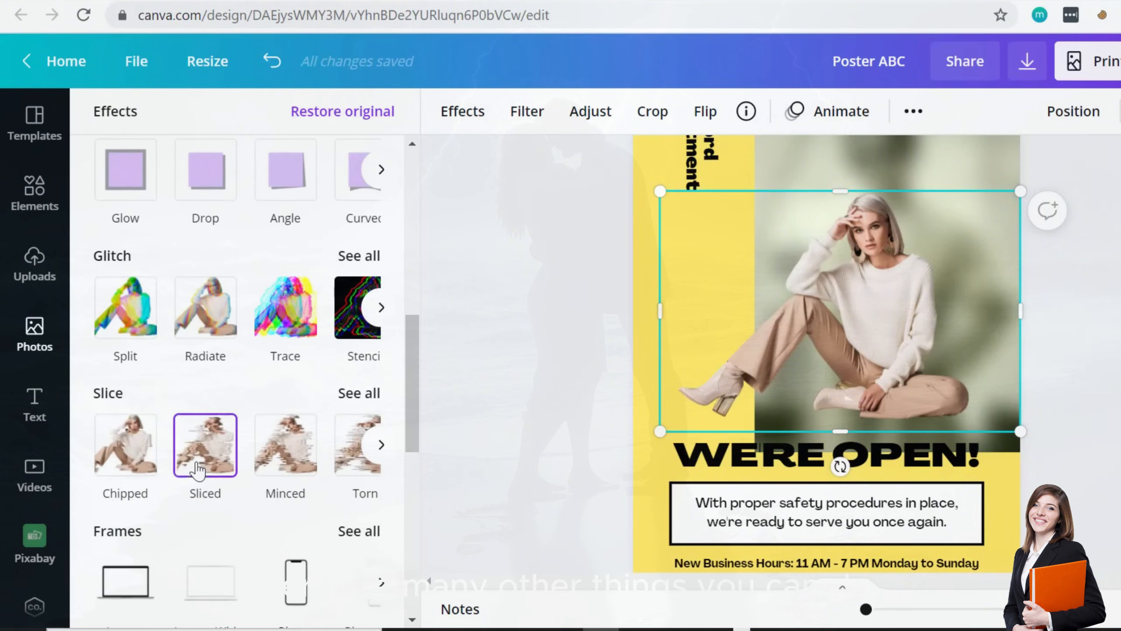
{"action": "scroll", "coordinate": [197, 471], "scroll_direction": "down", "scroll_amount": 4}
{"action": "scroll", "coordinate": [174, 504], "scroll_direction": "down", "scroll_amount": 8}
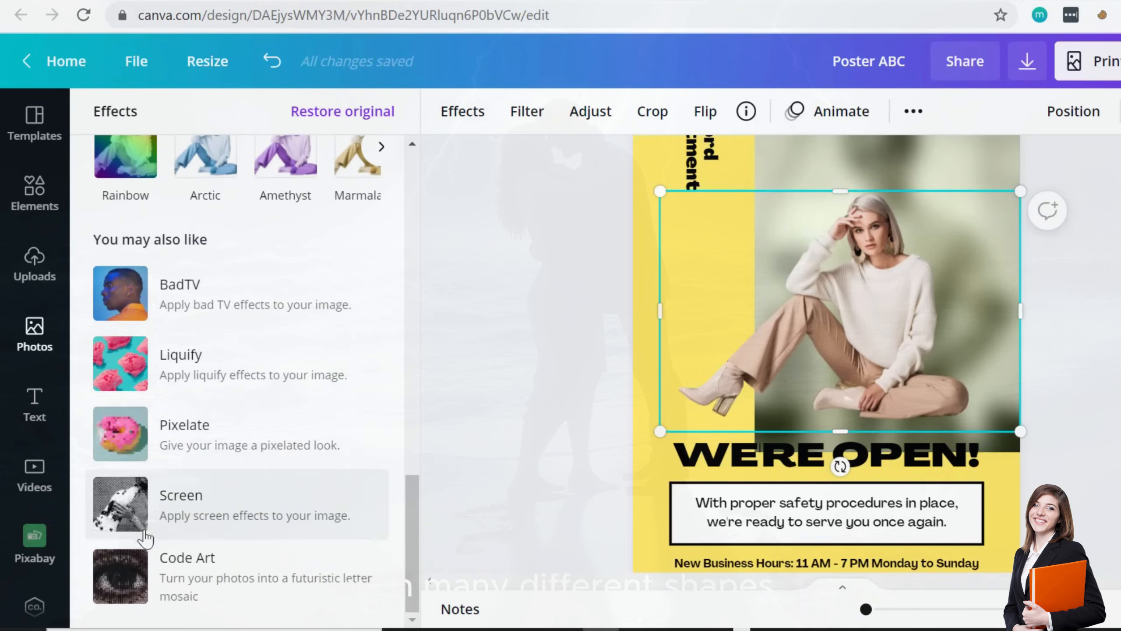
{"action": "scroll", "coordinate": [775, 490], "scroll_direction": "down", "scroll_amount": 3}
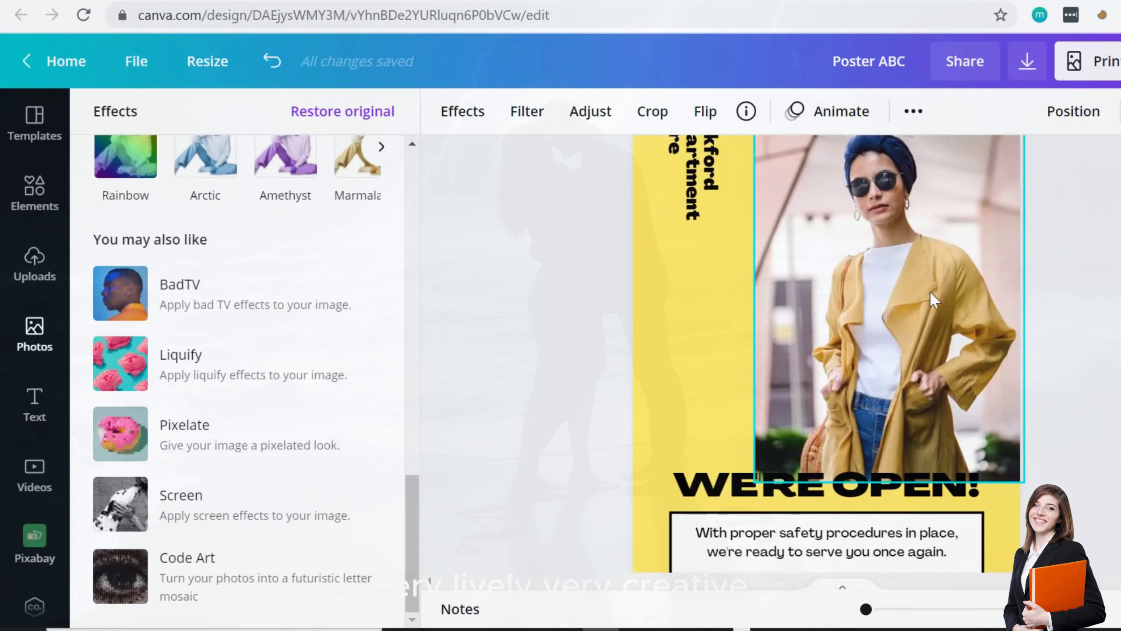
- Duplicate page 1 of the poster, which holds the original photo of the woman in the yellow coat
{"action": "scroll", "coordinate": [930, 292], "scroll_direction": "up", "scroll_amount": 3}
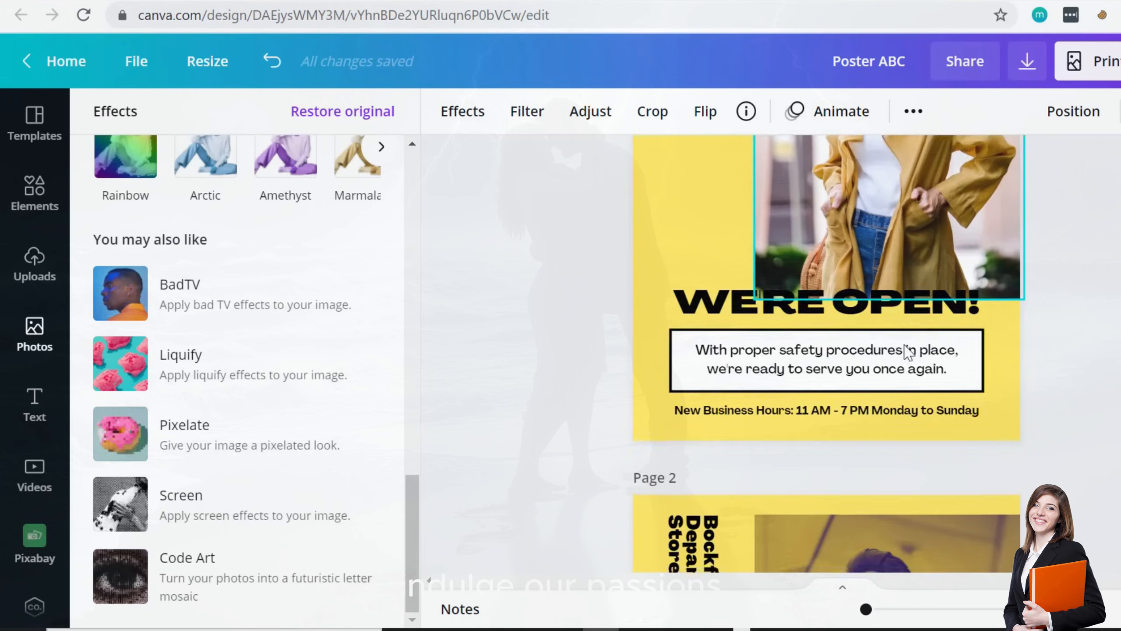
{"action": "scroll", "coordinate": [904, 343], "scroll_direction": "down", "scroll_amount": 5}
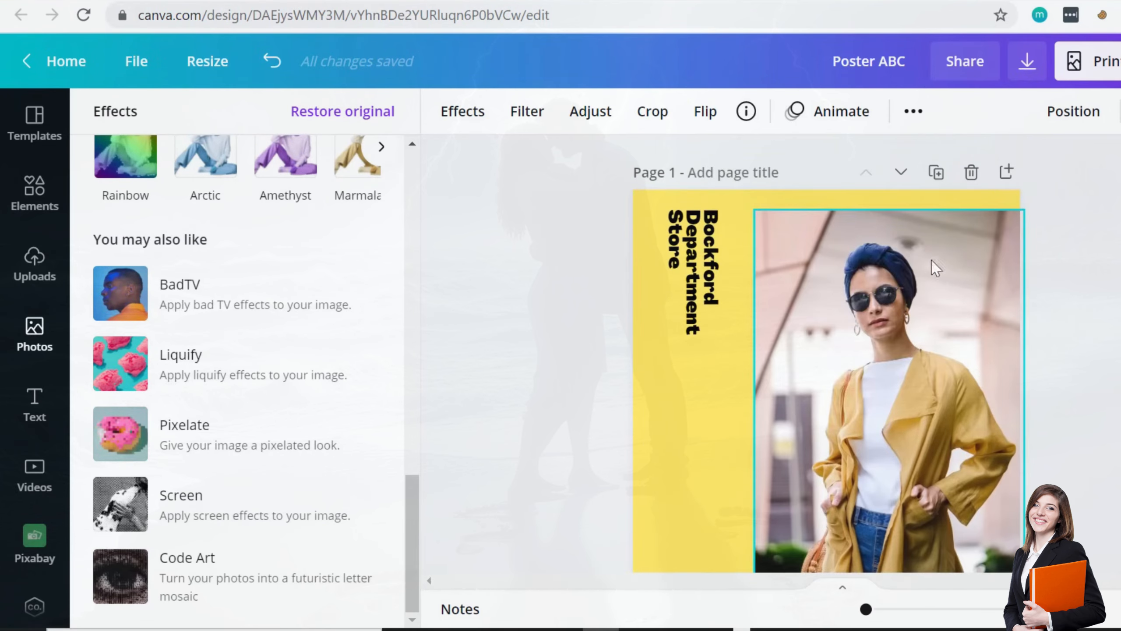
{"action": "left_click", "coordinate": [936, 169]}
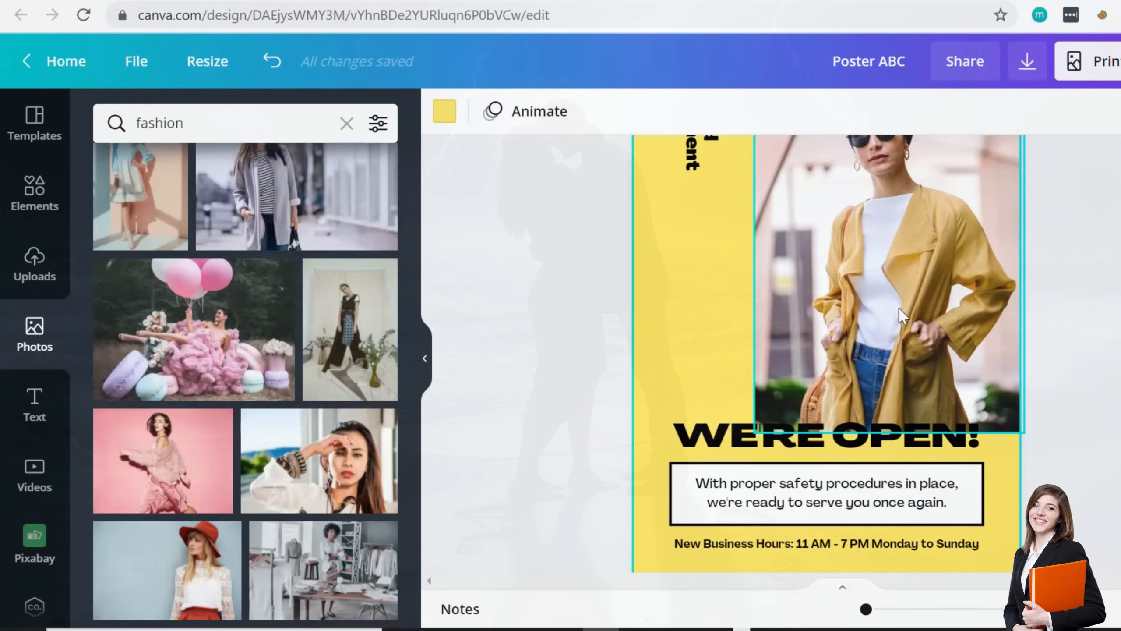
- Apply the Minced slice effect to the photo of the woman in the yellow coat on the duplicated page 2
{"action": "left_click", "coordinate": [900, 310]}
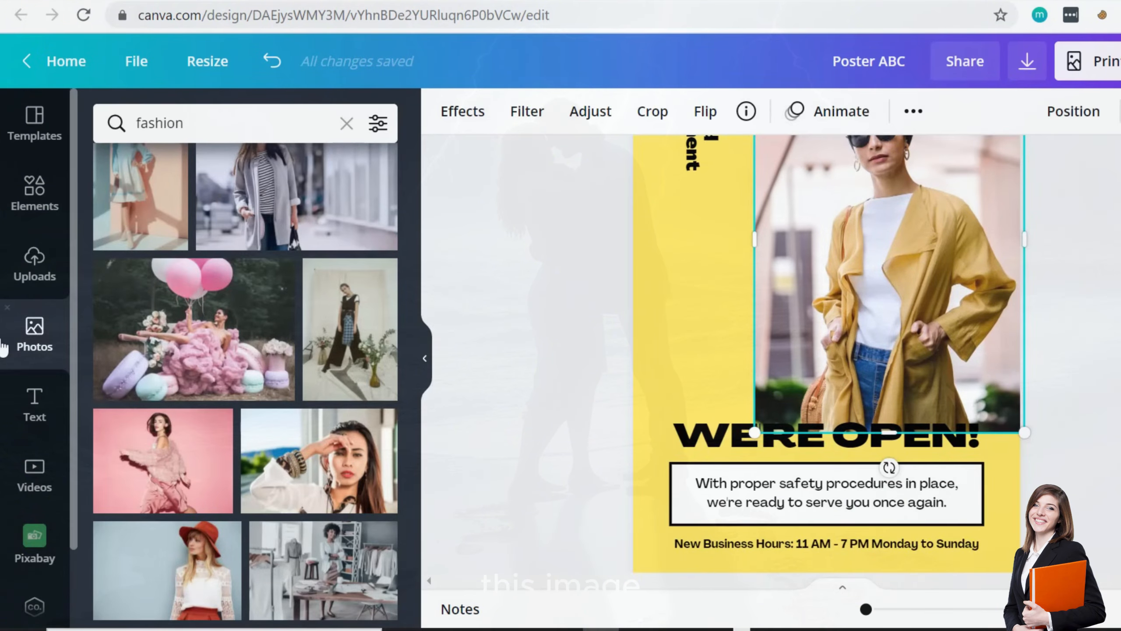
{"action": "left_click", "coordinate": [465, 119]}
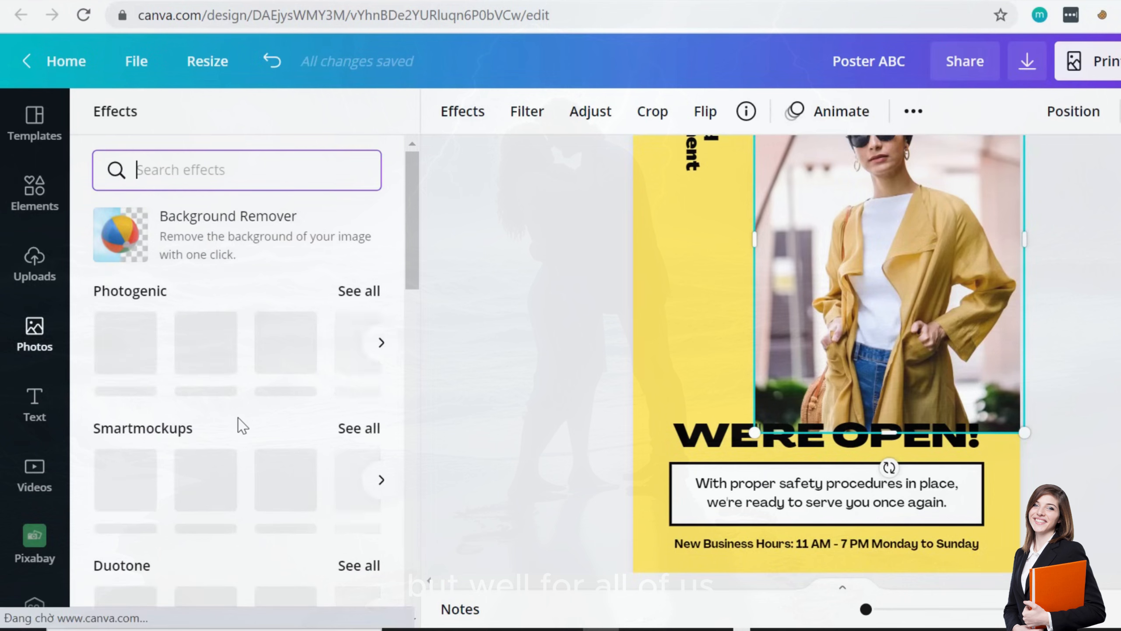
{"action": "scroll", "coordinate": [247, 405], "scroll_direction": "down", "scroll_amount": 8}
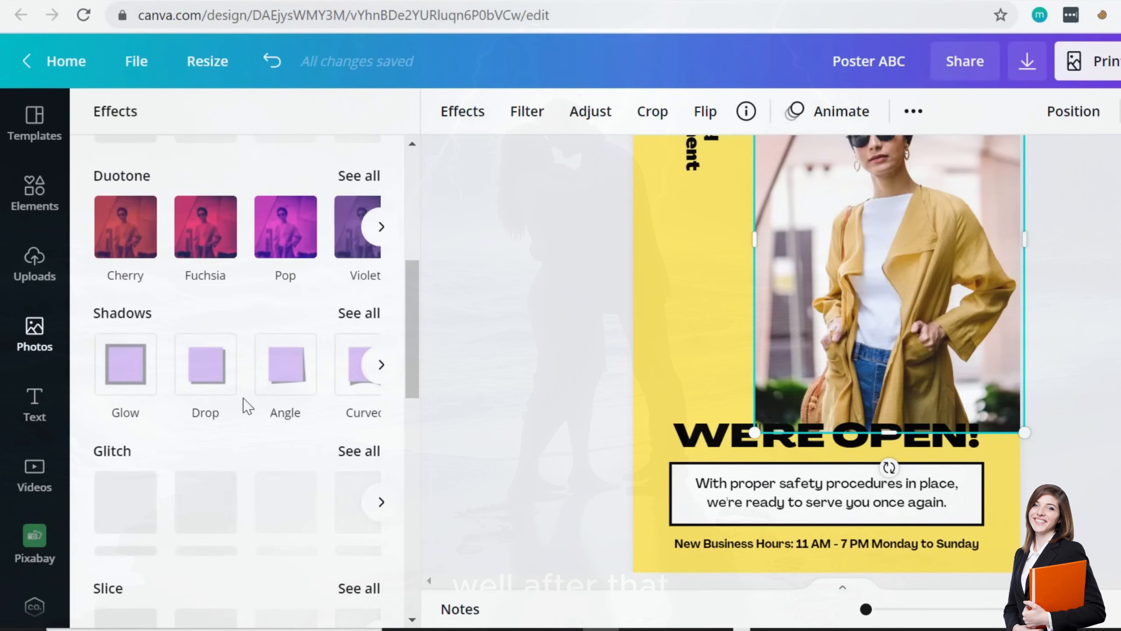
{"action": "scroll", "coordinate": [247, 405], "scroll_direction": "down", "scroll_amount": 9}
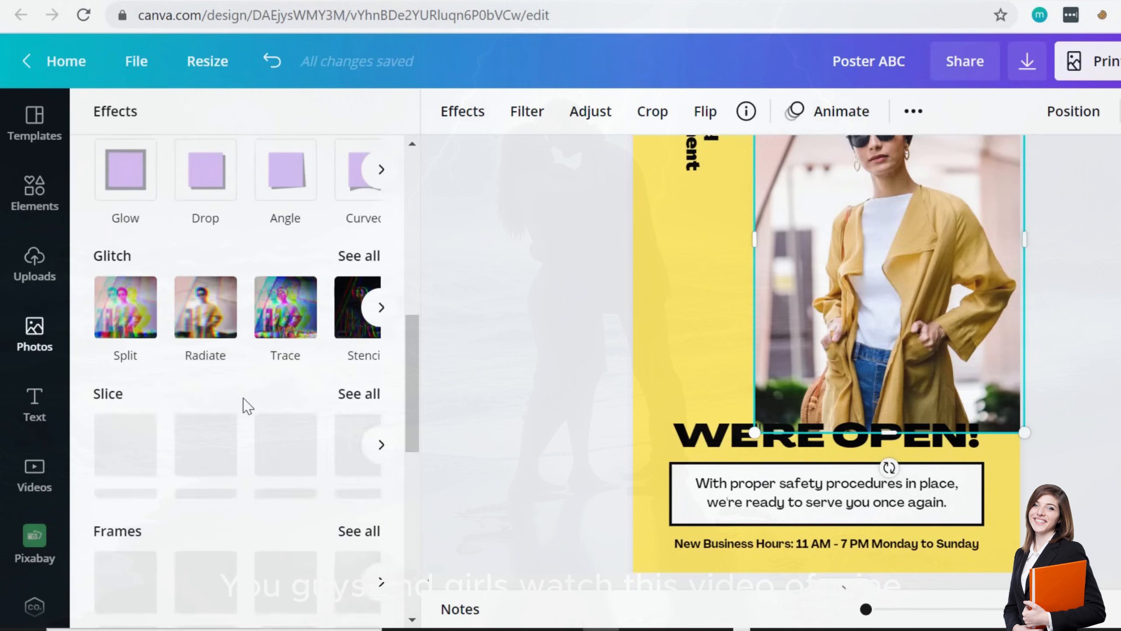
{"action": "left_click", "coordinate": [276, 254]}
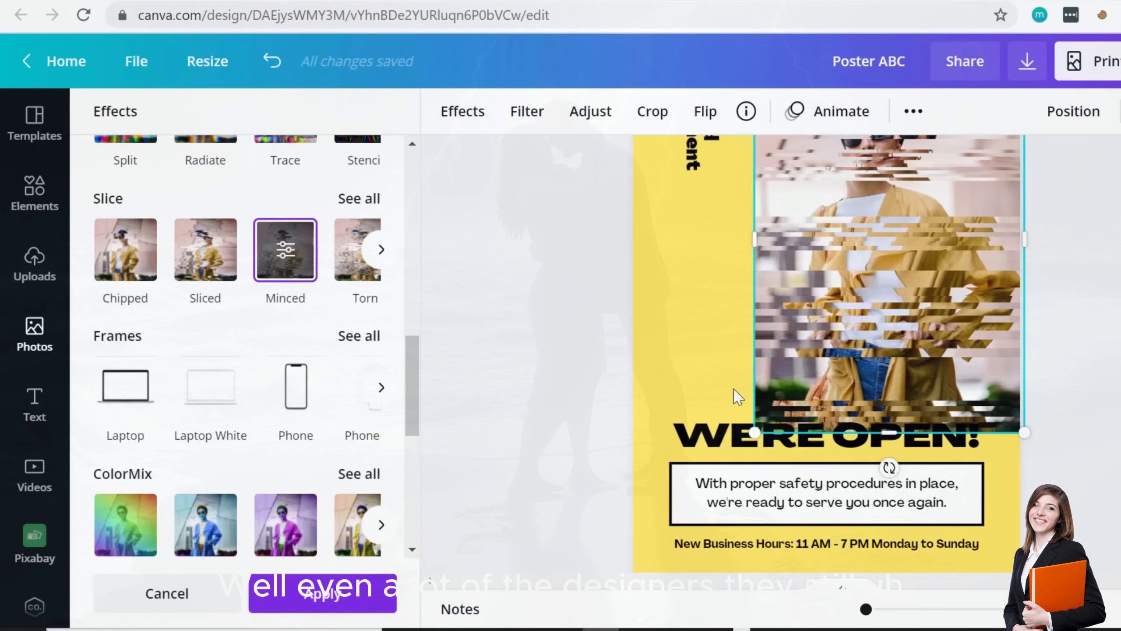
{"action": "left_click", "coordinate": [310, 593]}
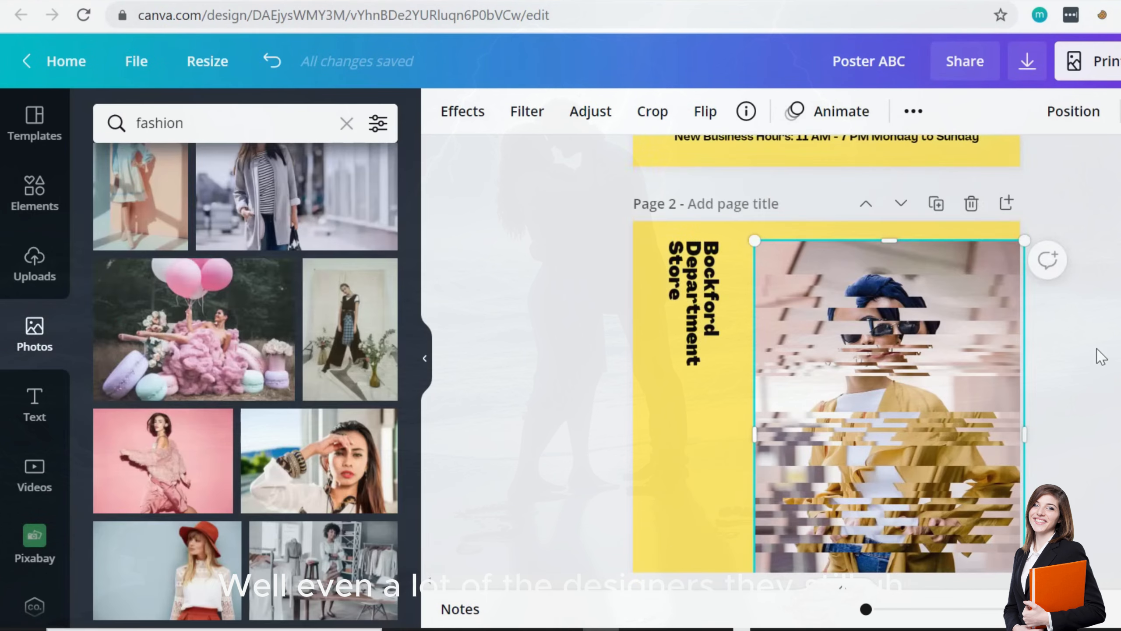
{"action": "left_click", "coordinate": [1097, 349]}
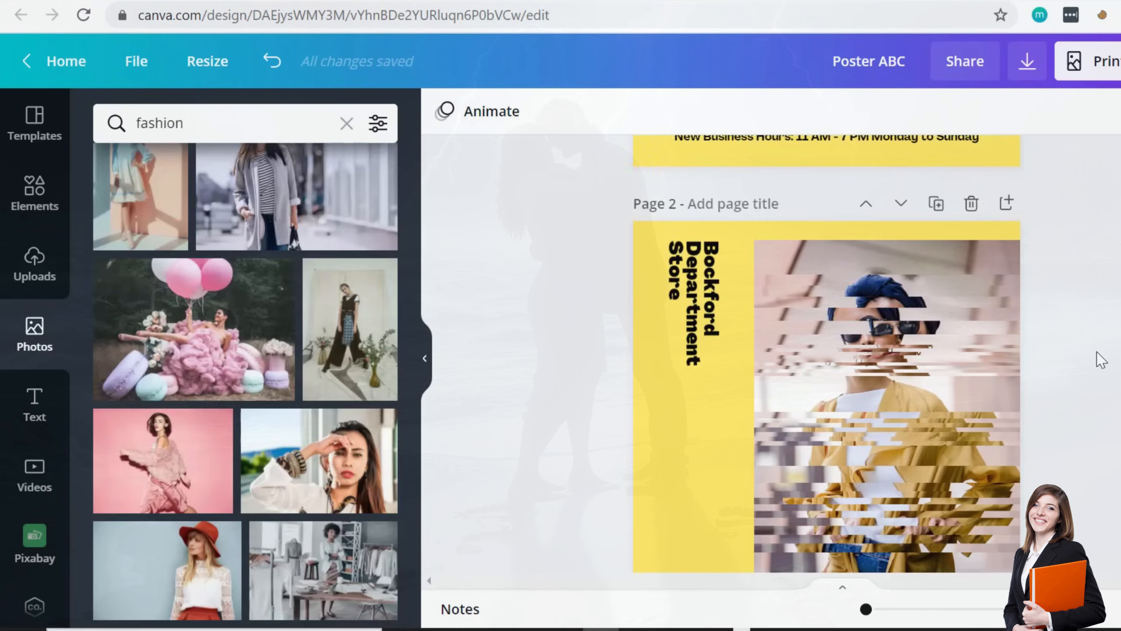
- Compare the sliced page 2 photo with the other poster pages and browse further down the fashion photo results
{"action": "scroll", "coordinate": [1097, 352], "scroll_direction": "down", "scroll_amount": 2}
{"action": "scroll", "coordinate": [1097, 353], "scroll_direction": "up", "scroll_amount": 3}
{"action": "scroll", "coordinate": [1099, 358], "scroll_direction": "up", "scroll_amount": 5}
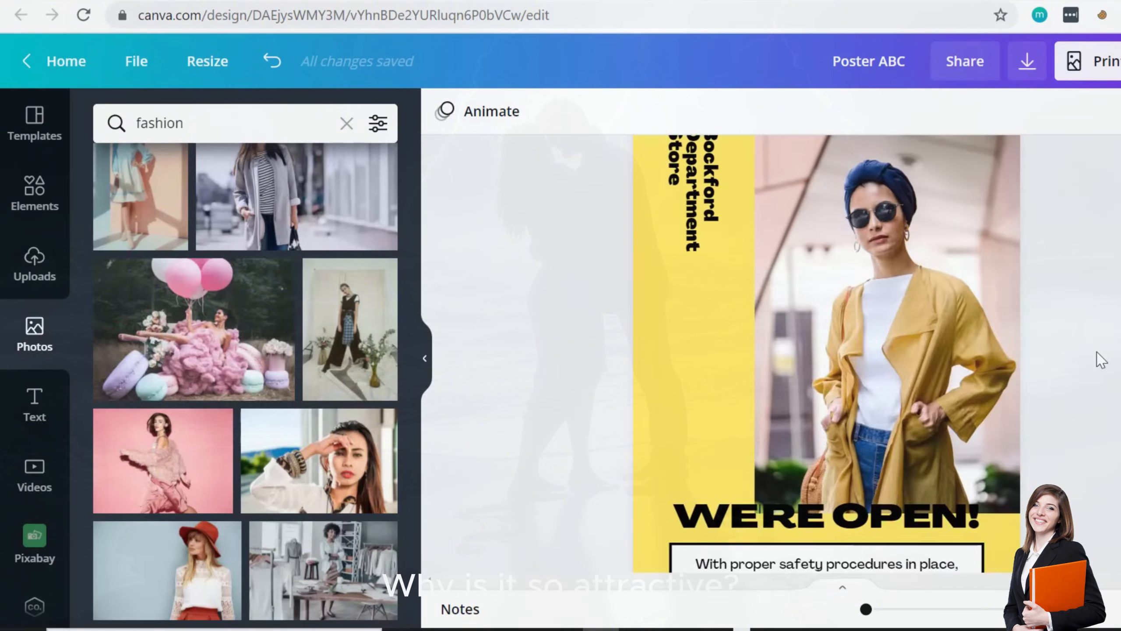
{"action": "scroll", "coordinate": [1099, 359], "scroll_direction": "down", "scroll_amount": 7}
{"action": "scroll", "coordinate": [1100, 360], "scroll_direction": "down", "scroll_amount": 20}
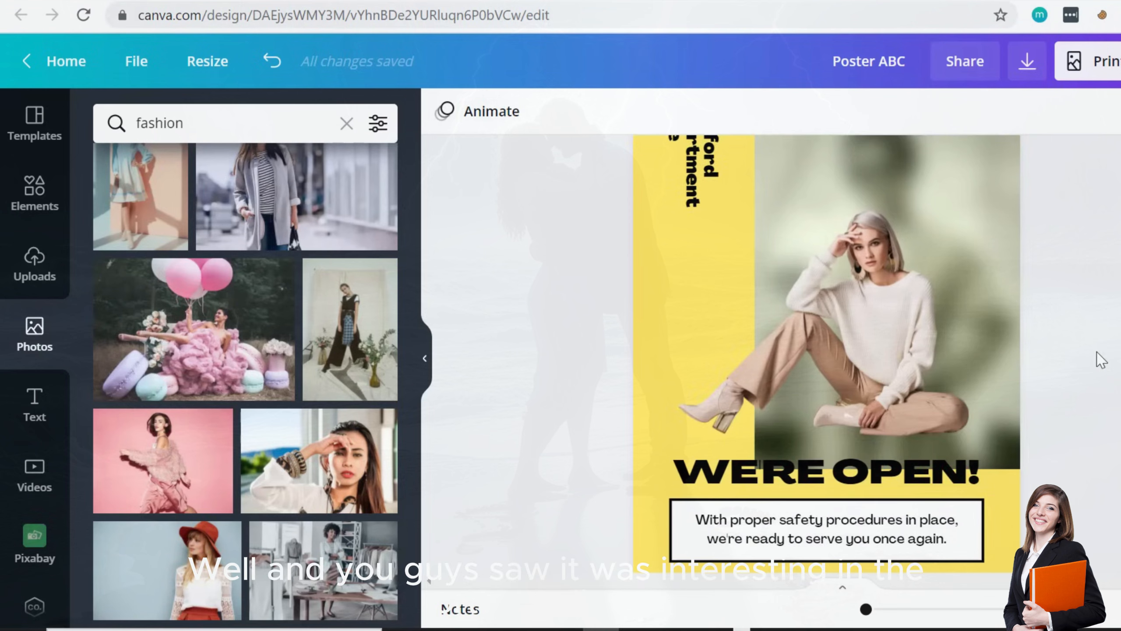
{"action": "scroll", "coordinate": [1101, 360], "scroll_direction": "down", "scroll_amount": 3}
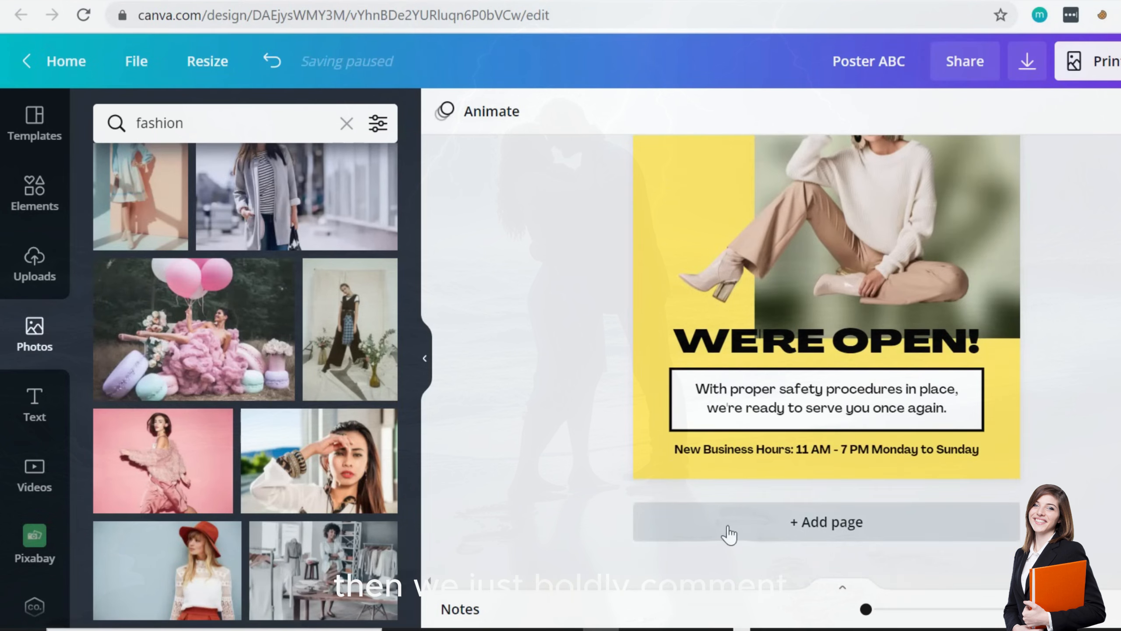
{"action": "scroll", "coordinate": [260, 479], "scroll_direction": "down", "scroll_amount": 5}
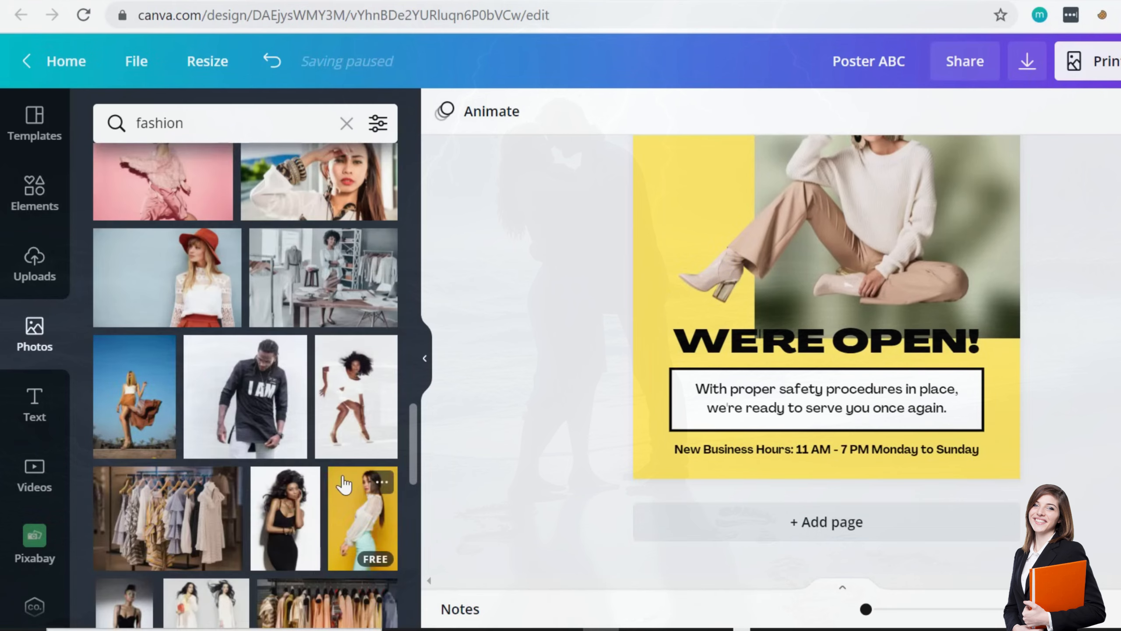
{"action": "scroll", "coordinate": [343, 483], "scroll_direction": "down", "scroll_amount": 3}
{"action": "scroll", "coordinate": [334, 475], "scroll_direction": "down", "scroll_amount": 3}
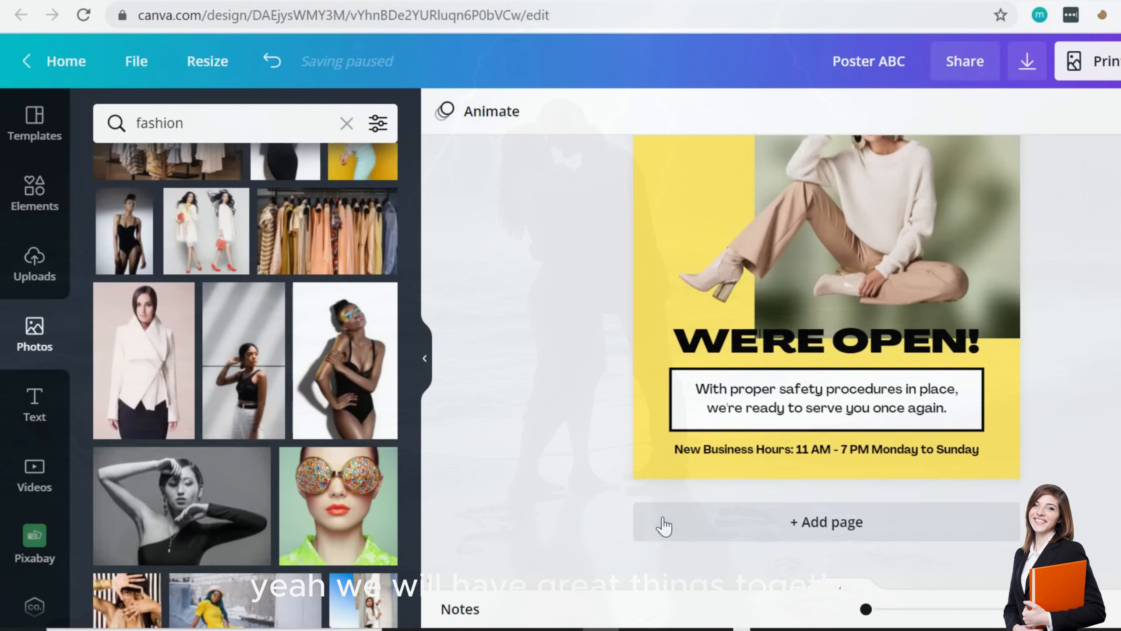
- Add a new page after the last poster page and browse further down the fashion photos for a picture
{"action": "left_click", "coordinate": [701, 535]}
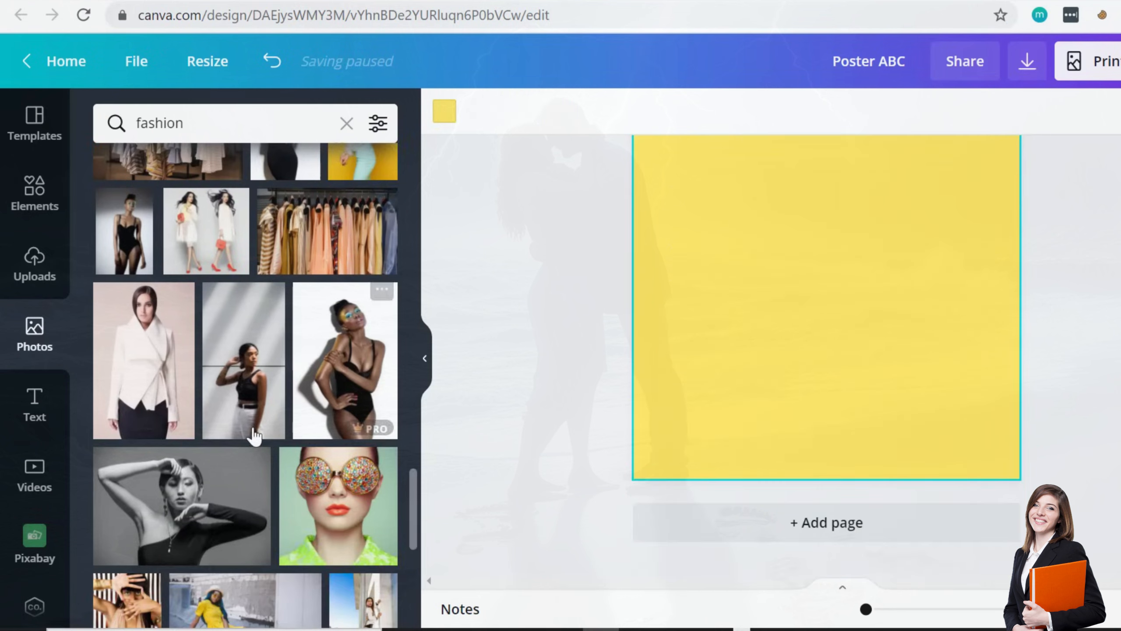
{"action": "scroll", "coordinate": [213, 439], "scroll_direction": "down", "scroll_amount": 3}
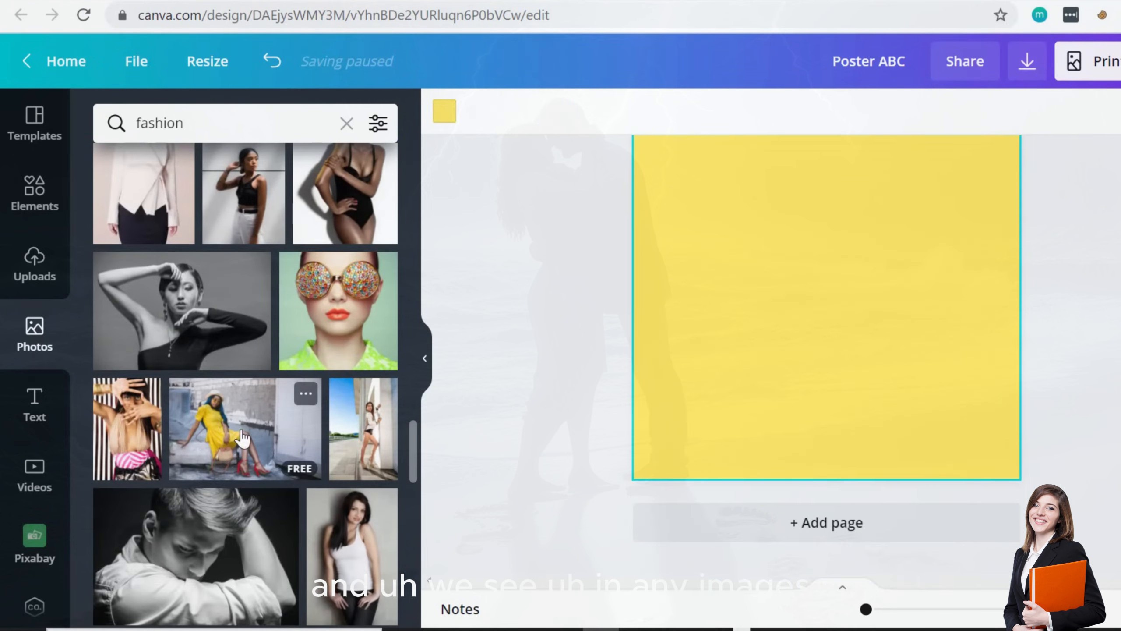
{"action": "scroll", "coordinate": [242, 438], "scroll_direction": "down", "scroll_amount": 3}
{"action": "scroll", "coordinate": [248, 433], "scroll_direction": "down", "scroll_amount": 3}
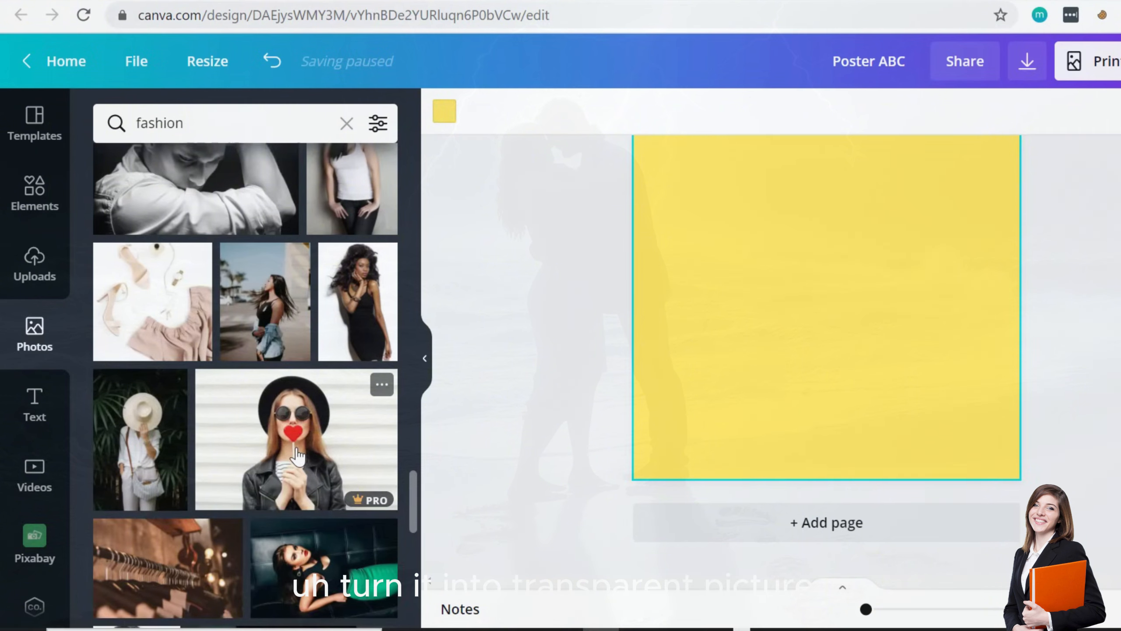
- Try the photo of the woman in the black hat with the heart lollipop, enlarged on the new page, and delete it
{"action": "left_click", "coordinate": [296, 455]}
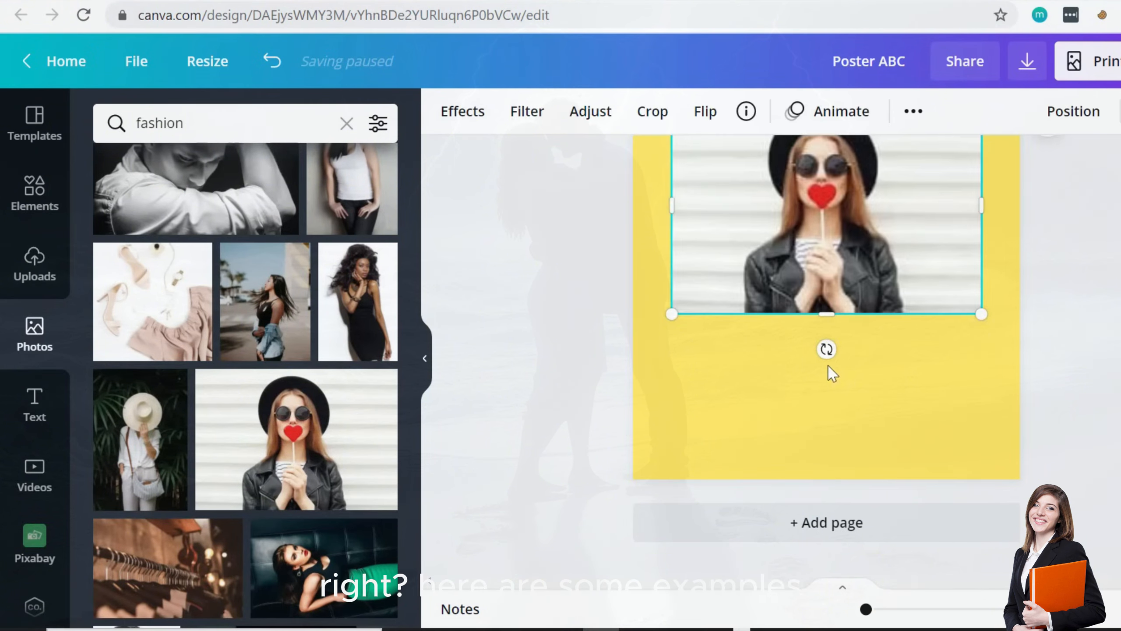
{"action": "scroll", "coordinate": [928, 398], "scroll_direction": "up", "scroll_amount": 2}
{"action": "left_click_drag", "start_coordinate": [992, 407], "coordinate": [1117, 496]}
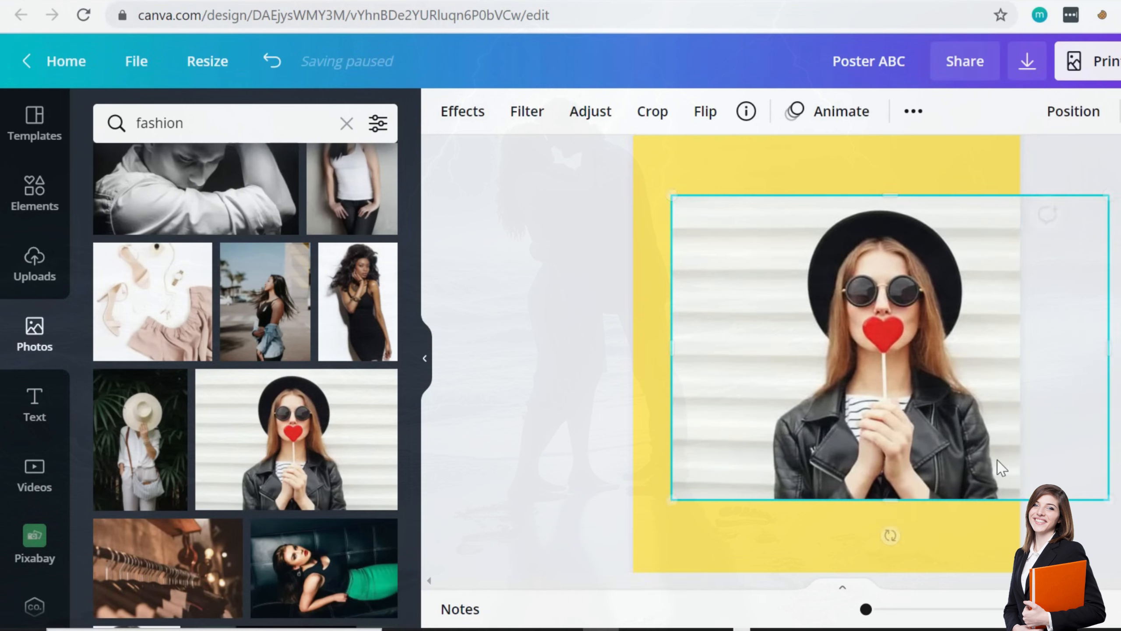
{"action": "left_click_drag", "start_coordinate": [670, 195], "coordinate": [545, 180]}
{"action": "left_click_drag", "start_coordinate": [811, 324], "coordinate": [809, 354]}
{"action": "key", "text": "Delete"}
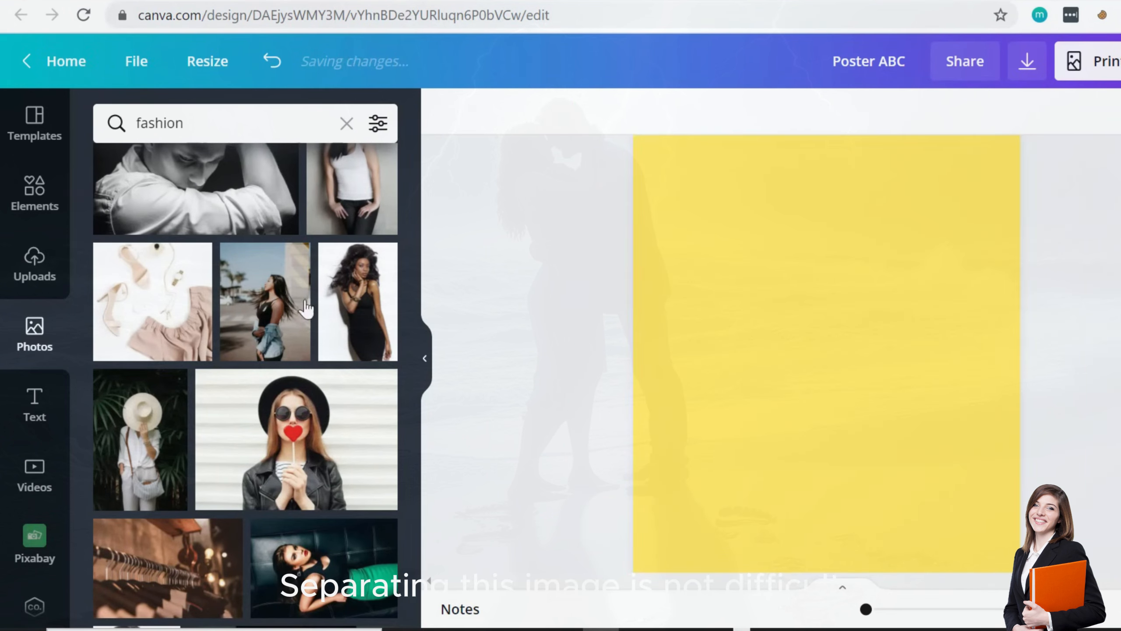
- Insert the photo of the woman with windblown hair on the new page and remove its background
{"action": "left_click", "coordinate": [259, 305]}
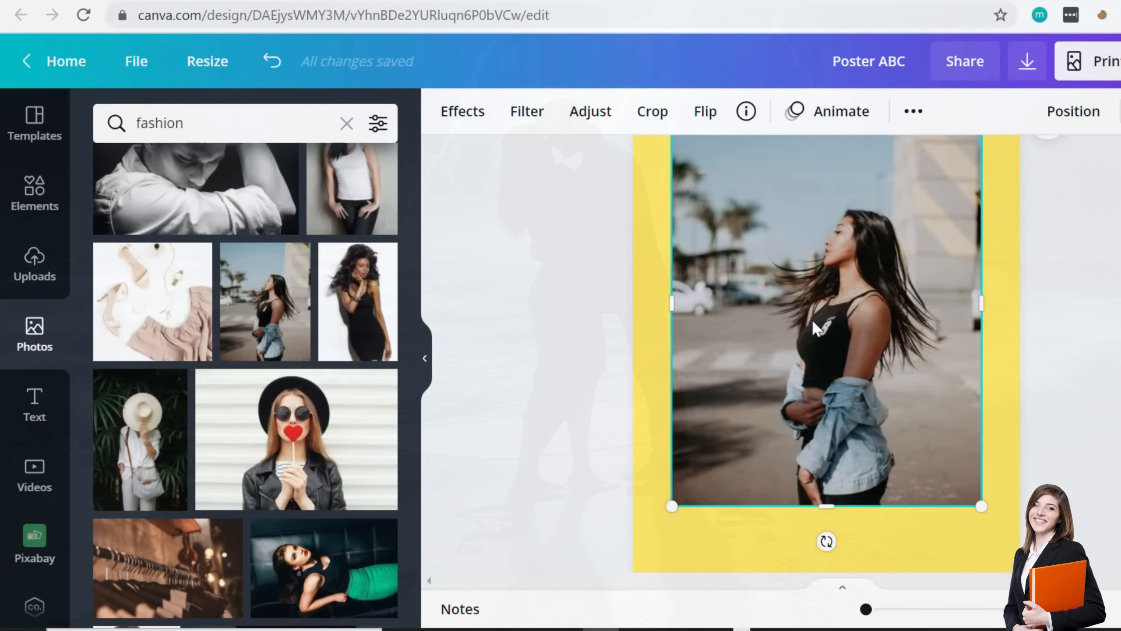
{"action": "left_click", "coordinate": [464, 115]}
{"action": "left_click", "coordinate": [229, 243]}
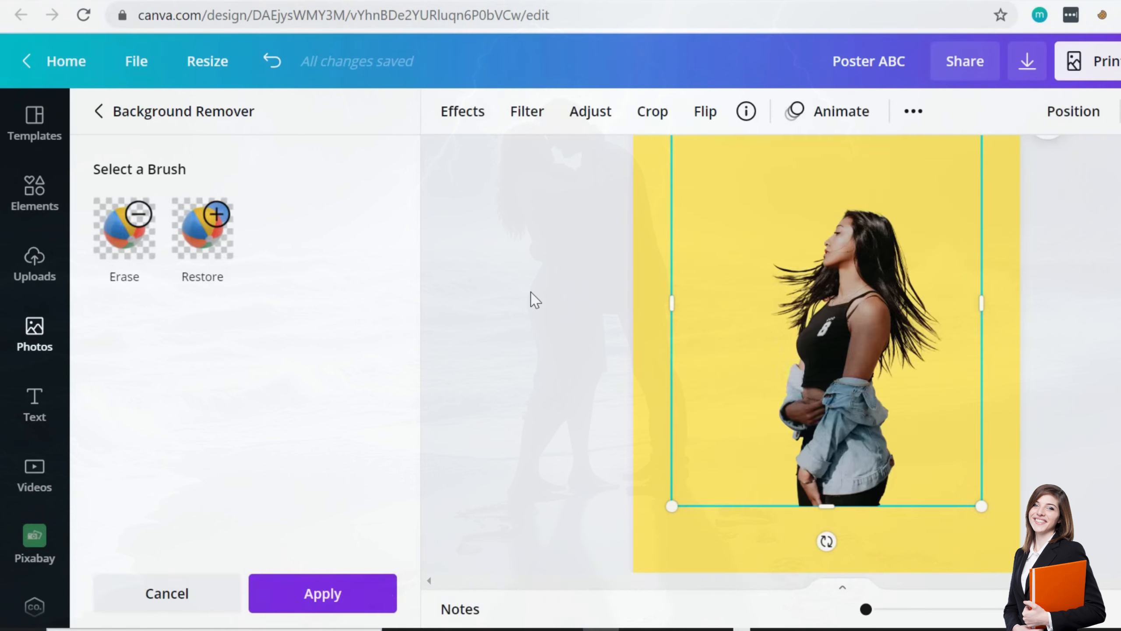
{"action": "left_click", "coordinate": [317, 597]}
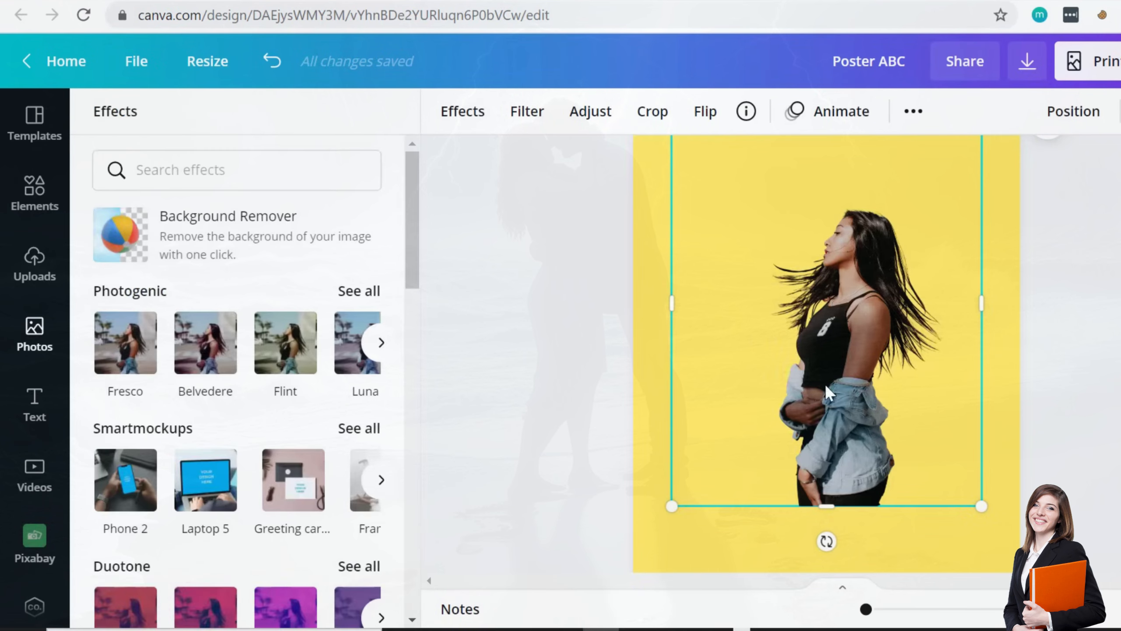
- Move the cutout of the woman with windblown hair slightly up and to the left on the new page
{"action": "scroll", "coordinate": [826, 383], "scroll_direction": "down", "scroll_amount": 2}
{"action": "scroll", "coordinate": [831, 358], "scroll_direction": "up", "scroll_amount": 4}
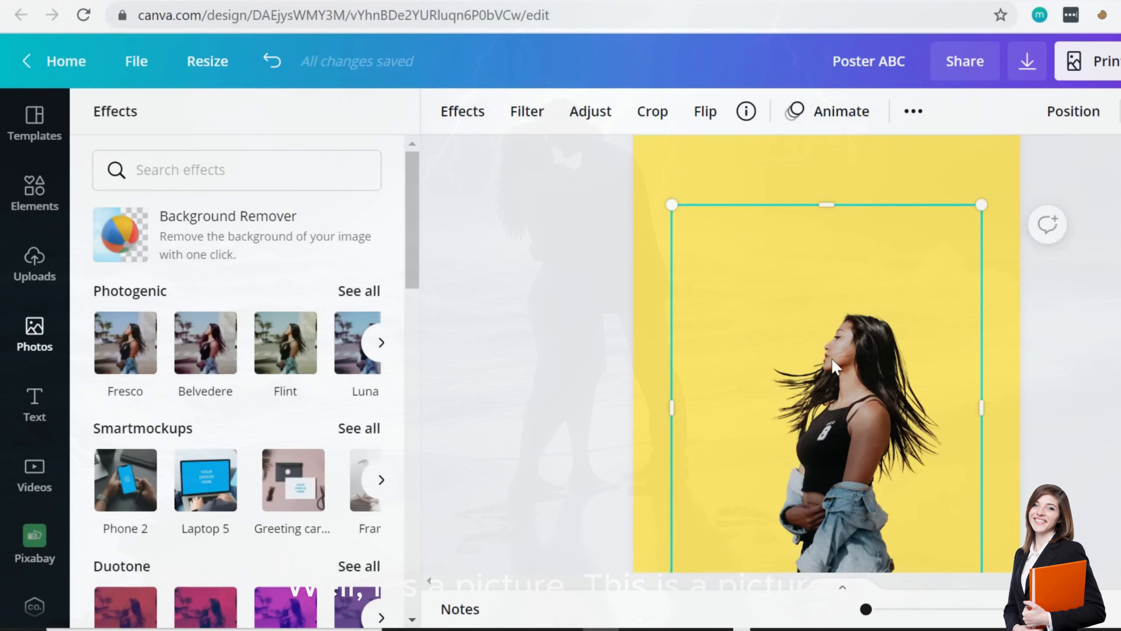
{"action": "left_click_drag", "start_coordinate": [849, 404], "coordinate": [837, 325]}
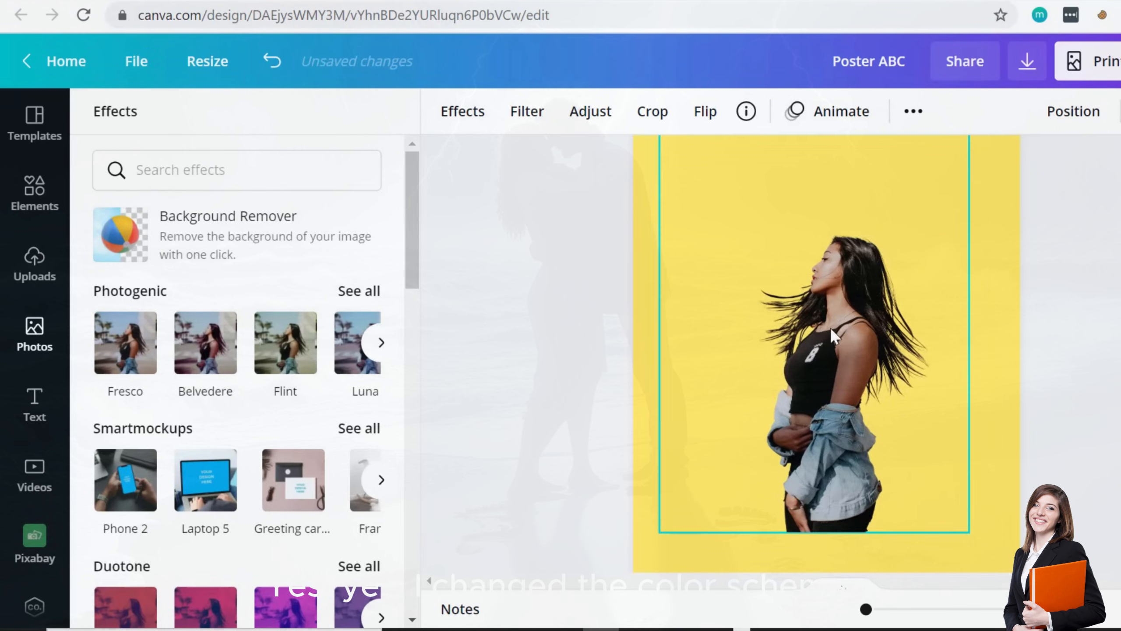
- Look through the effects for the woman's cutout and try the suggested Pixelate effect on it
{"action": "scroll", "coordinate": [194, 526], "scroll_direction": "down", "scroll_amount": 10}
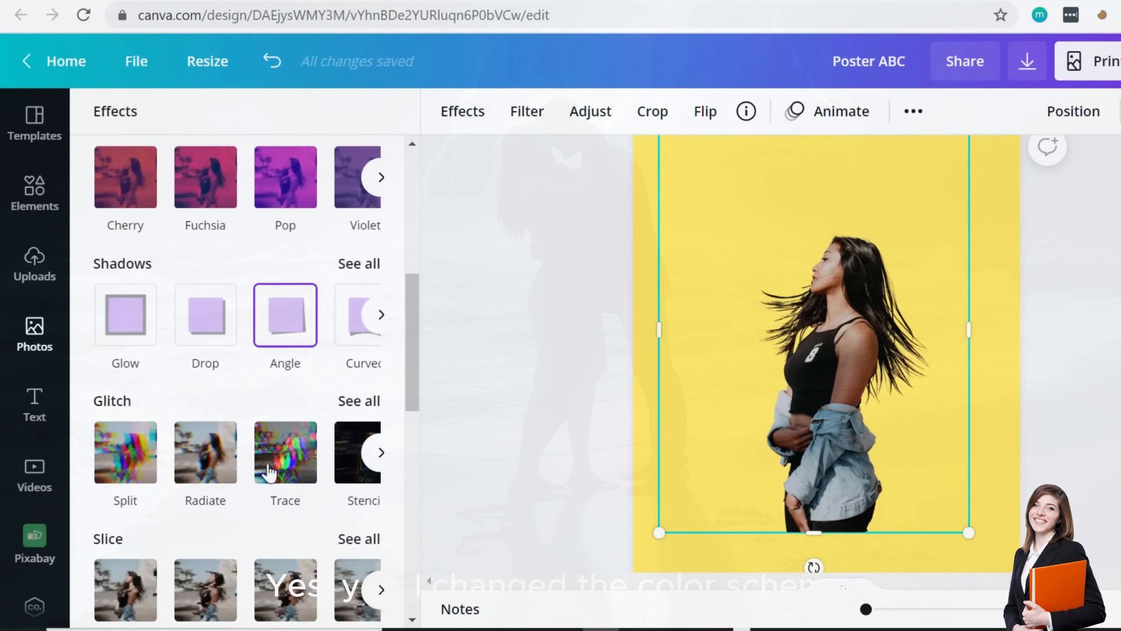
{"action": "scroll", "coordinate": [312, 413], "scroll_direction": "down", "scroll_amount": 5}
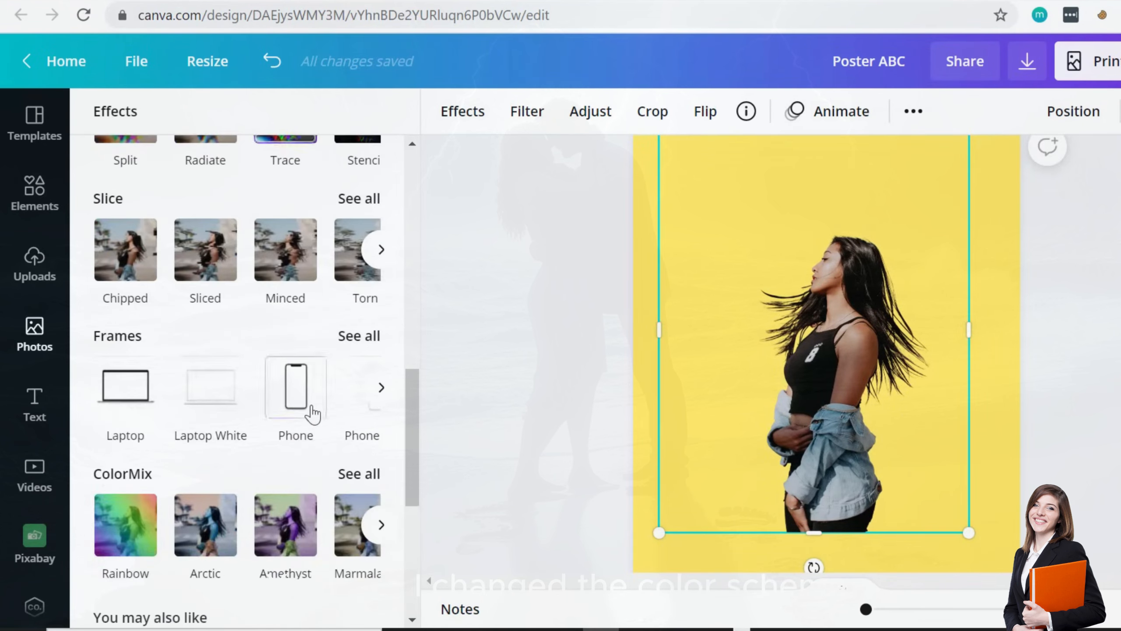
{"action": "scroll", "coordinate": [313, 413], "scroll_direction": "down", "scroll_amount": 5}
{"action": "left_click", "coordinate": [314, 413]}
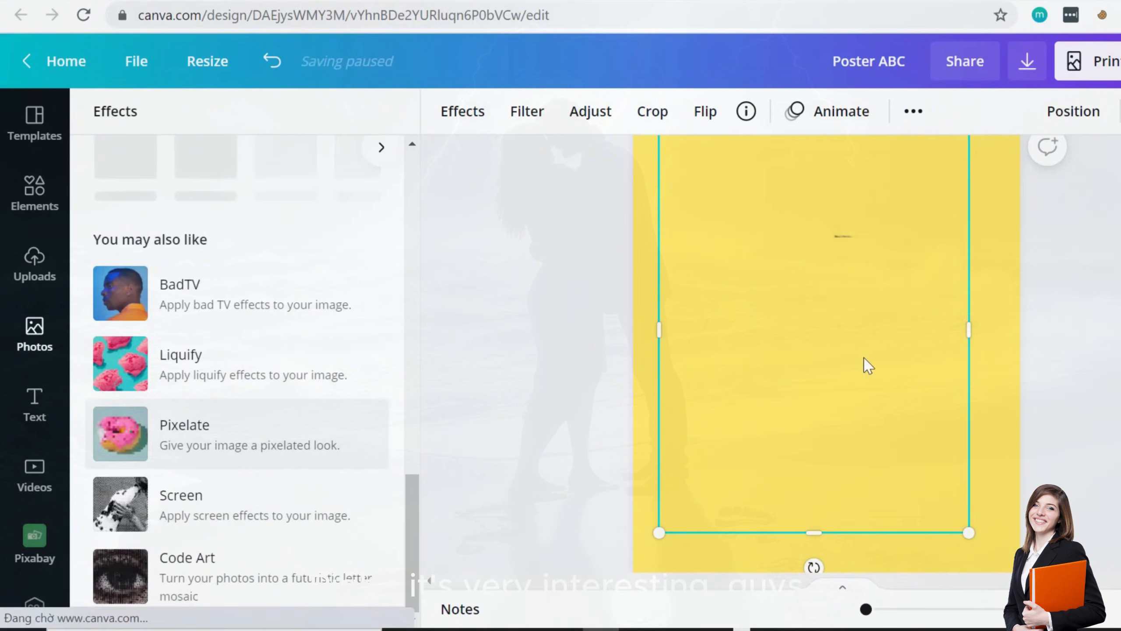
{"action": "left_click", "coordinate": [504, 304]}
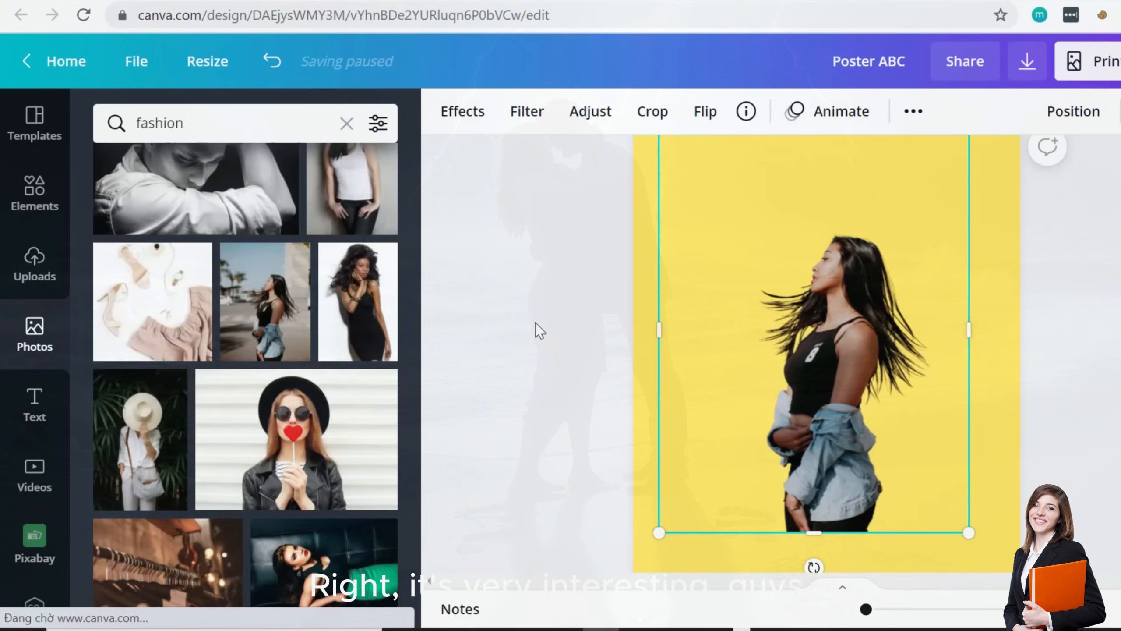
{"action": "left_click", "coordinate": [462, 331]}
- Review the poster pages from the new cutout page back up to page 1, comparing the photo effects on each
{"action": "left_click_drag", "start_coordinate": [790, 347], "coordinate": [809, 450]}
{"action": "scroll", "coordinate": [803, 339], "scroll_direction": "down", "scroll_amount": 3}
{"action": "scroll", "coordinate": [626, 408], "scroll_direction": "up", "scroll_amount": 15}
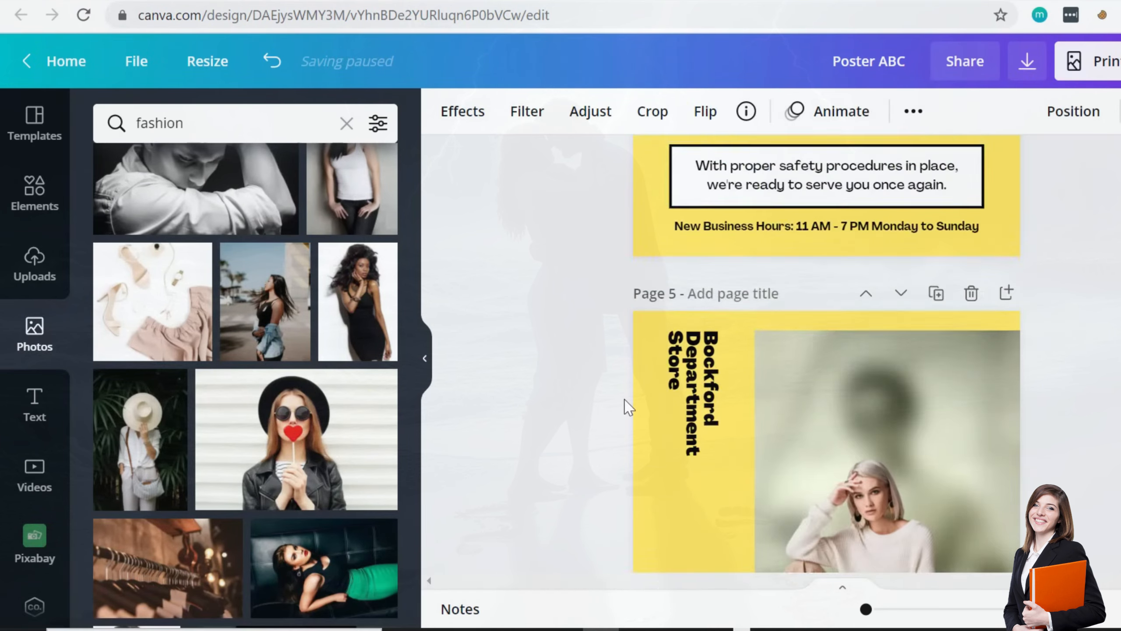
{"action": "scroll", "coordinate": [628, 406], "scroll_direction": "up", "scroll_amount": 10}
{"action": "scroll", "coordinate": [628, 405], "scroll_direction": "down", "scroll_amount": 8}
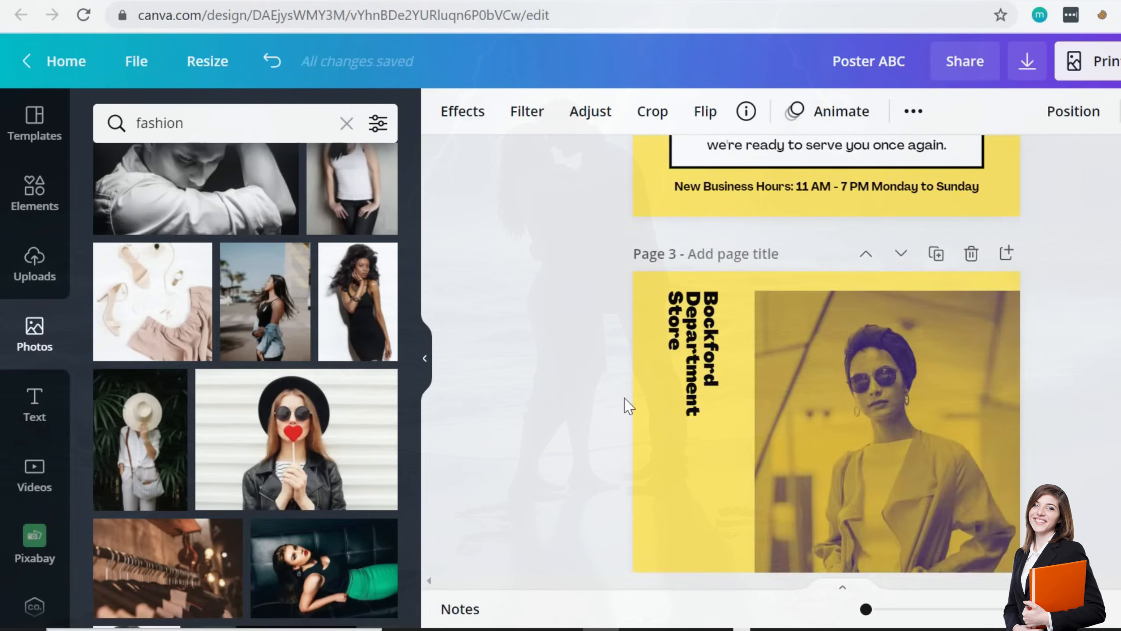
{"action": "scroll", "coordinate": [629, 405], "scroll_direction": "up", "scroll_amount": 3}
{"action": "scroll", "coordinate": [629, 405], "scroll_direction": "down", "scroll_amount": 5}
{"action": "scroll", "coordinate": [629, 405], "scroll_direction": "up", "scroll_amount": 5}
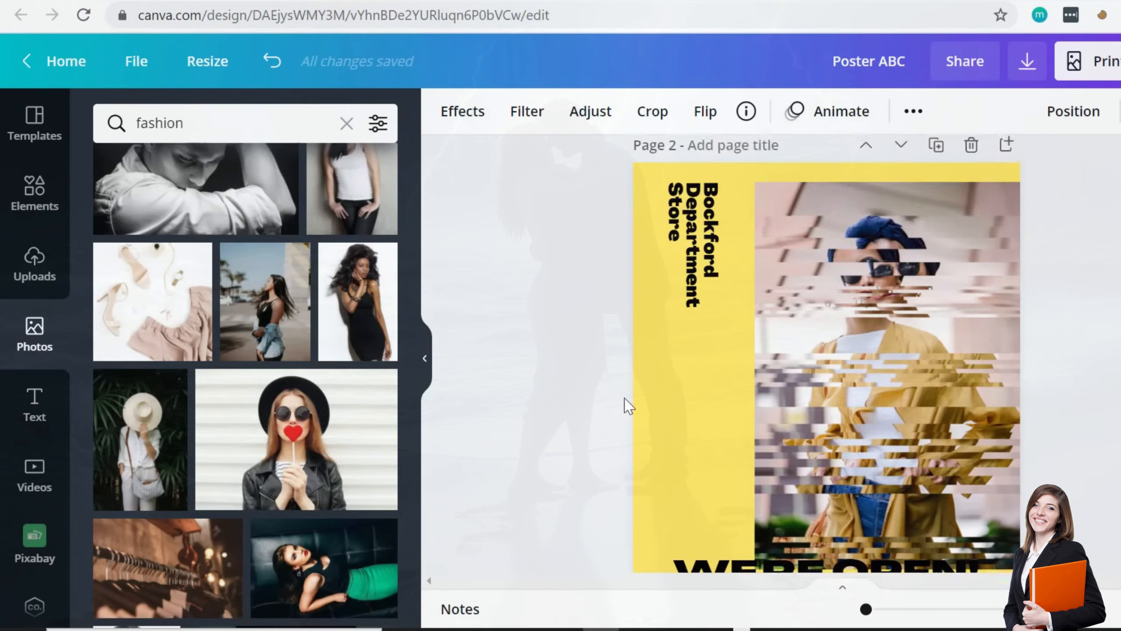
{"action": "scroll", "coordinate": [629, 405], "scroll_direction": "down", "scroll_amount": 1}
{"action": "scroll", "coordinate": [628, 405], "scroll_direction": "down", "scroll_amount": 5}
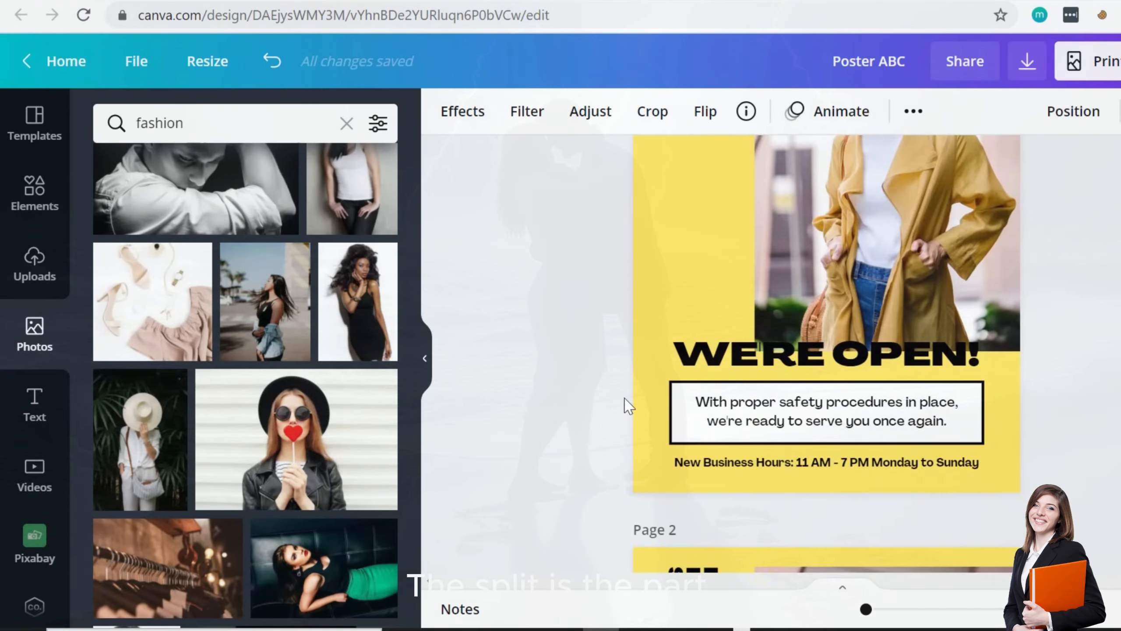
- Replace the main heading on page 1 with "BỘ SƯU TẬP"
{"action": "left_click", "coordinate": [767, 360]}
{"action": "left_click", "coordinate": [764, 358]}
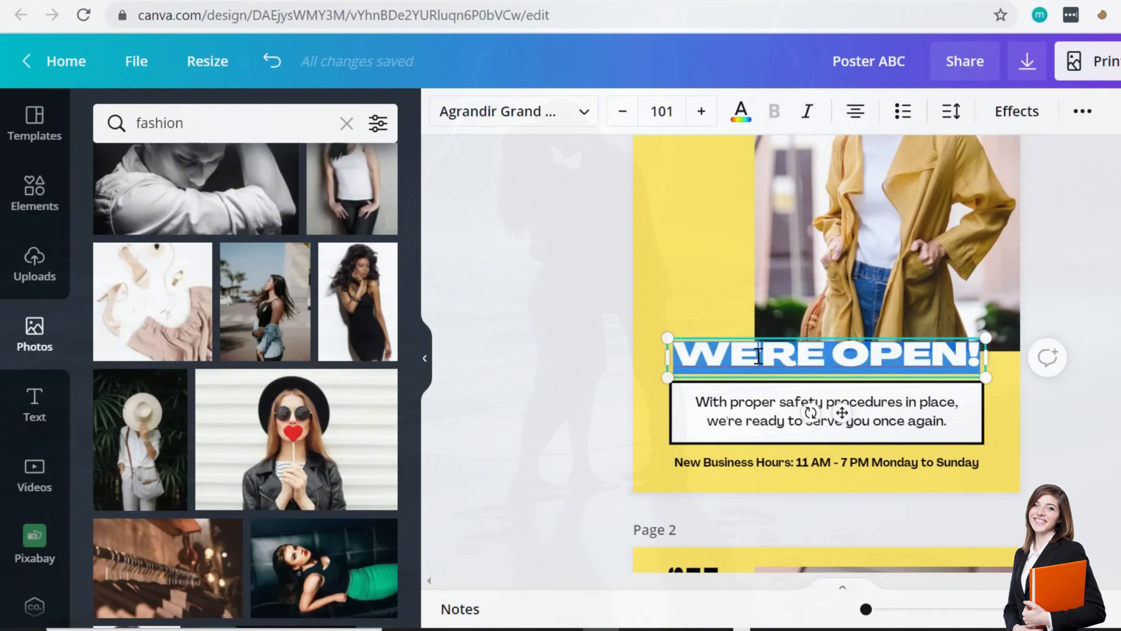
{"action": "type", "text": "B"}
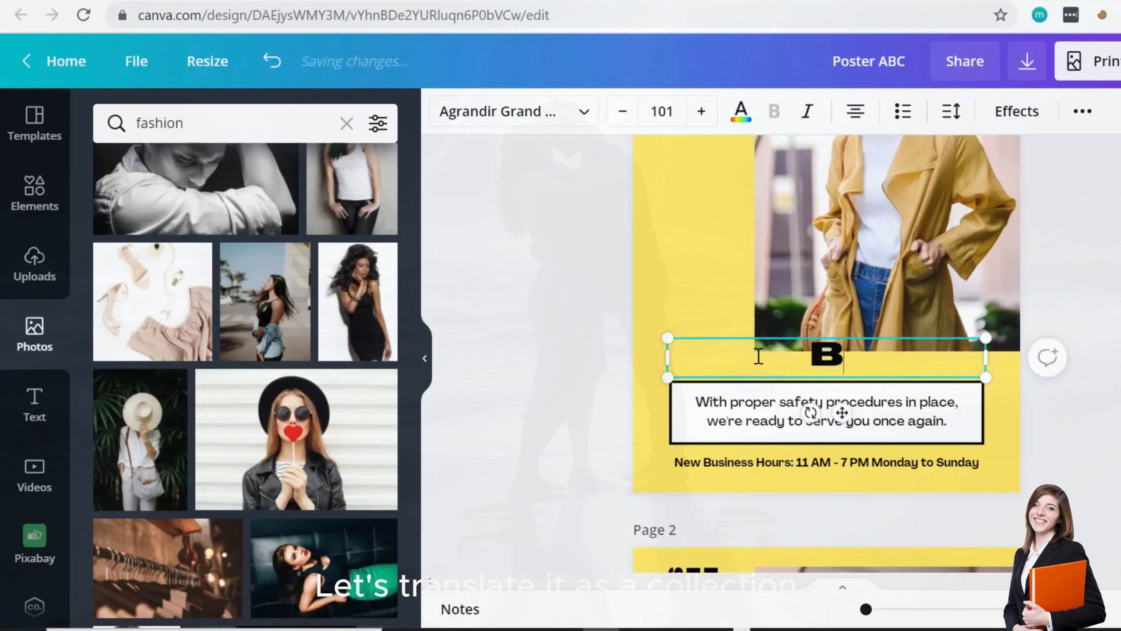
{"action": "type", "text": "Ộ SƯU"}
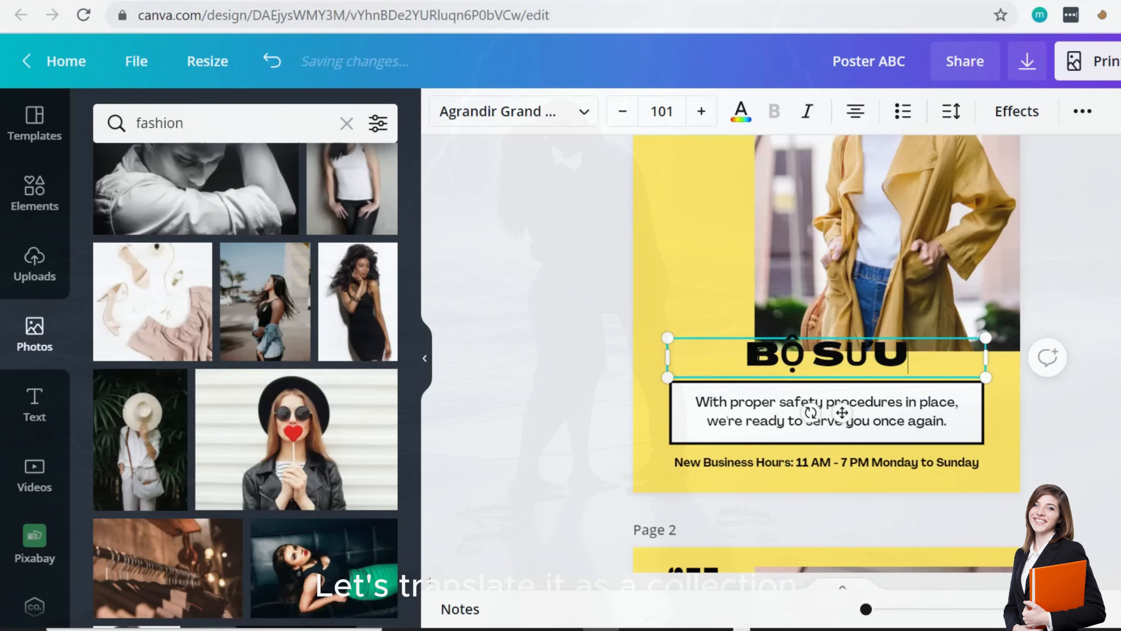
{"action": "type", "text": " TẬPj"}
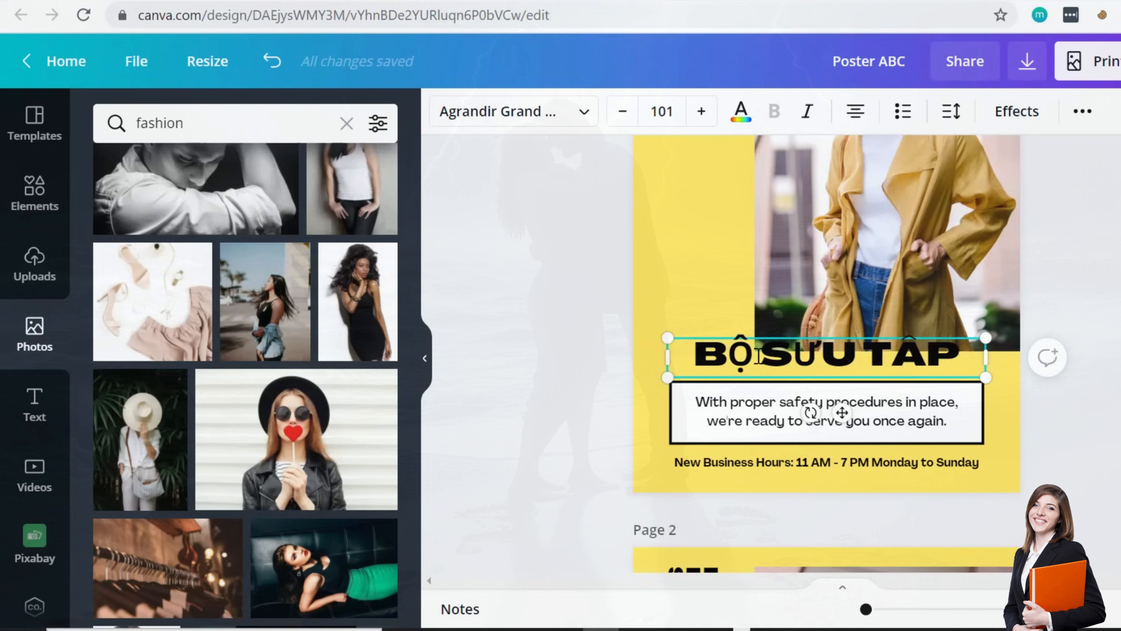
{"action": "key", "text": "ctrl+a"}
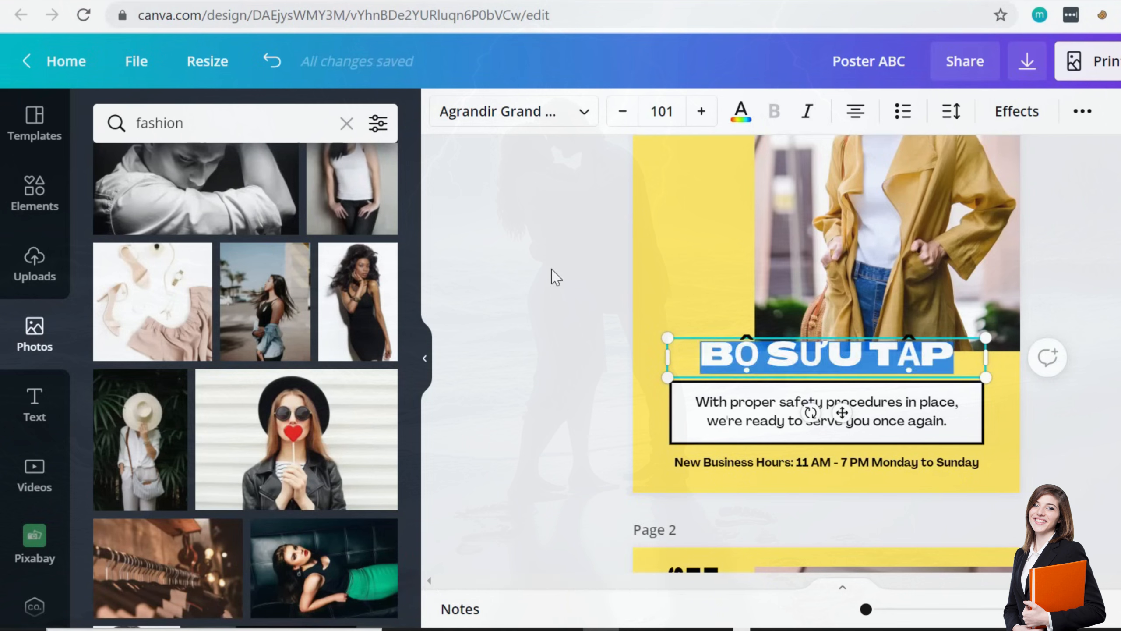
{"action": "left_click", "coordinate": [579, 289]}
- Browse the available fonts for the page 1 heading, try Agrandir Black and set it to Agrandir Medium
{"action": "left_click", "coordinate": [810, 355]}
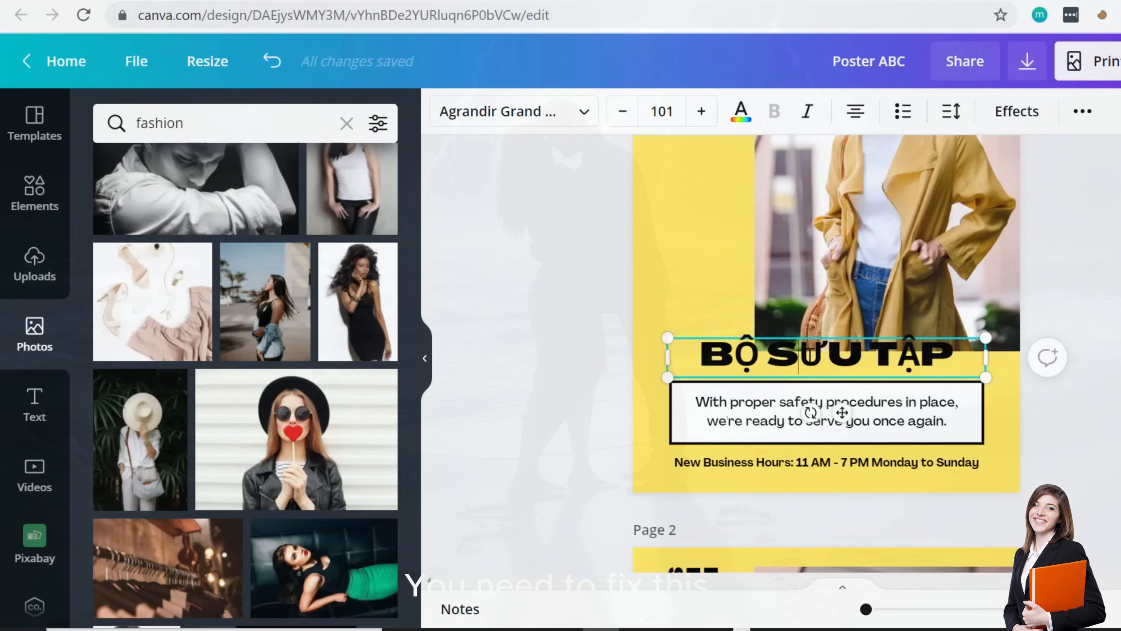
{"action": "key", "text": "ctrl+a"}
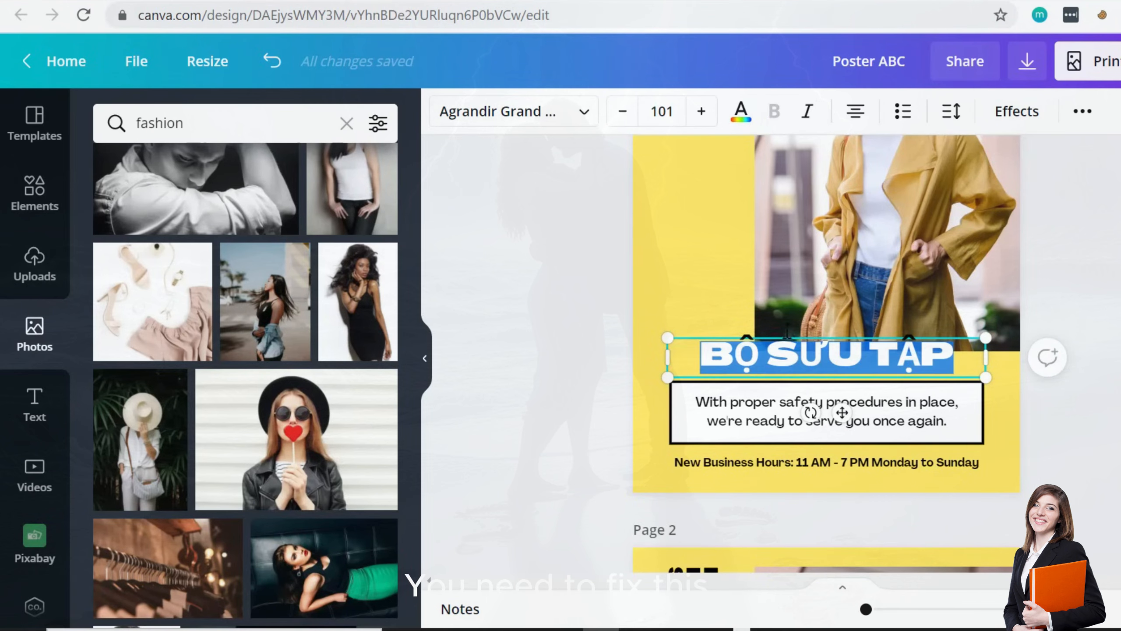
{"action": "left_click", "coordinate": [470, 119]}
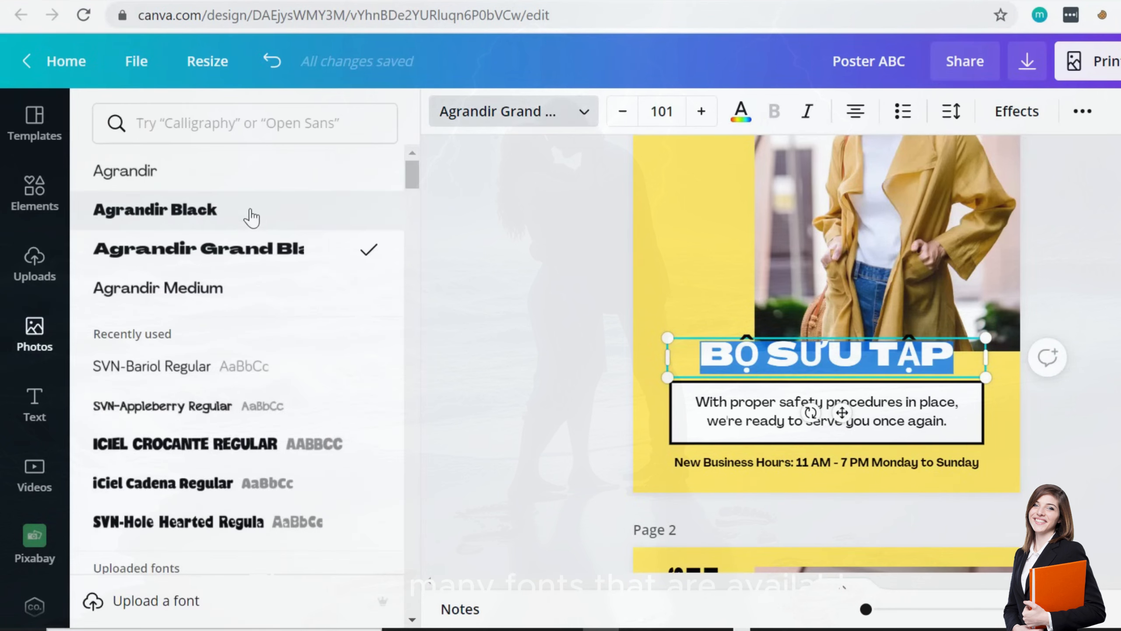
{"action": "scroll", "coordinate": [234, 304], "scroll_direction": "down", "scroll_amount": 15}
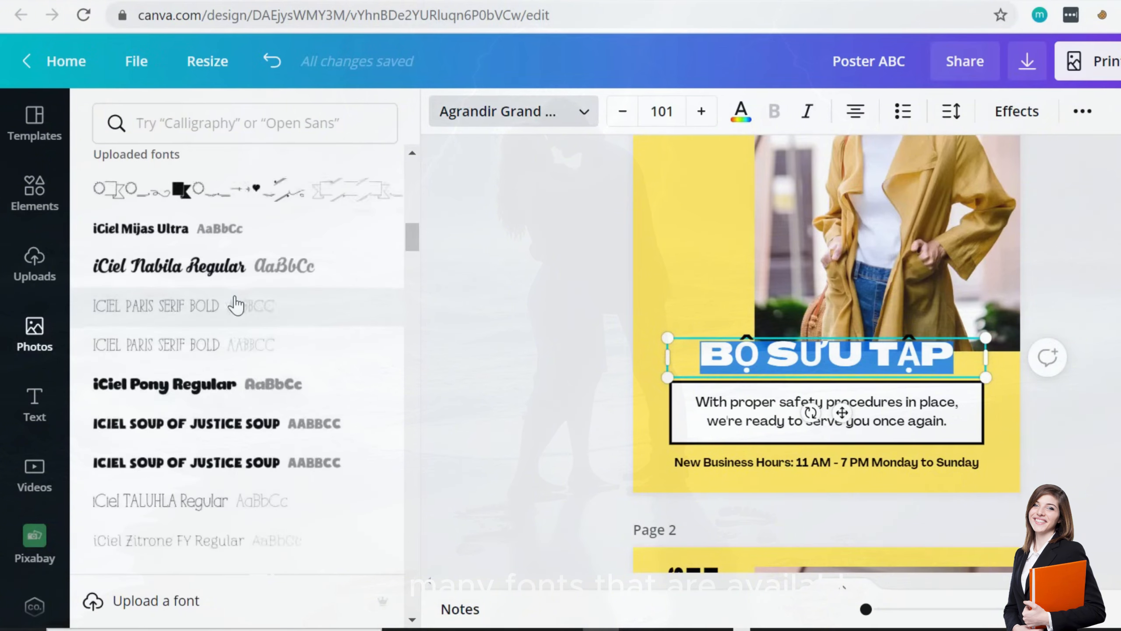
{"action": "scroll", "coordinate": [235, 305], "scroll_direction": "down", "scroll_amount": 20}
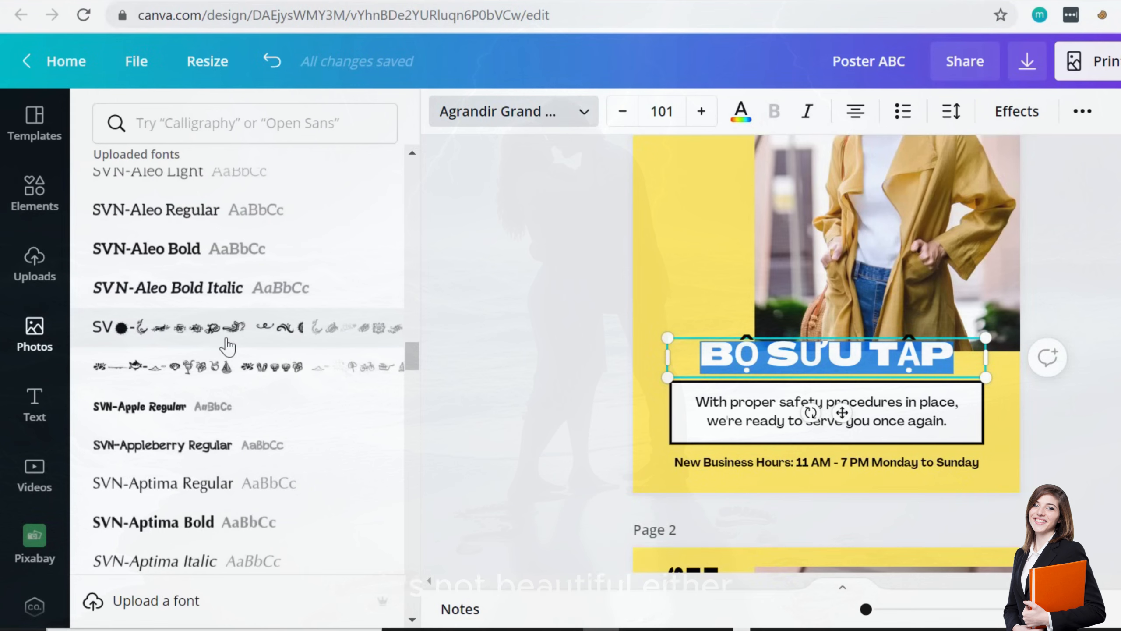
{"action": "left_click_drag", "start_coordinate": [415, 360], "coordinate": [405, 163]}
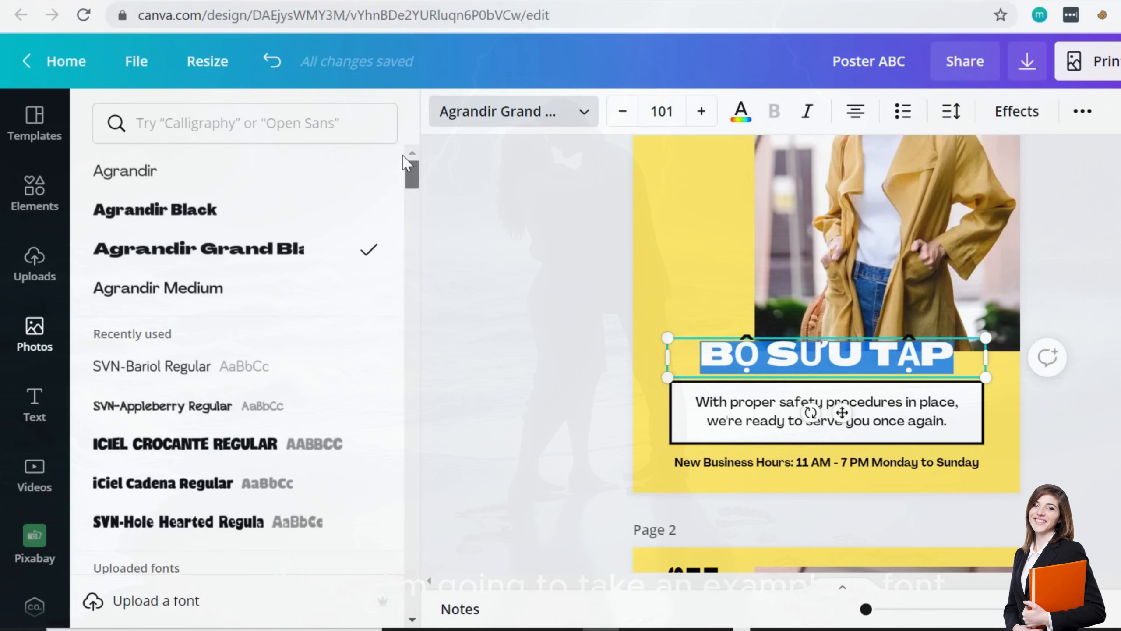
{"action": "left_click", "coordinate": [174, 213]}
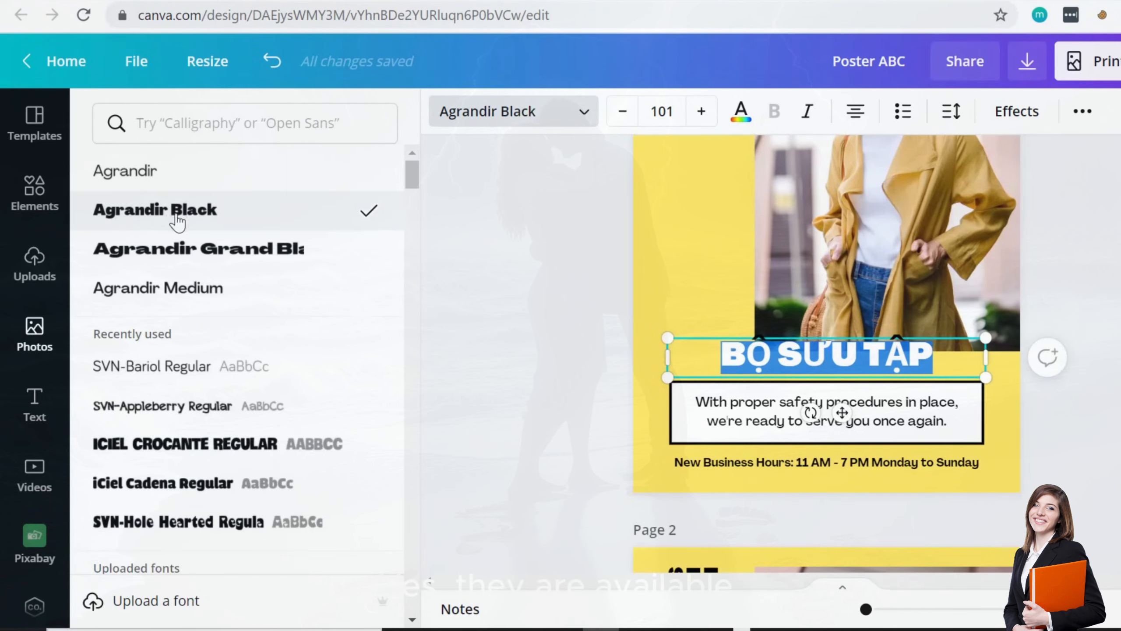
{"action": "left_click", "coordinate": [146, 293]}
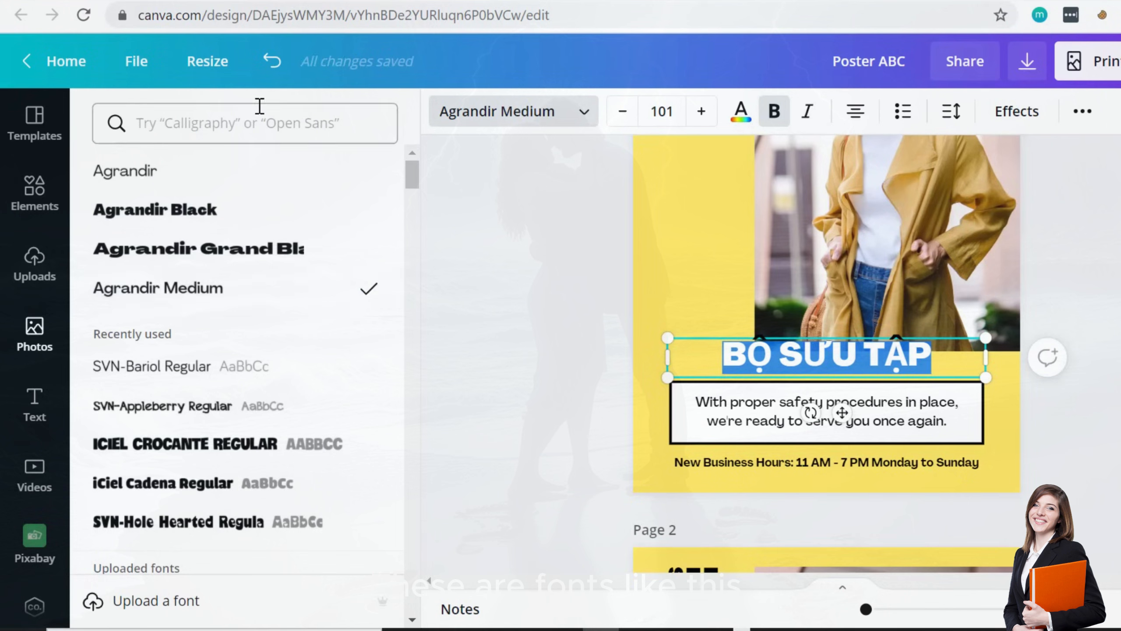
- Search the fonts for "ROBOTO" and set the page 1 heading "BỘ SƯU TẬP" to Roboto
{"action": "left_click", "coordinate": [227, 124]}
{"action": "type", "text": "TO"}
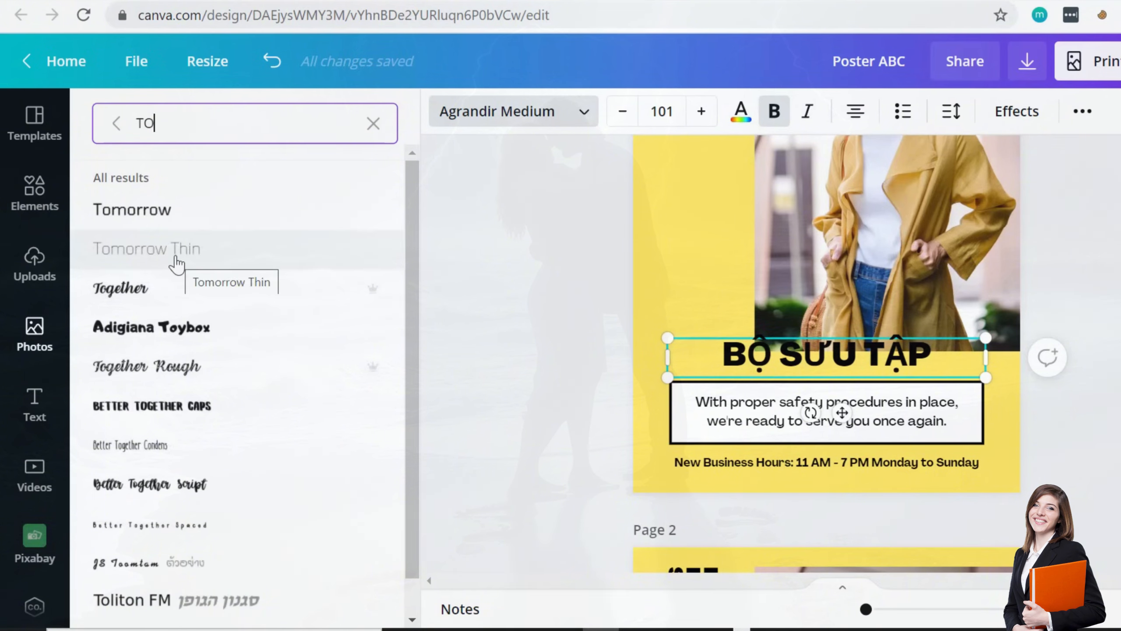
{"action": "key", "text": "BackSpace"}
{"action": "key", "text": "BackSpace"}
{"action": "type", "text": "ROBOT"}
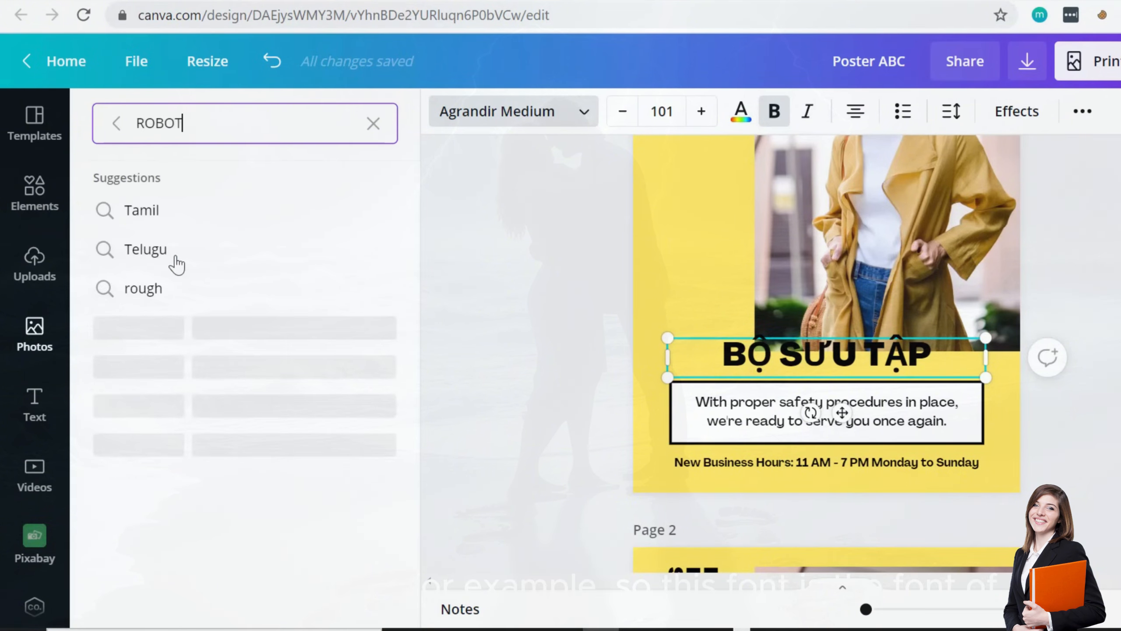
{"action": "type", "text": "O"}
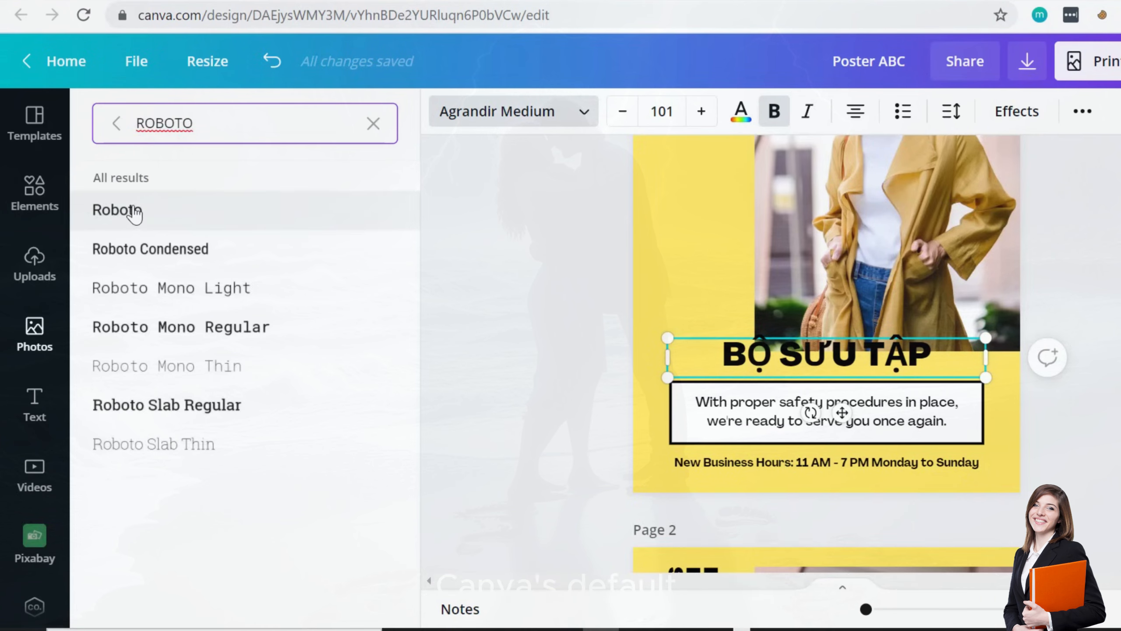
{"action": "left_click", "coordinate": [134, 214]}
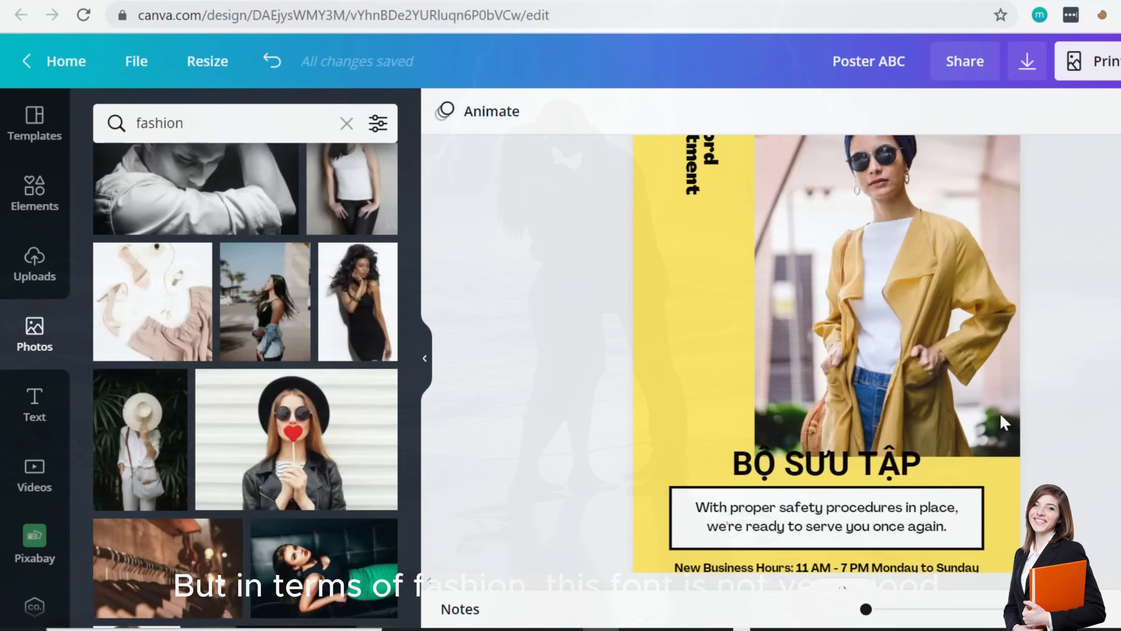
- Clear the font search and set the page 1 heading to the recently used iCiel Crocante Regular font
{"action": "left_click", "coordinate": [827, 462]}
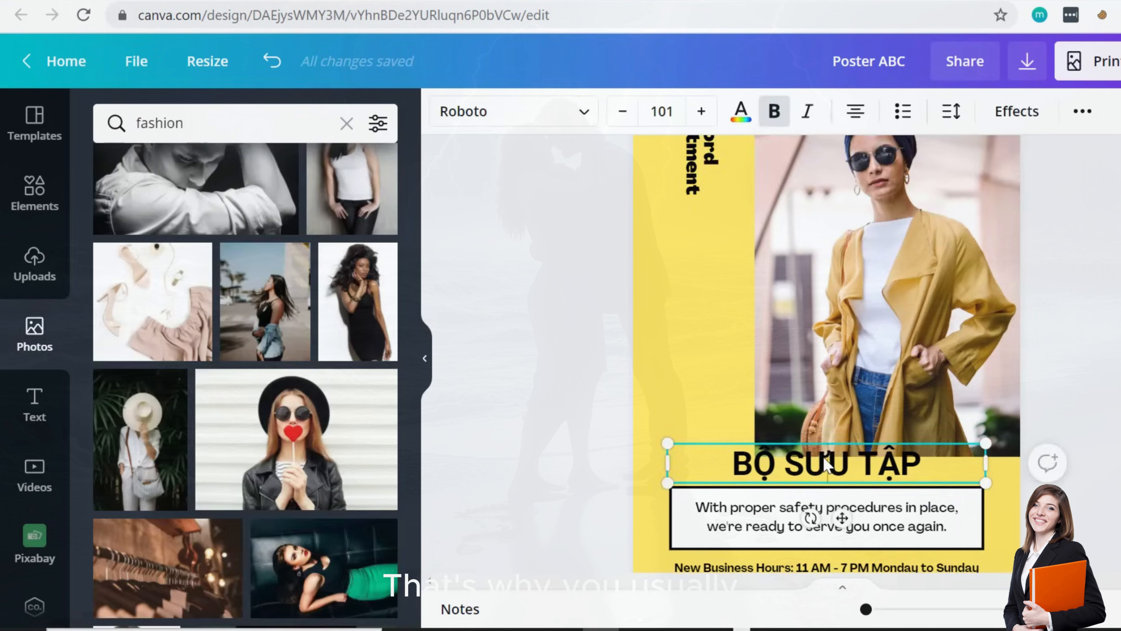
{"action": "double_click", "coordinate": [827, 461]}
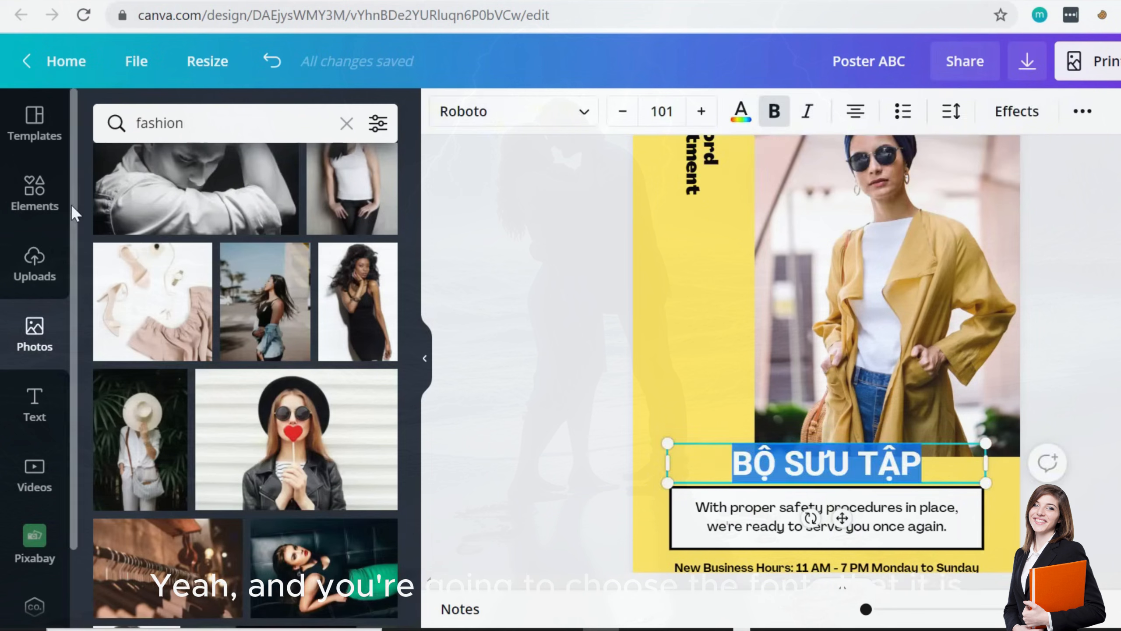
{"action": "left_click", "coordinate": [534, 117]}
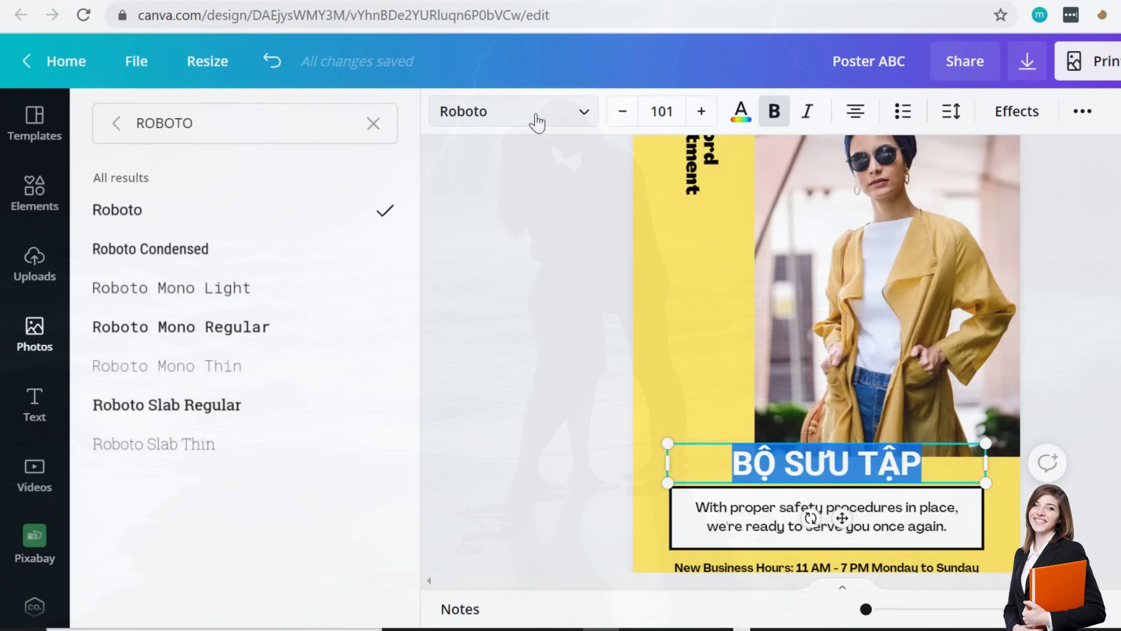
{"action": "left_click", "coordinate": [375, 128]}
{"action": "scroll", "coordinate": [268, 285], "scroll_direction": "down", "scroll_amount": 1}
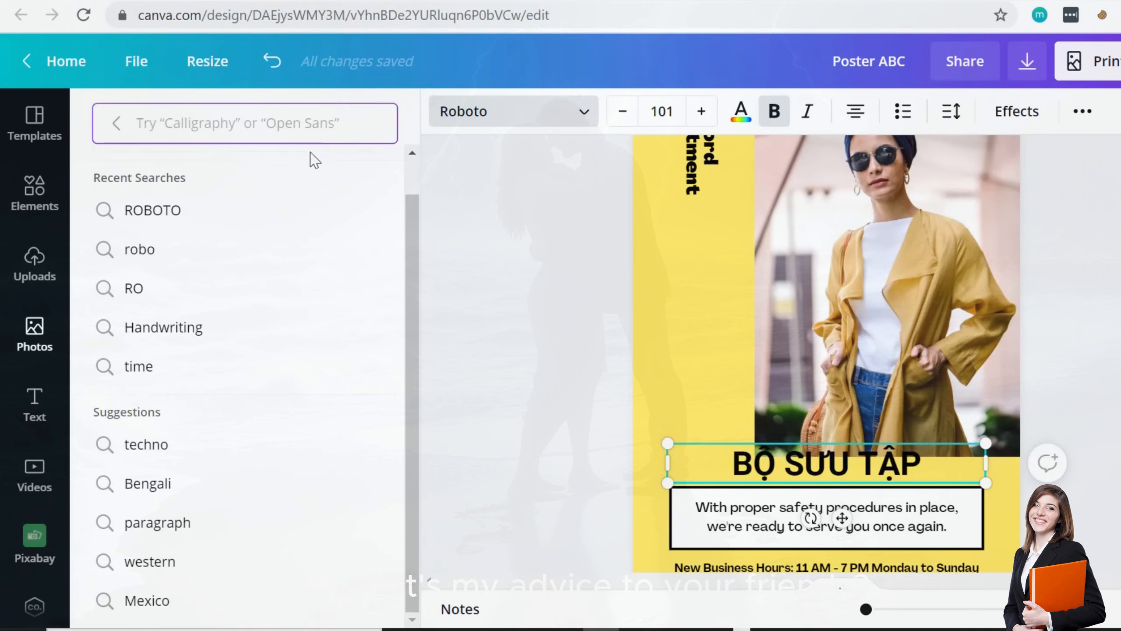
{"action": "left_click", "coordinate": [110, 128]}
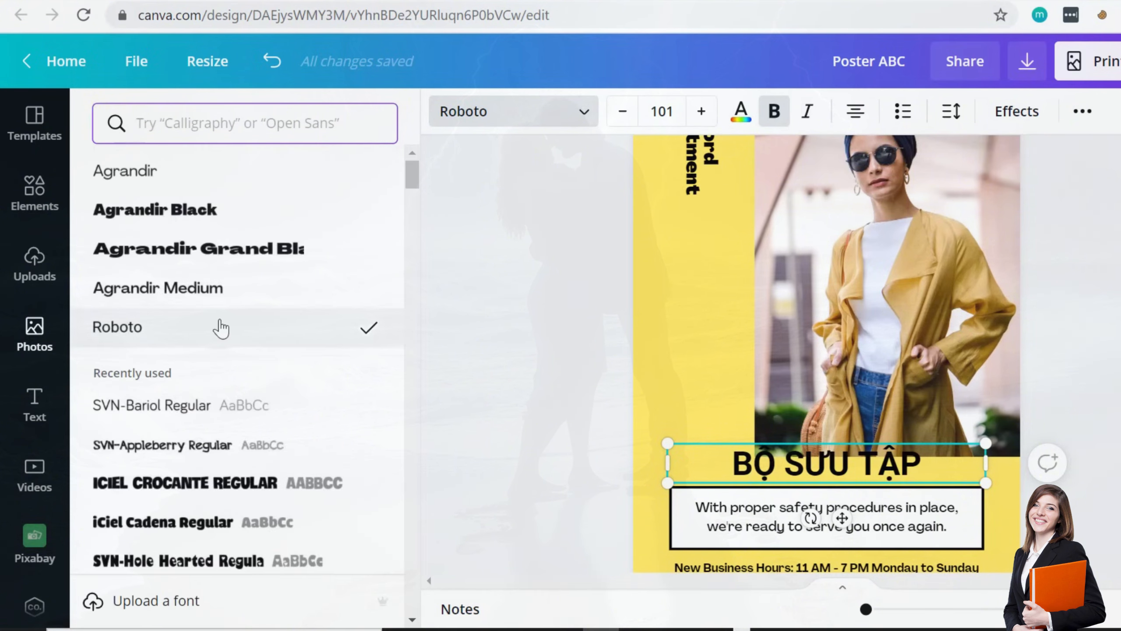
{"action": "scroll", "coordinate": [220, 325], "scroll_direction": "down", "scroll_amount": 4}
{"action": "left_click", "coordinate": [205, 290]}
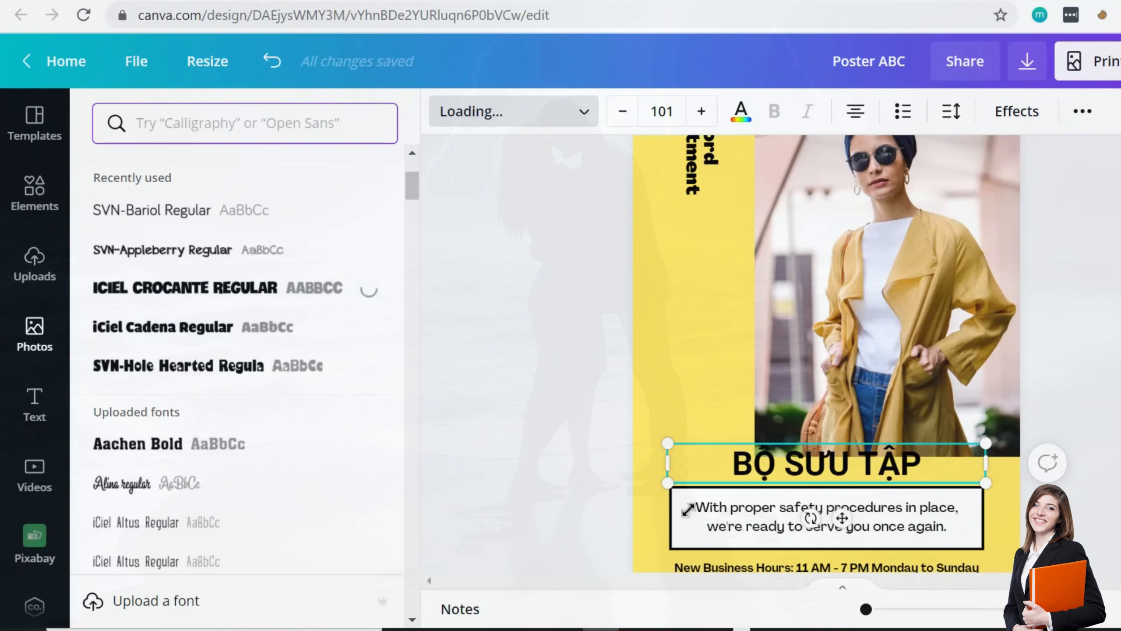
{"action": "left_click", "coordinate": [807, 464]}
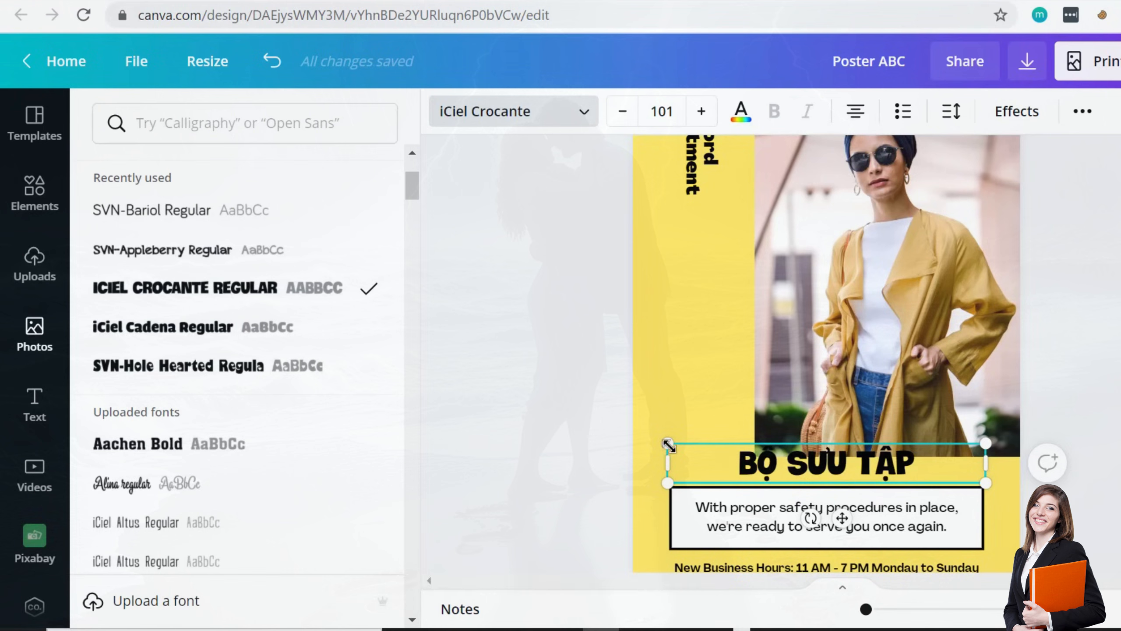
- Enlarge the page 1 heading to font size 139 and shift it slightly to the right
{"action": "left_click_drag", "start_coordinate": [668, 446], "coordinate": [589, 433]}
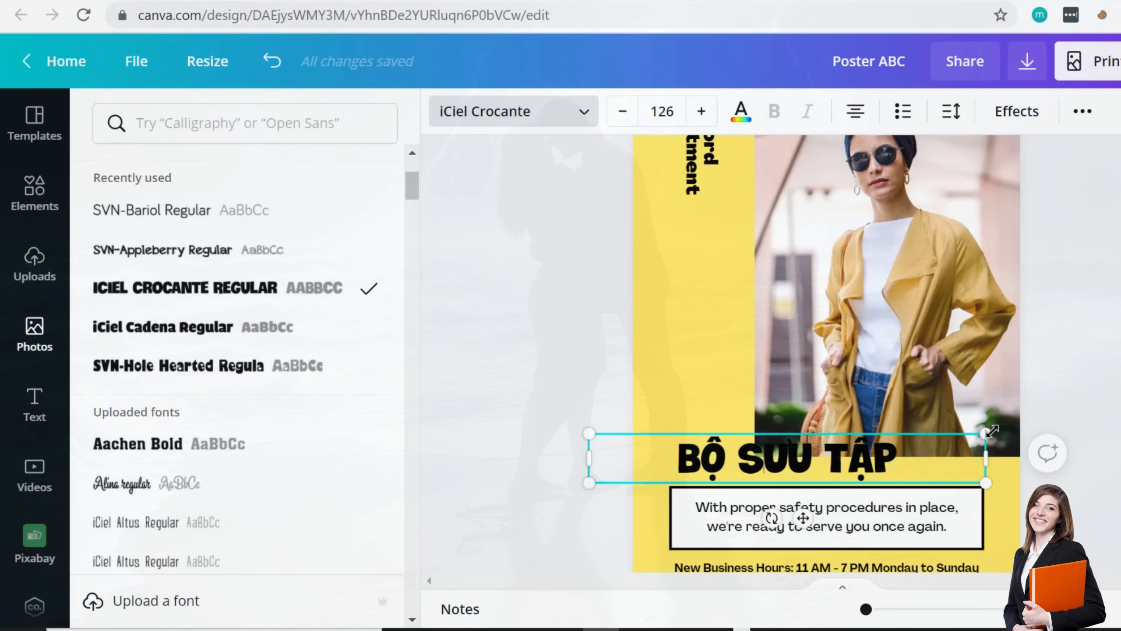
{"action": "left_click_drag", "start_coordinate": [993, 430], "coordinate": [1023, 427]}
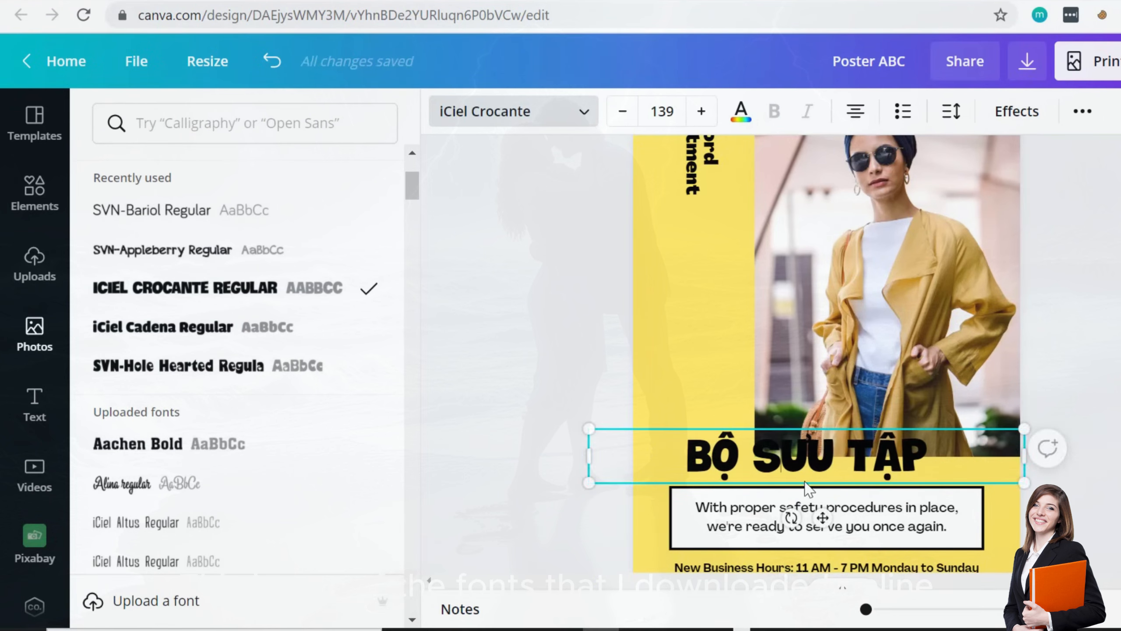
{"action": "left_click", "coordinate": [656, 461]}
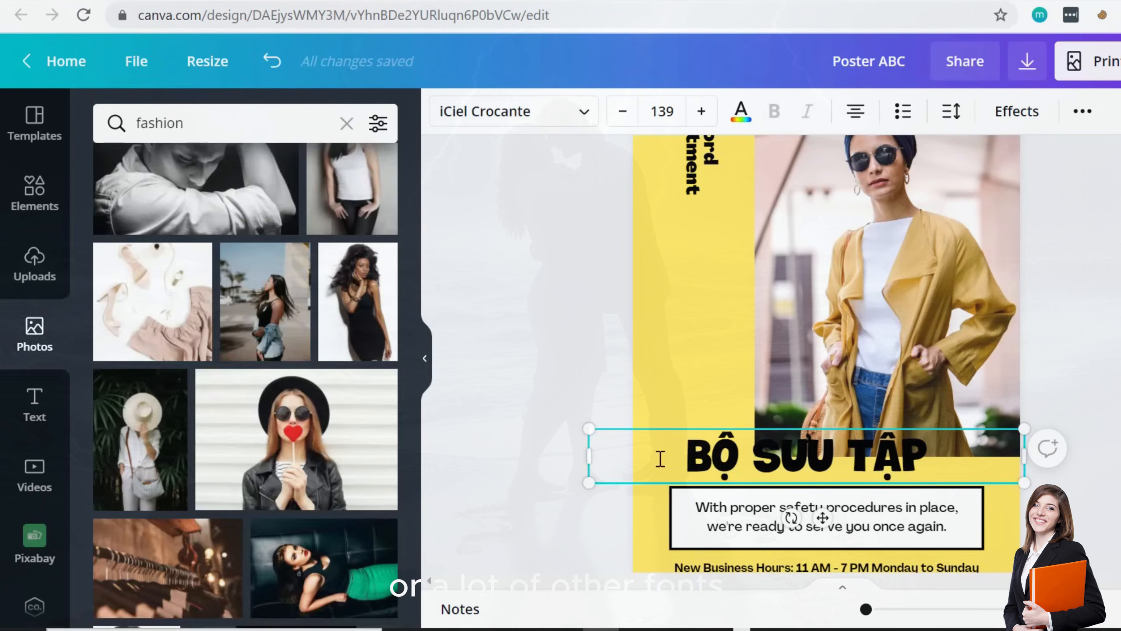
{"action": "left_click", "coordinate": [521, 396]}
{"action": "left_click", "coordinate": [714, 453]}
{"action": "left_click_drag", "start_coordinate": [713, 459], "coordinate": [733, 458]}
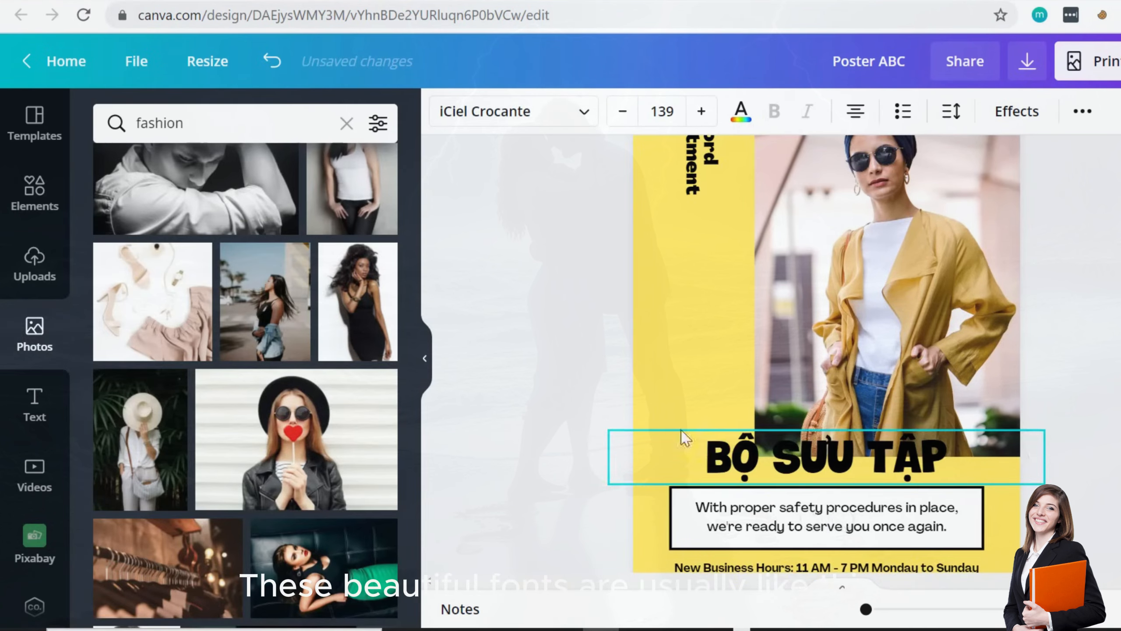
- Browse the uploaded fonts and try MTD Himalaya Sans Serif and MTD Shodo Gothic Regular on the page 1 heading
{"action": "left_click", "coordinate": [551, 115]}
{"action": "scroll", "coordinate": [274, 404], "scroll_direction": "down", "scroll_amount": 5}
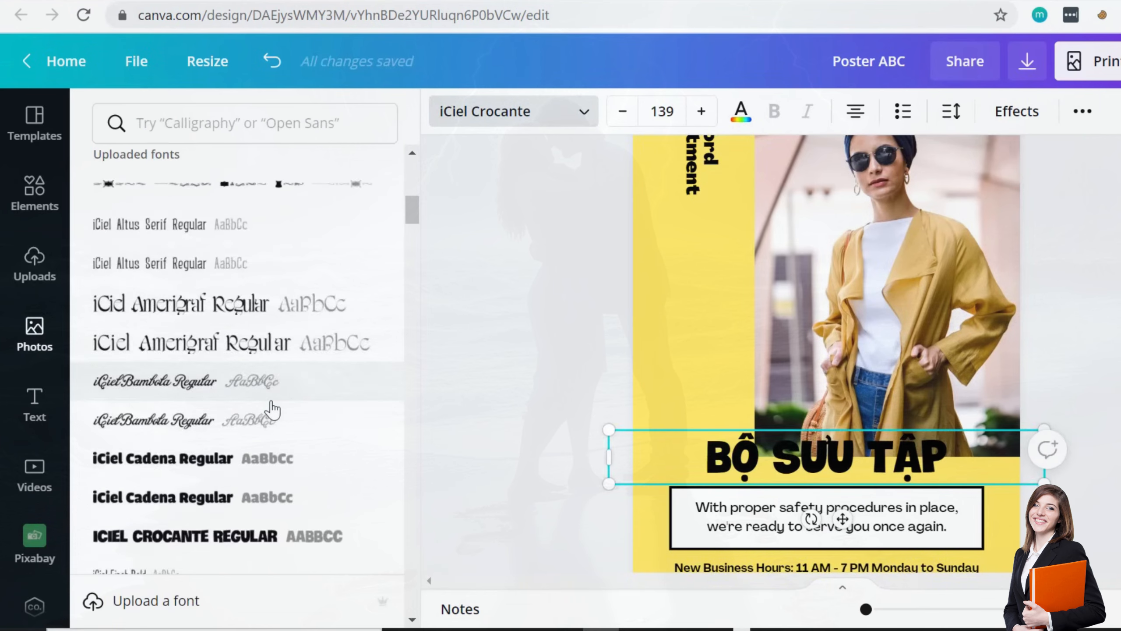
{"action": "scroll", "coordinate": [136, 309], "scroll_direction": "up", "scroll_amount": 1}
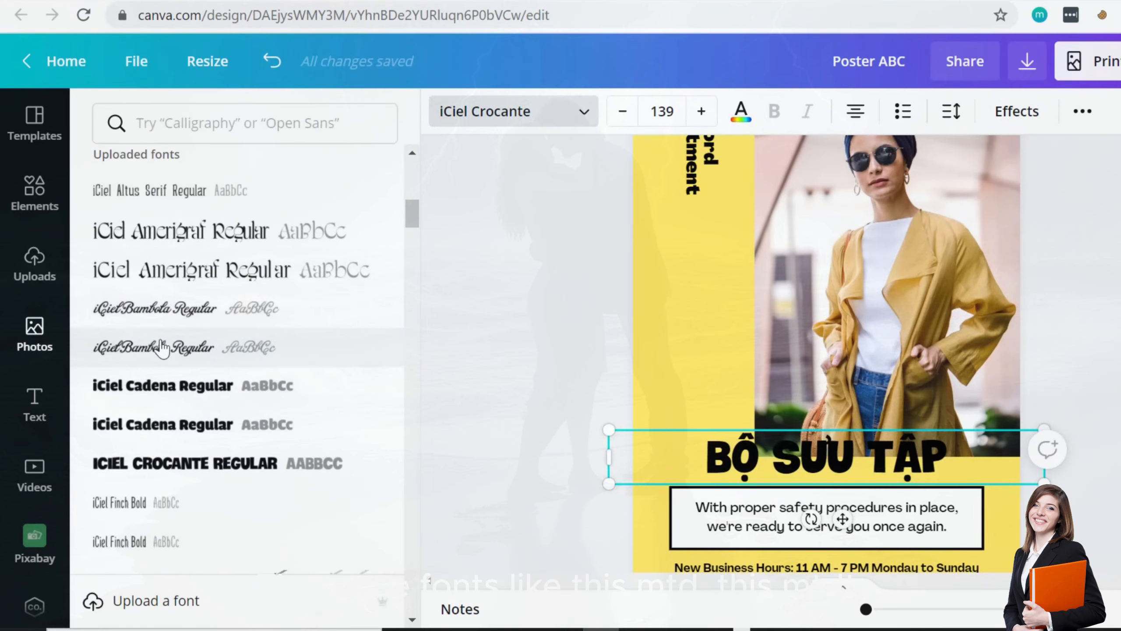
{"action": "scroll", "coordinate": [168, 349], "scroll_direction": "down", "scroll_amount": 15}
{"action": "scroll", "coordinate": [181, 368], "scroll_direction": "down", "scroll_amount": 6}
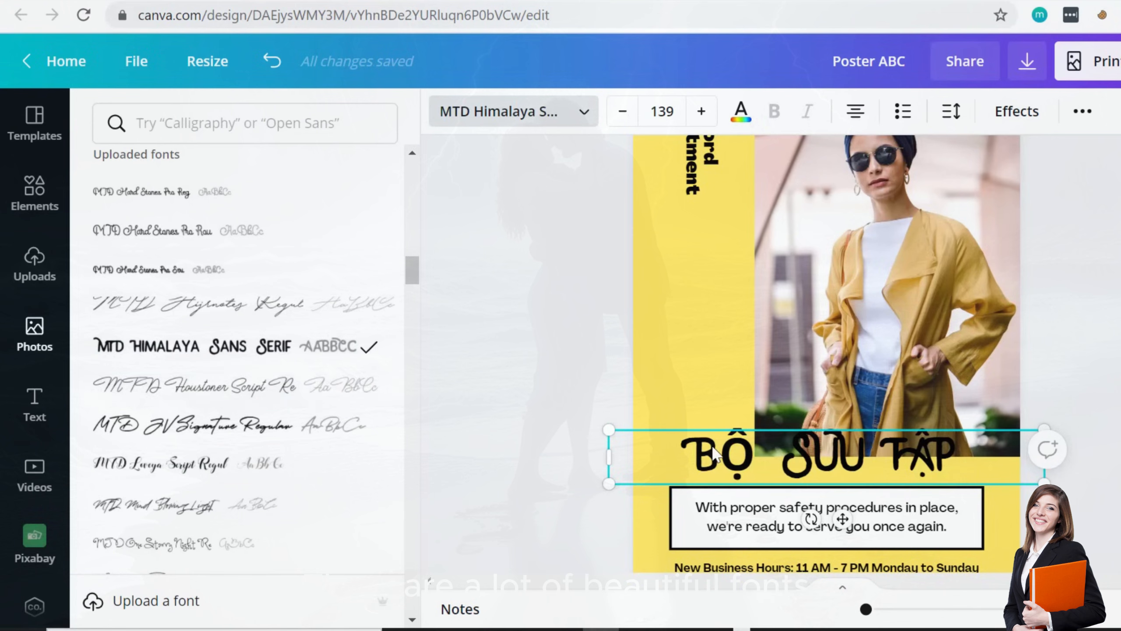
{"action": "scroll", "coordinate": [188, 362], "scroll_direction": "down", "scroll_amount": 15}
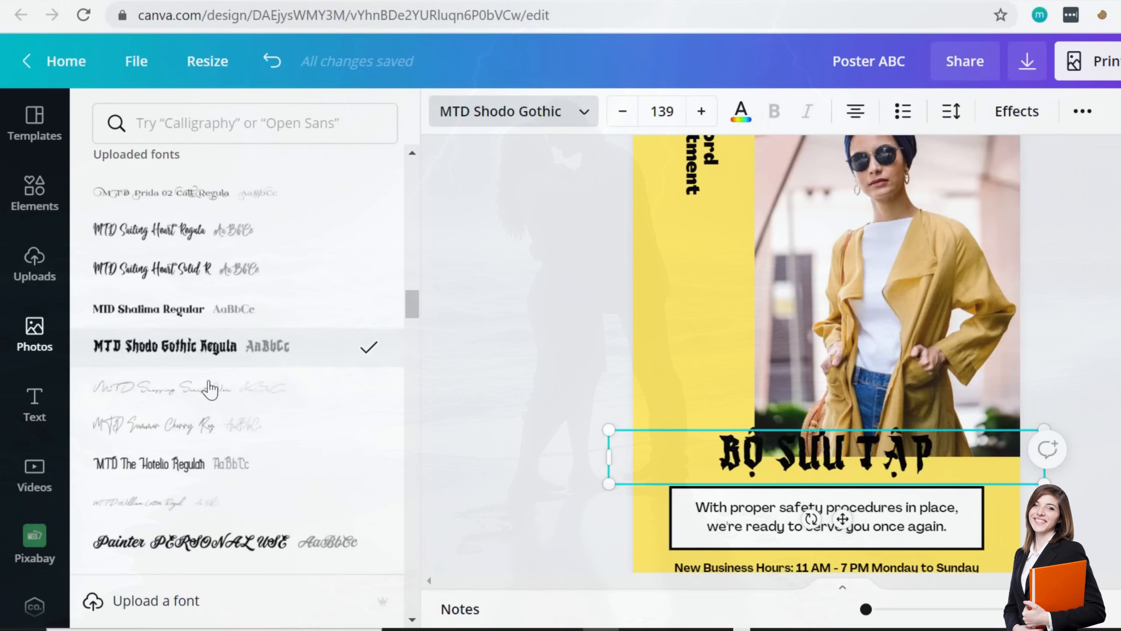
- Look further through the uploaded SVN fonts and set the page 1 heading to SVN-Batman Forever
{"action": "scroll", "coordinate": [217, 397], "scroll_direction": "down", "scroll_amount": 8}
{"action": "scroll", "coordinate": [233, 504], "scroll_direction": "down", "scroll_amount": 5}
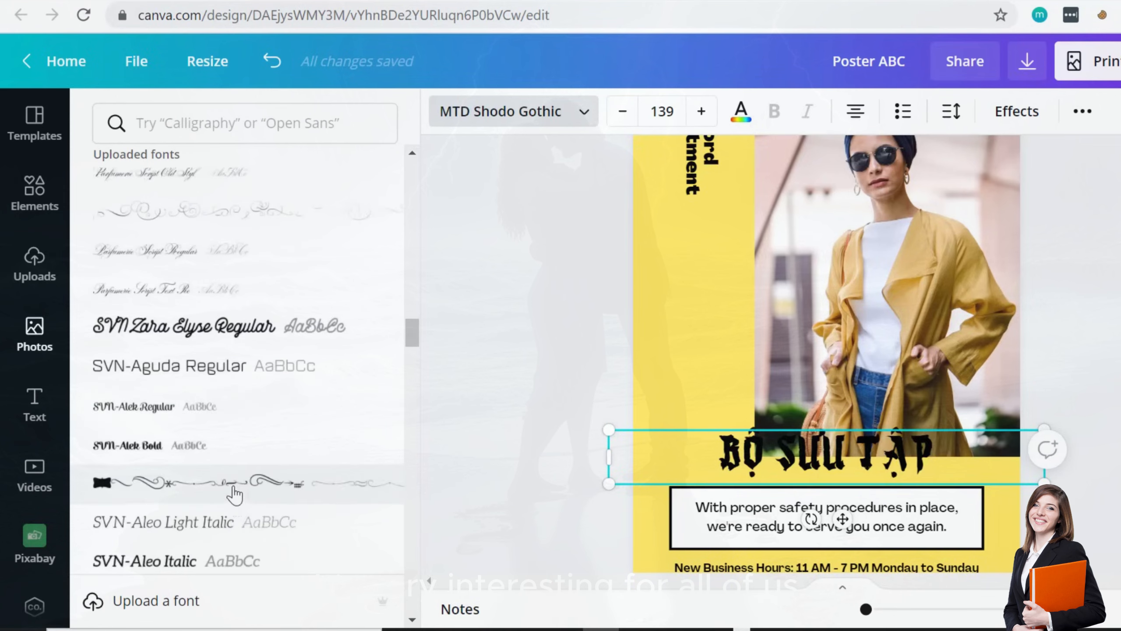
{"action": "scroll", "coordinate": [235, 493], "scroll_direction": "down", "scroll_amount": 6}
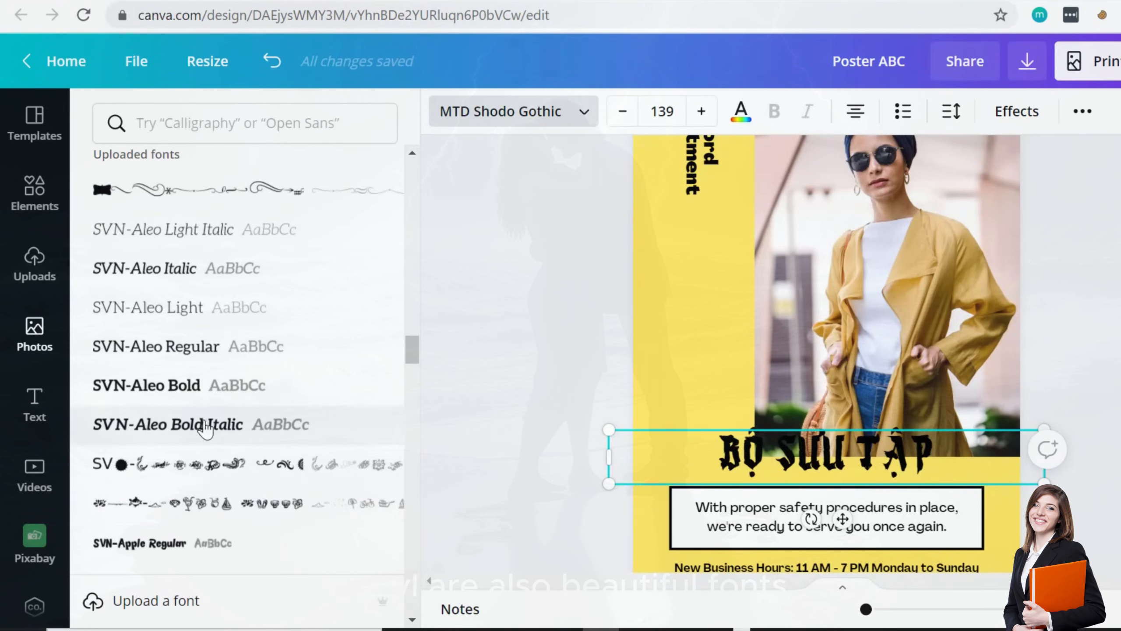
{"action": "scroll", "coordinate": [206, 428], "scroll_direction": "down", "scroll_amount": 12}
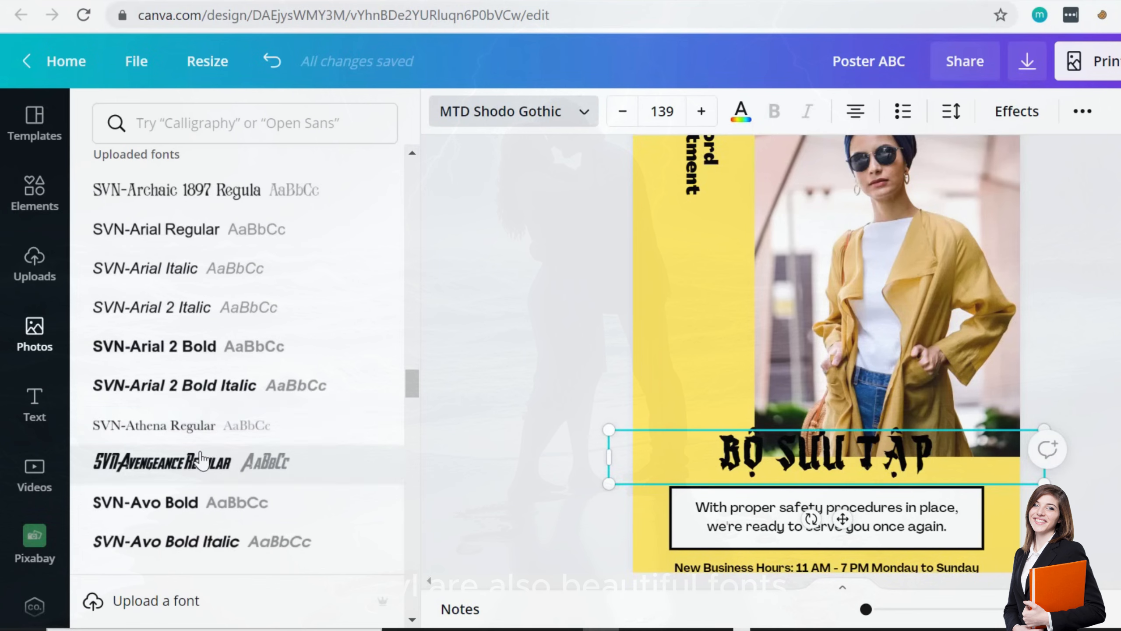
{"action": "scroll", "coordinate": [204, 461], "scroll_direction": "down", "scroll_amount": 10}
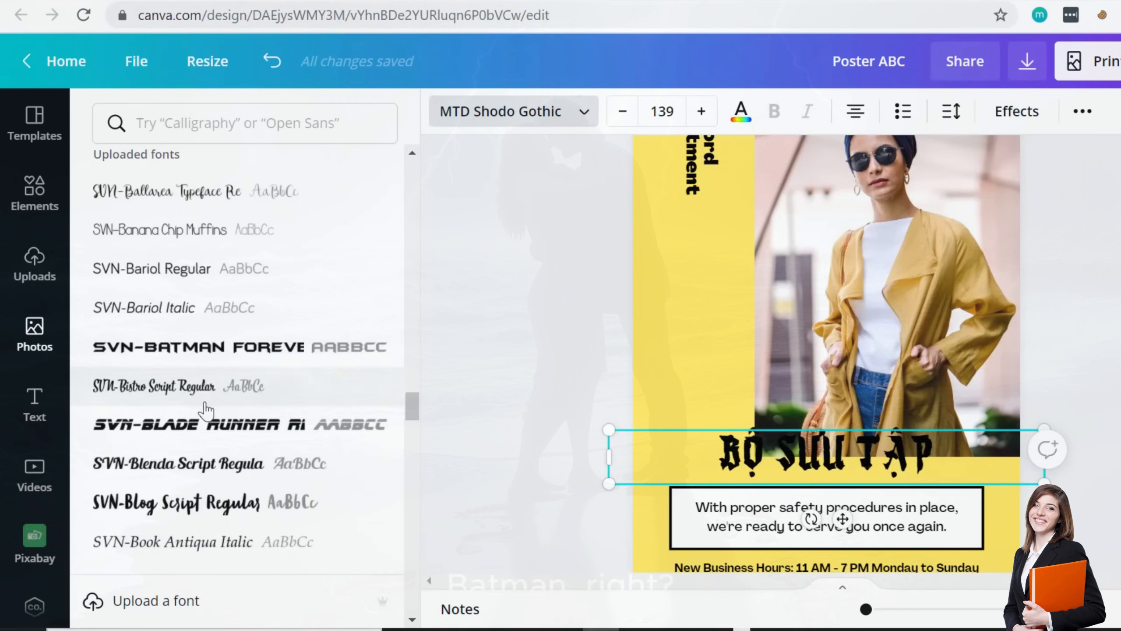
{"action": "left_click", "coordinate": [208, 356]}
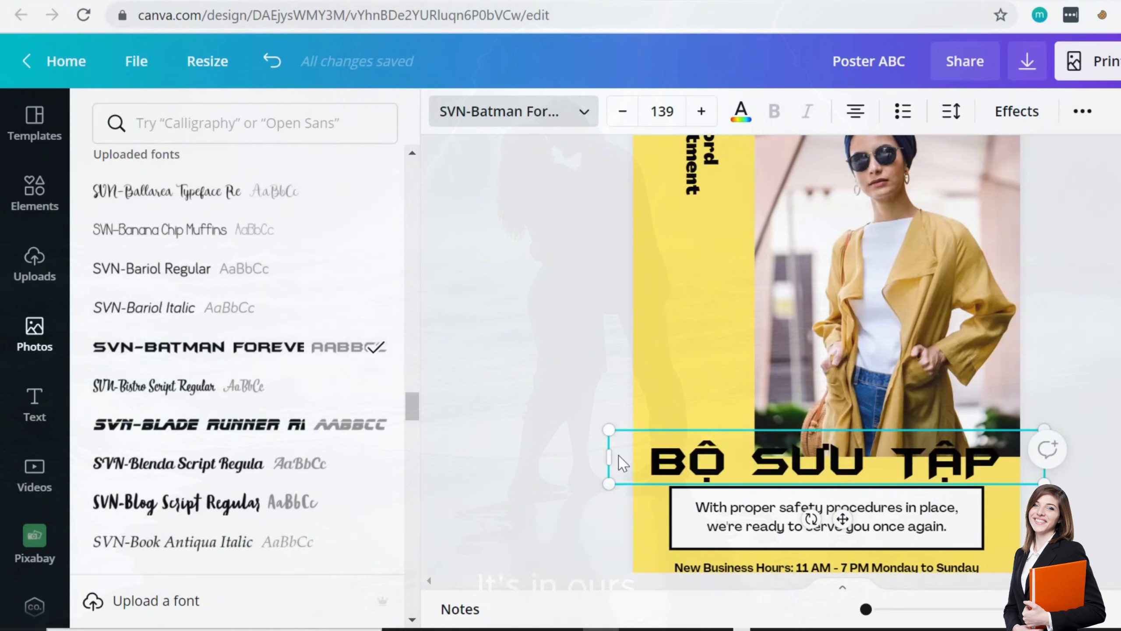
- Shrink the page 1 heading to font size 122 and move it slightly up and left above the bordered text
{"action": "left_click_drag", "start_coordinate": [622, 424], "coordinate": [663, 436]}
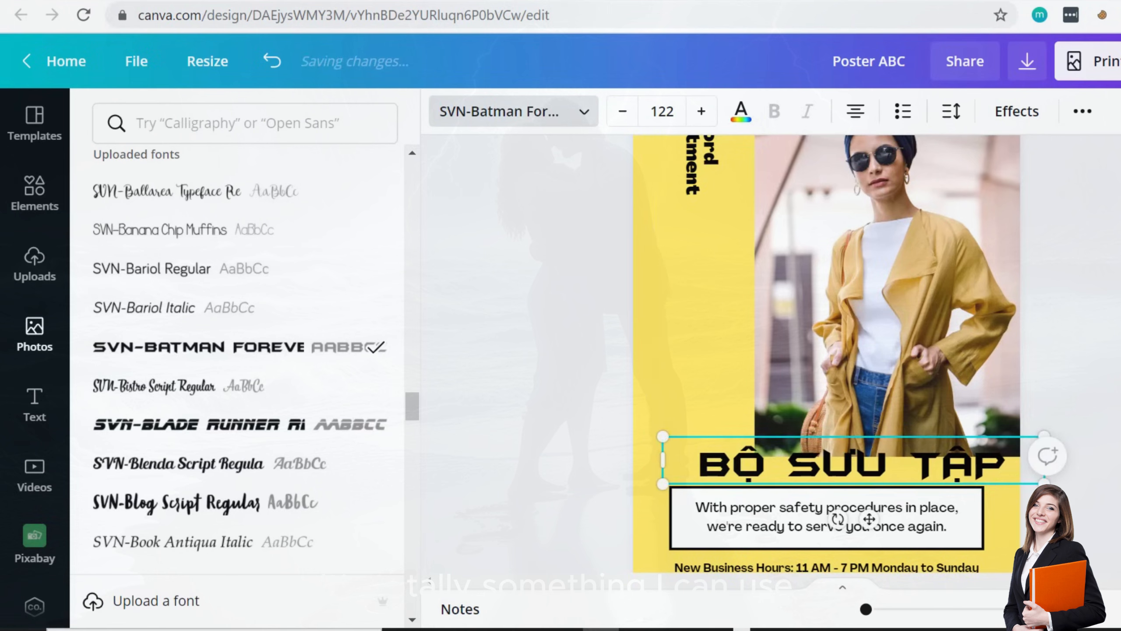
{"action": "left_click_drag", "start_coordinate": [944, 469], "coordinate": [934, 458]}
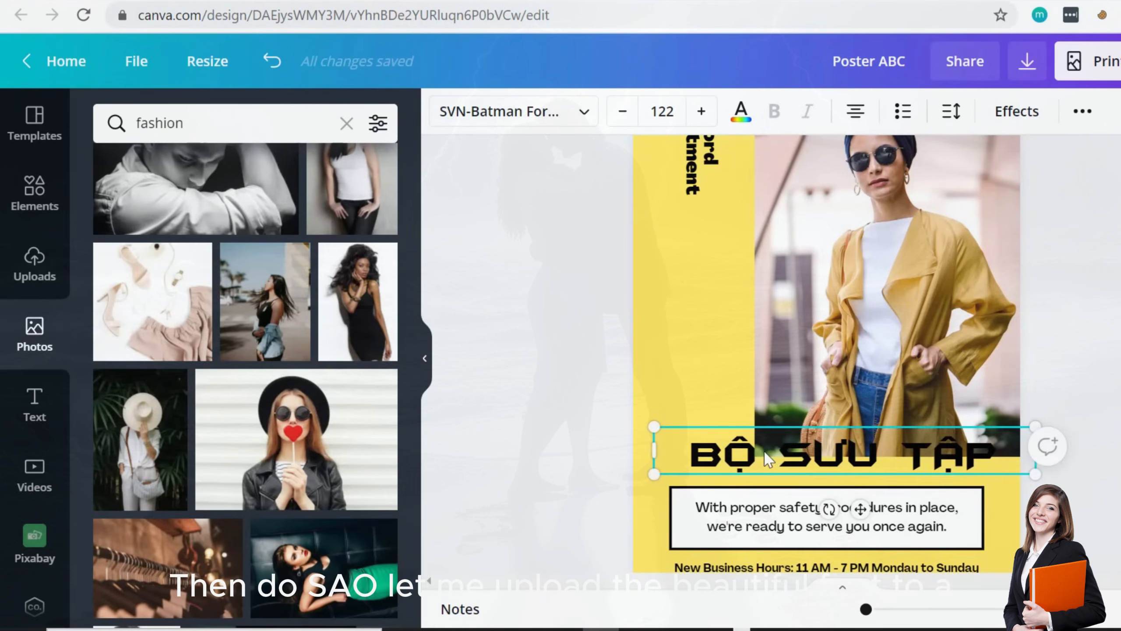
{"action": "left_click_drag", "start_coordinate": [767, 459], "coordinate": [756, 459]}
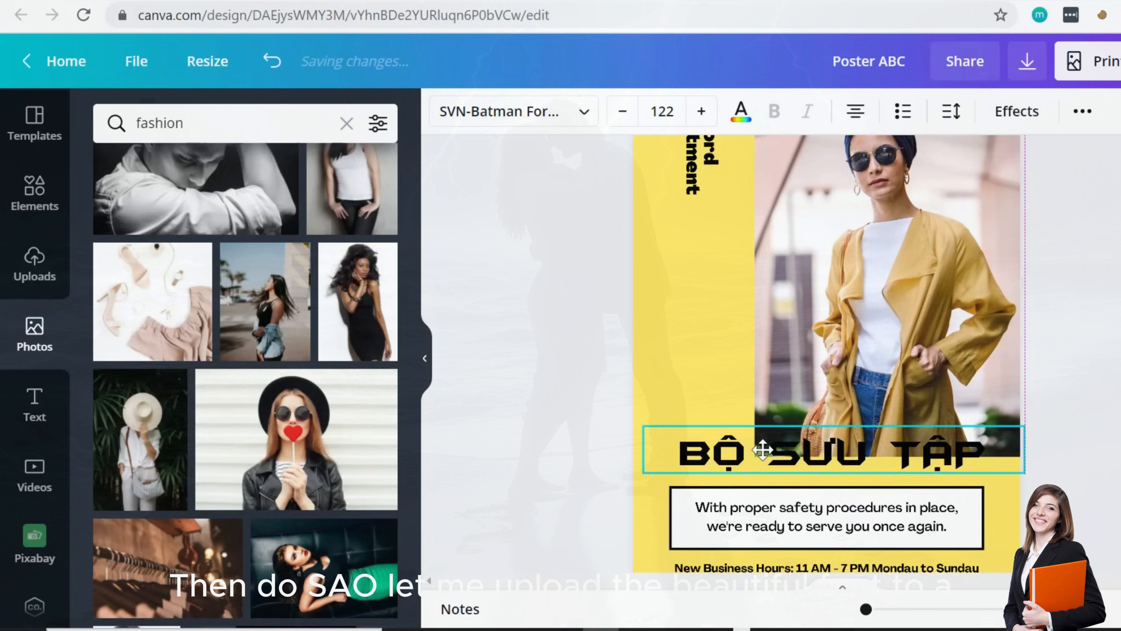
{"action": "left_click", "coordinate": [580, 308]}
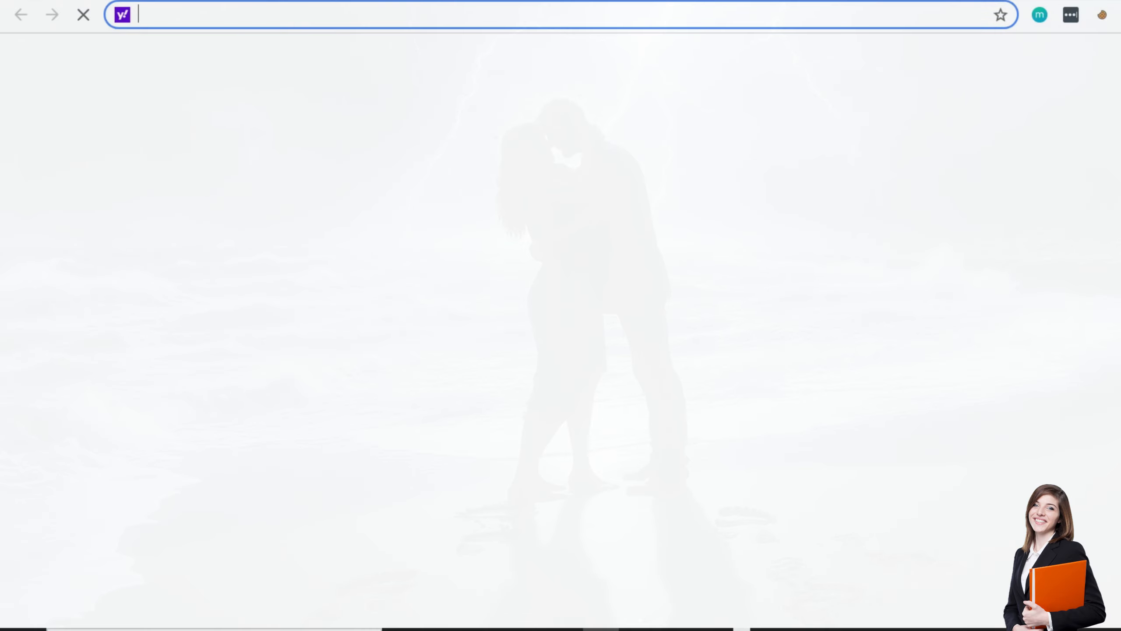
- Switch to Google, search for "MTD FONT" and look through the results for Vietnamese MTD font packs
{"action": "type", "text": "go"}
{"action": "key", "text": "Return"}
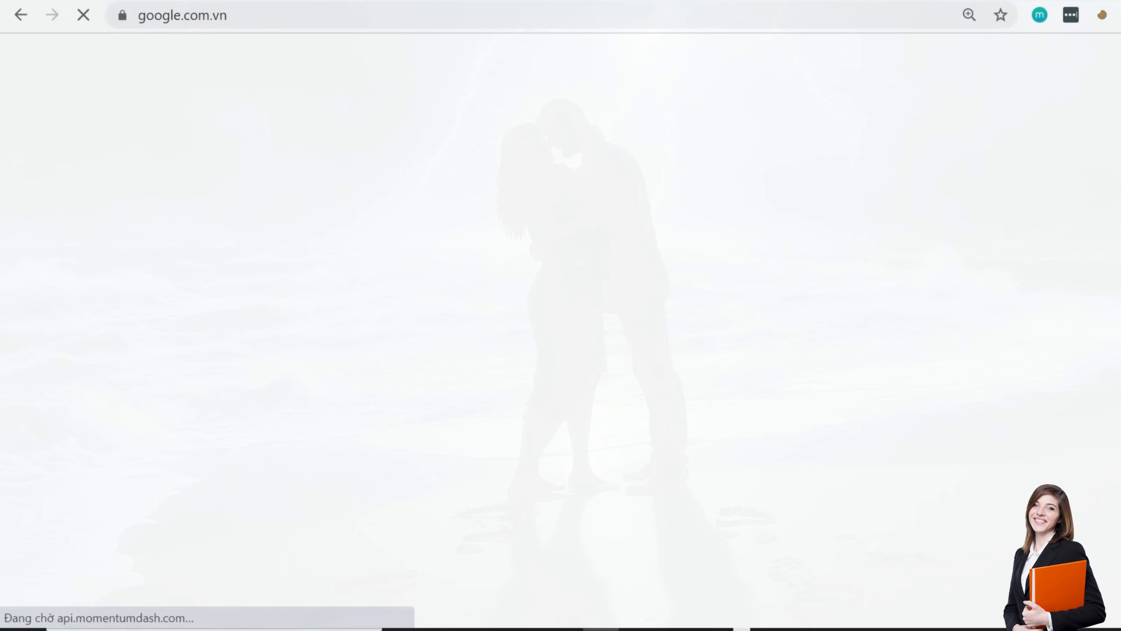
{"action": "type", "text": "M"}
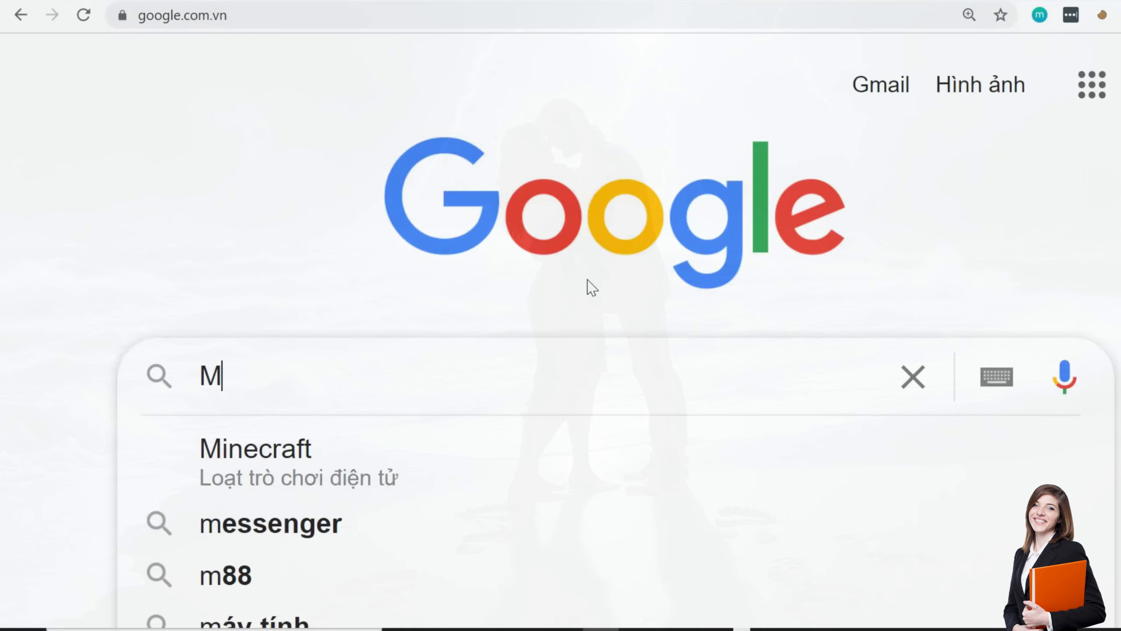
{"action": "type", "text": "TD FONT"}
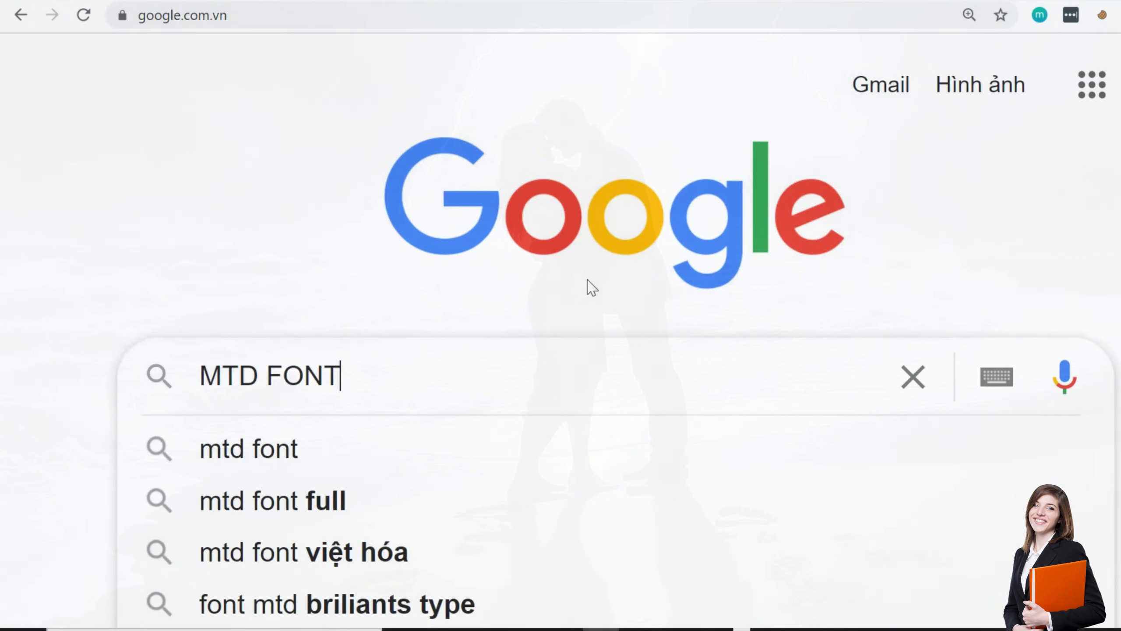
{"action": "key", "text": "Return"}
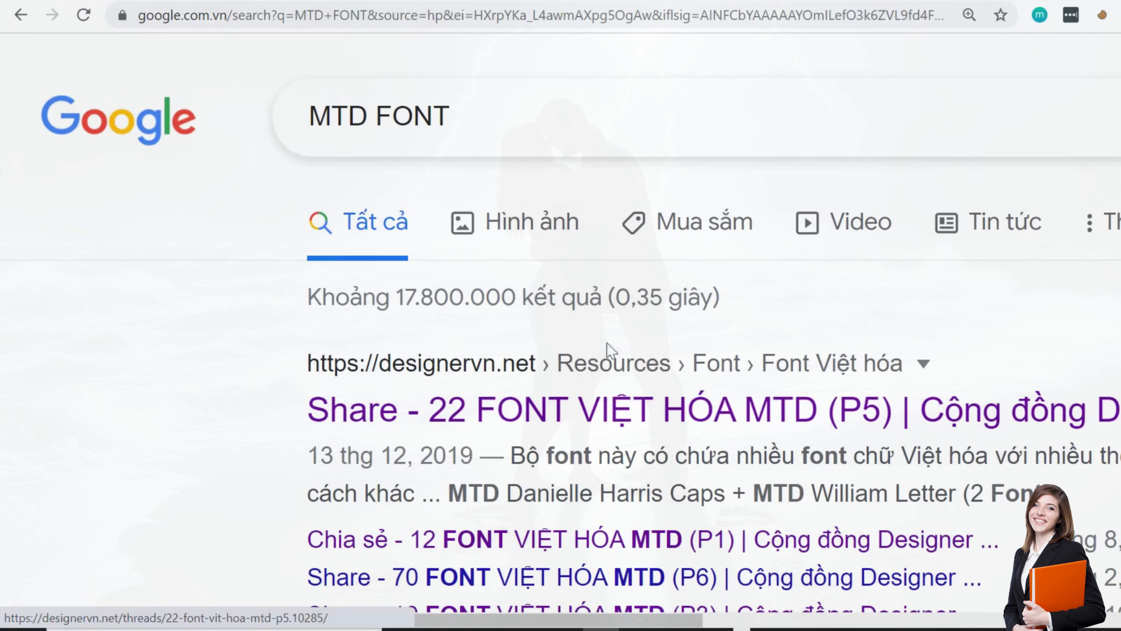
{"action": "scroll", "coordinate": [275, 379], "scroll_direction": "down", "scroll_amount": 2}
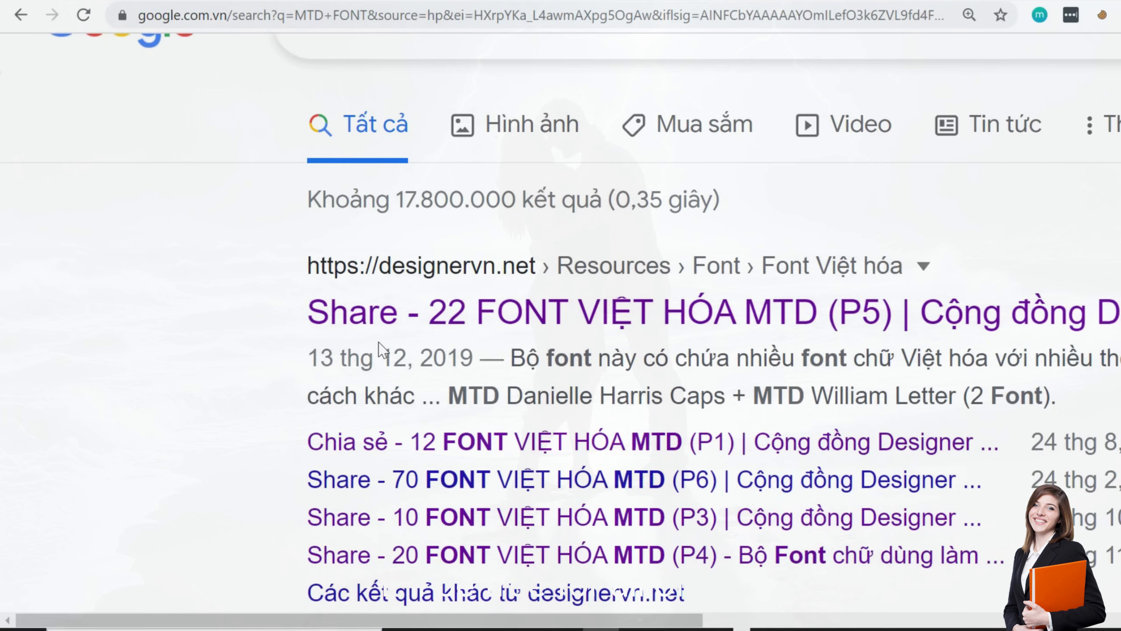
{"action": "scroll", "coordinate": [410, 383], "scroll_direction": "up", "scroll_amount": 2}
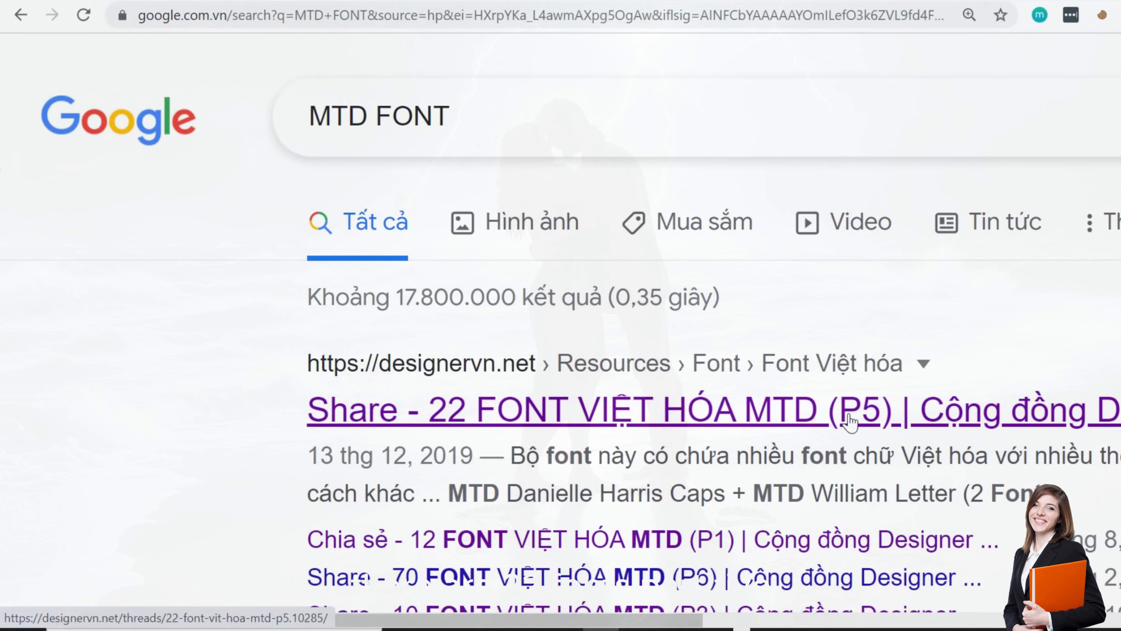
{"action": "scroll", "coordinate": [560, 386], "scroll_direction": "down", "scroll_amount": 4}
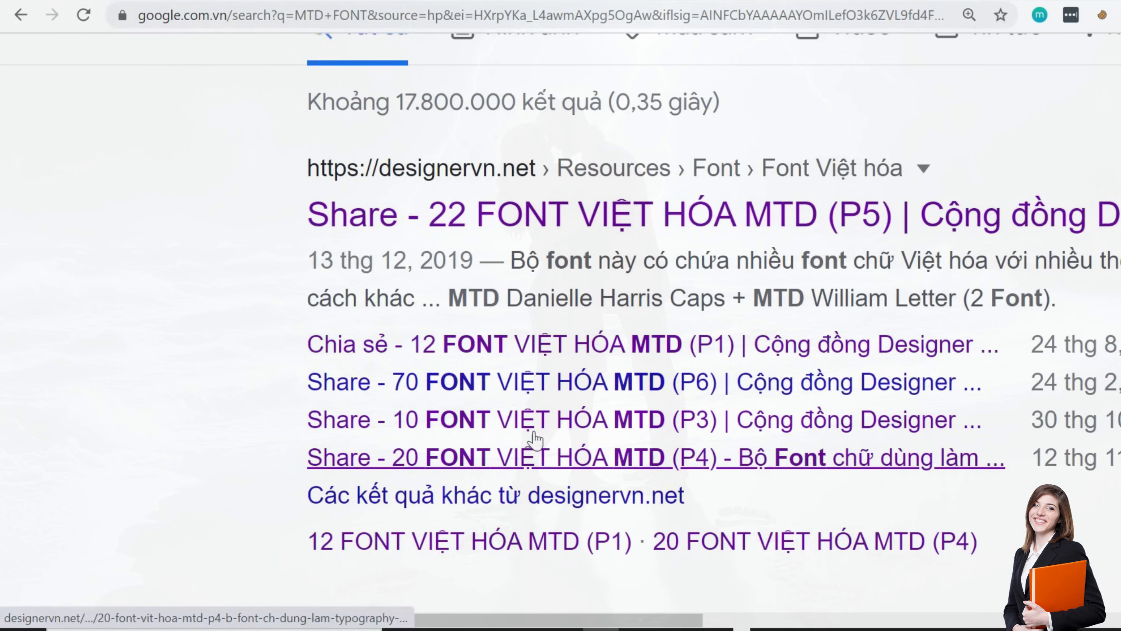
- Look further down the Google results for "MTD FONT" for more Vietnamese font packs
{"action": "scroll", "coordinate": [543, 430], "scroll_direction": "down", "scroll_amount": 6}
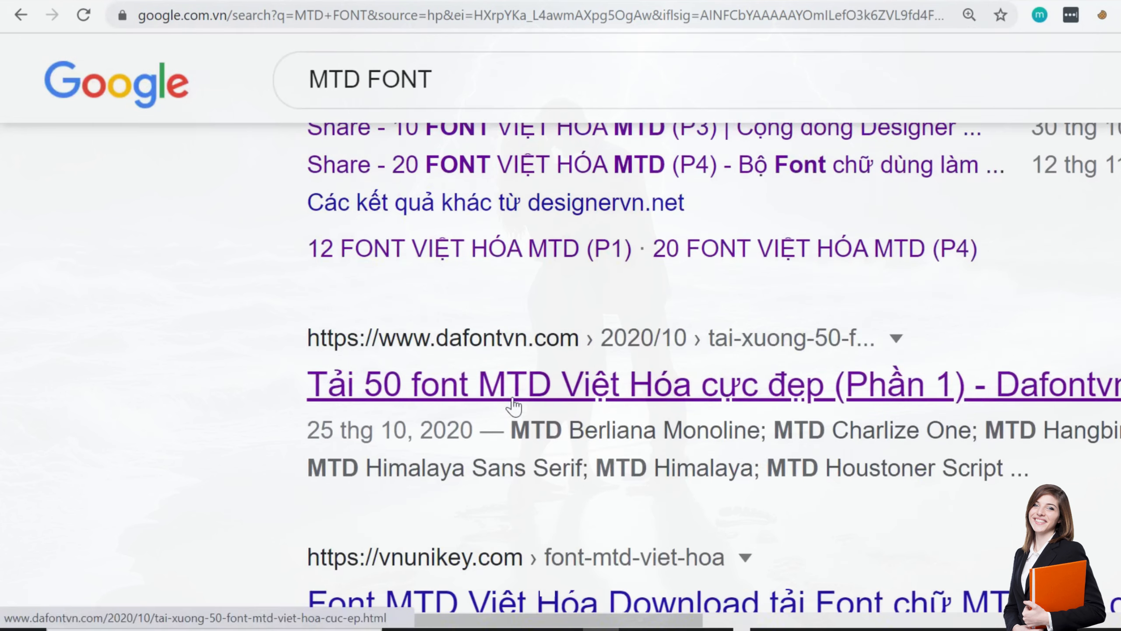
{"action": "scroll", "coordinate": [513, 409], "scroll_direction": "down", "scroll_amount": 6}
{"action": "scroll", "coordinate": [513, 404], "scroll_direction": "up", "scroll_amount": 15}
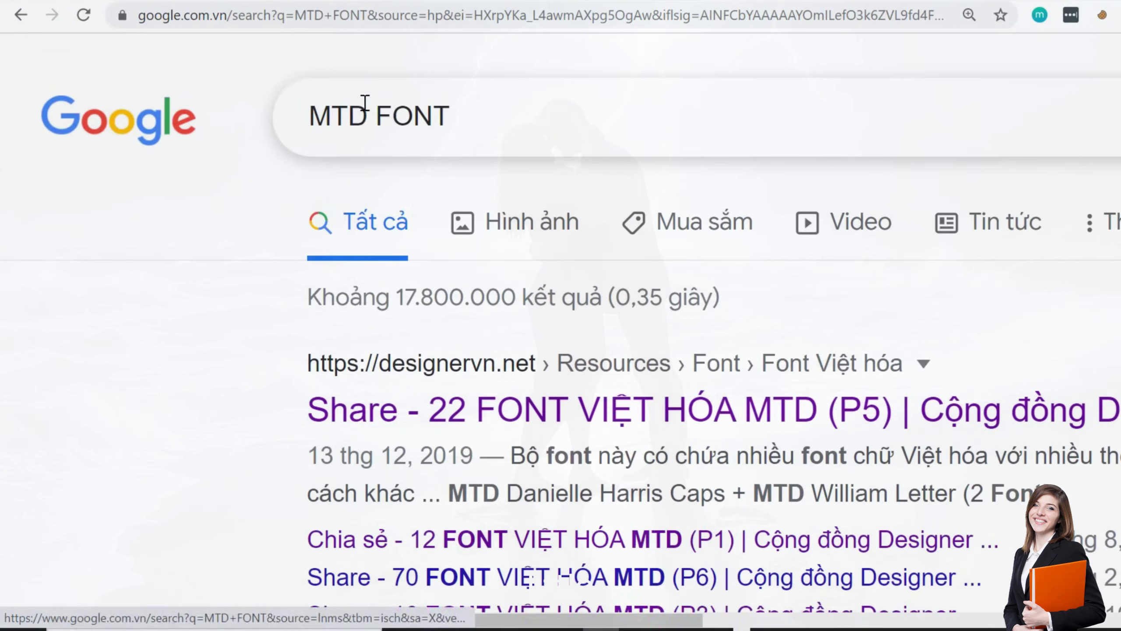
- Search Google for "SVN FONT" and look through the results for Vietnamese SVN font packs
{"action": "double_click", "coordinate": [369, 115]}
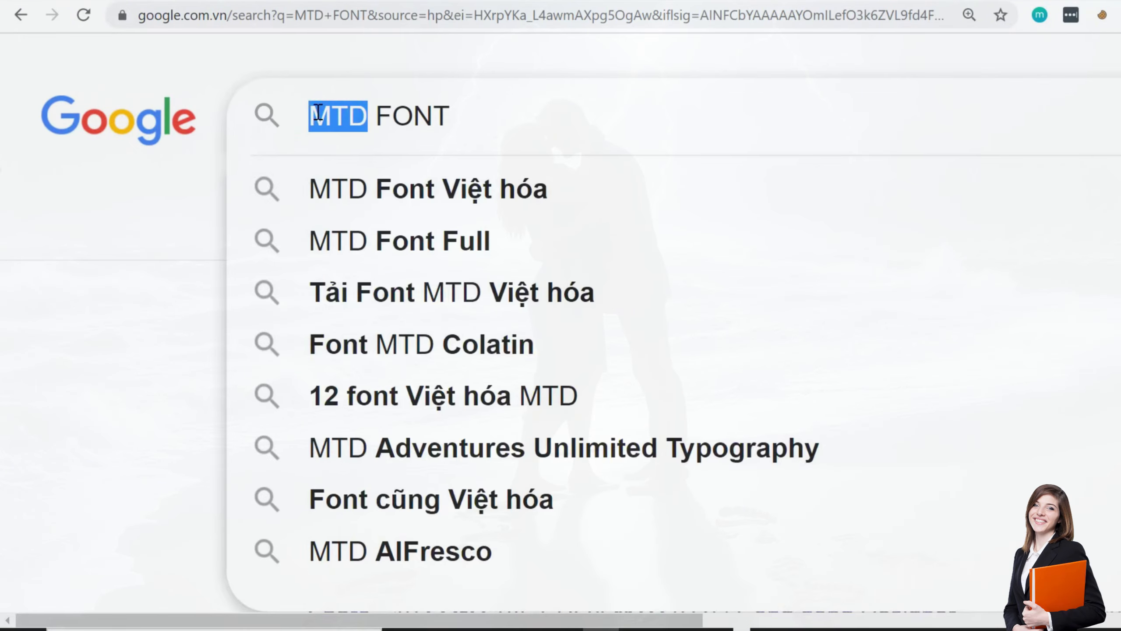
{"action": "type", "text": "SVN"}
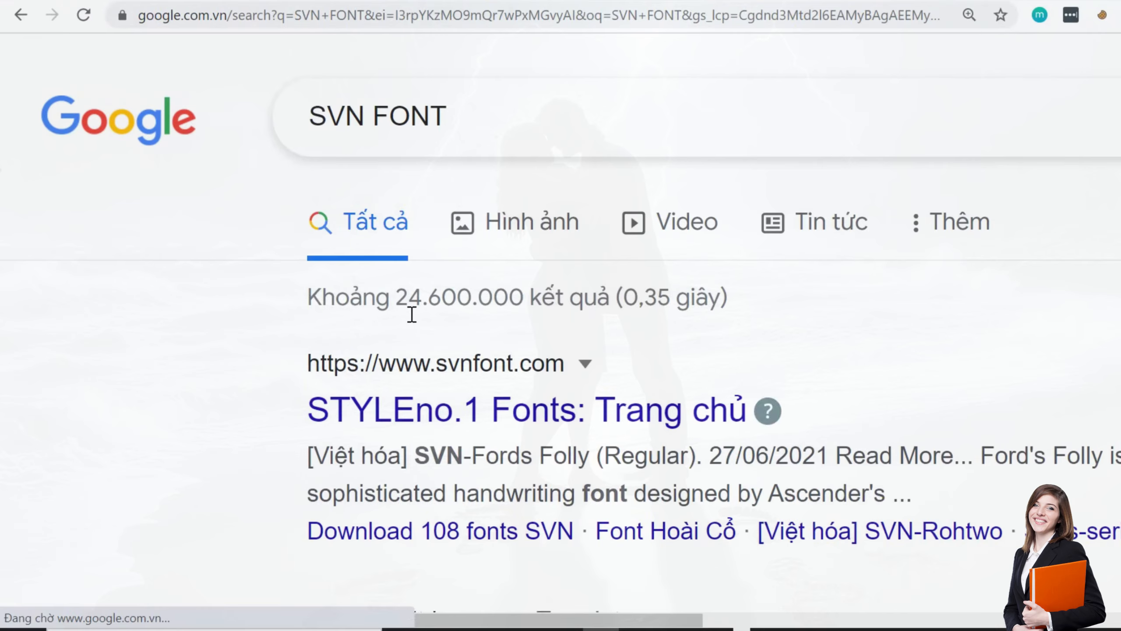
{"action": "scroll", "coordinate": [412, 314], "scroll_direction": "down", "scroll_amount": 8}
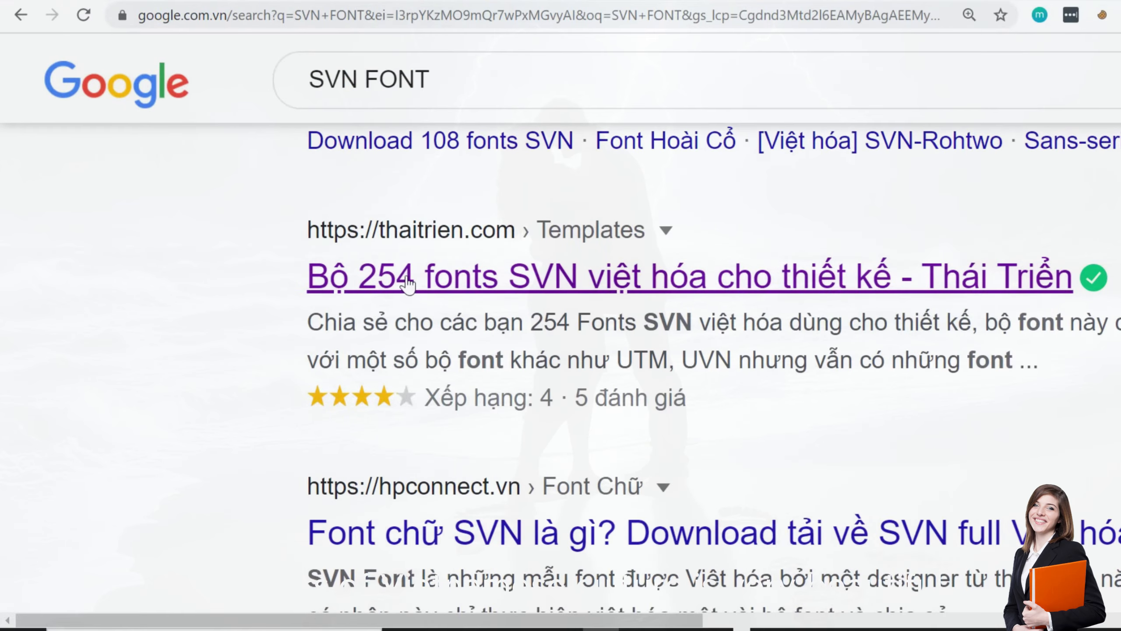
{"action": "scroll", "coordinate": [667, 385], "scroll_direction": "down", "scroll_amount": 6}
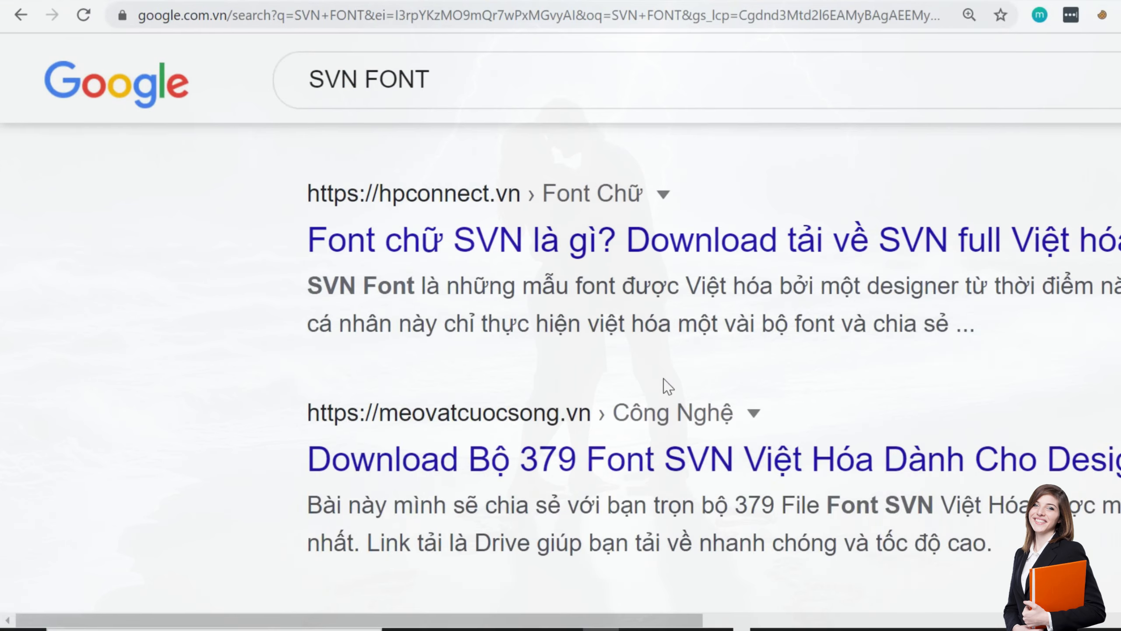
{"action": "scroll", "coordinate": [583, 473], "scroll_direction": "up", "scroll_amount": 14}
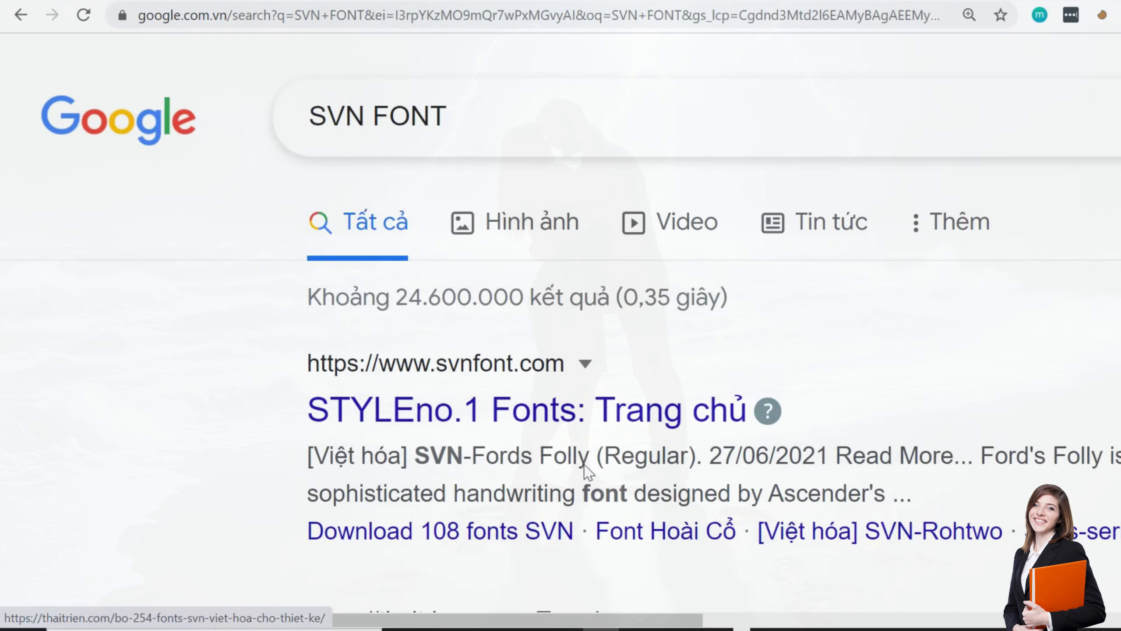
- Search Google for "HP FONT" and look through the first results for HP font packs
{"action": "double_click", "coordinate": [316, 110]}
{"action": "type", "text": "H"}
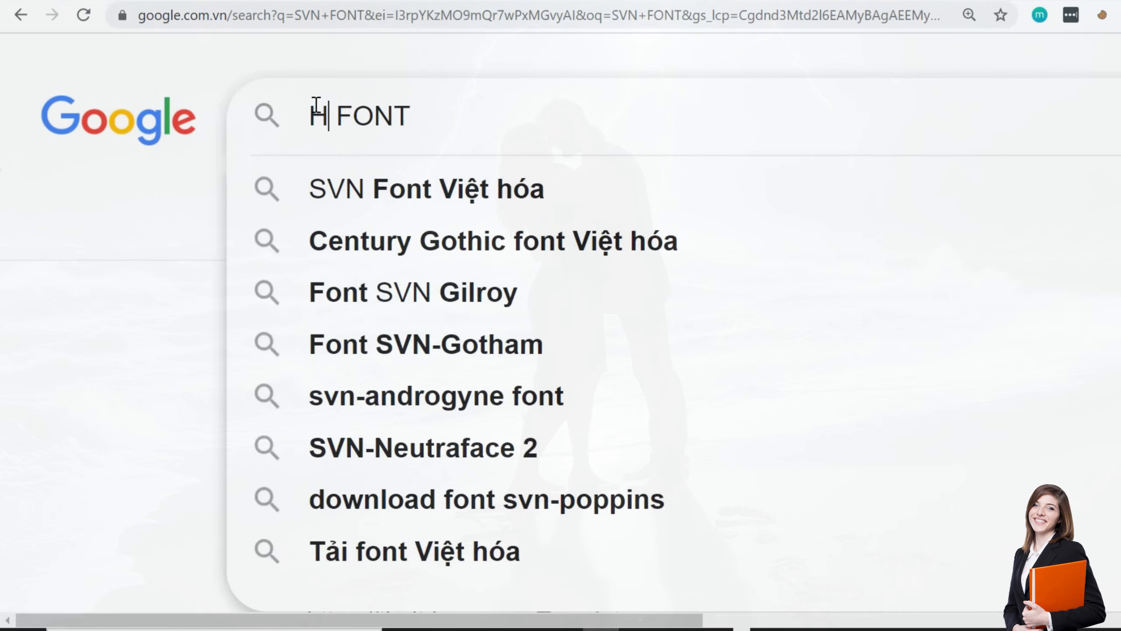
{"action": "type", "text": "OP"}
{"action": "key", "text": "BackSpace"}
{"action": "key", "text": "BackSpace"}
{"action": "type", "text": "P"}
{"action": "key", "text": "Return"}
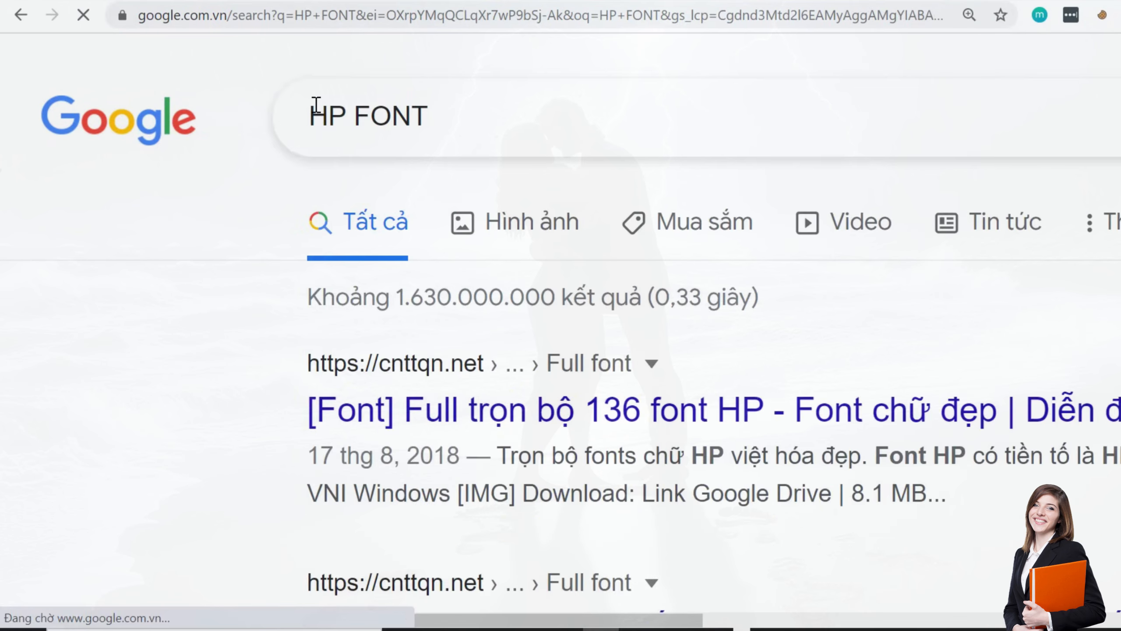
{"action": "scroll", "coordinate": [767, 428], "scroll_direction": "down", "scroll_amount": 5}
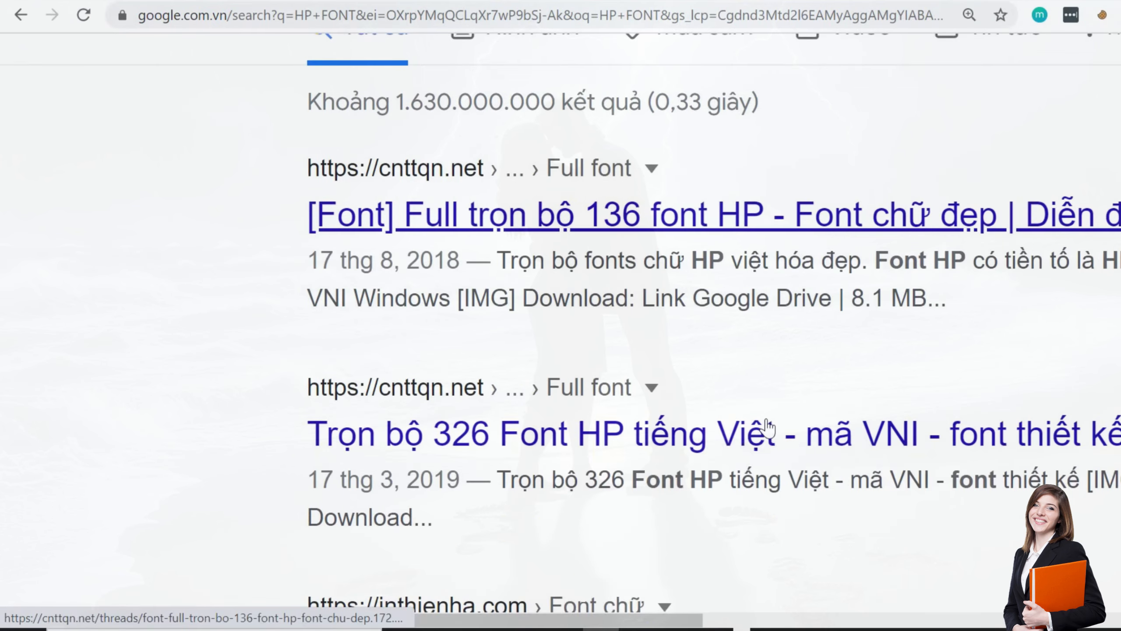
{"action": "scroll", "coordinate": [768, 431], "scroll_direction": "up", "scroll_amount": 5}
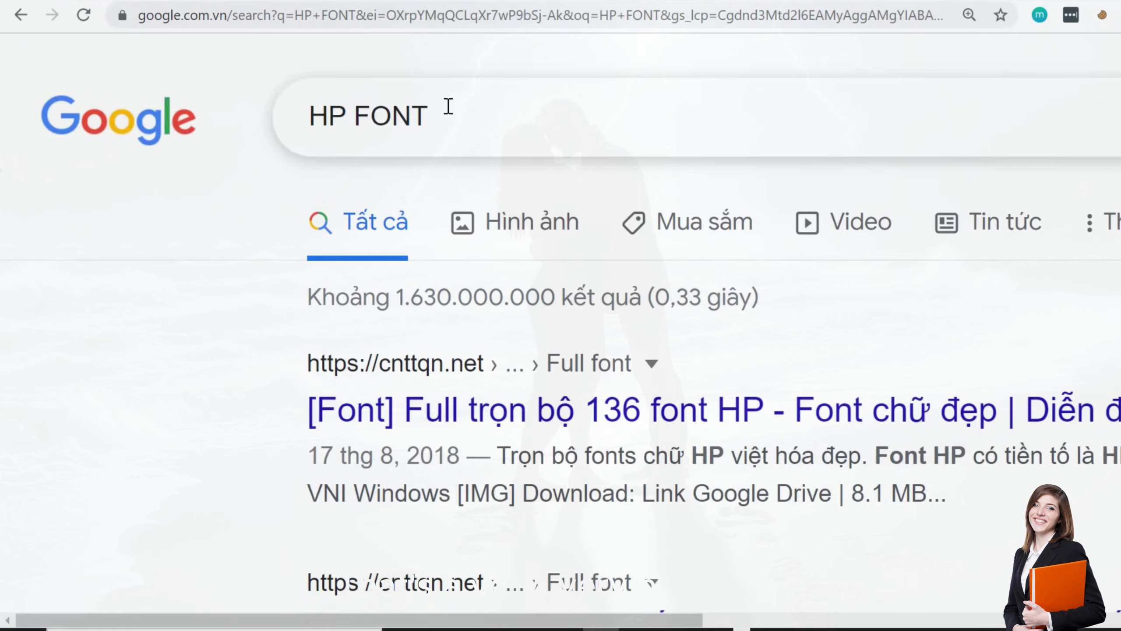
- Replace the whole Google query with "FONT VIẾT"
{"action": "left_click_drag", "start_coordinate": [445, 105], "coordinate": [300, 118]}
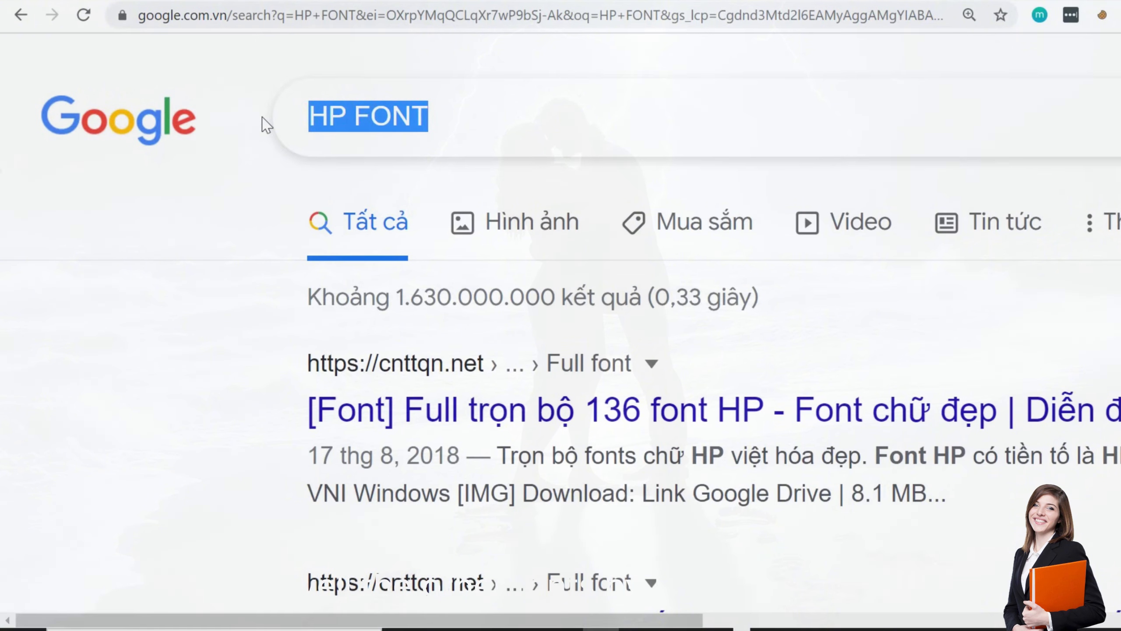
{"action": "type", "text": "FONT VIẾT"}
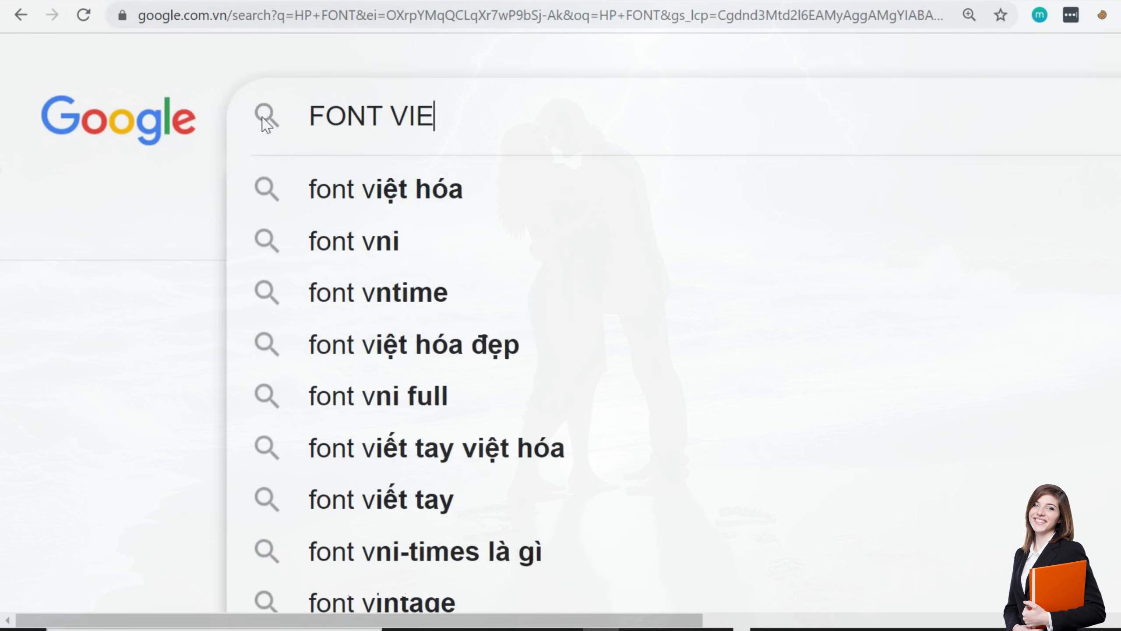
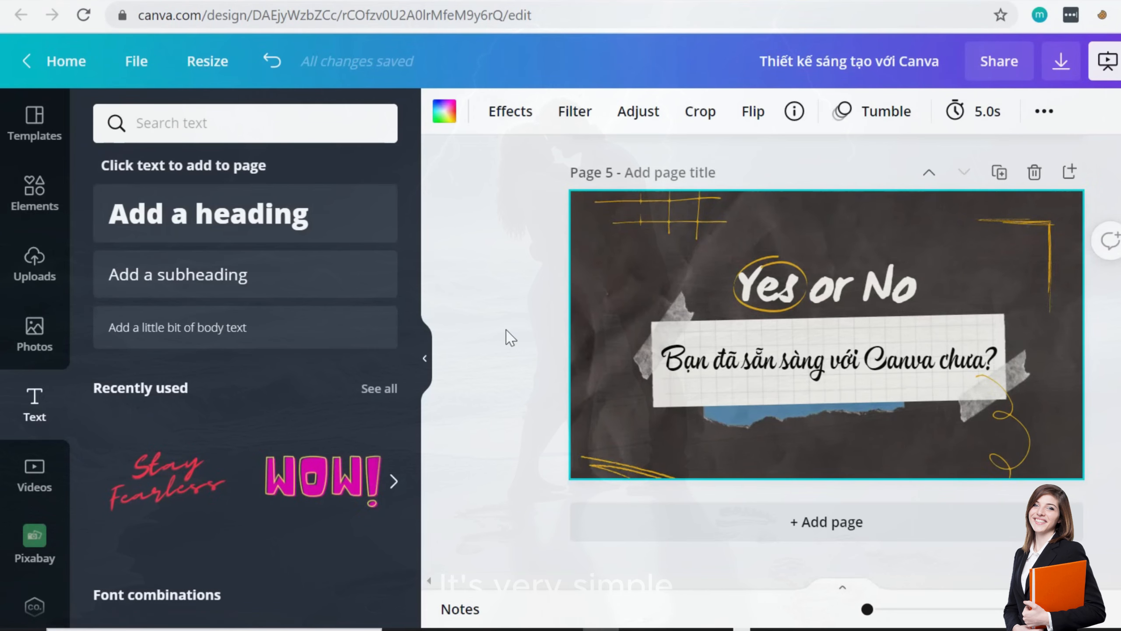
- Copy ADMUI3Lg Regular and ADMUI3Sm Regular from the Windows Fonts folder to the desktop, replacing the existing ADMUI3.fon file
{"action": "key", "text": "super+r"}
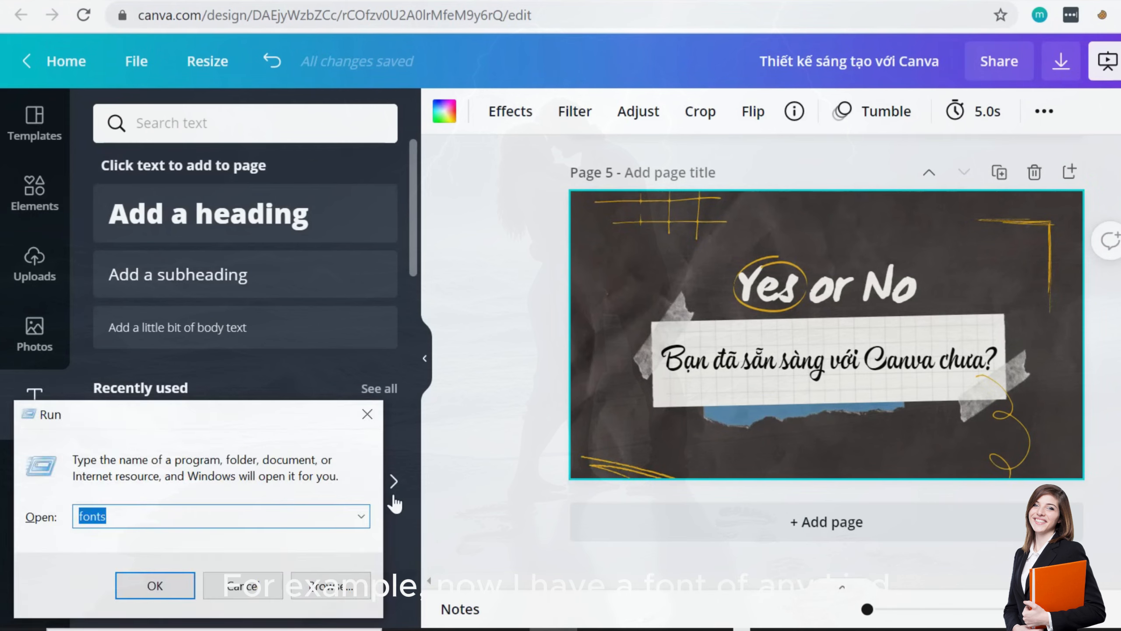
{"action": "key", "text": "Return"}
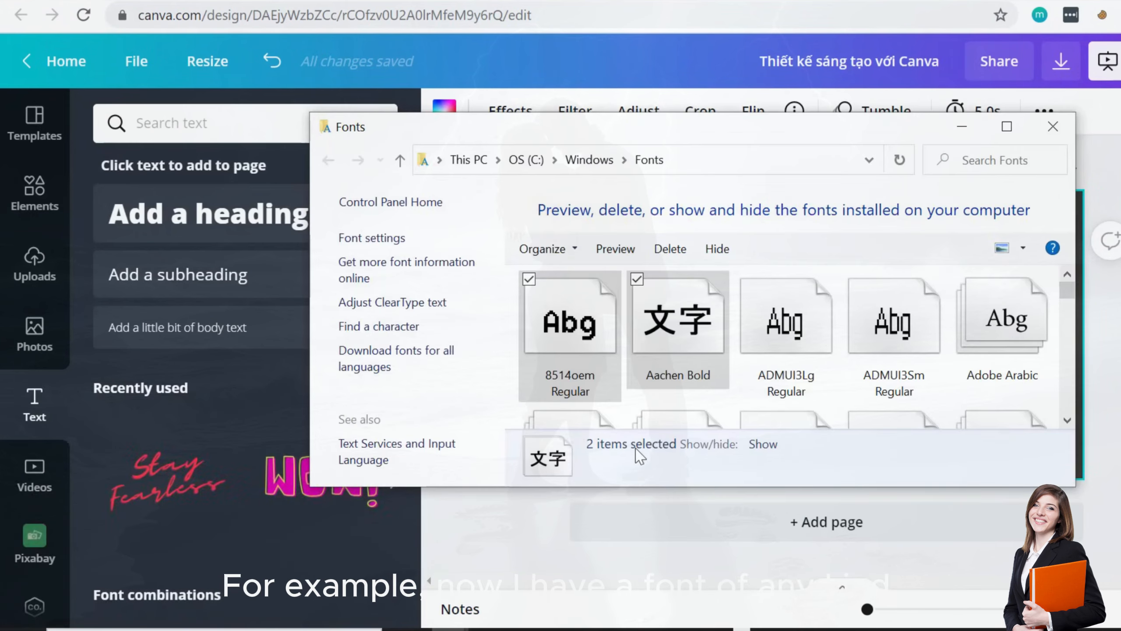
{"action": "left_click", "coordinate": [833, 328]}
{"action": "left_click", "coordinate": [904, 330], "text": "ctrl"}
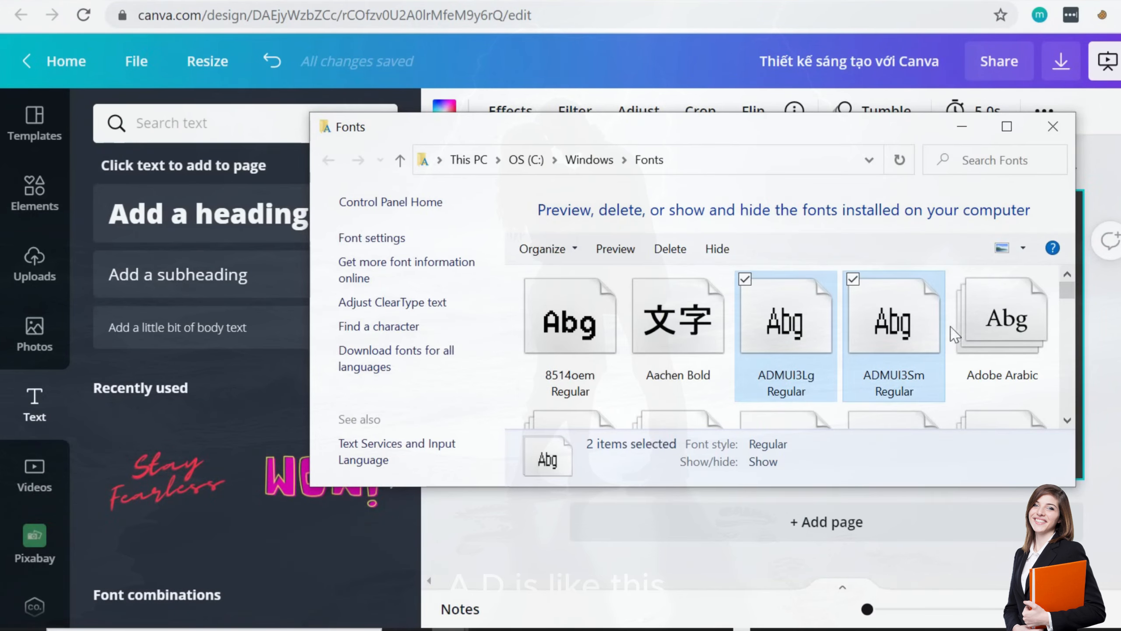
{"action": "key", "text": "super+d"}
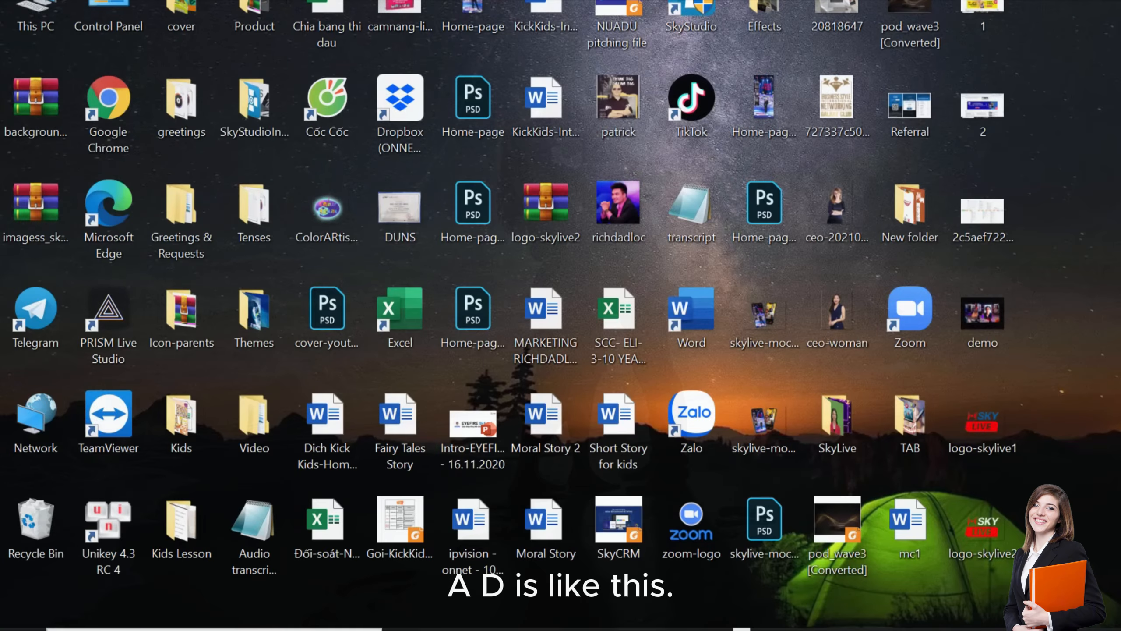
{"action": "key", "text": "ctrl+v"}
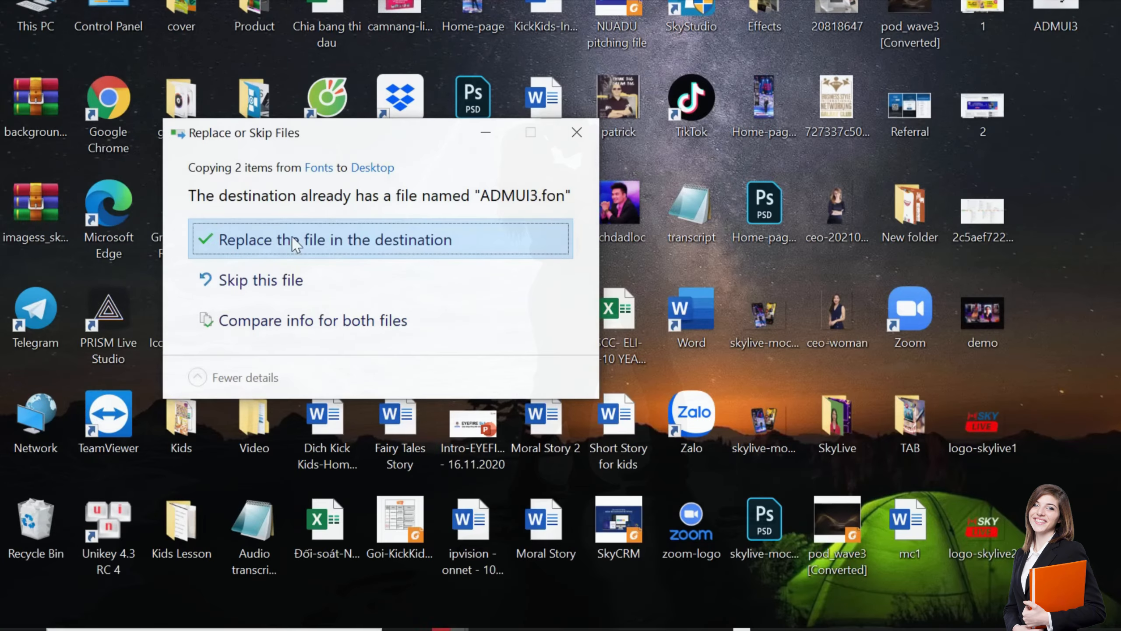
{"action": "left_click", "coordinate": [293, 242]}
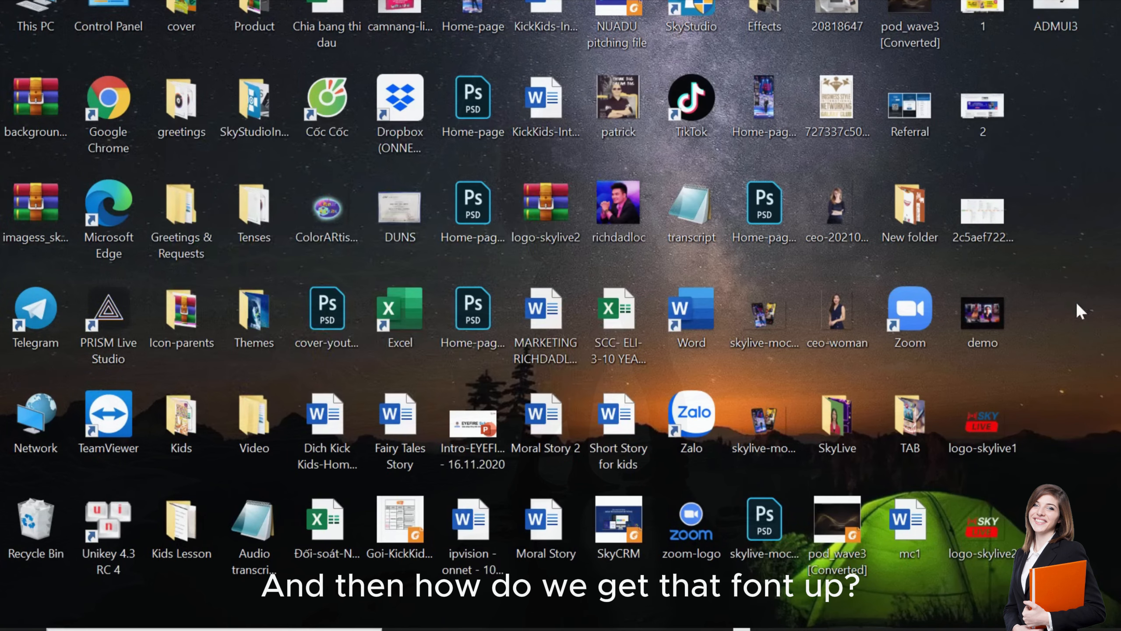
- Switch back to the Canva poster, select the BỘ SƯU TẬP heading and go from its font list to the Brand Kit font upload page
{"action": "left_click", "coordinate": [590, 629]}
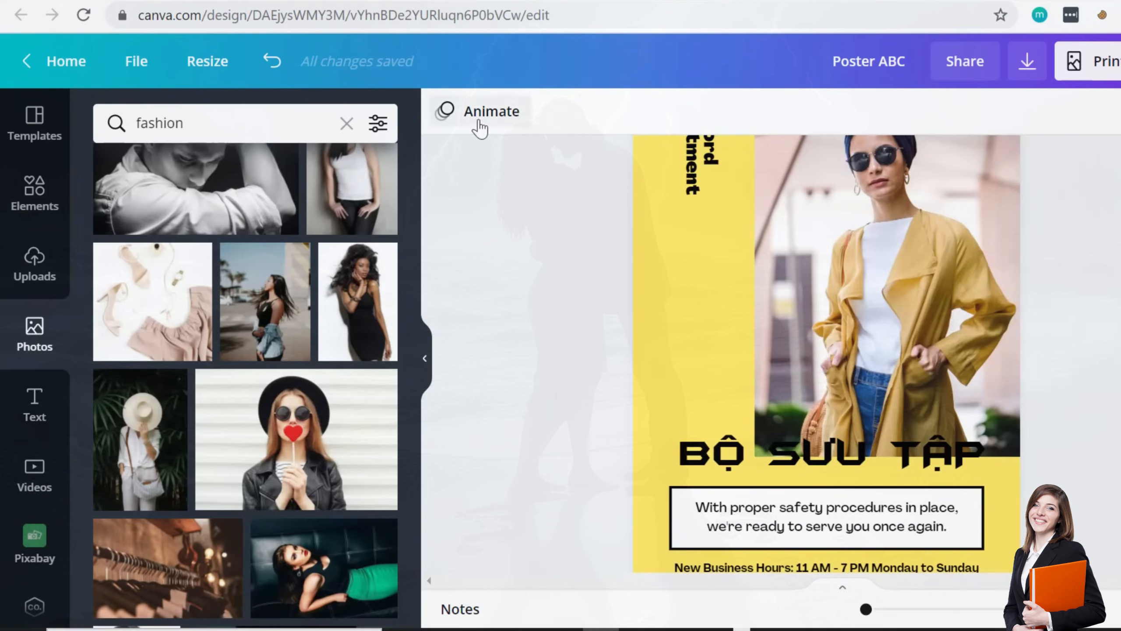
{"action": "left_click", "coordinate": [816, 526]}
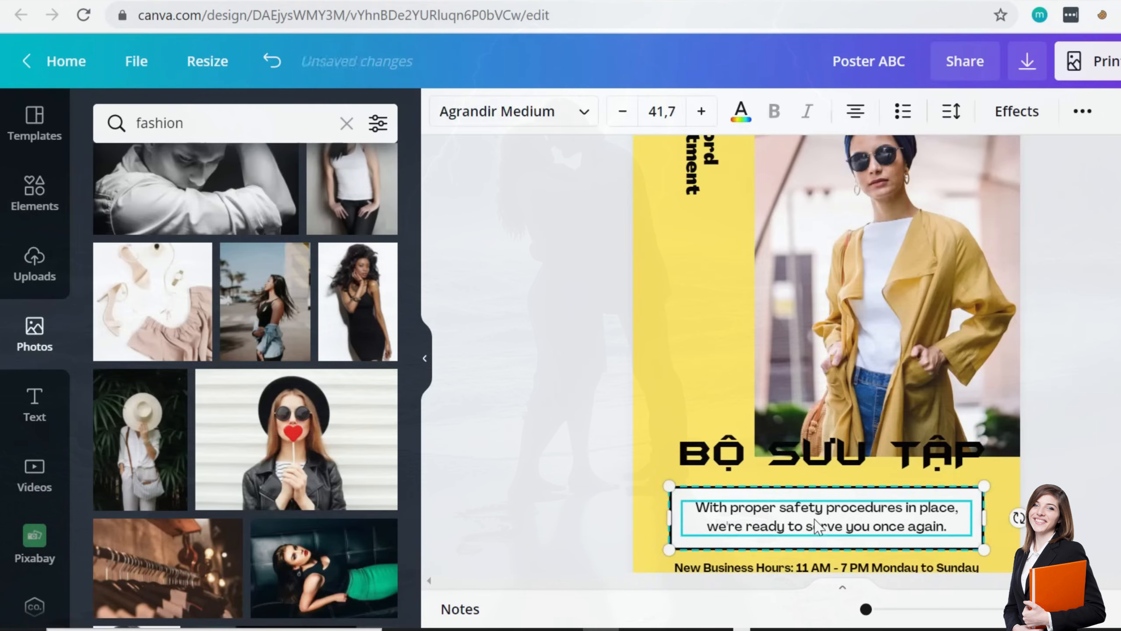
{"action": "left_click", "coordinate": [817, 455]}
{"action": "left_click", "coordinate": [554, 129]}
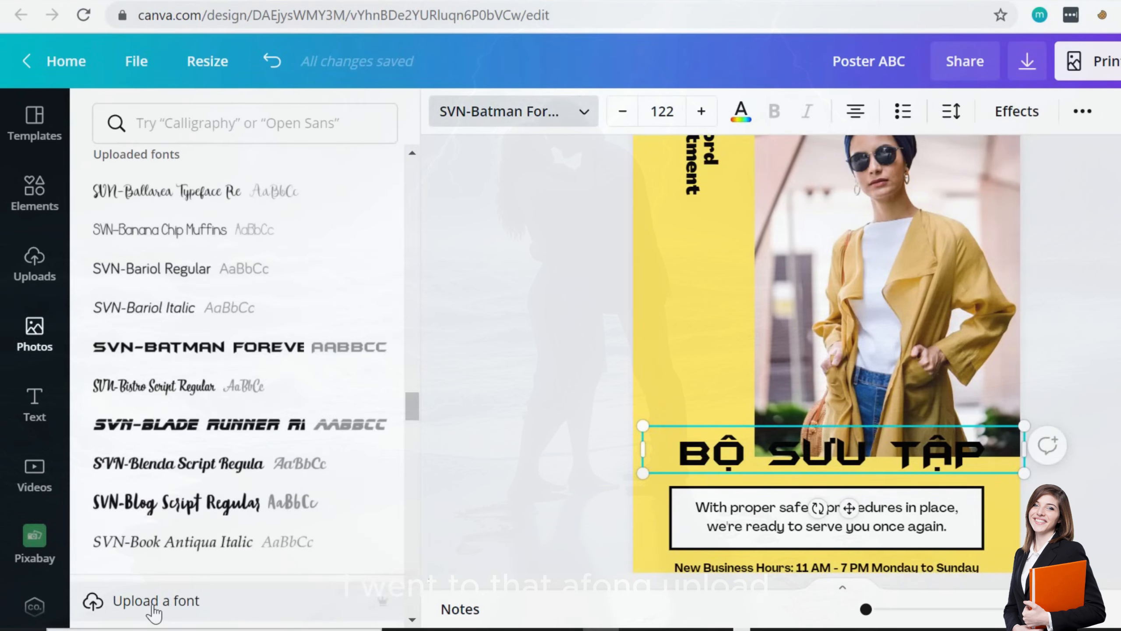
{"action": "left_click", "coordinate": [155, 611]}
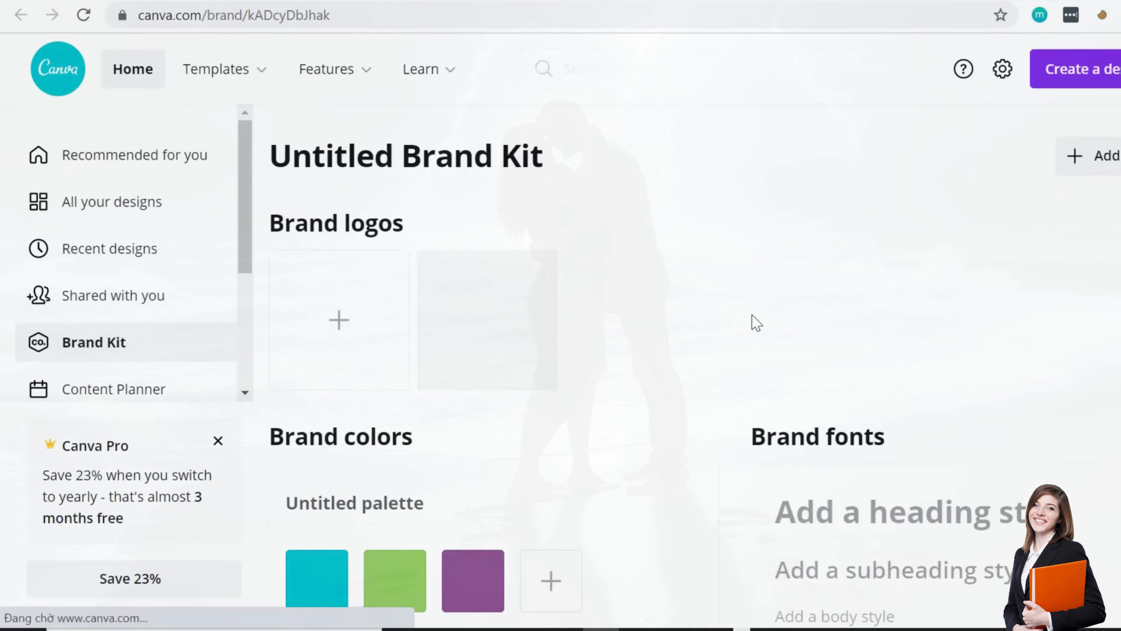
- Go through the uploaded fonts in the Brand Kit and open the file picker for uploading a font
{"action": "scroll", "coordinate": [889, 381], "scroll_direction": "down", "scroll_amount": 5}
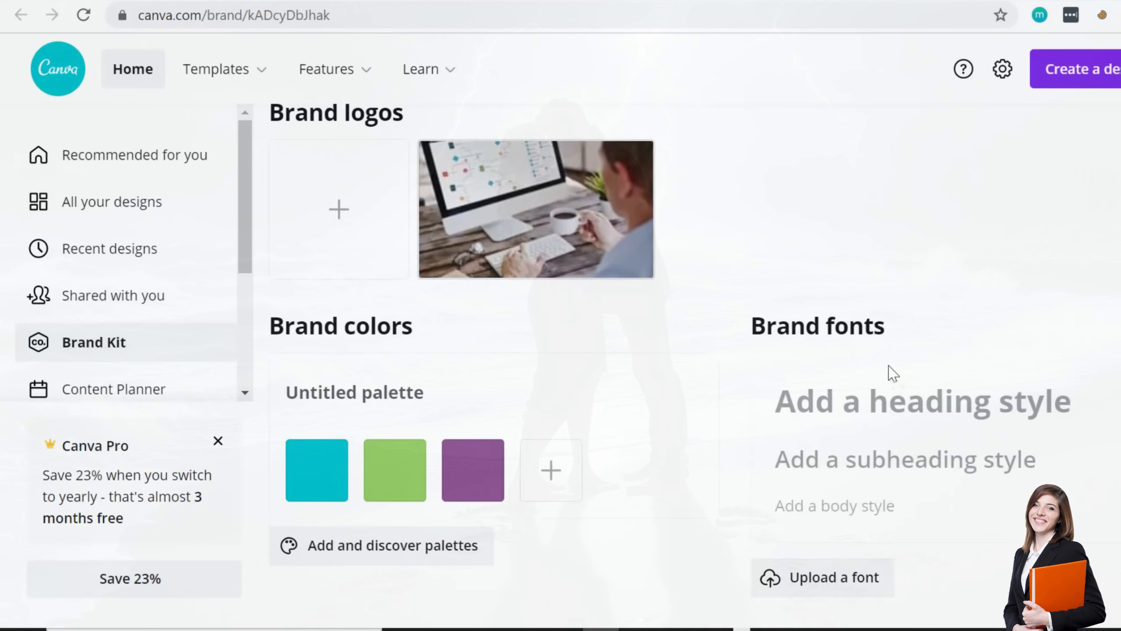
{"action": "scroll", "coordinate": [927, 398], "scroll_direction": "down", "scroll_amount": 5}
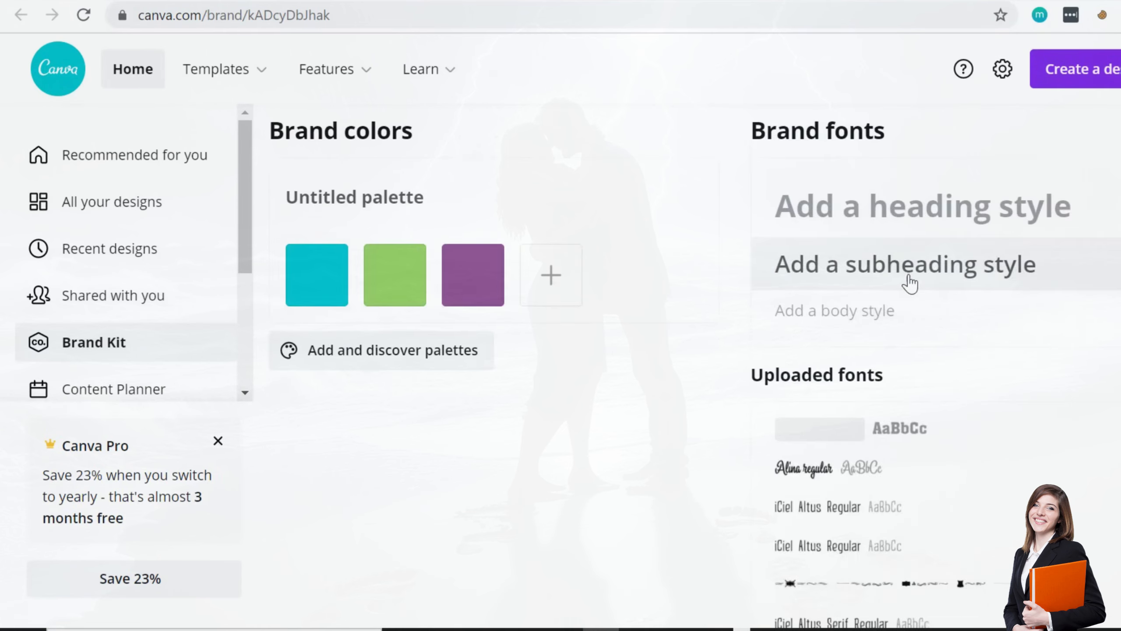
{"action": "scroll", "coordinate": [908, 287], "scroll_direction": "down", "scroll_amount": 6}
{"action": "scroll", "coordinate": [976, 326], "scroll_direction": "down", "scroll_amount": 20}
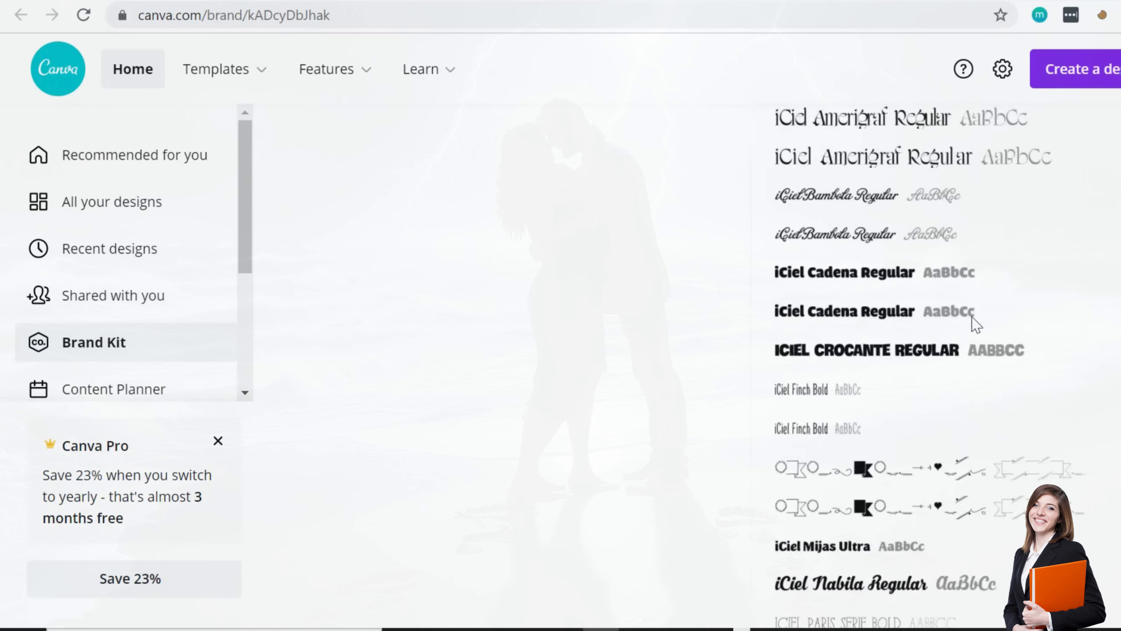
{"action": "scroll", "coordinate": [1108, 360], "scroll_direction": "down", "scroll_amount": 20}
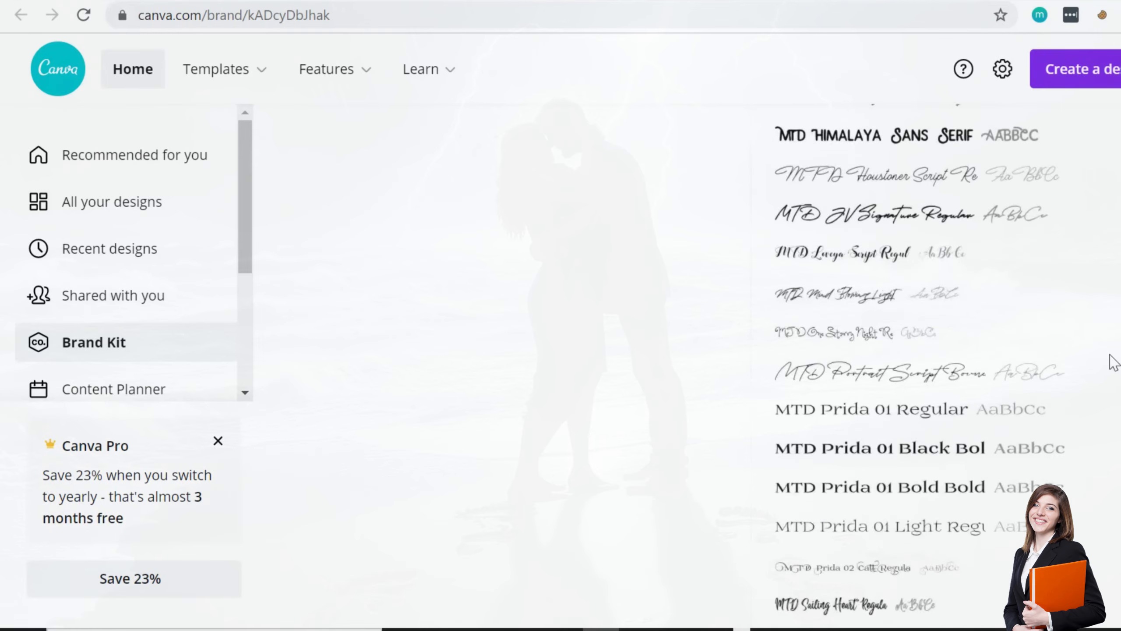
{"action": "scroll", "coordinate": [991, 358], "scroll_direction": "down", "scroll_amount": 20}
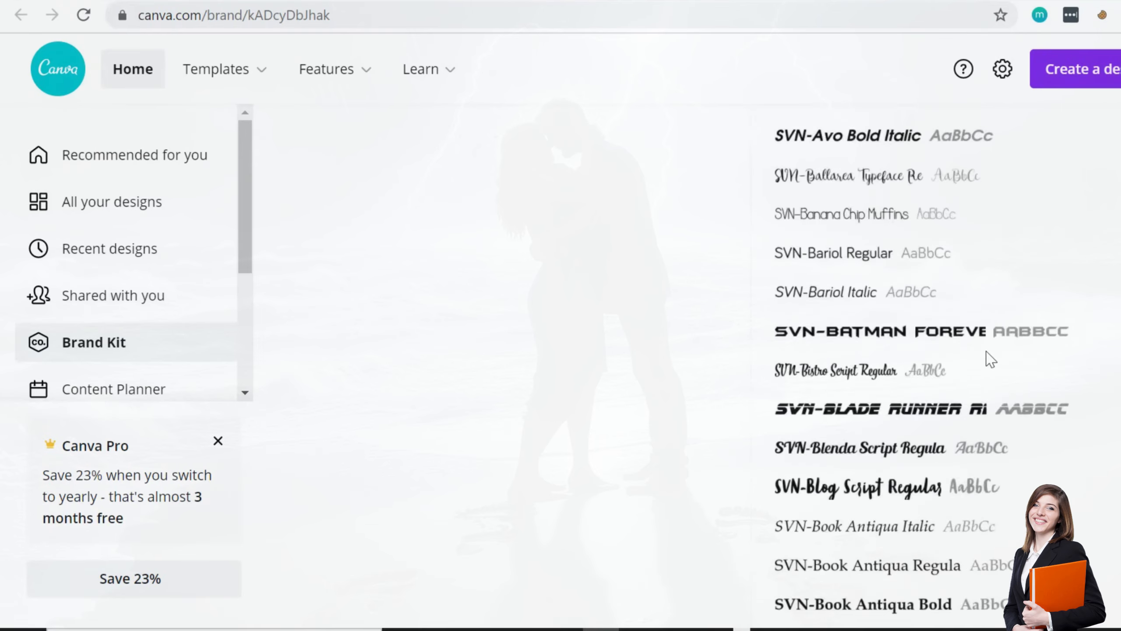
{"action": "scroll", "coordinate": [646, 381], "scroll_direction": "down", "scroll_amount": 20}
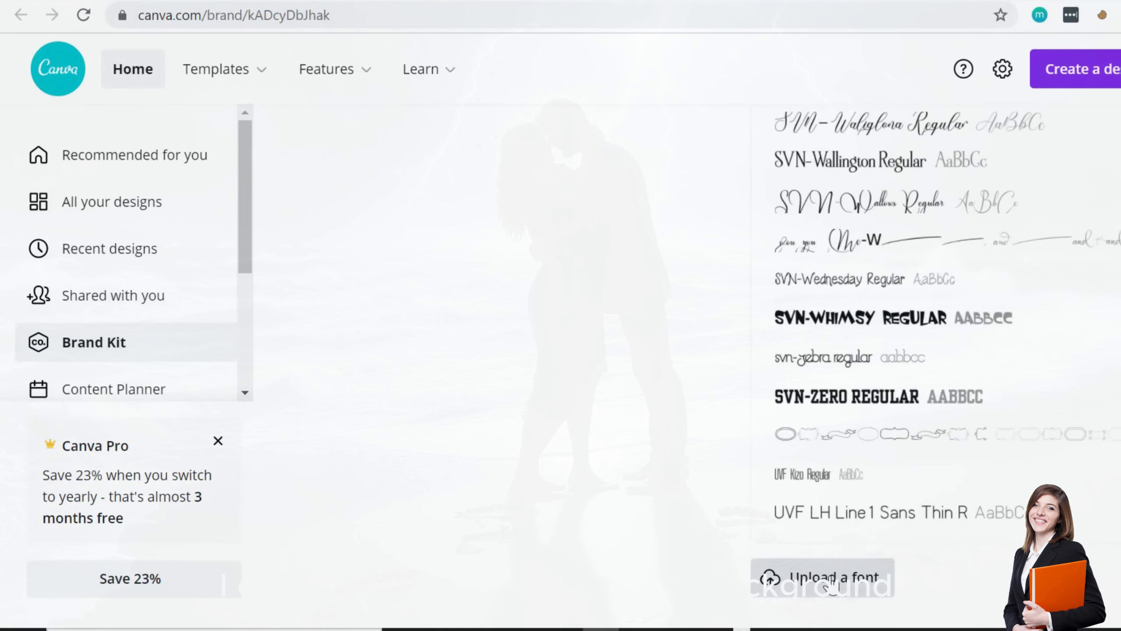
{"action": "left_click", "coordinate": [832, 582]}
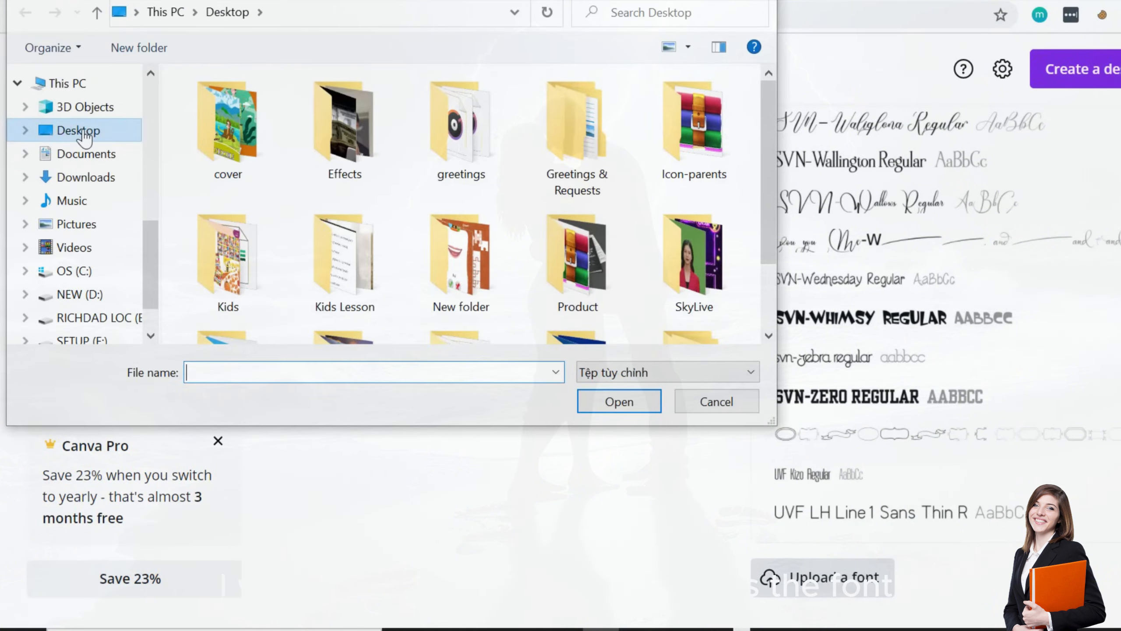
- Look through the Desktop folders in the font upload file picker and cancel without choosing a file
{"action": "scroll", "coordinate": [521, 199], "scroll_direction": "down", "scroll_amount": 1}
{"action": "scroll", "coordinate": [523, 203], "scroll_direction": "up", "scroll_amount": 1}
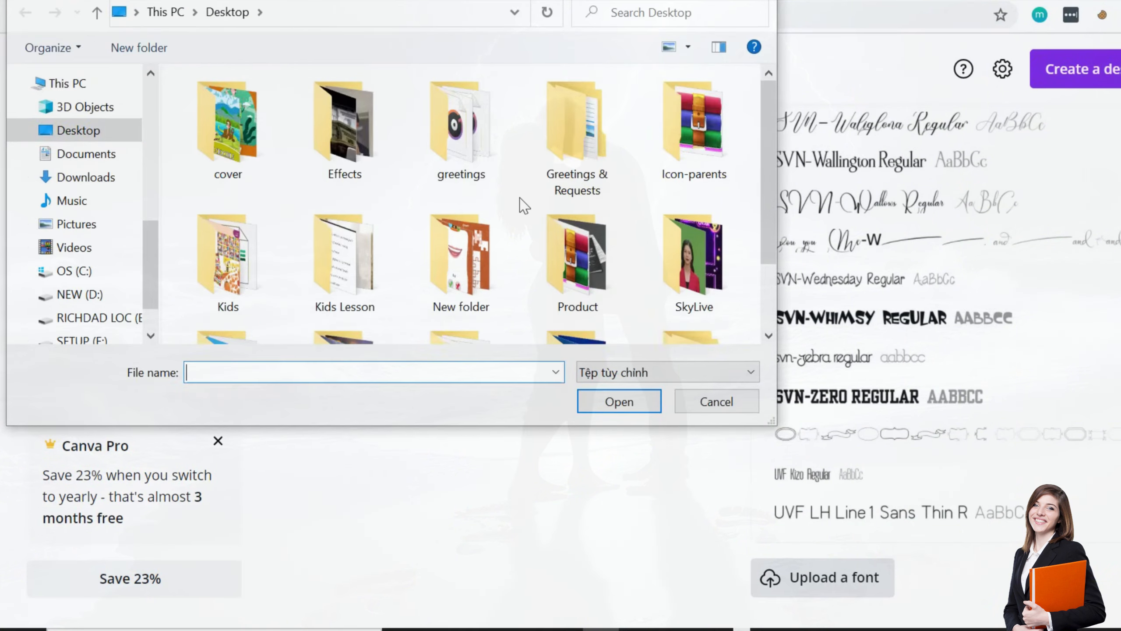
{"action": "scroll", "coordinate": [523, 204], "scroll_direction": "down", "scroll_amount": 1}
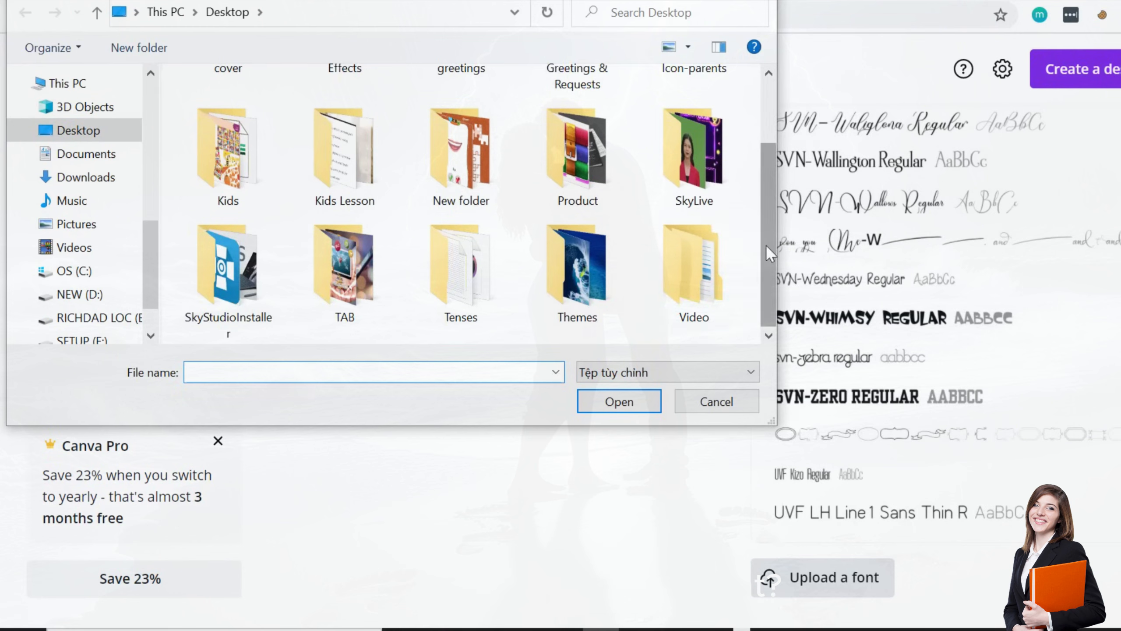
{"action": "scroll", "coordinate": [766, 244], "scroll_direction": "up", "scroll_amount": 1}
{"action": "scroll", "coordinate": [767, 270], "scroll_direction": "down", "scroll_amount": 1}
{"action": "scroll", "coordinate": [767, 270], "scroll_direction": "up", "scroll_amount": 1}
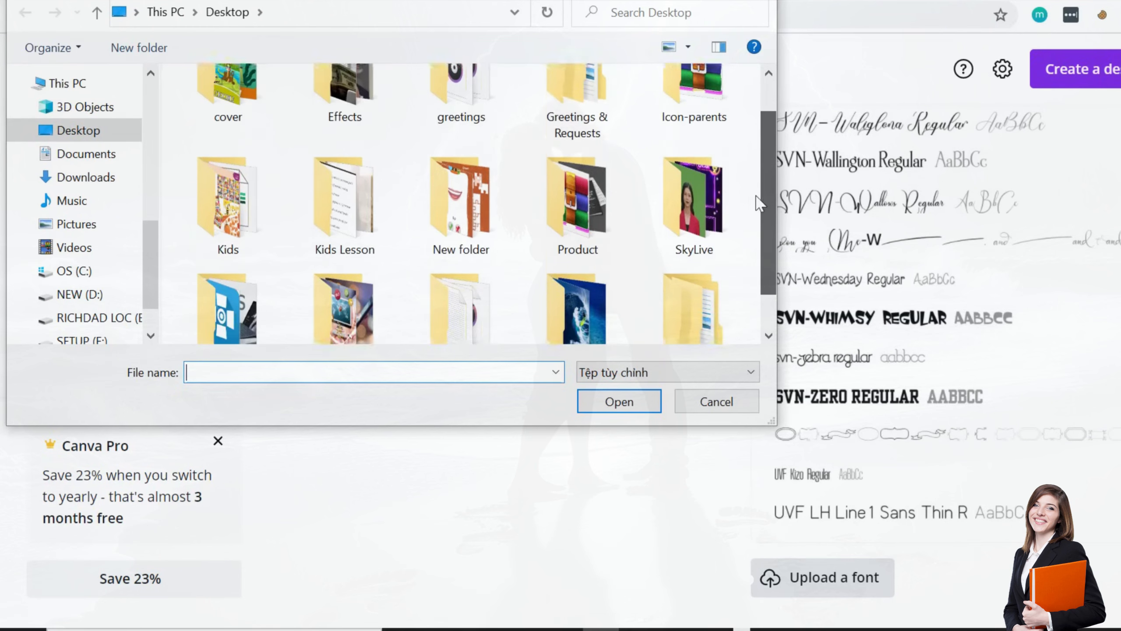
{"action": "scroll", "coordinate": [326, 205], "scroll_direction": "down", "scroll_amount": 1}
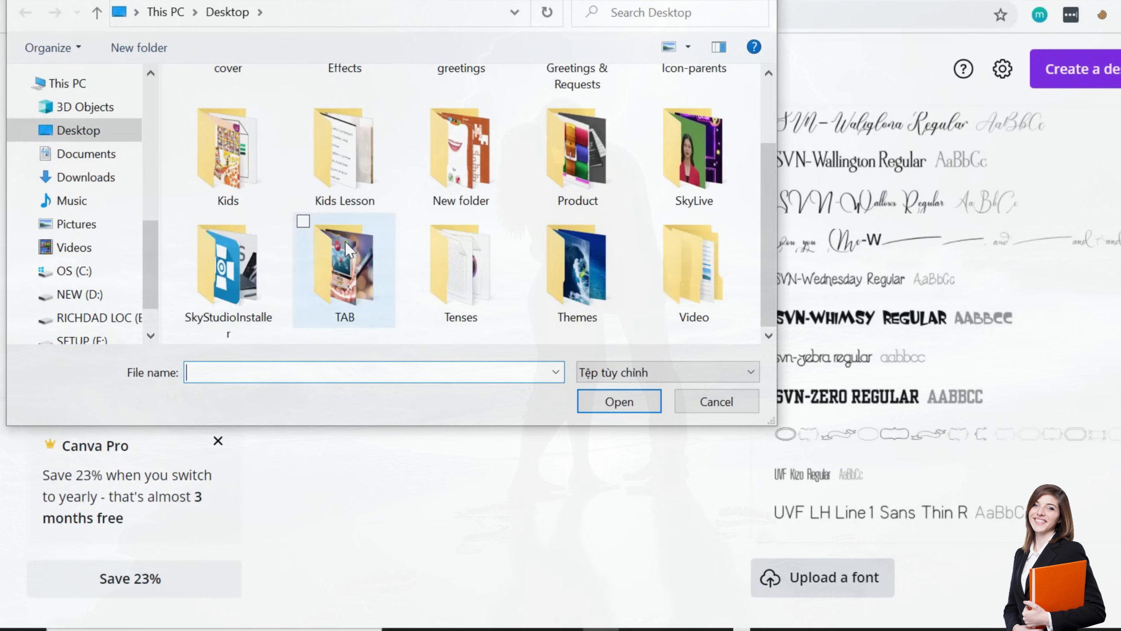
{"action": "left_click", "coordinate": [717, 403]}
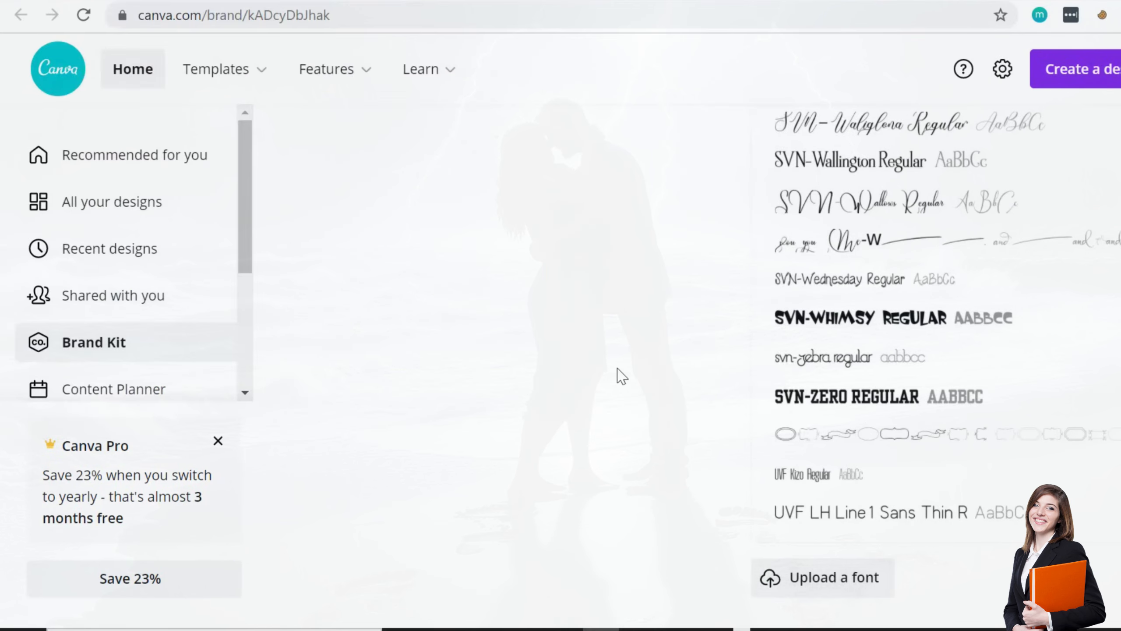
- Return to the poster design, deselect the BỘ SƯU TẬP heading and replace the vertical Bockford Department Store text with "hãy cùng chúng tôi tạo nên một"
{"action": "scroll", "coordinate": [680, 363], "scroll_direction": "up", "scroll_amount": 15}
{"action": "scroll", "coordinate": [908, 324], "scroll_direction": "up", "scroll_amount": 15}
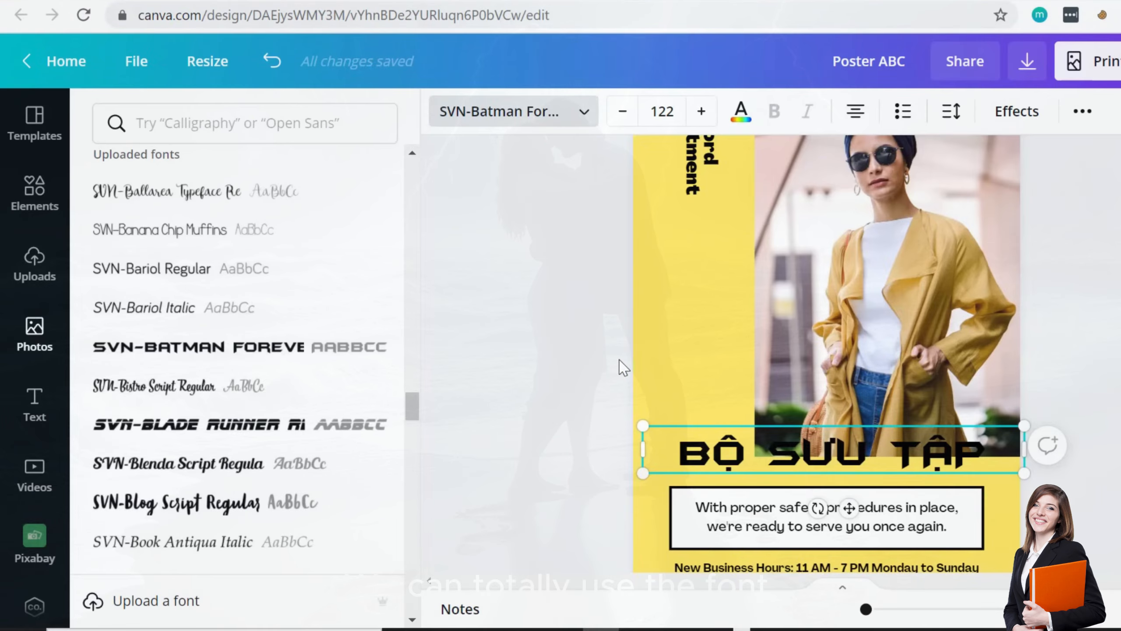
{"action": "left_click", "coordinate": [552, 346]}
{"action": "scroll", "coordinate": [554, 343], "scroll_direction": "up", "scroll_amount": 2}
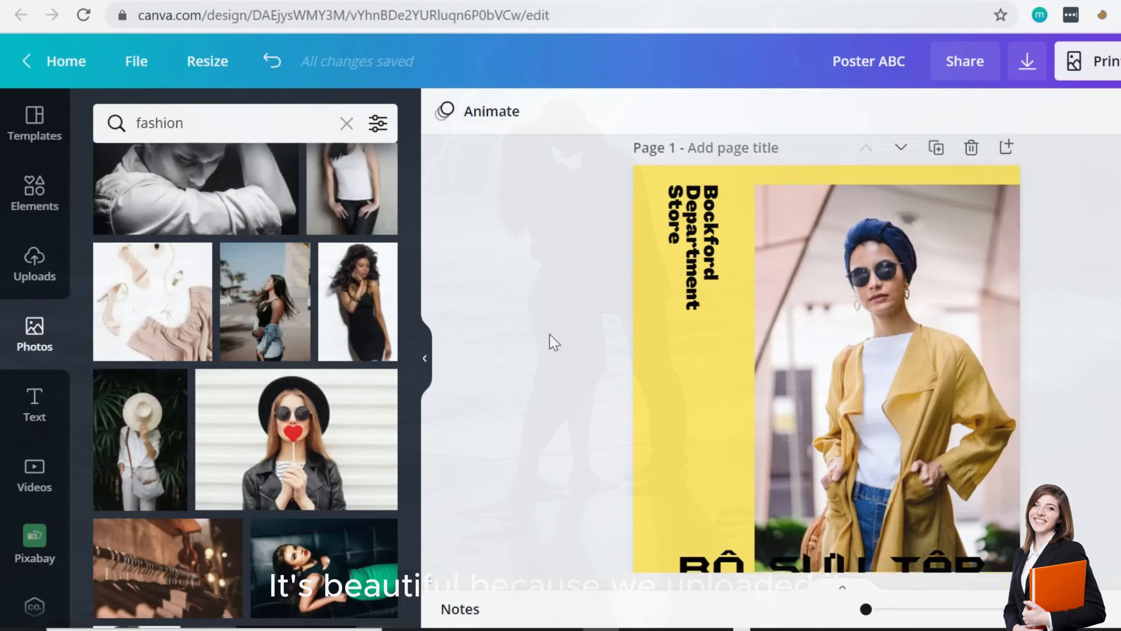
{"action": "double_click", "coordinate": [703, 247]}
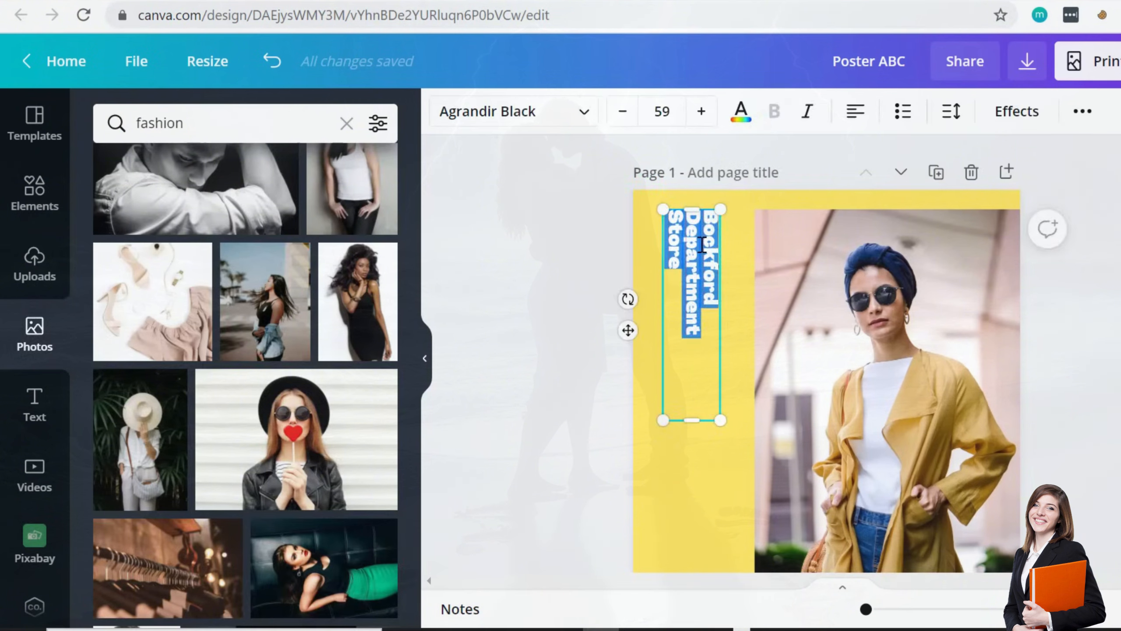
{"action": "type", "text": "hãy c"}
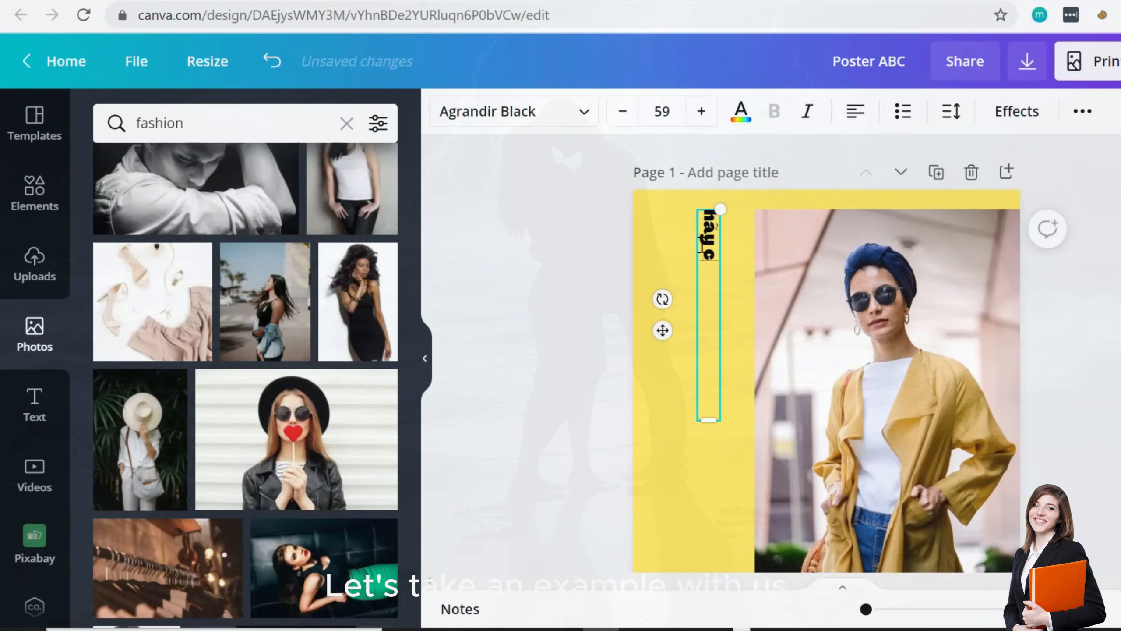
{"action": "type", "text": "ùng"}
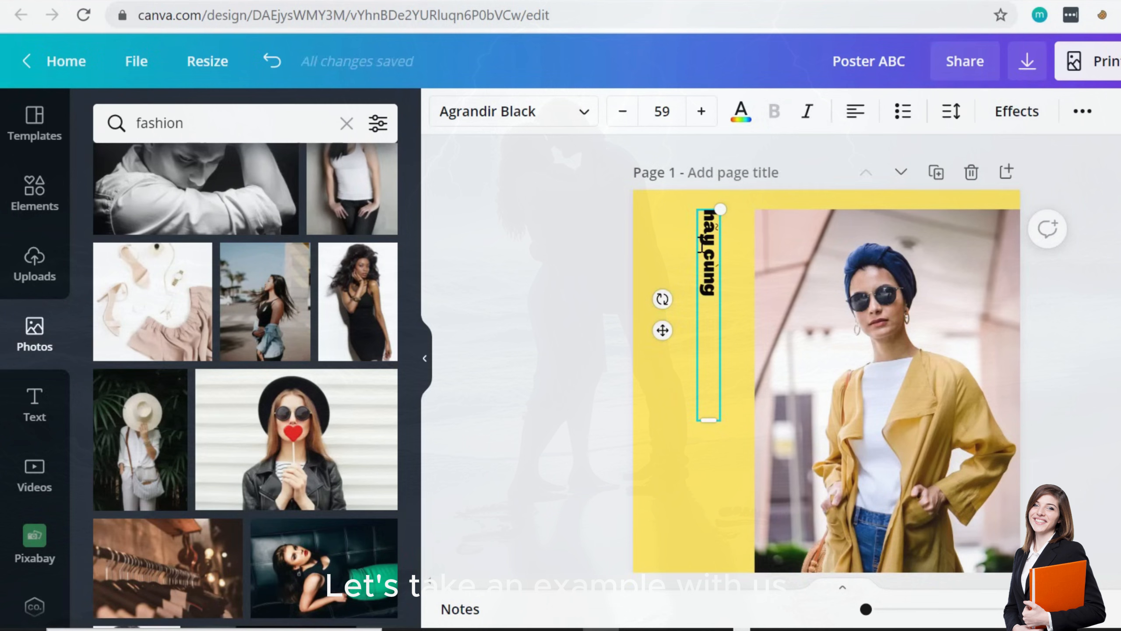
{"action": "type", "text": " chúng tô"}
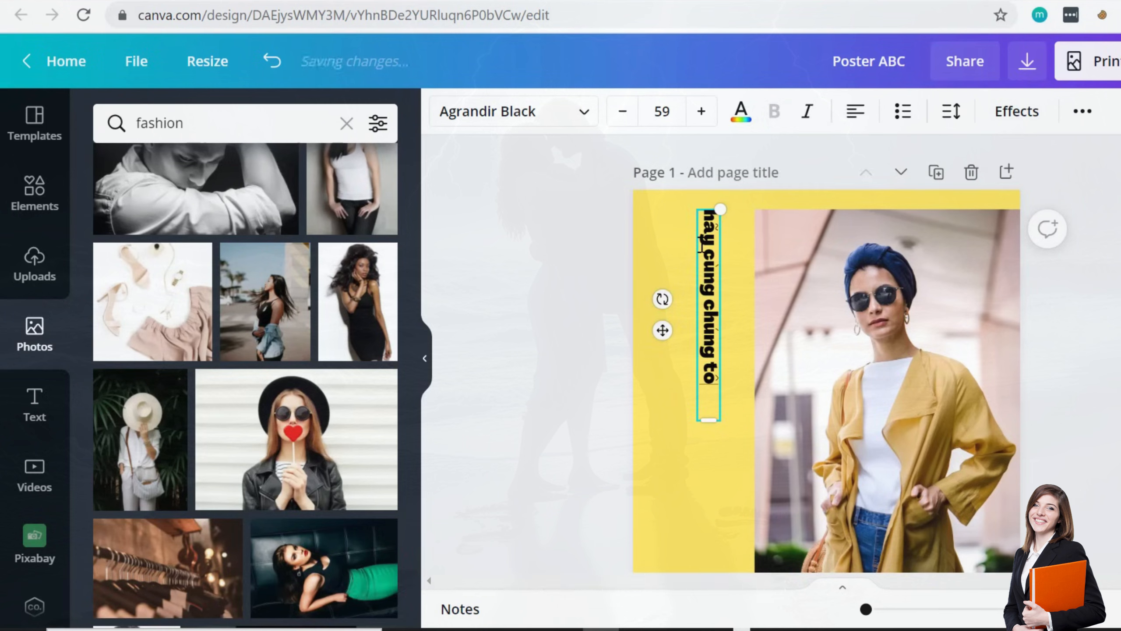
{"action": "type", "text": "i tạo"}
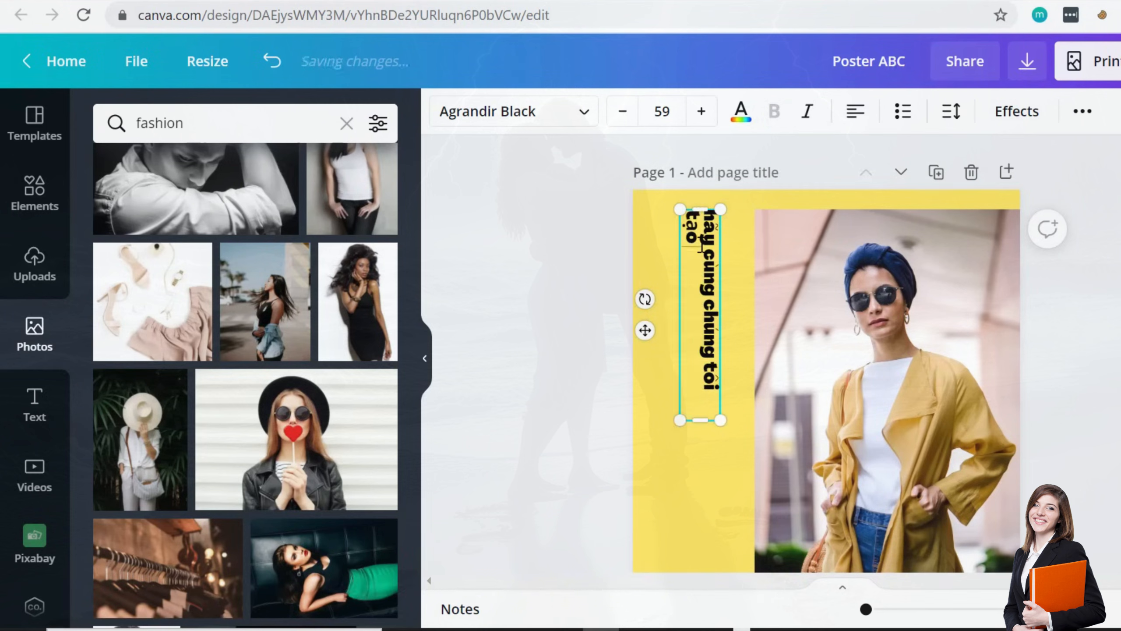
{"action": "type", "text": " nên moột"}
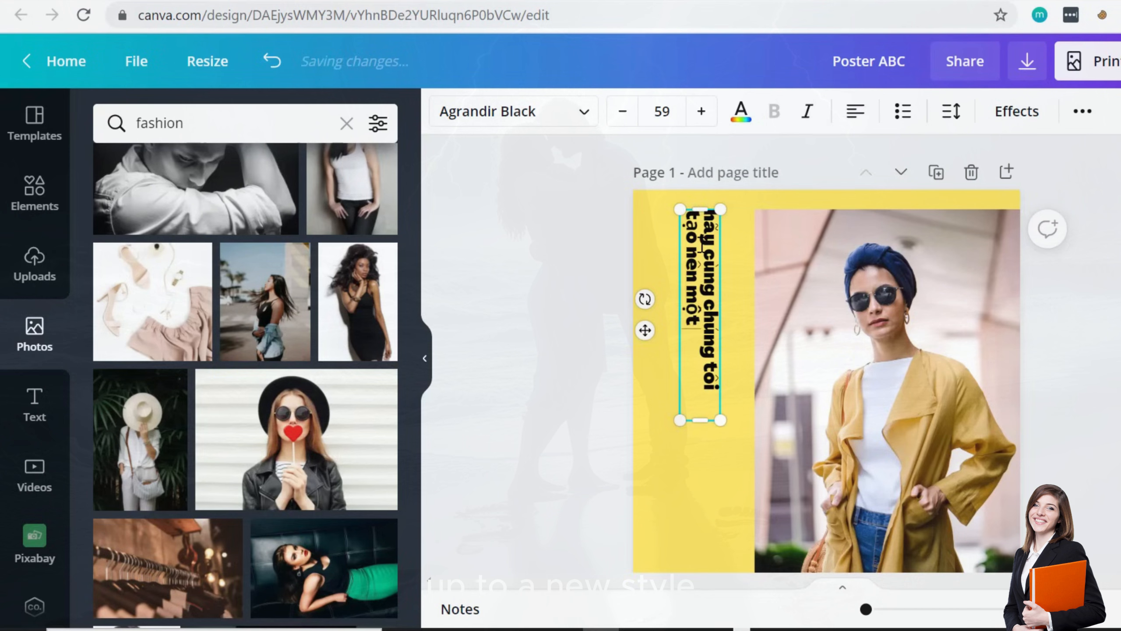
- Complete the vertical text with "phong cách mới!" and set its whole text to the SVN-Banana Chip Muffins font
{"action": "type", "text": " phong cac"}
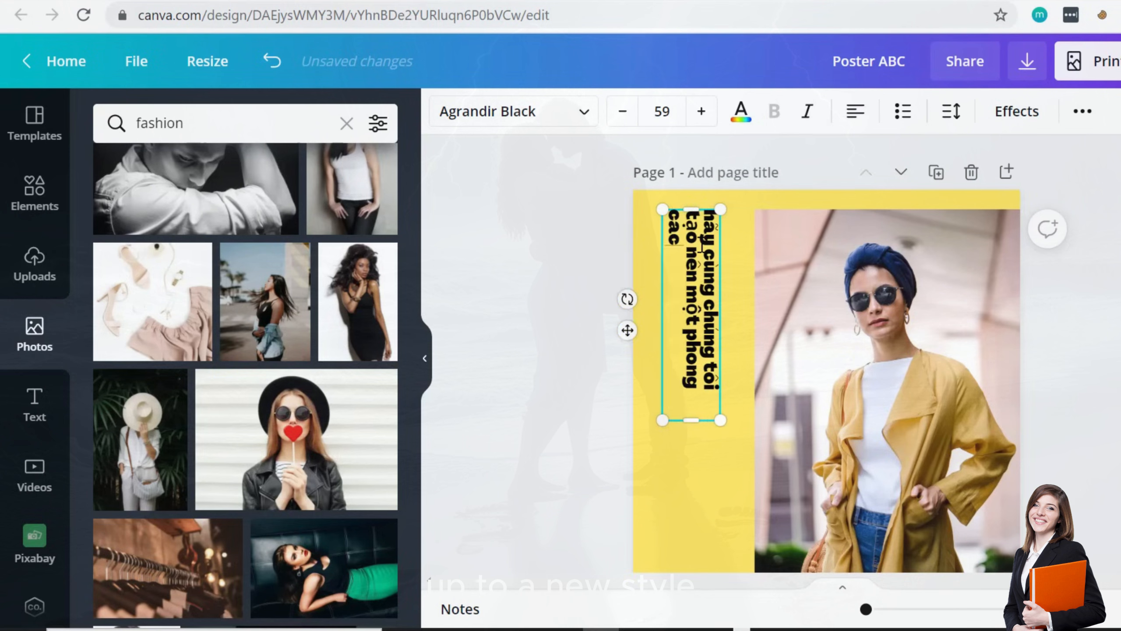
{"action": "type", "text": "h mới!"}
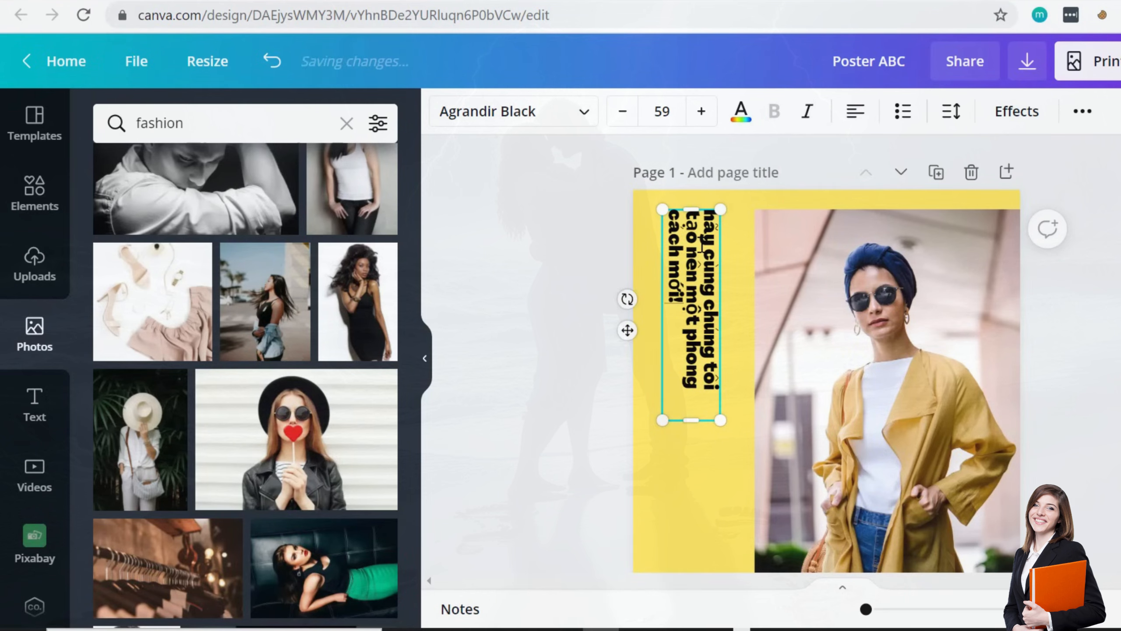
{"action": "key", "text": "ctrl+a"}
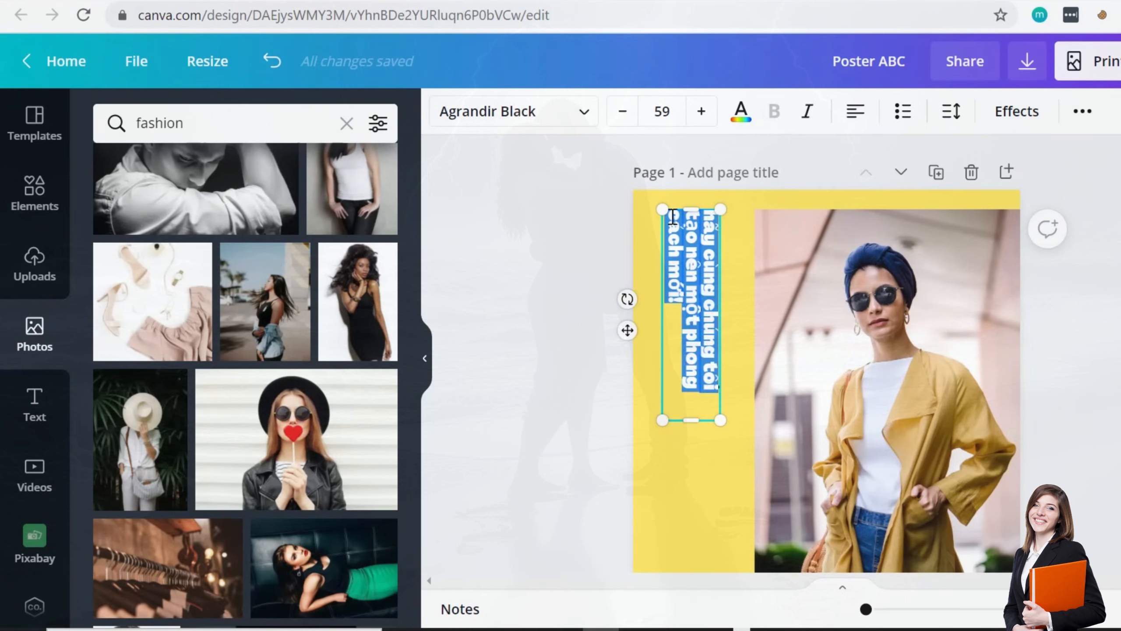
{"action": "left_click", "coordinate": [503, 123]}
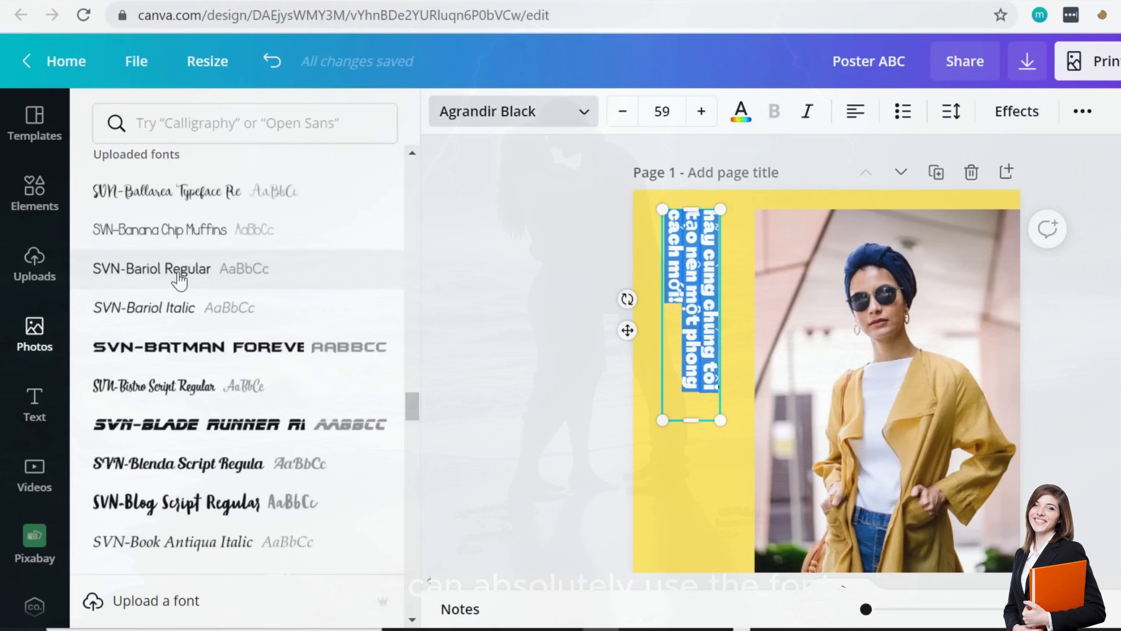
{"action": "left_click", "coordinate": [174, 236]}
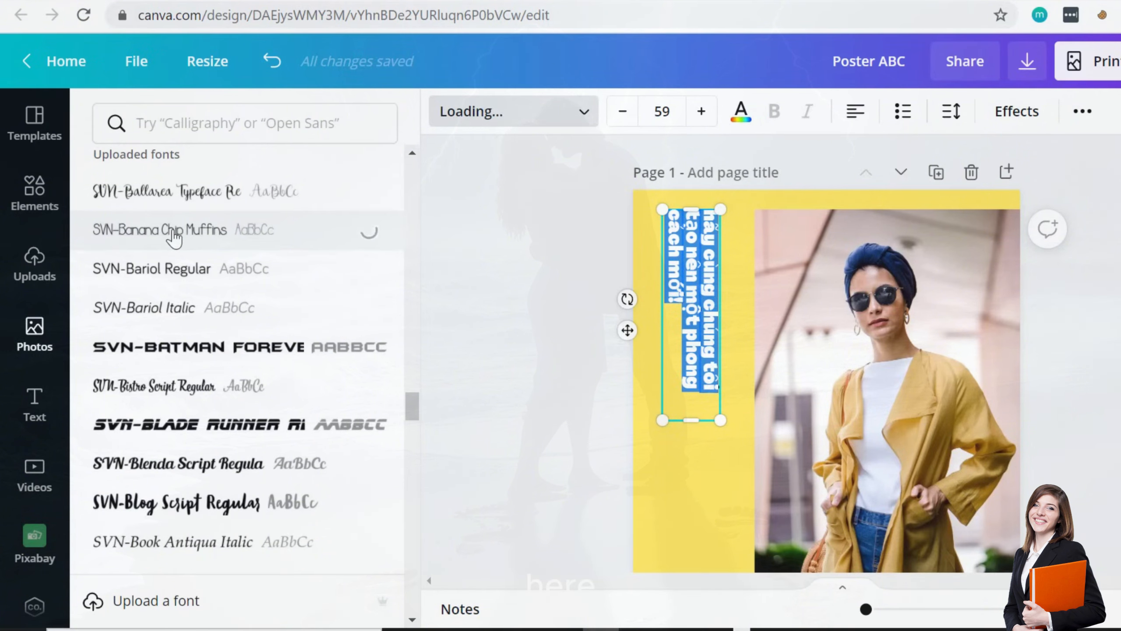
{"action": "left_click", "coordinate": [561, 265]}
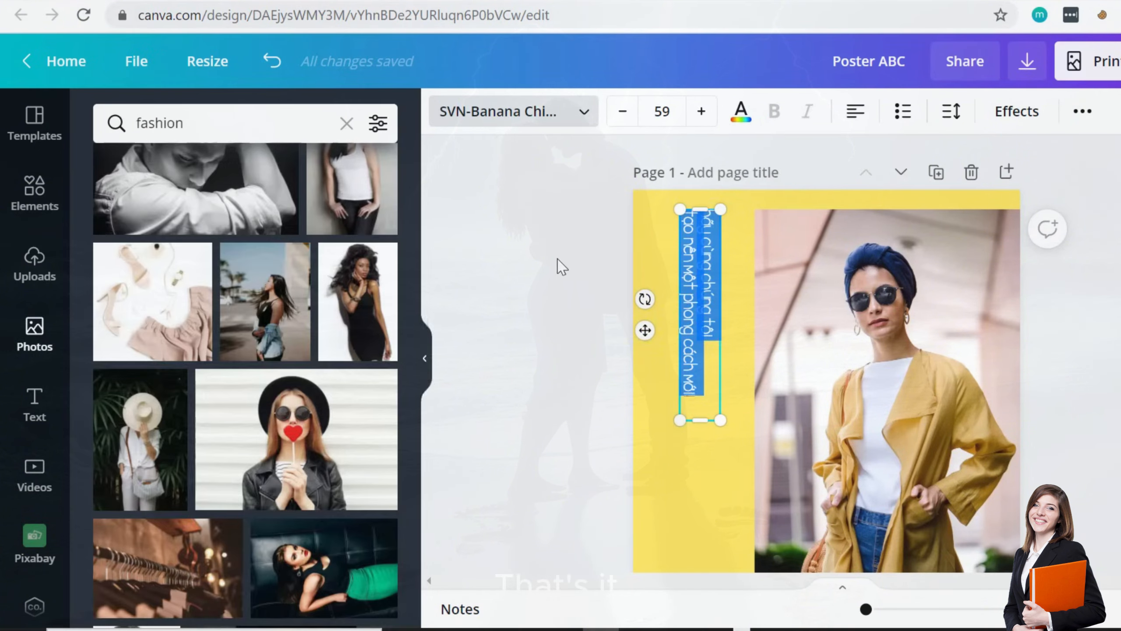
- Slightly increase the vertical text's line spacing and try adjusting its letter spacing
{"action": "left_click", "coordinate": [711, 281]}
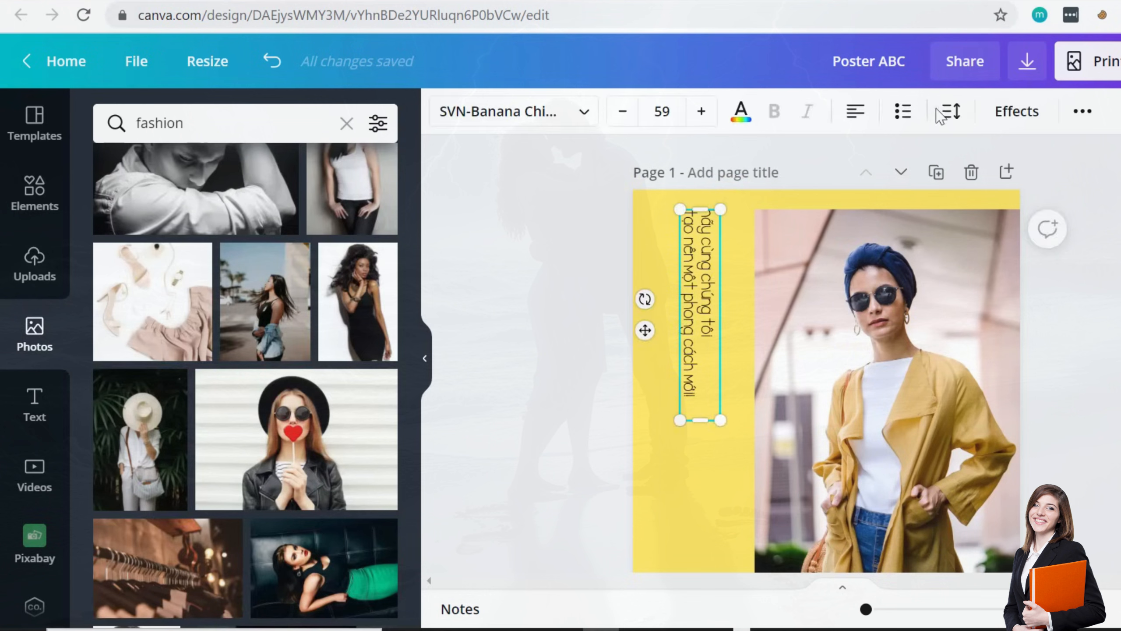
{"action": "left_click", "coordinate": [951, 117]}
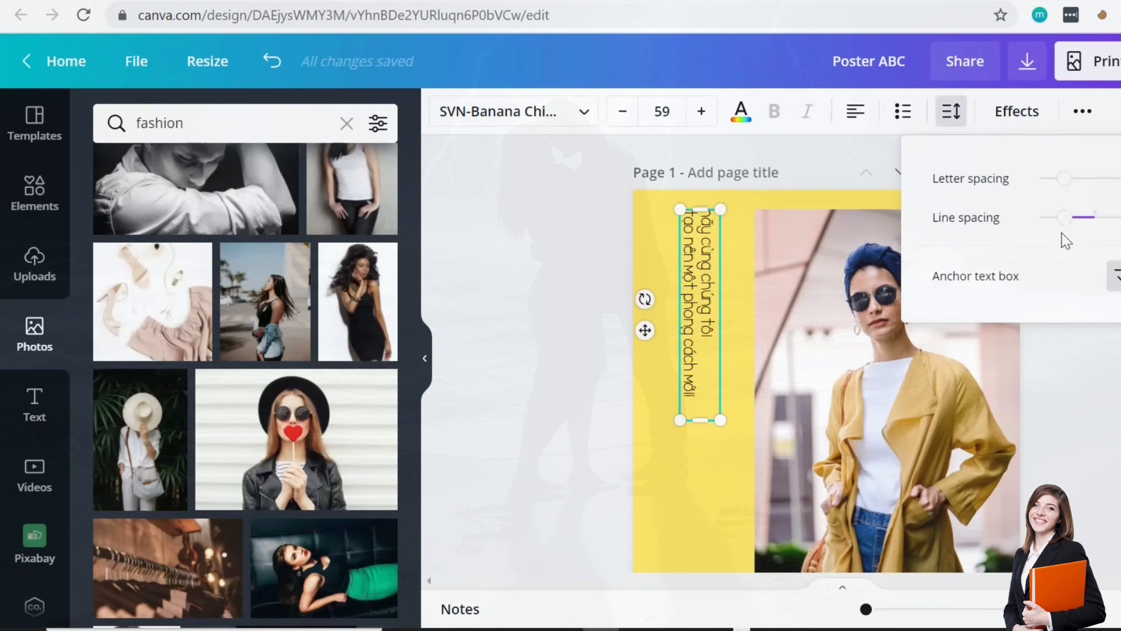
{"action": "left_click_drag", "start_coordinate": [1064, 217], "coordinate": [1078, 217]}
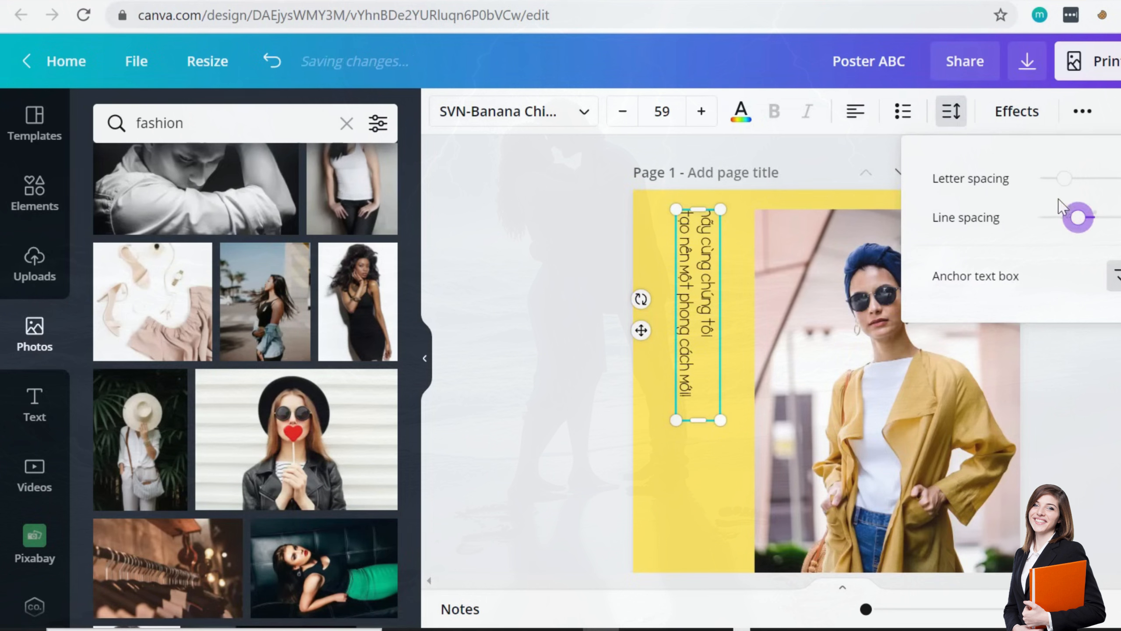
{"action": "left_click_drag", "start_coordinate": [1060, 180], "coordinate": [1069, 181]}
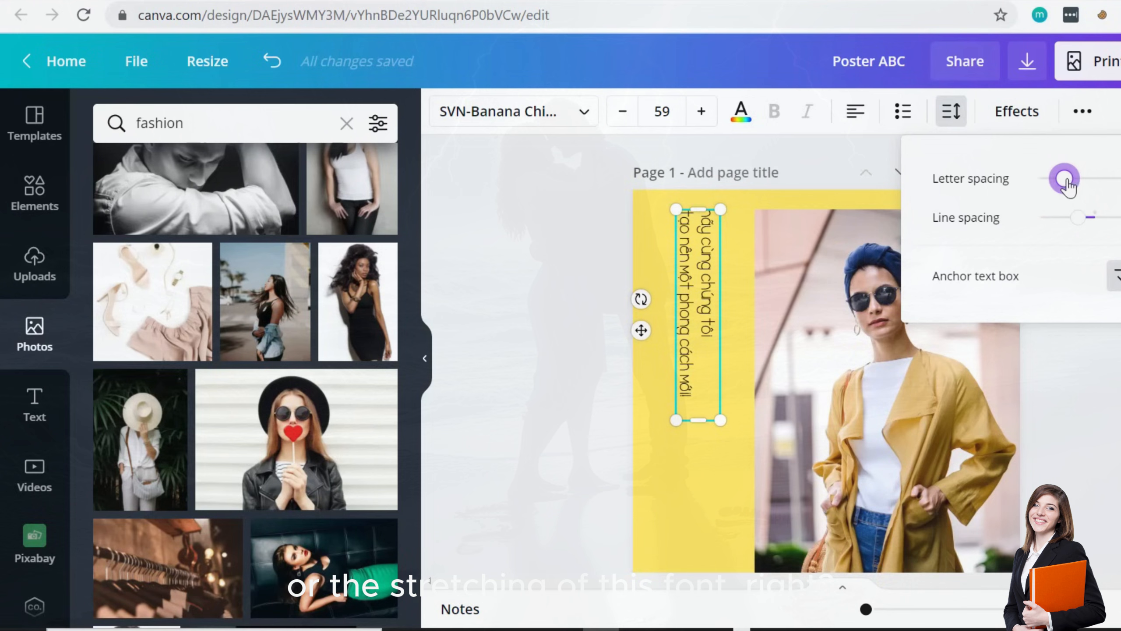
- Shift the vertical text slightly to the right on the yellow strip, closer to the photo
{"action": "double_click", "coordinate": [682, 281]}
{"action": "key", "text": "ctrl+a"}
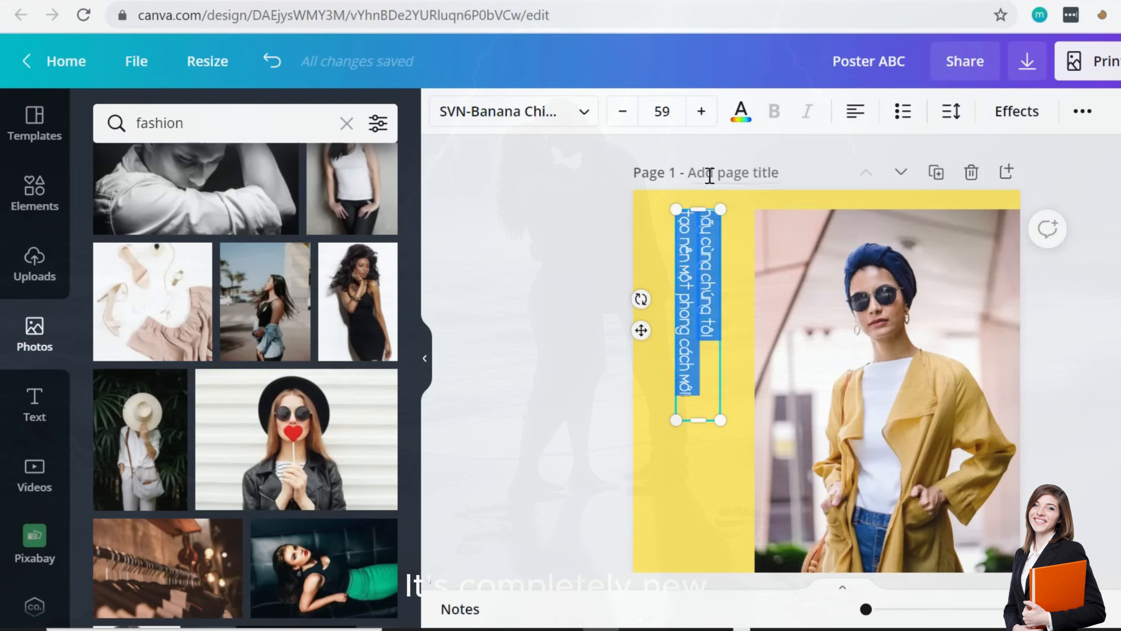
{"action": "left_click", "coordinate": [492, 270]}
{"action": "left_click_drag", "start_coordinate": [688, 273], "coordinate": [702, 274]}
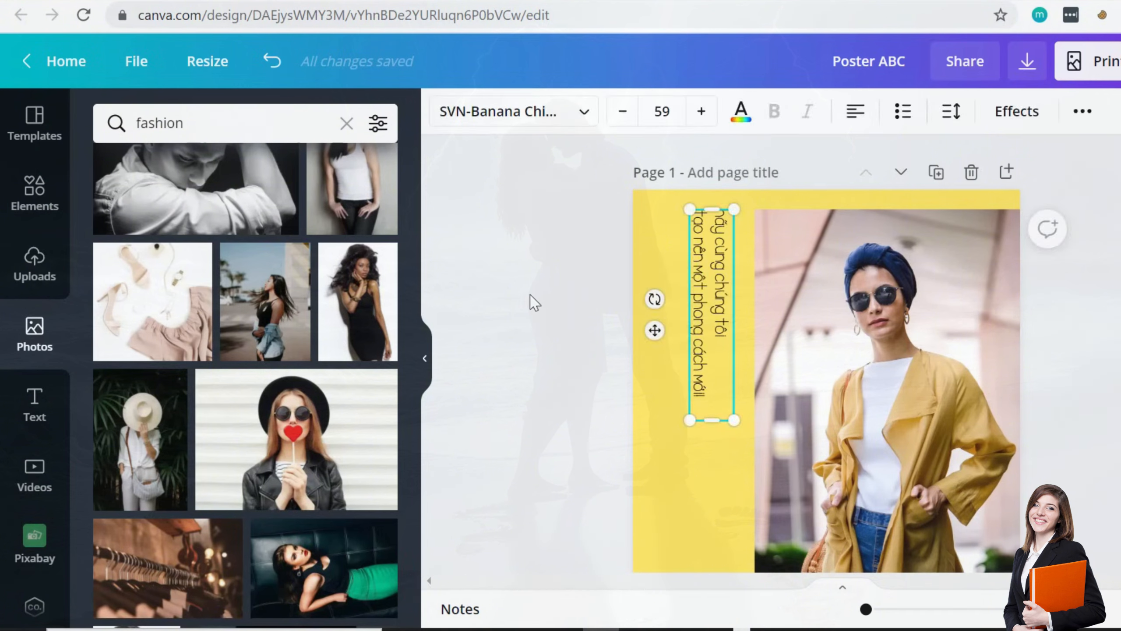
- Scale up the vertical text proportionally to a font size of 73.5
{"action": "left_click", "coordinate": [505, 302]}
{"action": "left_click", "coordinate": [676, 312]}
{"action": "left_click", "coordinate": [698, 319]}
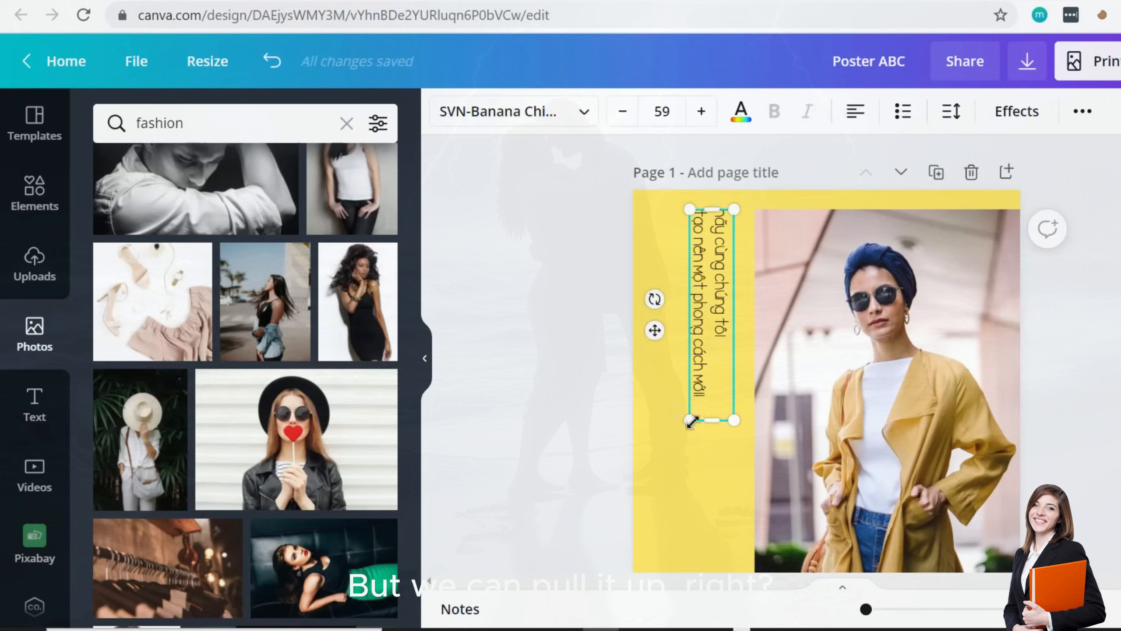
{"action": "left_click_drag", "start_coordinate": [691, 422], "coordinate": [679, 472]}
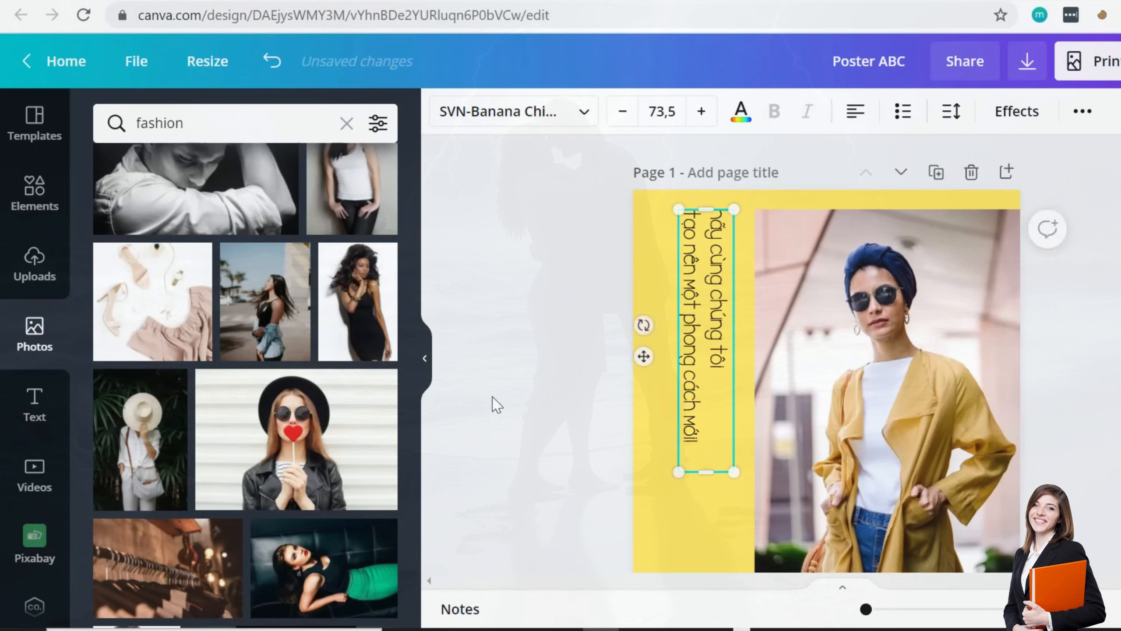
{"action": "left_click", "coordinate": [521, 355]}
- Change the font of the "BỘ SƯU TẬP" heading on page 1 to SVN-Blog Script Regular
{"action": "scroll", "coordinate": [523, 358], "scroll_direction": "down", "scroll_amount": 5}
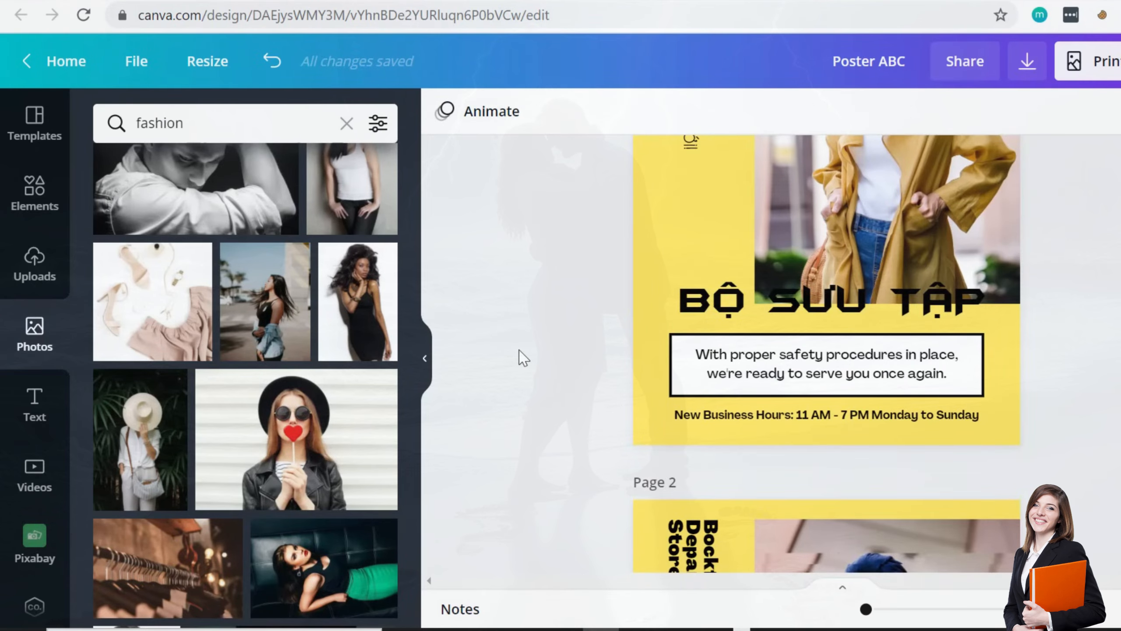
{"action": "scroll", "coordinate": [521, 358], "scroll_direction": "up", "scroll_amount": 3}
{"action": "left_click", "coordinate": [804, 413]}
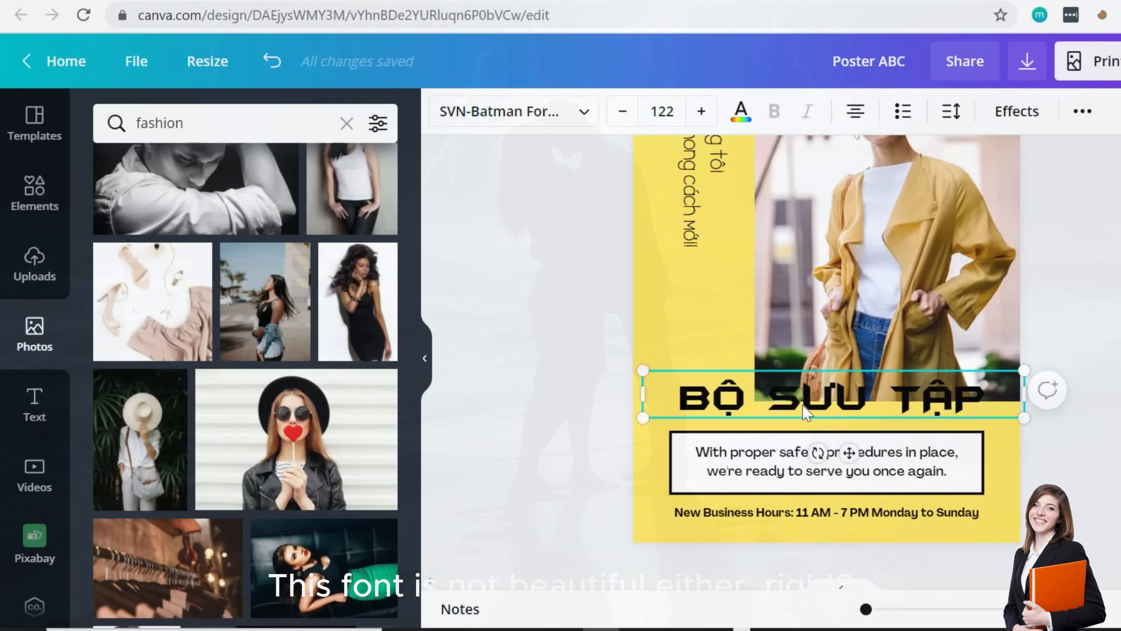
{"action": "double_click", "coordinate": [804, 413]}
{"action": "key", "text": "ctrl+a"}
{"action": "left_click", "coordinate": [501, 127]}
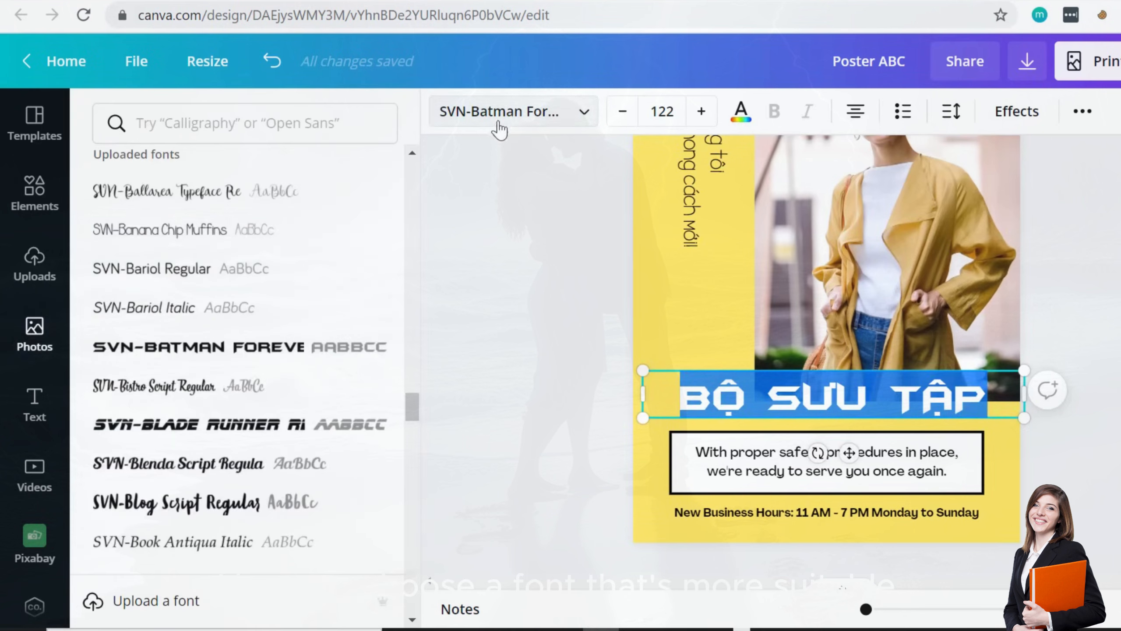
{"action": "left_click", "coordinate": [200, 513]}
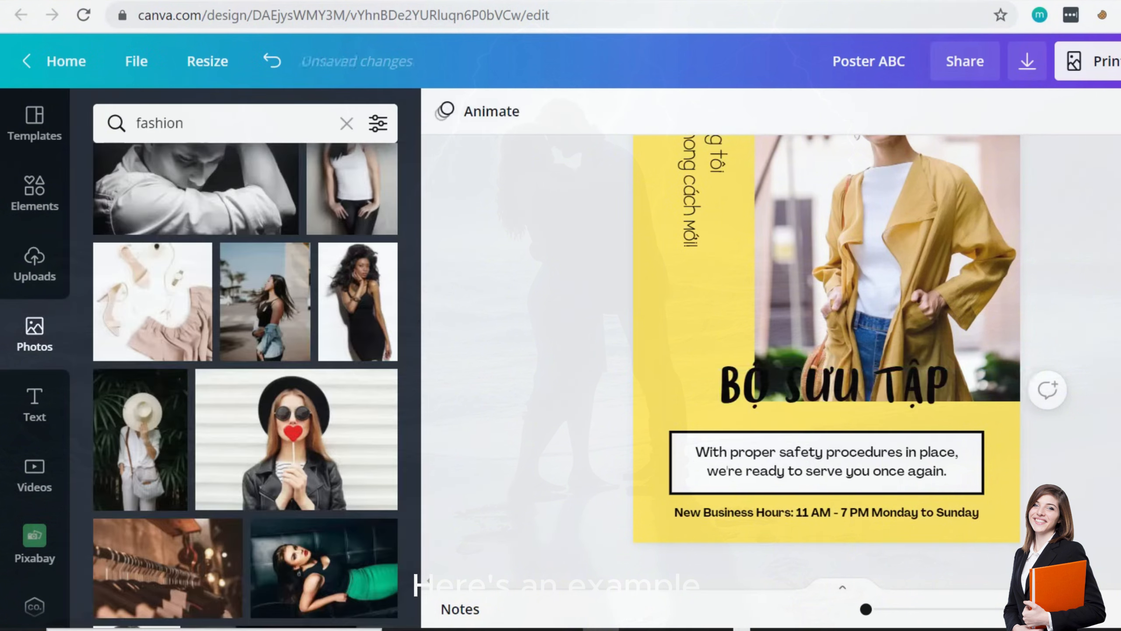
- Move the "BỘ SƯU TẬP" heading slightly down and enlarge it to font size 166
{"action": "left_click_drag", "start_coordinate": [849, 377], "coordinate": [849, 399]}
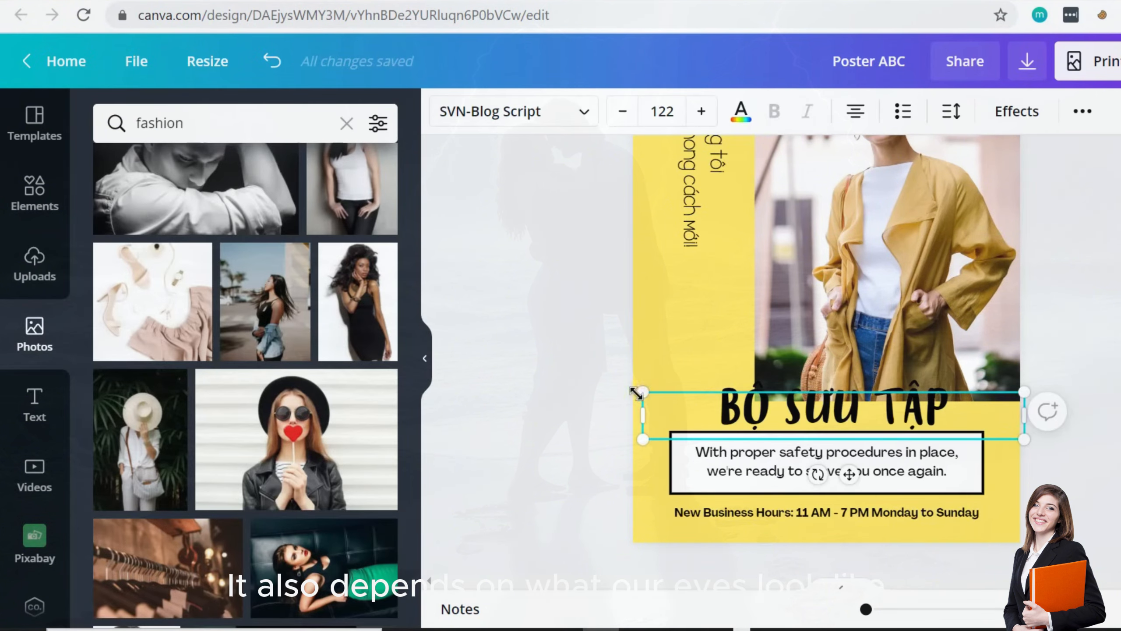
{"action": "left_click_drag", "start_coordinate": [639, 392], "coordinate": [572, 383]}
{"action": "left_click_drag", "start_coordinate": [1024, 383], "coordinate": [1073, 360]}
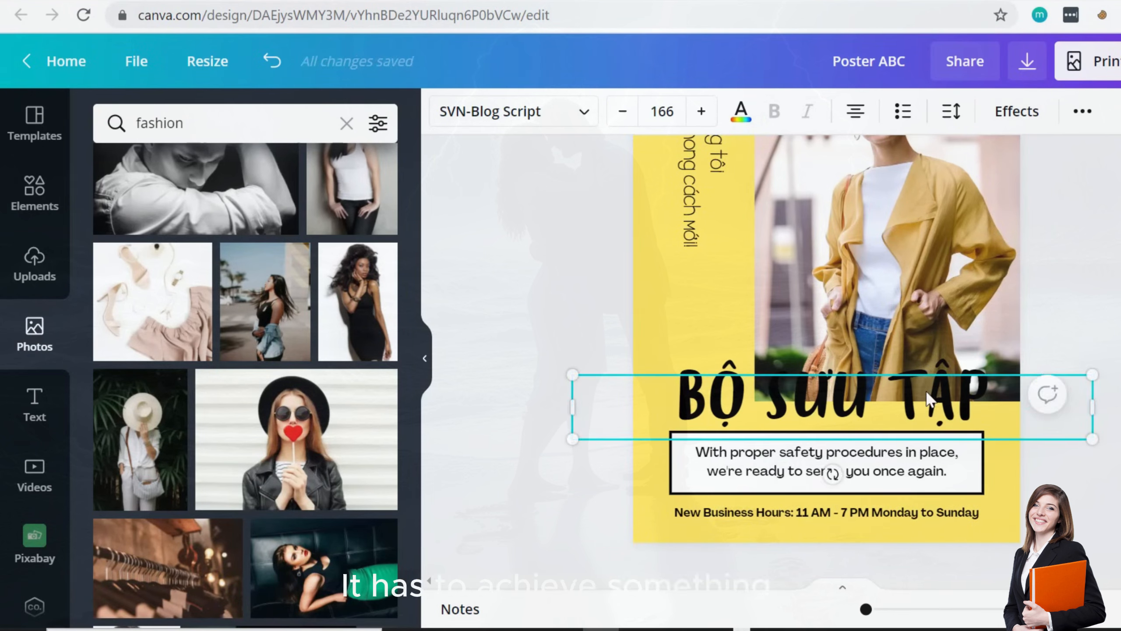
{"action": "left_click", "coordinate": [1089, 280]}
- Change the "BỘ SƯU TẬP" heading's font to SVN-Clementine Regular
{"action": "left_click", "coordinate": [860, 384]}
{"action": "key", "text": "ctrl+a"}
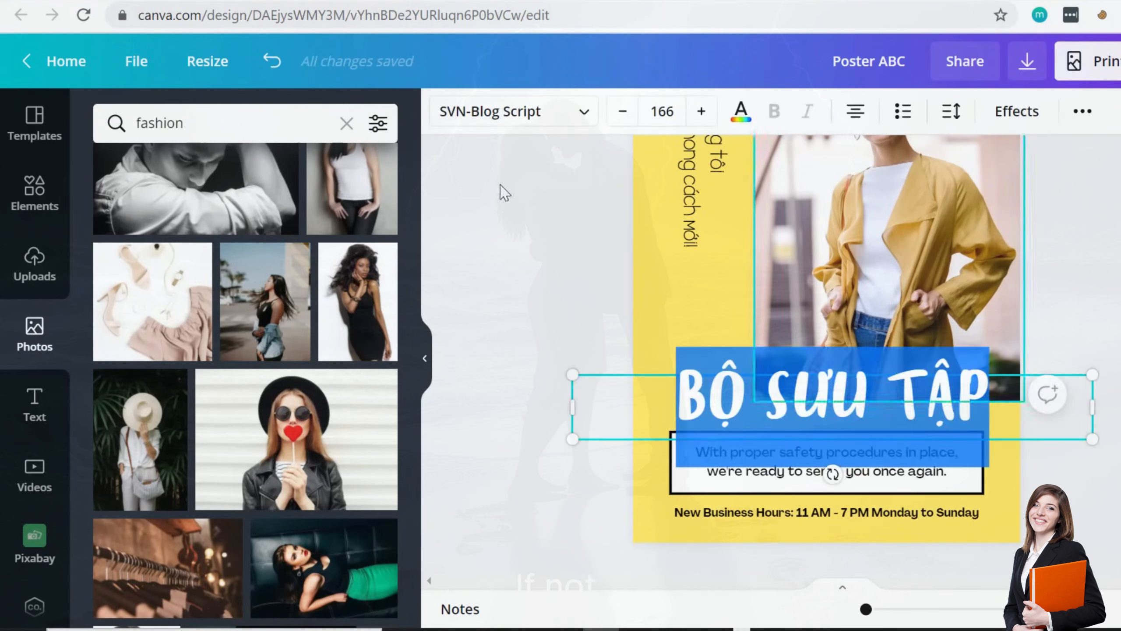
{"action": "left_click", "coordinate": [463, 117]}
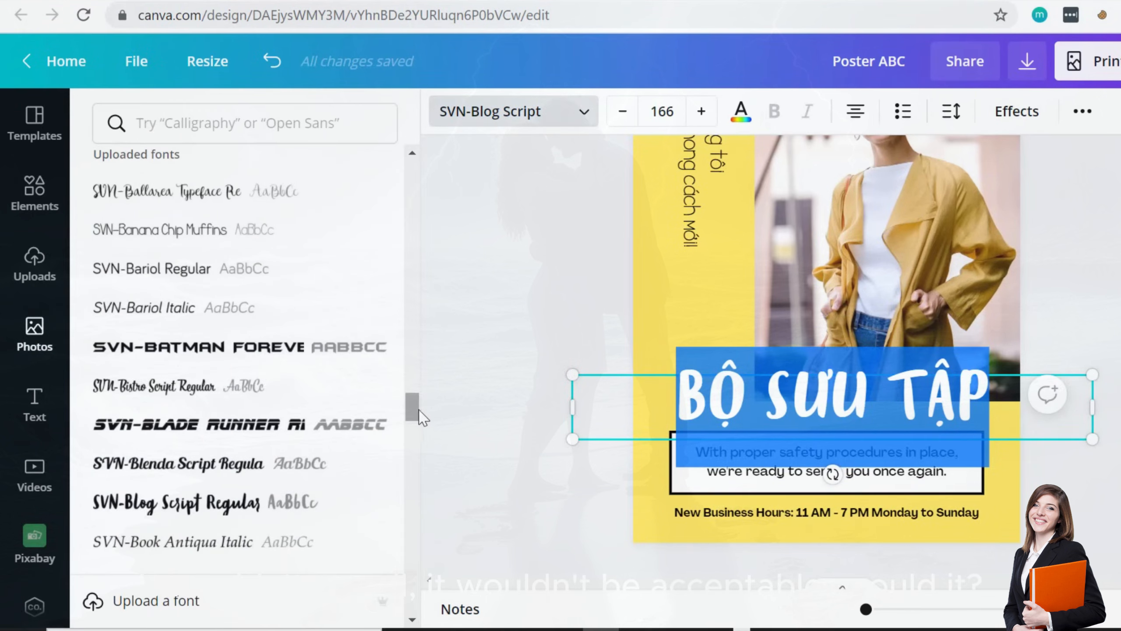
{"action": "left_click_drag", "start_coordinate": [417, 413], "coordinate": [425, 451]}
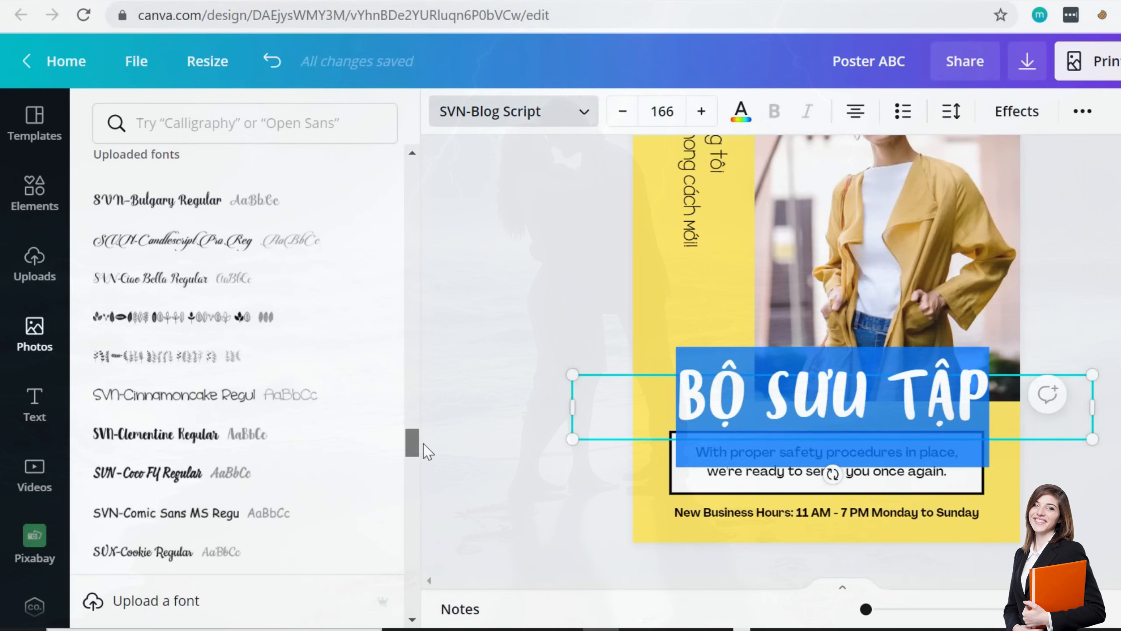
{"action": "left_click", "coordinate": [177, 435]}
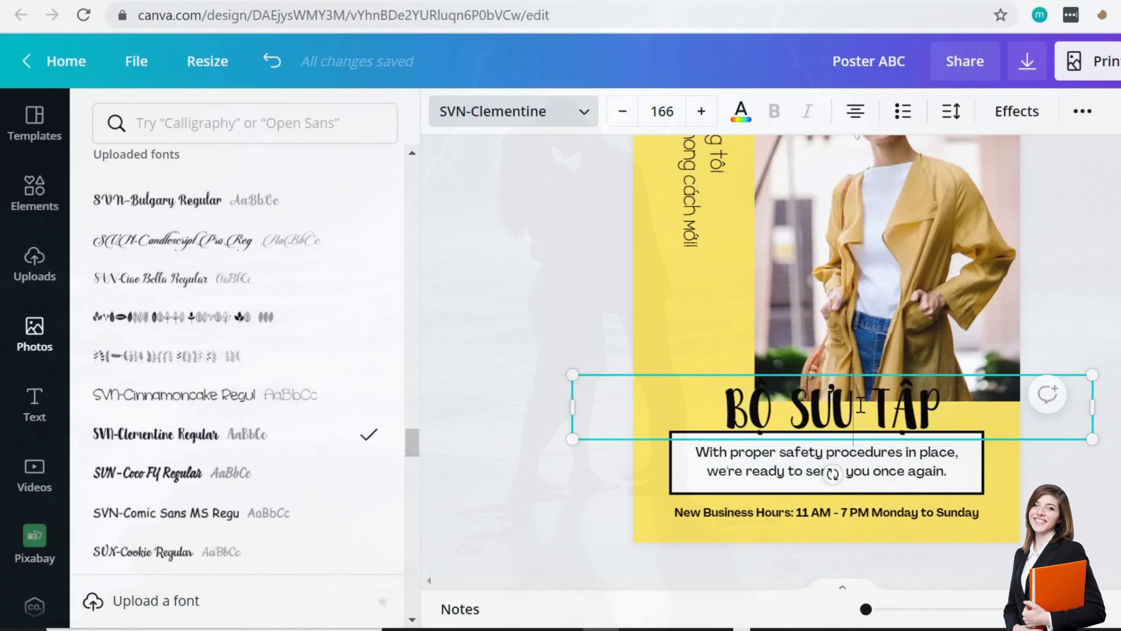
- Change the "BỘ SƯU TẬP" heading's font to Agrandir Black
{"action": "left_click", "coordinate": [855, 404]}
{"action": "key", "text": "ctrl+a"}
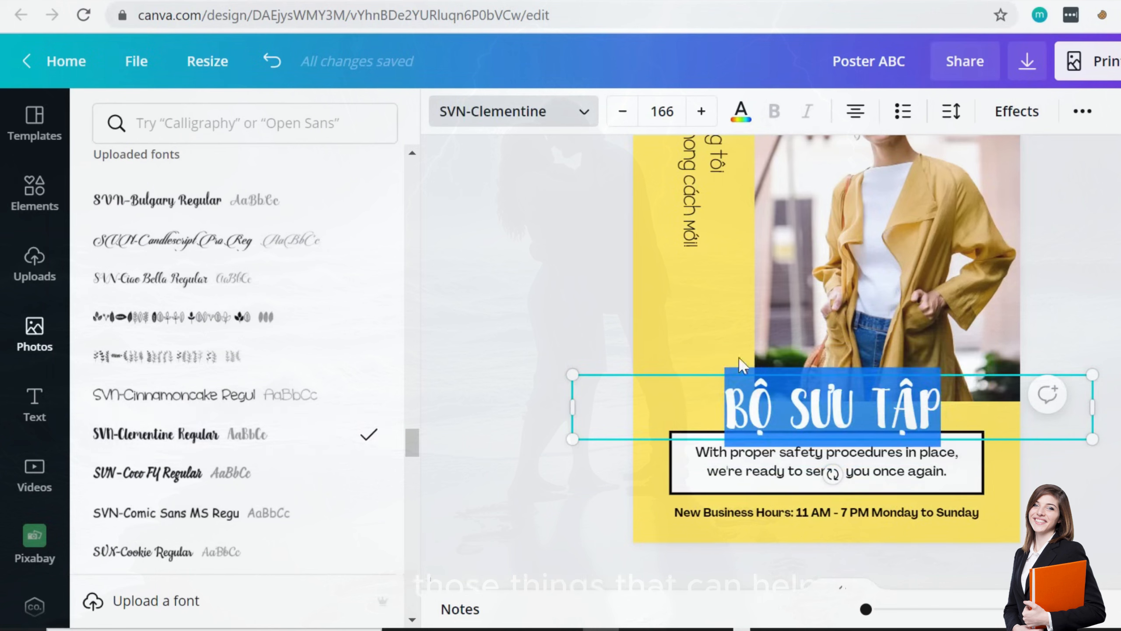
{"action": "left_click", "coordinate": [501, 110]}
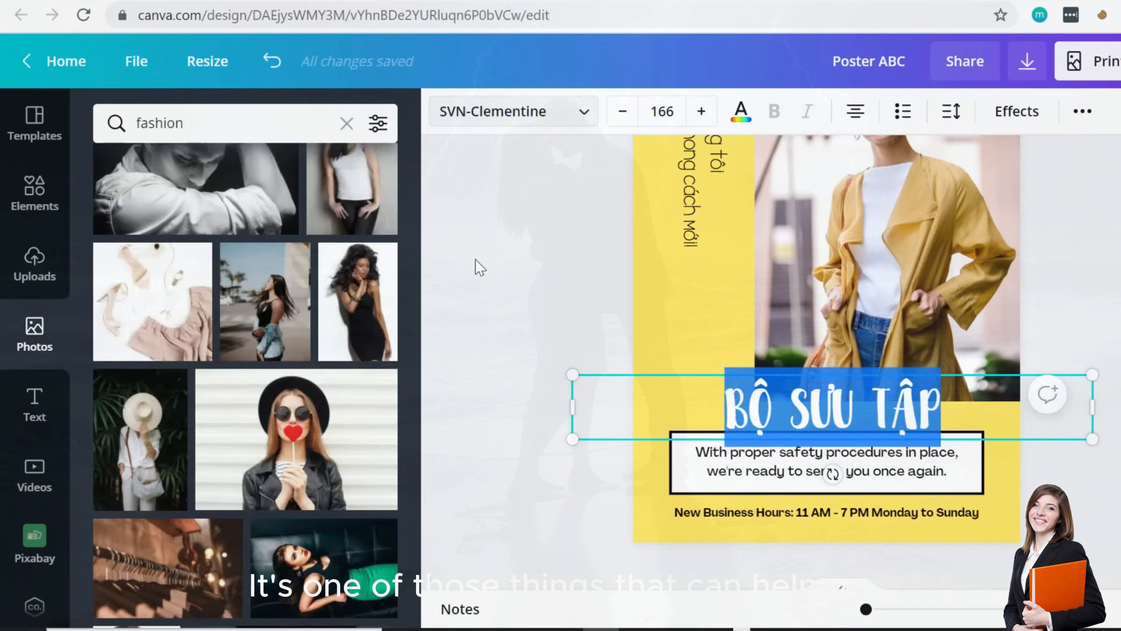
{"action": "left_click", "coordinate": [520, 114]}
{"action": "left_click_drag", "start_coordinate": [413, 448], "coordinate": [406, 163]}
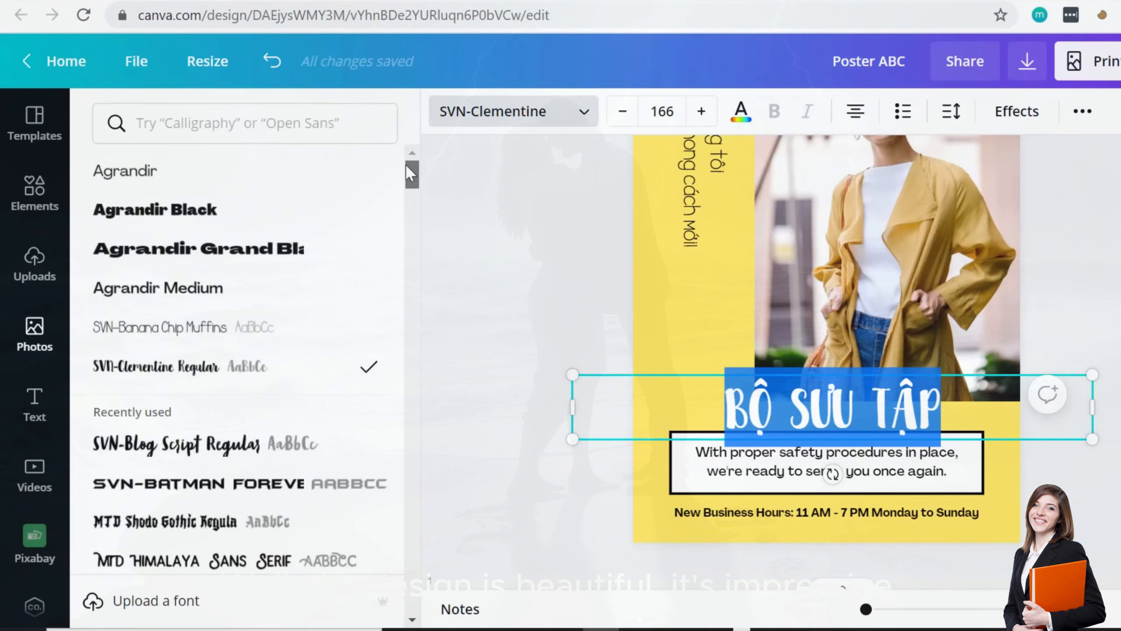
{"action": "left_click", "coordinate": [190, 208]}
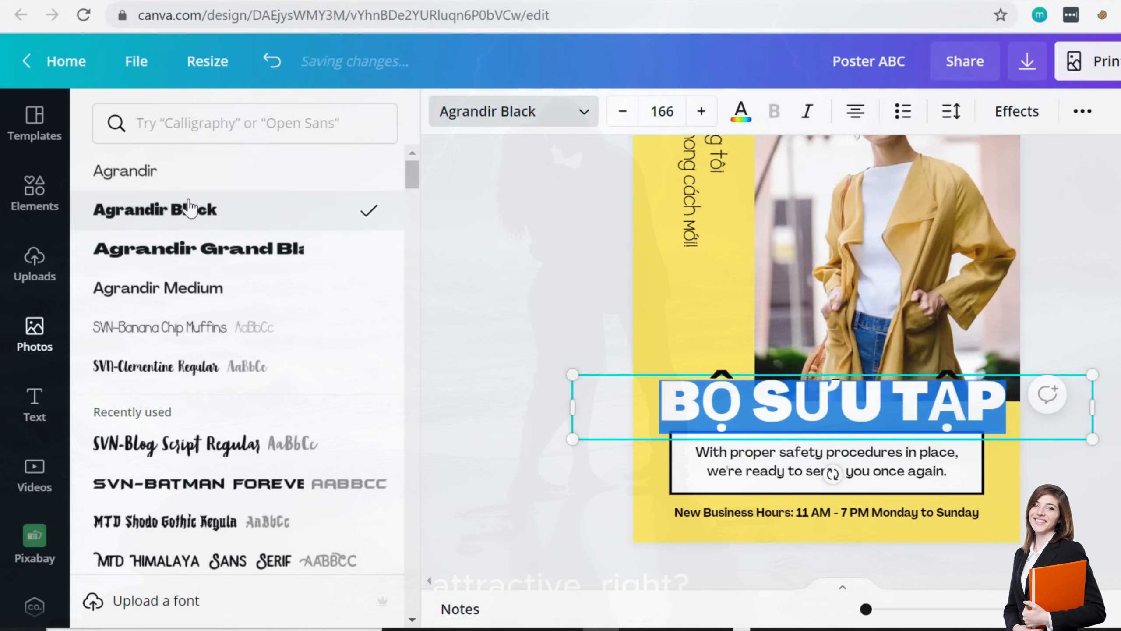
- Apply the recently used iCiel Crocante Regular font to the "BỘ SƯU TẬP" heading
{"action": "scroll", "coordinate": [256, 309], "scroll_direction": "down", "scroll_amount": 5}
{"action": "scroll", "coordinate": [256, 339], "scroll_direction": "down", "scroll_amount": 1}
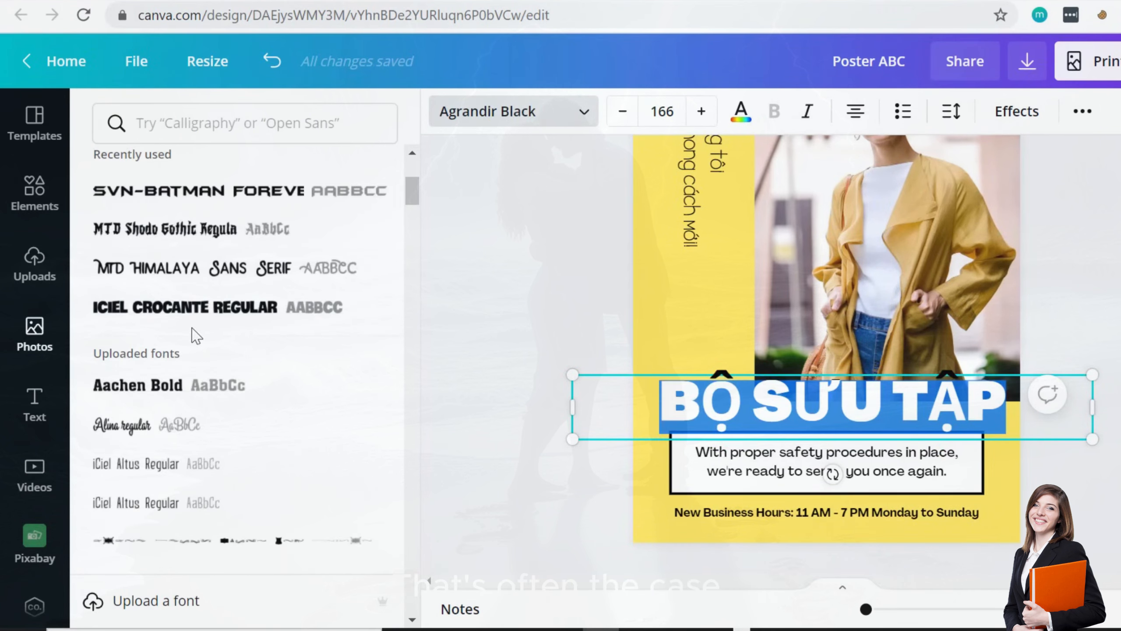
{"action": "left_click", "coordinate": [184, 311]}
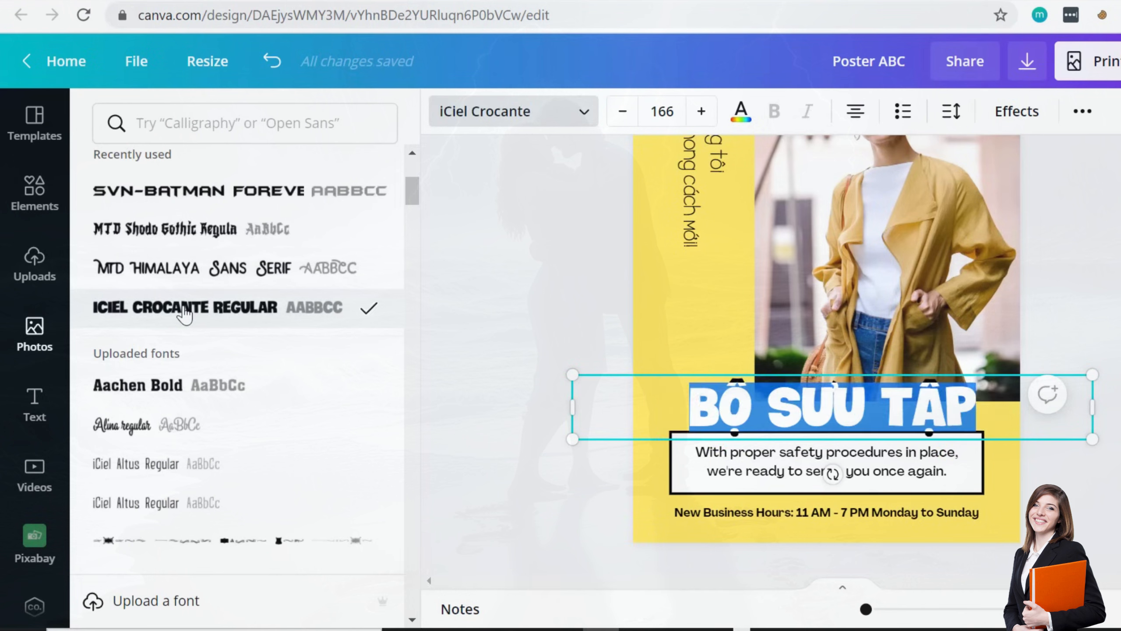
- Find SVN-Franko Regular among the uploaded fonts and apply it to the "BỘ SƯU TẬP" heading
{"action": "scroll", "coordinate": [185, 311], "scroll_direction": "down", "scroll_amount": 10}
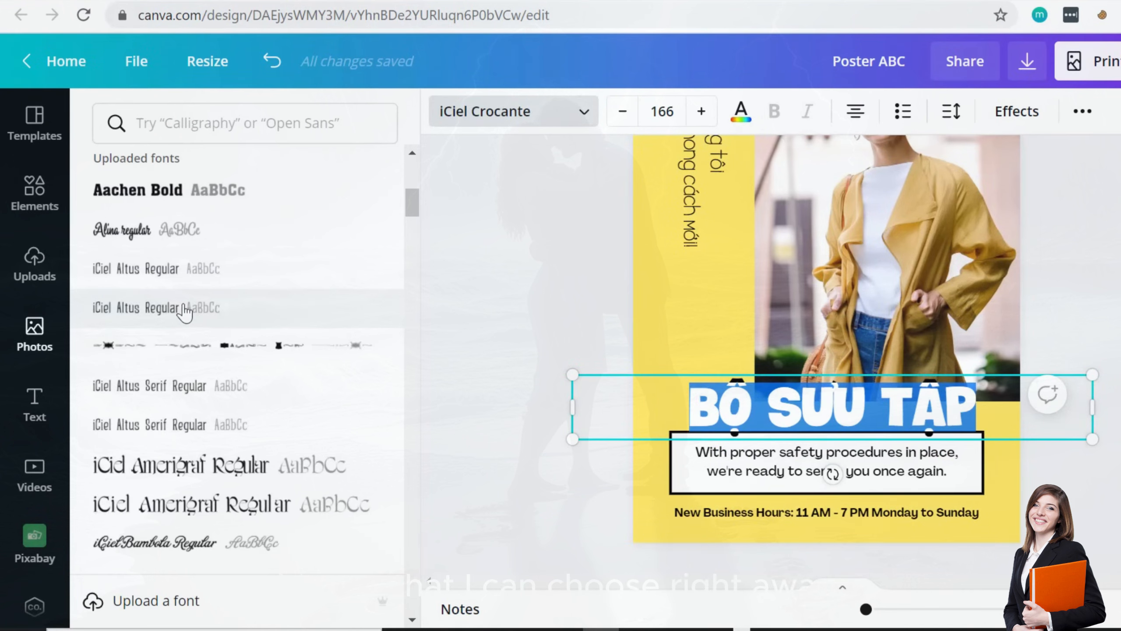
{"action": "scroll", "coordinate": [185, 345], "scroll_direction": "down", "scroll_amount": 8}
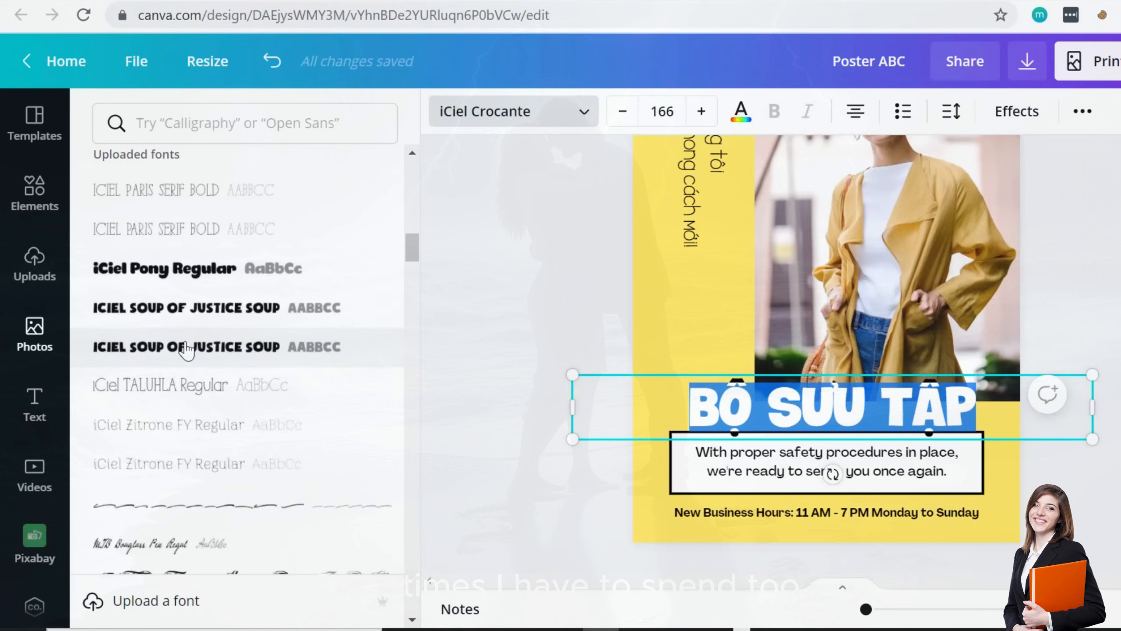
{"action": "scroll", "coordinate": [185, 347], "scroll_direction": "down", "scroll_amount": 7}
{"action": "scroll", "coordinate": [186, 347], "scroll_direction": "down", "scroll_amount": 14}
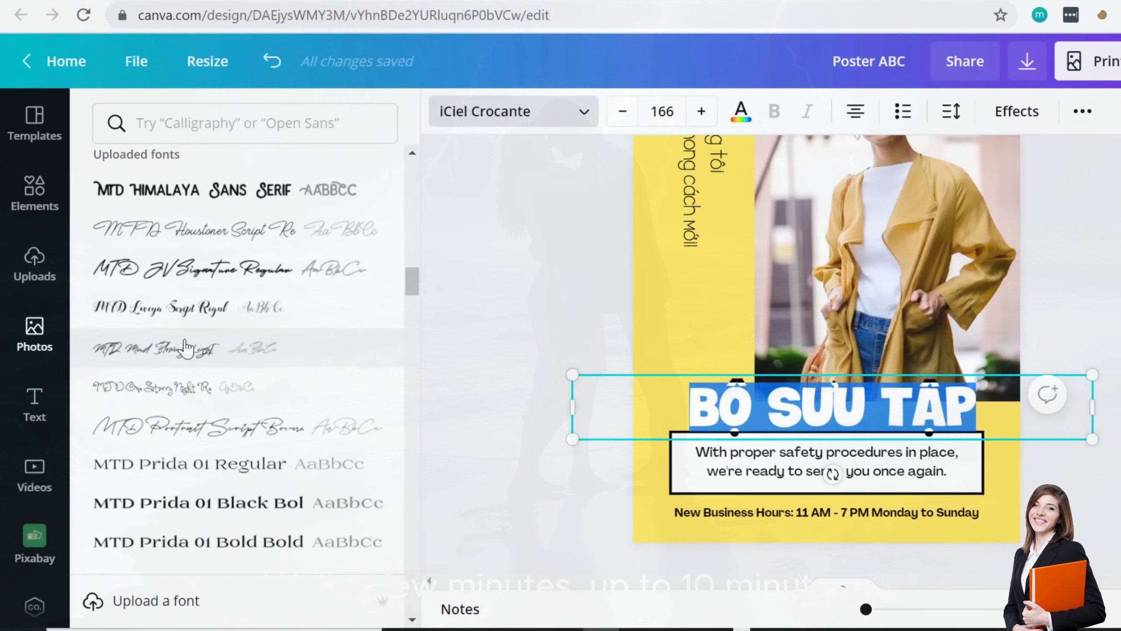
{"action": "scroll", "coordinate": [186, 347], "scroll_direction": "down", "scroll_amount": 15}
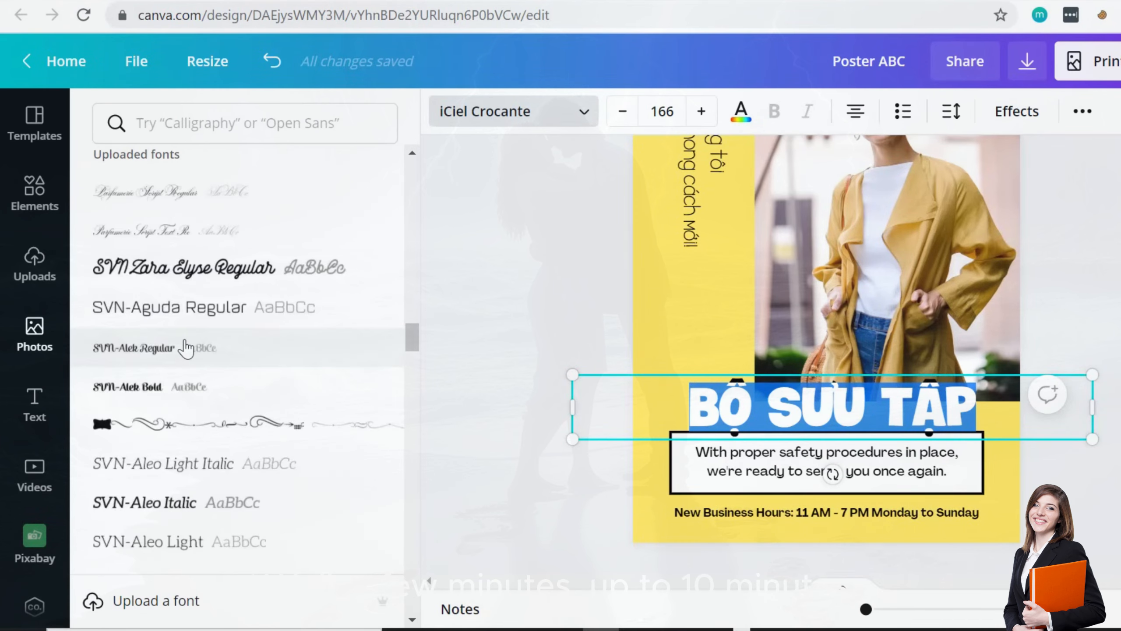
{"action": "scroll", "coordinate": [185, 346], "scroll_direction": "down", "scroll_amount": 12}
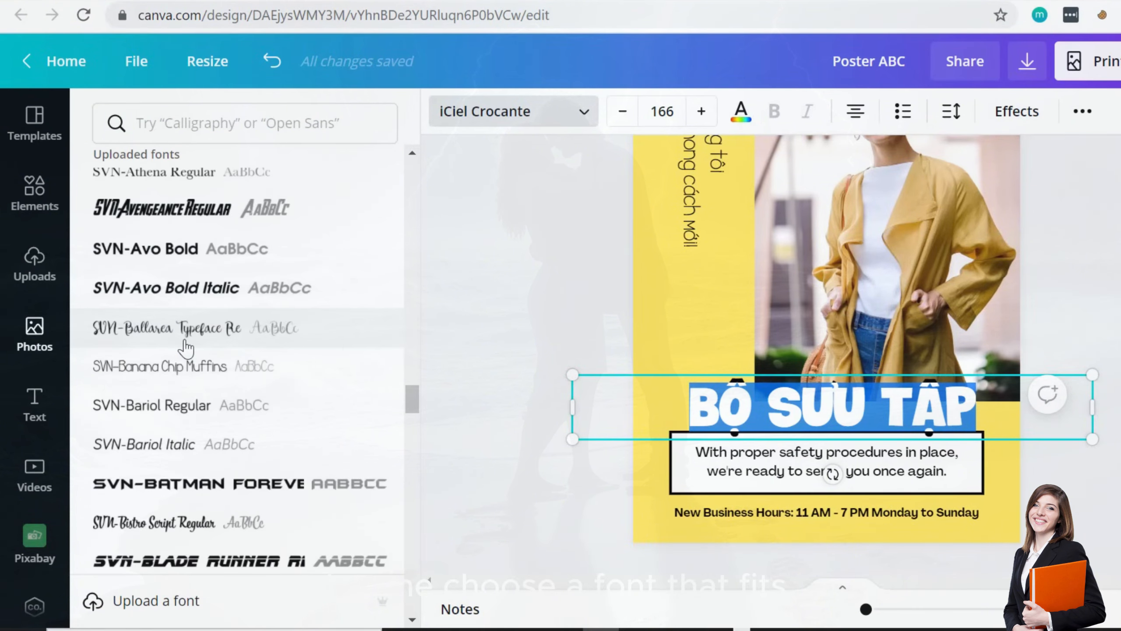
{"action": "scroll", "coordinate": [185, 347], "scroll_direction": "down", "scroll_amount": 8}
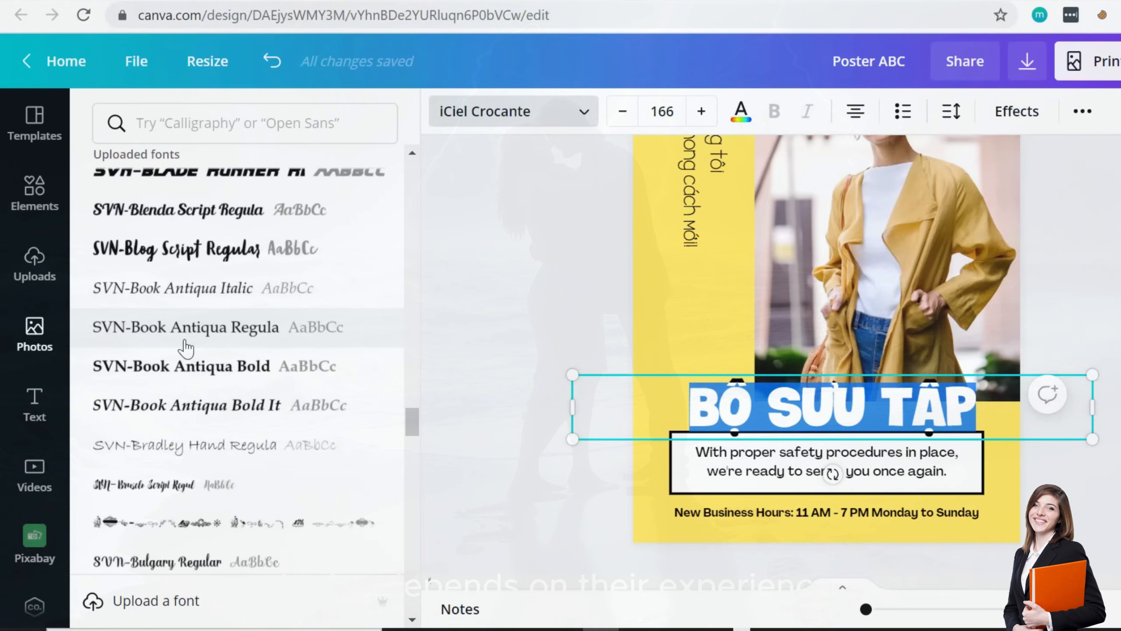
{"action": "scroll", "coordinate": [185, 347], "scroll_direction": "down", "scroll_amount": 15}
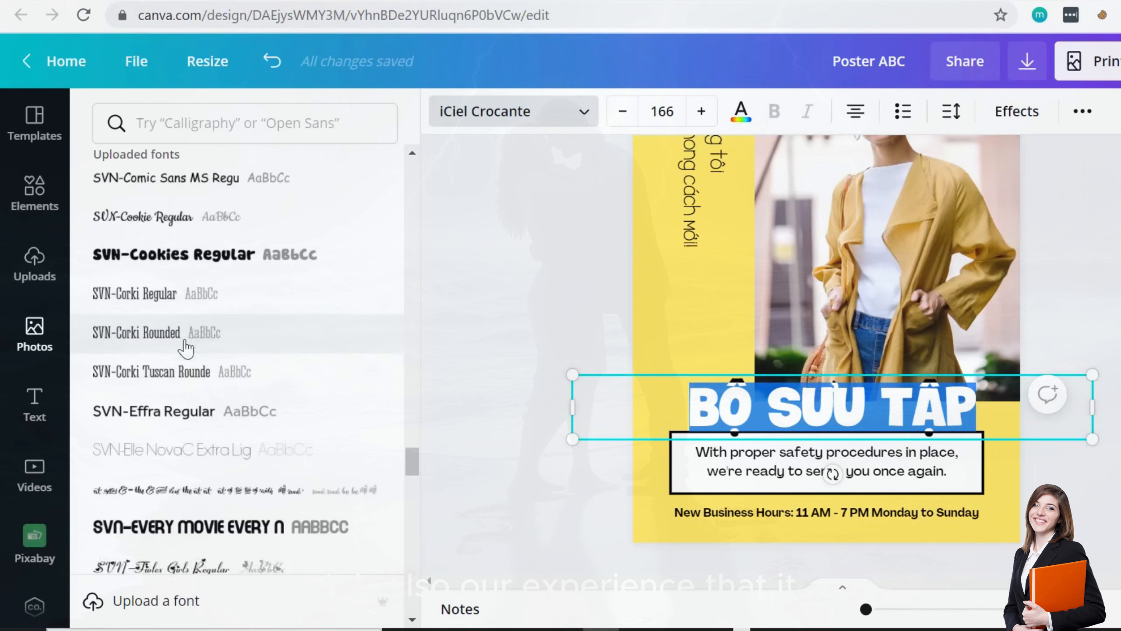
{"action": "scroll", "coordinate": [185, 347], "scroll_direction": "down", "scroll_amount": 5}
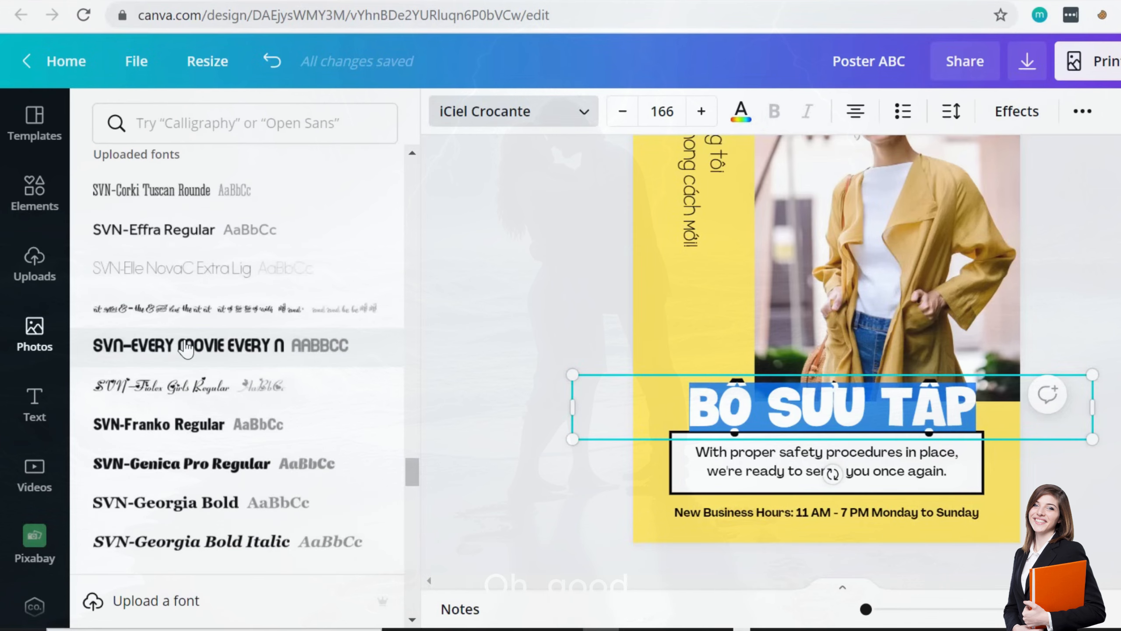
{"action": "left_click", "coordinate": [181, 426]}
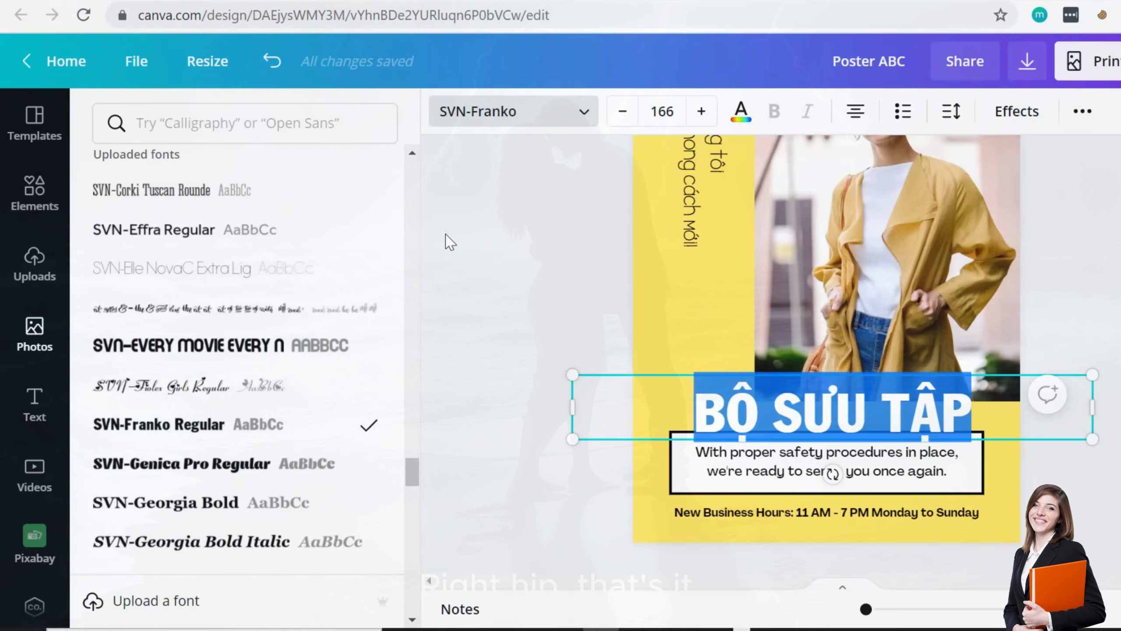
- Move the "BỘ SƯU TẬP" heading slightly up so it sits just above the bordered text box
{"action": "left_click", "coordinate": [482, 214]}
{"action": "left_click", "coordinate": [863, 392]}
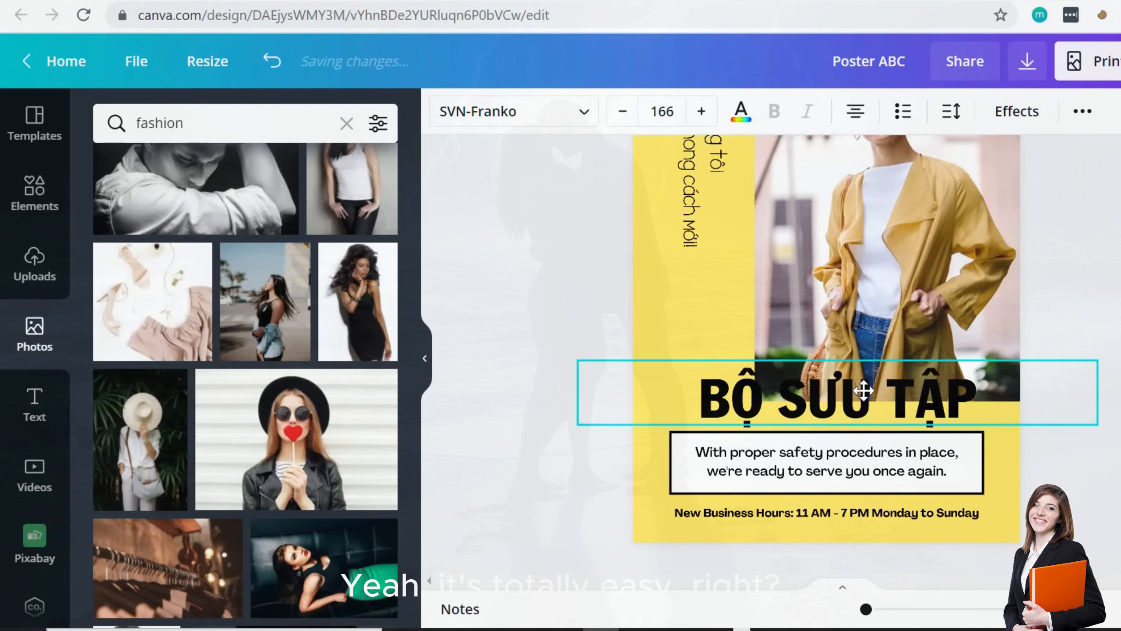
{"action": "left_click_drag", "start_coordinate": [863, 391], "coordinate": [862, 386]}
{"action": "left_click", "coordinate": [506, 259]}
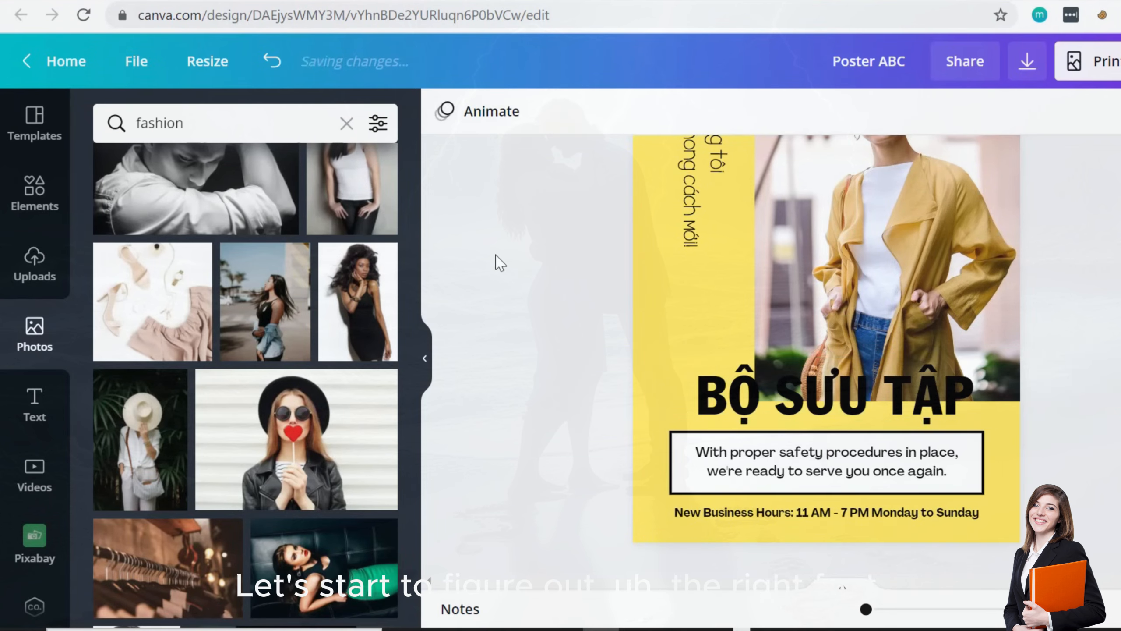
- Look over the edited first page and the following poster pages down to page 6
{"action": "scroll", "coordinate": [507, 258], "scroll_direction": "up", "scroll_amount": 4}
{"action": "scroll", "coordinate": [507, 257], "scroll_direction": "down", "scroll_amount": 5}
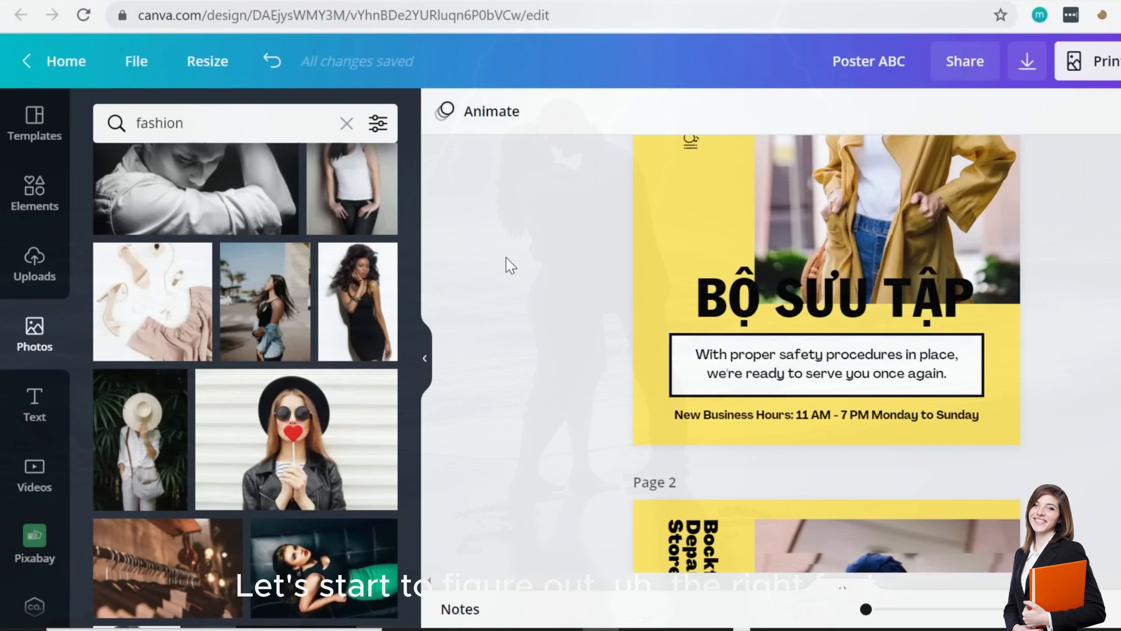
{"action": "scroll", "coordinate": [506, 257], "scroll_direction": "down", "scroll_amount": 5}
{"action": "scroll", "coordinate": [506, 258], "scroll_direction": "up", "scroll_amount": 8}
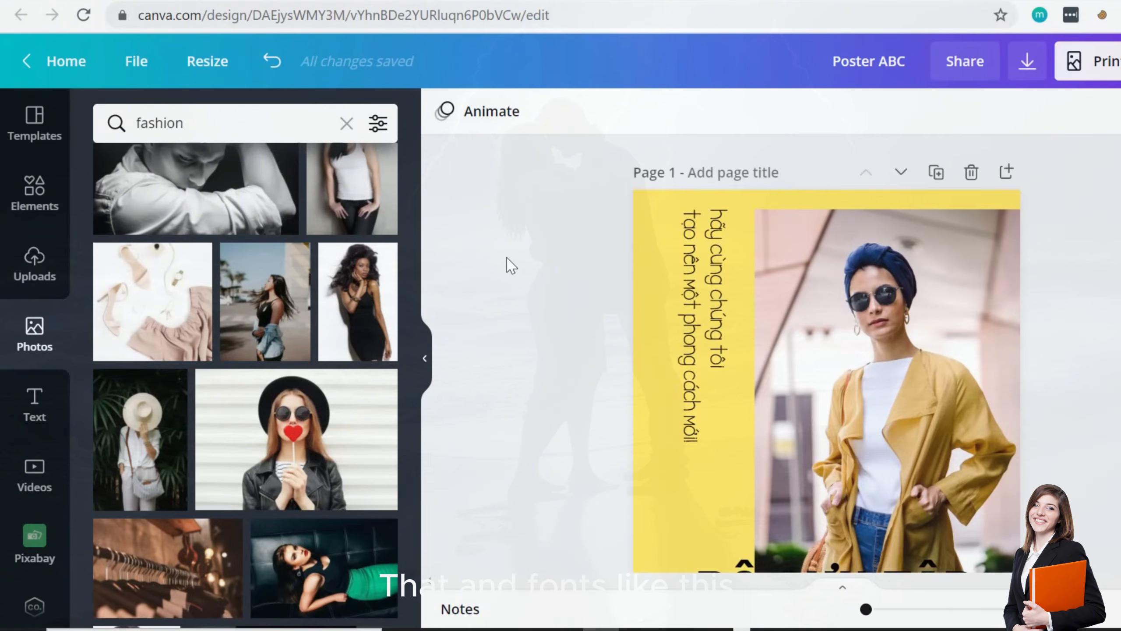
{"action": "scroll", "coordinate": [512, 265], "scroll_direction": "down", "scroll_amount": 5}
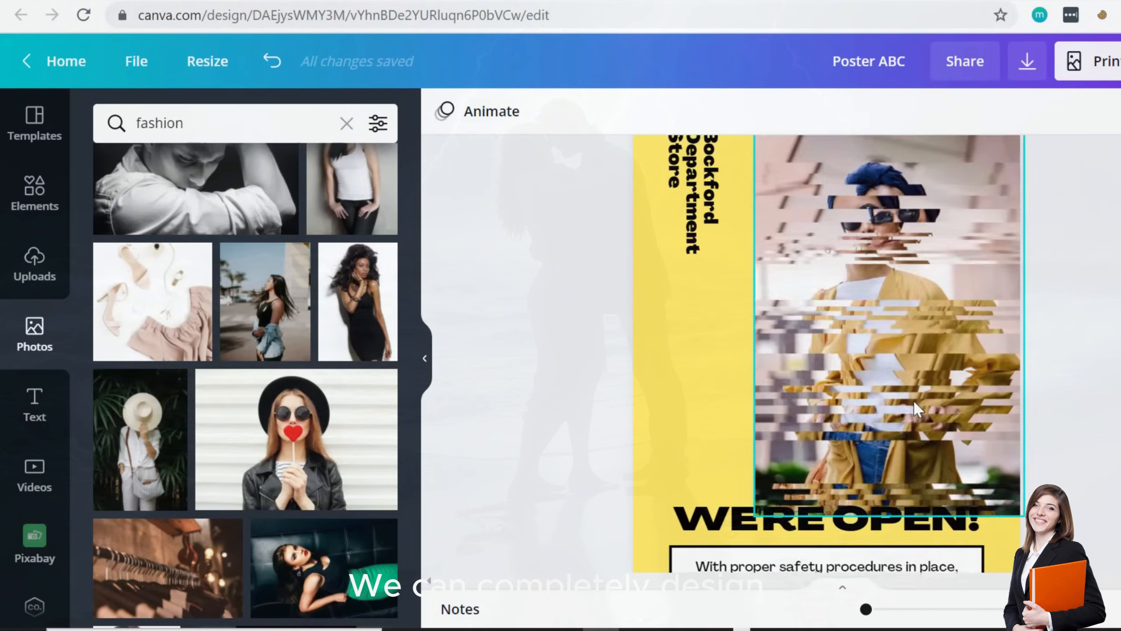
{"action": "scroll", "coordinate": [914, 401], "scroll_direction": "down", "scroll_amount": 20}
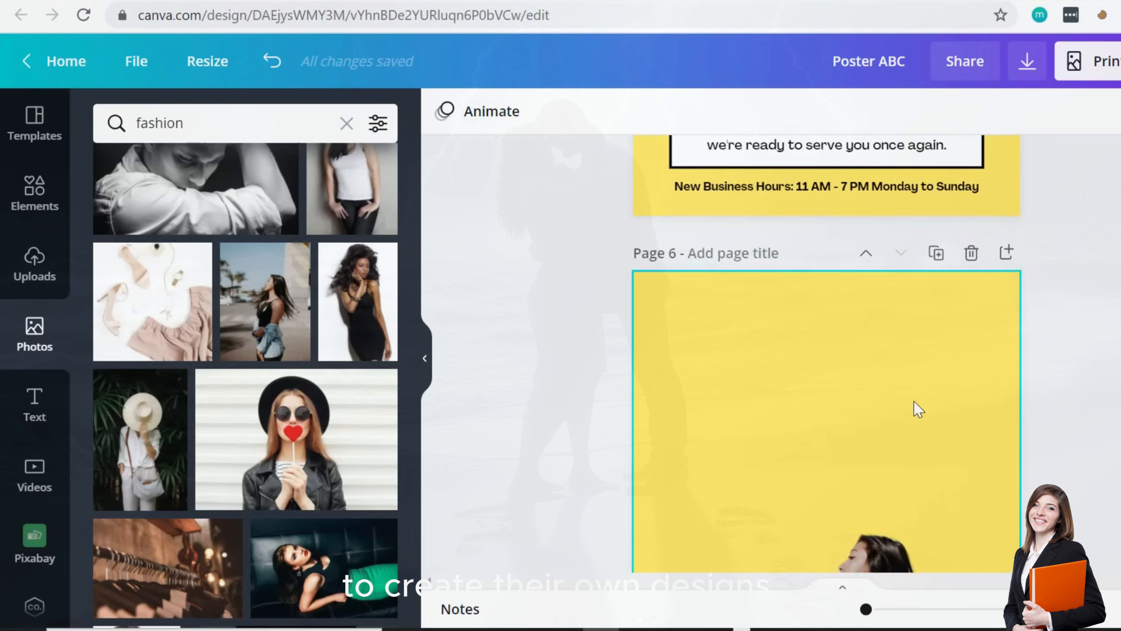
{"action": "scroll", "coordinate": [918, 409], "scroll_direction": "down", "scroll_amount": 5}
{"action": "scroll", "coordinate": [916, 409], "scroll_direction": "up", "scroll_amount": 4}
- Add a heading reading "WE'RE CREATIVE" to page 6, above the woman's photo
{"action": "left_click", "coordinate": [816, 328]}
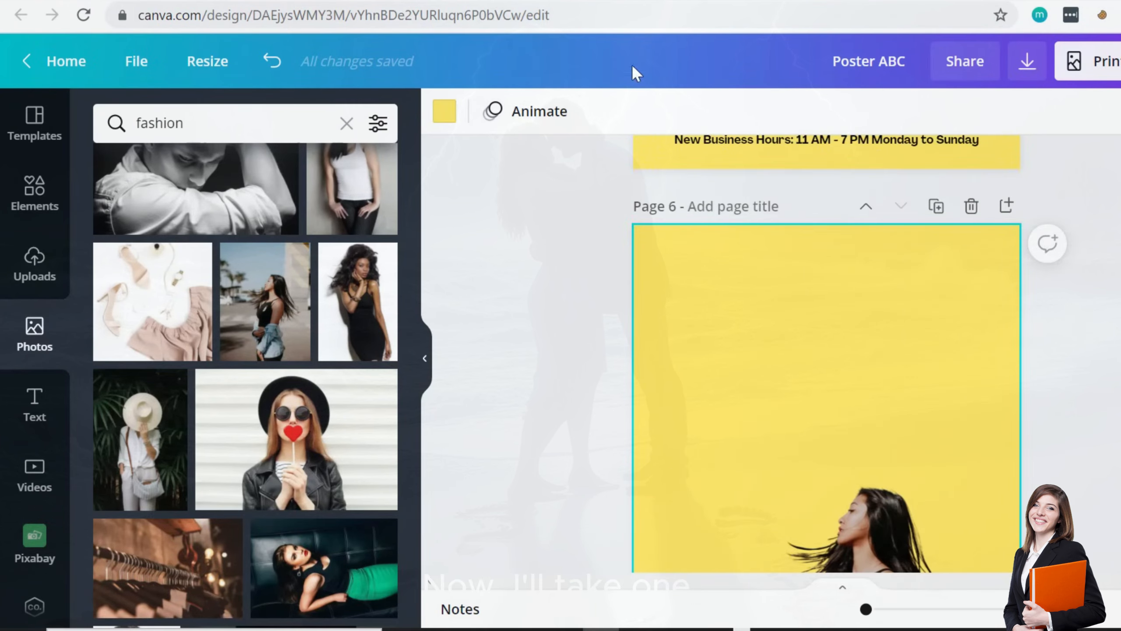
{"action": "left_click", "coordinate": [38, 406]}
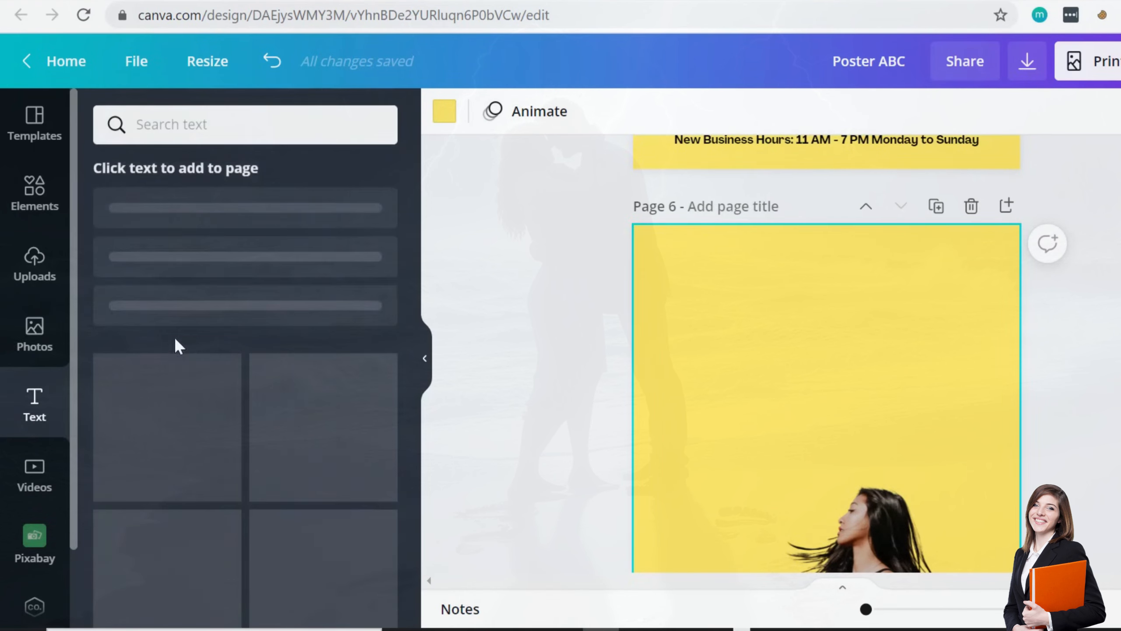
{"action": "left_click", "coordinate": [237, 205]}
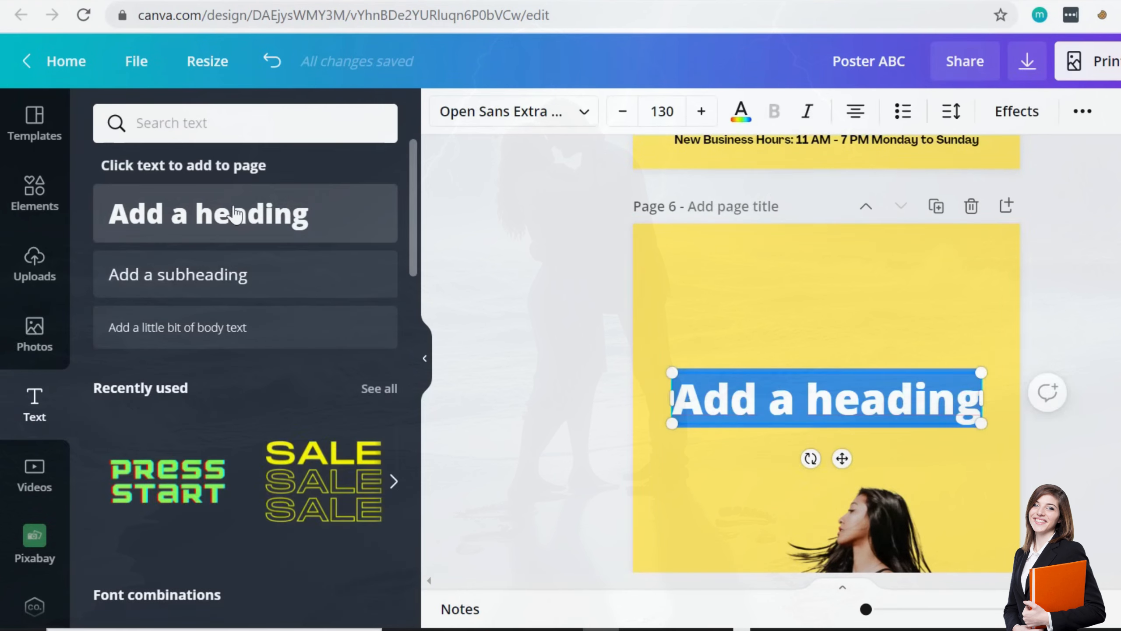
{"action": "type", "text": "WE ARE"}
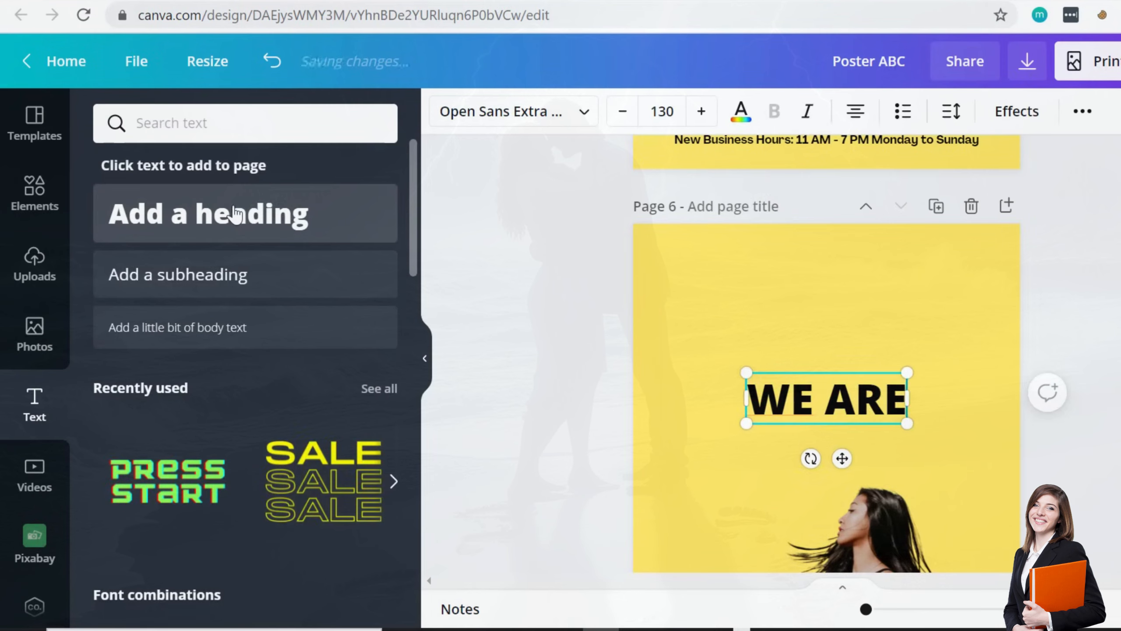
{"action": "key", "text": "BackSpace"}
{"action": "key", "text": "BackSpace"}
{"action": "key", "text": "BackSpace"}
{"action": "key", "text": "BackSpace"}
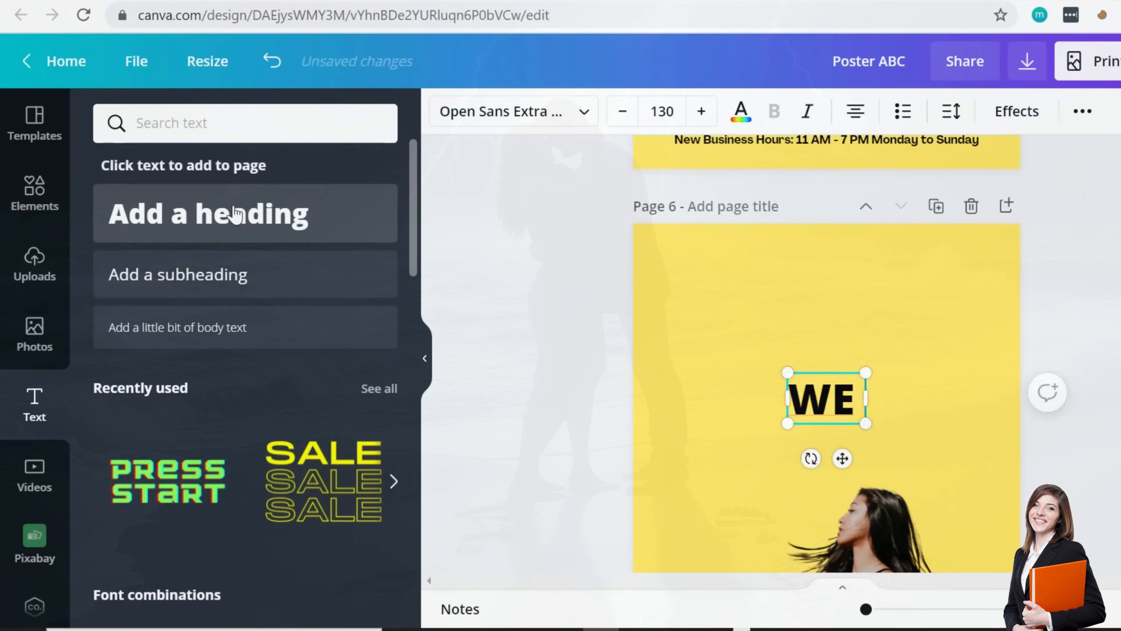
{"action": "type", "text": "'RE"}
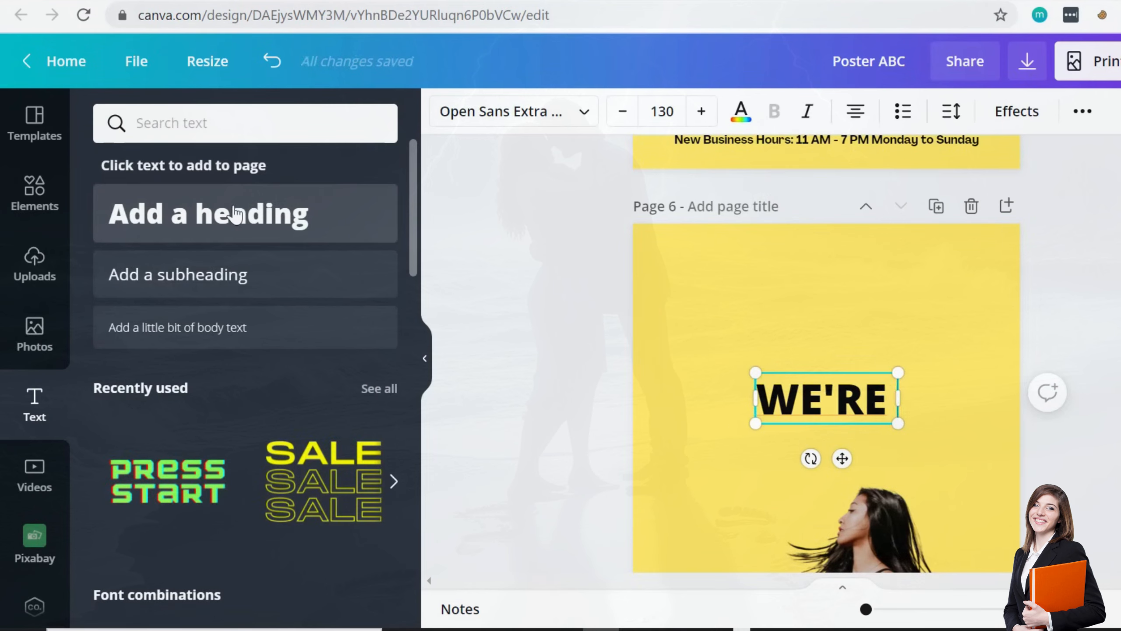
{"action": "type", "text": " CREATIVE"}
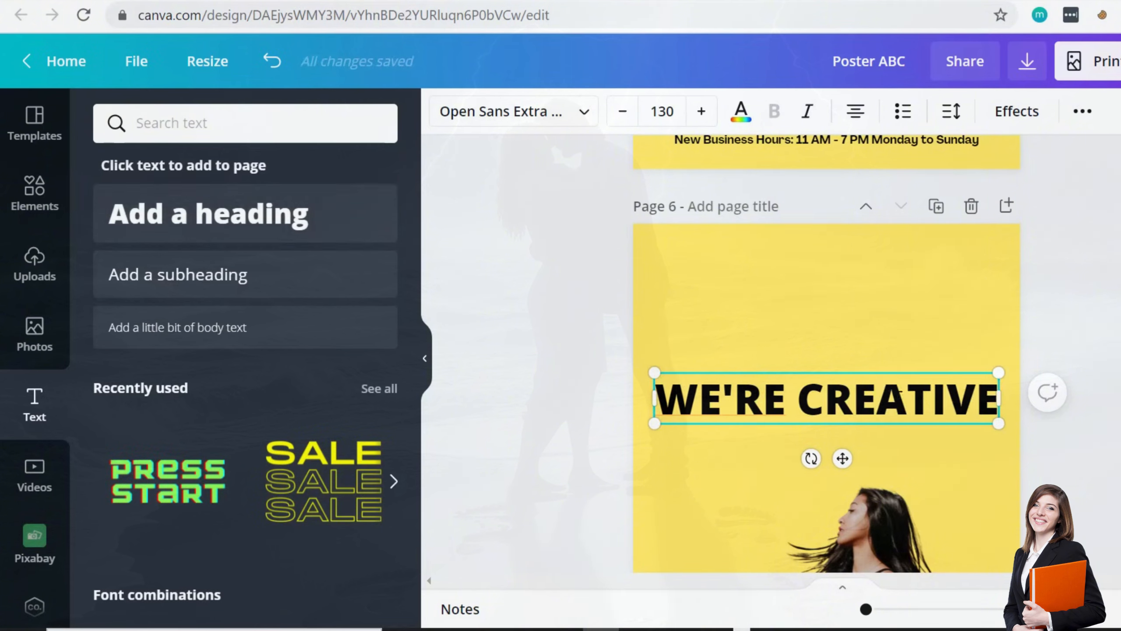
- Open the text effects for the whole "WE'RE CREATIVE" heading and browse the available styles and shapes
{"action": "key", "text": "ctrl+a"}
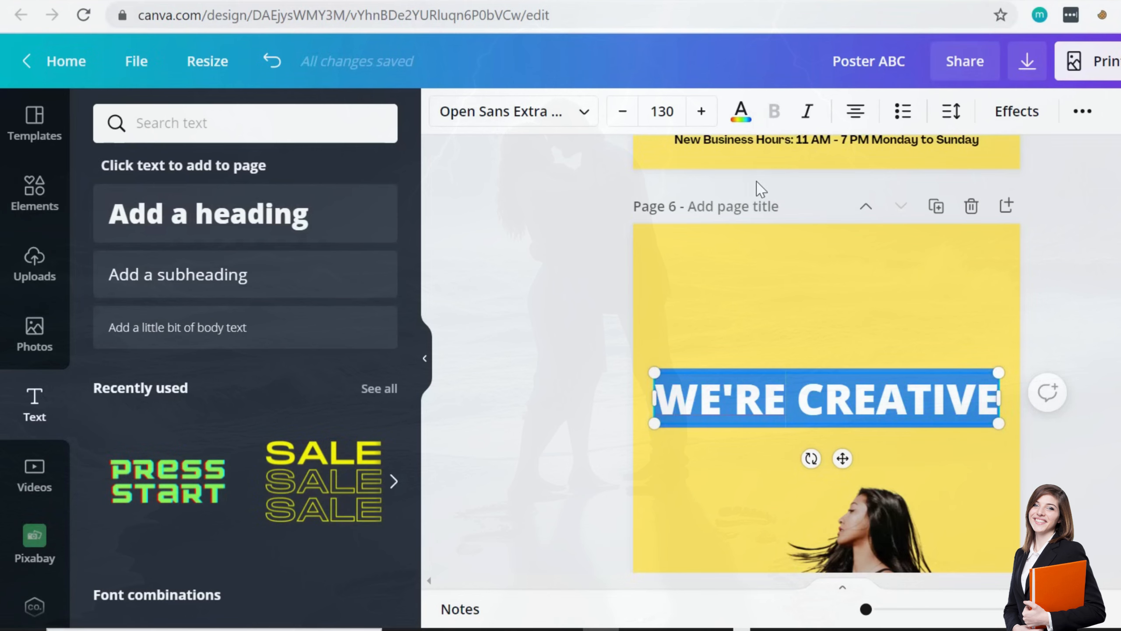
{"action": "left_click", "coordinate": [1017, 112]}
{"action": "scroll", "coordinate": [202, 376], "scroll_direction": "down", "scroll_amount": 1}
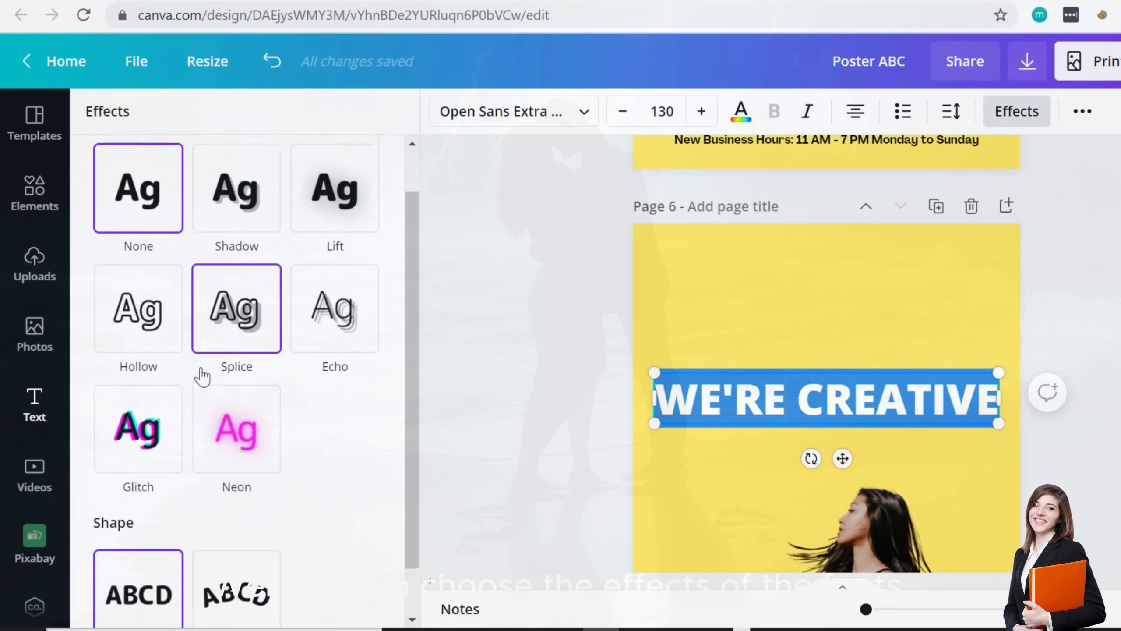
{"action": "scroll", "coordinate": [201, 376], "scroll_direction": "up", "scroll_amount": 1}
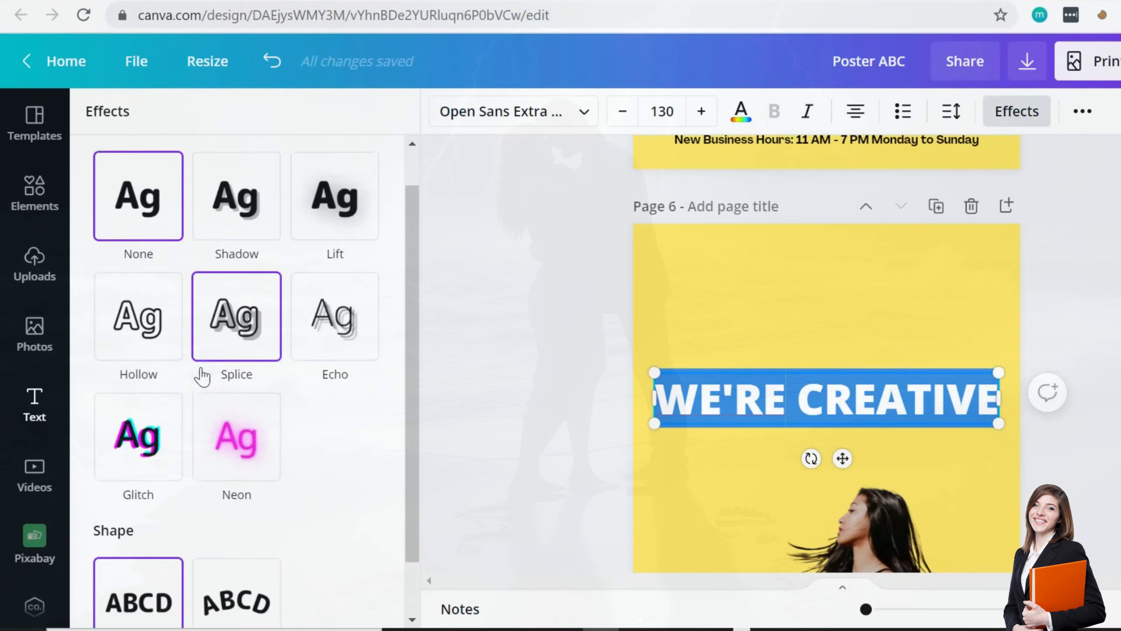
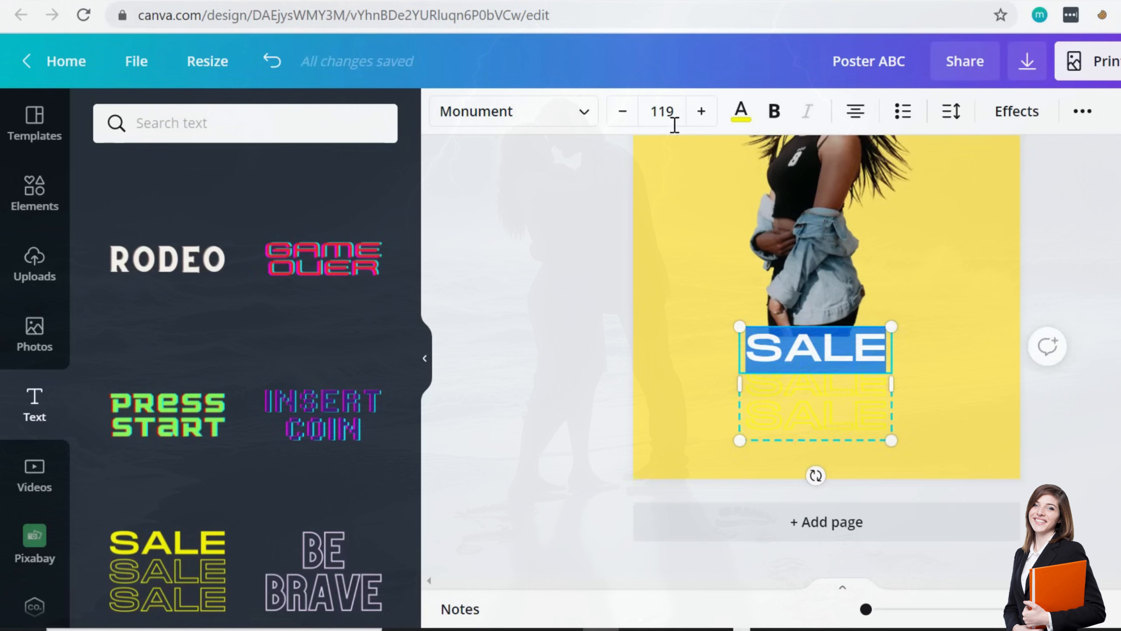
- Change the text color of the top SALE line on page 6 to black
{"action": "left_click", "coordinate": [740, 113]}
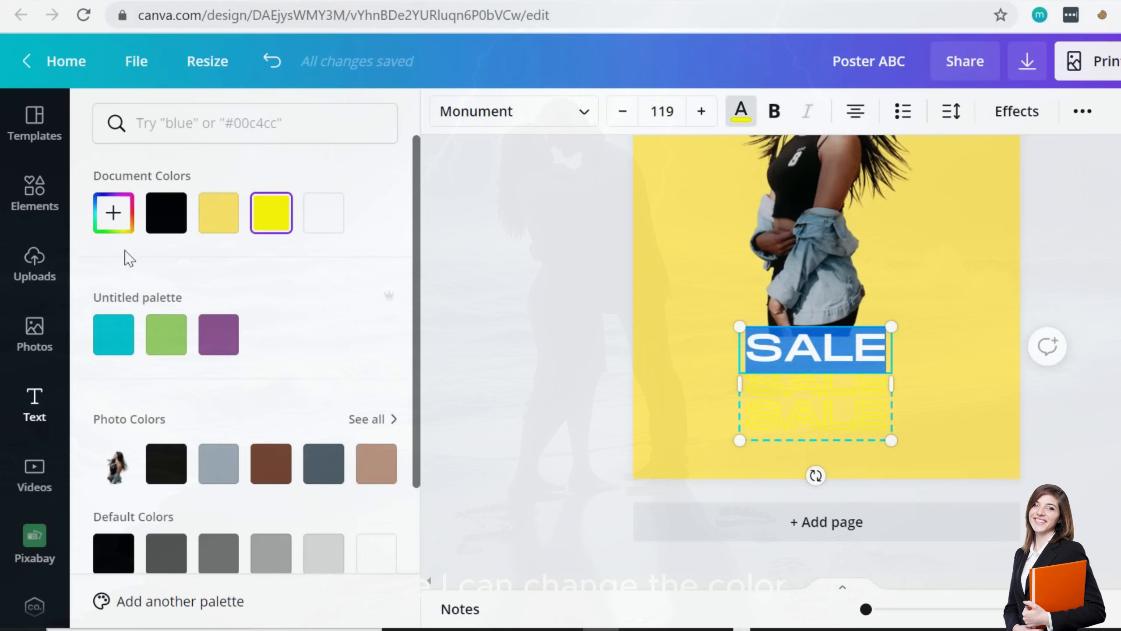
{"action": "left_click", "coordinate": [155, 216]}
{"action": "left_click", "coordinate": [864, 396]}
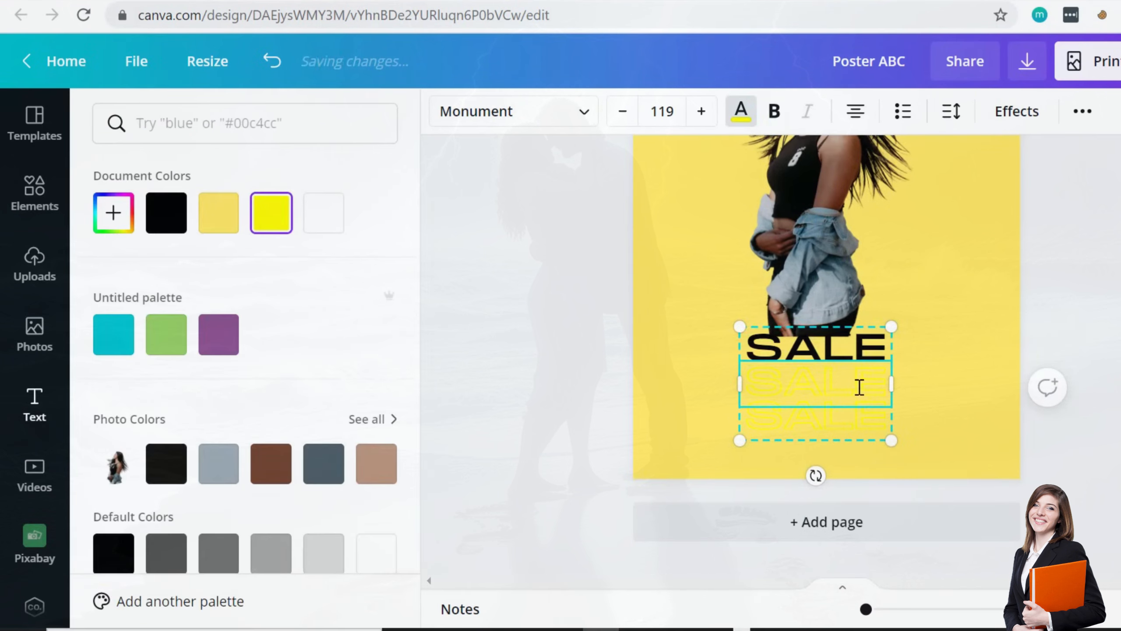
- Recolor the middle outlined SALE line black using the document colors
{"action": "double_click", "coordinate": [859, 385]}
{"action": "left_click", "coordinate": [741, 110]}
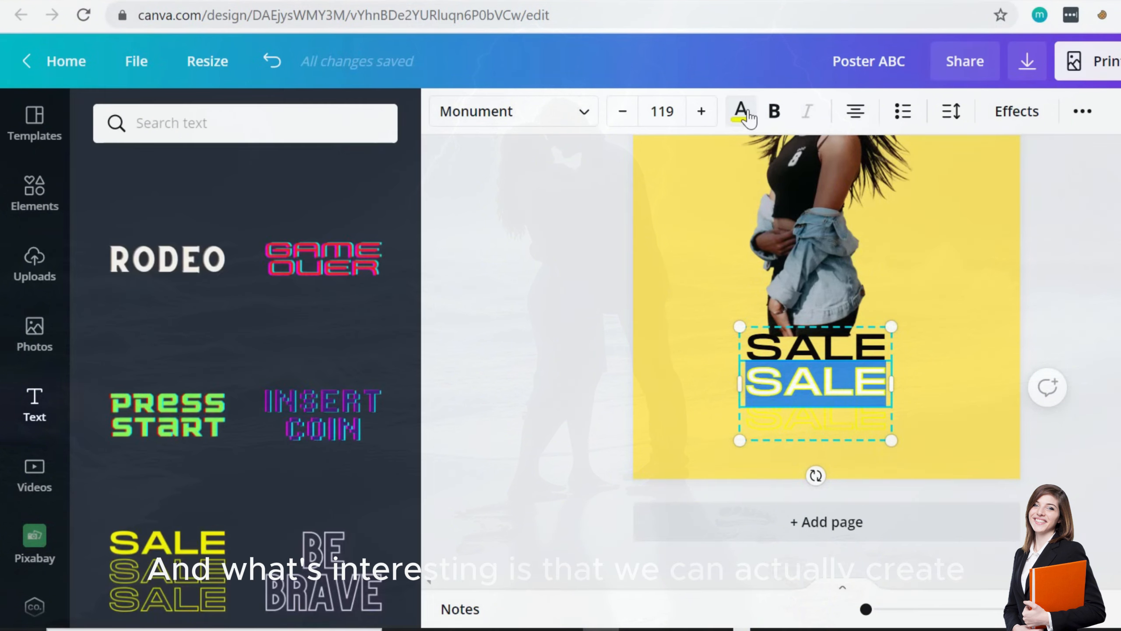
{"action": "left_click", "coordinate": [741, 110]}
{"action": "left_click", "coordinate": [155, 217]}
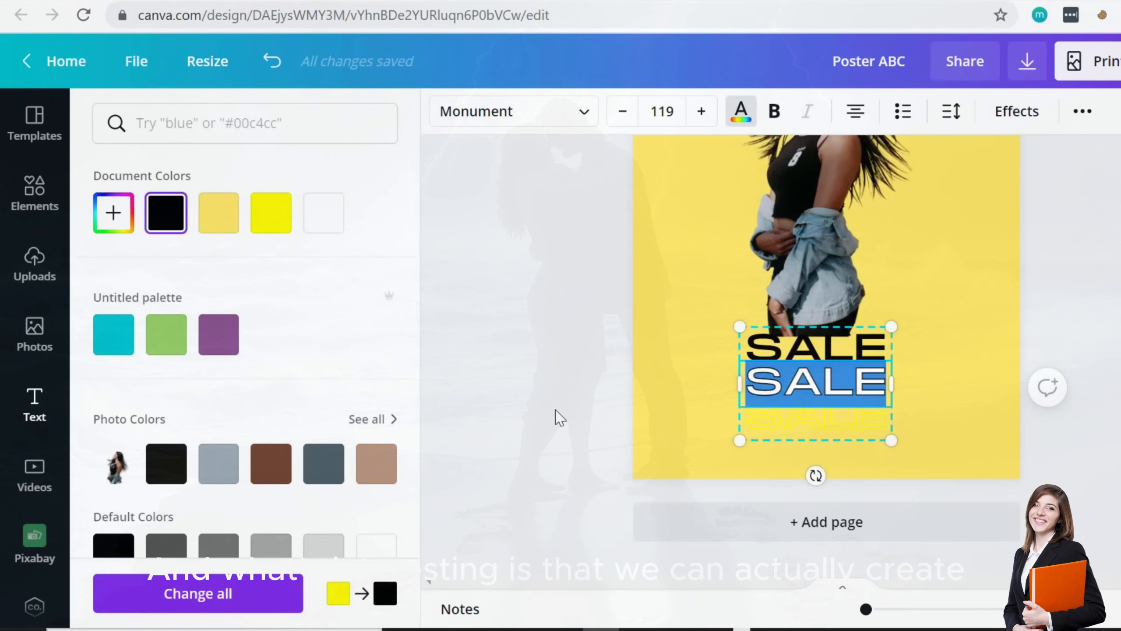
- Set the bottom outlined SALE line's color to black as well
{"action": "left_click", "coordinate": [826, 413]}
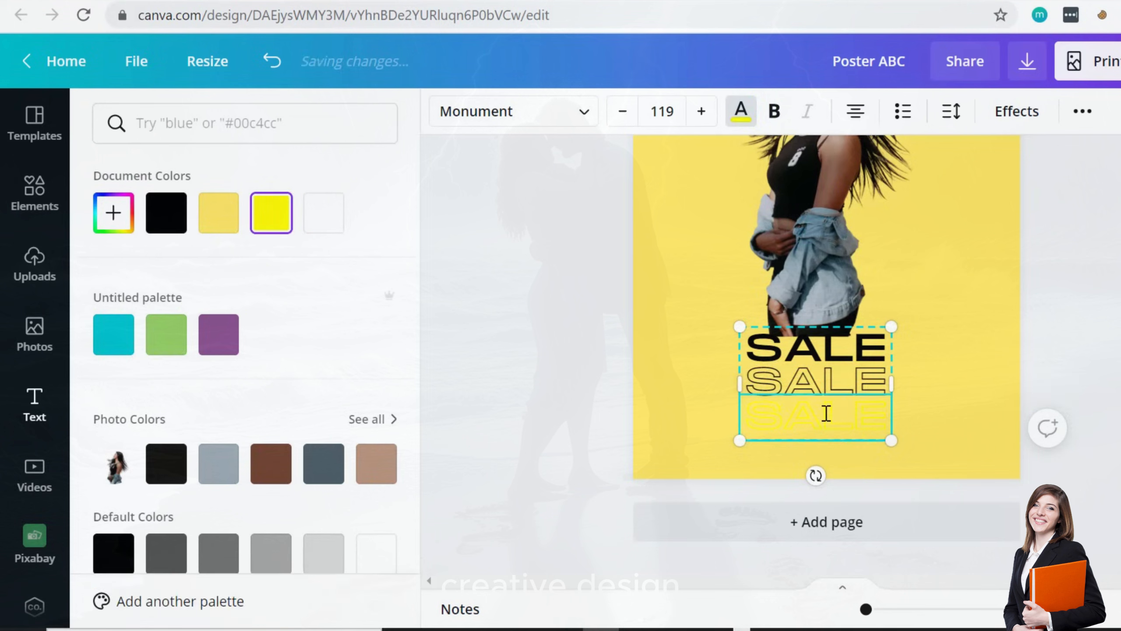
{"action": "double_click", "coordinate": [826, 414]}
{"action": "left_click", "coordinate": [741, 113]}
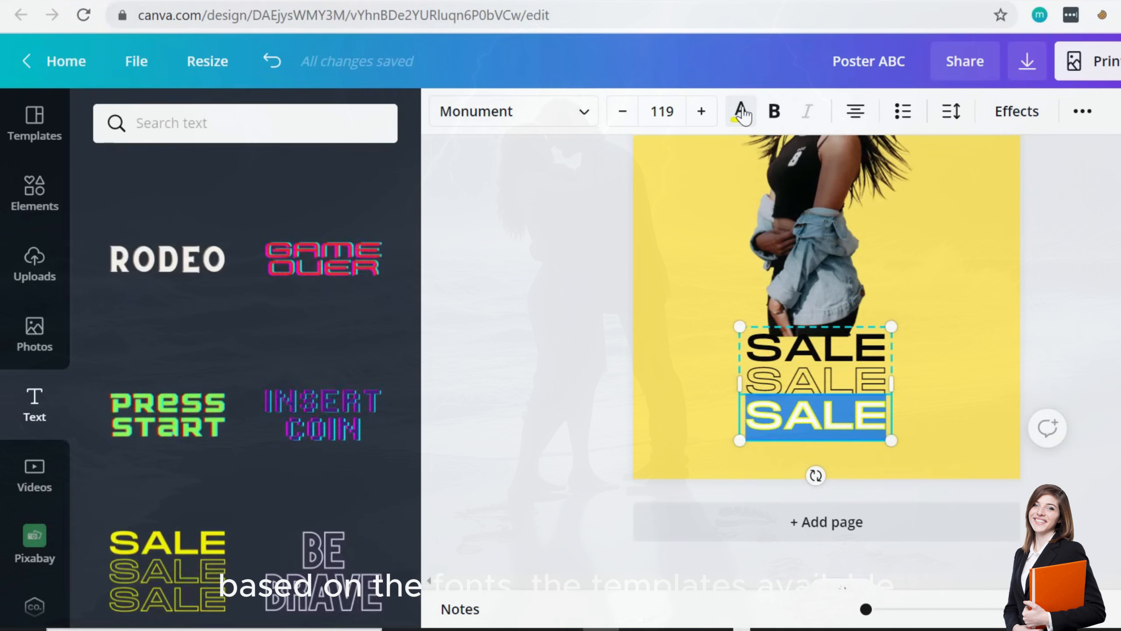
{"action": "left_click", "coordinate": [742, 113]}
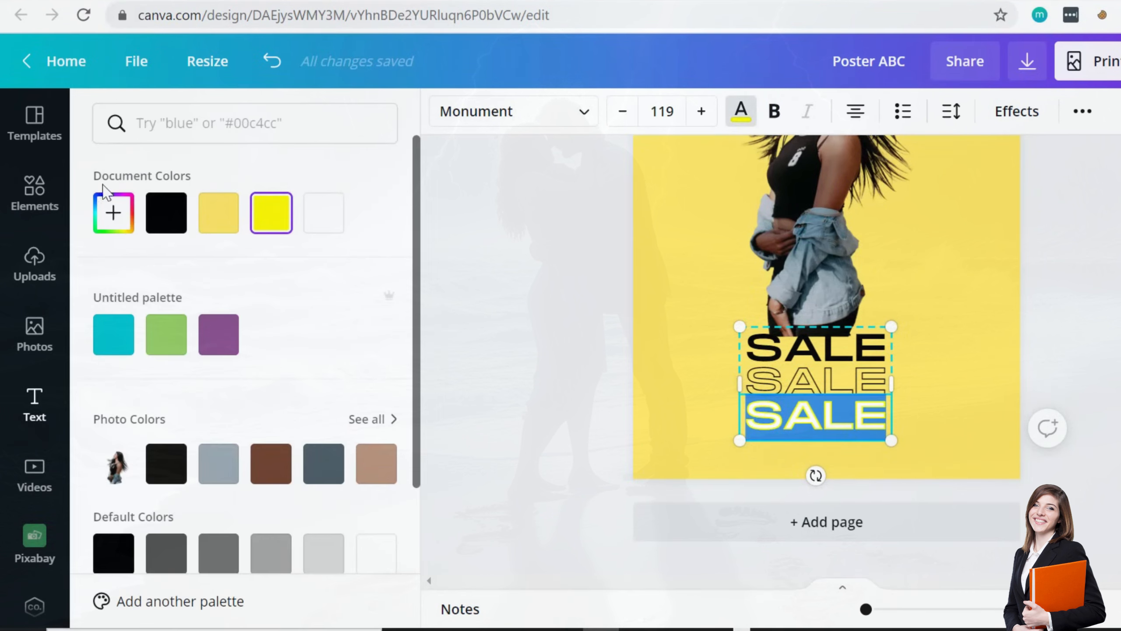
{"action": "left_click", "coordinate": [162, 213]}
{"action": "left_click", "coordinate": [635, 348]}
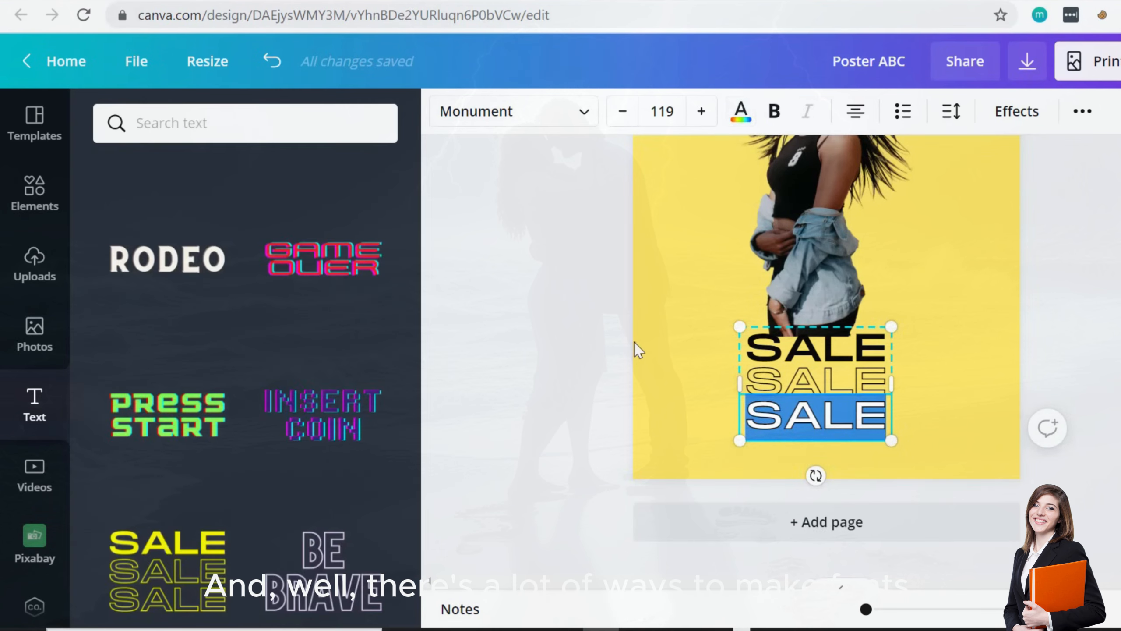
- Enlarge the three-line SALE text group slightly from its corner and deselect it
{"action": "left_click", "coordinate": [821, 382]}
{"action": "mouse_move", "coordinate": [893, 439]}
{"action": "left_mouse_down"}
{"action": "mouse_move", "coordinate": [946, 471]}
{"action": "mouse_move", "coordinate": [907, 439]}
{"action": "left_mouse_up"}
{"action": "left_click", "coordinate": [603, 354]}
{"action": "scroll", "coordinate": [603, 355], "scroll_direction": "up", "scroll_amount": 8}
{"action": "scroll", "coordinate": [380, 349], "scroll_direction": "up", "scroll_amount": 4}
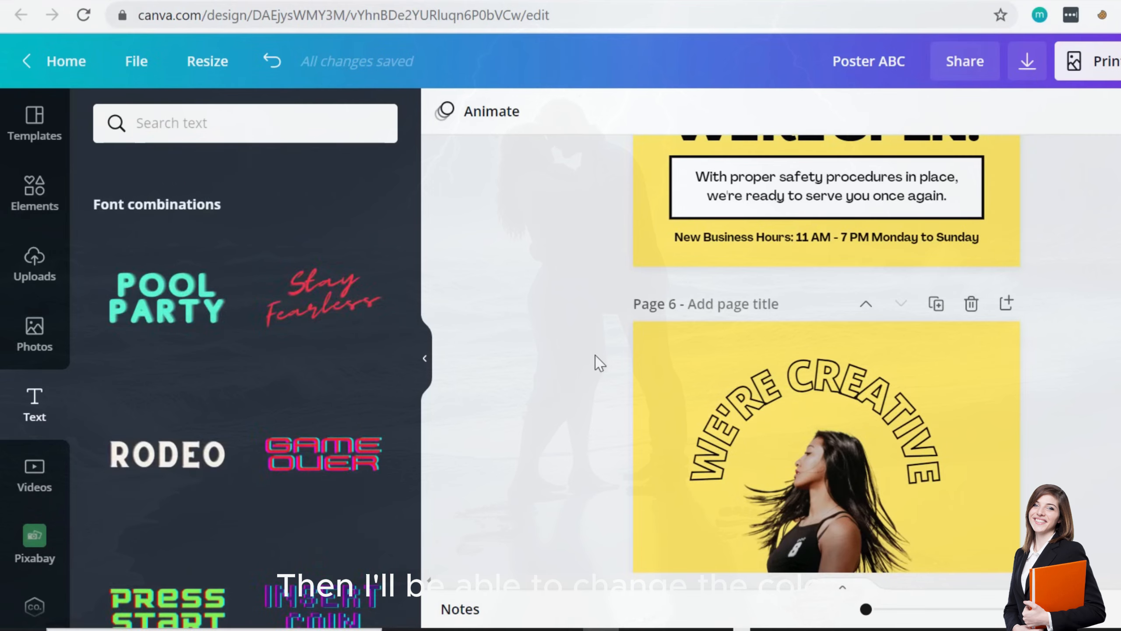
- Browse the ready-made font combinations and return to page 5 to look for a sale text design
{"action": "scroll", "coordinate": [596, 355], "scroll_direction": "up", "scroll_amount": 6}
{"action": "scroll", "coordinate": [596, 355], "scroll_direction": "down", "scroll_amount": 4}
{"action": "scroll", "coordinate": [325, 445], "scroll_direction": "down", "scroll_amount": 5}
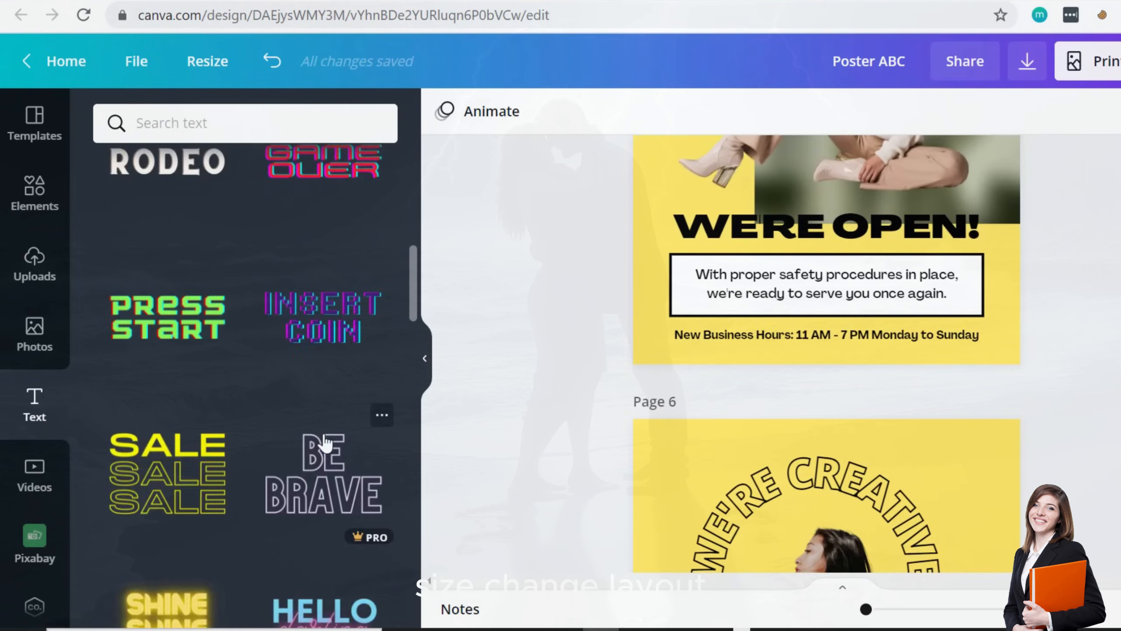
{"action": "scroll", "coordinate": [601, 396], "scroll_direction": "up", "scroll_amount": 4}
{"action": "scroll", "coordinate": [699, 445], "scroll_direction": "down", "scroll_amount": 4}
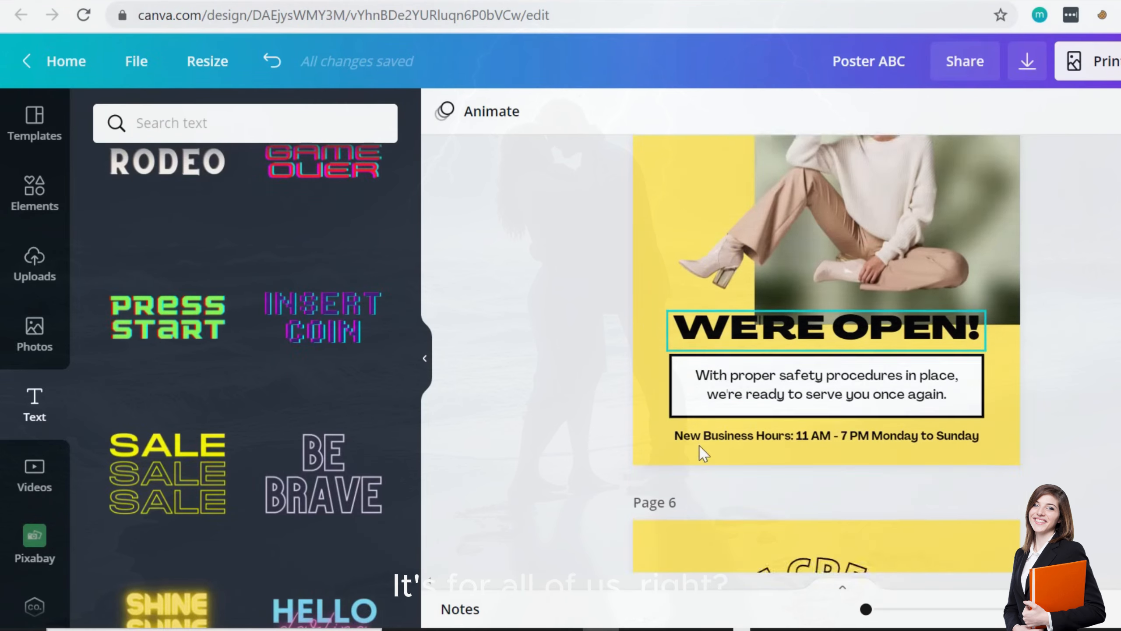
{"action": "scroll", "coordinate": [699, 445], "scroll_direction": "up", "scroll_amount": 6}
{"action": "scroll", "coordinate": [238, 392], "scroll_direction": "down", "scroll_amount": 6}
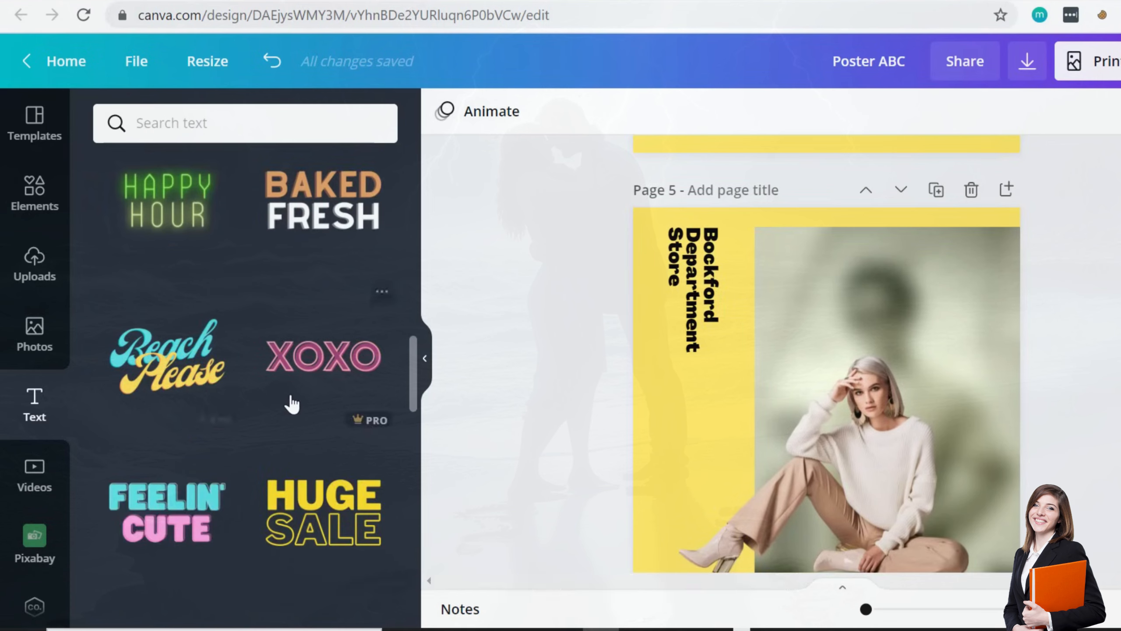
{"action": "left_click", "coordinate": [355, 371]}
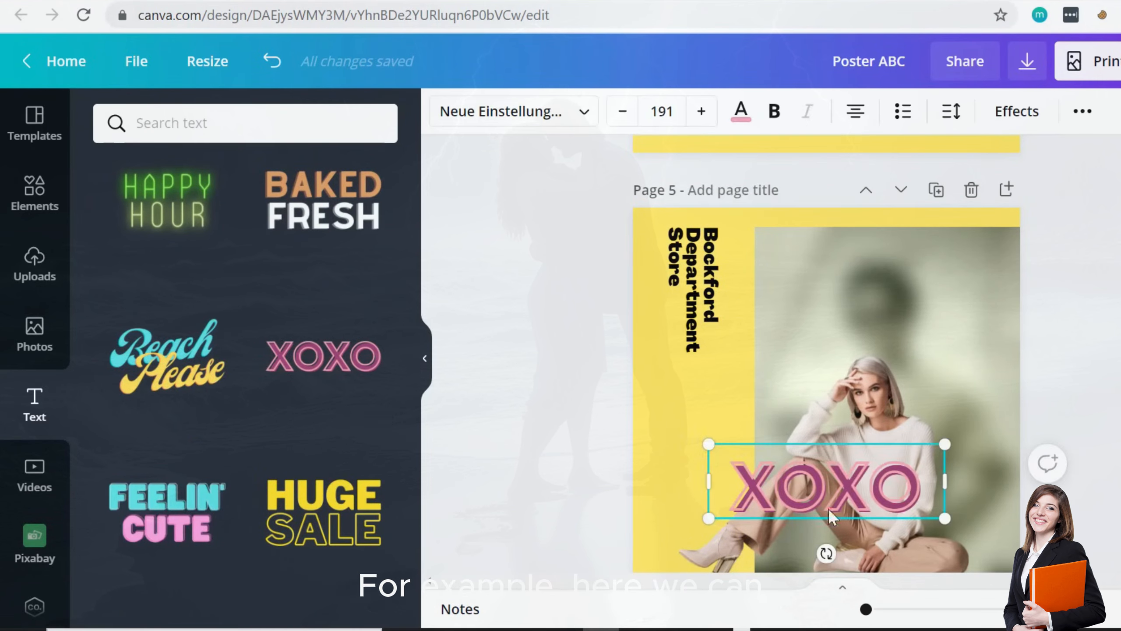
{"action": "left_click_drag", "start_coordinate": [828, 508], "coordinate": [882, 304]}
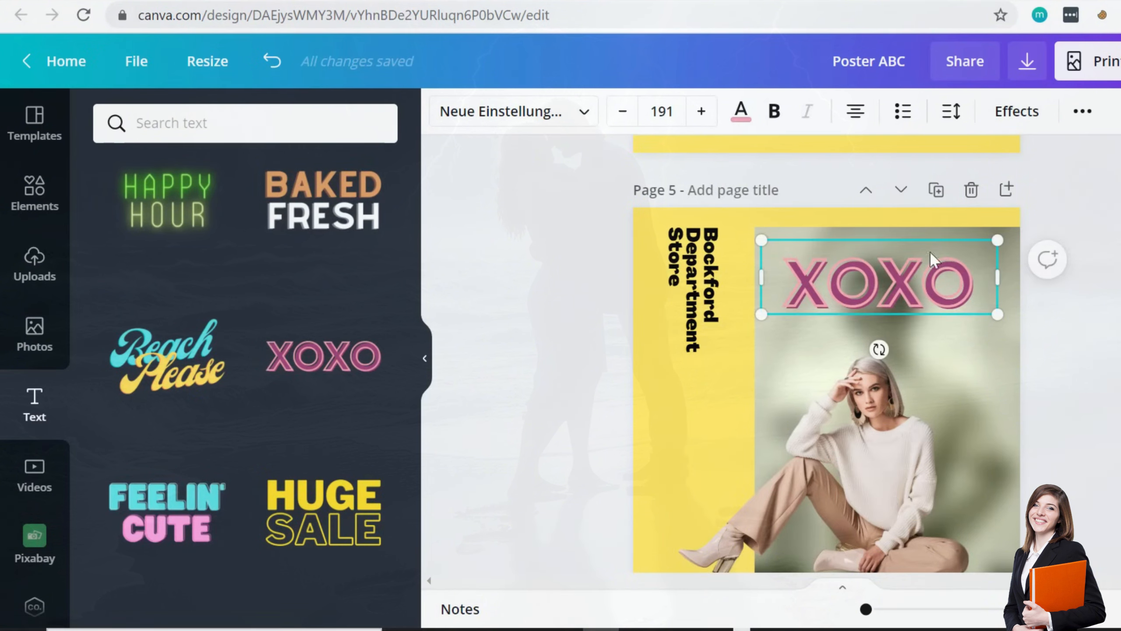
{"action": "key", "text": "Delete"}
- Add the HUGE SALE font combination to page 5, shrink it slightly and place it over the upper part of the photo
{"action": "left_click", "coordinate": [326, 514]}
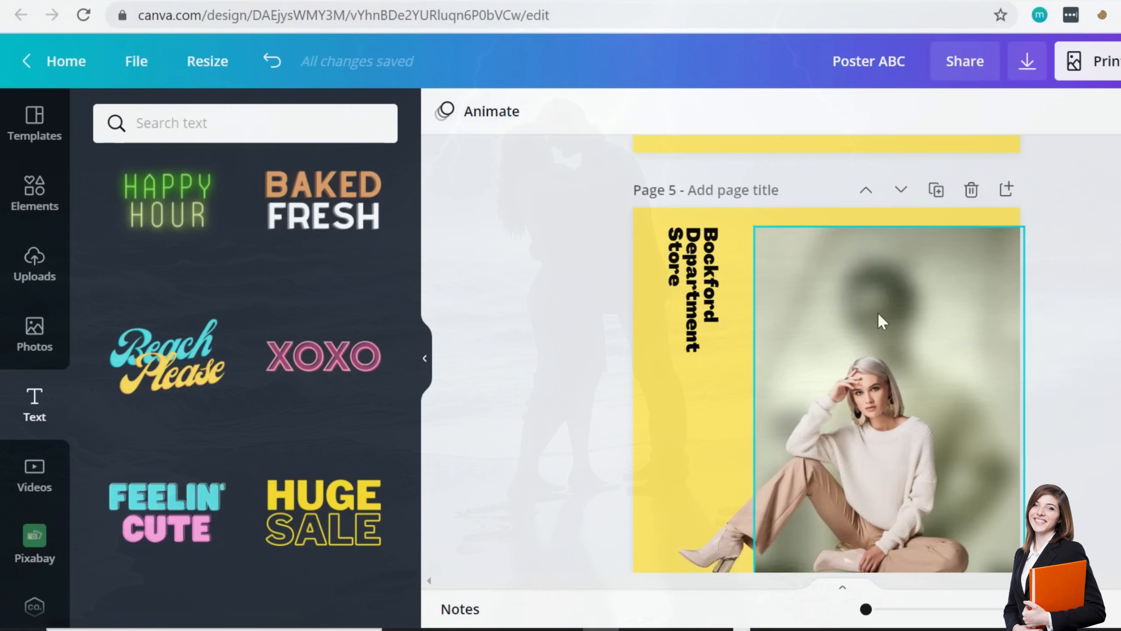
{"action": "left_click_drag", "start_coordinate": [835, 466], "coordinate": [868, 303]}
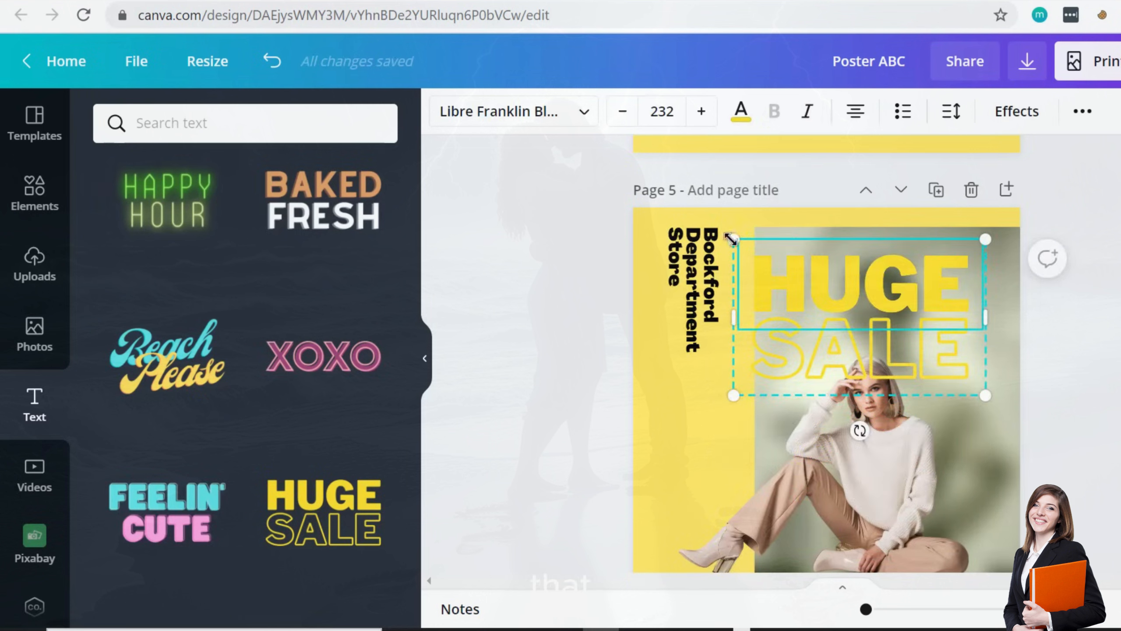
{"action": "left_click_drag", "start_coordinate": [747, 252], "coordinate": [781, 275]}
{"action": "left_click_drag", "start_coordinate": [863, 305], "coordinate": [866, 267]}
{"action": "left_click", "coordinate": [1063, 342]}
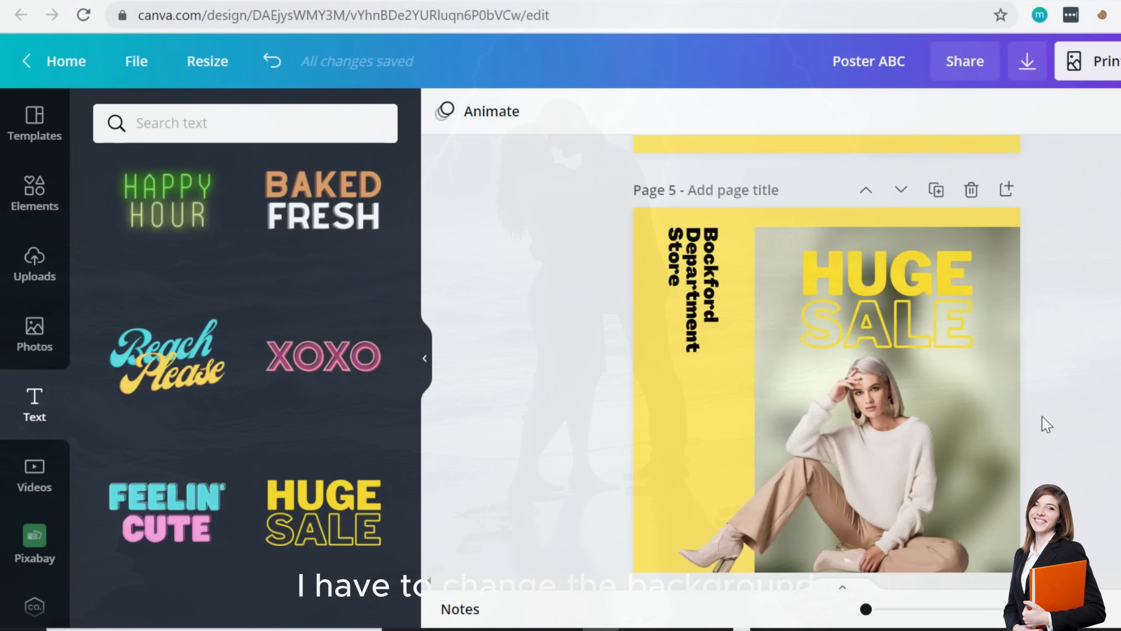
- Change the HUGE line's text color to black using the document colors
{"action": "left_click", "coordinate": [936, 289]}
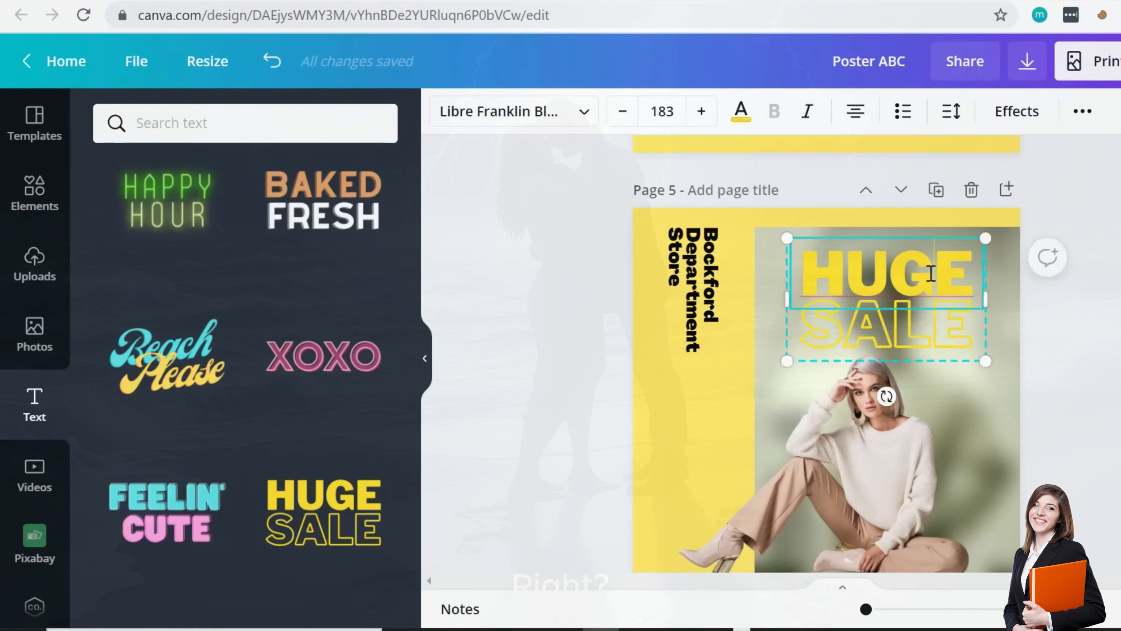
{"action": "double_click", "coordinate": [931, 273]}
{"action": "left_click", "coordinate": [746, 113]}
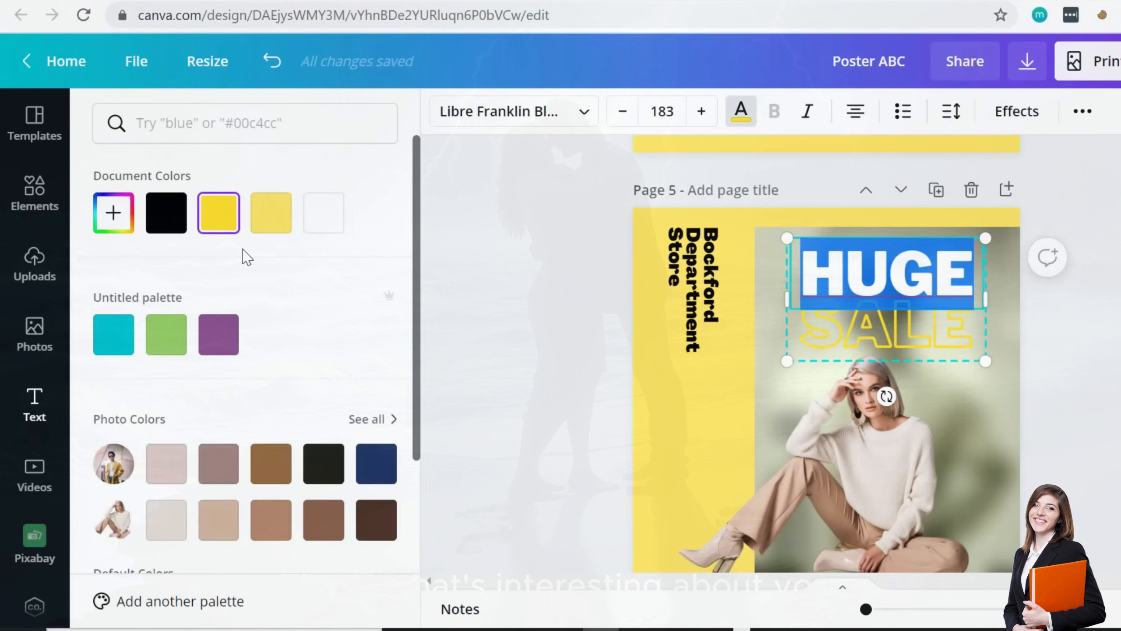
{"action": "left_click", "coordinate": [165, 224]}
- Recolor the outlined SALE line under HUGE on page 5 black and deselect the text
{"action": "left_click", "coordinate": [886, 322]}
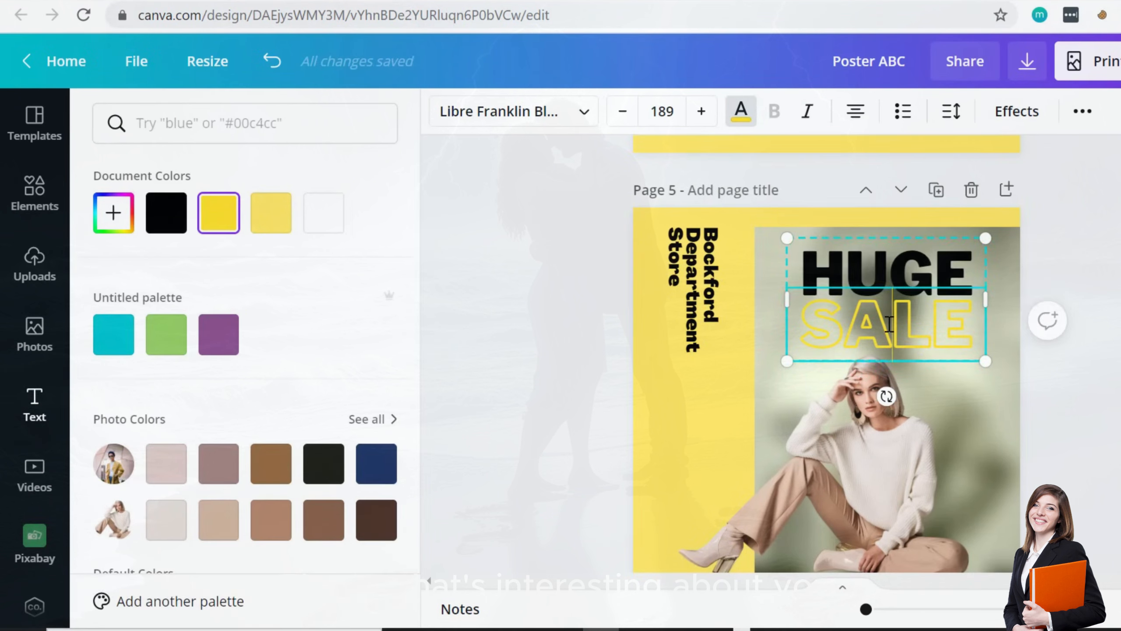
{"action": "double_click", "coordinate": [887, 321]}
{"action": "left_click", "coordinate": [741, 112]}
{"action": "left_click", "coordinate": [741, 111]}
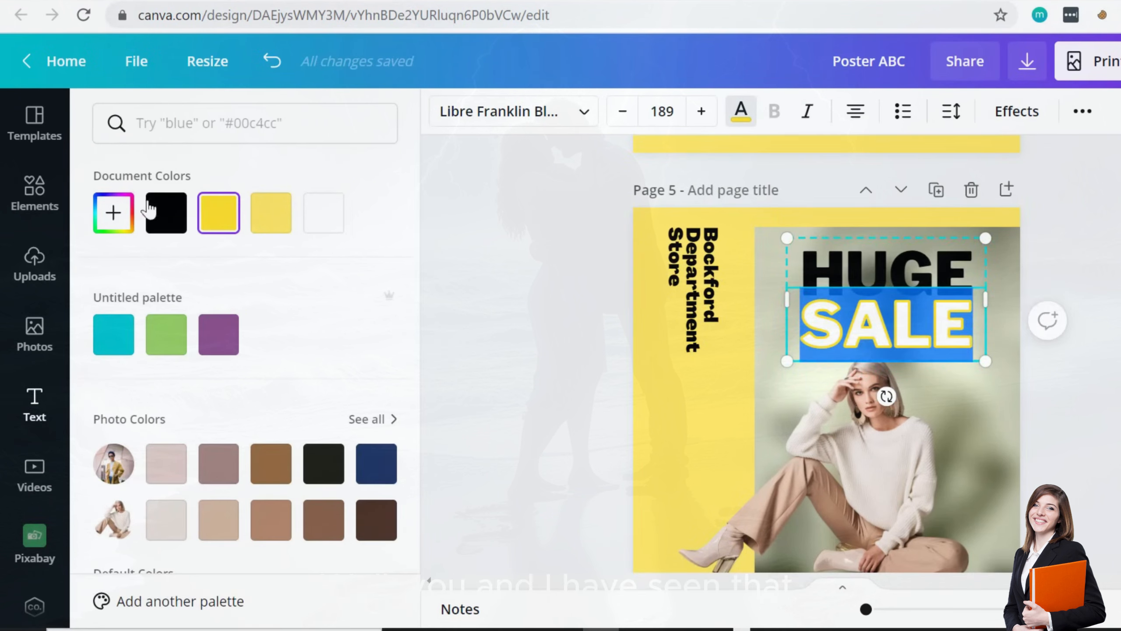
{"action": "left_click", "coordinate": [161, 211]}
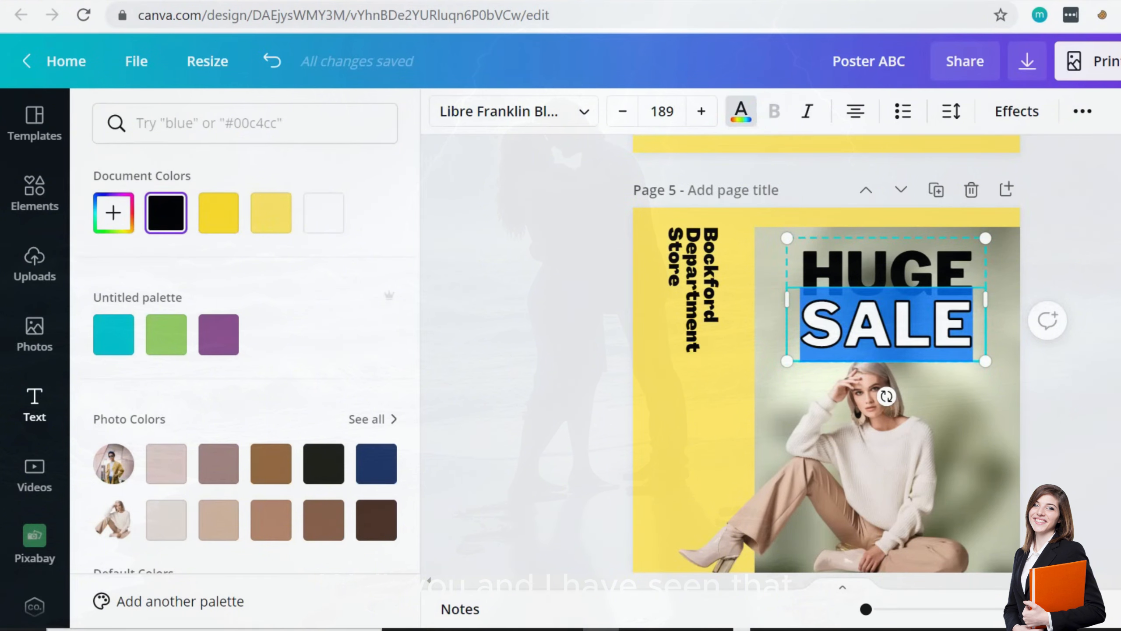
{"action": "left_click", "coordinate": [1081, 398]}
- Enlarge the HUGE SALE group until HUGE reaches font size 208, and position it so SALE overlaps the woman's head
{"action": "left_click", "coordinate": [902, 273]}
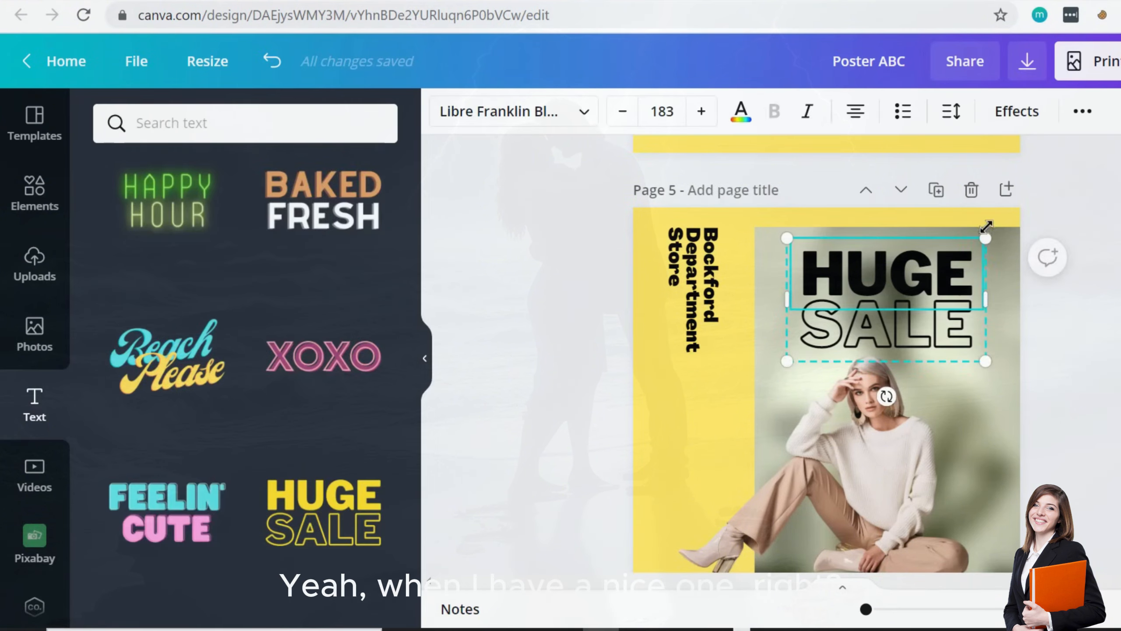
{"action": "left_click_drag", "start_coordinate": [985, 227], "coordinate": [952, 258]}
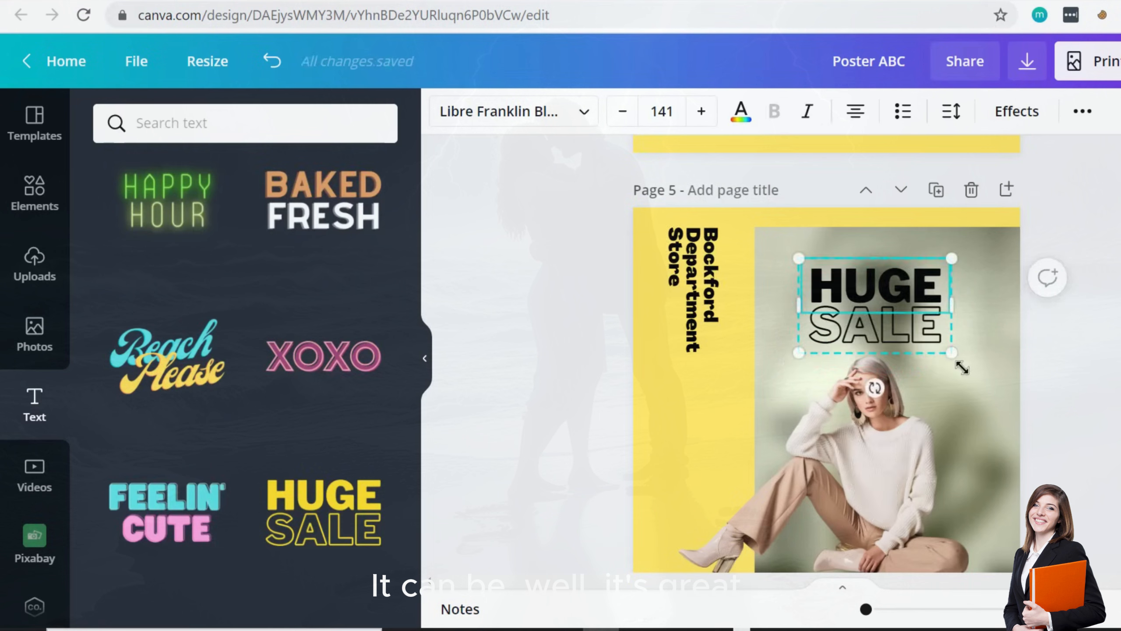
{"action": "left_click_drag", "start_coordinate": [952, 353], "coordinate": [1011, 422]}
{"action": "left_click_drag", "start_coordinate": [927, 320], "coordinate": [905, 323]}
{"action": "left_click", "coordinate": [881, 497]}
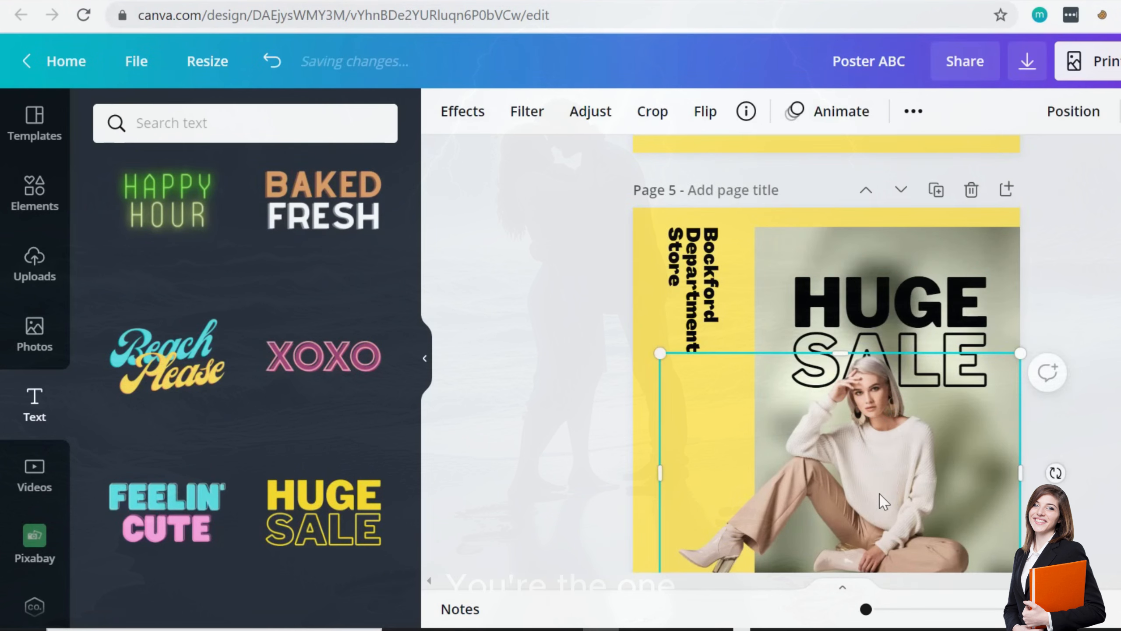
{"action": "left_click", "coordinate": [917, 310]}
{"action": "mouse_move", "coordinate": [917, 310]}
{"action": "left_mouse_down"}
{"action": "mouse_move", "coordinate": [920, 323]}
{"action": "mouse_move", "coordinate": [920, 310]}
{"action": "left_mouse_up"}
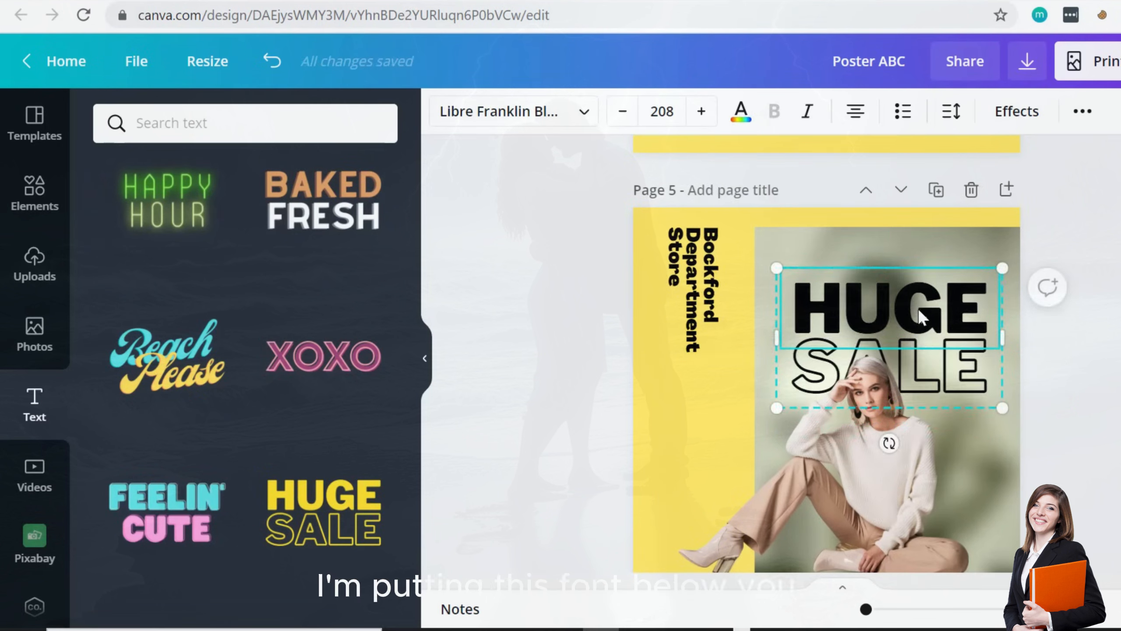
- Restack page 5 by cutting and pasting the HUGE SALE group, followed by the woman's cutout so she sits in front
{"action": "key", "text": "ctrl+x"}
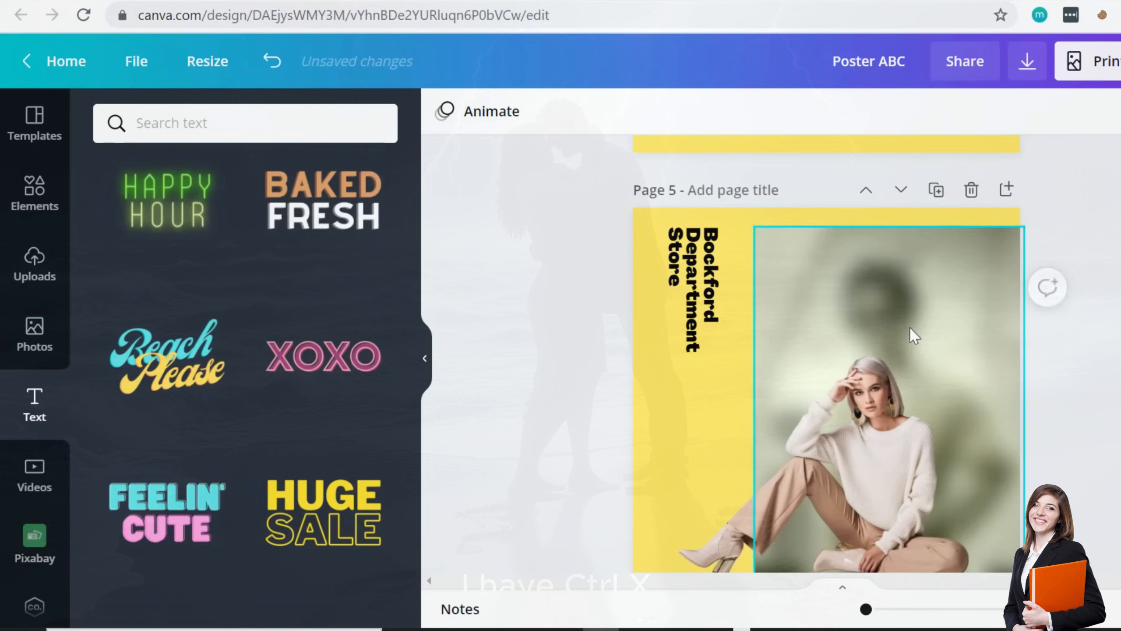
{"action": "key", "text": "ctrl+v"}
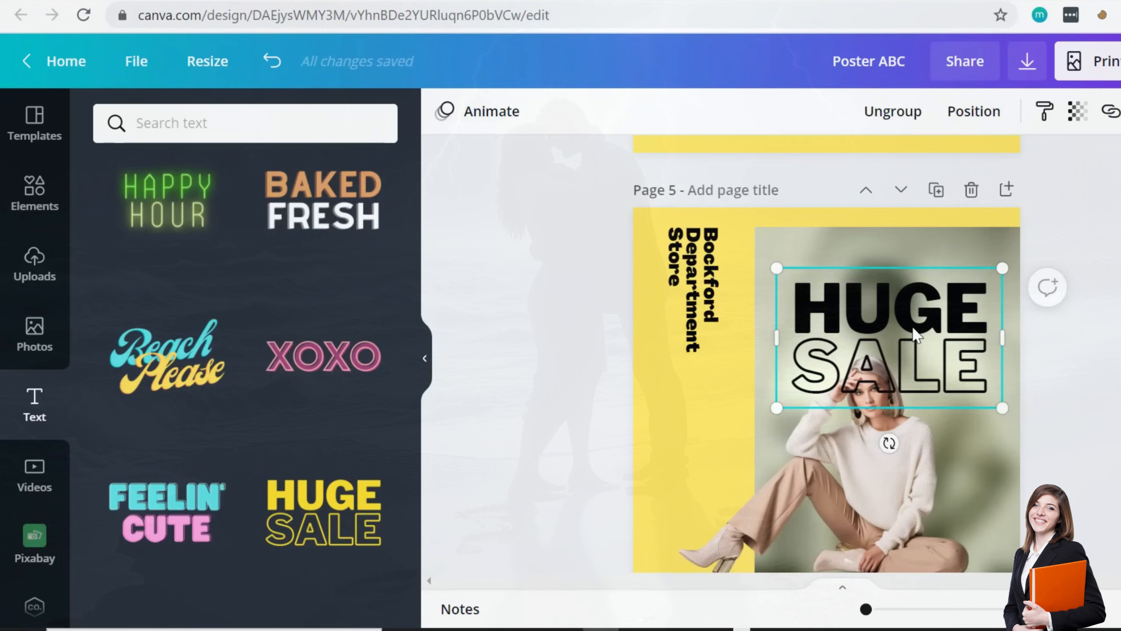
{"action": "left_click", "coordinate": [883, 437]}
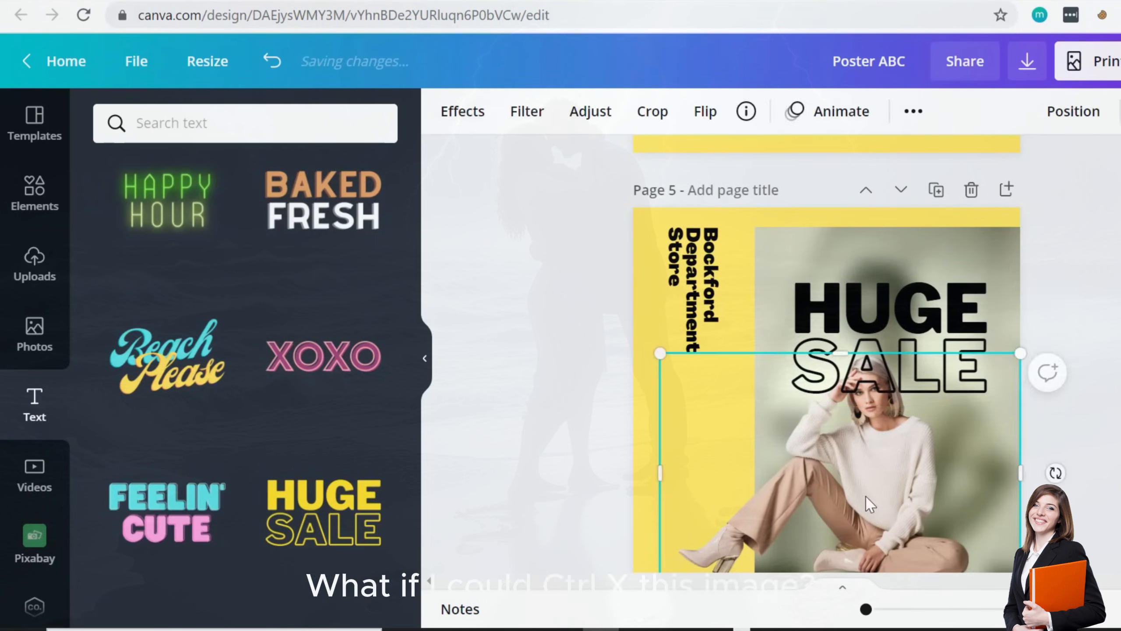
{"action": "key", "text": "ctrl+x"}
{"action": "key", "text": "ctrl+z"}
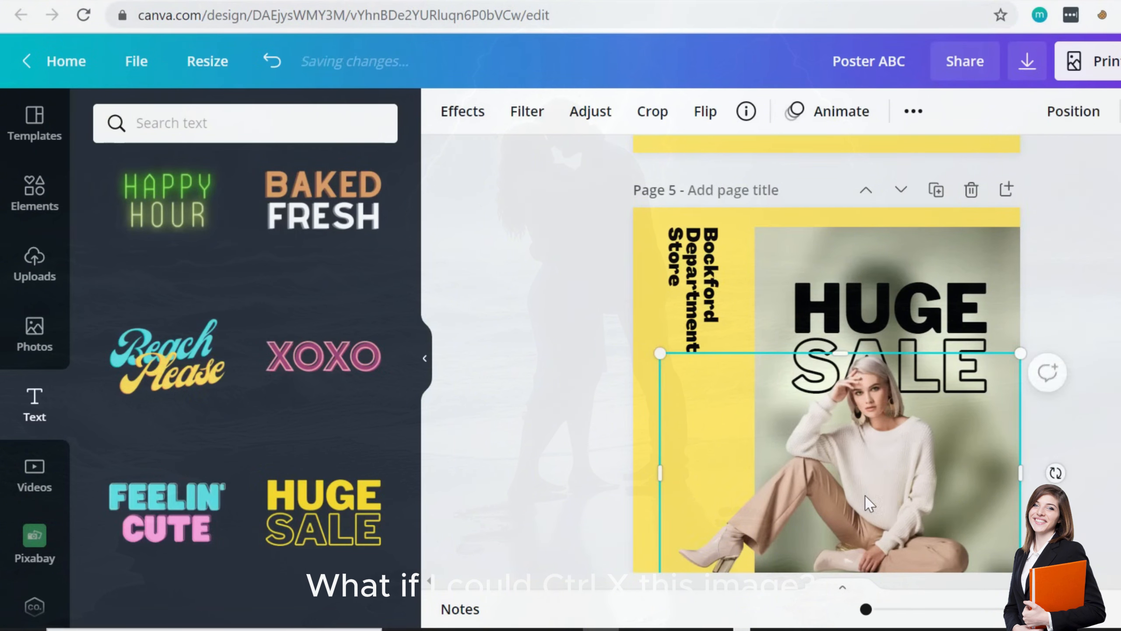
- Bring the HUGE SALE group forward over the woman, and send it backward behind her again
{"action": "right_click", "coordinate": [893, 279]}
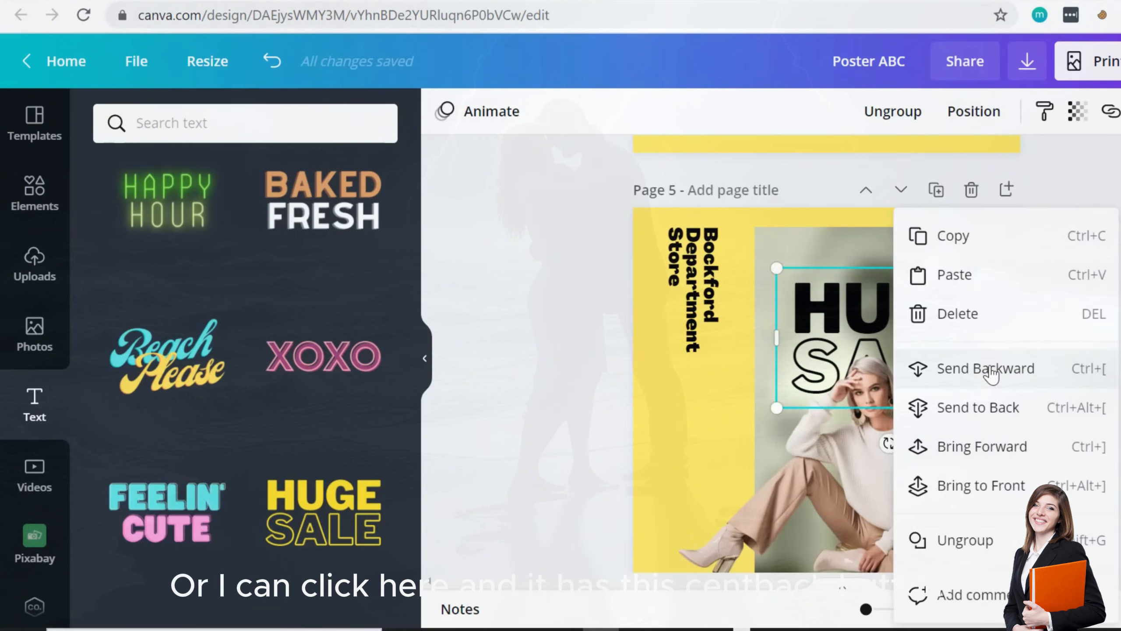
{"action": "left_click", "coordinate": [983, 445]}
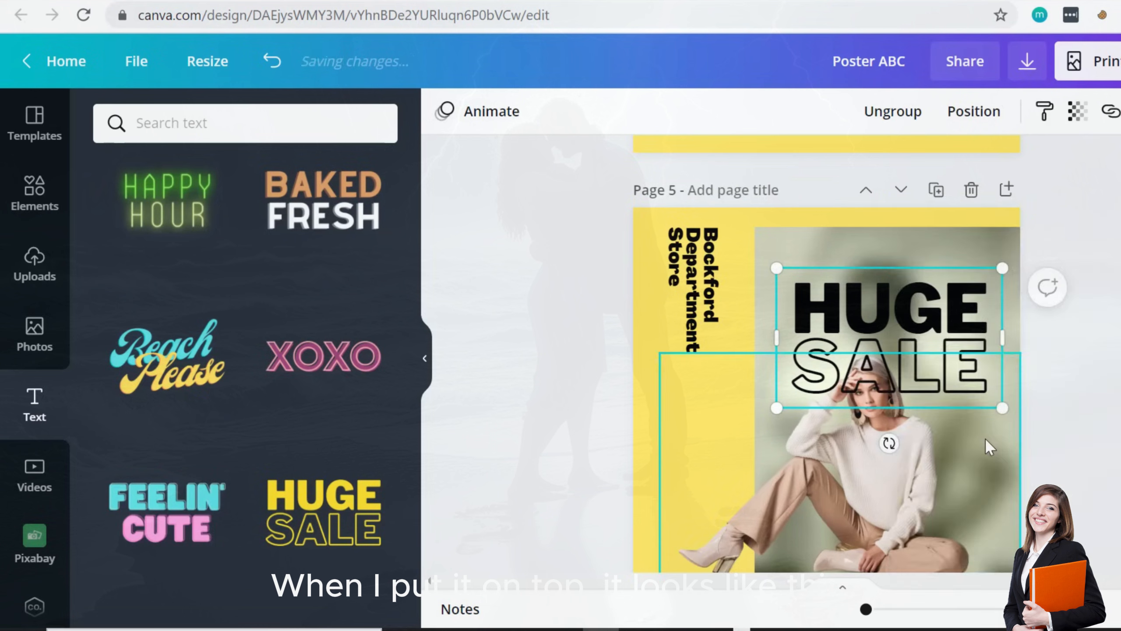
{"action": "right_click", "coordinate": [926, 292]}
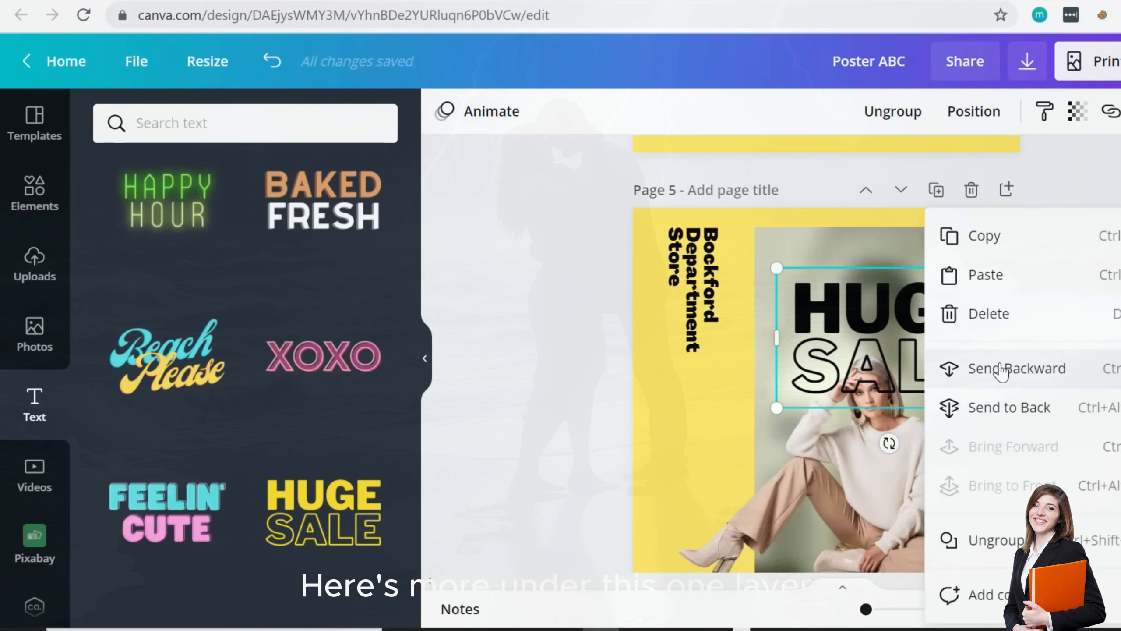
{"action": "left_click", "coordinate": [999, 389]}
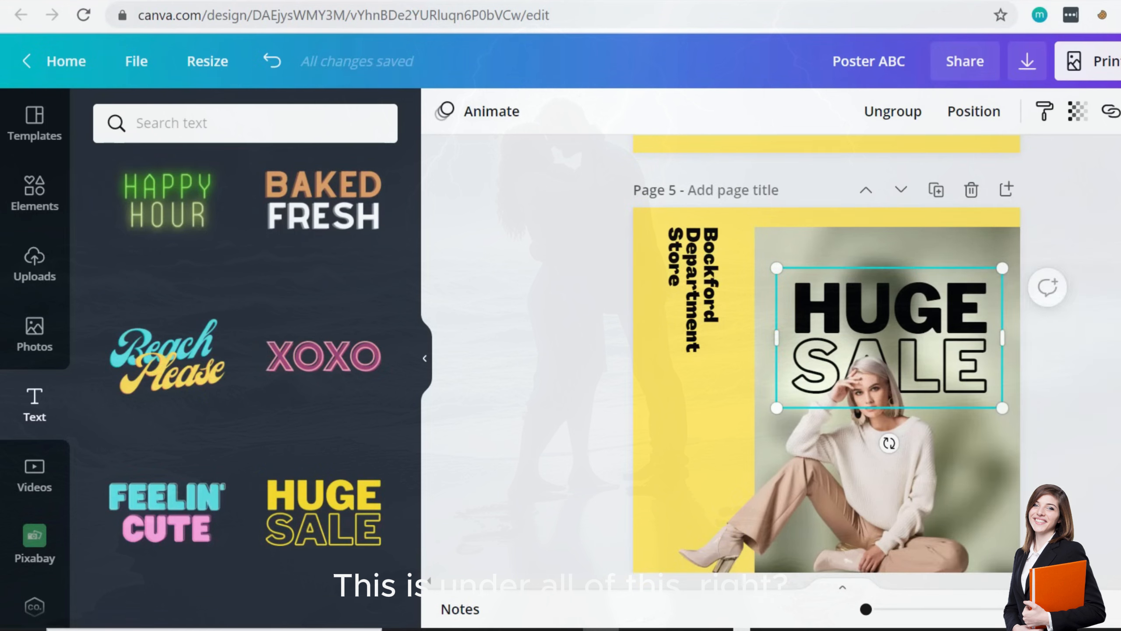
- Adjust the HUGE SALE group's horizontal position behind the woman's head on page 5 and deselect it
{"action": "left_click", "coordinate": [911, 308]}
{"action": "mouse_move", "coordinate": [911, 308]}
{"action": "left_mouse_down"}
{"action": "mouse_move", "coordinate": [916, 327]}
{"action": "mouse_move", "coordinate": [917, 312]}
{"action": "left_mouse_up"}
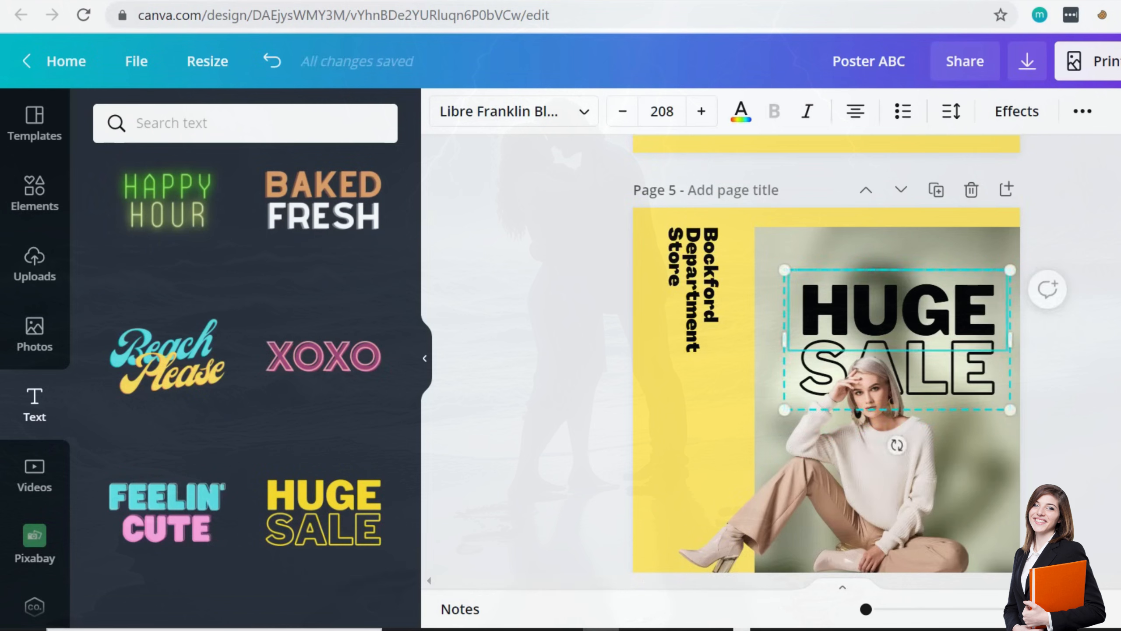
{"action": "left_click", "coordinate": [1077, 495]}
{"action": "left_click", "coordinate": [838, 310]}
{"action": "left_click_drag", "start_coordinate": [837, 310], "coordinate": [872, 314]}
{"action": "left_click", "coordinate": [1077, 495]}
- Center the three-line SALE group on page 6 and raise the woman's cutout so it stands just above the text
{"action": "scroll", "coordinate": [827, 354], "scroll_direction": "down", "scroll_amount": 3}
{"action": "scroll", "coordinate": [827, 354], "scroll_direction": "up", "scroll_amount": 2}
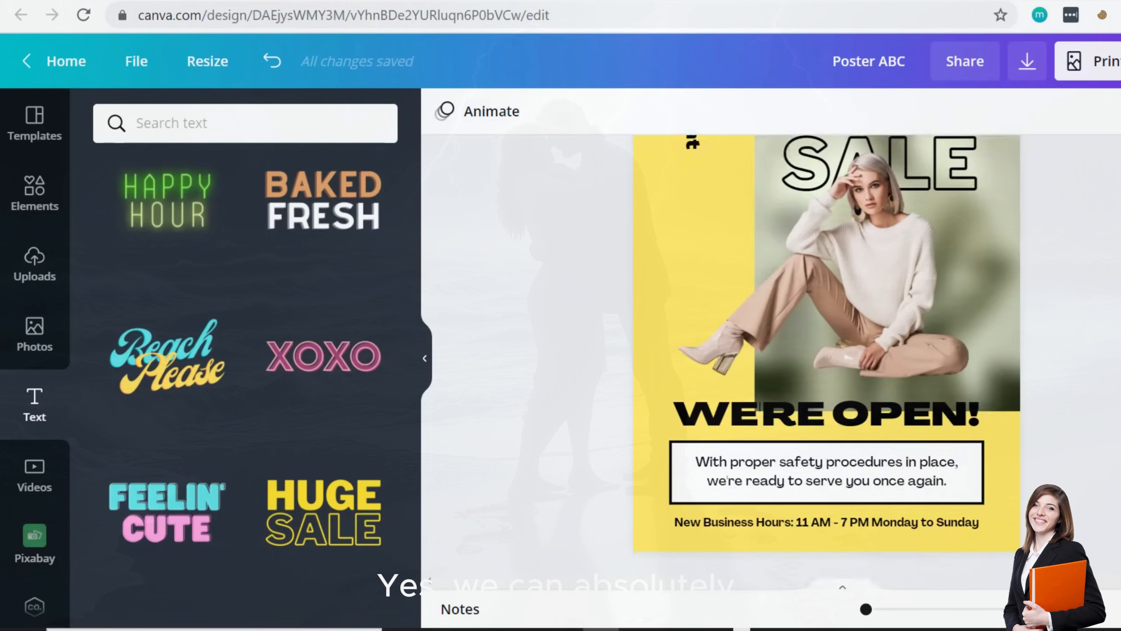
{"action": "scroll", "coordinate": [827, 355], "scroll_direction": "up", "scroll_amount": 5}
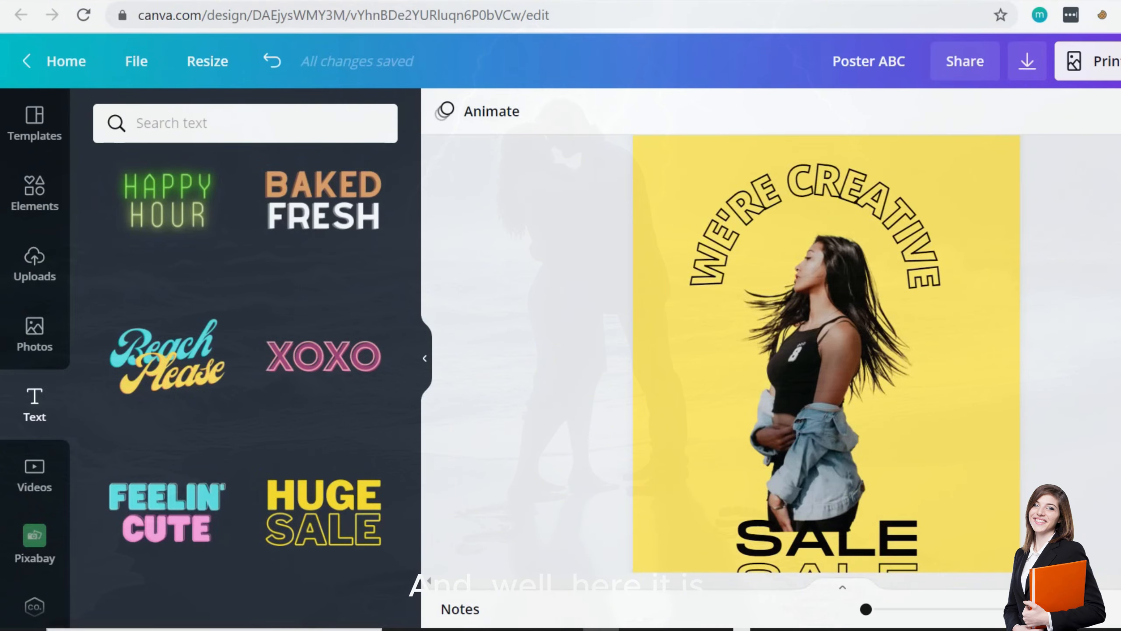
{"action": "scroll", "coordinate": [826, 353], "scroll_direction": "down", "scroll_amount": 4}
{"action": "left_click", "coordinate": [872, 358]}
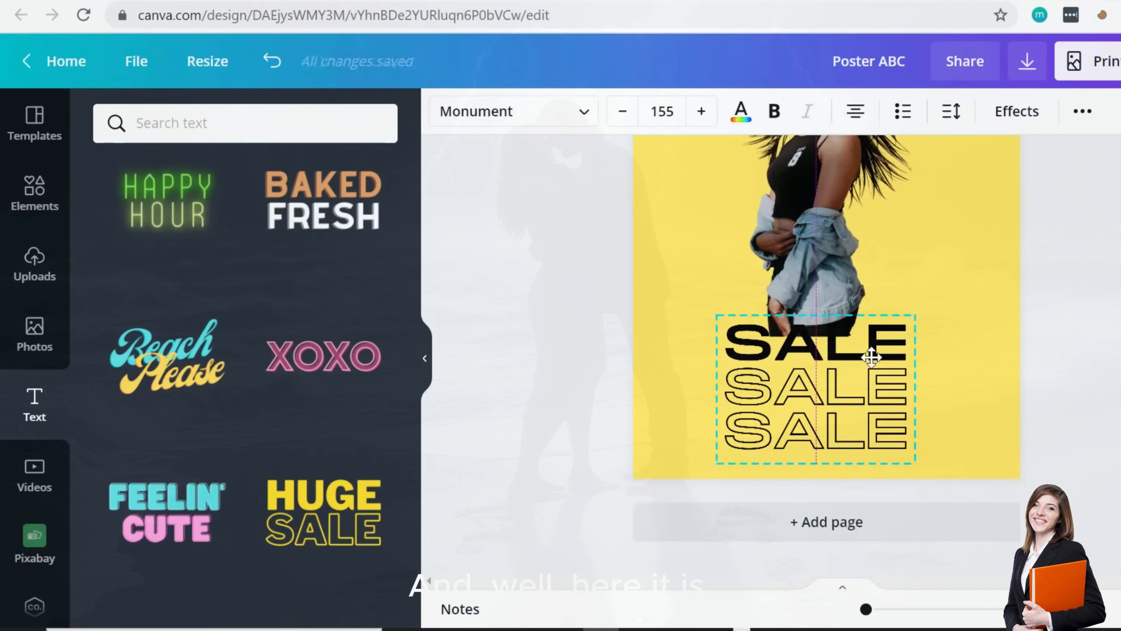
{"action": "left_click_drag", "start_coordinate": [872, 357], "coordinate": [879, 358]}
{"action": "left_click_drag", "start_coordinate": [819, 255], "coordinate": [826, 236]}
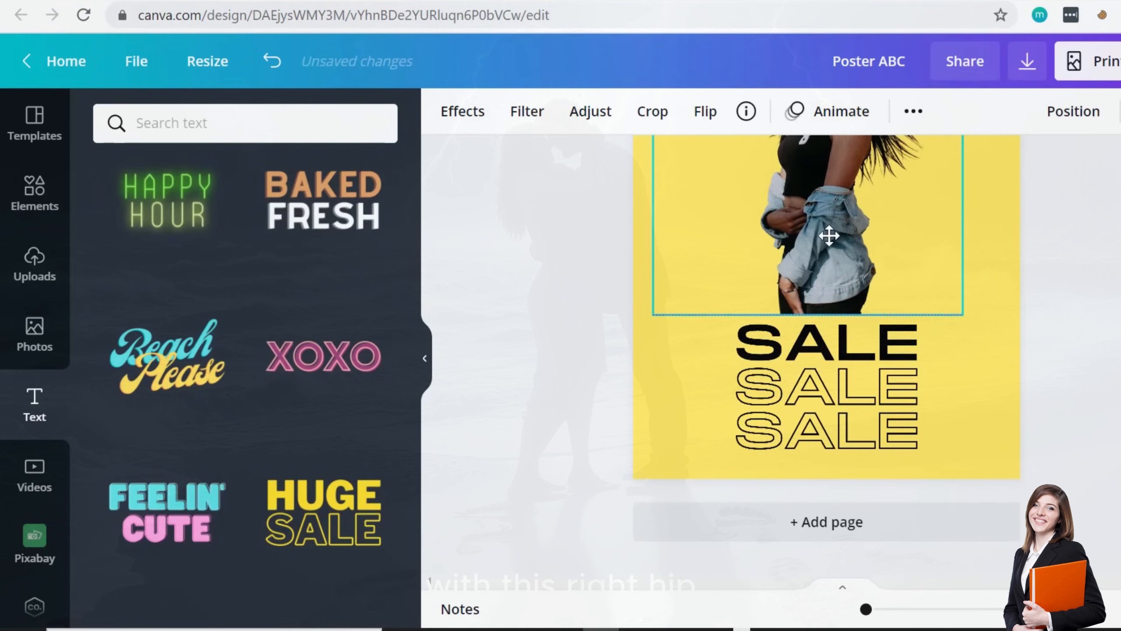
{"action": "left_click", "coordinate": [1067, 367]}
- Reposition the curved WE'RE CREATIVE heading on page 6 and enlarge it to font size 144
{"action": "scroll", "coordinate": [1077, 398], "scroll_direction": "up", "scroll_amount": 15}
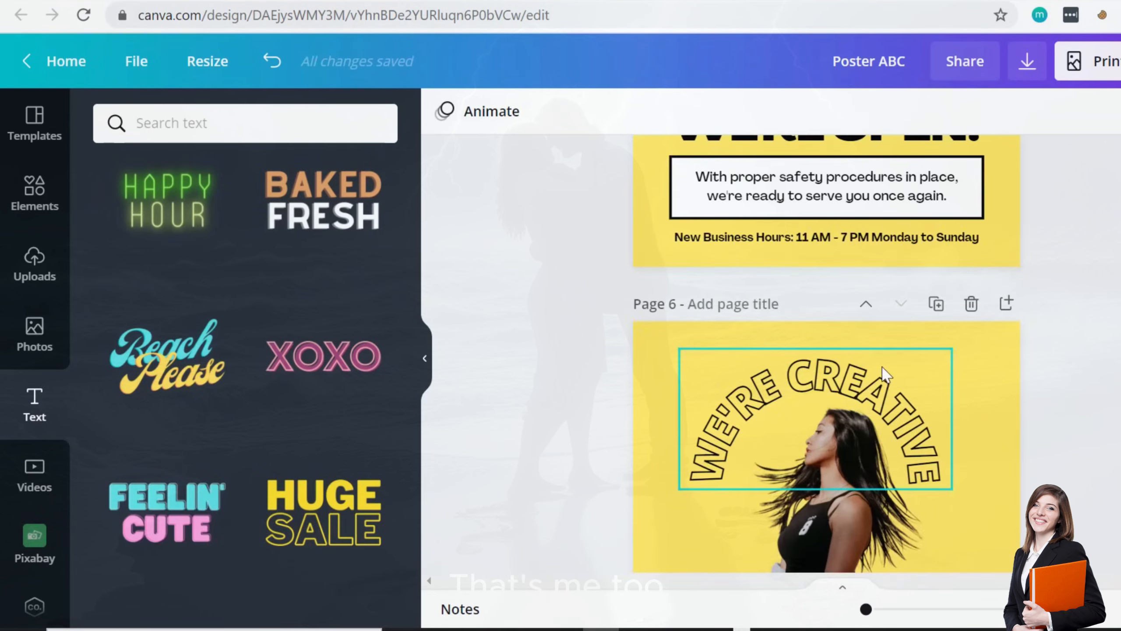
{"action": "left_click_drag", "start_coordinate": [884, 373], "coordinate": [903, 363]}
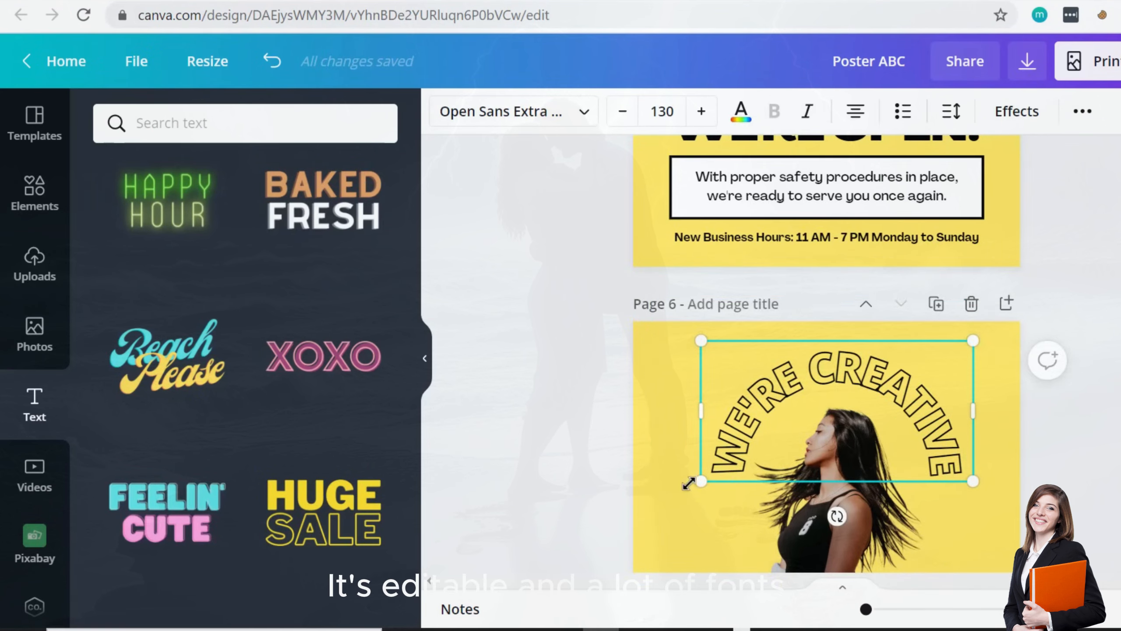
{"action": "left_click_drag", "start_coordinate": [679, 483], "coordinate": [664, 491]}
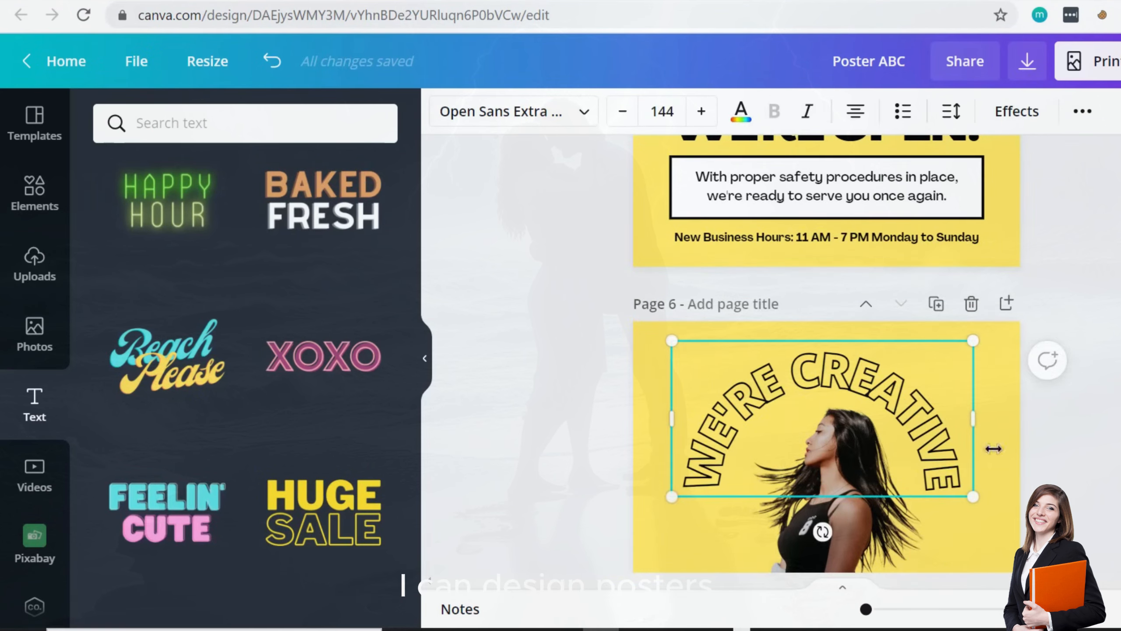
- Shift the woman's cutout on page 6 slightly left under the curved heading and deselect it
{"action": "scroll", "coordinate": [971, 441], "scroll_direction": "down", "scroll_amount": 4}
{"action": "left_click_drag", "start_coordinate": [869, 421], "coordinate": [858, 420]}
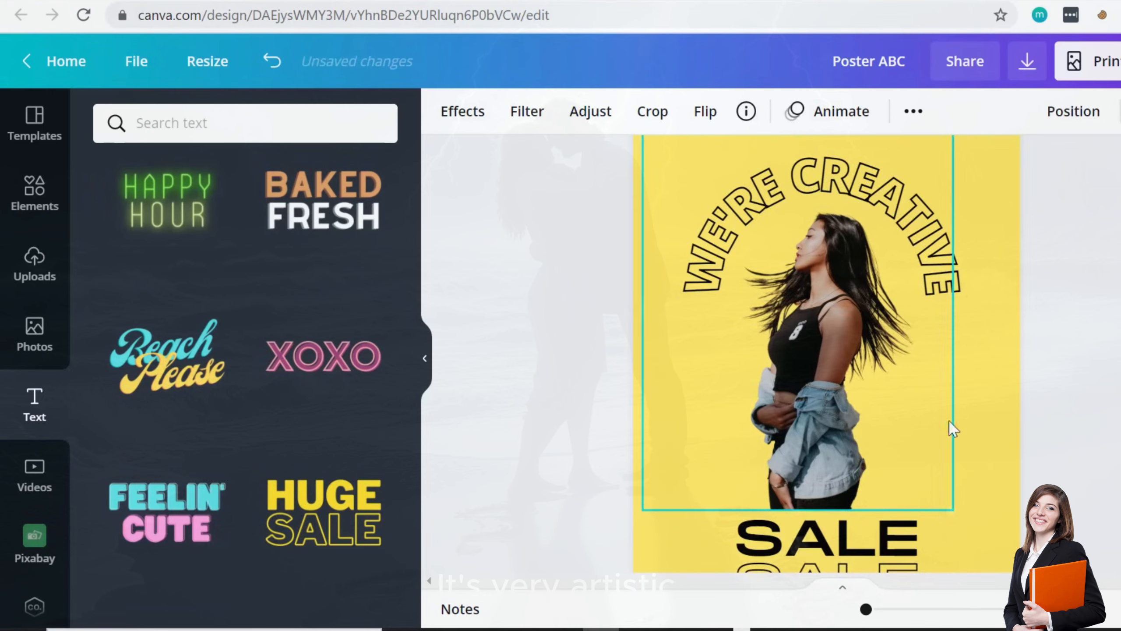
{"action": "left_click", "coordinate": [1064, 435]}
{"action": "scroll", "coordinate": [929, 468], "scroll_direction": "down", "scroll_amount": 2}
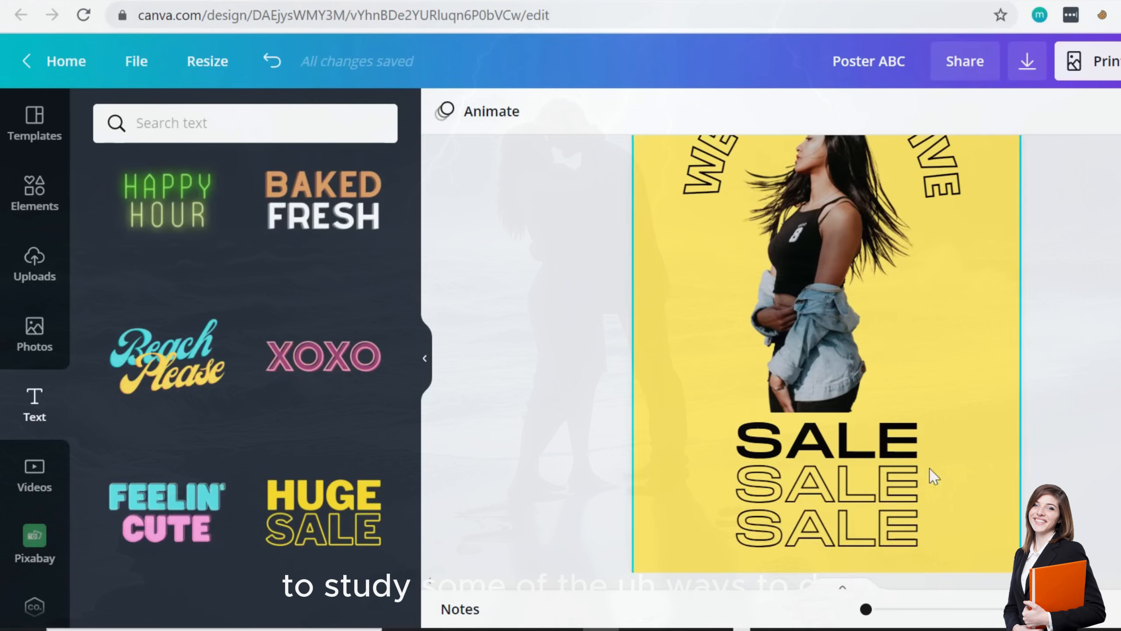
- Add a seventh page at the end of the design and apply the La Musique Festivale concert poster template to it
{"action": "scroll", "coordinate": [1114, 377], "scroll_direction": "up", "scroll_amount": 20}
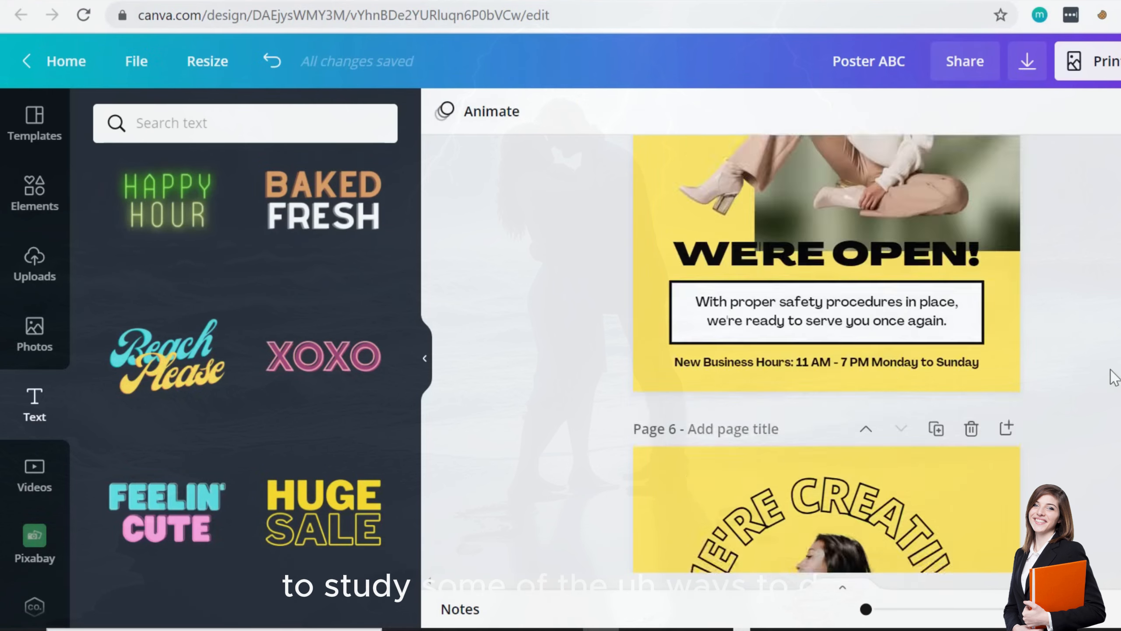
{"action": "scroll", "coordinate": [1112, 371], "scroll_direction": "up", "scroll_amount": 10}
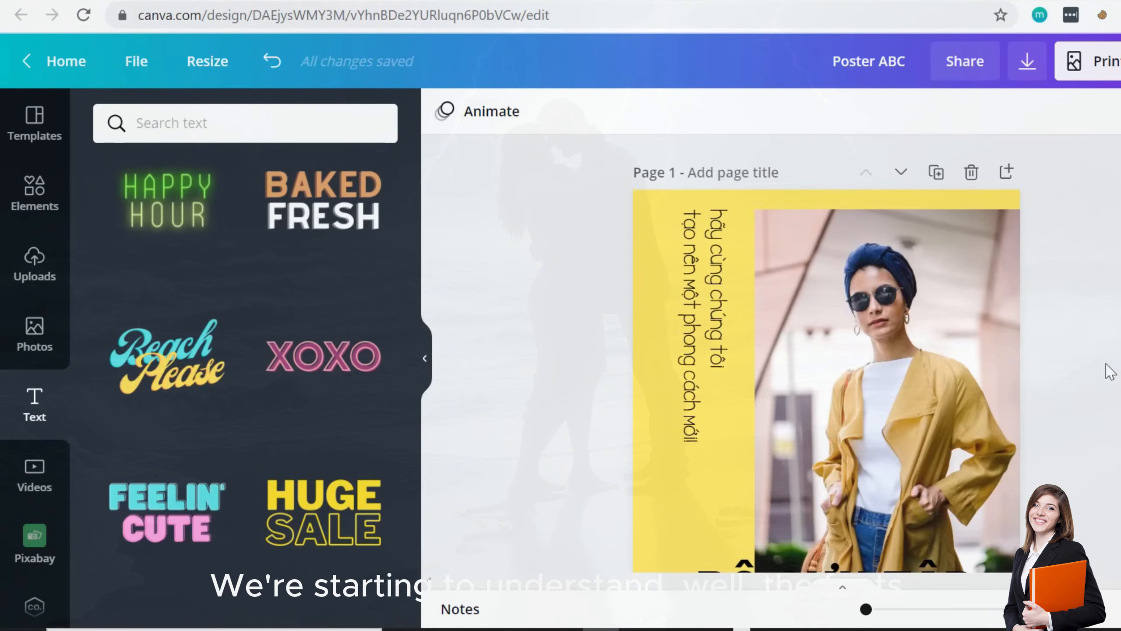
{"action": "scroll", "coordinate": [1110, 371], "scroll_direction": "down", "scroll_amount": 10}
{"action": "scroll", "coordinate": [1110, 371], "scroll_direction": "down", "scroll_amount": 10}
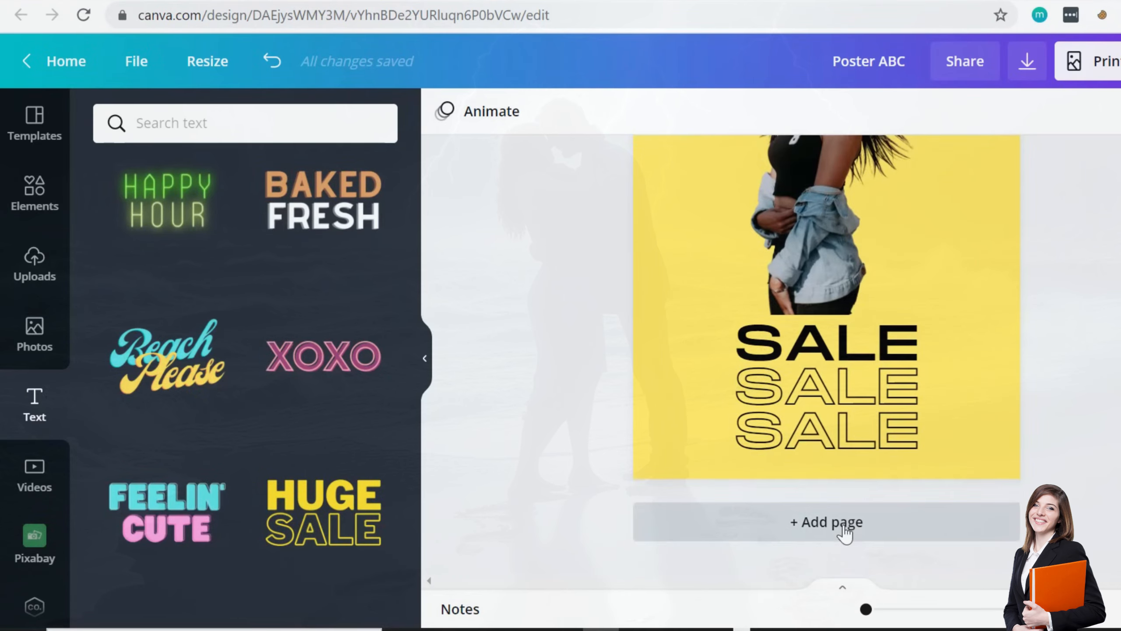
{"action": "left_click", "coordinate": [843, 528]}
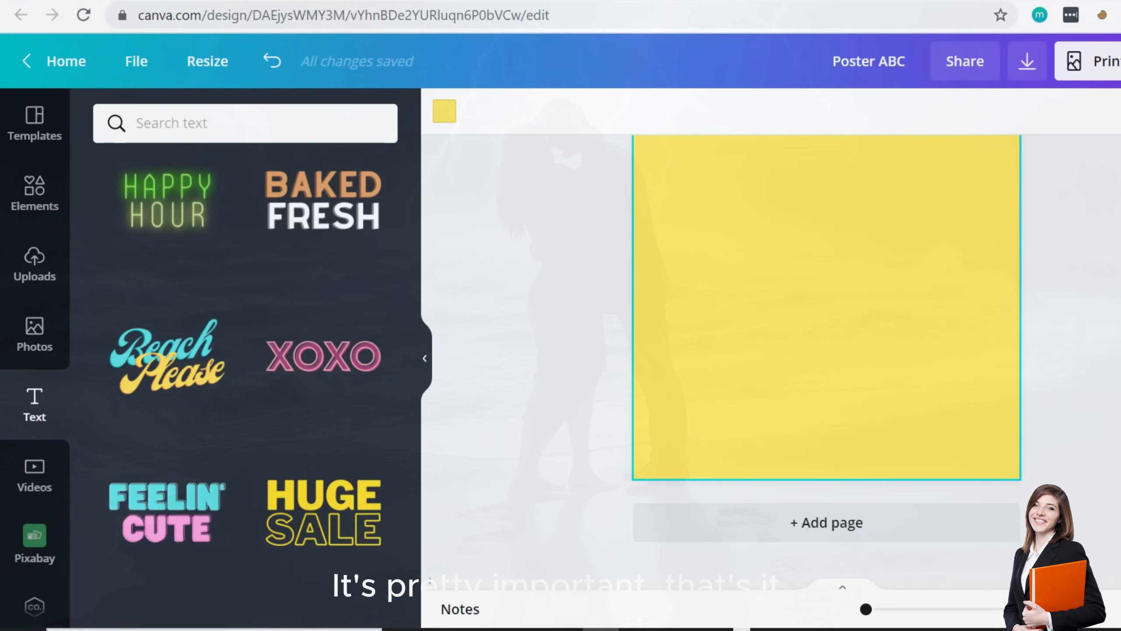
{"action": "left_click", "coordinate": [44, 130]}
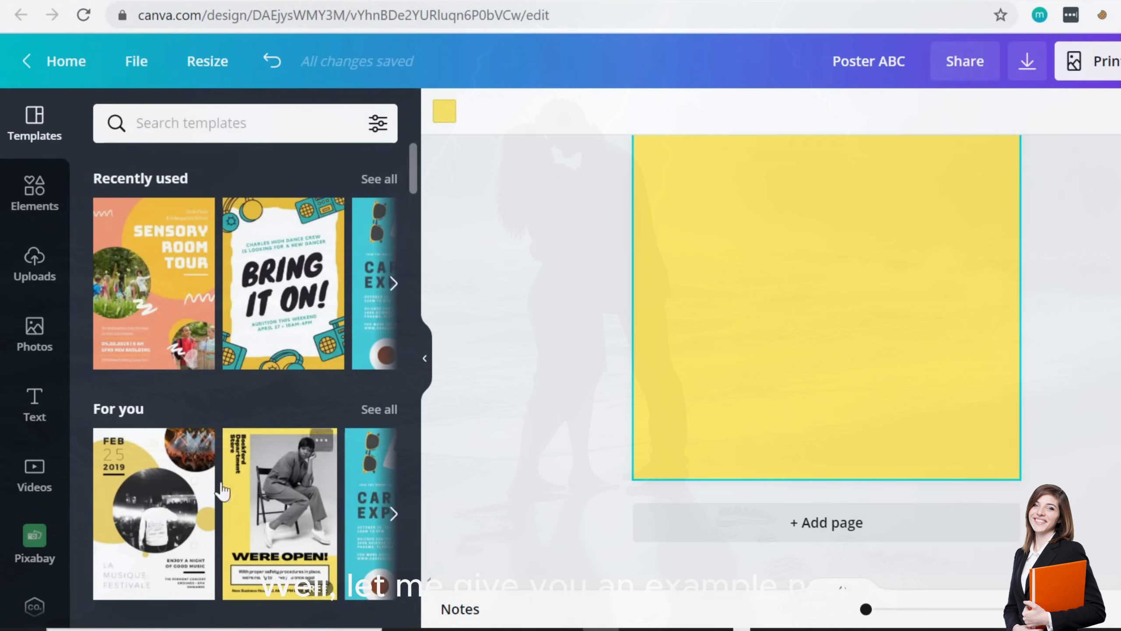
{"action": "left_click", "coordinate": [141, 523]}
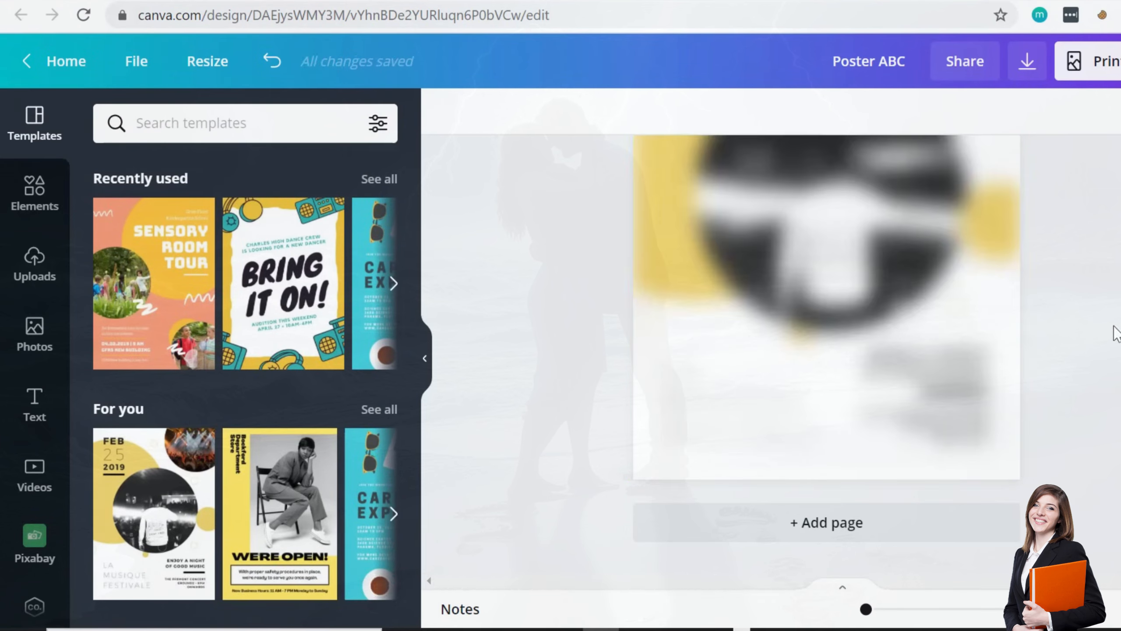
{"action": "scroll", "coordinate": [1116, 261], "scroll_direction": "down", "scroll_amount": 4}
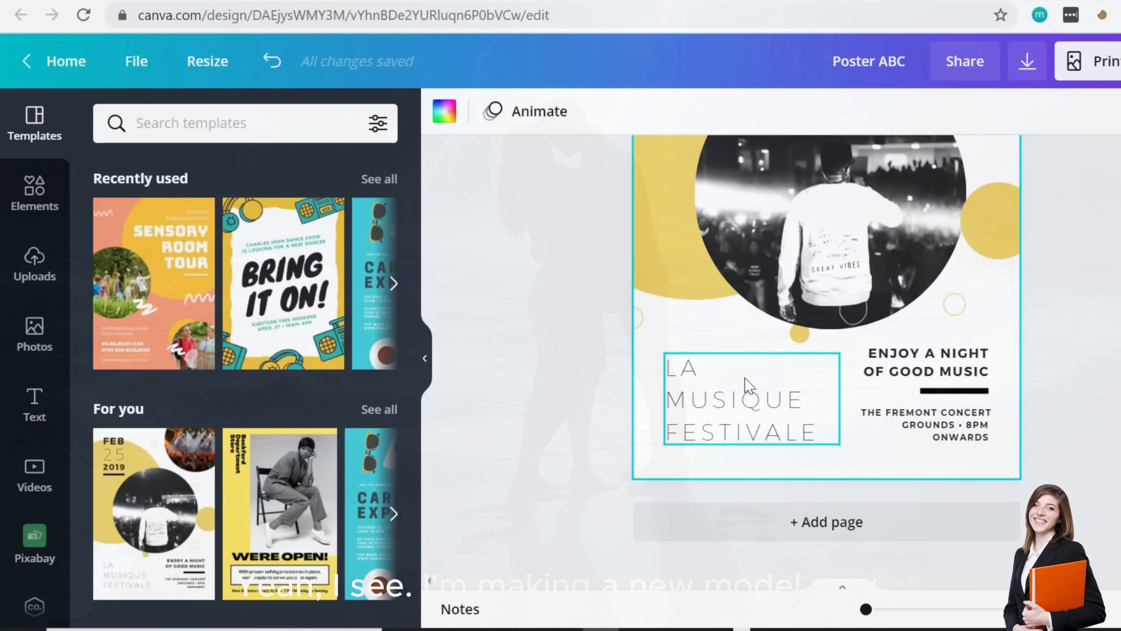
{"action": "scroll", "coordinate": [741, 397], "scroll_direction": "up", "scroll_amount": 5}
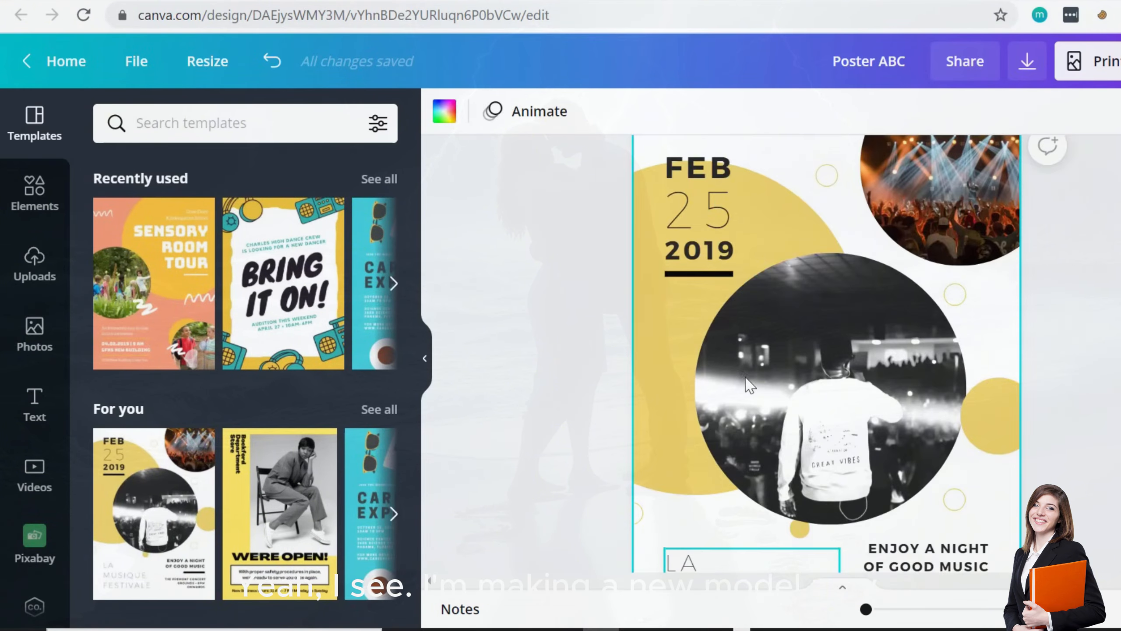
- Fill page 7's large central circle with the black-and-white fashion photo of the woman posing with one arm raised
{"action": "left_click", "coordinate": [35, 338]}
{"action": "scroll", "coordinate": [325, 422], "scroll_direction": "up", "scroll_amount": 8}
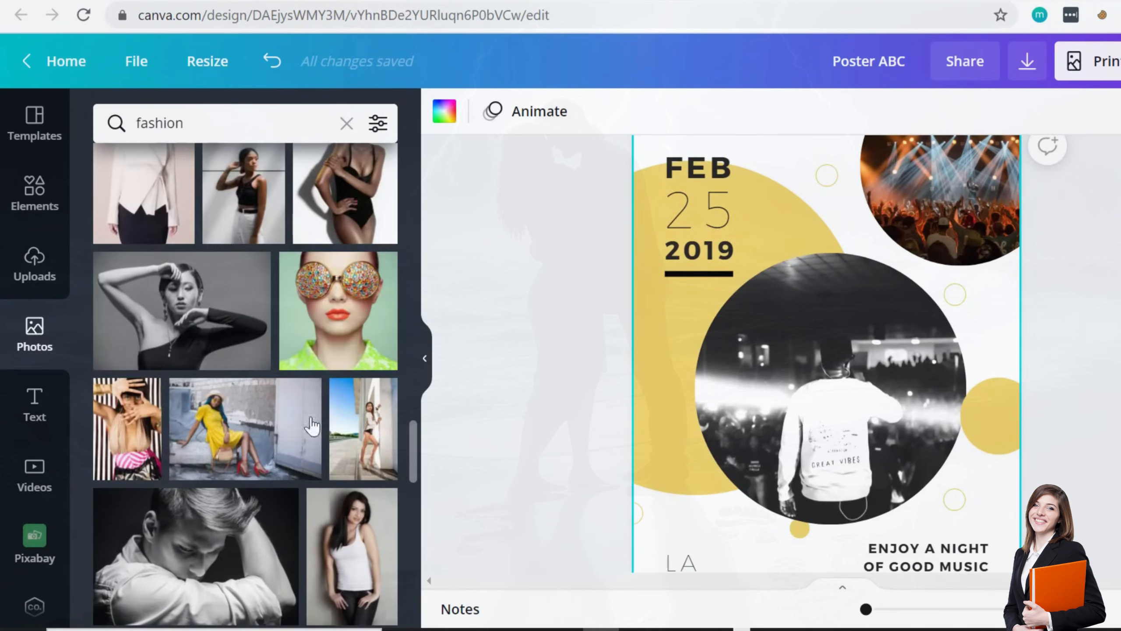
{"action": "left_click_drag", "start_coordinate": [234, 448], "coordinate": [901, 432]}
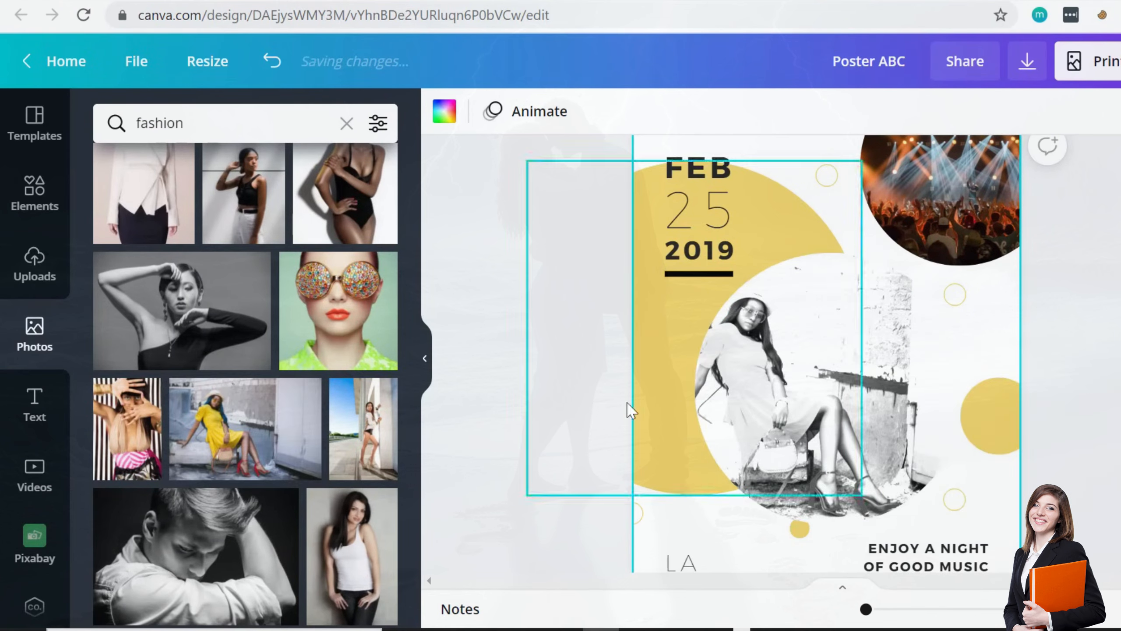
{"action": "left_click_drag", "start_coordinate": [228, 367], "coordinate": [949, 428]}
- Set the brightness of the large circular photo on page 7 to 20 and deselect it
{"action": "left_click", "coordinate": [834, 329]}
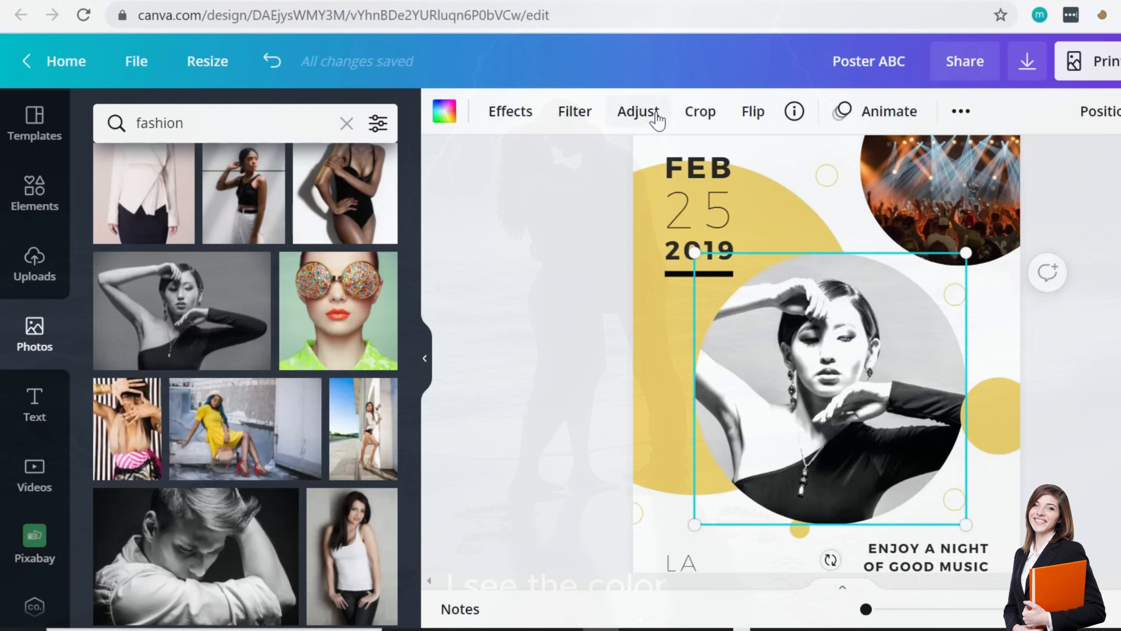
{"action": "left_click", "coordinate": [657, 120]}
{"action": "mouse_move", "coordinate": [292, 167]}
{"action": "left_mouse_down"}
{"action": "mouse_move", "coordinate": [268, 161]}
{"action": "mouse_move", "coordinate": [280, 163]}
{"action": "left_mouse_up"}
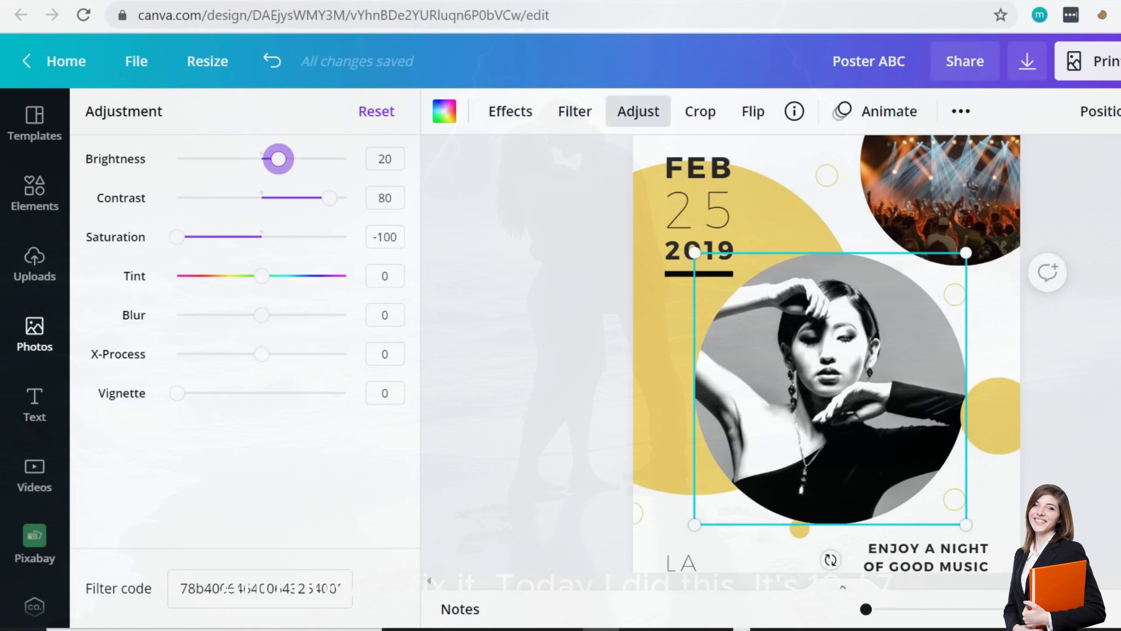
{"action": "left_click", "coordinate": [548, 345]}
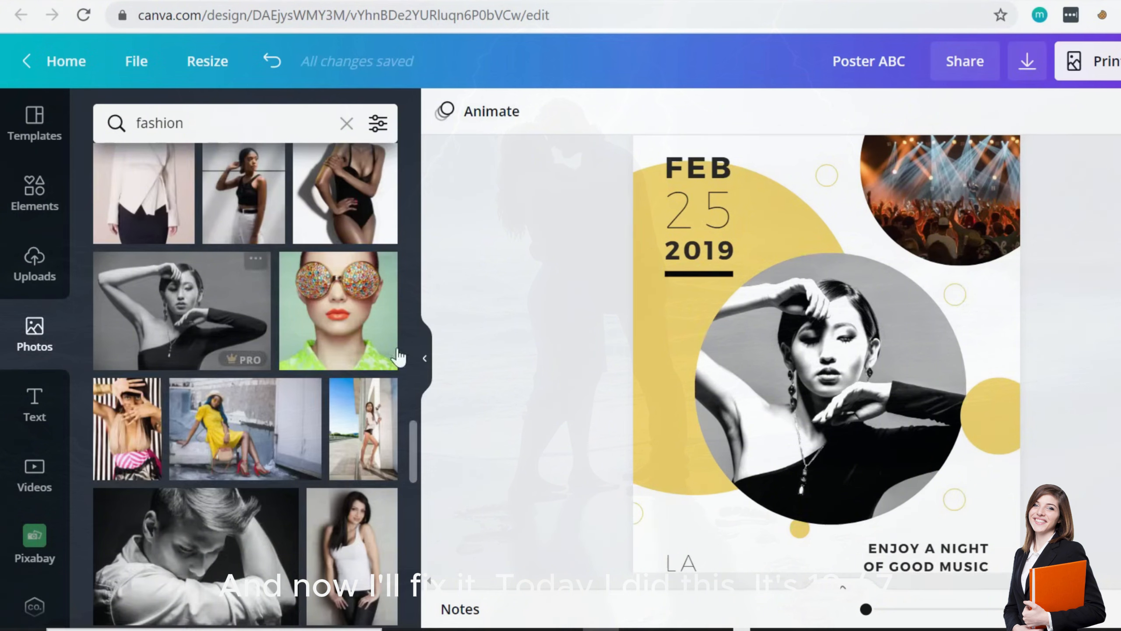
- Change the event date on page 7 to JUL 10 2021
{"action": "left_click", "coordinate": [699, 221]}
{"action": "double_click", "coordinate": [700, 221]}
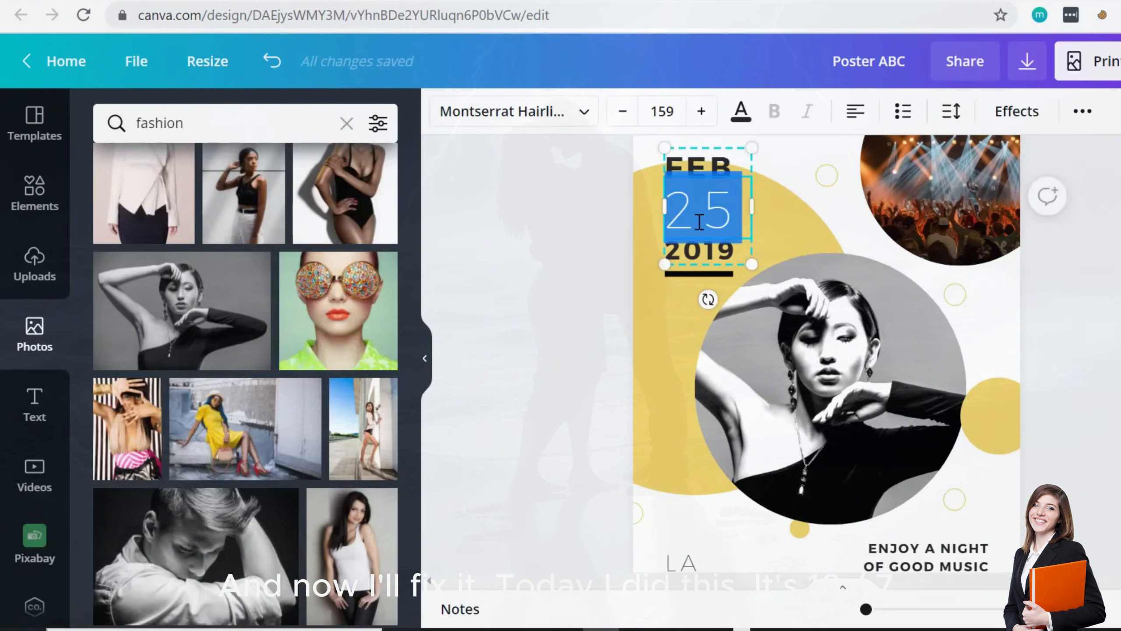
{"action": "key", "text": "BackSpace"}
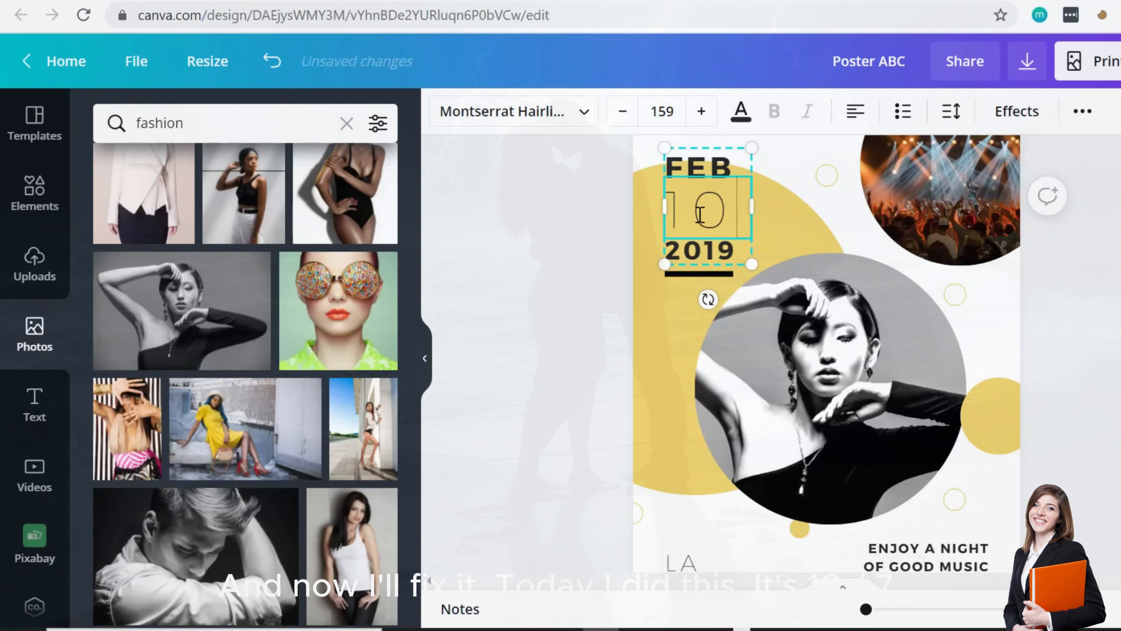
{"action": "double_click", "coordinate": [715, 174]}
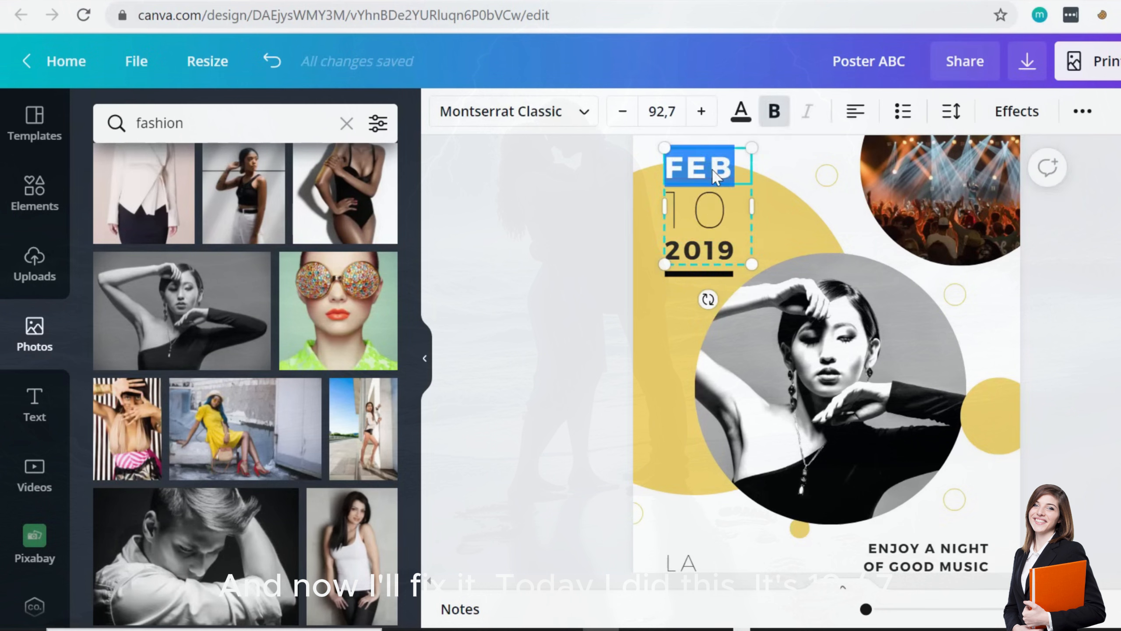
{"action": "type", "text": "JUL"}
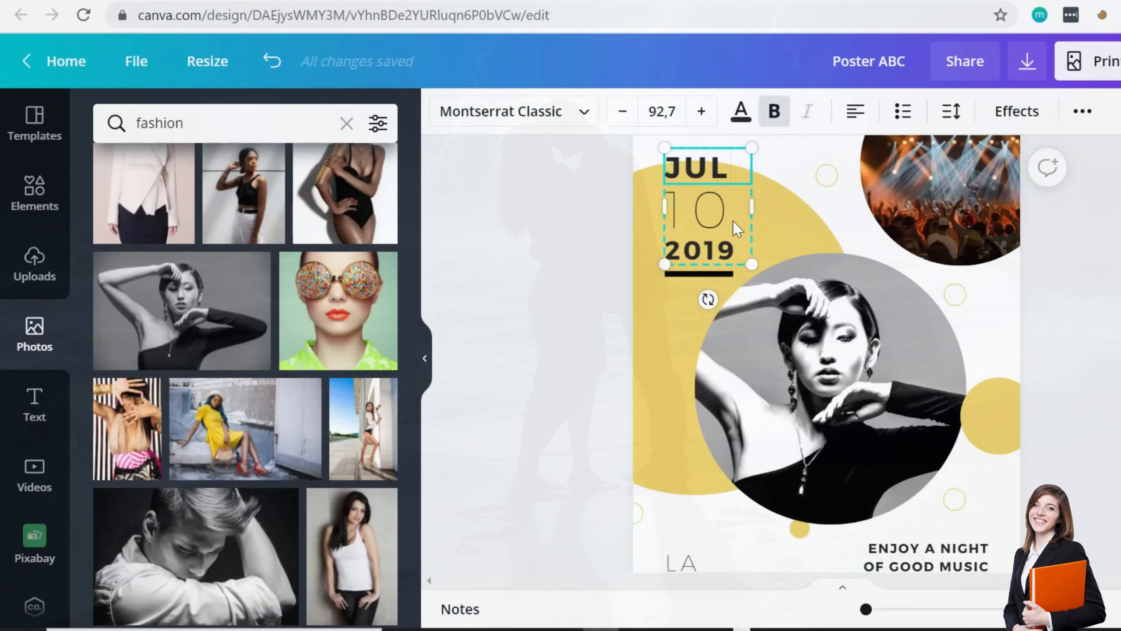
{"action": "double_click", "coordinate": [720, 249]}
{"action": "type", "text": "20"}
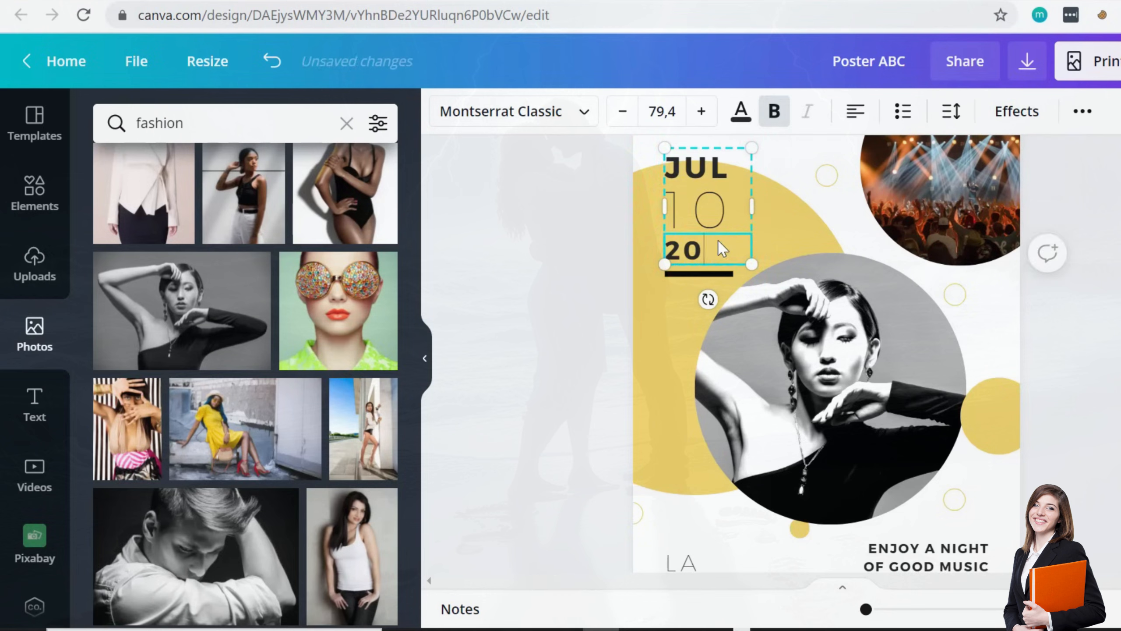
{"action": "left_click", "coordinate": [547, 282]}
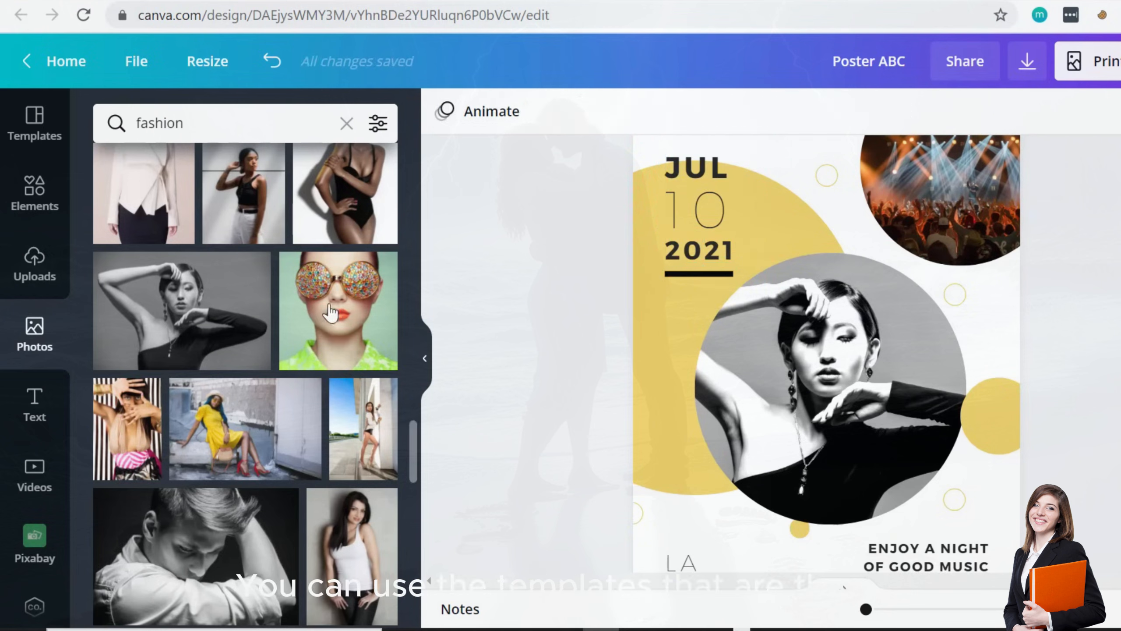
- Replace page 7's concert crowd photo with the fashion photo of the woman lying on colourful planks, and shift its circle slightly down
{"action": "scroll", "coordinate": [680, 338], "scroll_direction": "up", "scroll_amount": 2}
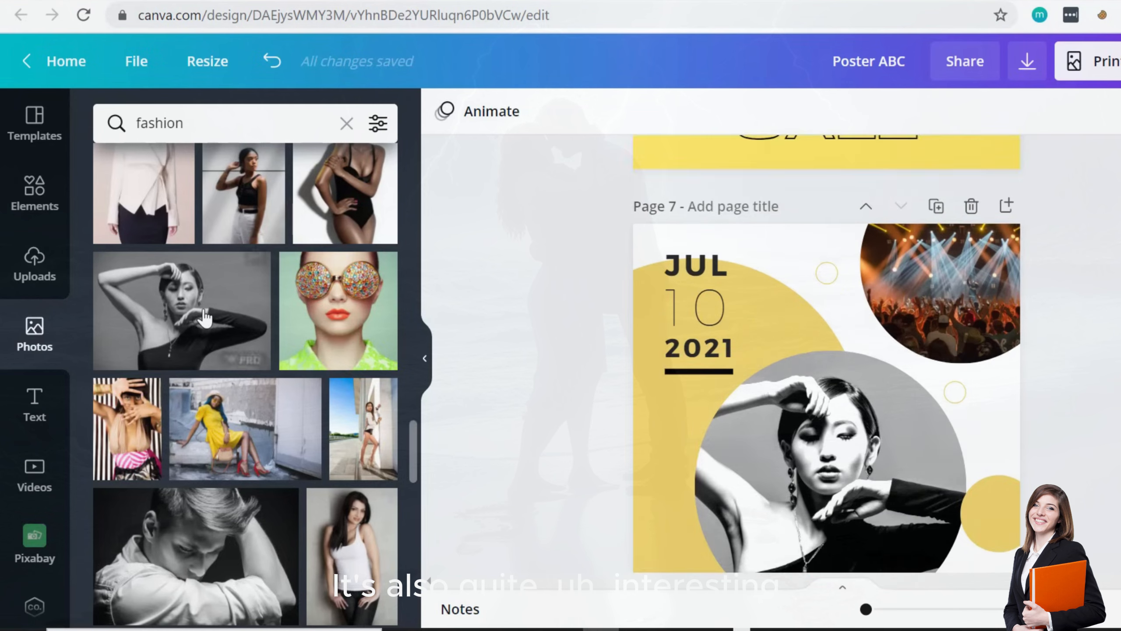
{"action": "scroll", "coordinate": [215, 333], "scroll_direction": "up", "scroll_amount": 10}
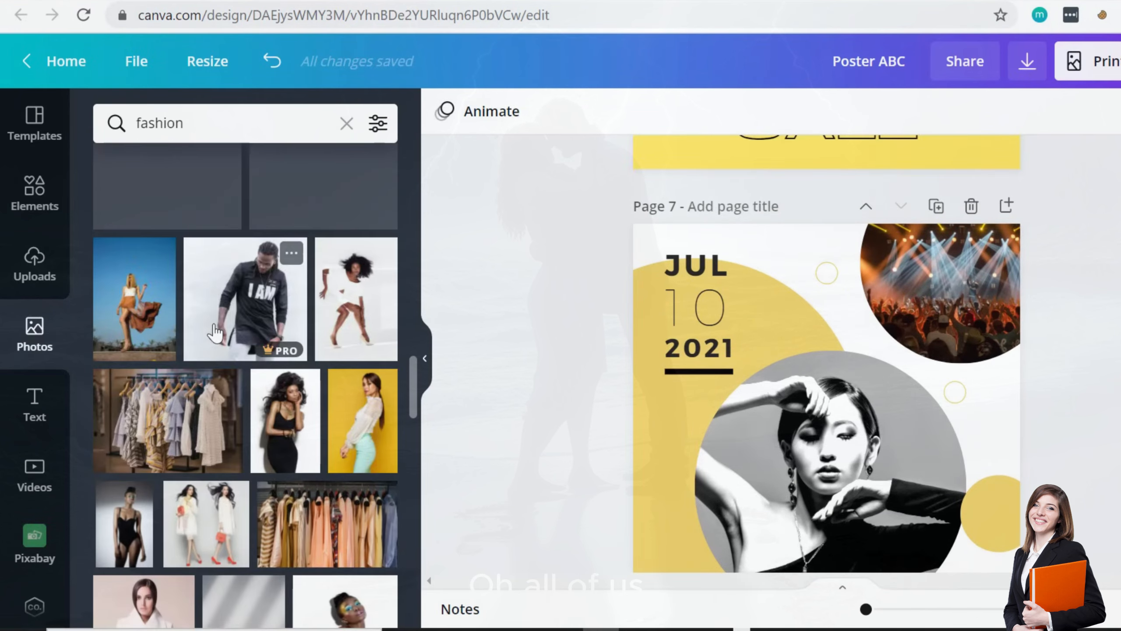
{"action": "scroll", "coordinate": [215, 334], "scroll_direction": "up", "scroll_amount": 10}
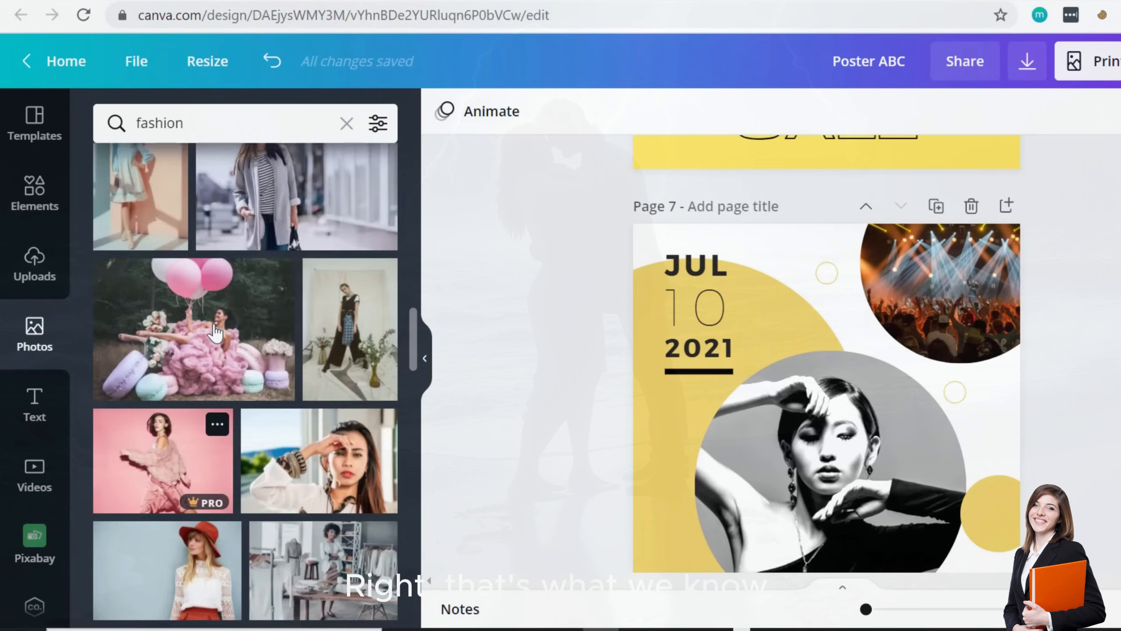
{"action": "scroll", "coordinate": [216, 333], "scroll_direction": "up", "scroll_amount": 5}
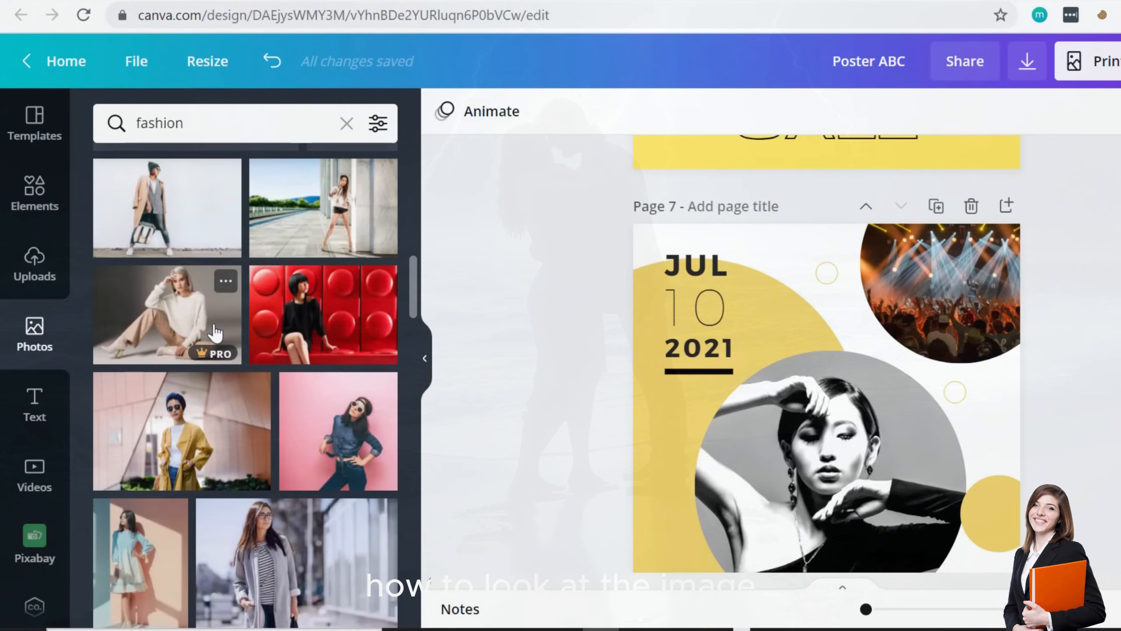
{"action": "scroll", "coordinate": [237, 333], "scroll_direction": "up", "scroll_amount": 10}
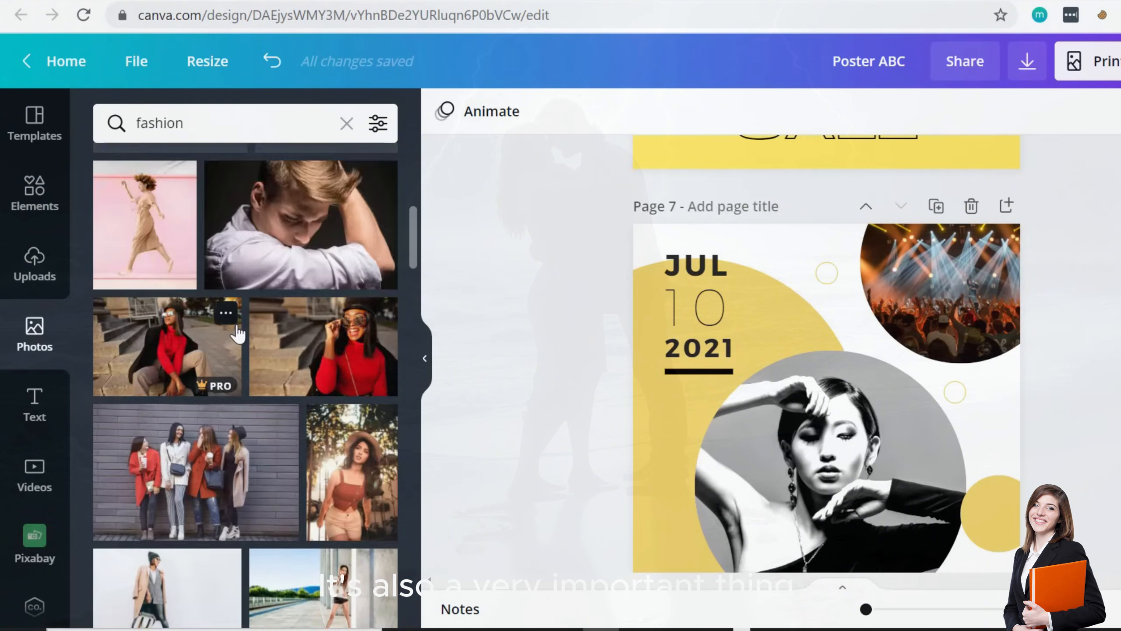
{"action": "scroll", "coordinate": [237, 334], "scroll_direction": "up", "scroll_amount": 5}
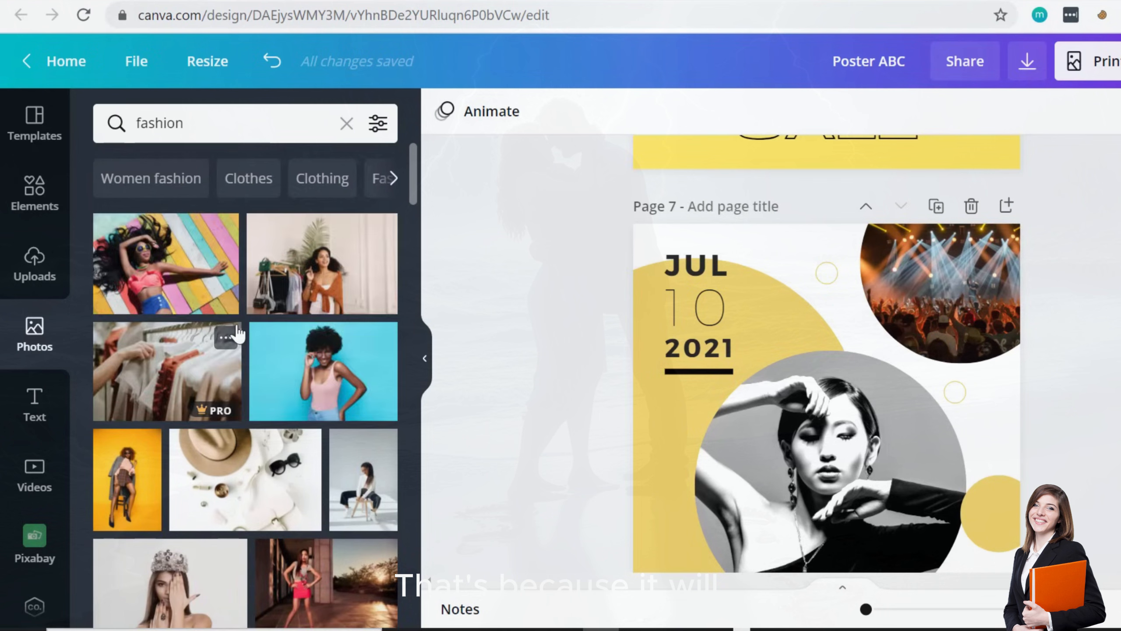
{"action": "left_click_drag", "start_coordinate": [183, 261], "coordinate": [970, 265]}
{"action": "left_click_drag", "start_coordinate": [902, 283], "coordinate": [903, 294]}
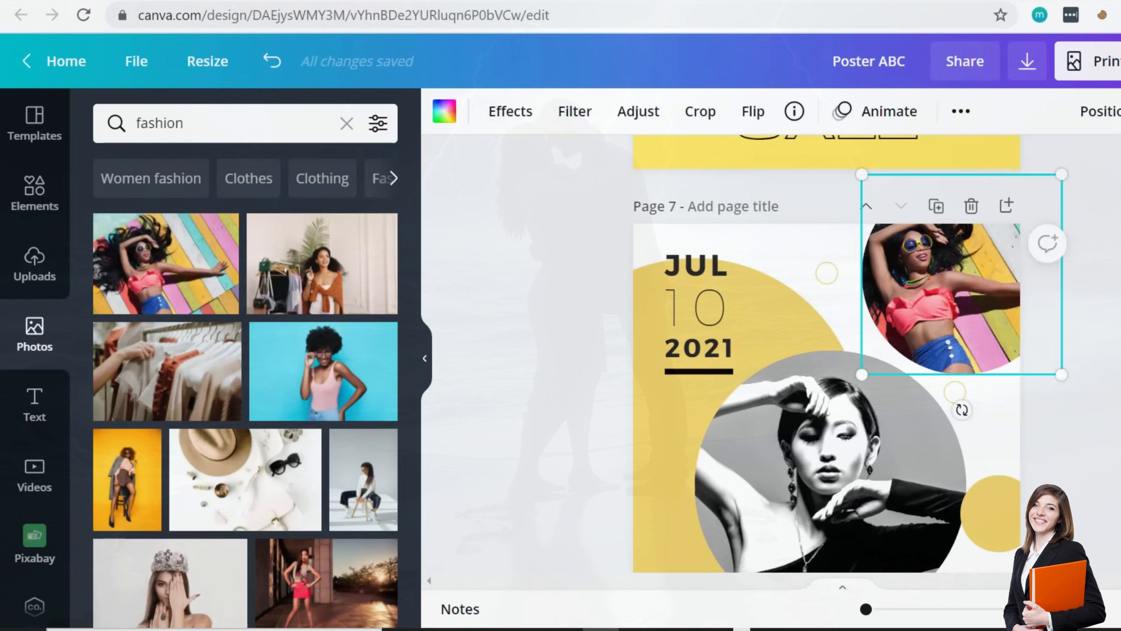
{"action": "left_click", "coordinate": [1116, 325]}
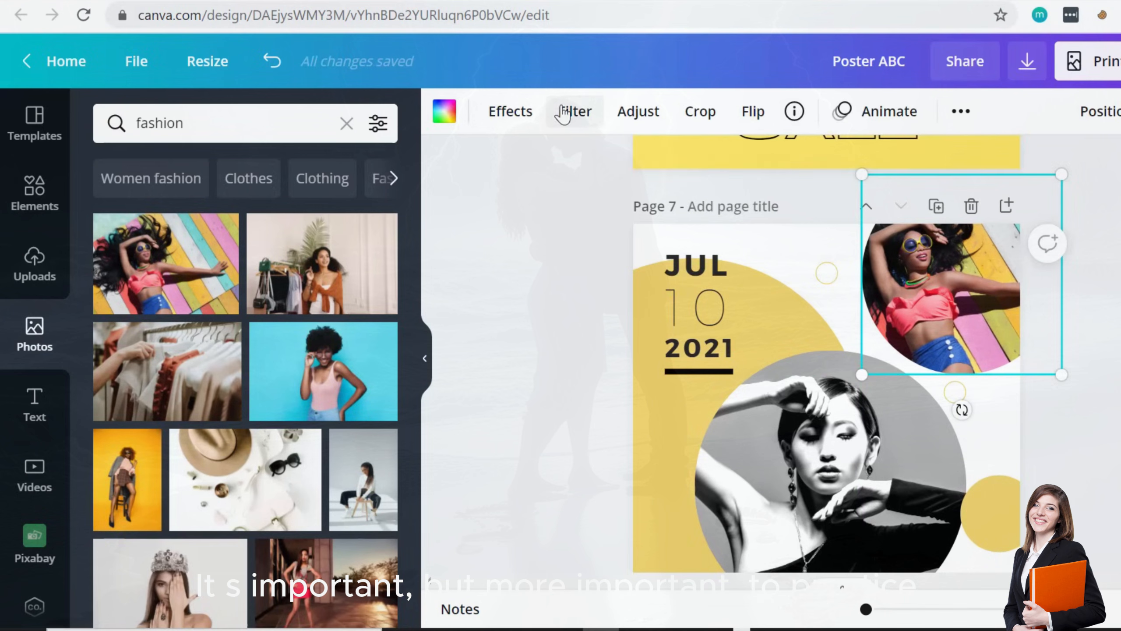
{"action": "left_click", "coordinate": [527, 118]}
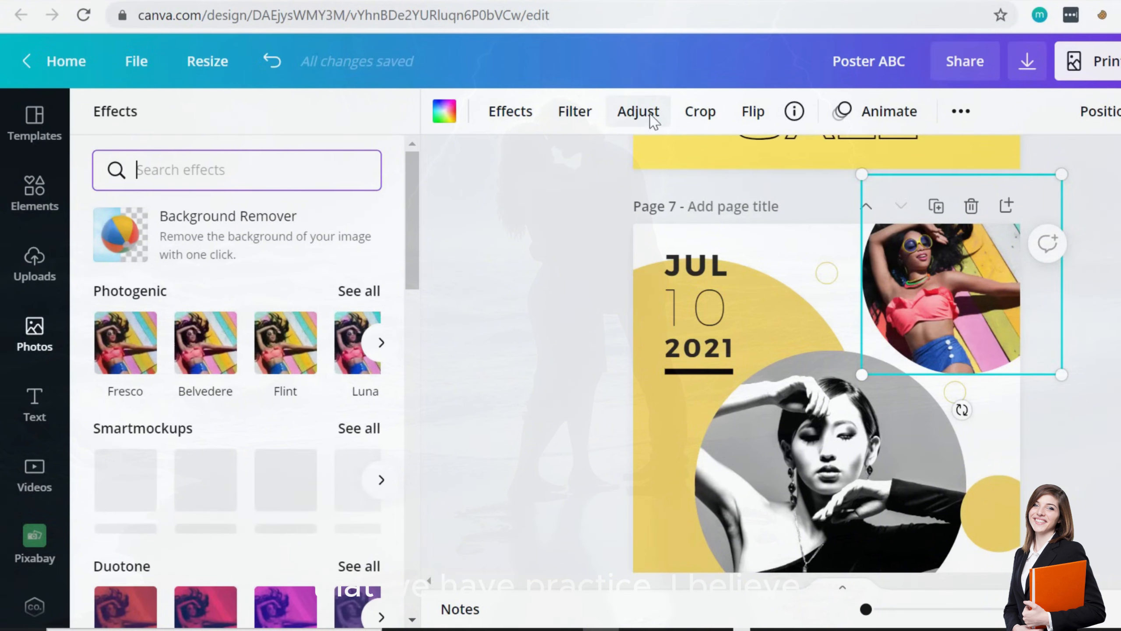
{"action": "scroll", "coordinate": [163, 426], "scroll_direction": "down", "scroll_amount": 6}
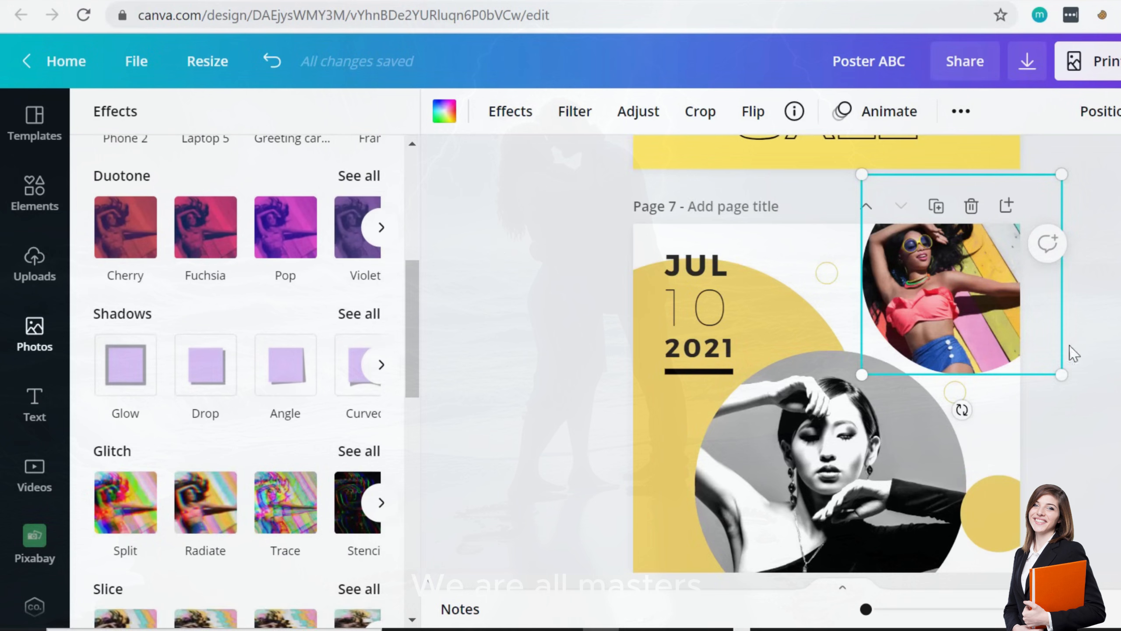
{"action": "left_click", "coordinate": [1081, 415]}
- Add an eighth page after the festival poster and apply the Sensory Room Tour template to it
{"action": "scroll", "coordinate": [1081, 415], "scroll_direction": "down", "scroll_amount": 3}
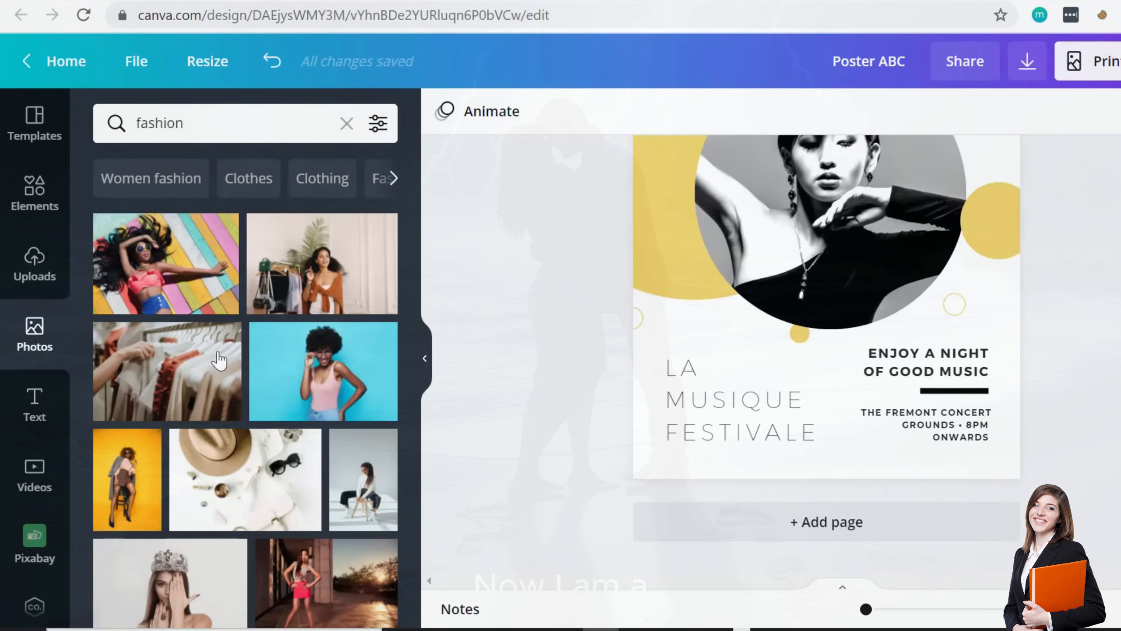
{"action": "left_click", "coordinate": [36, 128]}
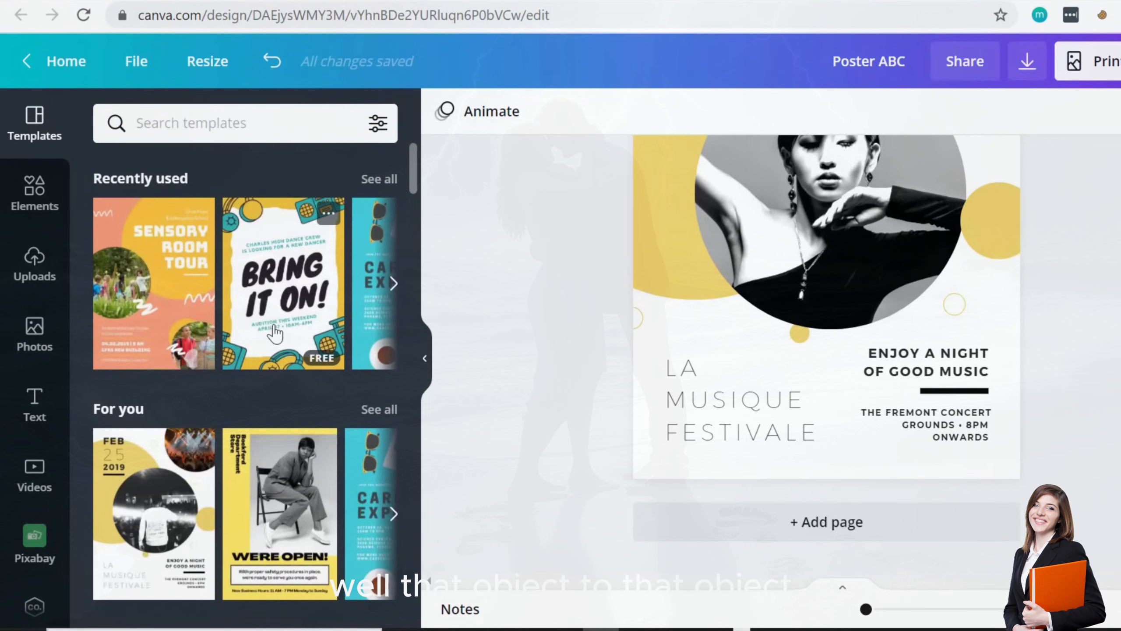
{"action": "left_click", "coordinate": [705, 514]}
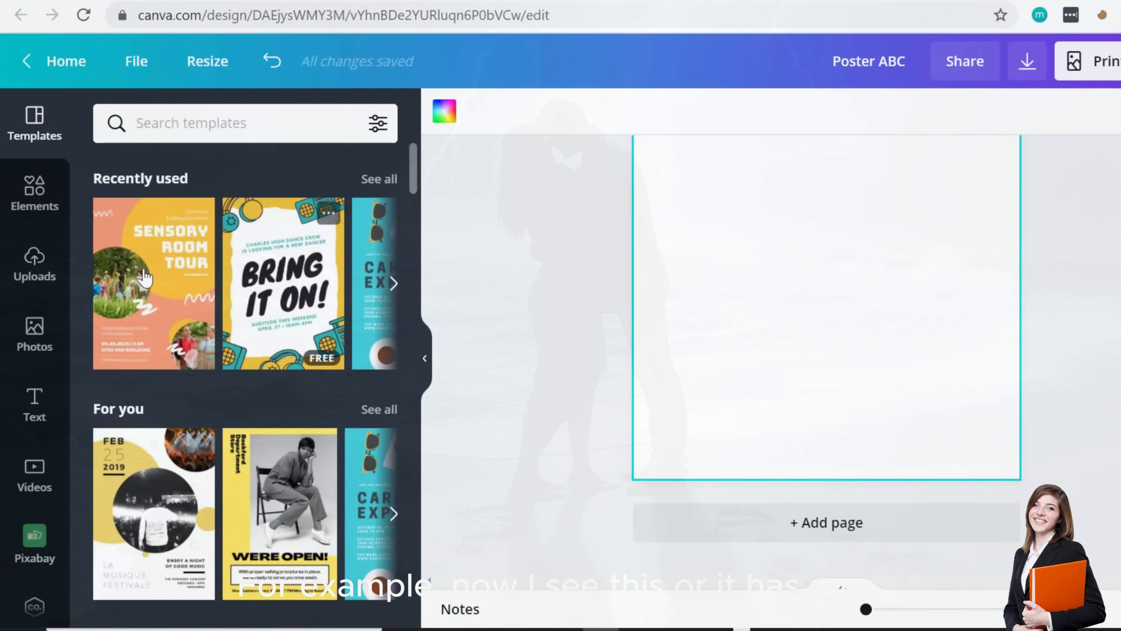
{"action": "left_click", "coordinate": [144, 276]}
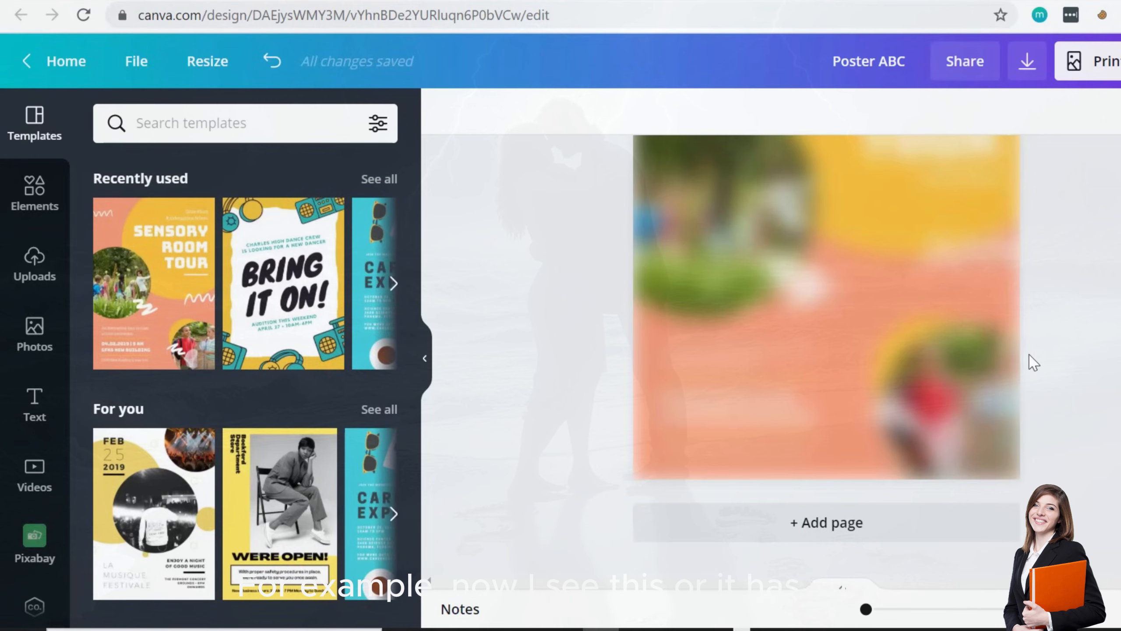
{"action": "scroll", "coordinate": [1033, 362], "scroll_direction": "up", "scroll_amount": 2}
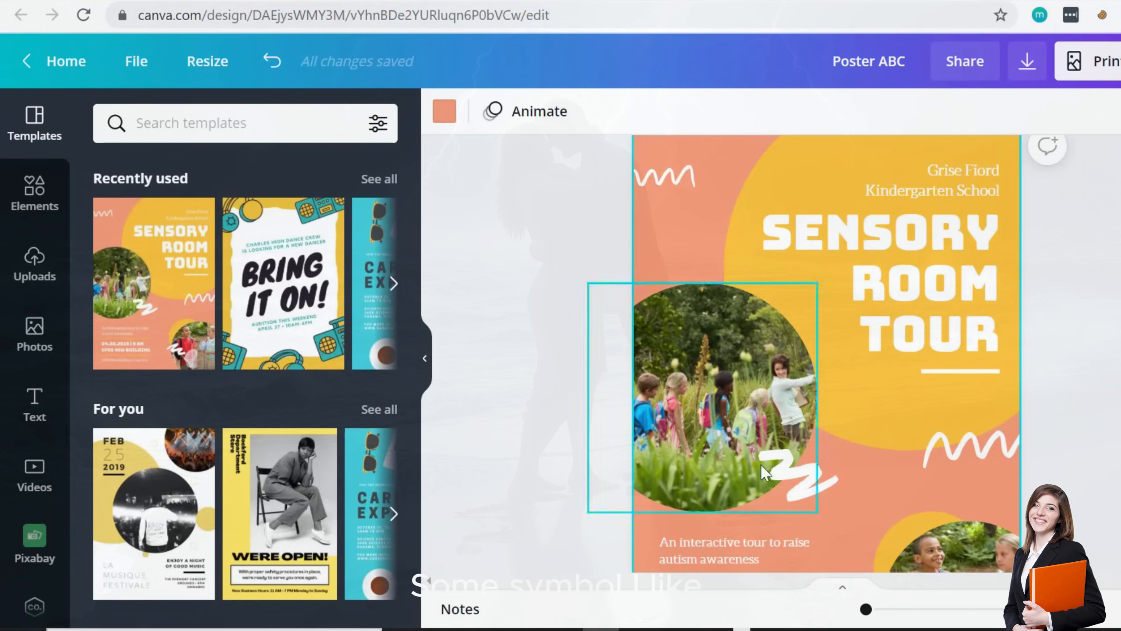
- Copy the white scribble beside page 8's large circular photo onto page 7 and place it over the lower right of the woman's circular photo
{"action": "left_click", "coordinate": [775, 482]}
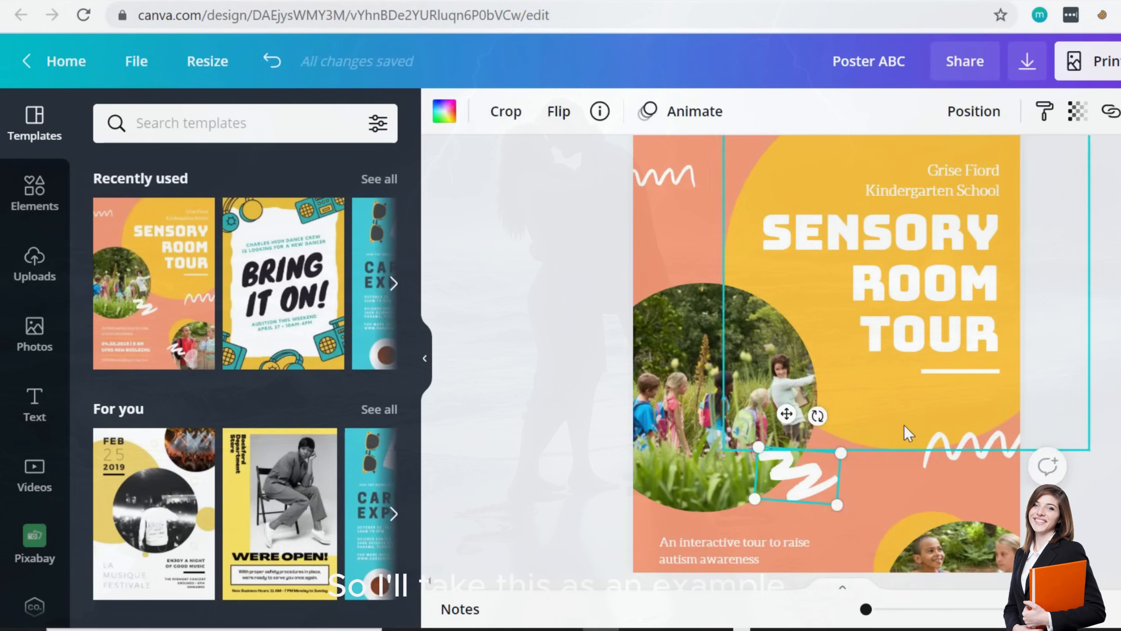
{"action": "key", "text": "ctrl+c"}
{"action": "scroll", "coordinate": [904, 425], "scroll_direction": "up", "scroll_amount": 8}
{"action": "key", "text": "ctrl+v"}
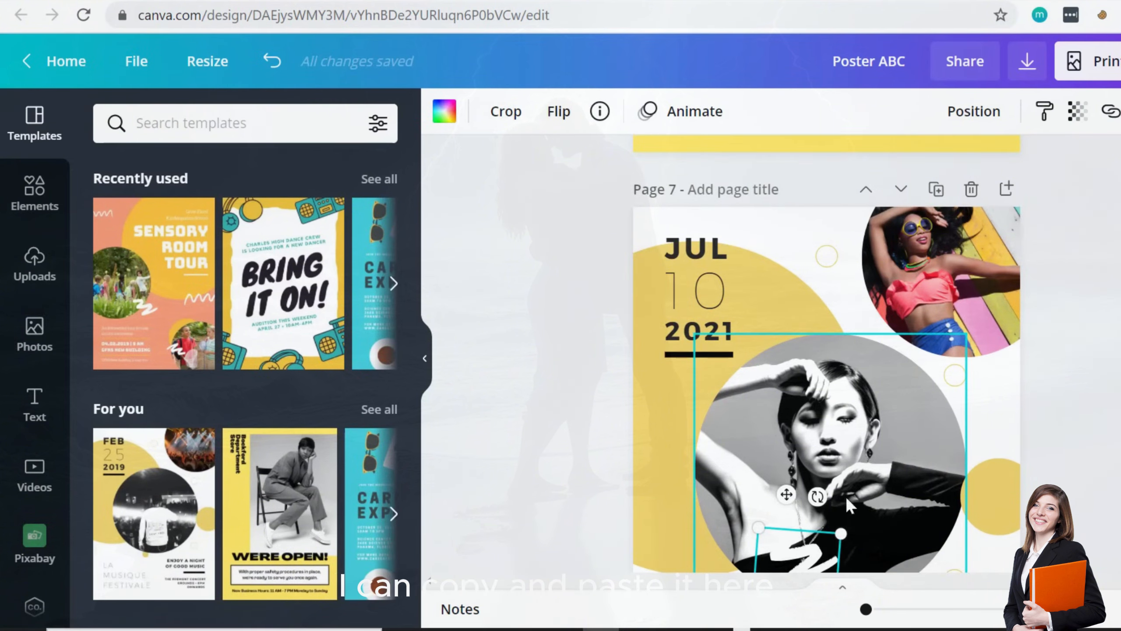
{"action": "scroll", "coordinate": [846, 496], "scroll_direction": "down", "scroll_amount": 4}
{"action": "scroll", "coordinate": [841, 451], "scroll_direction": "up", "scroll_amount": 2}
{"action": "mouse_move", "coordinate": [830, 441]}
{"action": "left_mouse_down"}
{"action": "mouse_move", "coordinate": [862, 375]}
{"action": "mouse_move", "coordinate": [874, 442]}
{"action": "mouse_move", "coordinate": [896, 338]}
{"action": "mouse_move", "coordinate": [945, 222]}
{"action": "mouse_move", "coordinate": [958, 325]}
{"action": "mouse_move", "coordinate": [949, 451]}
{"action": "mouse_move", "coordinate": [936, 485]}
{"action": "mouse_move", "coordinate": [889, 487]}
{"action": "left_mouse_up"}
{"action": "left_click", "coordinate": [1092, 309]}
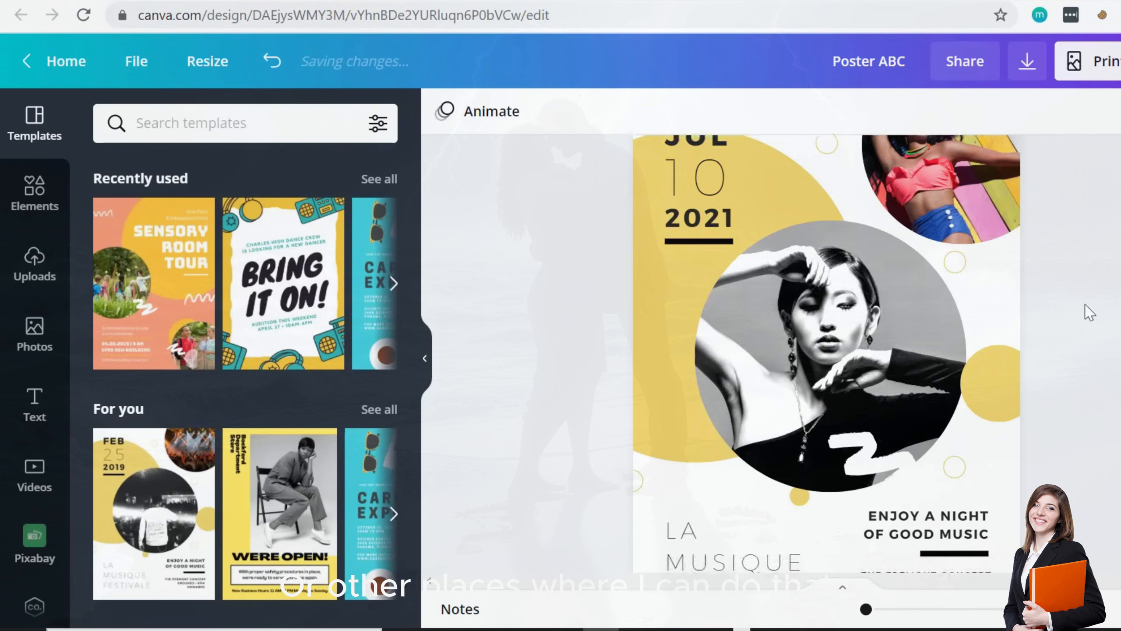
- Add a ninth page using the "Enjoy your special day!" template from the For you collection, and delete its portrait photo
{"action": "scroll", "coordinate": [786, 371], "scroll_direction": "down", "scroll_amount": 4}
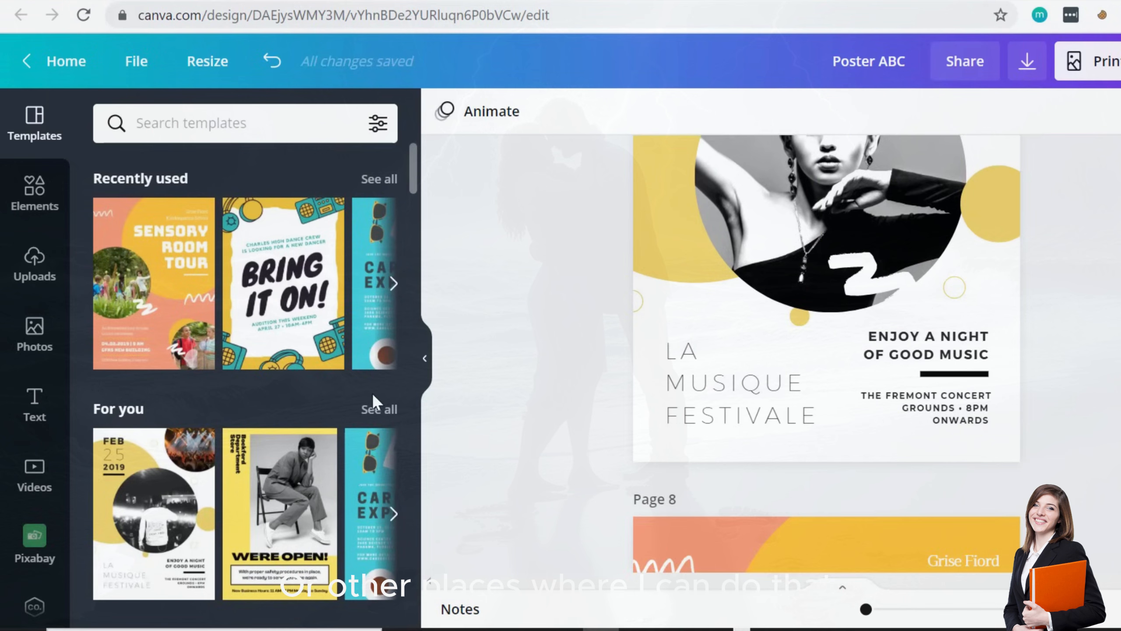
{"action": "left_click", "coordinate": [378, 408]}
{"action": "scroll", "coordinate": [334, 380], "scroll_direction": "down", "scroll_amount": 3}
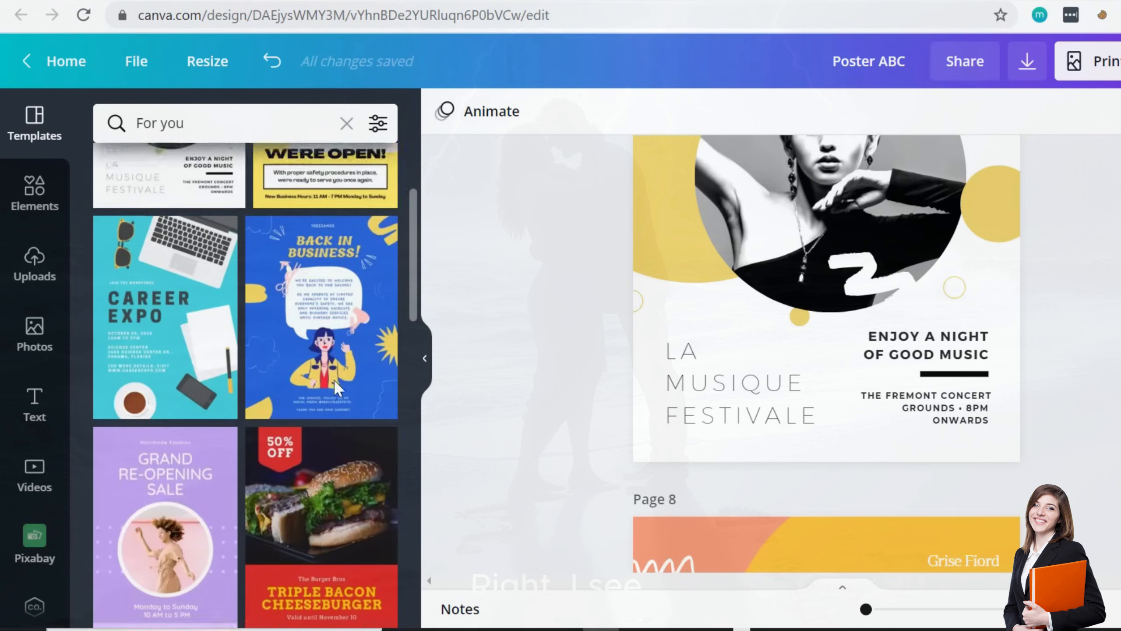
{"action": "scroll", "coordinate": [334, 379], "scroll_direction": "down", "scroll_amount": 3}
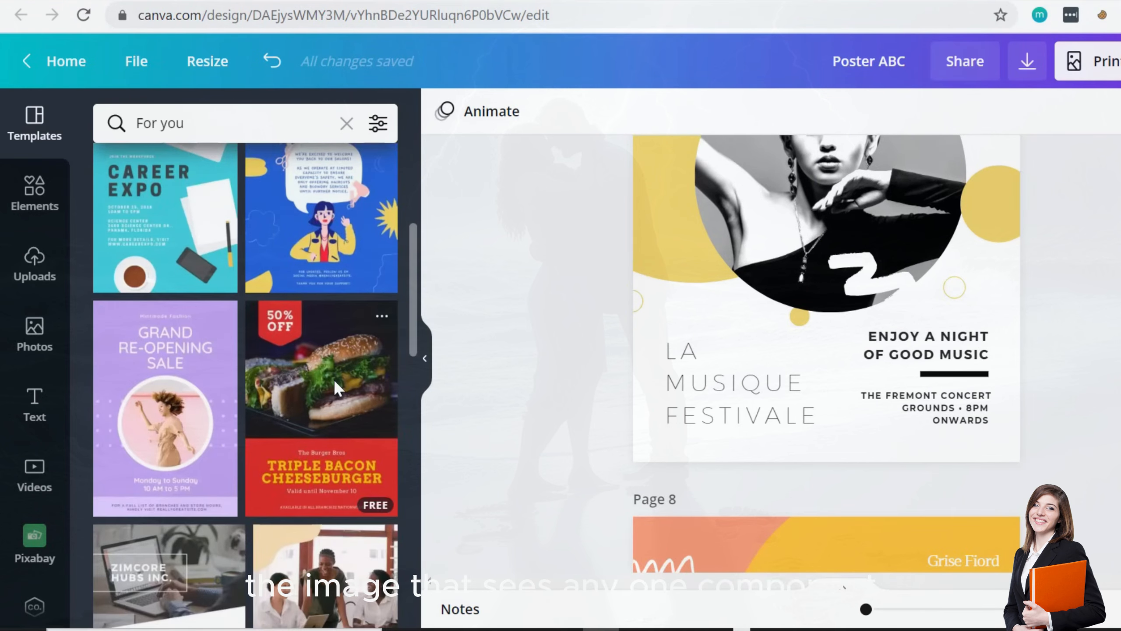
{"action": "scroll", "coordinate": [334, 383], "scroll_direction": "down", "scroll_amount": 12}
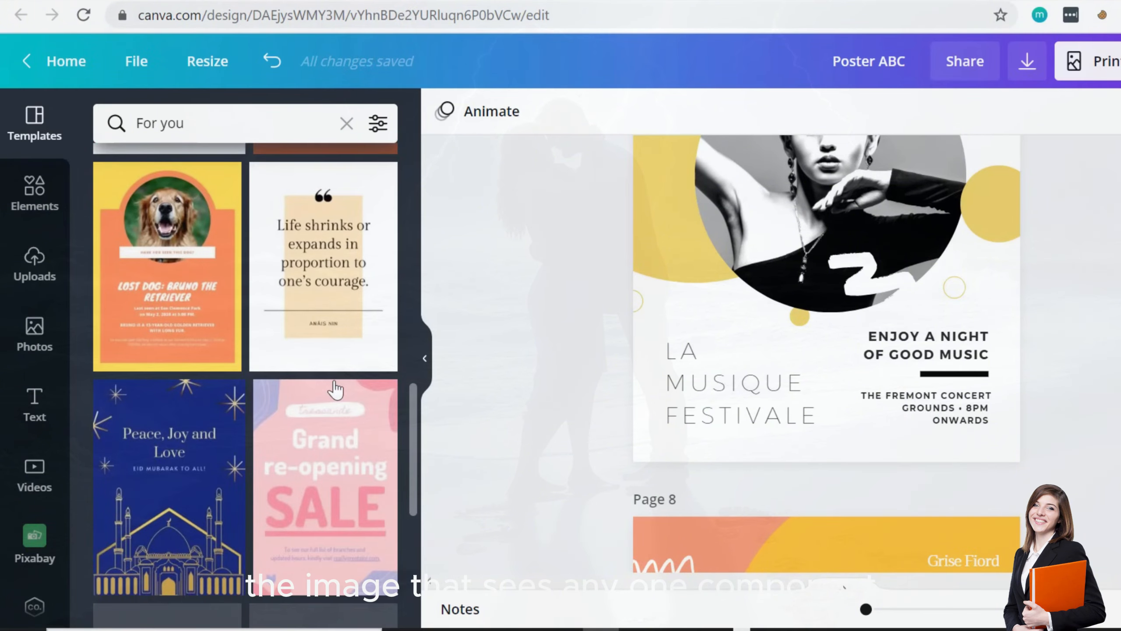
{"action": "scroll", "coordinate": [334, 389], "scroll_direction": "down", "scroll_amount": 10}
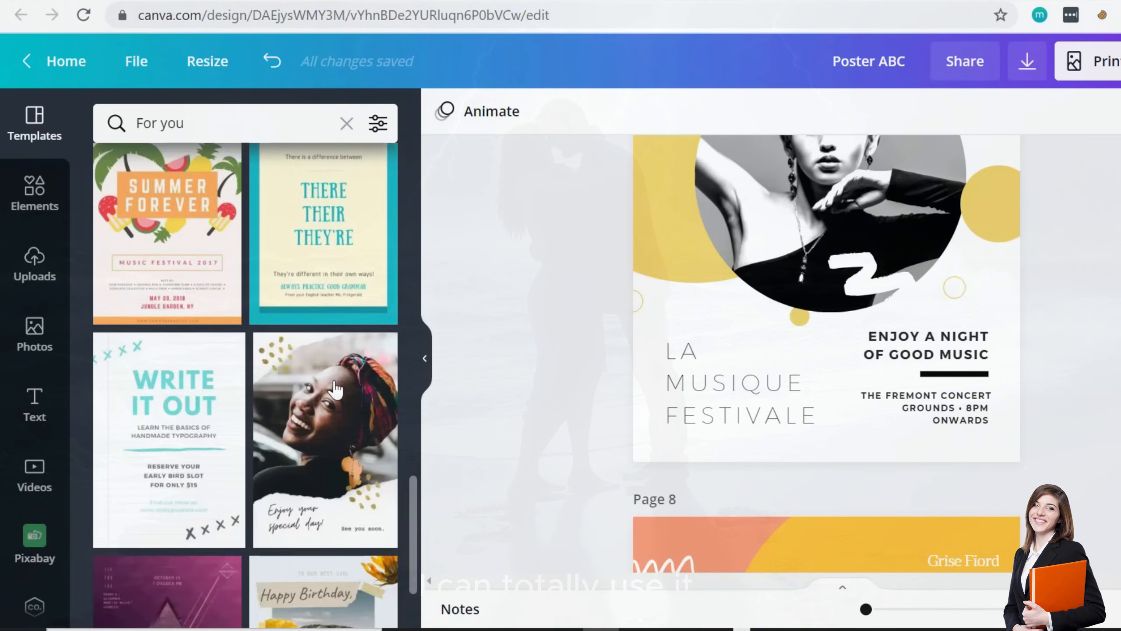
{"action": "scroll", "coordinate": [335, 388], "scroll_direction": "down", "scroll_amount": 3}
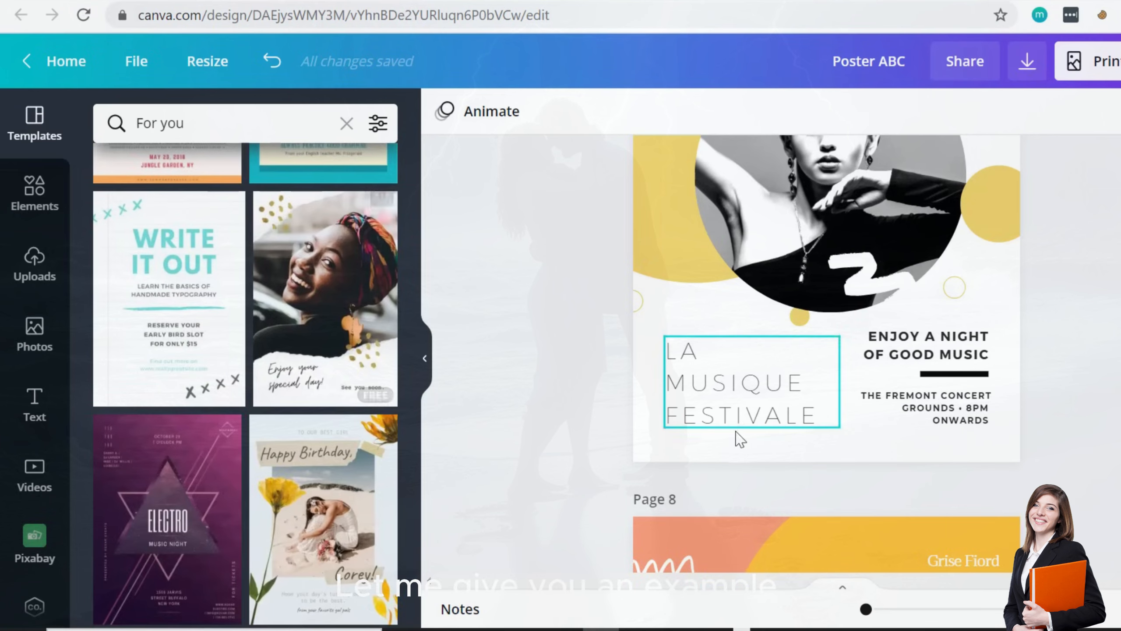
{"action": "scroll", "coordinate": [750, 437], "scroll_direction": "down", "scroll_amount": 13}
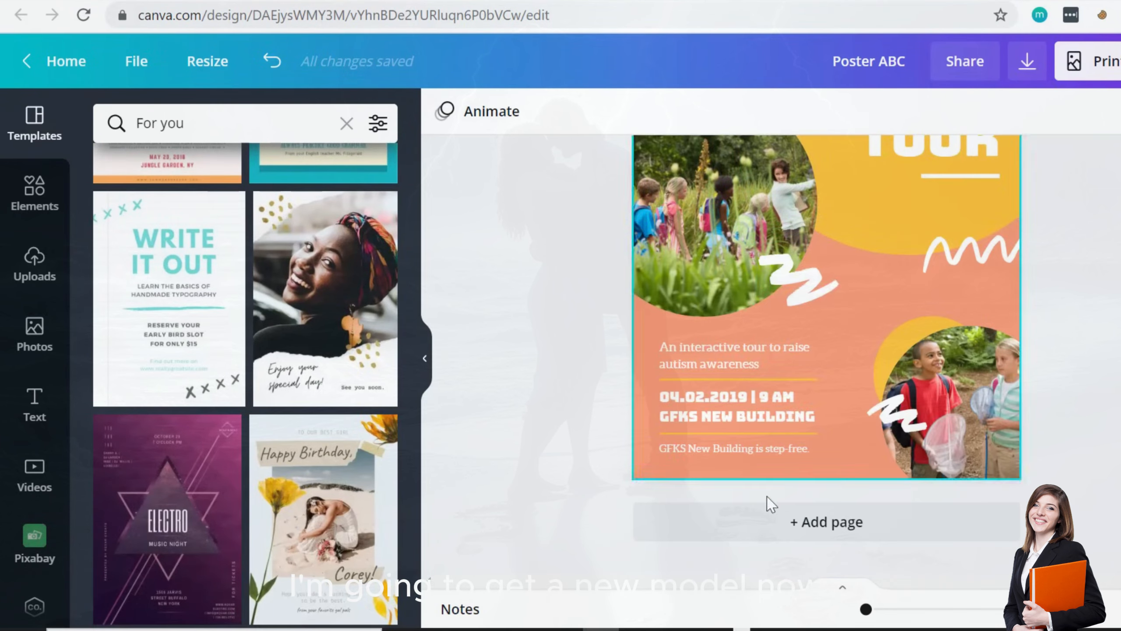
{"action": "left_click", "coordinate": [783, 529]}
{"action": "left_click", "coordinate": [289, 289]}
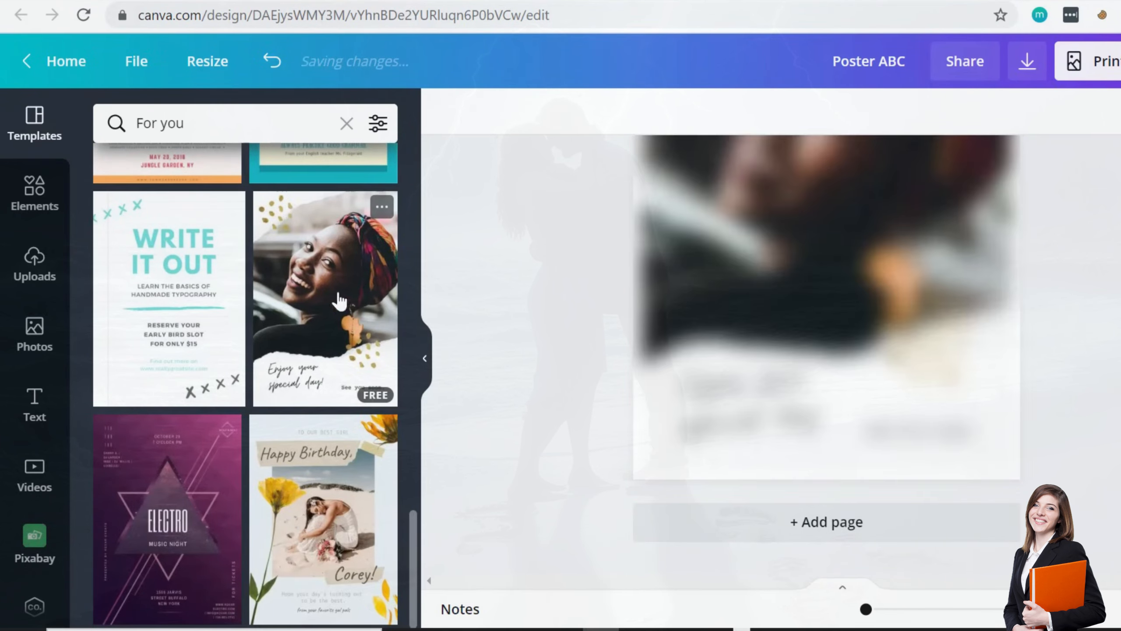
{"action": "left_click", "coordinate": [830, 338]}
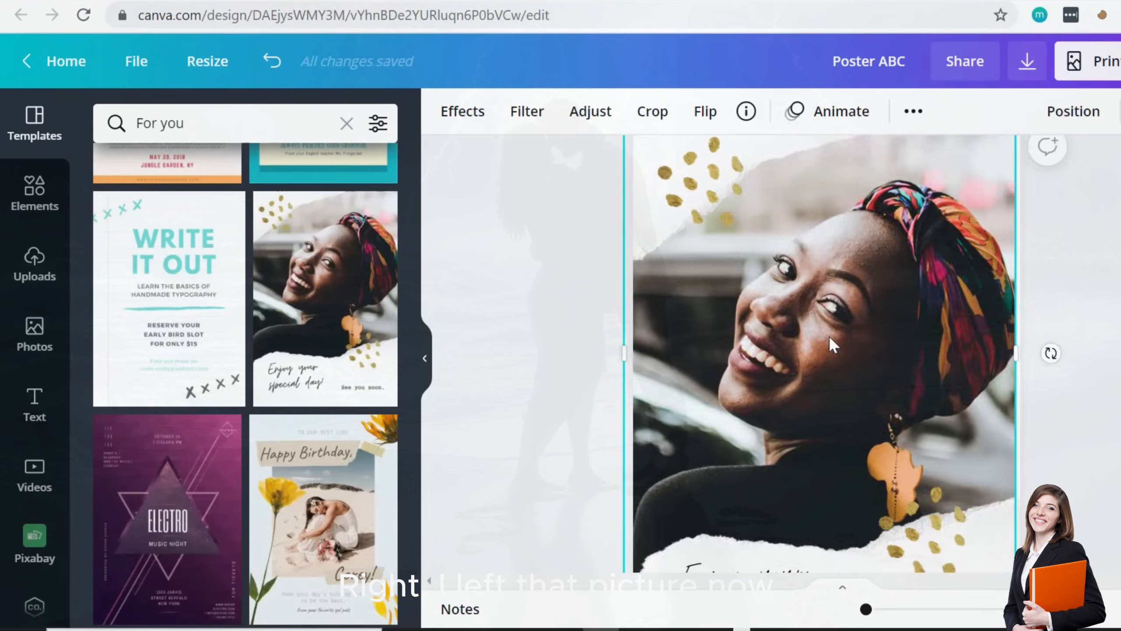
{"action": "key", "text": "Delete"}
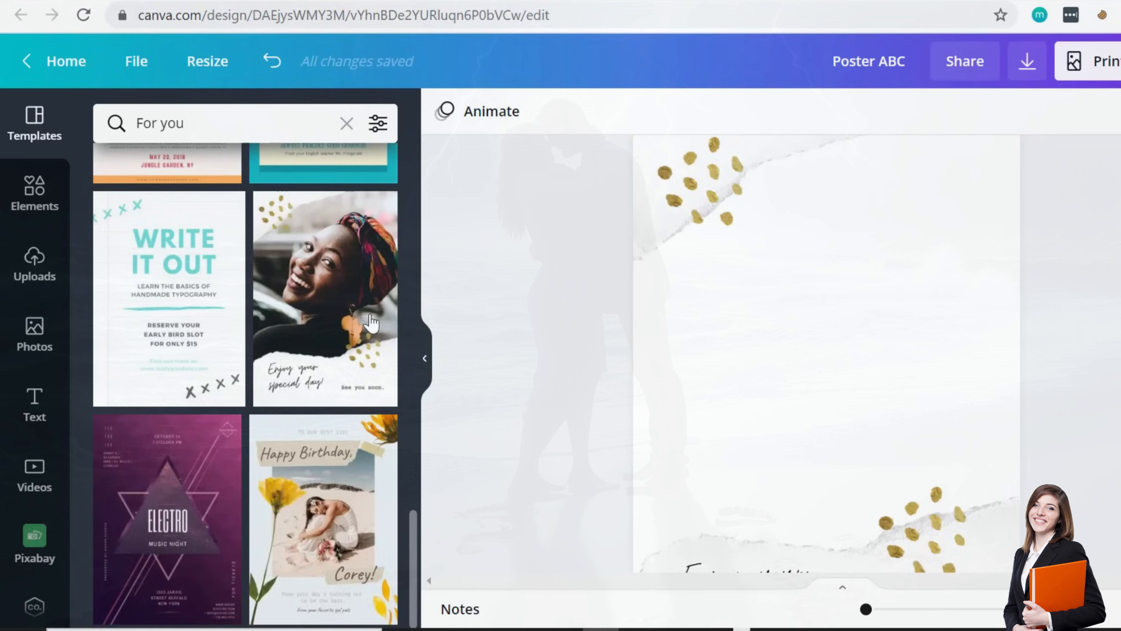
- Clear the For you template filter and browse the full School Poster template collection
{"action": "left_click", "coordinate": [346, 122]}
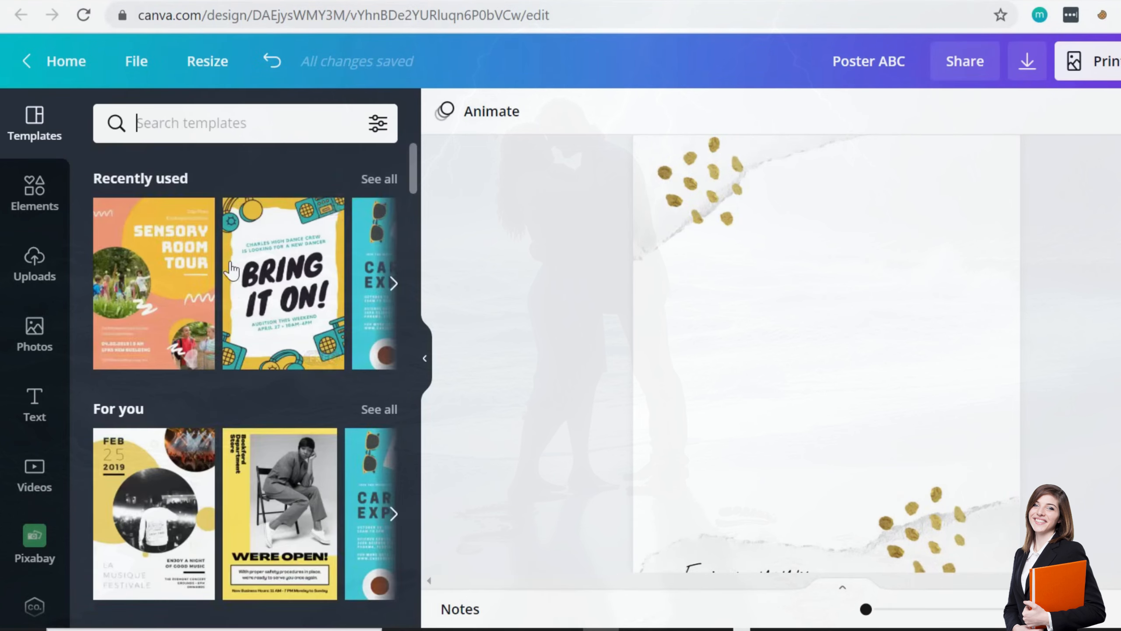
{"action": "scroll", "coordinate": [259, 335], "scroll_direction": "down", "scroll_amount": 15}
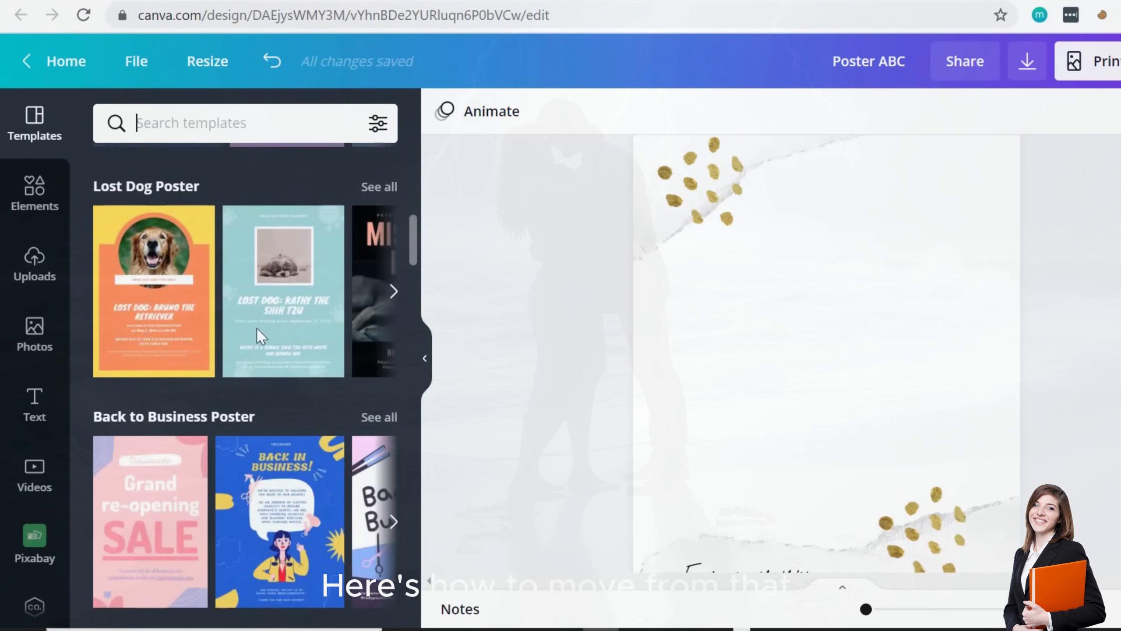
{"action": "scroll", "coordinate": [258, 337], "scroll_direction": "down", "scroll_amount": 10}
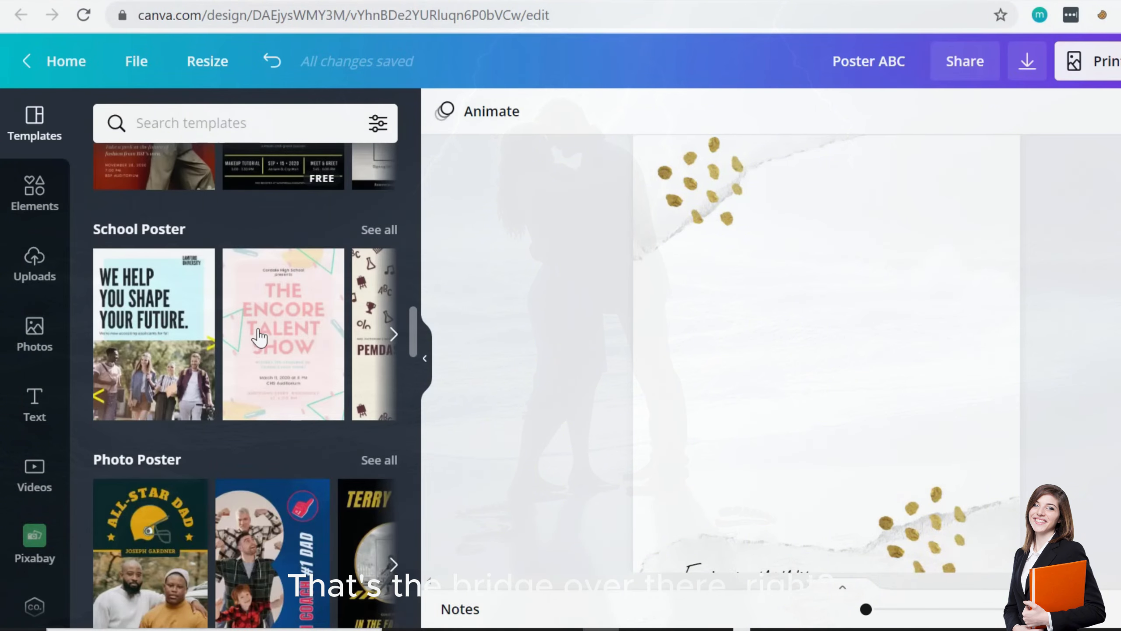
{"action": "left_click", "coordinate": [381, 230]}
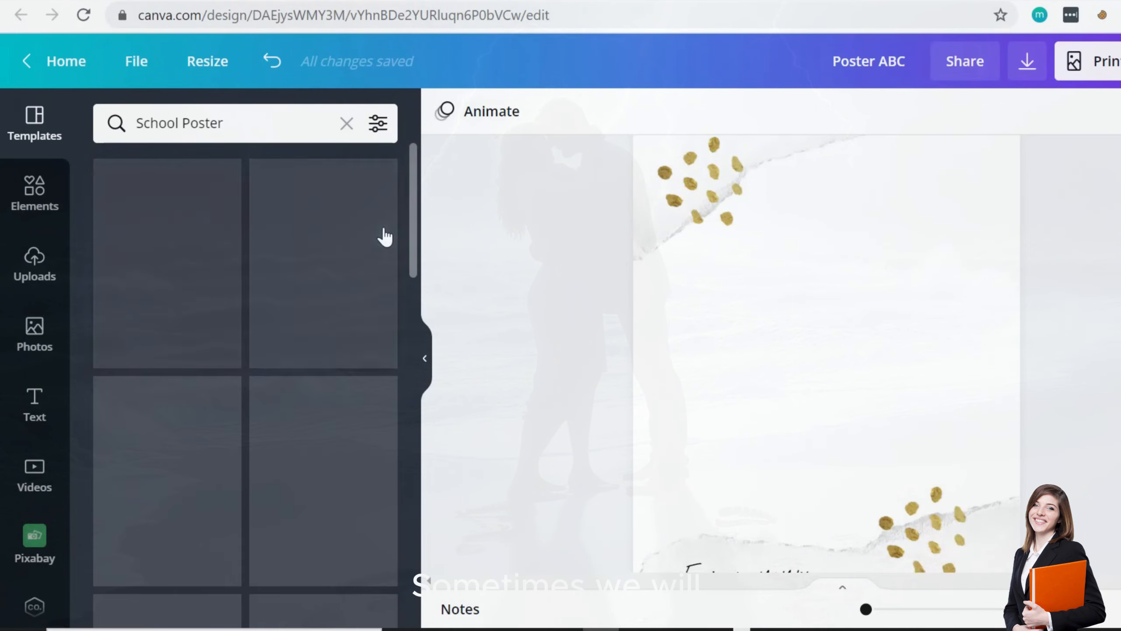
{"action": "scroll", "coordinate": [334, 277], "scroll_direction": "down", "scroll_amount": 5}
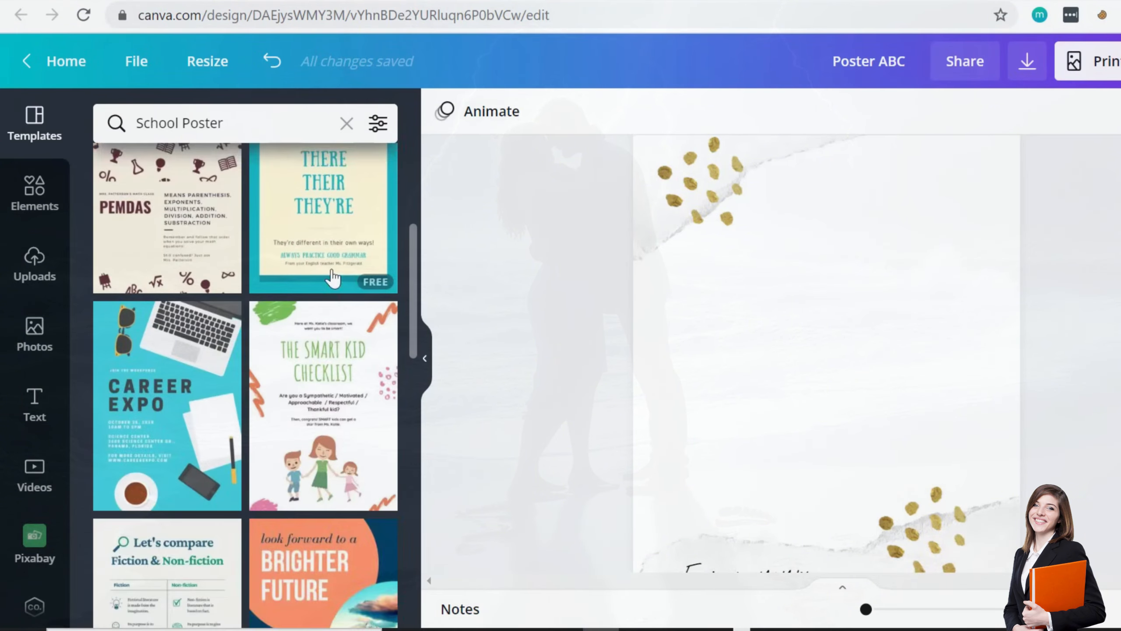
{"action": "left_click", "coordinate": [197, 365]}
{"action": "scroll", "coordinate": [927, 459], "scroll_direction": "up", "scroll_amount": 5}
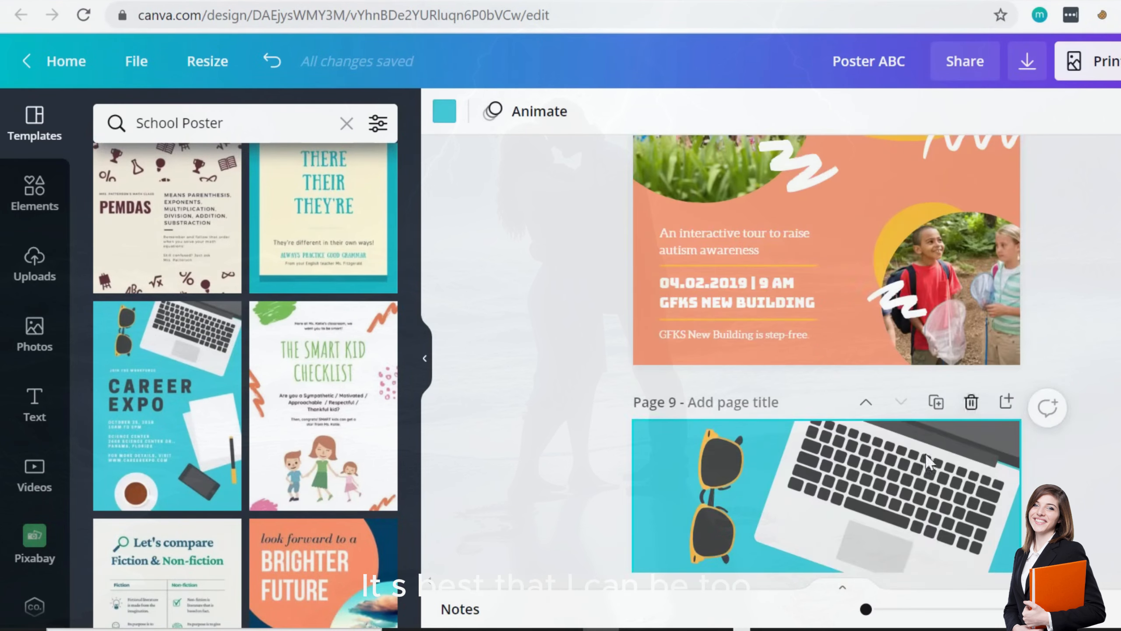
{"action": "key", "text": "ctrl+z"}
{"action": "scroll", "coordinate": [1051, 413], "scroll_direction": "down", "scroll_amount": 5}
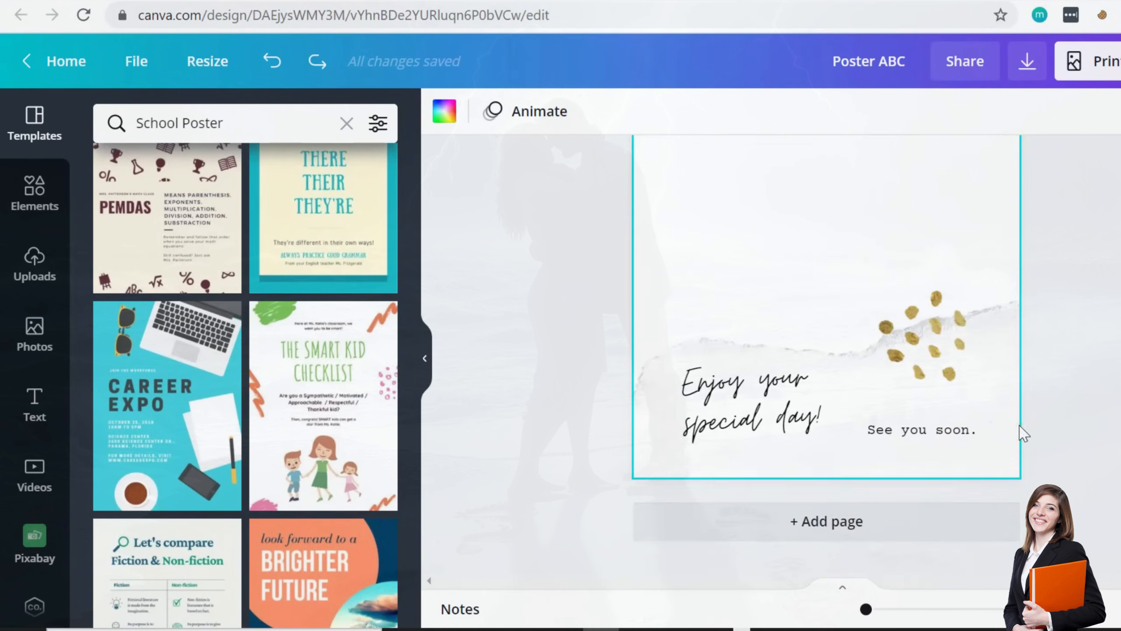
- Add a tenth page with the Career Expo template and copy its laptop graphic onto page 9
{"action": "left_click", "coordinate": [838, 530]}
{"action": "left_click", "coordinate": [179, 388]}
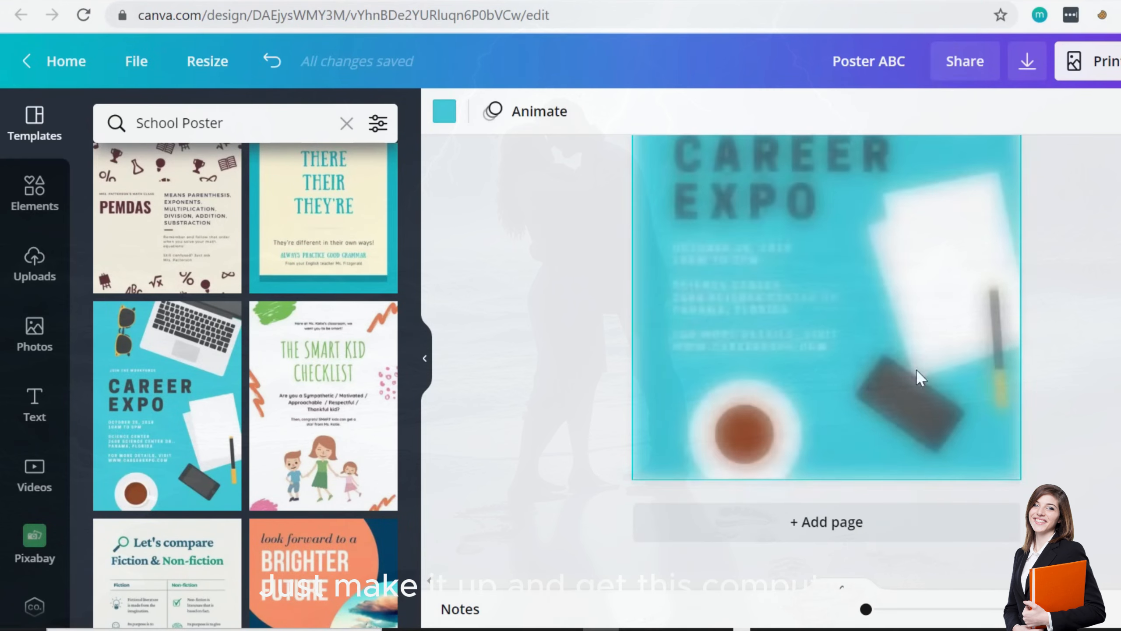
{"action": "scroll", "coordinate": [1106, 371], "scroll_direction": "up", "scroll_amount": 5}
{"action": "left_click", "coordinate": [929, 390]}
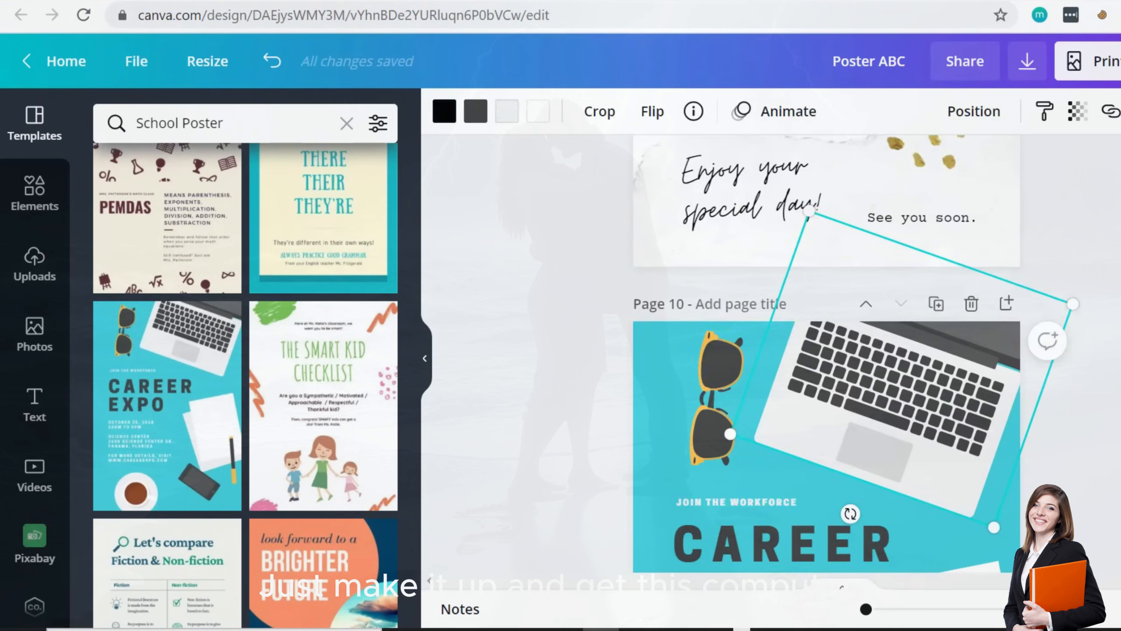
{"action": "scroll", "coordinate": [983, 337], "scroll_direction": "up", "scroll_amount": 5}
{"action": "left_click", "coordinate": [981, 334]}
{"action": "key", "text": "ctrl+v"}
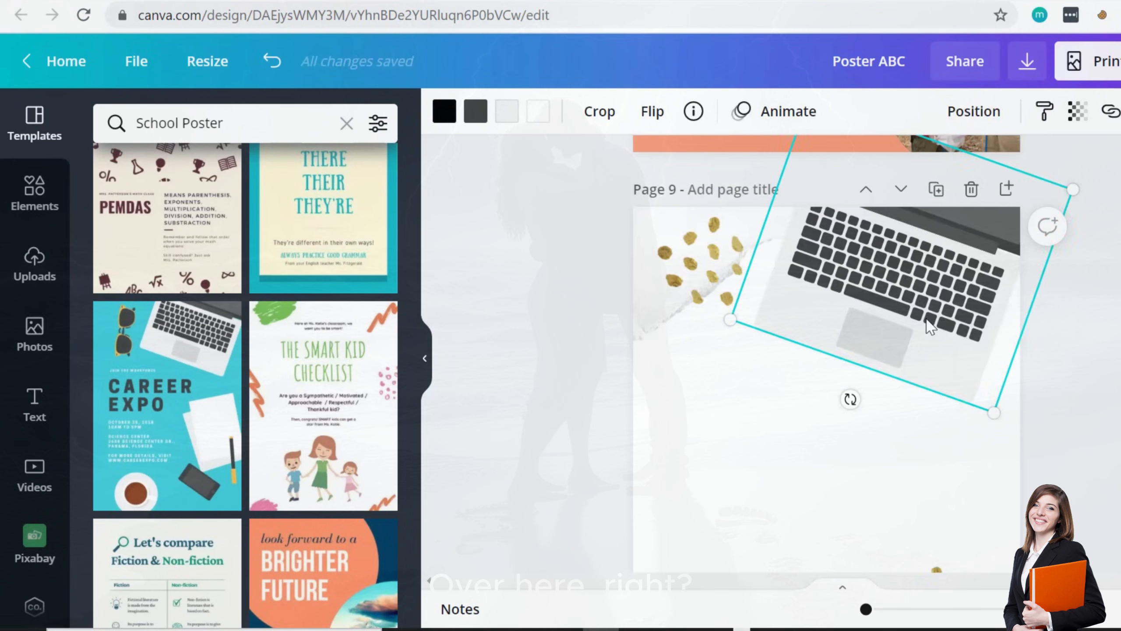
- Shrink the laptop graphic on page 9 and fit it into the page's upper-right corner
{"action": "left_click_drag", "start_coordinate": [929, 329], "coordinate": [948, 334]}
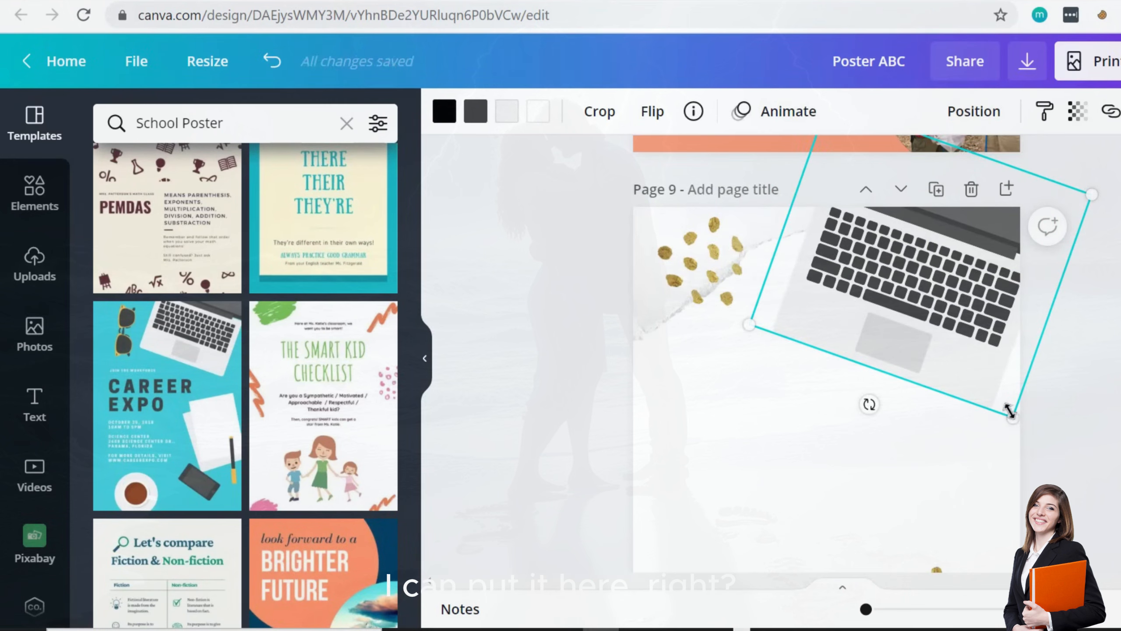
{"action": "left_click_drag", "start_coordinate": [1009, 411], "coordinate": [961, 328]}
{"action": "left_click_drag", "start_coordinate": [933, 290], "coordinate": [952, 294]}
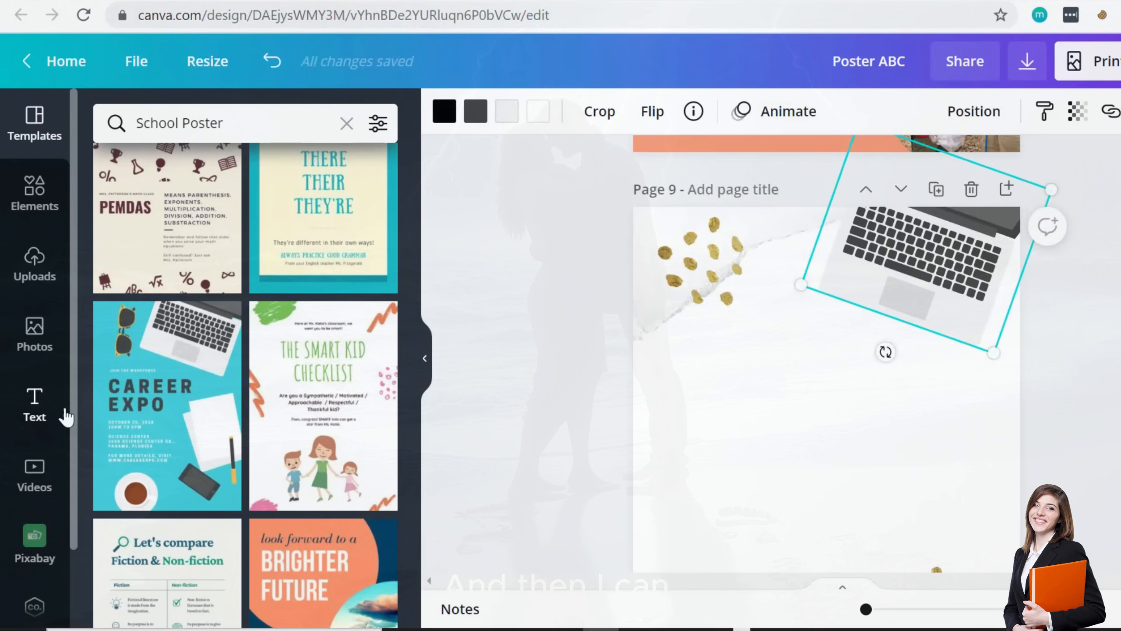
- Replace page 10's design with the purple "think make do" template from the School Poster collection
{"action": "scroll", "coordinate": [166, 400], "scroll_direction": "down", "scroll_amount": 10}
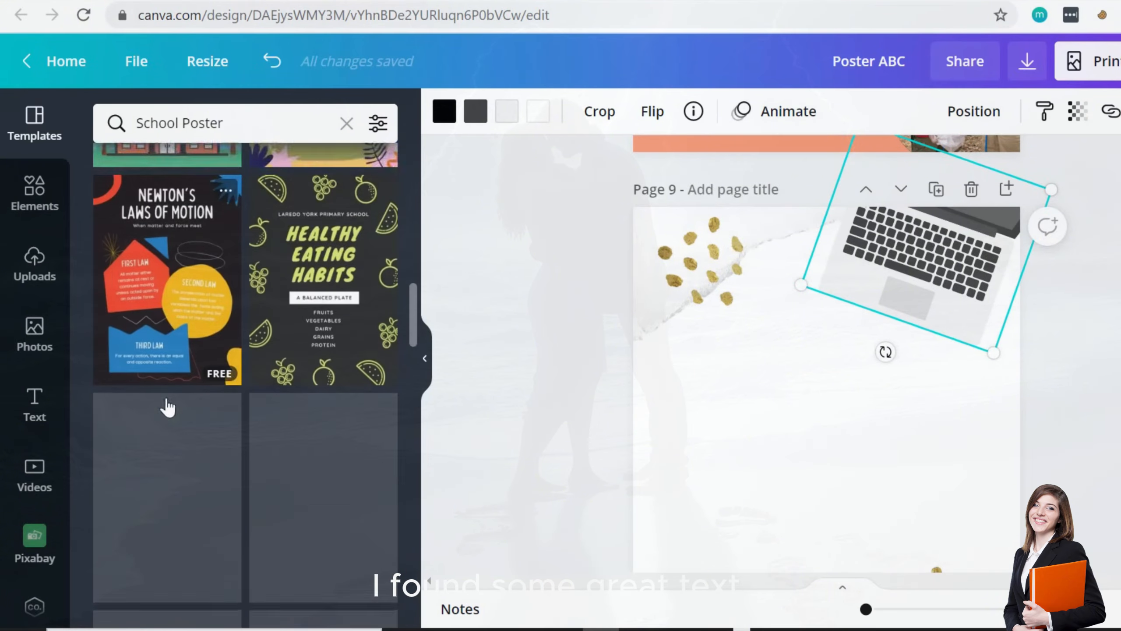
{"action": "scroll", "coordinate": [168, 407], "scroll_direction": "up", "scroll_amount": 2}
{"action": "scroll", "coordinate": [896, 426], "scroll_direction": "down", "scroll_amount": 5}
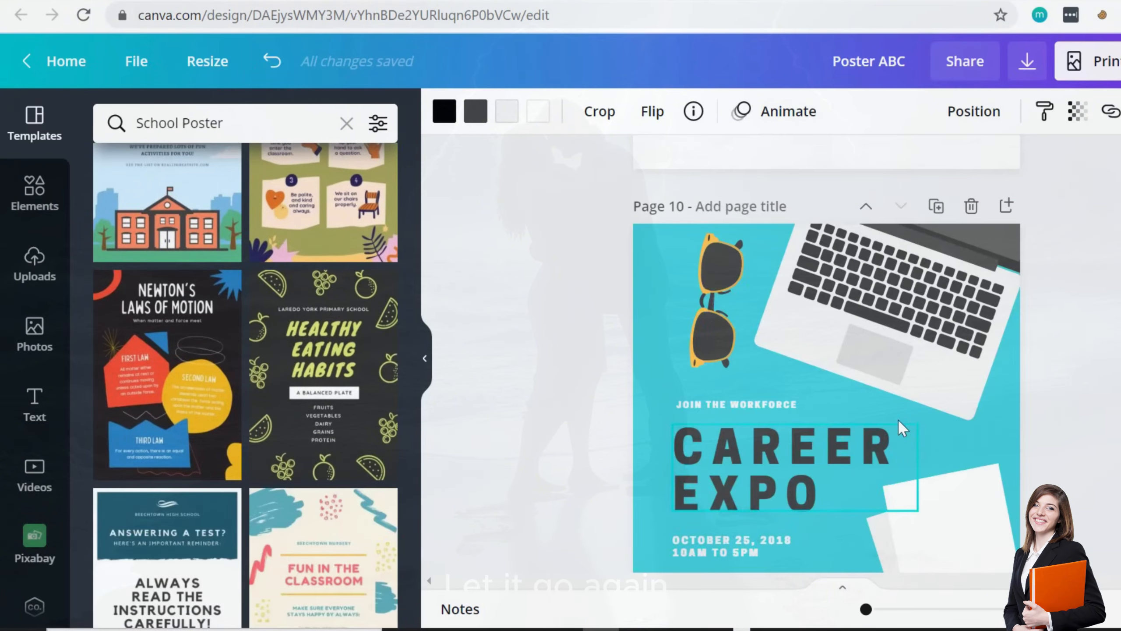
{"action": "scroll", "coordinate": [898, 419], "scroll_direction": "down", "scroll_amount": 5}
{"action": "scroll", "coordinate": [261, 442], "scroll_direction": "down", "scroll_amount": 5}
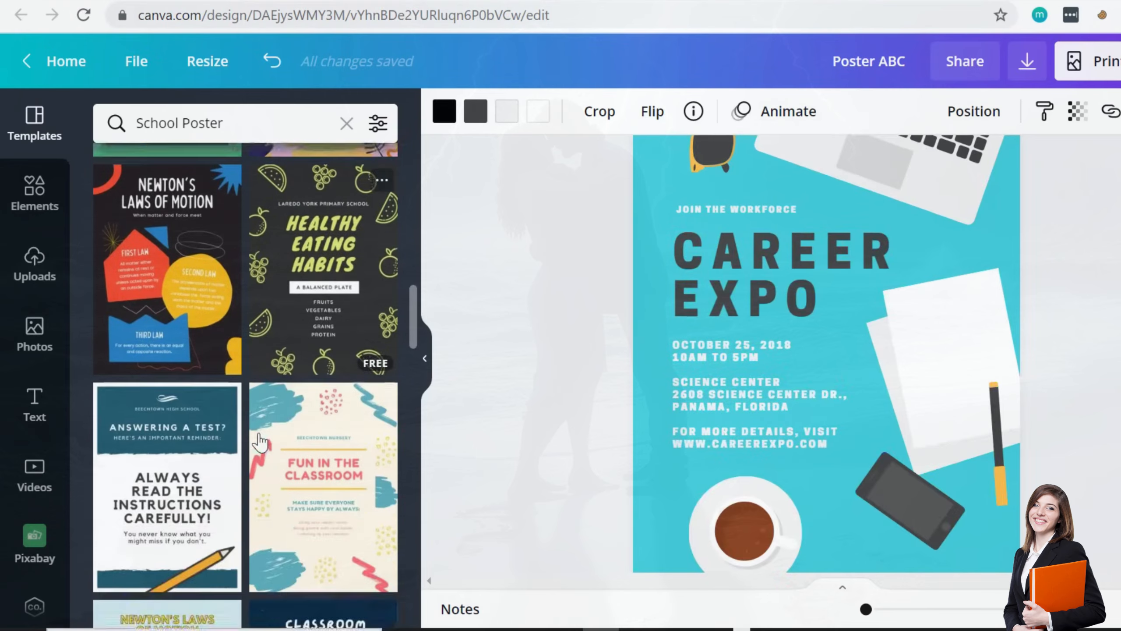
{"action": "scroll", "coordinate": [261, 430], "scroll_direction": "down", "scroll_amount": 15}
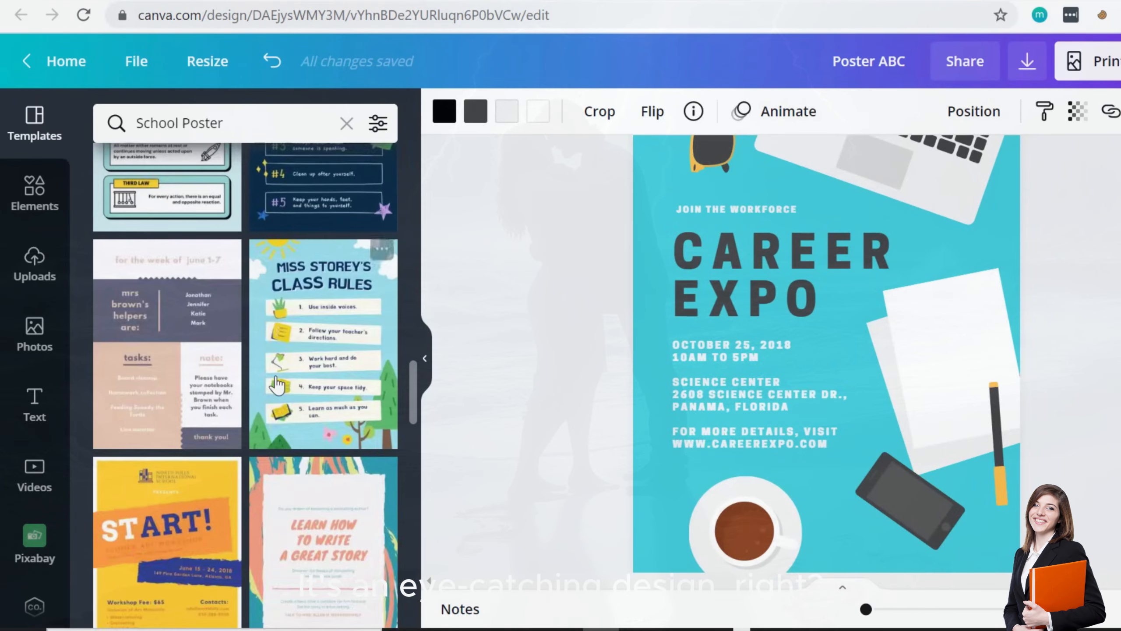
{"action": "scroll", "coordinate": [275, 376], "scroll_direction": "down", "scroll_amount": 5}
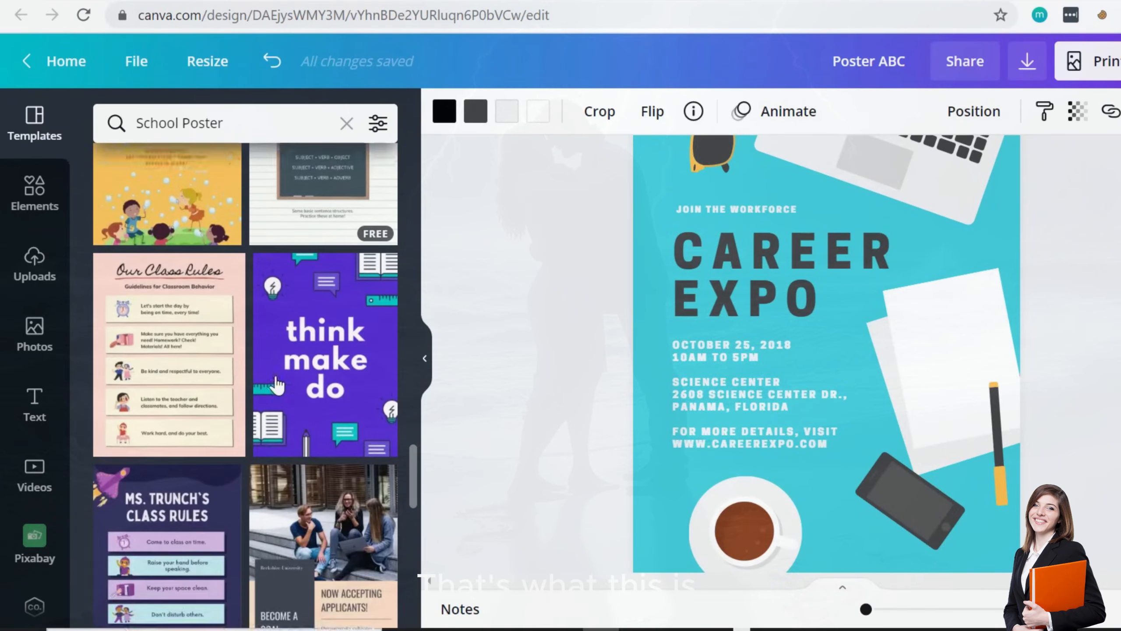
{"action": "left_click", "coordinate": [330, 320]}
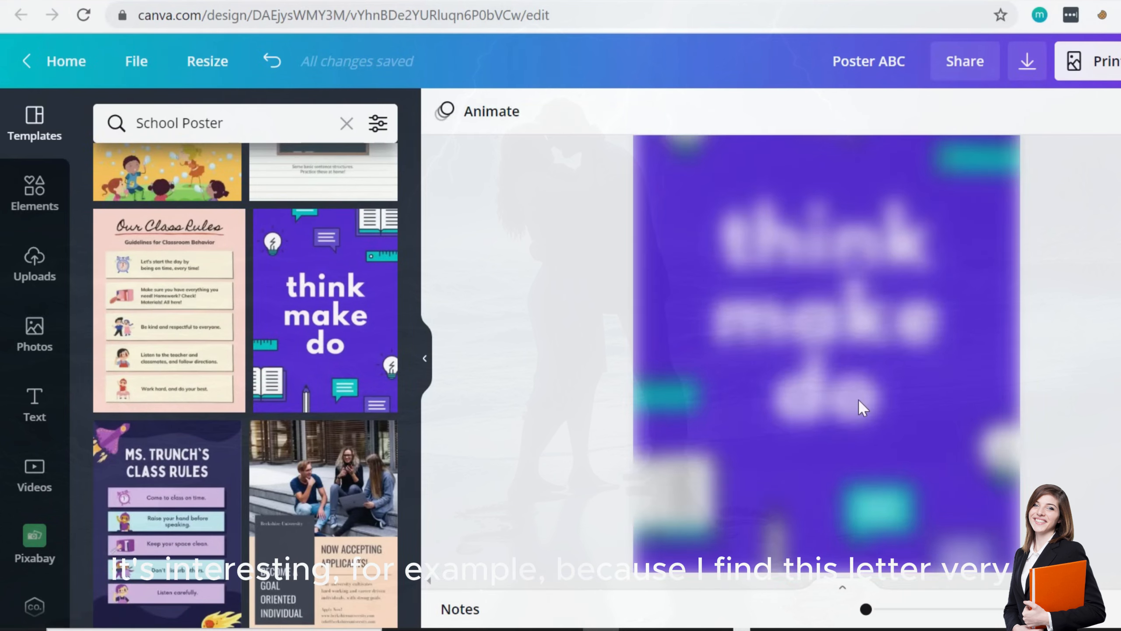
- Copy the "think make do" text from page 10 onto page 9 and position it in the blank area below the laptop
{"action": "left_click", "coordinate": [843, 339]}
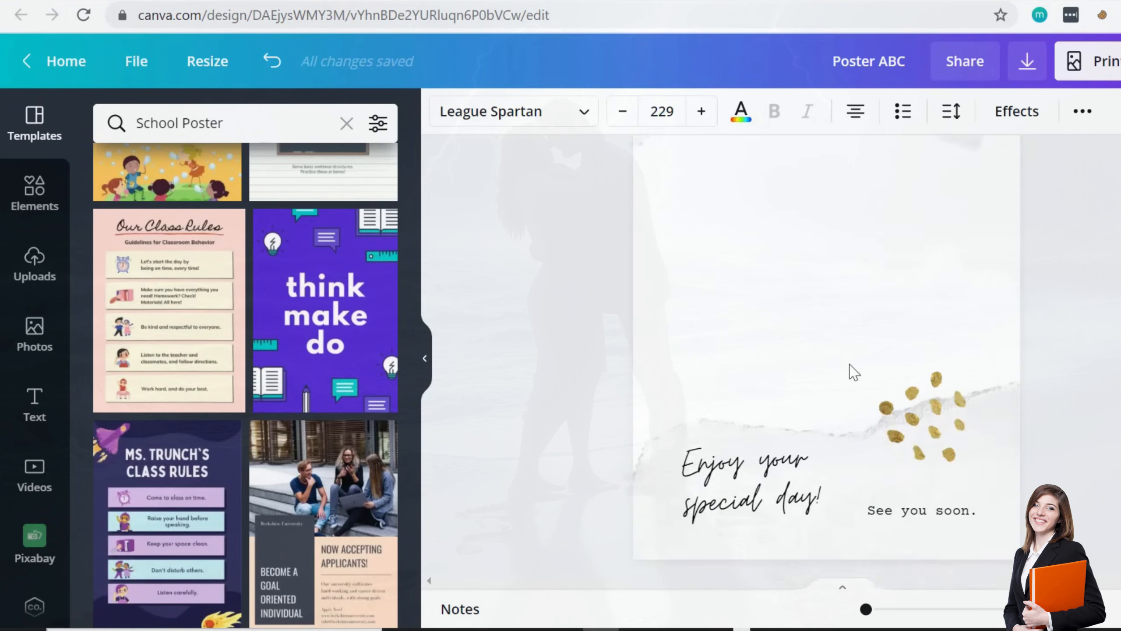
{"action": "scroll", "coordinate": [760, 371], "scroll_direction": "up", "scroll_amount": 3}
{"action": "left_click", "coordinate": [764, 360]}
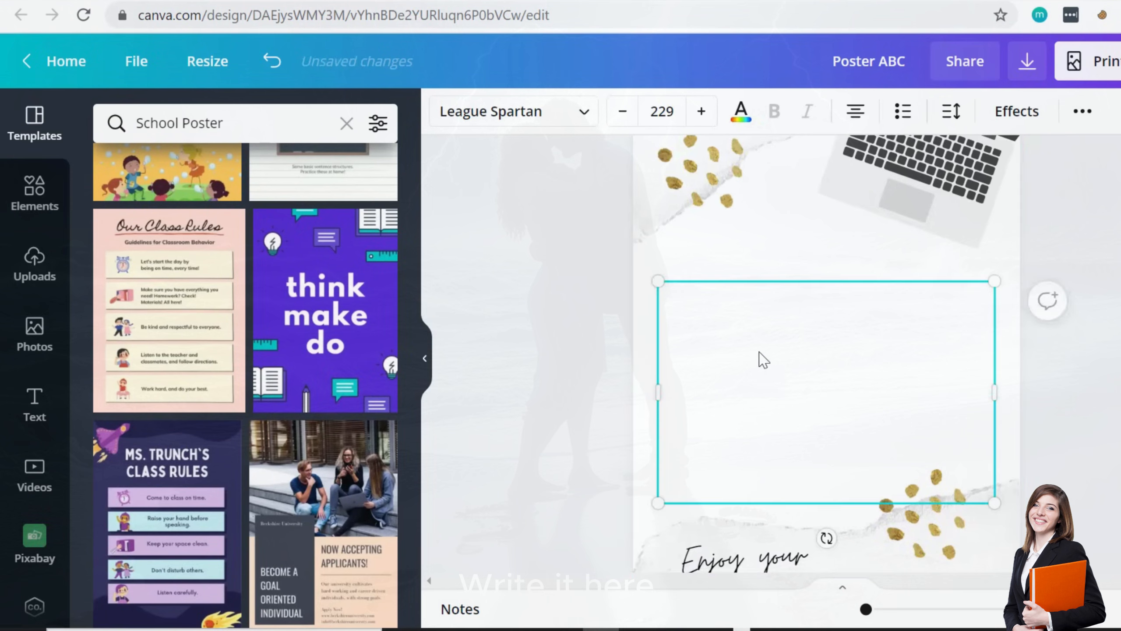
- Recolor the "think make do" text on page 9 golden yellow and nudge it slightly lower in the blank area
{"action": "double_click", "coordinate": [793, 306]}
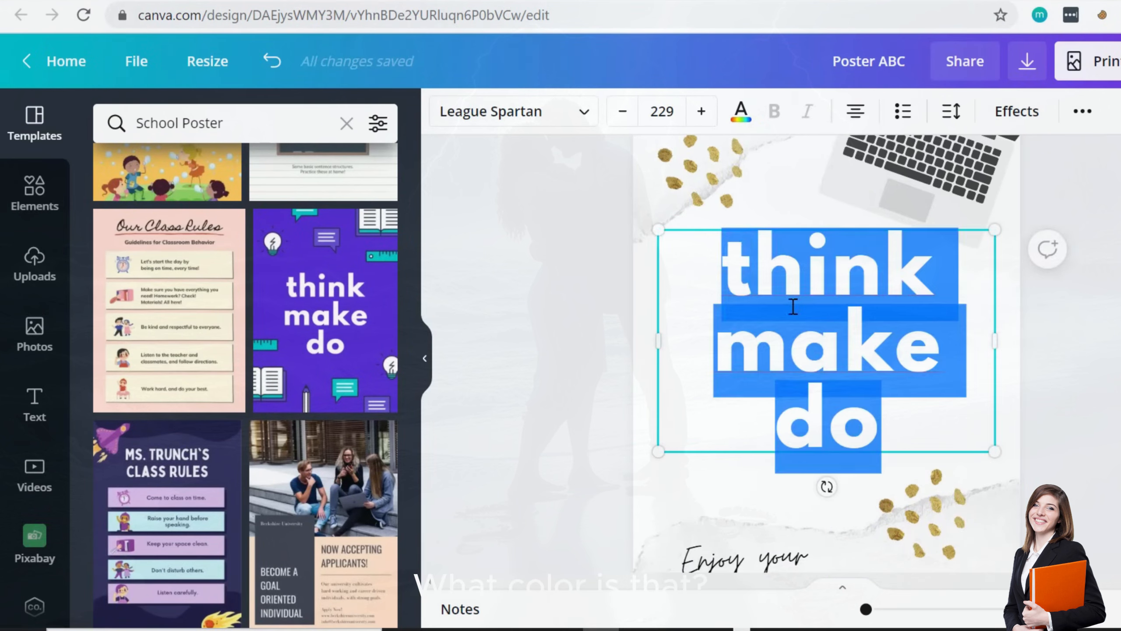
{"action": "left_click", "coordinate": [743, 114]}
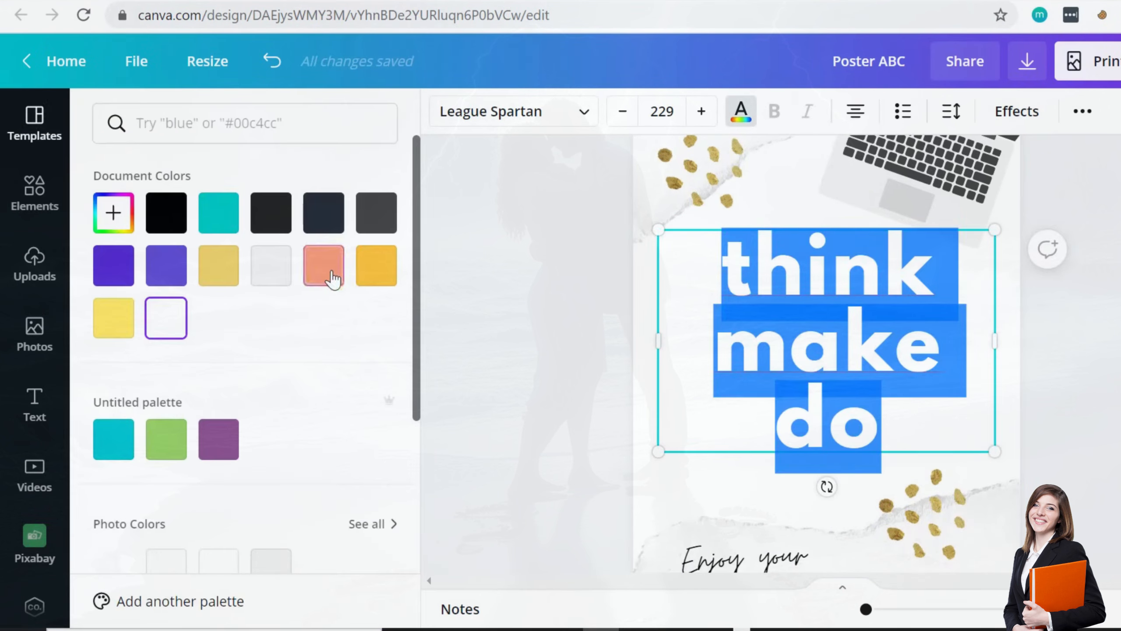
{"action": "left_click", "coordinate": [369, 273]}
{"action": "left_click", "coordinate": [552, 318]}
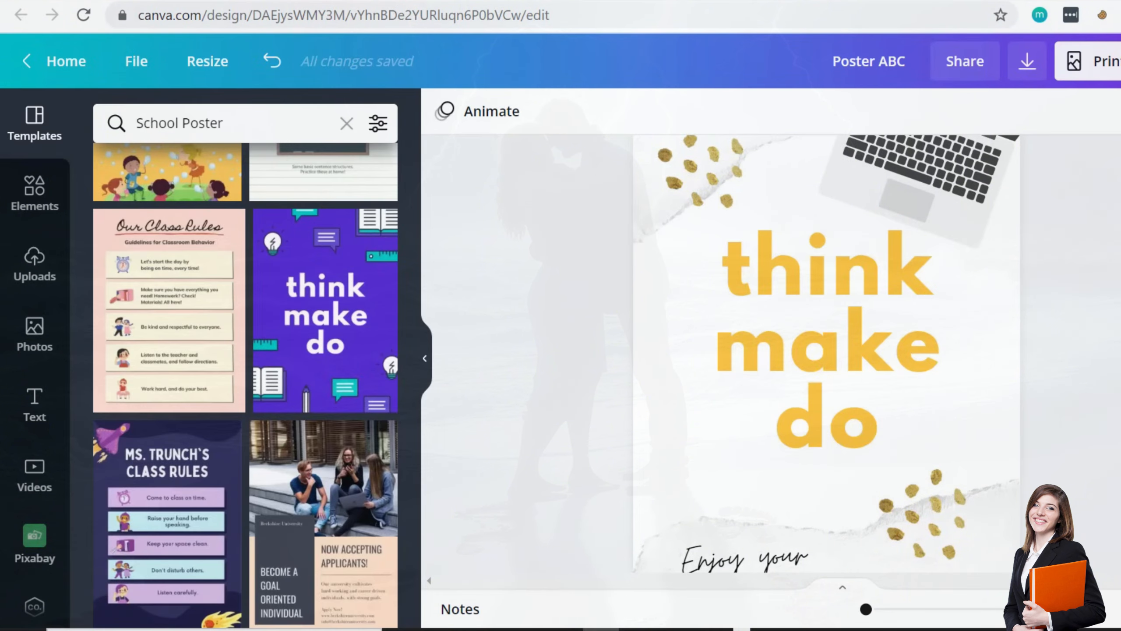
{"action": "left_click", "coordinate": [850, 365]}
{"action": "left_click", "coordinate": [1051, 366]}
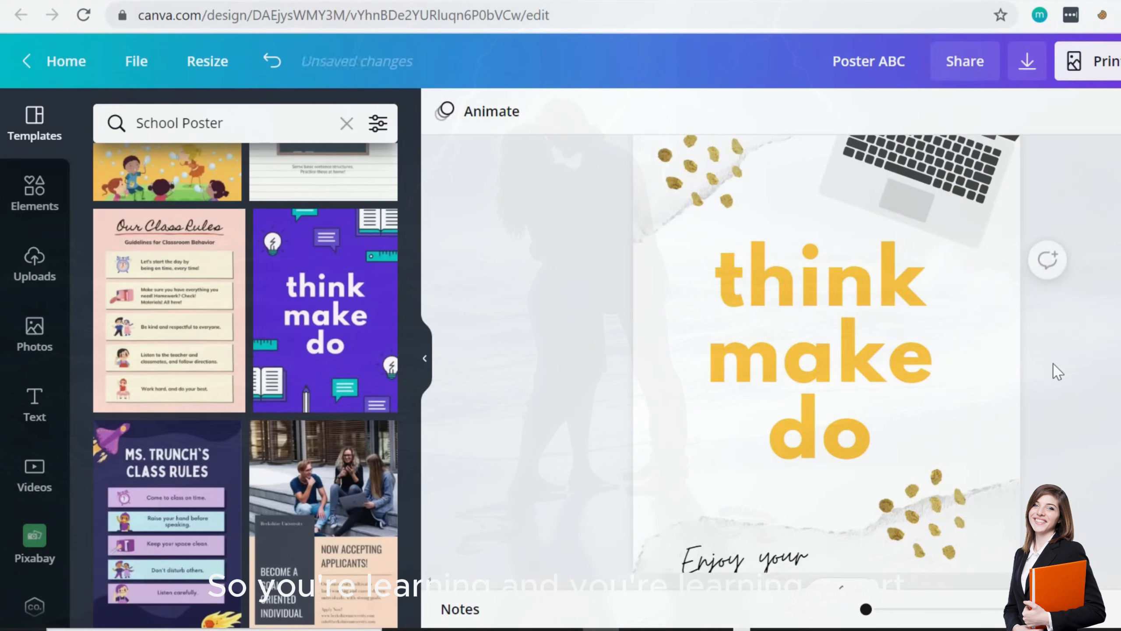
- Move the light bulb graphic from page 10 onto page 9, shrink it, and place it above "Enjoy your special day!"
{"action": "scroll", "coordinate": [1101, 368], "scroll_direction": "down", "scroll_amount": 5}
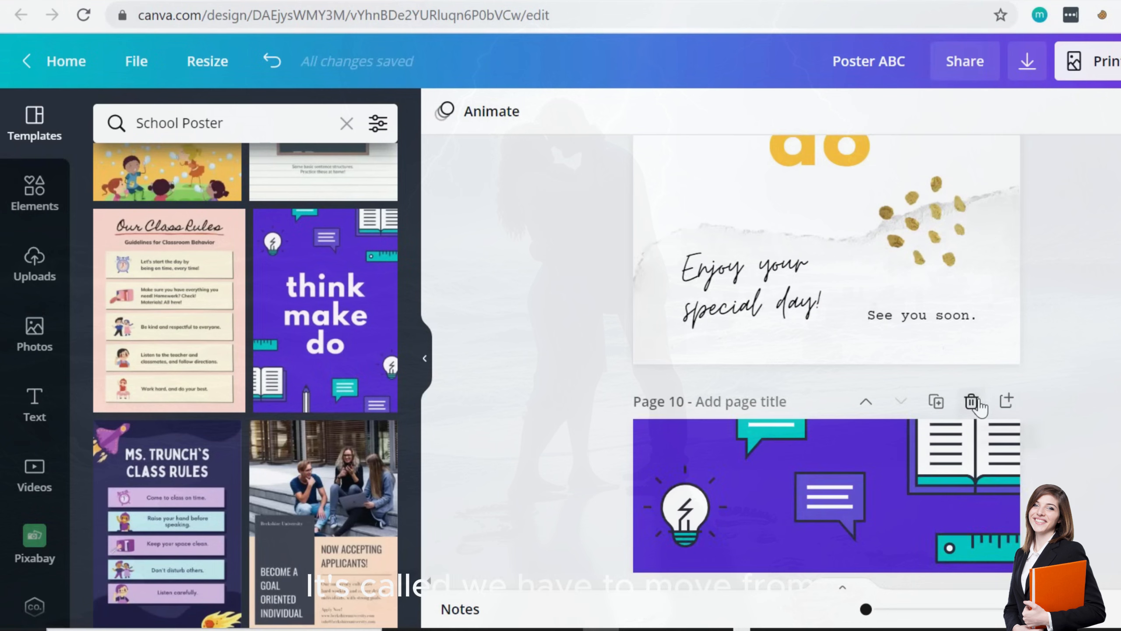
{"action": "scroll", "coordinate": [1106, 368], "scroll_direction": "up", "scroll_amount": 5}
{"action": "scroll", "coordinate": [1106, 368], "scroll_direction": "down", "scroll_amount": 3}
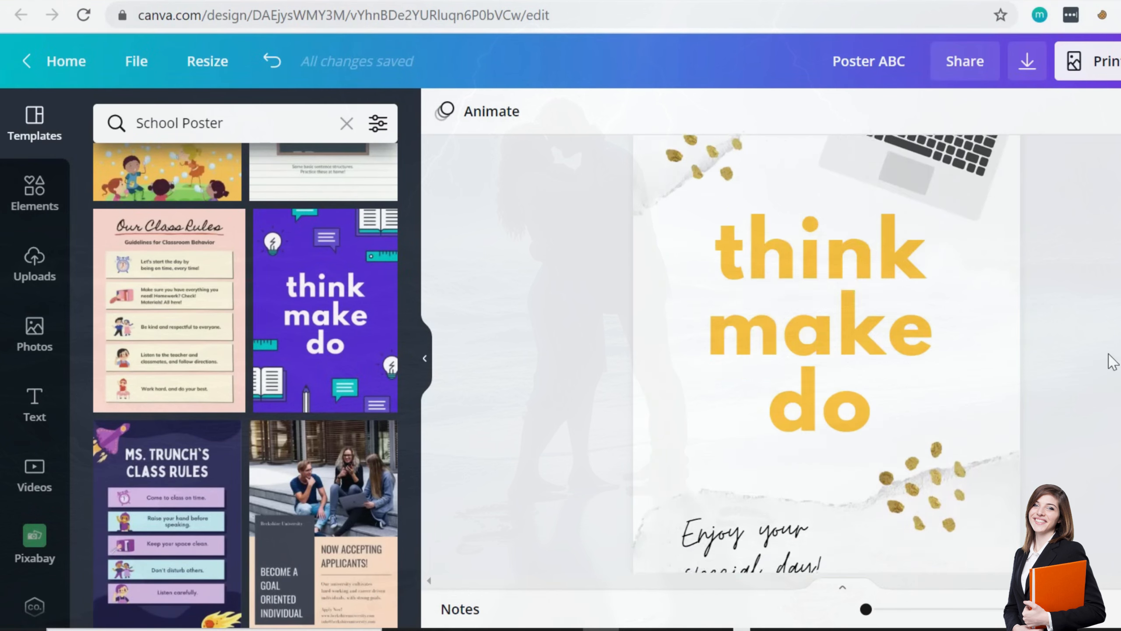
{"action": "scroll", "coordinate": [1109, 360], "scroll_direction": "up", "scroll_amount": 5}
{"action": "scroll", "coordinate": [1109, 360], "scroll_direction": "down", "scroll_amount": 6}
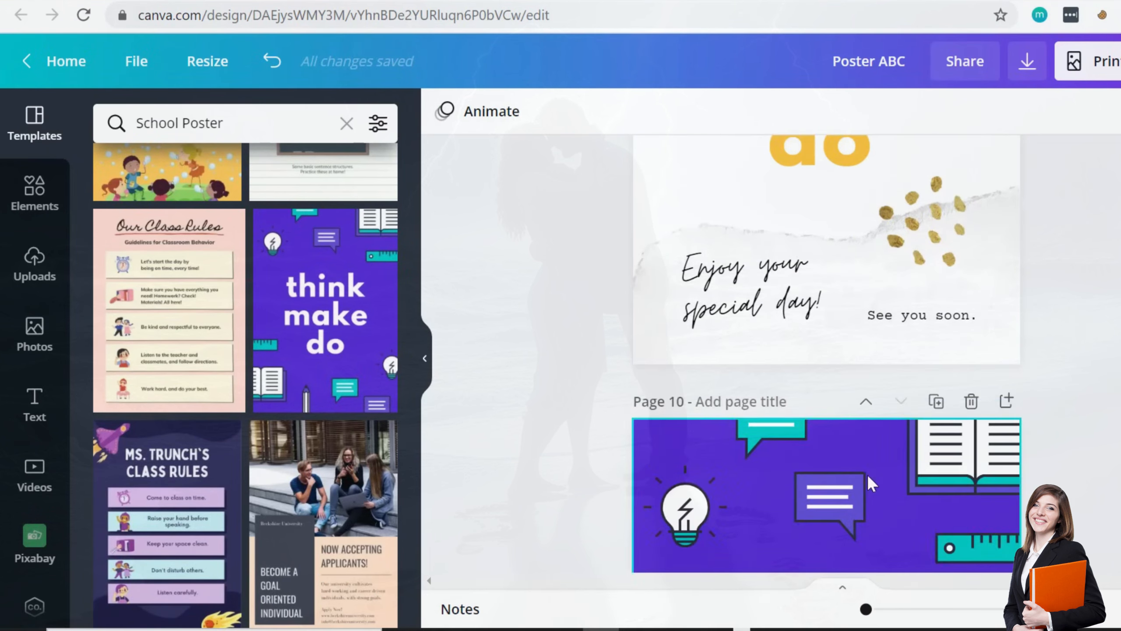
{"action": "left_click_drag", "start_coordinate": [684, 512], "coordinate": [686, 366]}
{"action": "left_click_drag", "start_coordinate": [689, 322], "coordinate": [687, 212]}
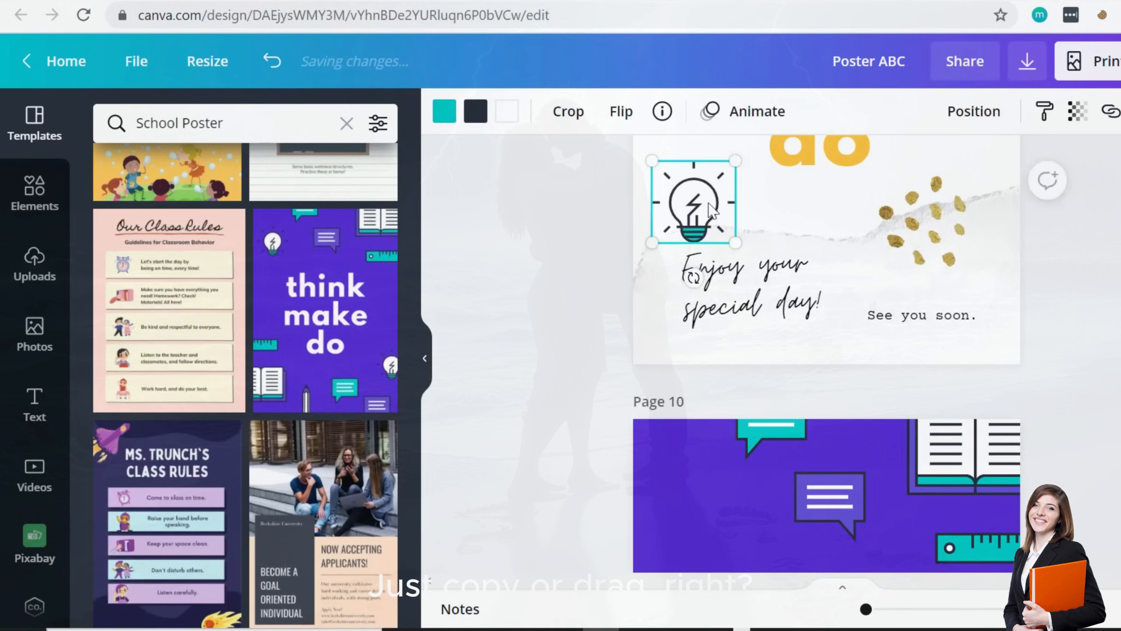
{"action": "left_click_drag", "start_coordinate": [741, 240], "coordinate": [712, 218]}
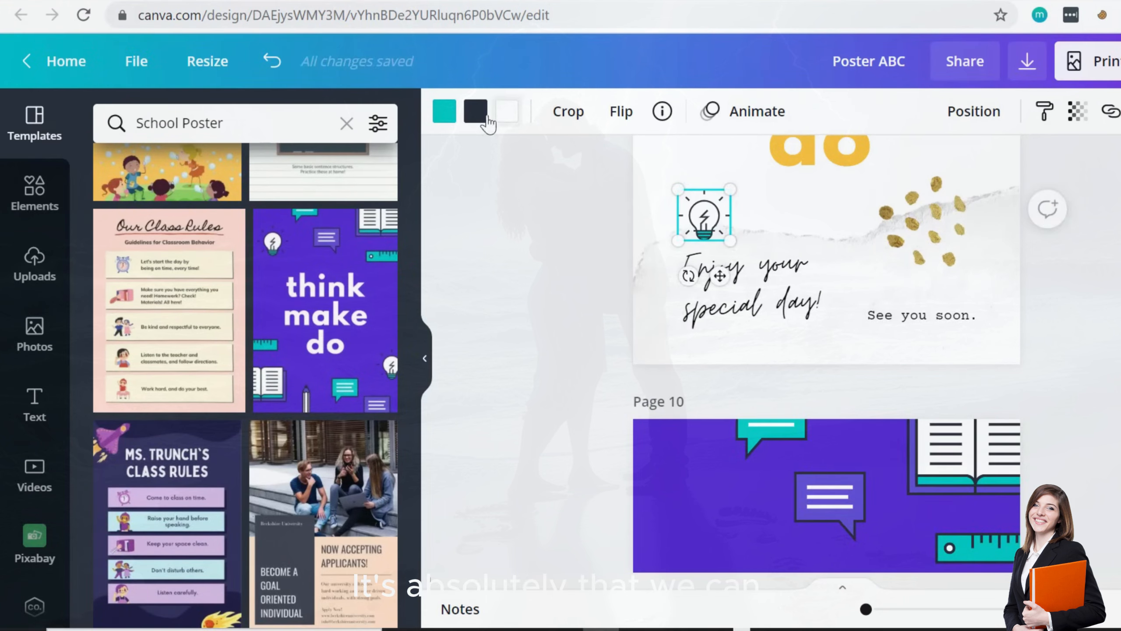
- Recolor the teal base of the light bulb on page 9 golden yellow
{"action": "left_click", "coordinate": [454, 115]}
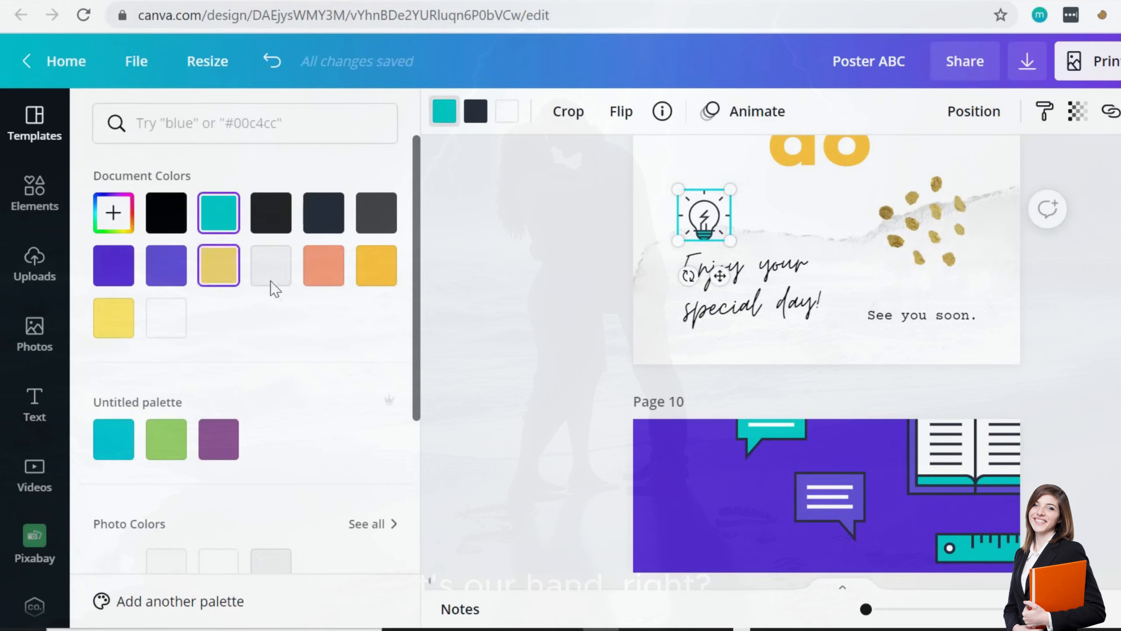
{"action": "left_click", "coordinate": [377, 269]}
{"action": "left_click", "coordinate": [582, 278]}
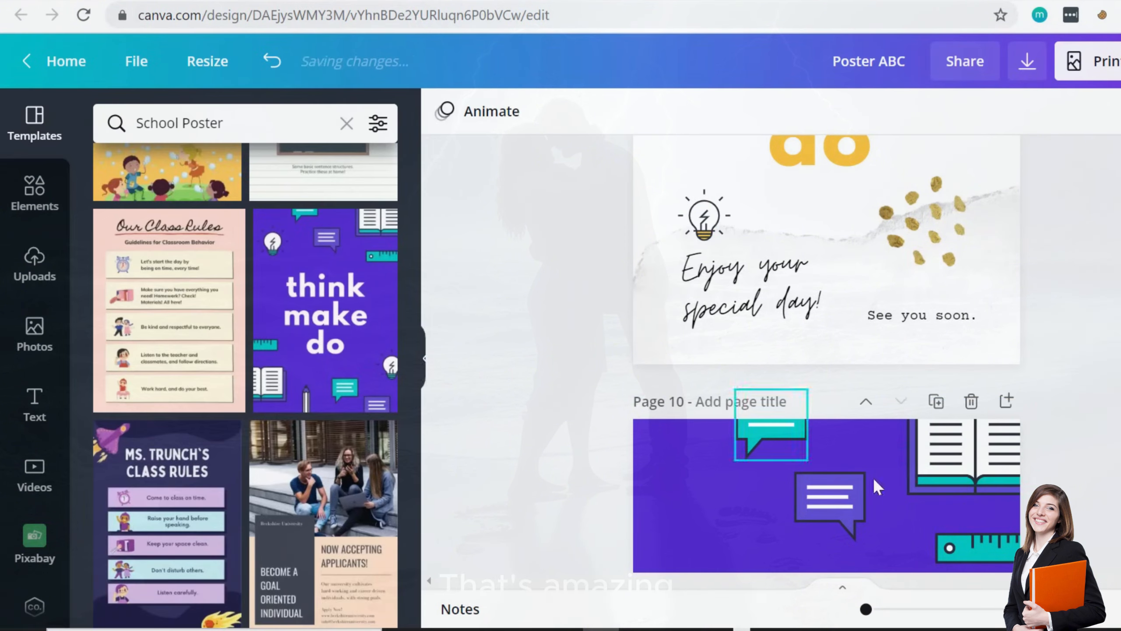
- Delete the purple page 10 and duplicate page 9
{"action": "left_click", "coordinate": [971, 402]}
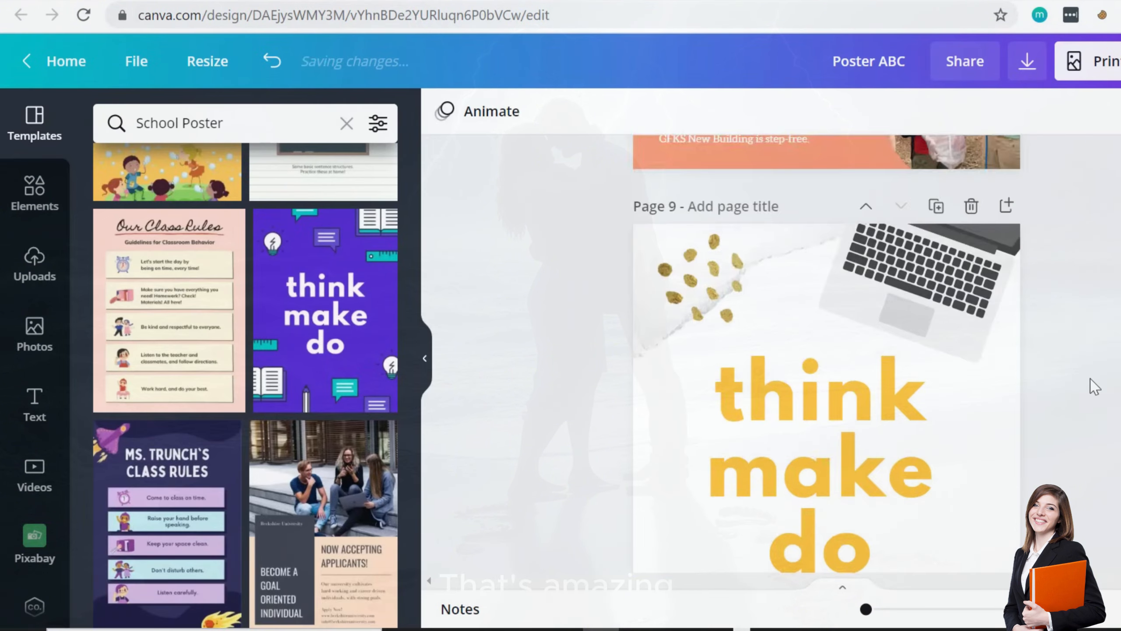
{"action": "scroll", "coordinate": [1096, 386], "scroll_direction": "up", "scroll_amount": 2}
{"action": "scroll", "coordinate": [1096, 386], "scroll_direction": "down", "scroll_amount": 2}
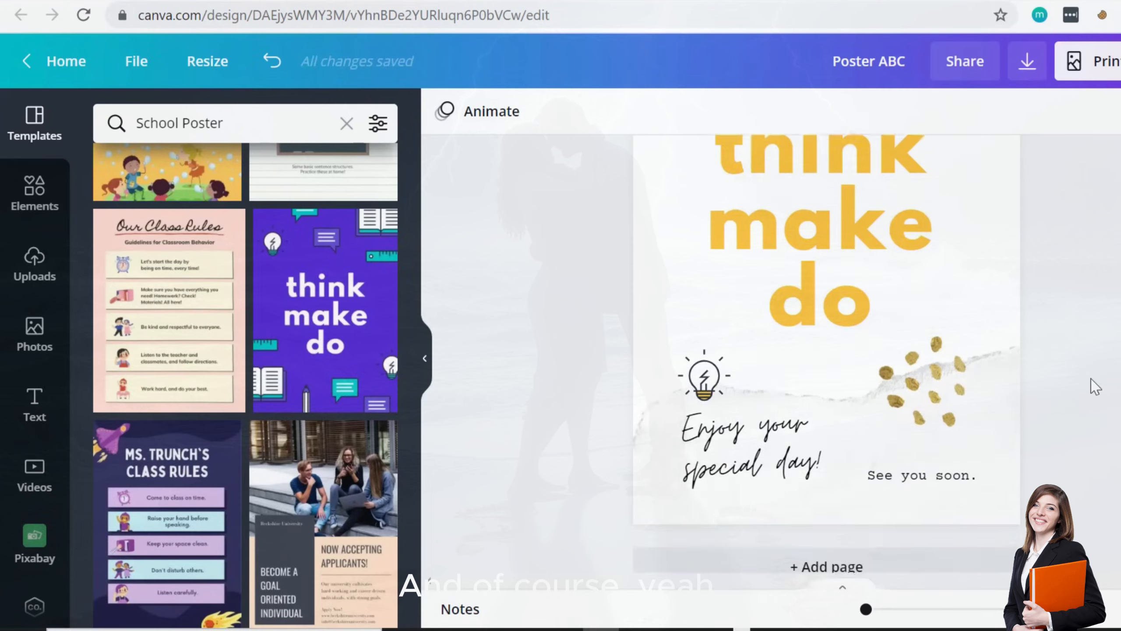
{"action": "scroll", "coordinate": [1052, 389], "scroll_direction": "up", "scroll_amount": 5}
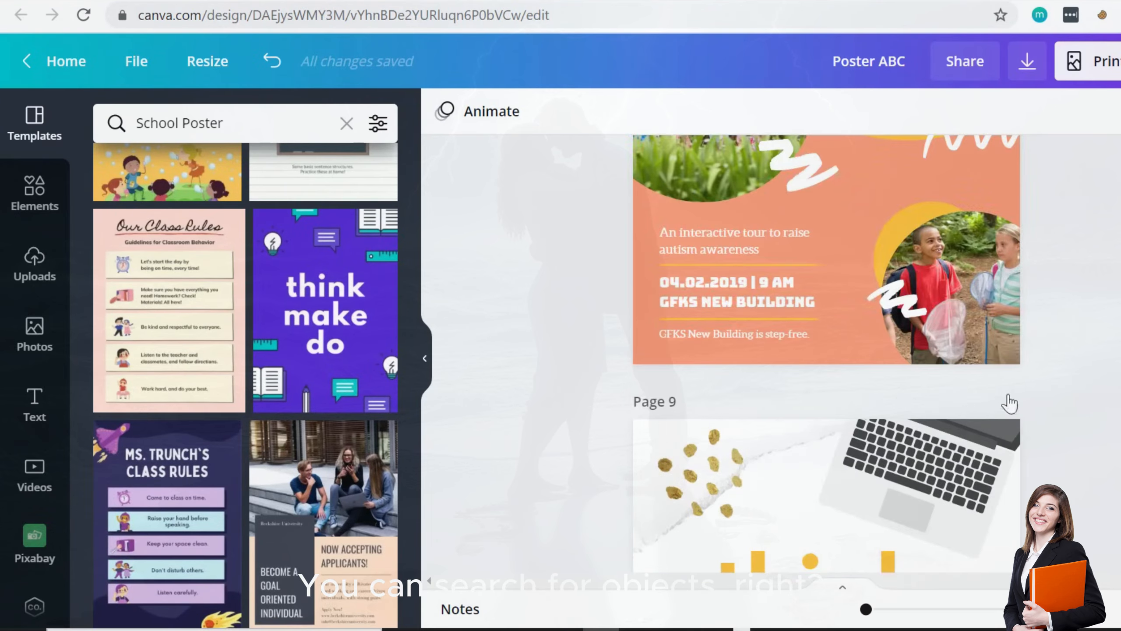
{"action": "left_click", "coordinate": [937, 402]}
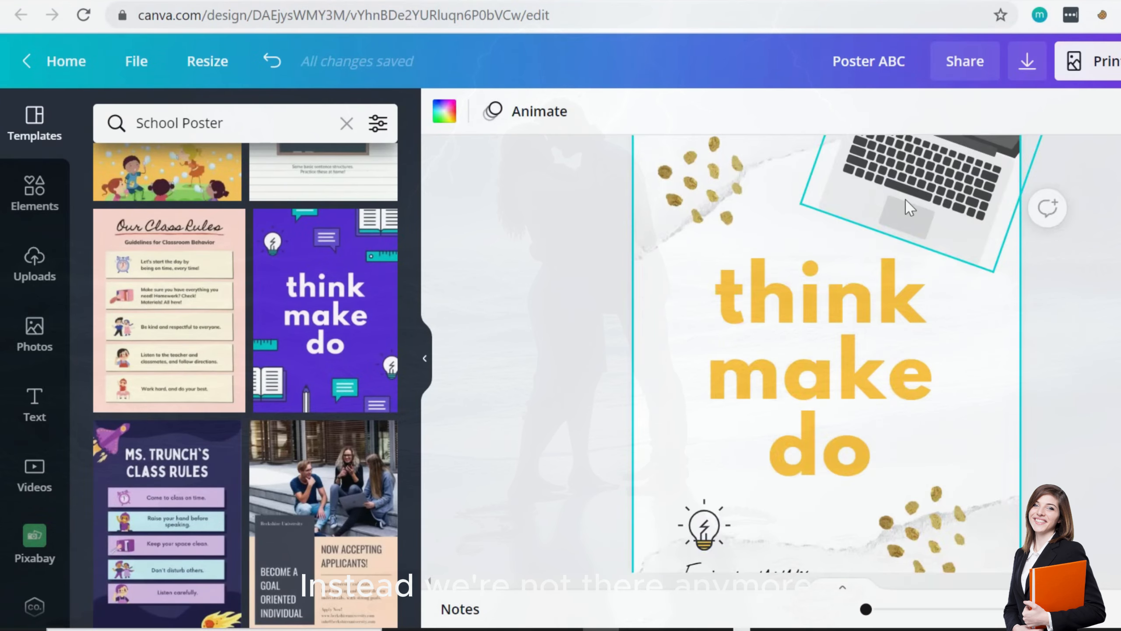
- Delete the cropped laptop graphic from the duplicated page and search the elements library for LAPTOP
{"action": "left_click", "coordinate": [907, 207]}
{"action": "key", "text": "Delete"}
{"action": "left_click", "coordinate": [35, 188]}
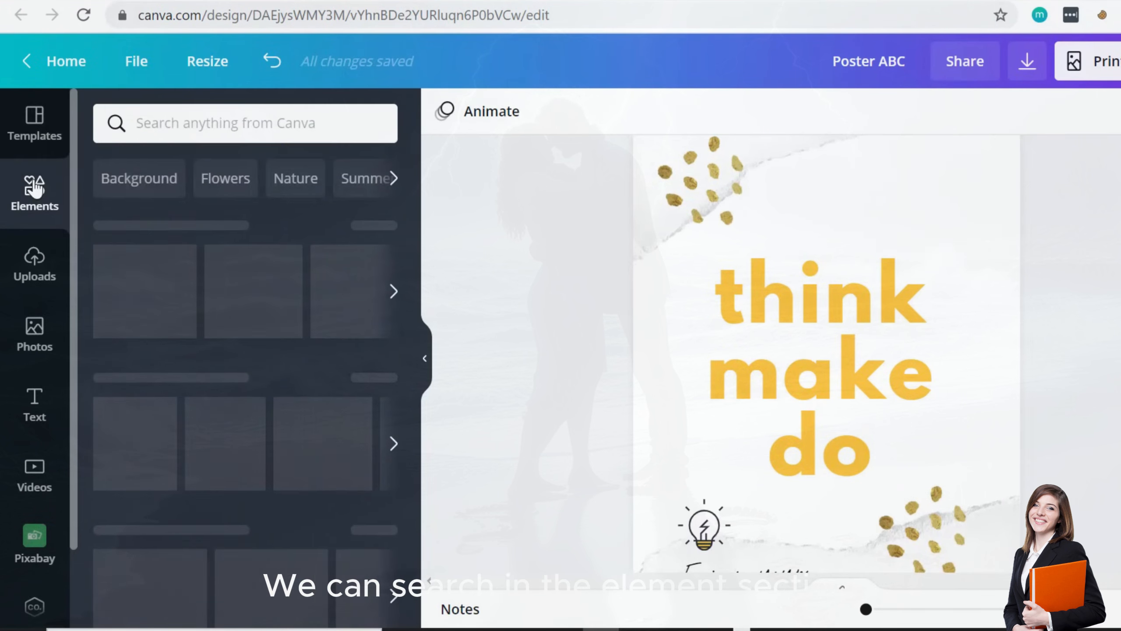
{"action": "left_click", "coordinate": [199, 122]}
{"action": "type", "text": "COMPU"}
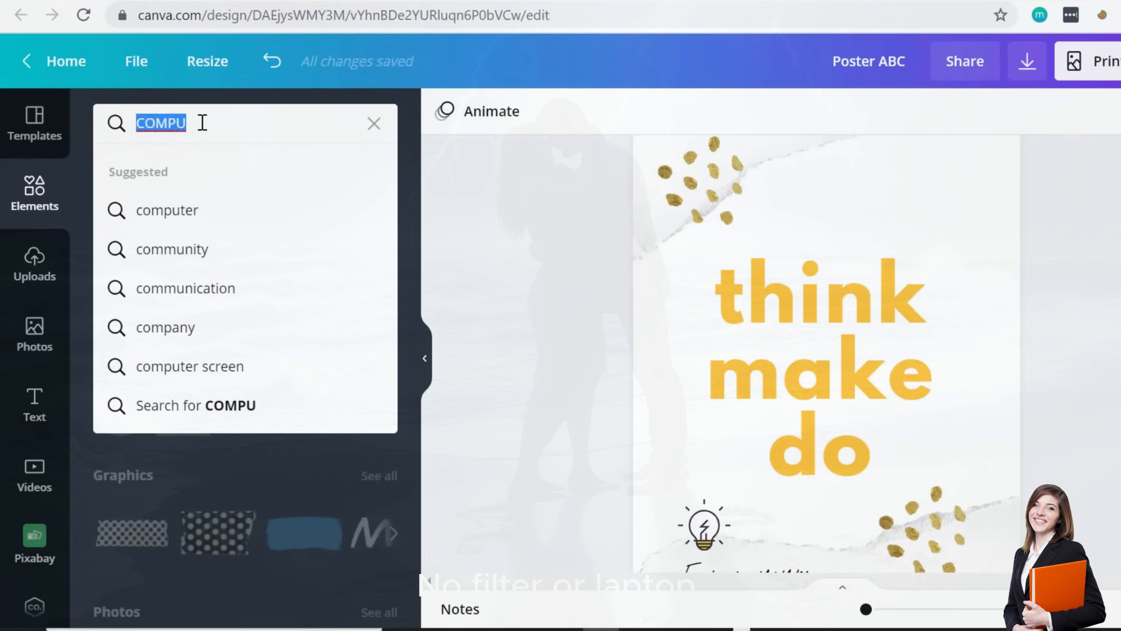
{"action": "type", "text": "LAPTOP"}
{"action": "key", "text": "Return"}
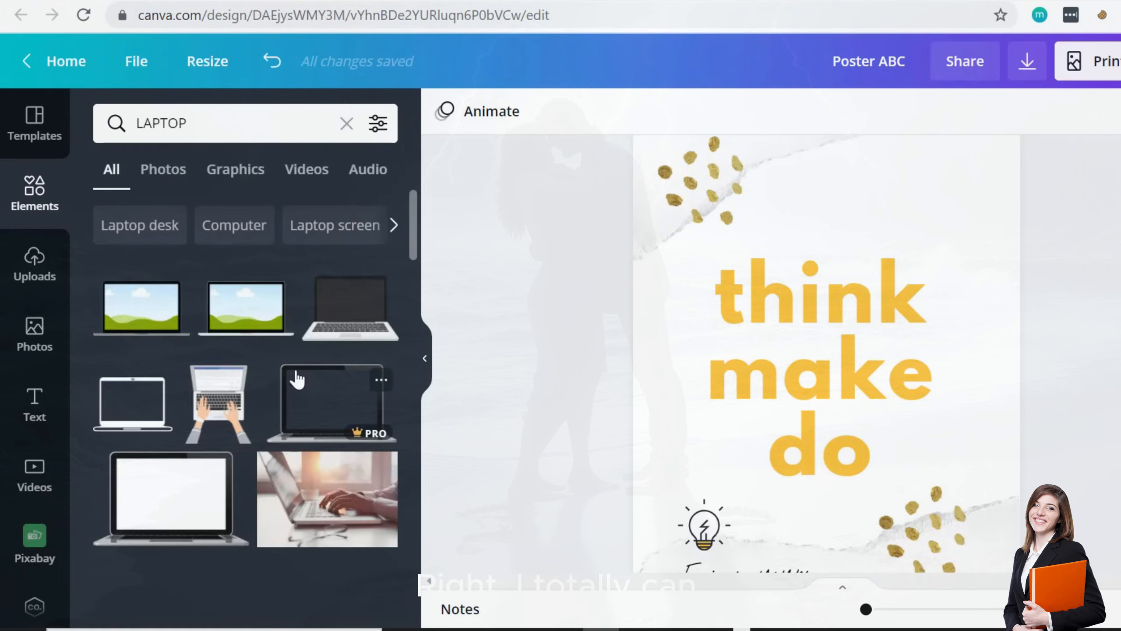
- Add the angled silver laptop with a black screen to page 10, shrink it, and fit it into the page's upper-right corner
{"action": "scroll", "coordinate": [188, 412], "scroll_direction": "down", "scroll_amount": 6}
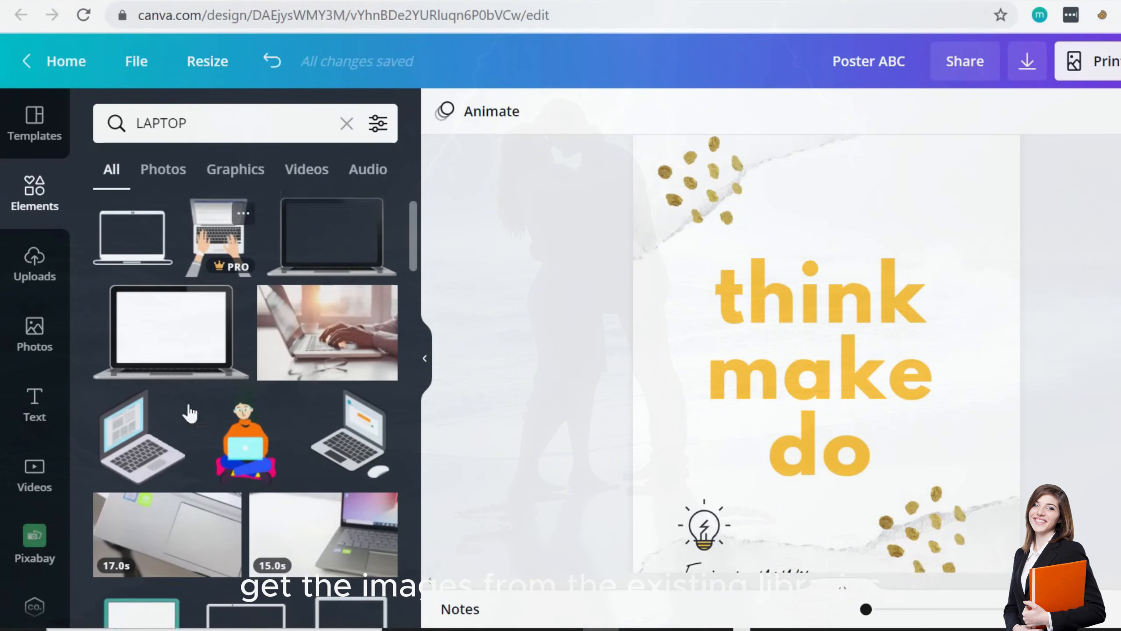
{"action": "scroll", "coordinate": [343, 415], "scroll_direction": "down", "scroll_amount": 3}
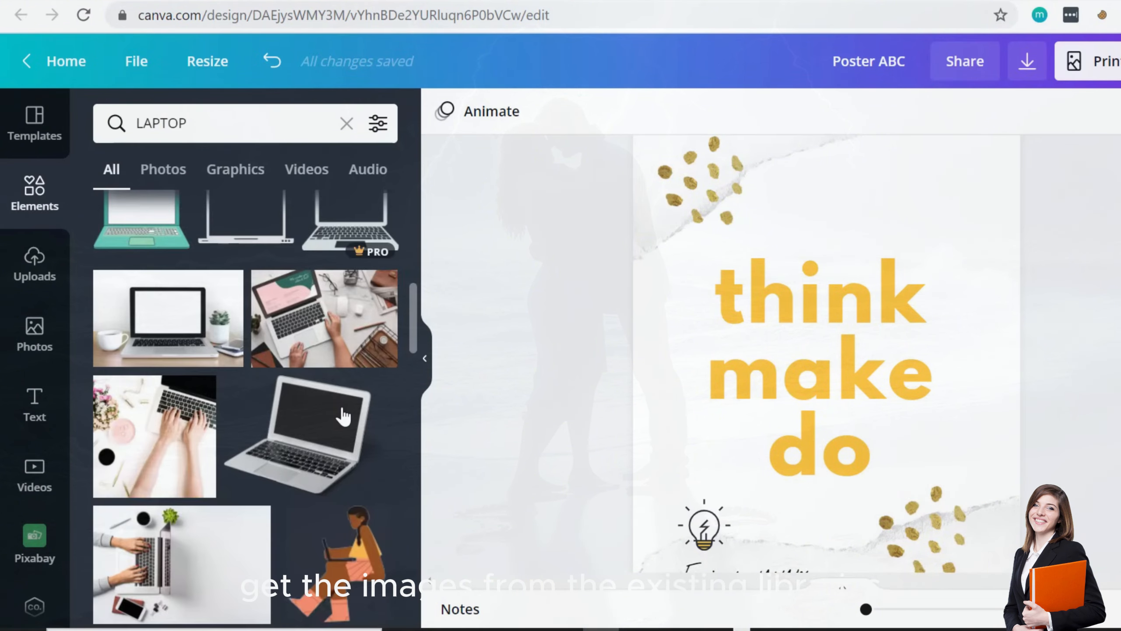
{"action": "left_click", "coordinate": [318, 447]}
{"action": "left_click_drag", "start_coordinate": [850, 302], "coordinate": [864, 176]}
{"action": "scroll", "coordinate": [1001, 292], "scroll_direction": "up", "scroll_amount": 3}
{"action": "left_click_drag", "start_coordinate": [955, 371], "coordinate": [995, 393]}
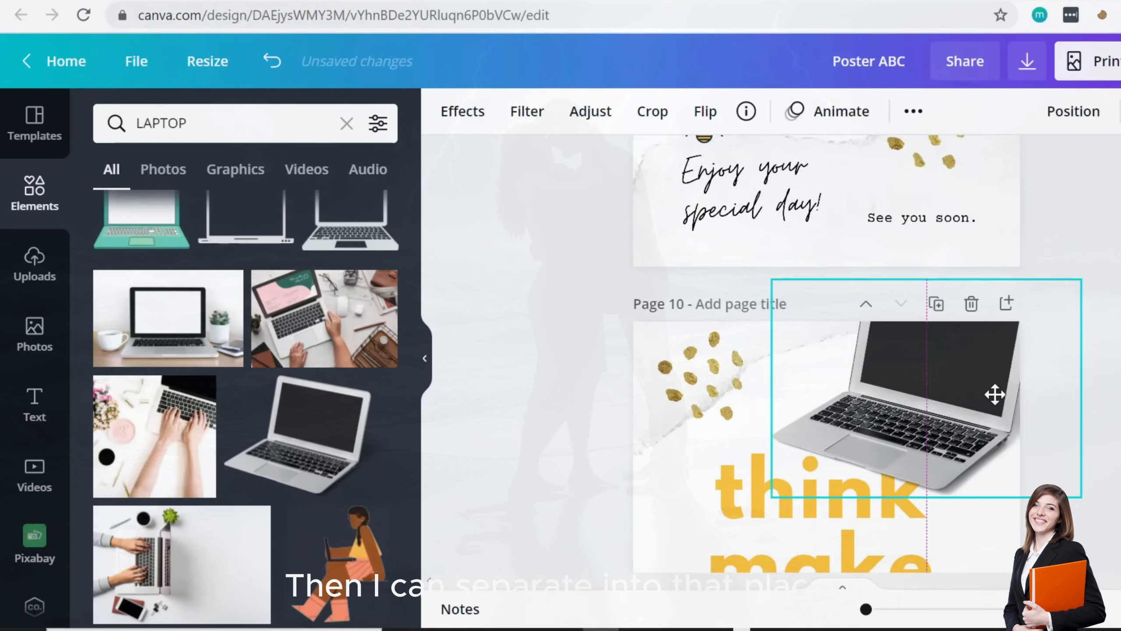
{"action": "left_click_drag", "start_coordinate": [777, 279], "coordinate": [833, 328]}
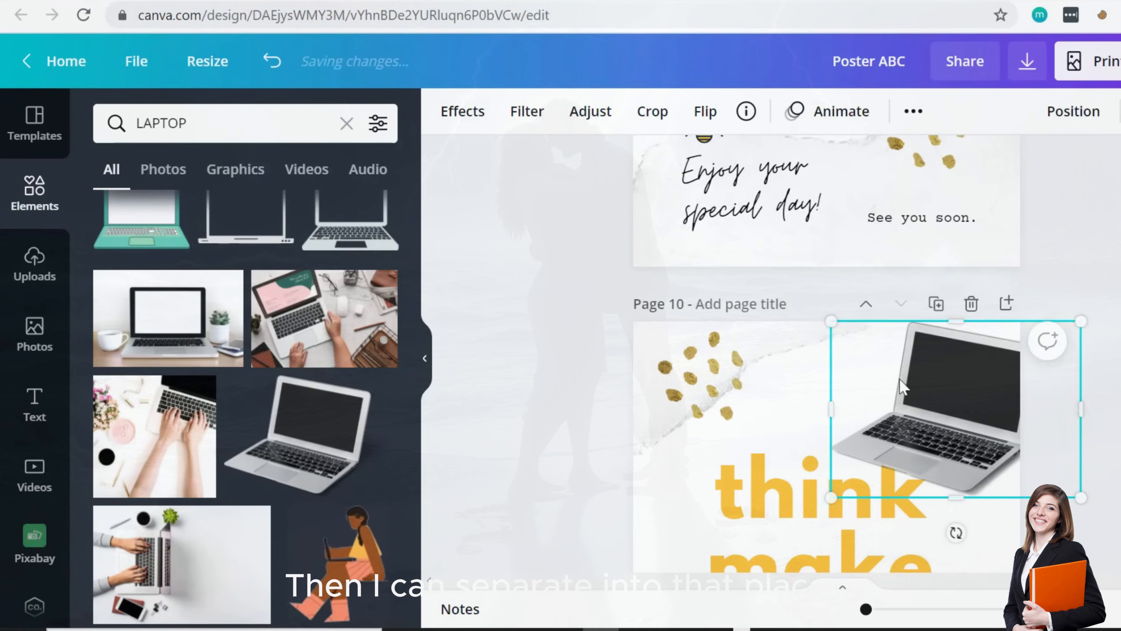
{"action": "left_click_drag", "start_coordinate": [897, 379], "coordinate": [946, 409]}
{"action": "left_click", "coordinate": [1081, 389]}
- Move the "think make do" text on page 10 below the laptop, shrink it slightly, and re-center it
{"action": "scroll", "coordinate": [918, 441], "scroll_direction": "down", "scroll_amount": 5}
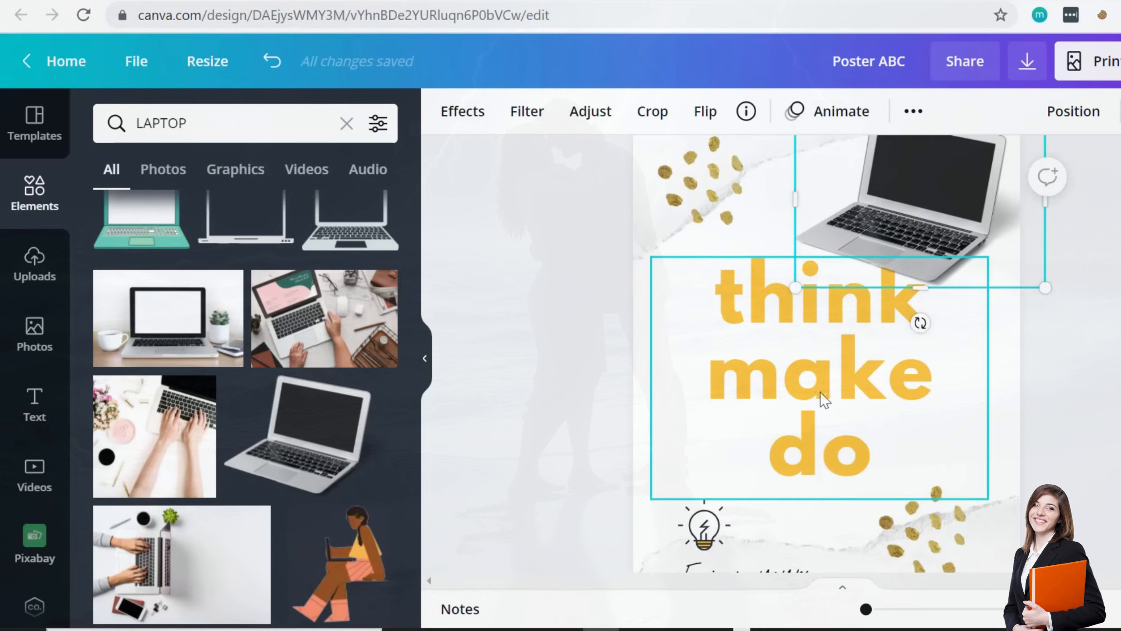
{"action": "left_click_drag", "start_coordinate": [813, 355], "coordinate": [809, 366]}
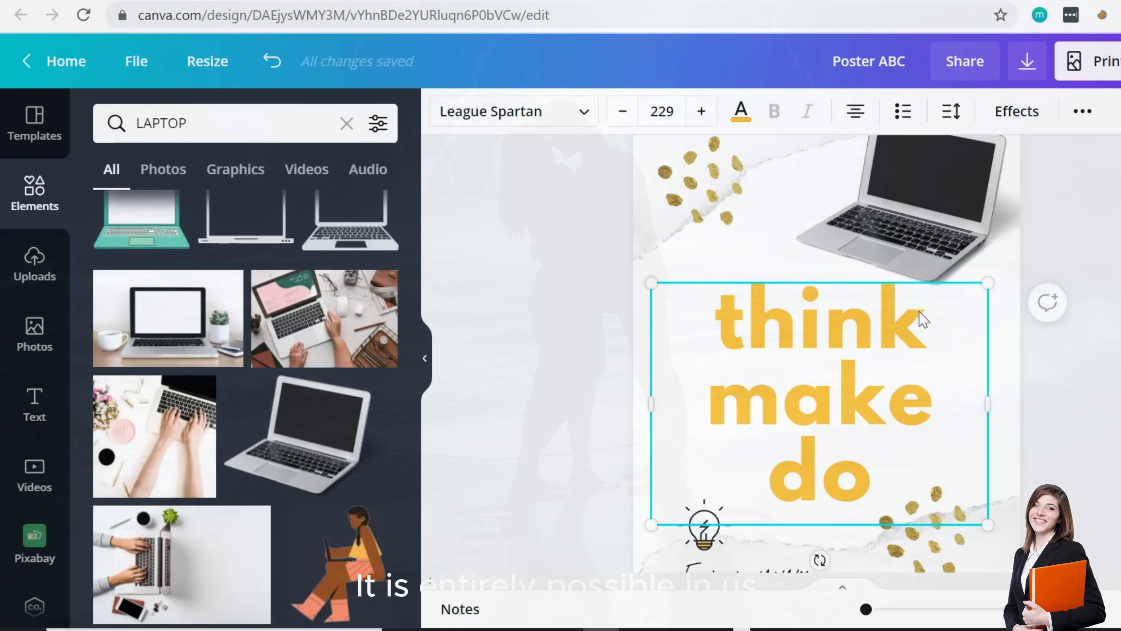
{"action": "left_click_drag", "start_coordinate": [987, 284], "coordinate": [977, 292]}
{"action": "left_click_drag", "start_coordinate": [874, 368], "coordinate": [885, 368]}
{"action": "left_click", "coordinate": [1094, 309]}
- Search the elements library for CANVA
{"action": "scroll", "coordinate": [1096, 299], "scroll_direction": "up", "scroll_amount": 4}
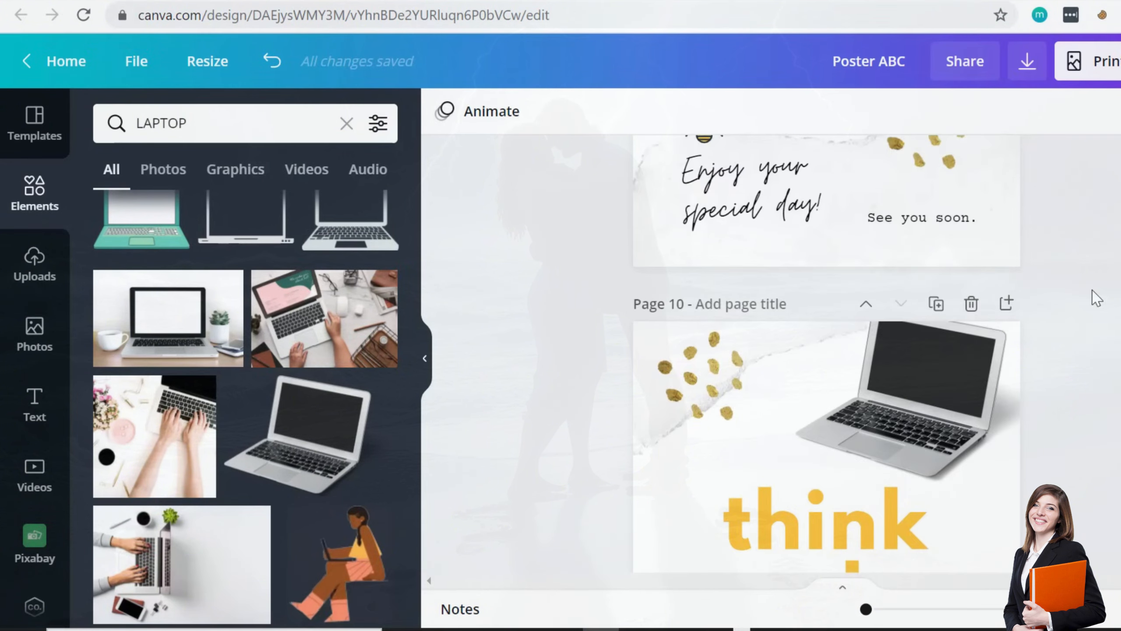
{"action": "left_click", "coordinate": [179, 128]}
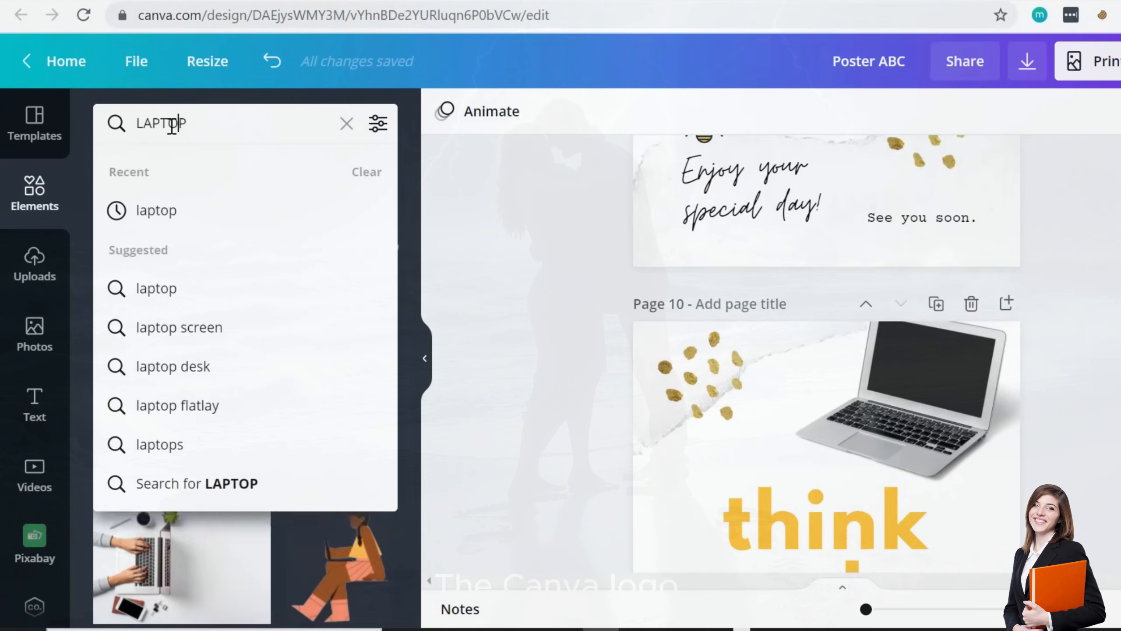
{"action": "left_click_drag", "start_coordinate": [179, 128], "coordinate": [152, 129]}
{"action": "type", "text": "CANVA"}
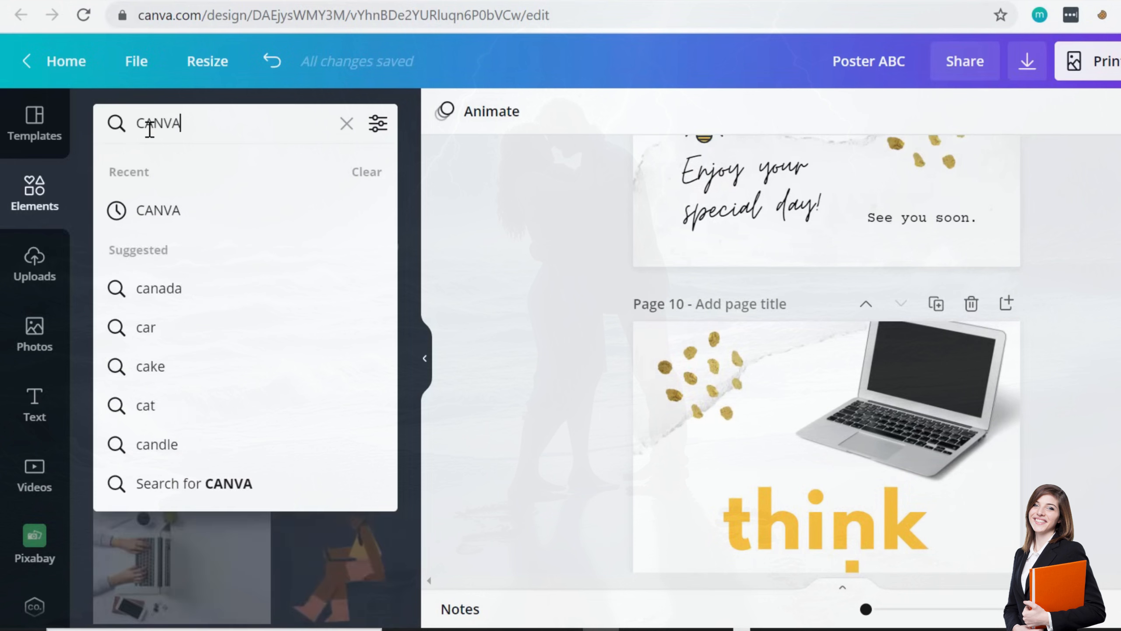
{"action": "key", "text": "Return"}
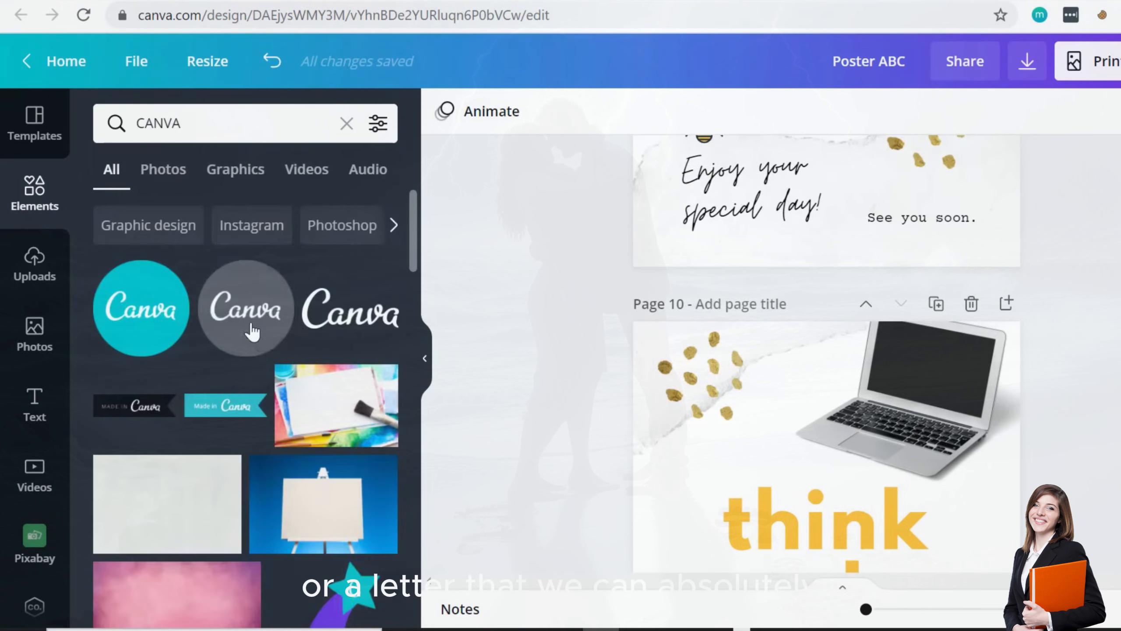
- Add the white Canva lettering logo to page 10, move it onto the laptop, and delete the extra copy over the text
{"action": "left_click", "coordinate": [334, 317]}
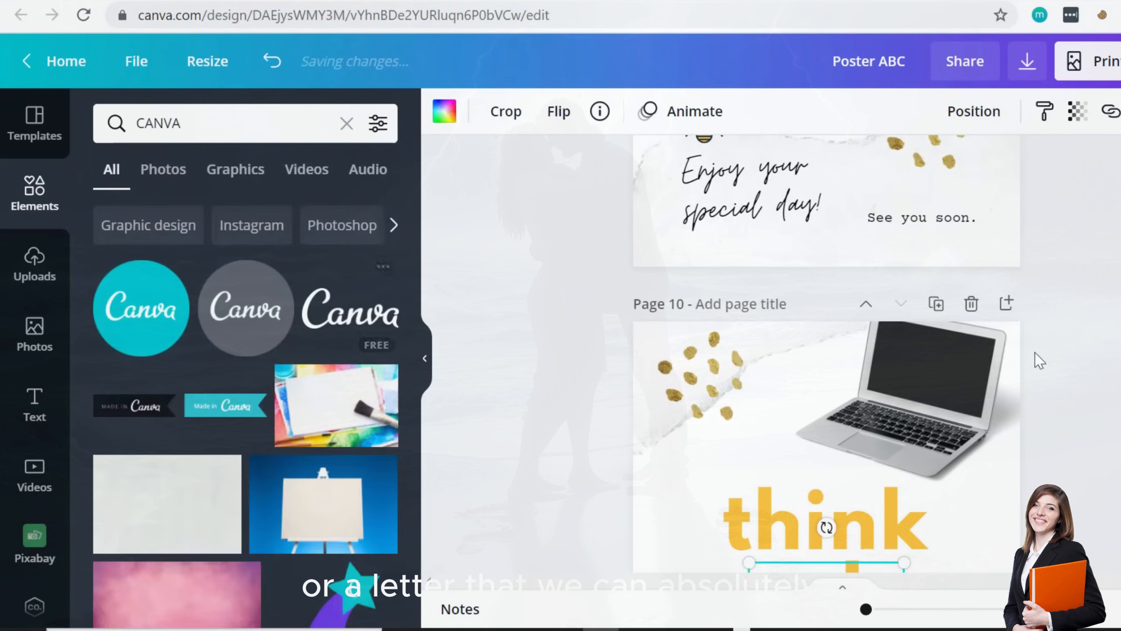
{"action": "left_click", "coordinate": [861, 404]}
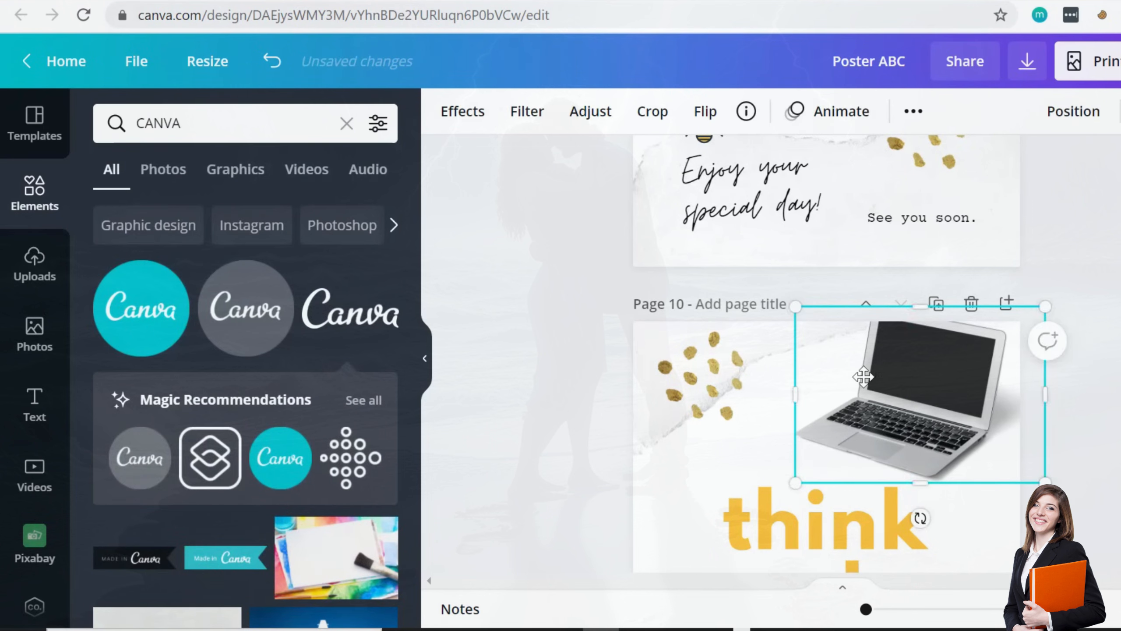
{"action": "left_click", "coordinate": [348, 317]}
{"action": "left_click_drag", "start_coordinate": [823, 365], "coordinate": [886, 164]}
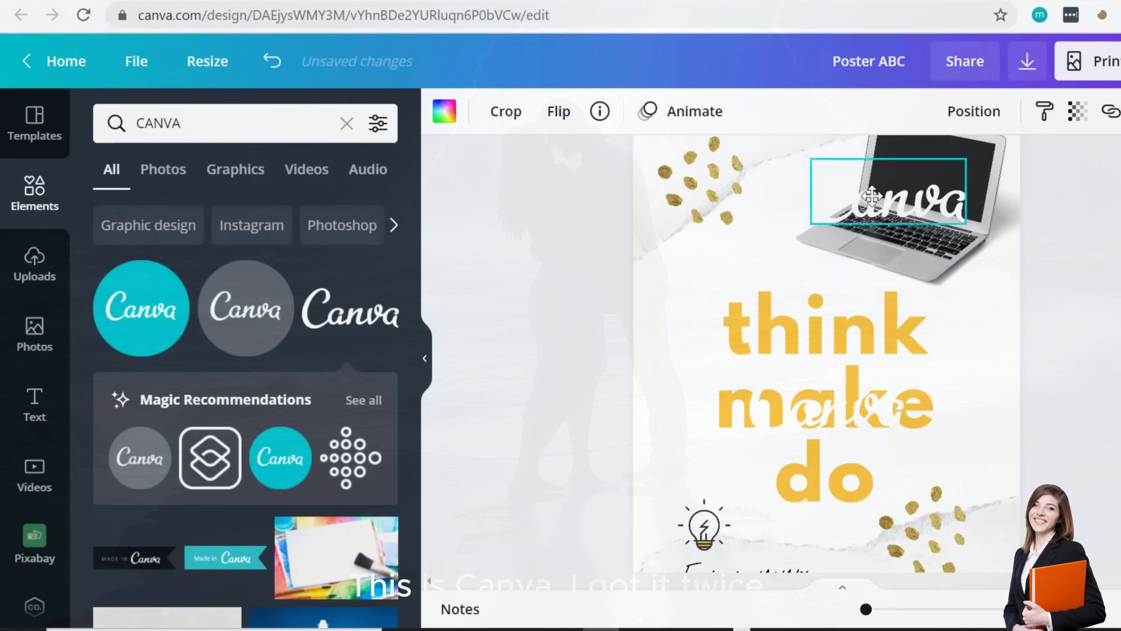
{"action": "left_click", "coordinate": [864, 424]}
{"action": "key", "text": "Delete"}
- Rotate the white Canva logo to match the laptop's angle, shrink it, and fit it onto the laptop's black screen
{"action": "scroll", "coordinate": [866, 415], "scroll_direction": "up", "scroll_amount": 4}
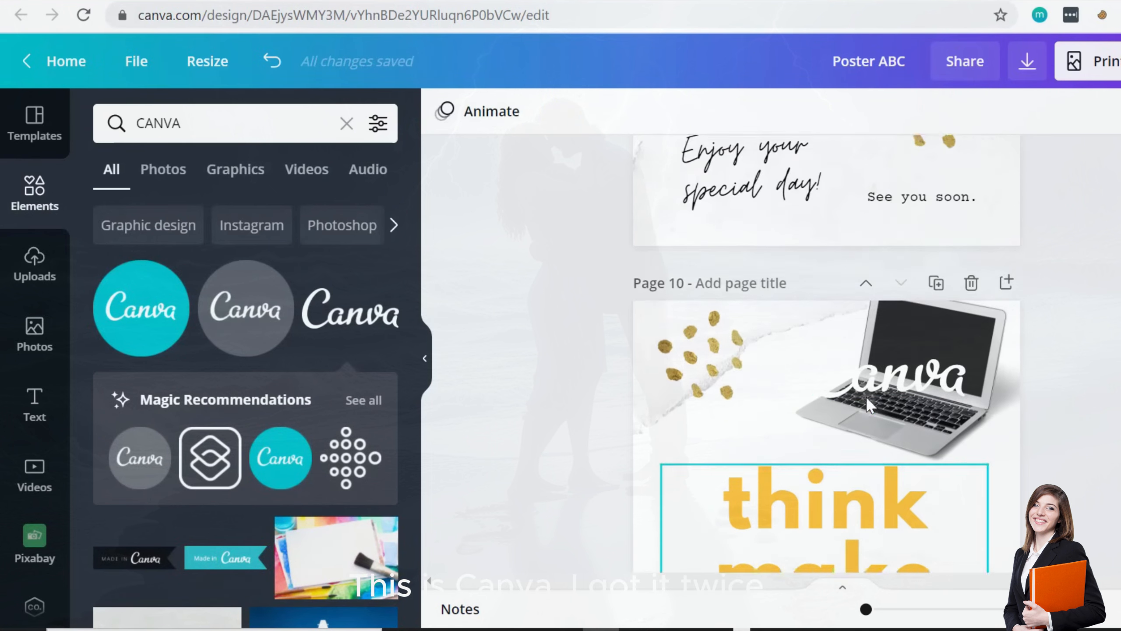
{"action": "left_click", "coordinate": [871, 395]}
{"action": "left_click_drag", "start_coordinate": [839, 363], "coordinate": [890, 384]}
{"action": "mouse_move", "coordinate": [901, 453]}
{"action": "left_mouse_down"}
{"action": "mouse_move", "coordinate": [874, 452]}
{"action": "mouse_move", "coordinate": [894, 453]}
{"action": "mouse_move", "coordinate": [893, 433]}
{"action": "left_mouse_up"}
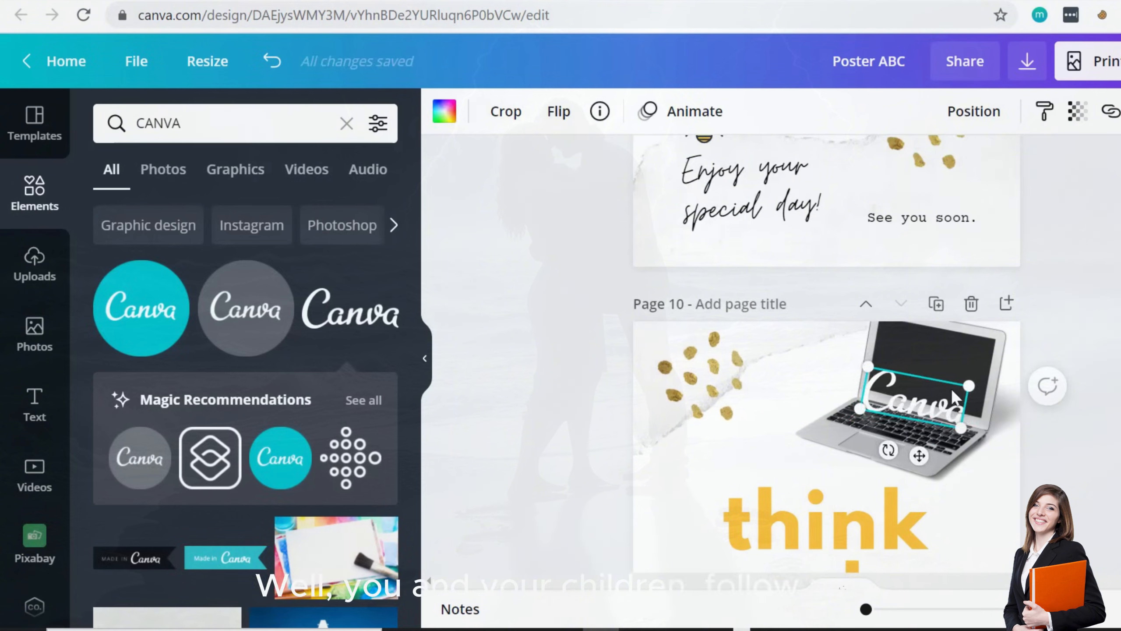
{"action": "left_click_drag", "start_coordinate": [970, 386], "coordinate": [942, 375]}
{"action": "double_click", "coordinate": [942, 374]}
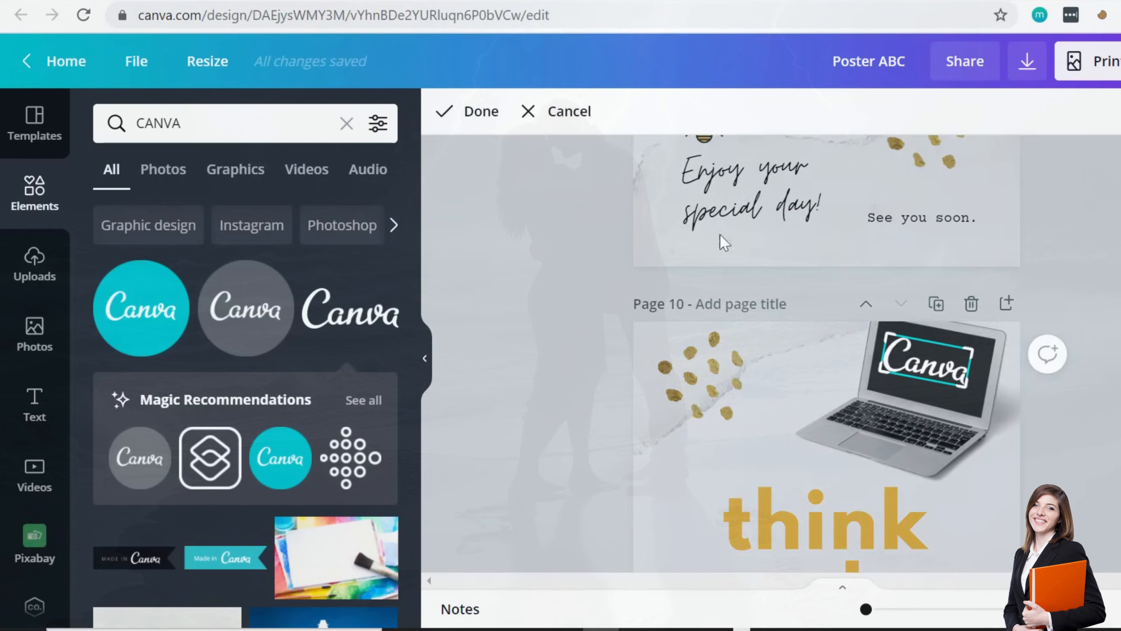
{"action": "left_click", "coordinate": [524, 158]}
{"action": "left_click", "coordinate": [899, 364]}
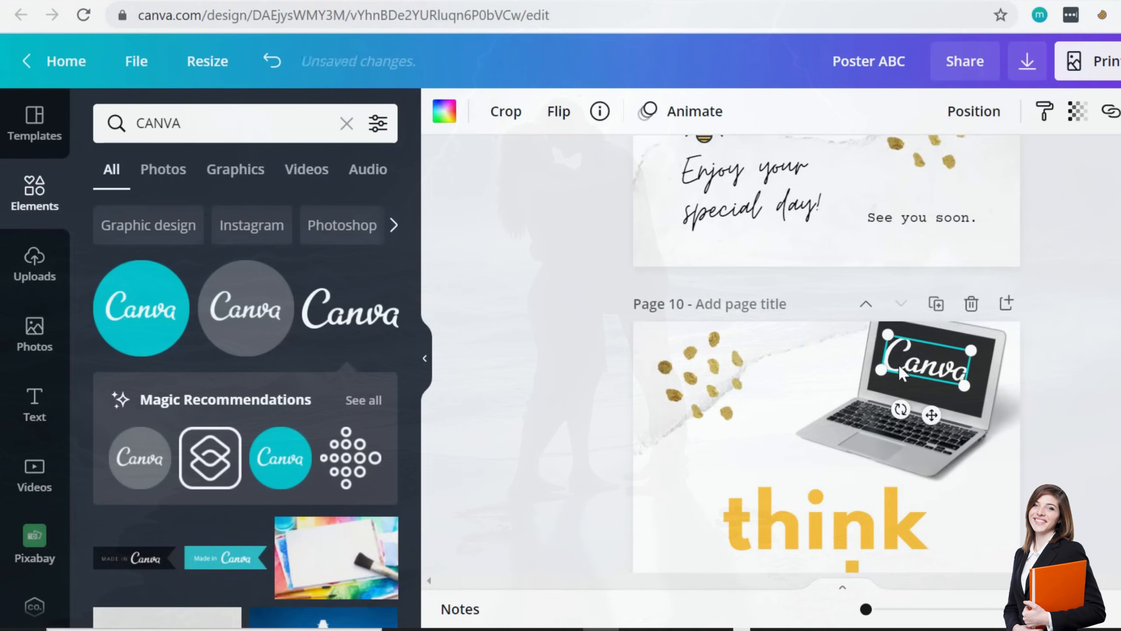
- Recolor the white Canva logo on page 10 to the palette's turquoise and re-center it on the laptop's screen
{"action": "left_click", "coordinate": [451, 112]}
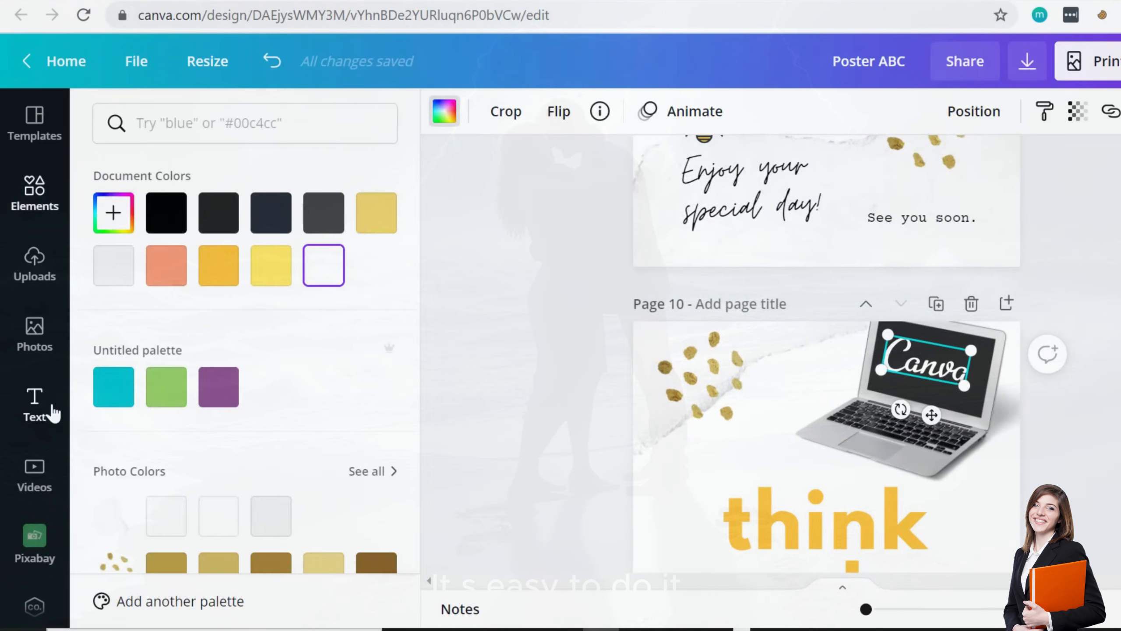
{"action": "left_click", "coordinate": [104, 380]}
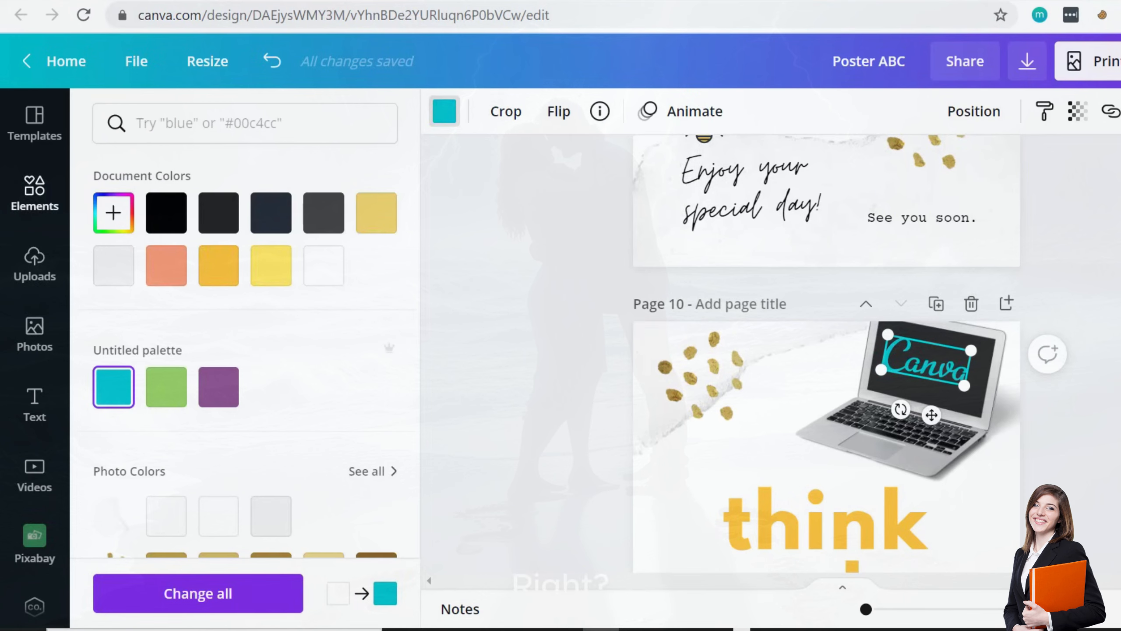
{"action": "left_click", "coordinate": [1060, 521]}
{"action": "left_click_drag", "start_coordinate": [916, 371], "coordinate": [927, 372]}
{"action": "left_click", "coordinate": [1099, 364]}
- Narrow the CANVA search to graphics and add the turquoise "Made in Canva" ribbon to page 9
{"action": "scroll", "coordinate": [1101, 365], "scroll_direction": "down", "scroll_amount": 5}
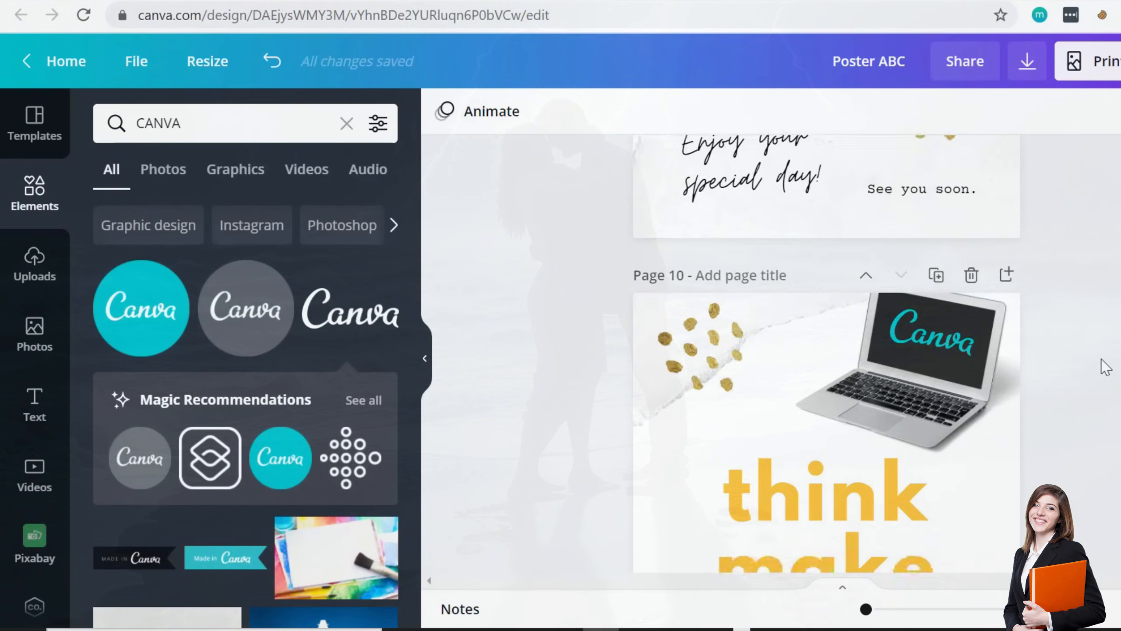
{"action": "scroll", "coordinate": [1104, 365], "scroll_direction": "down", "scroll_amount": 5}
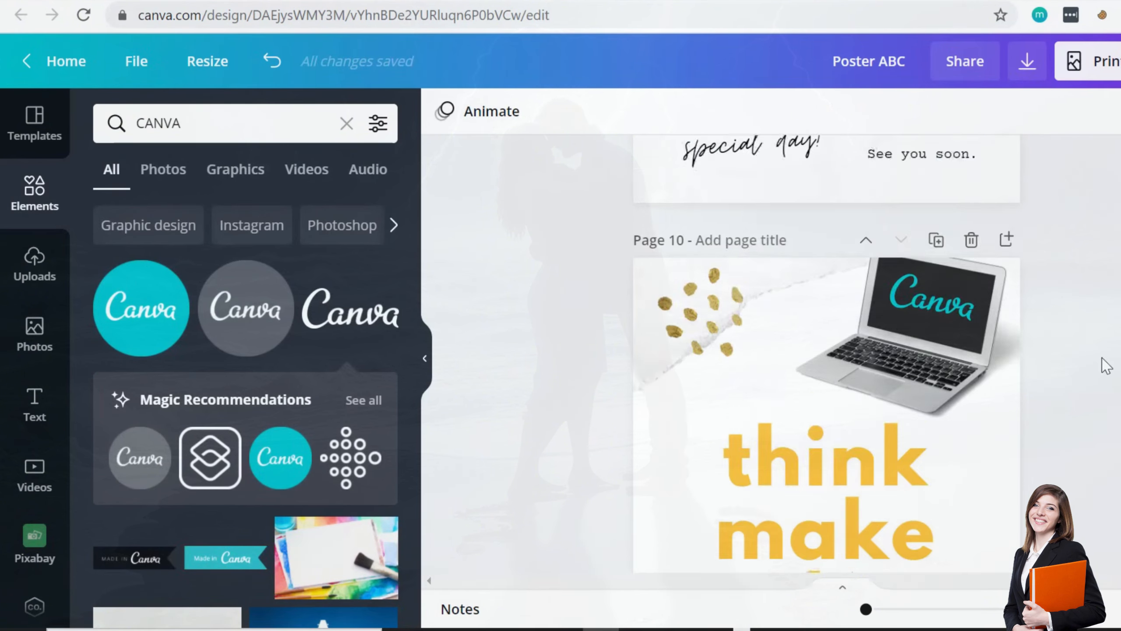
{"action": "scroll", "coordinate": [1105, 365], "scroll_direction": "up", "scroll_amount": 10}
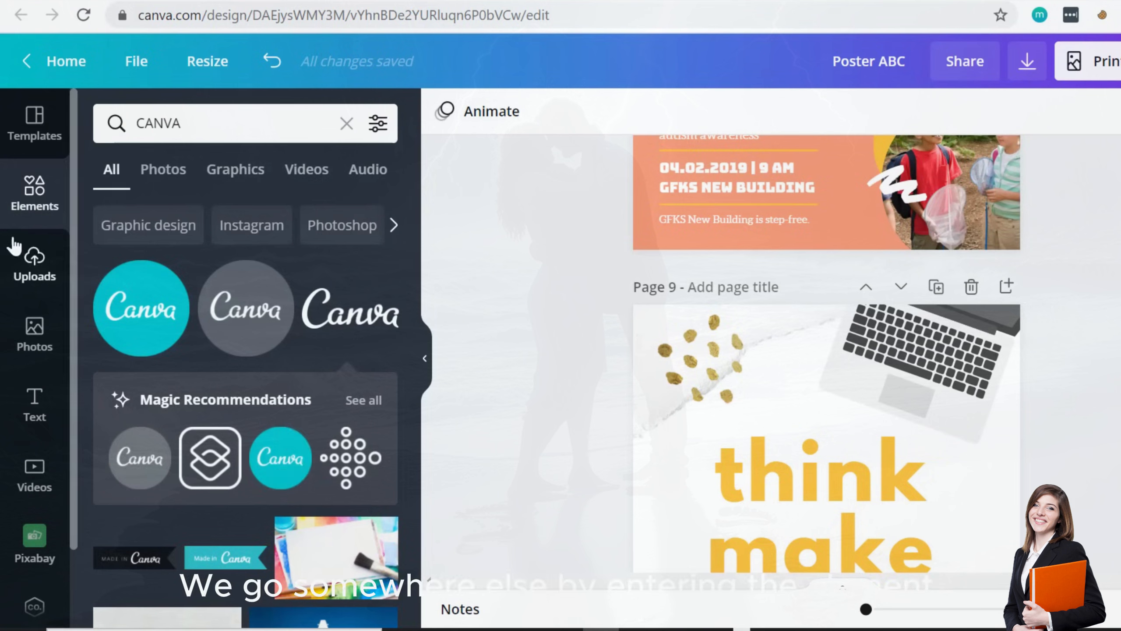
{"action": "left_click", "coordinate": [234, 170]}
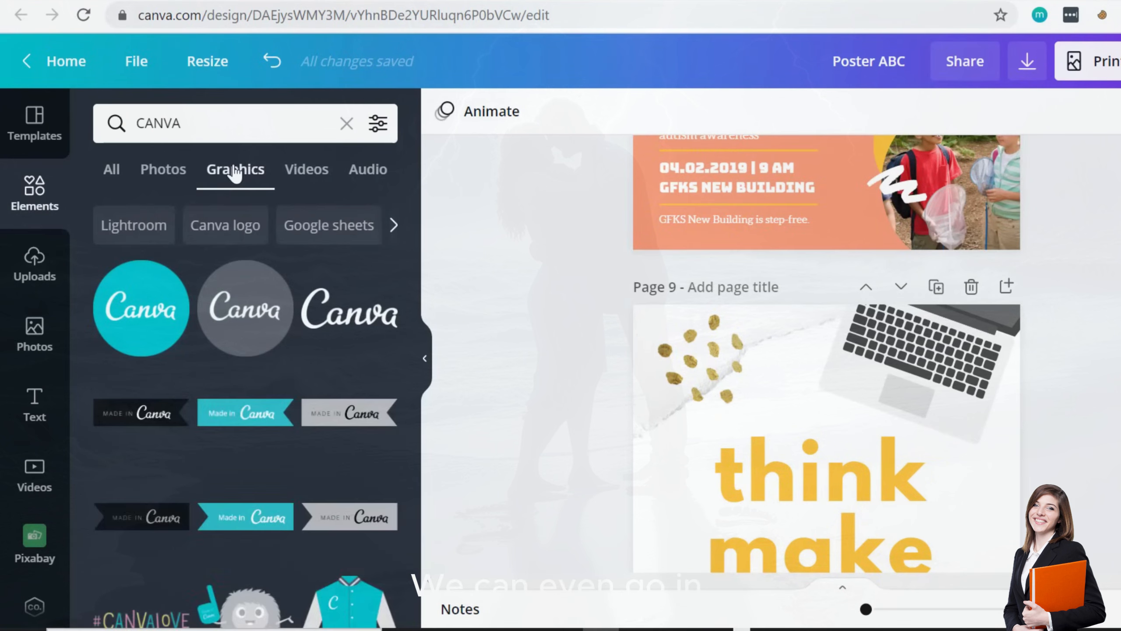
{"action": "scroll", "coordinate": [537, 427], "scroll_direction": "down", "scroll_amount": 5}
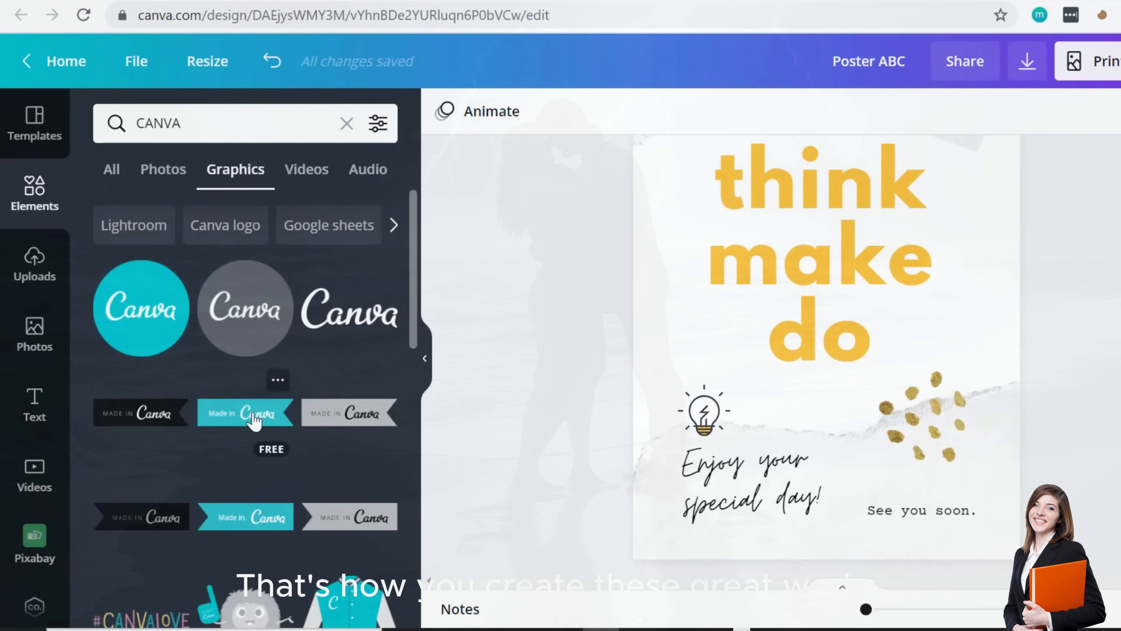
{"action": "scroll", "coordinate": [261, 426], "scroll_direction": "down", "scroll_amount": 4}
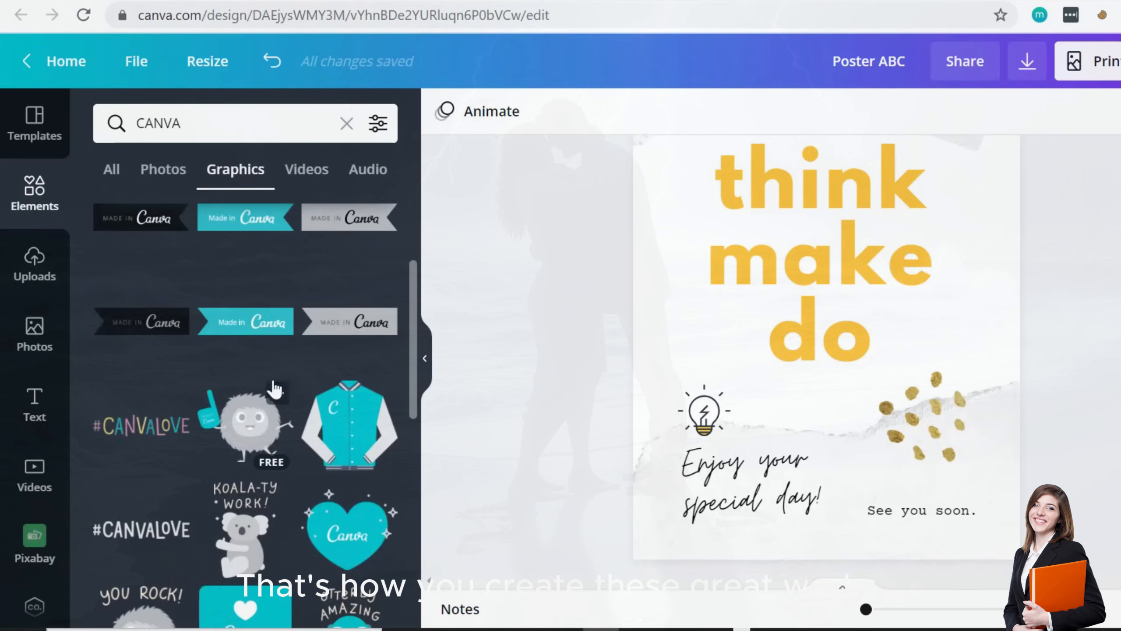
{"action": "left_click", "coordinate": [266, 329]}
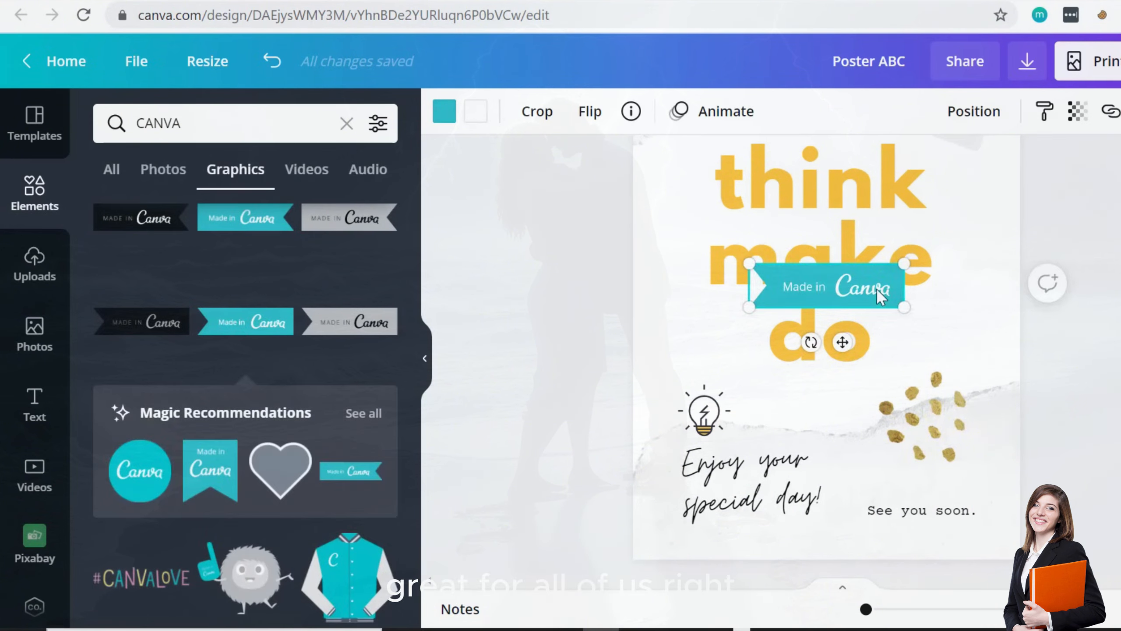
- Place the "Made in Canva" ribbon at page 9's lower-right edge, in place of the "See you soon." text
{"action": "left_click_drag", "start_coordinate": [882, 287], "coordinate": [932, 505]}
{"action": "left_click", "coordinate": [925, 512]}
{"action": "key", "text": "Delete"}
{"action": "key", "text": "Escape"}
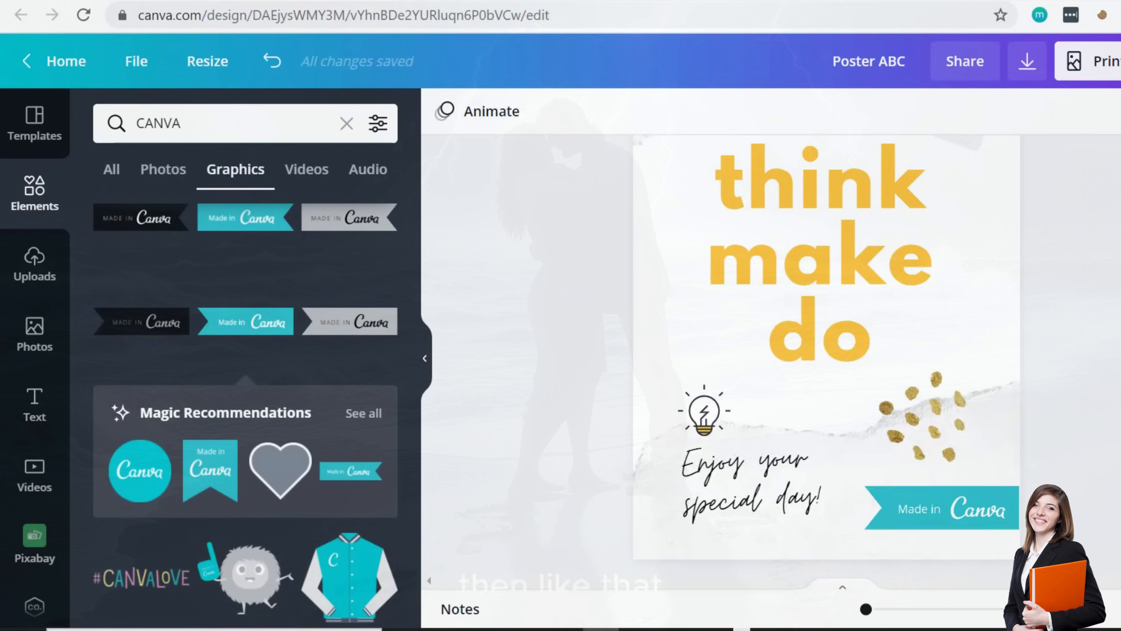
- Review the poster designs on the pages above page 9
{"action": "scroll", "coordinate": [1117, 360], "scroll_direction": "up", "scroll_amount": 10}
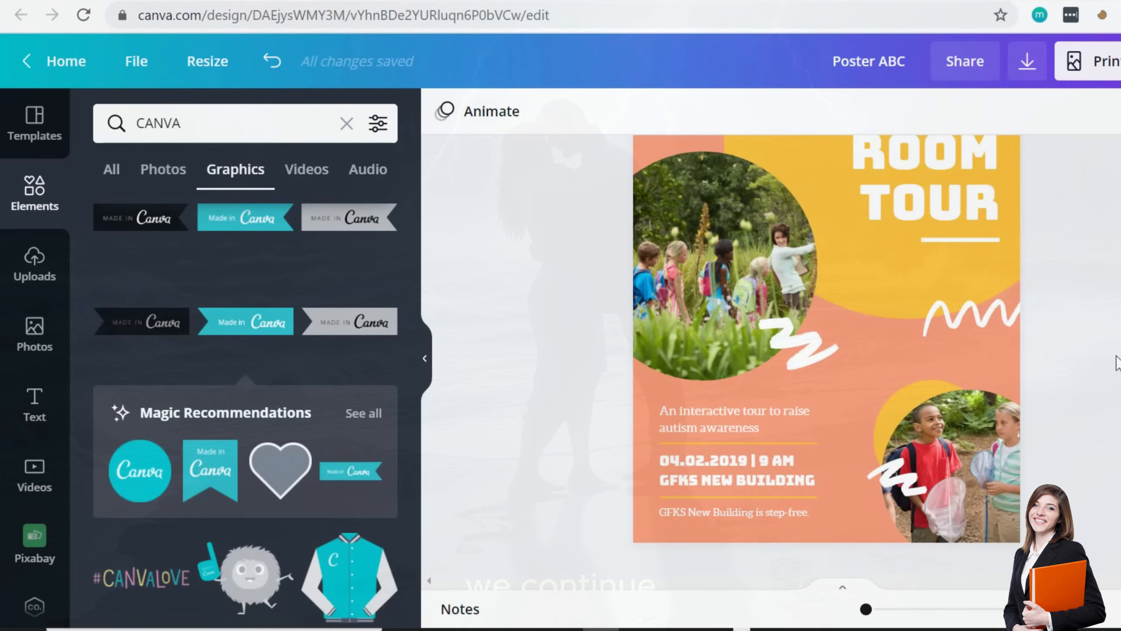
{"action": "left_click", "coordinate": [973, 172]}
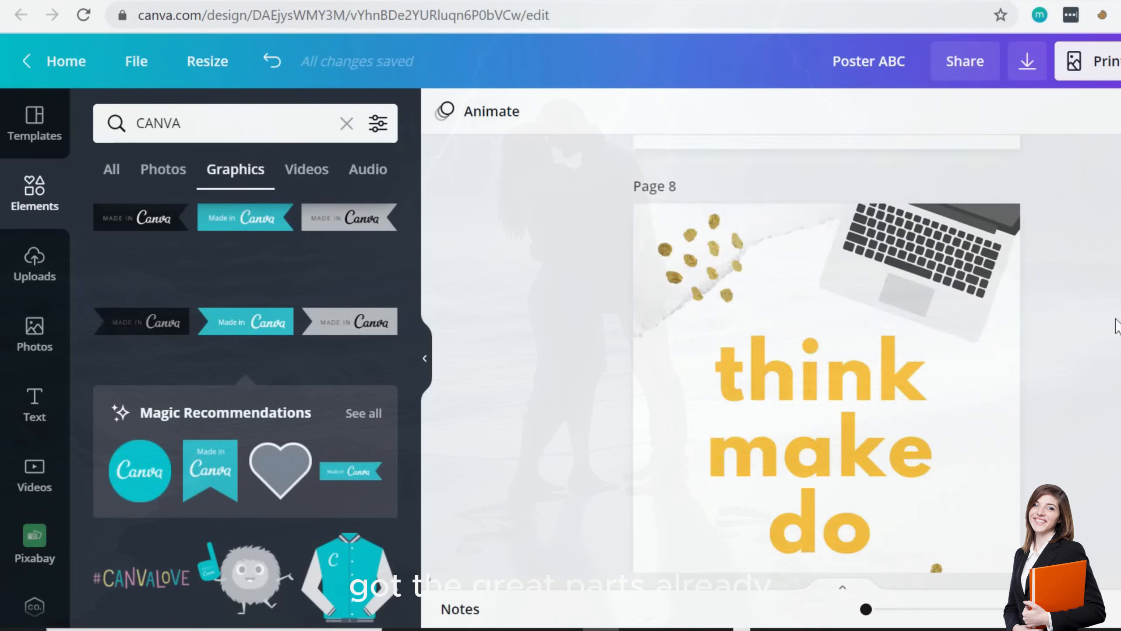
{"action": "scroll", "coordinate": [1117, 320], "scroll_direction": "up", "scroll_amount": 10}
{"action": "scroll", "coordinate": [1116, 326], "scroll_direction": "down", "scroll_amount": 8}
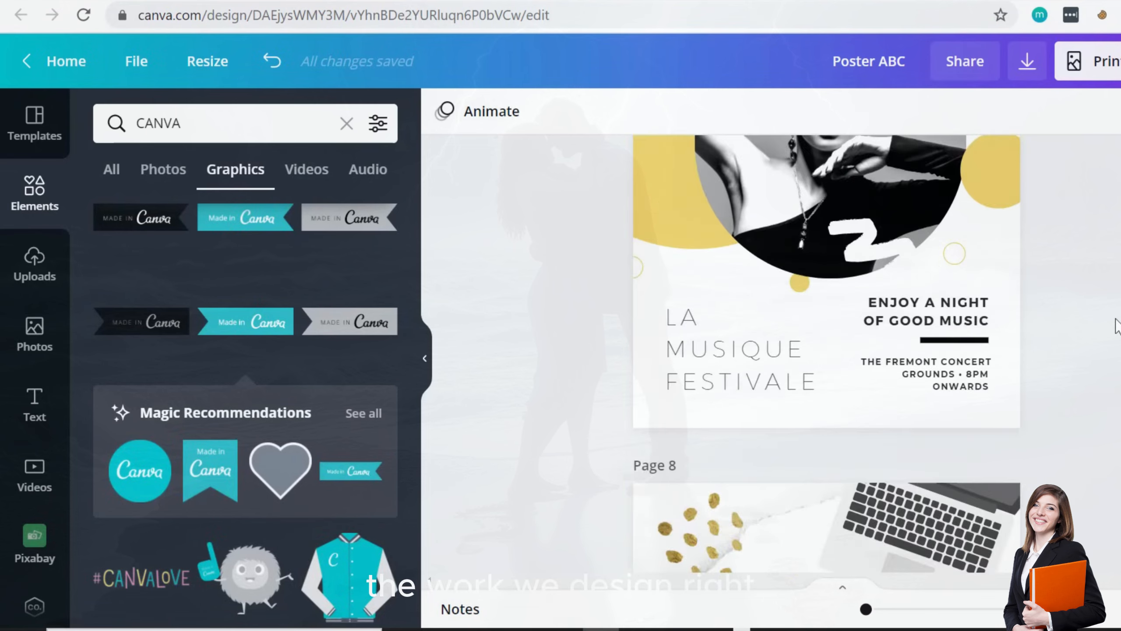
{"action": "scroll", "coordinate": [1117, 325], "scroll_direction": "up", "scroll_amount": 5}
{"action": "scroll", "coordinate": [1116, 325], "scroll_direction": "down", "scroll_amount": 2}
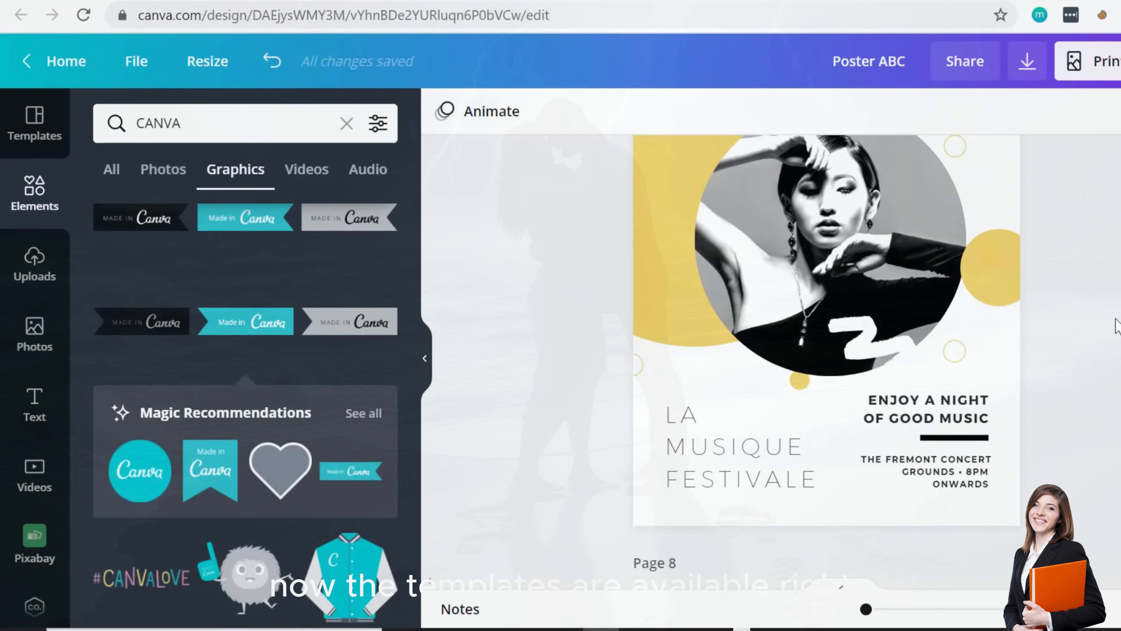
{"action": "scroll", "coordinate": [1117, 326], "scroll_direction": "down", "scroll_amount": 3}
{"action": "scroll", "coordinate": [1117, 326], "scroll_direction": "up", "scroll_amount": 3}
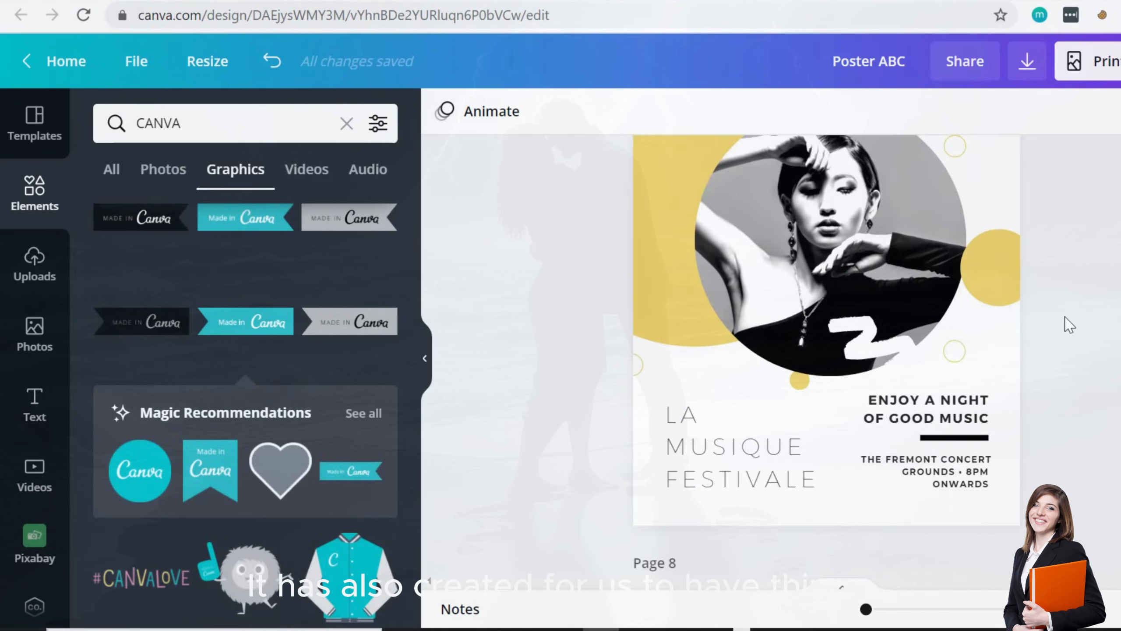
- Add the gray heart from the recommended graphics to page 7, shrink it, and place it over the upper circular photo
{"action": "scroll", "coordinate": [1069, 325], "scroll_direction": "up", "scroll_amount": 5}
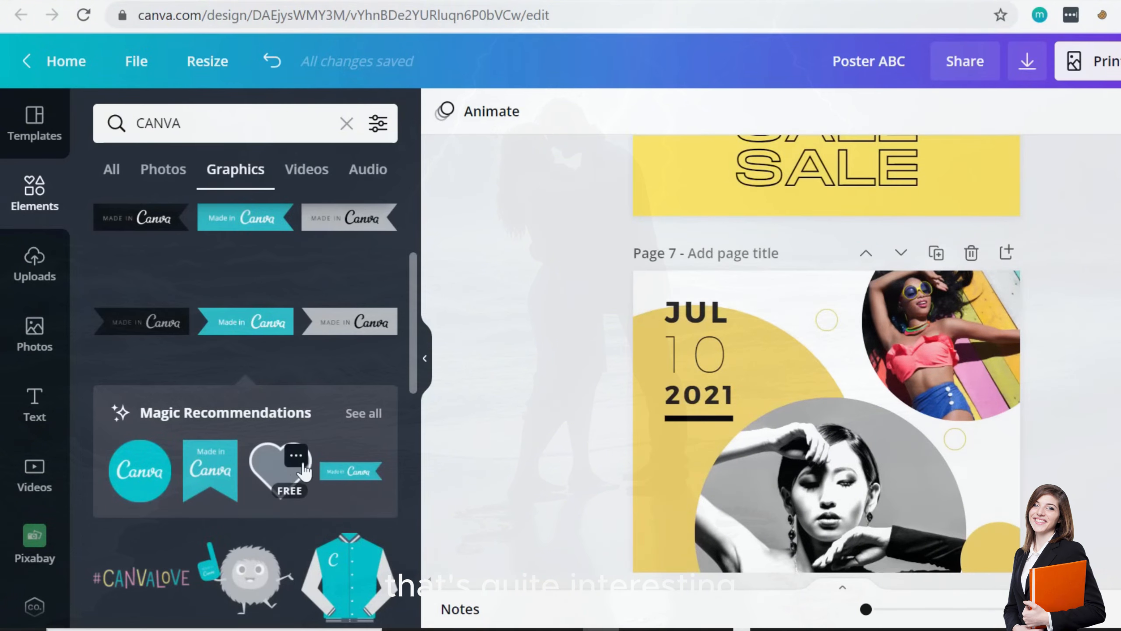
{"action": "left_click", "coordinate": [294, 457]}
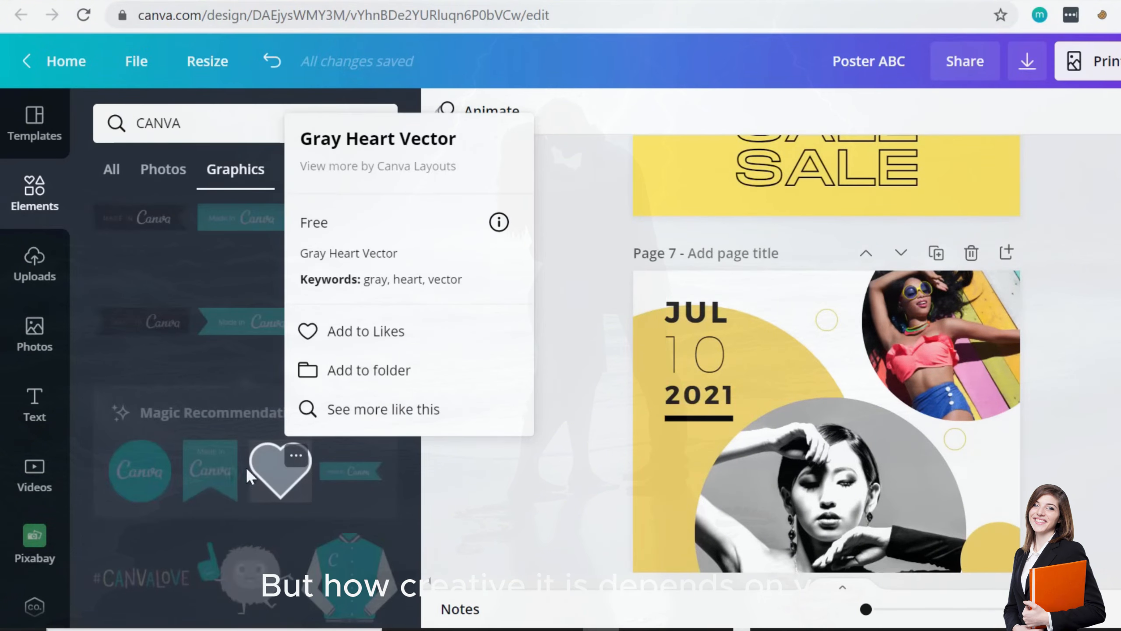
{"action": "left_click", "coordinate": [275, 466]}
{"action": "left_click", "coordinate": [276, 466]}
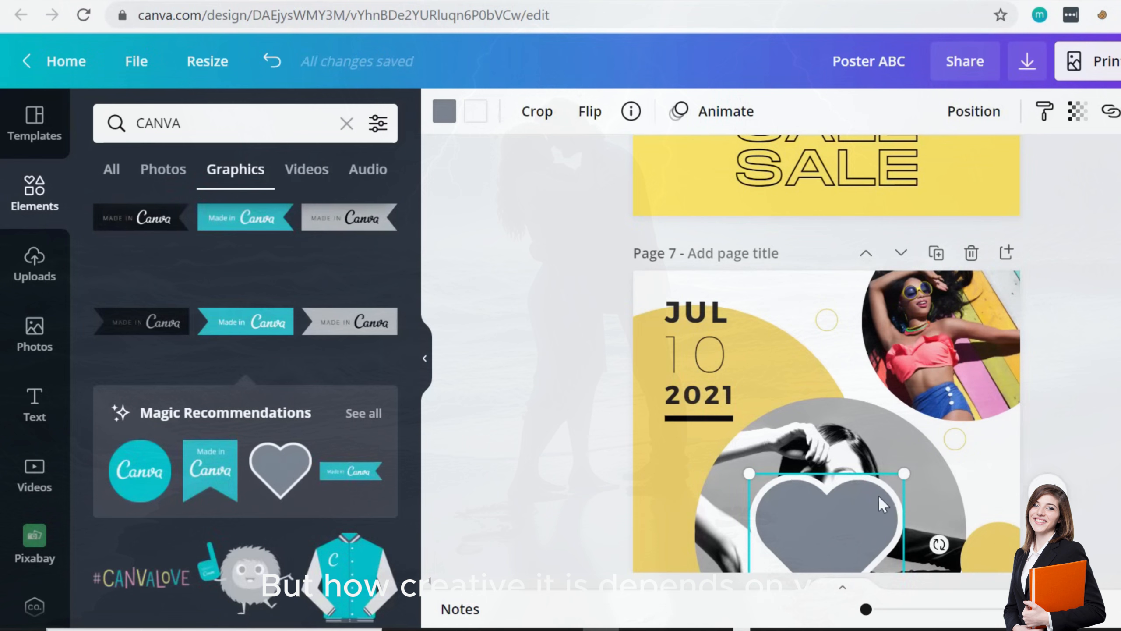
{"action": "left_click_drag", "start_coordinate": [909, 415], "coordinate": [936, 345]}
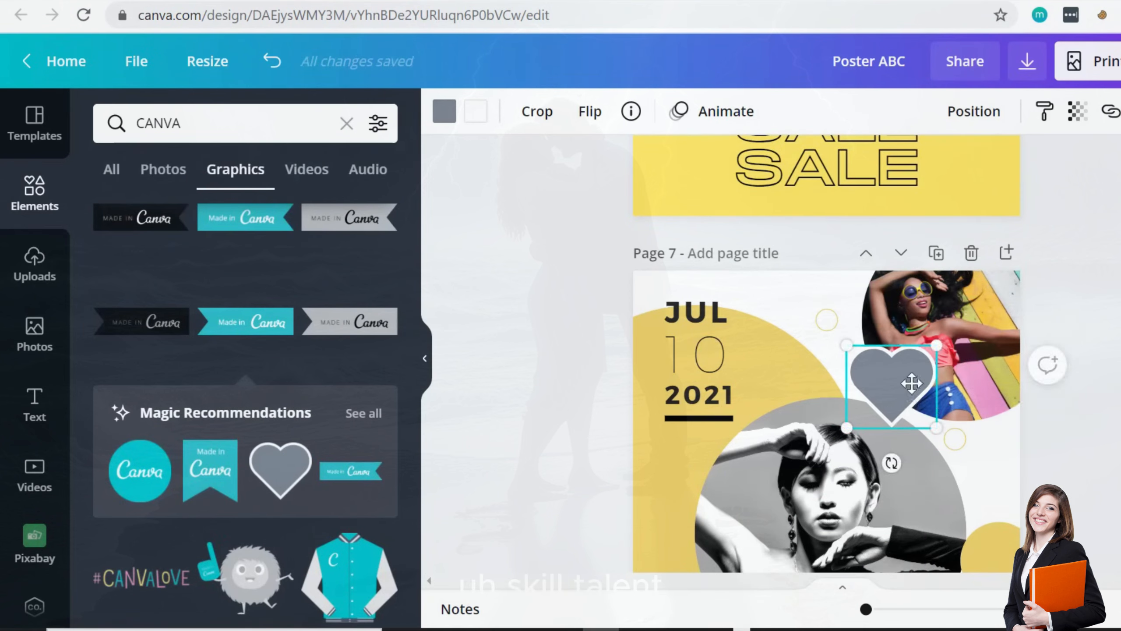
{"action": "left_click_drag", "start_coordinate": [912, 383], "coordinate": [962, 359]}
{"action": "left_click", "coordinate": [1116, 287]}
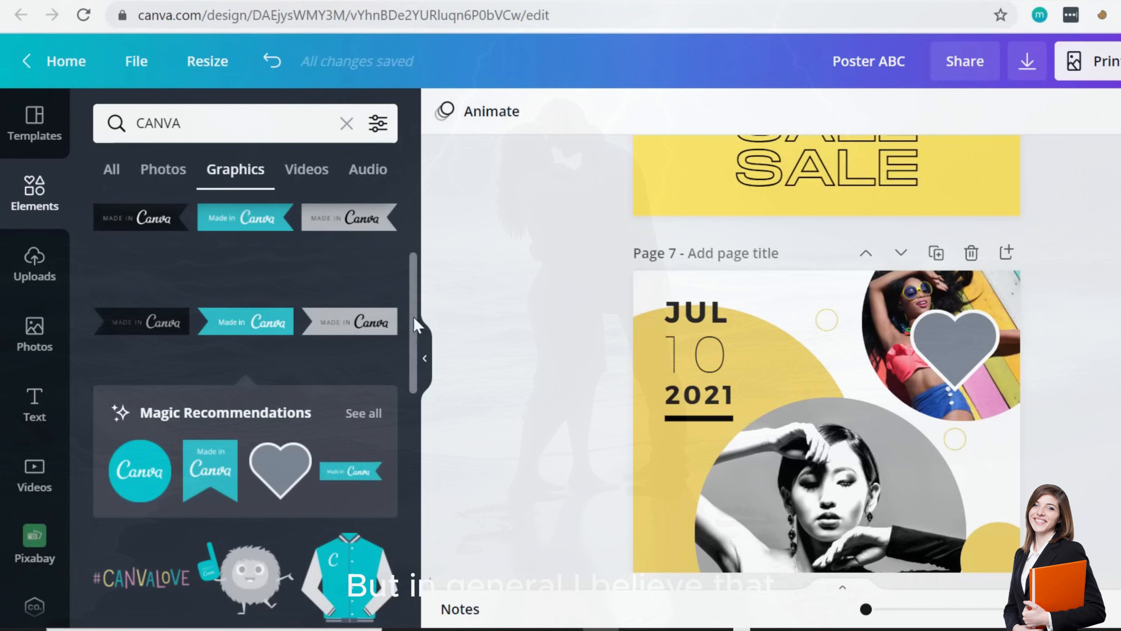
- Filter the fashion photo results by red and browse the matching pictures
{"action": "left_click", "coordinate": [42, 328]}
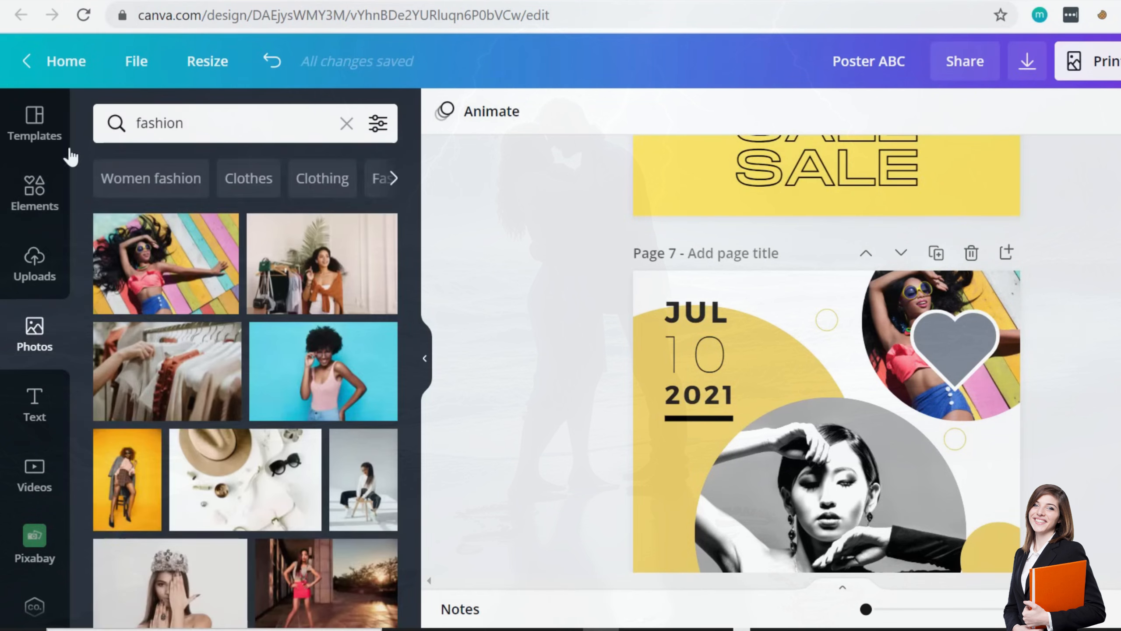
{"action": "scroll", "coordinate": [256, 452], "scroll_direction": "down", "scroll_amount": 5}
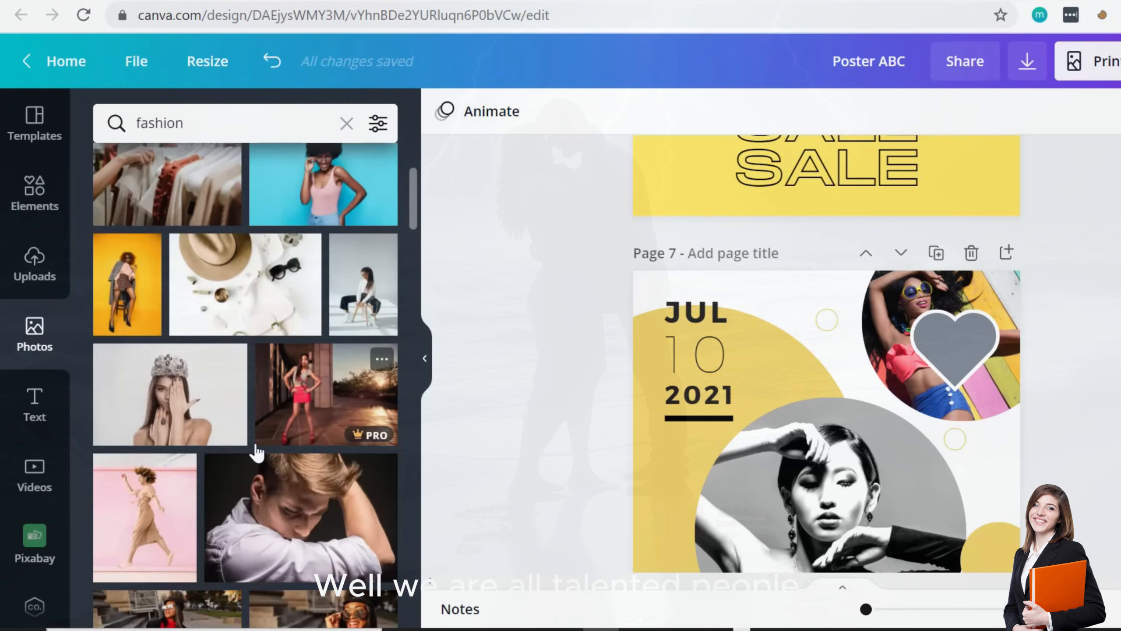
{"action": "scroll", "coordinate": [319, 426], "scroll_direction": "down", "scroll_amount": 5}
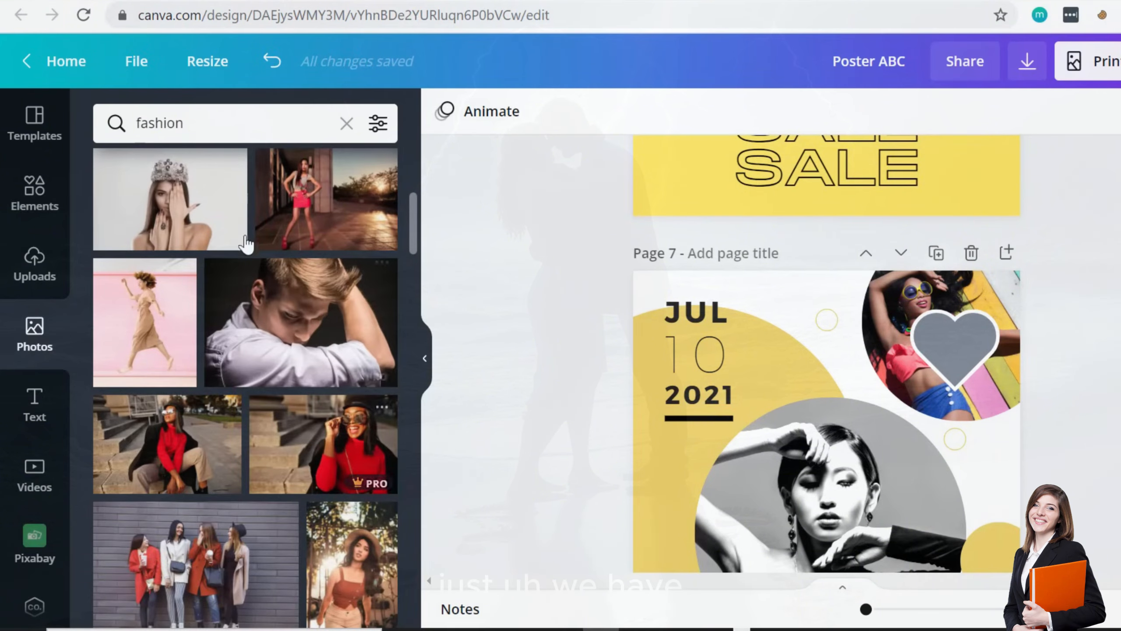
{"action": "left_click", "coordinate": [387, 127]}
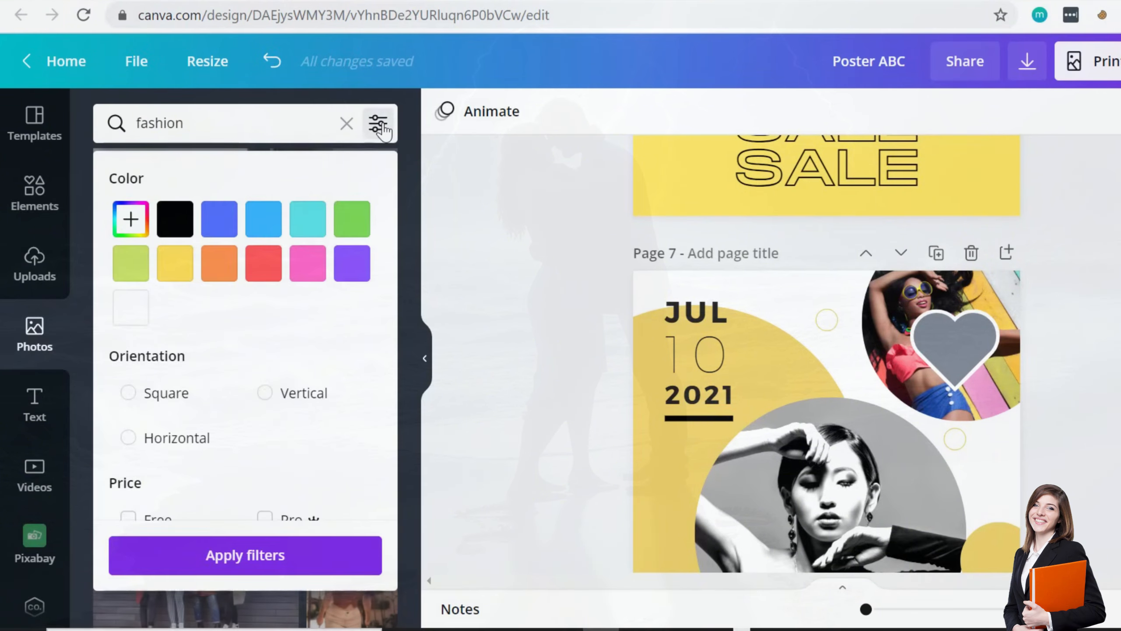
{"action": "left_click", "coordinate": [265, 264]}
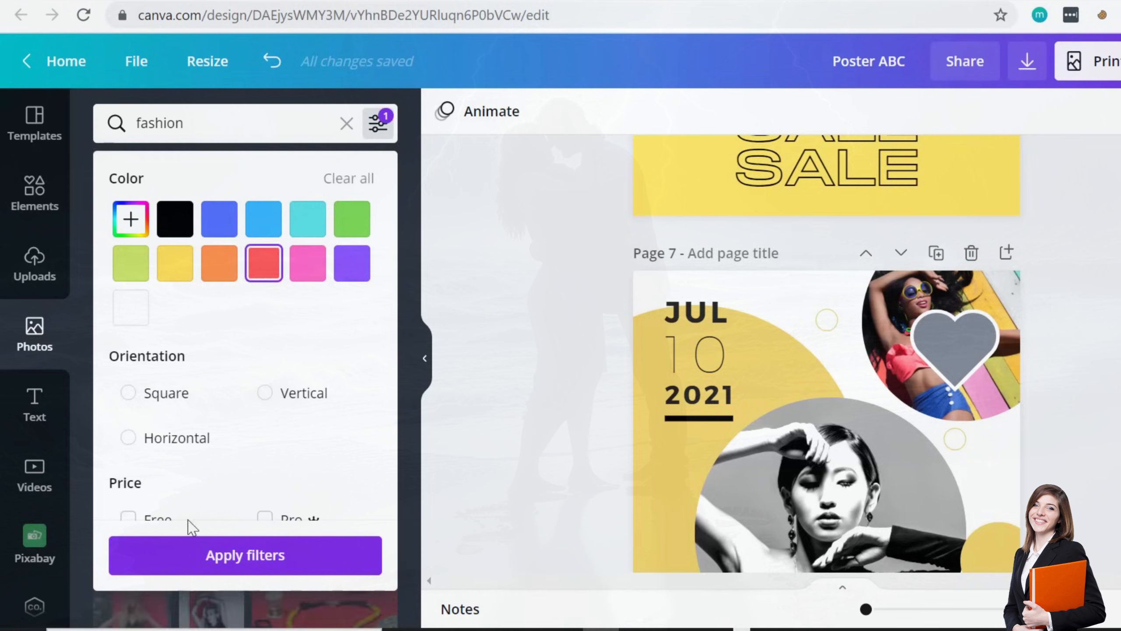
{"action": "left_click", "coordinate": [405, 250]}
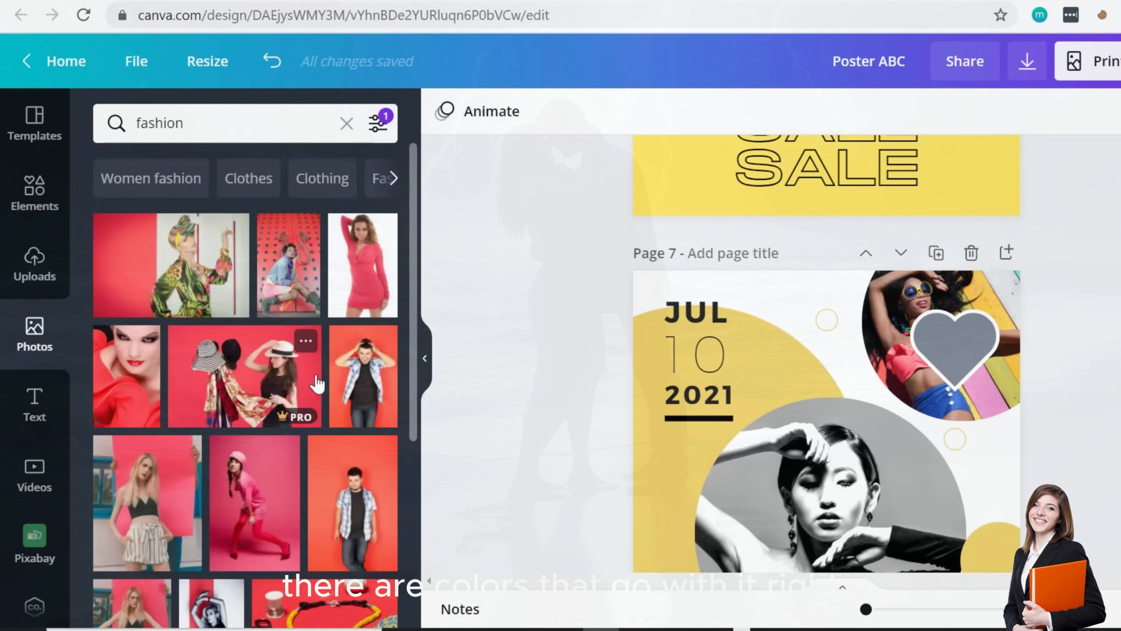
{"action": "scroll", "coordinate": [303, 391], "scroll_direction": "down", "scroll_amount": 4}
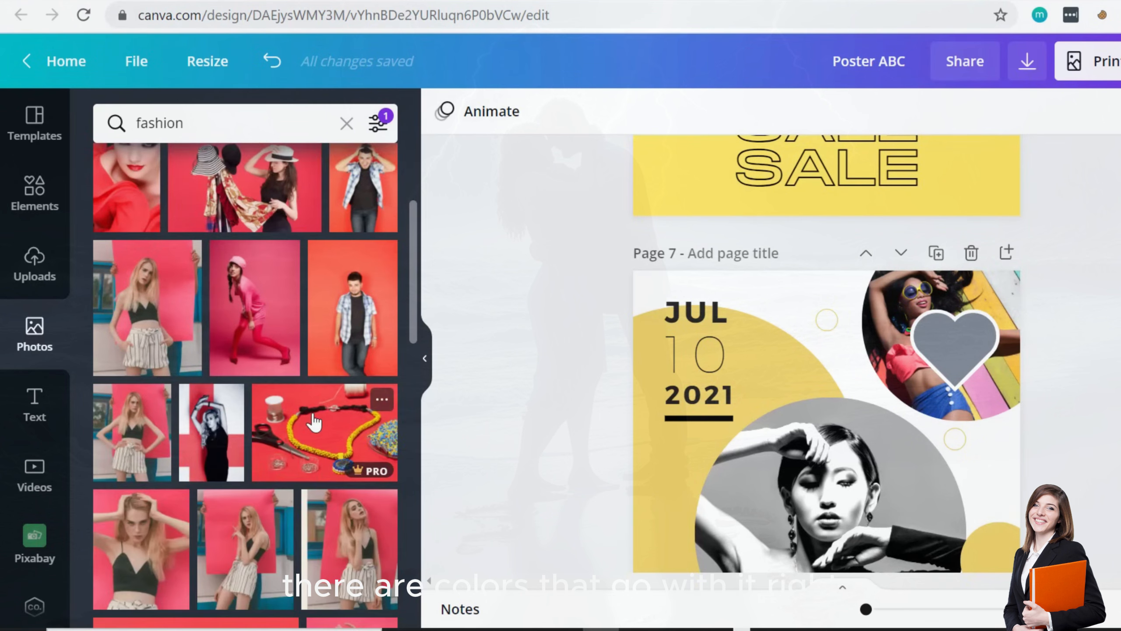
- Blur the upper circular photo on page 7 with a blur value of 53
{"action": "left_click", "coordinate": [923, 278]}
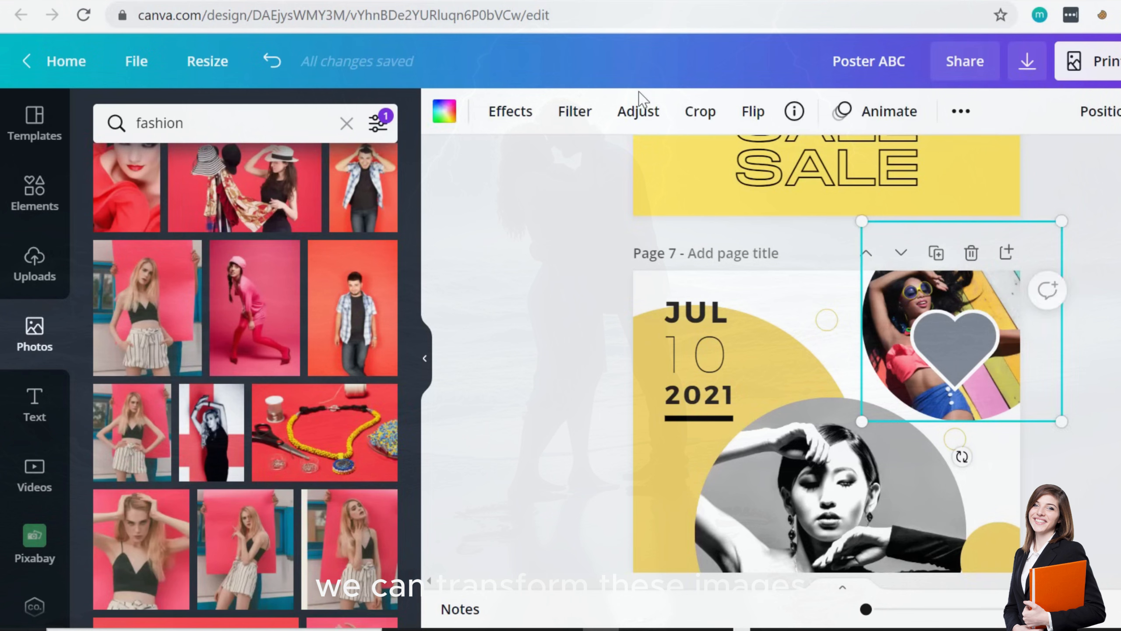
{"action": "left_click", "coordinate": [645, 110]}
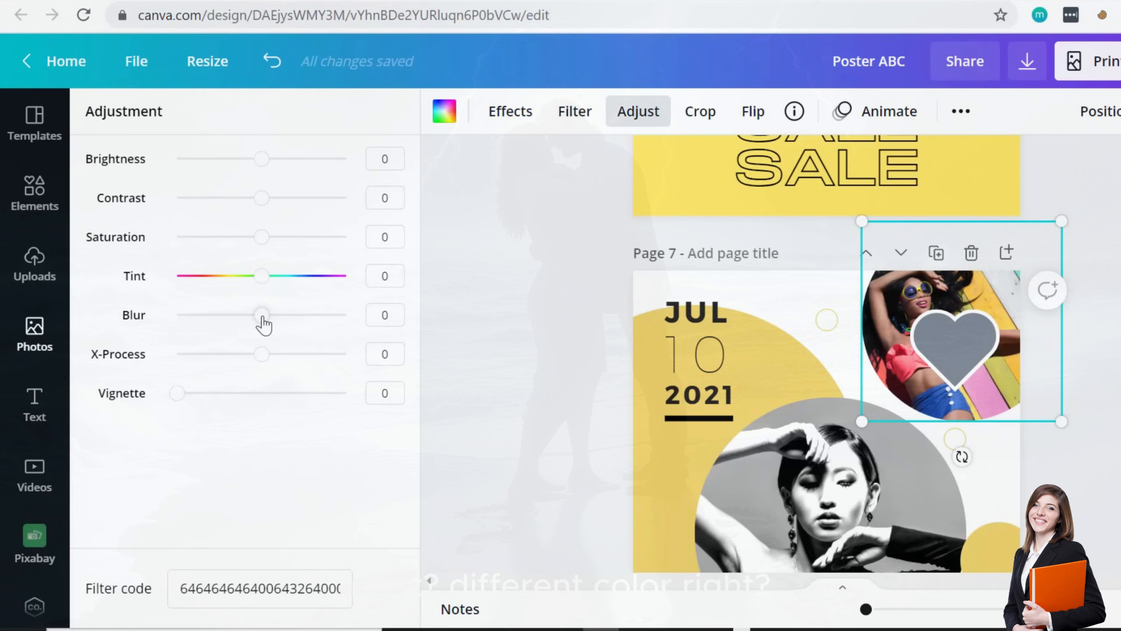
{"action": "left_click_drag", "start_coordinate": [262, 316], "coordinate": [306, 317]}
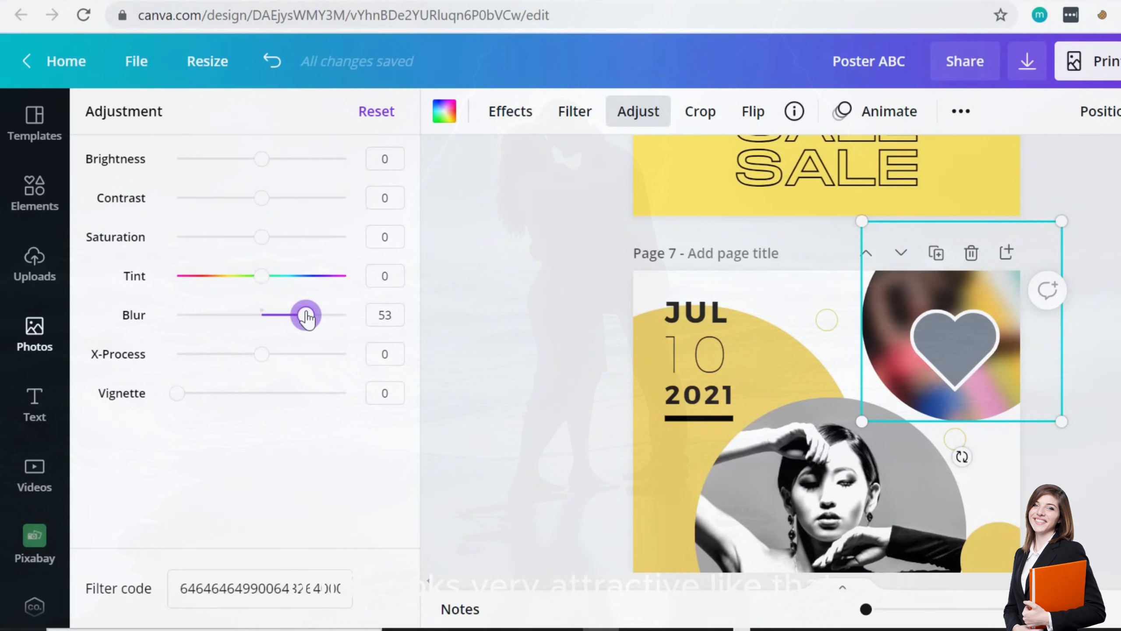
{"action": "left_click", "coordinate": [1102, 328]}
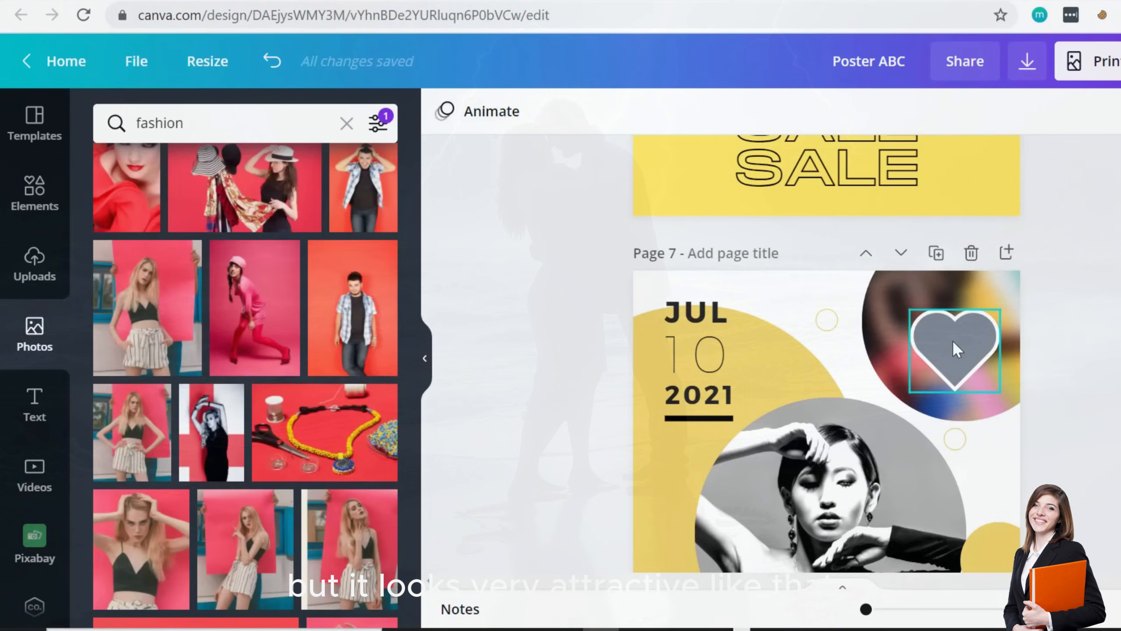
- Move the heart on page 7 slightly up over the circular photo and recolor its gray fill to red
{"action": "left_click_drag", "start_coordinate": [954, 351], "coordinate": [953, 329]}
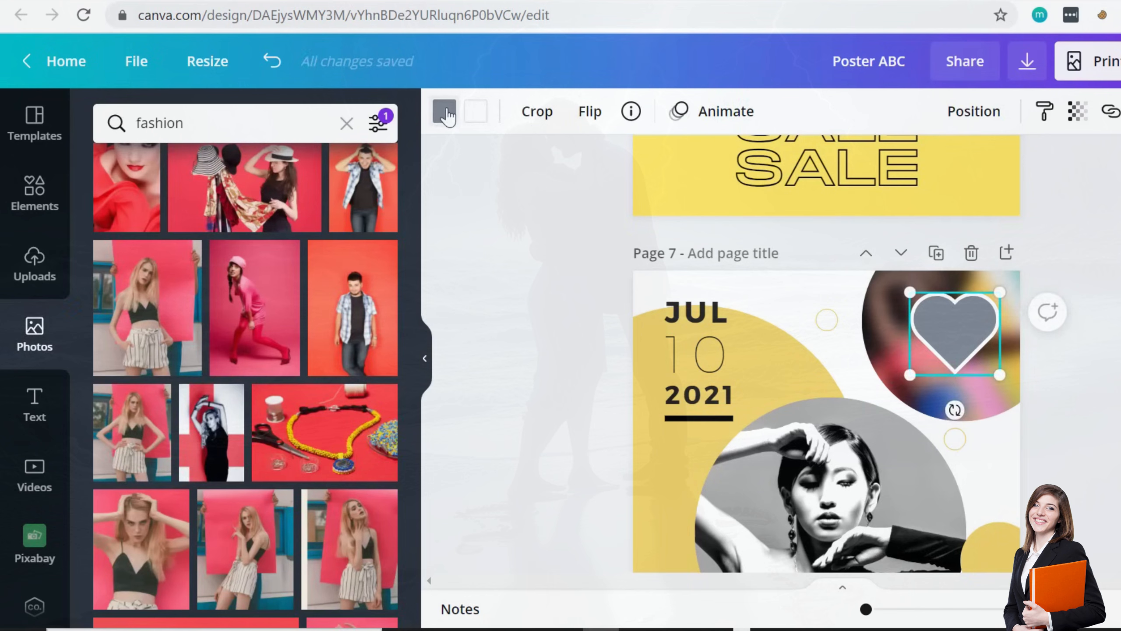
{"action": "left_click", "coordinate": [445, 111]}
{"action": "left_click", "coordinate": [230, 260]}
{"action": "left_click", "coordinate": [309, 270]}
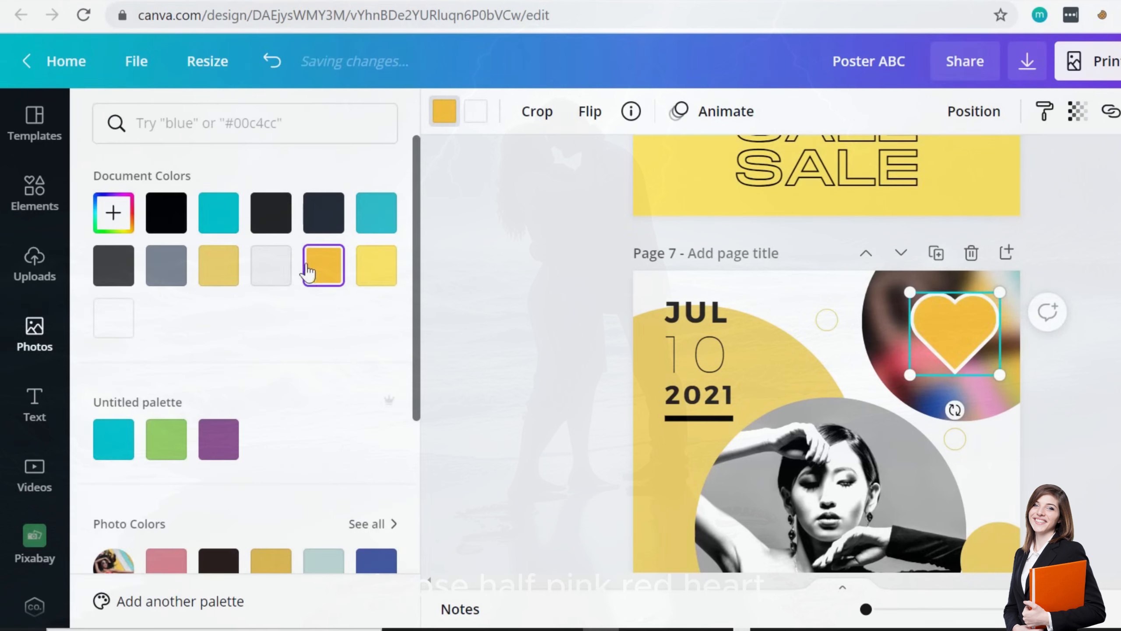
{"action": "left_click", "coordinate": [119, 212]}
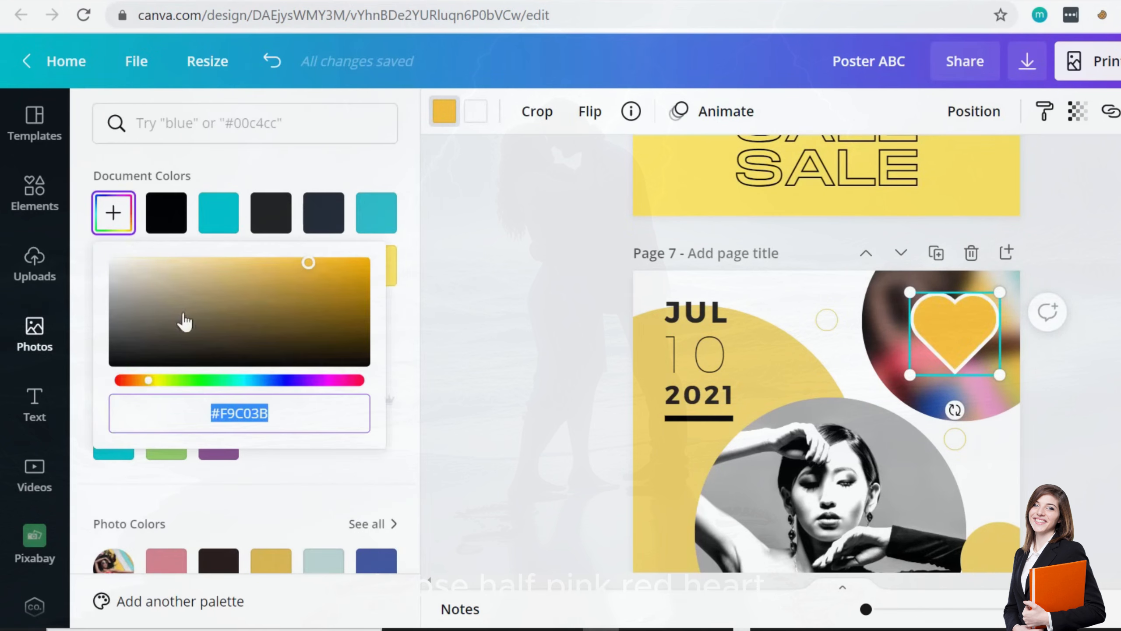
{"action": "left_click", "coordinate": [139, 379]}
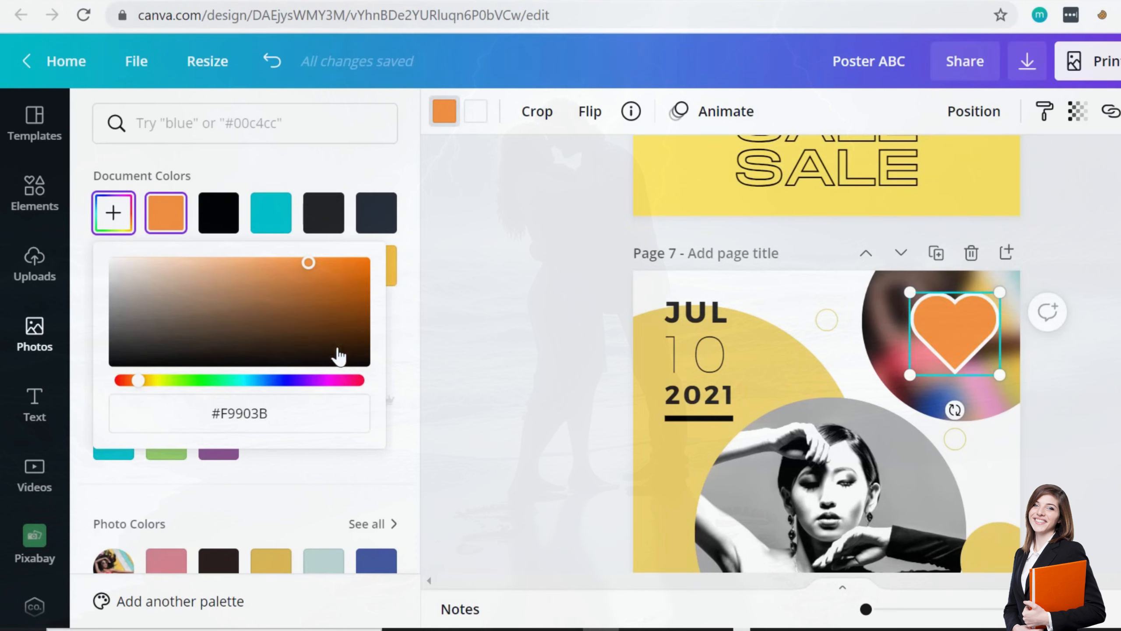
{"action": "left_click", "coordinate": [356, 380]}
{"action": "left_click", "coordinate": [529, 357]}
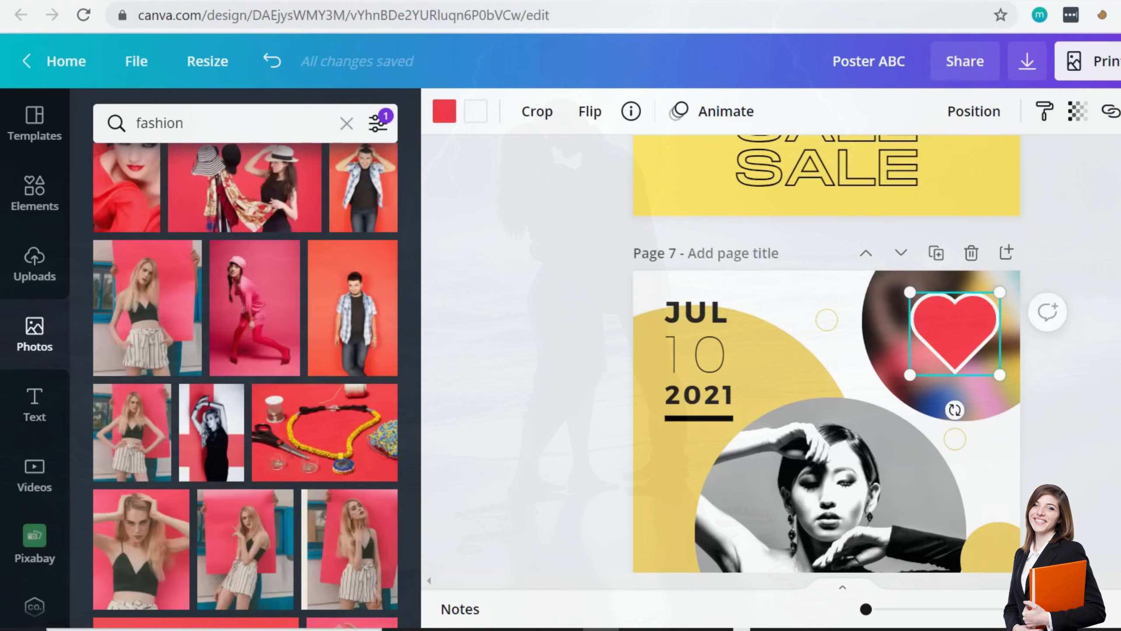
- Duplicate the red heart on page 7, shrink the copy, and place it at the upper-left edge of the blurred circular photo
{"action": "left_click", "coordinate": [970, 335]}
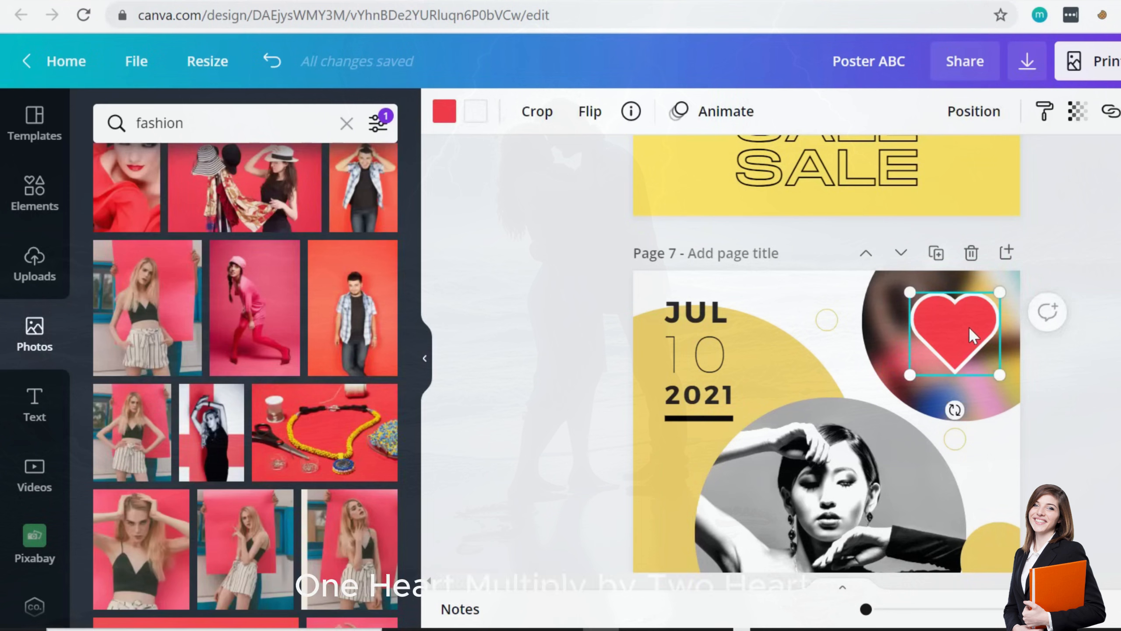
{"action": "key", "text": "ctrl+d"}
{"action": "left_click_drag", "start_coordinate": [968, 326], "coordinate": [923, 350]}
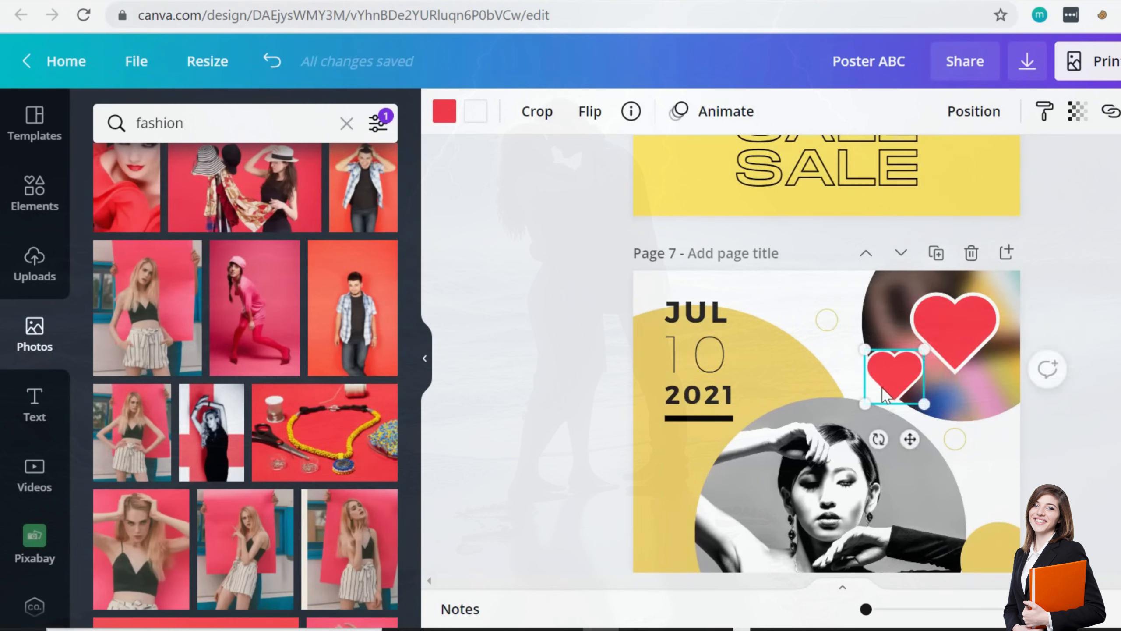
{"action": "left_click_drag", "start_coordinate": [880, 384], "coordinate": [873, 312]}
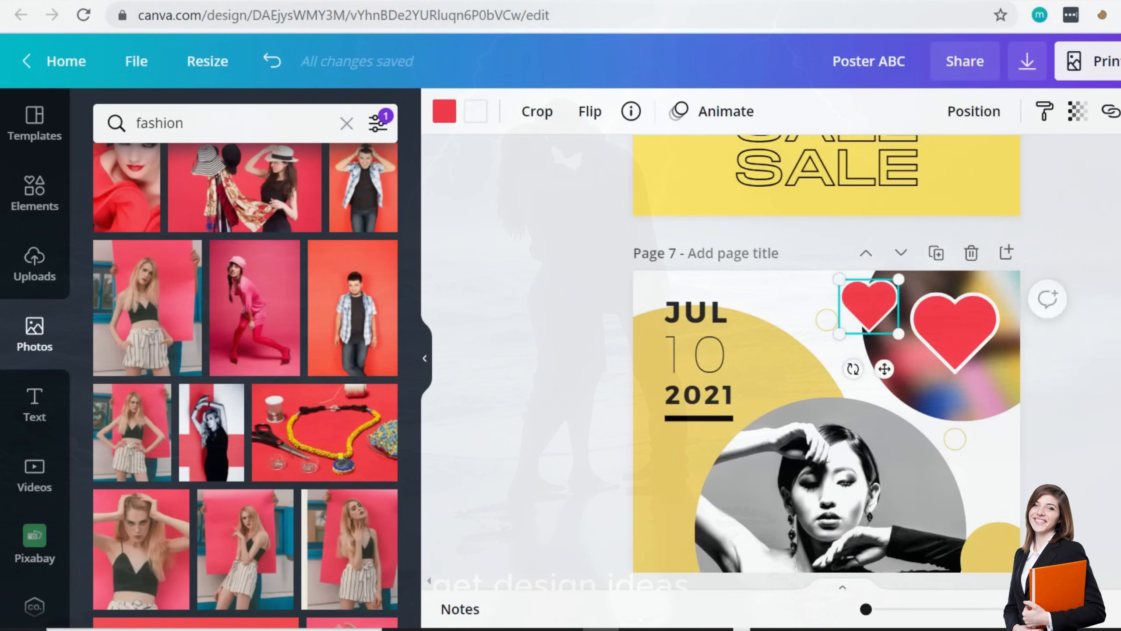
{"action": "left_click", "coordinate": [1099, 335]}
- Examine the large circular portrait photo and the text blocks on page 7
{"action": "scroll", "coordinate": [1099, 336], "scroll_direction": "down", "scroll_amount": 3}
{"action": "scroll", "coordinate": [826, 353], "scroll_direction": "up", "scroll_amount": 2}
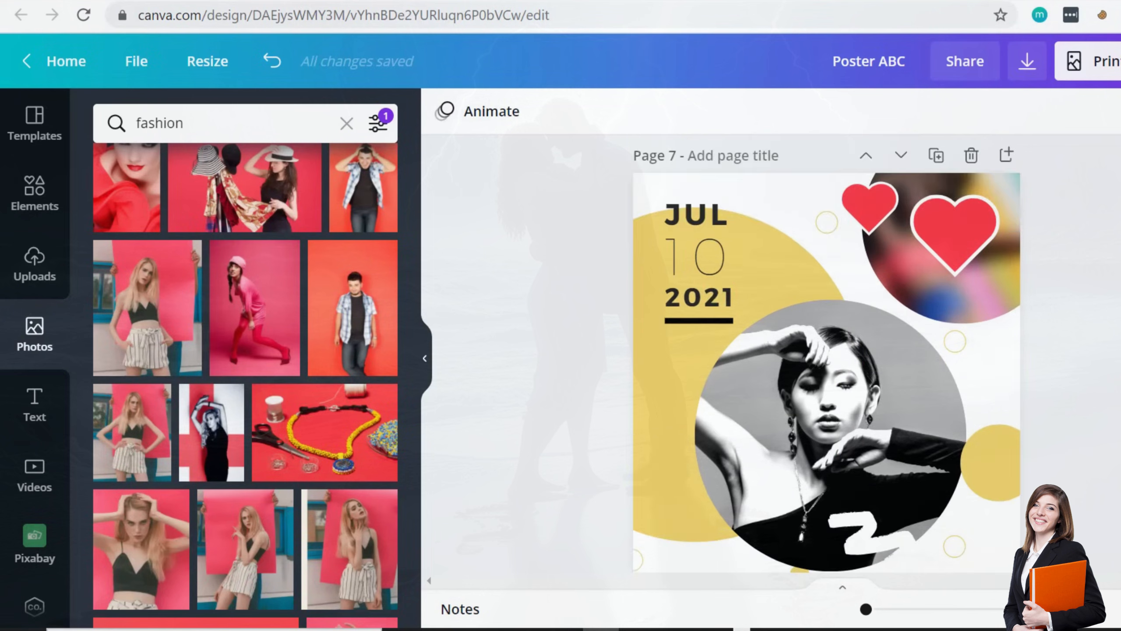
{"action": "left_click", "coordinate": [817, 402]}
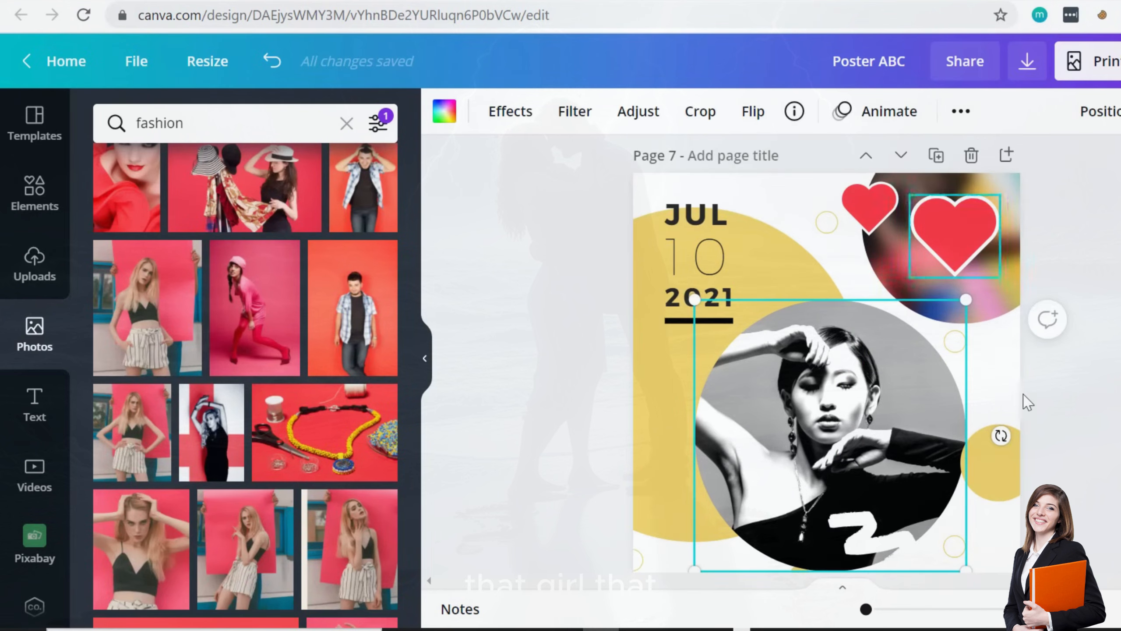
{"action": "left_click", "coordinate": [1074, 356]}
{"action": "scroll", "coordinate": [1073, 353], "scroll_direction": "down", "scroll_amount": 3}
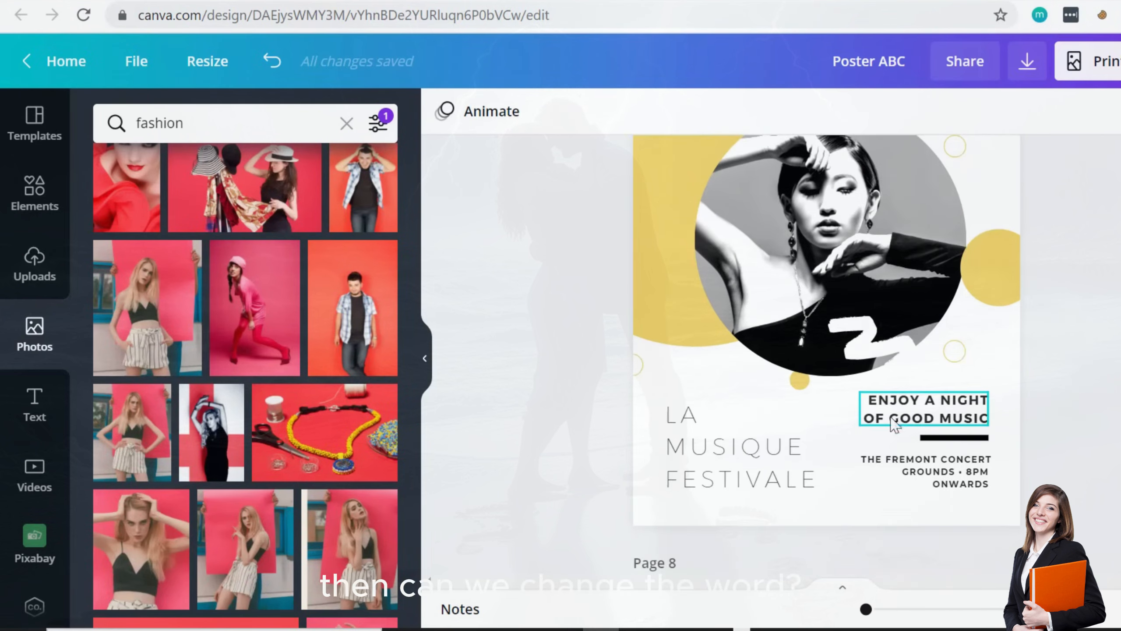
{"action": "double_click", "coordinate": [739, 447]}
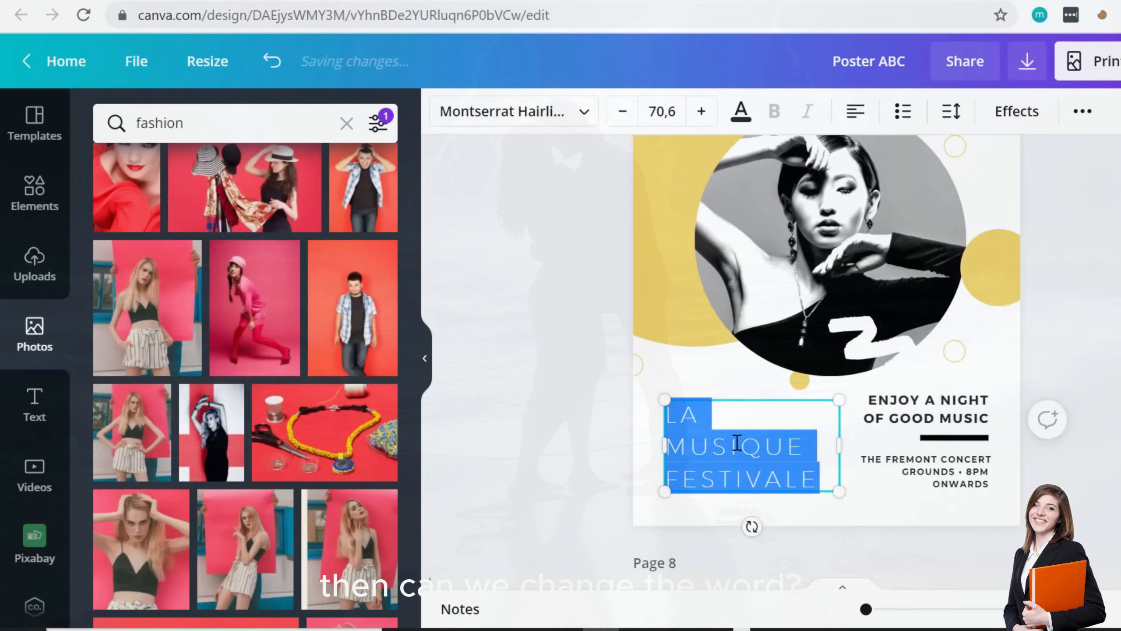
{"action": "left_click", "coordinate": [974, 502]}
{"action": "scroll", "coordinate": [974, 442], "scroll_direction": "up", "scroll_amount": 10}
{"action": "scroll", "coordinate": [974, 442], "scroll_direction": "down", "scroll_amount": 5}
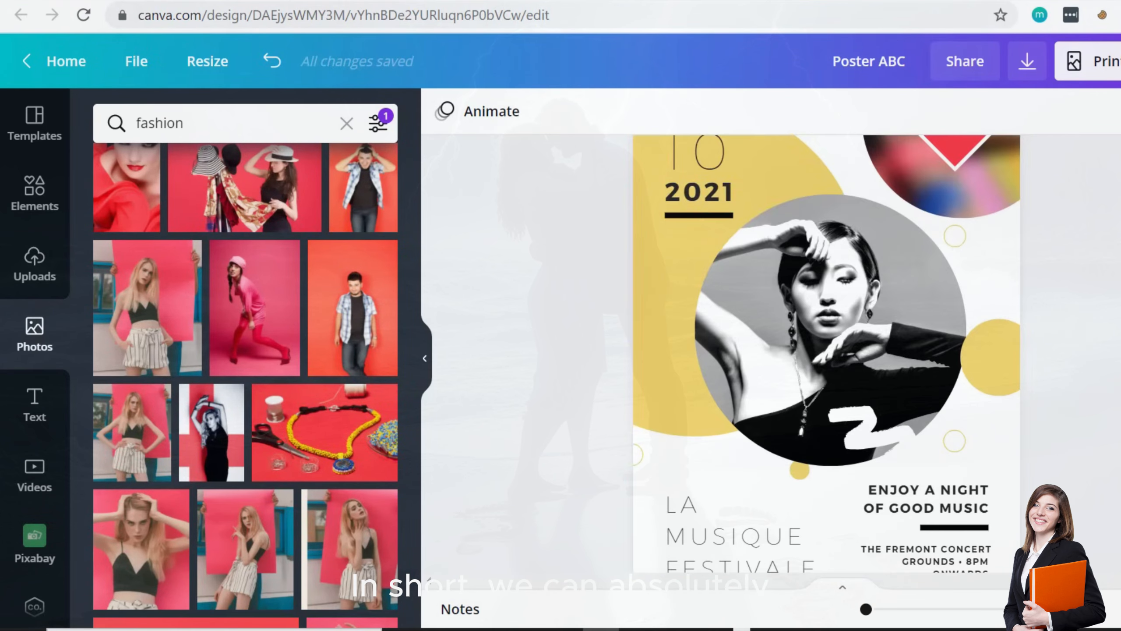
- Review the "think make do" poster designs on pages 8 and 9
{"action": "scroll", "coordinate": [827, 353], "scroll_direction": "down", "scroll_amount": 10}
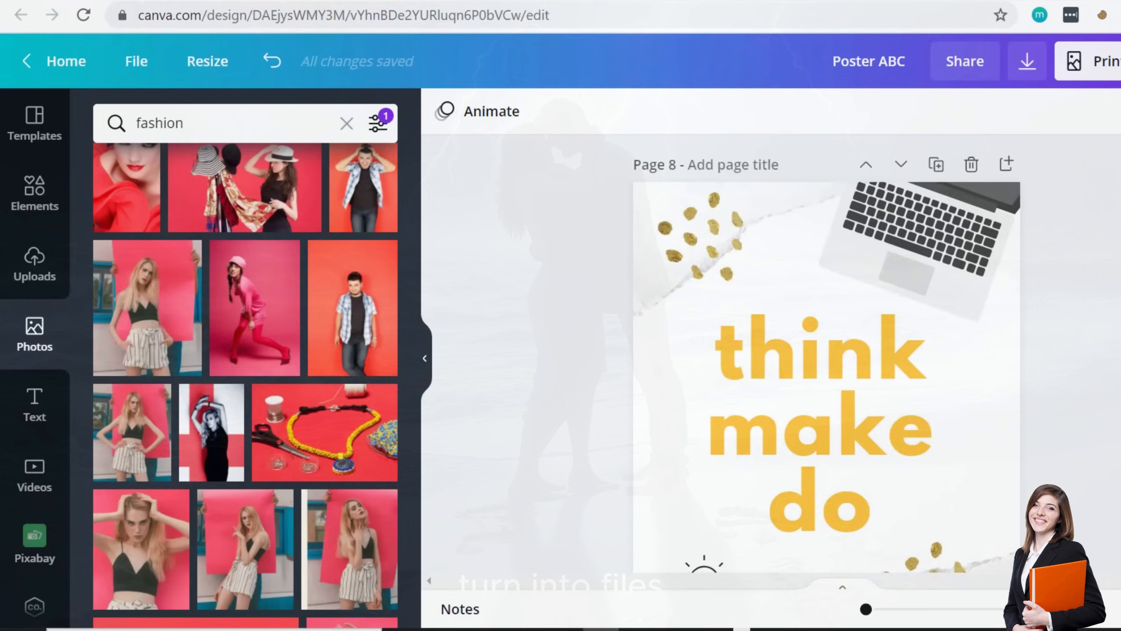
{"action": "scroll", "coordinate": [827, 354], "scroll_direction": "up", "scroll_amount": 5}
{"action": "scroll", "coordinate": [827, 353], "scroll_direction": "down", "scroll_amount": 10}
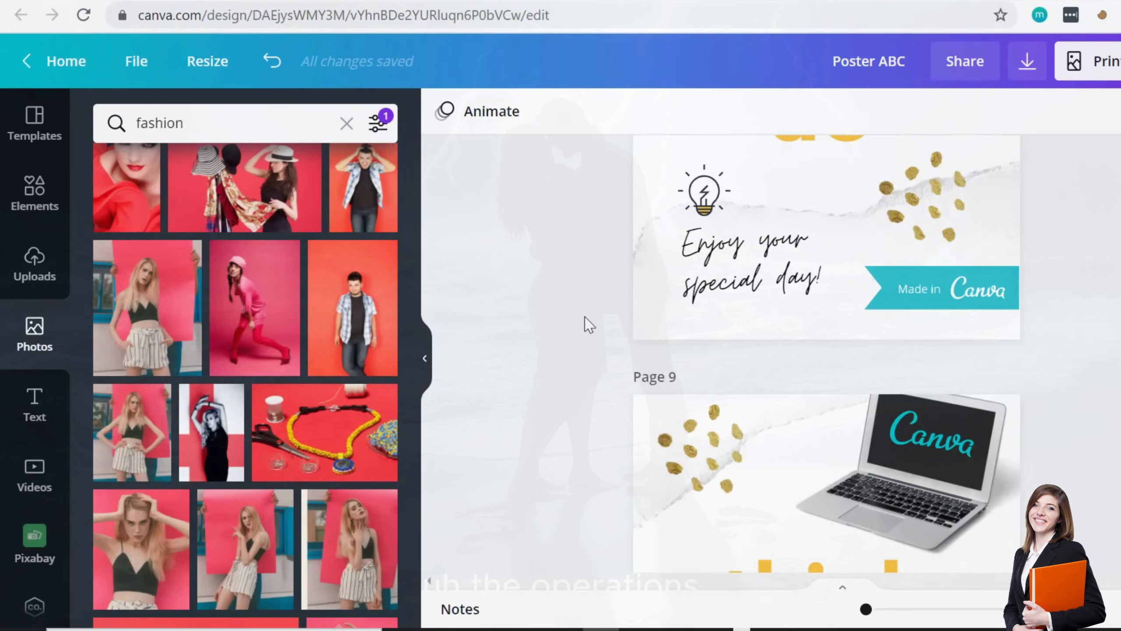
{"action": "scroll", "coordinate": [590, 326], "scroll_direction": "down", "scroll_amount": 10}
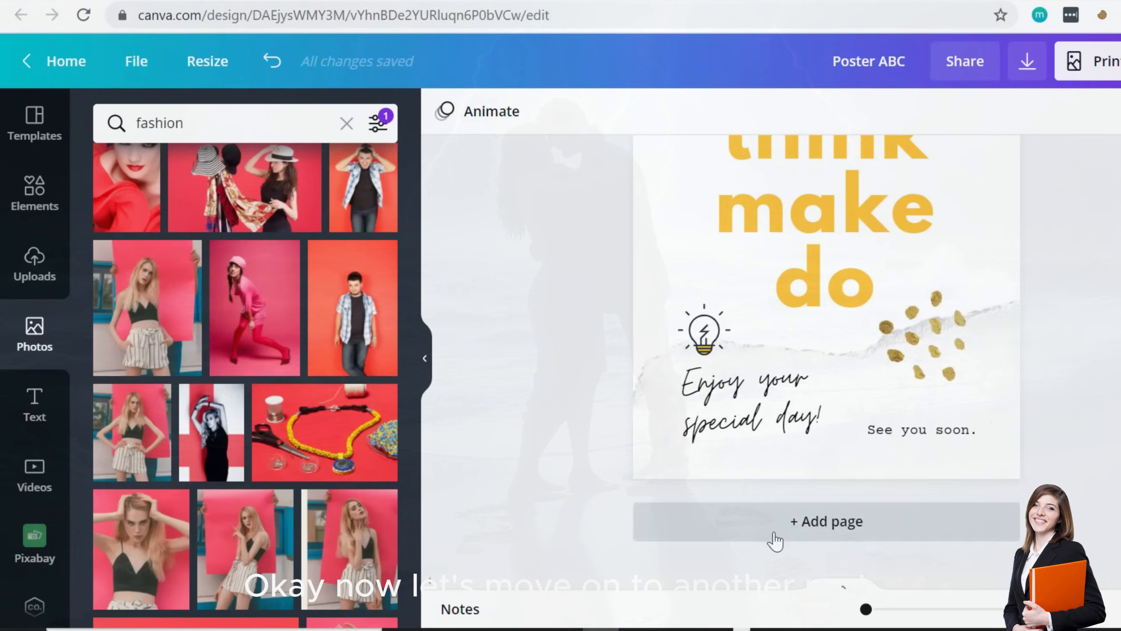
{"action": "scroll", "coordinate": [1091, 305], "scroll_direction": "up", "scroll_amount": 2}
{"action": "scroll", "coordinate": [1091, 305], "scroll_direction": "down", "scroll_amount": 2}
{"action": "scroll", "coordinate": [1090, 305], "scroll_direction": "up", "scroll_amount": 4}
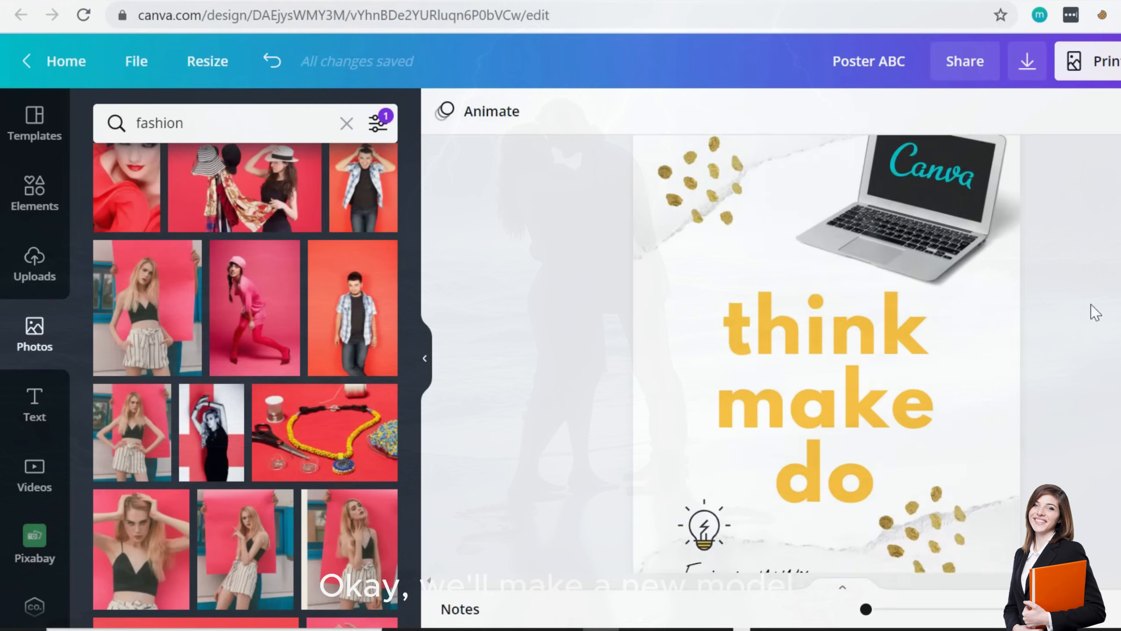
{"action": "scroll", "coordinate": [1092, 310], "scroll_direction": "down", "scroll_amount": 4}
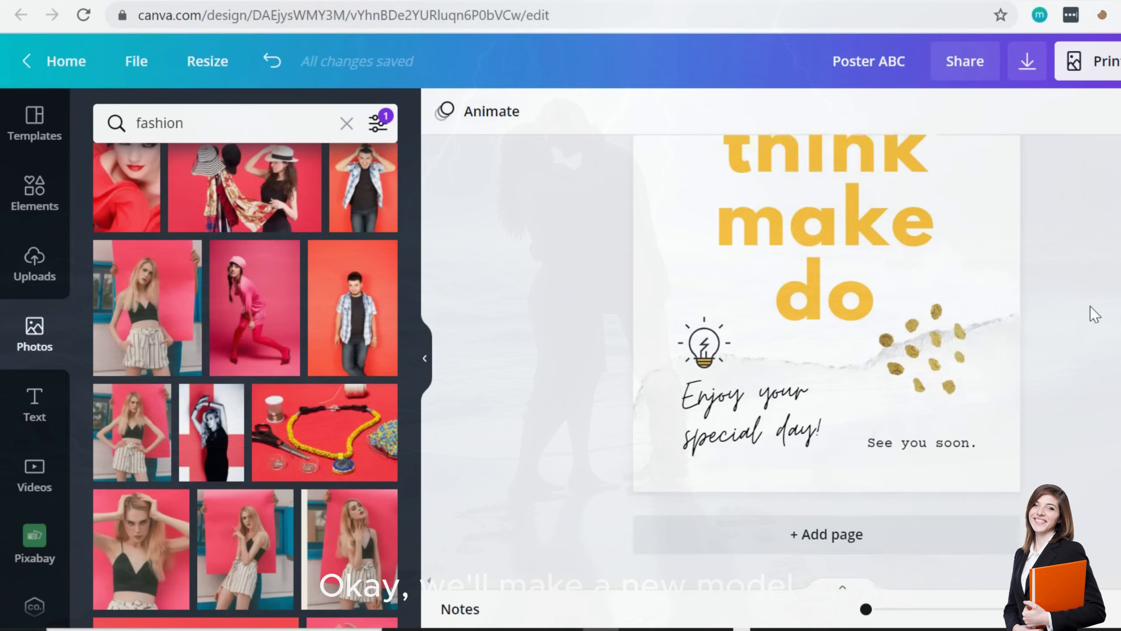
- Add a new page after page 9 and apply the "Learn How to Write a Great Story" School Poster template to it
{"action": "left_click", "coordinate": [683, 528]}
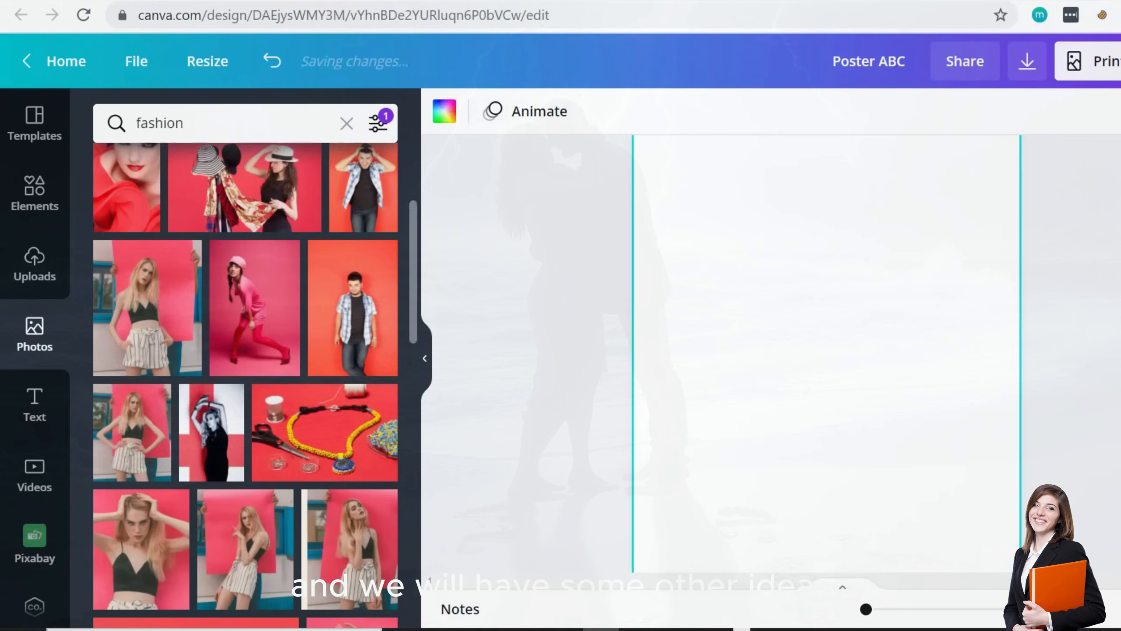
{"action": "left_click", "coordinate": [42, 148]}
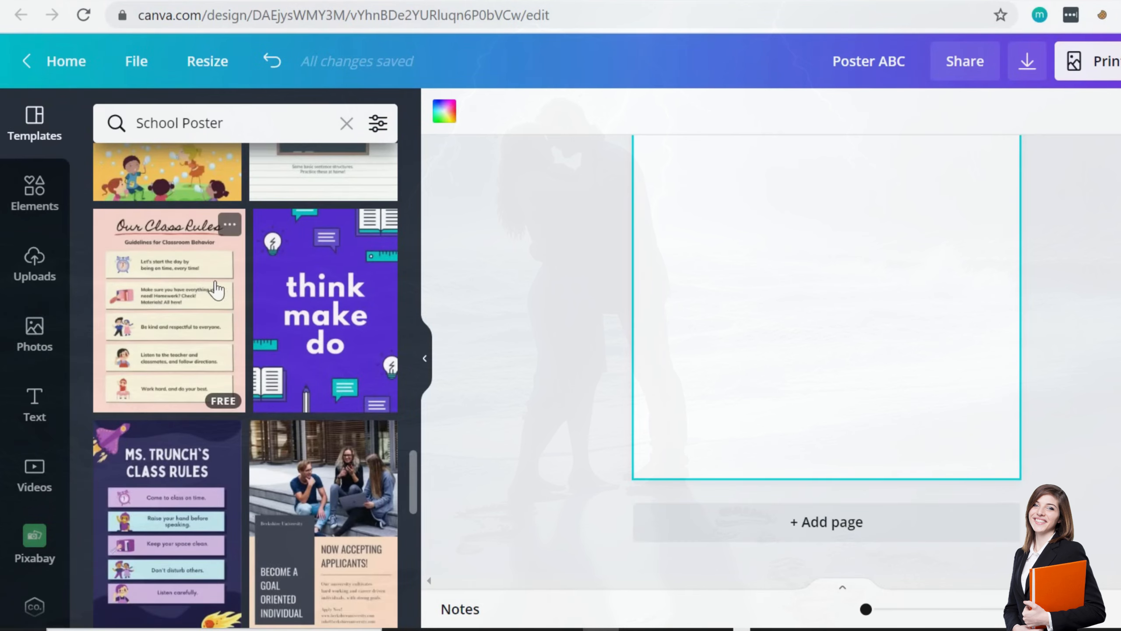
{"action": "scroll", "coordinate": [267, 287], "scroll_direction": "down", "scroll_amount": 6}
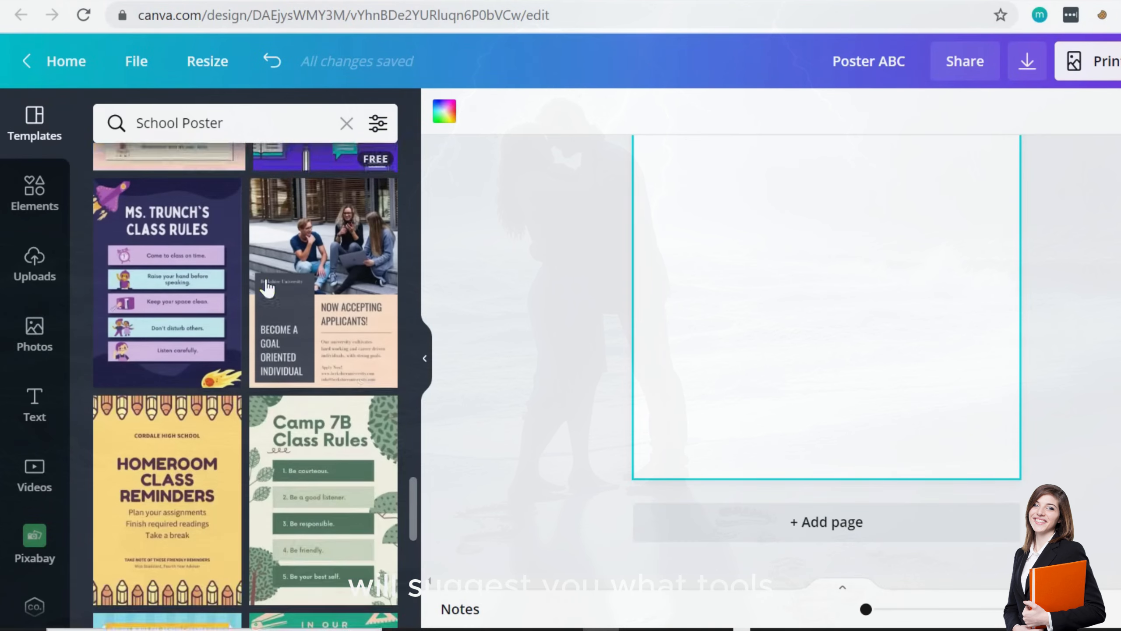
{"action": "scroll", "coordinate": [268, 277], "scroll_direction": "down", "scroll_amount": 4}
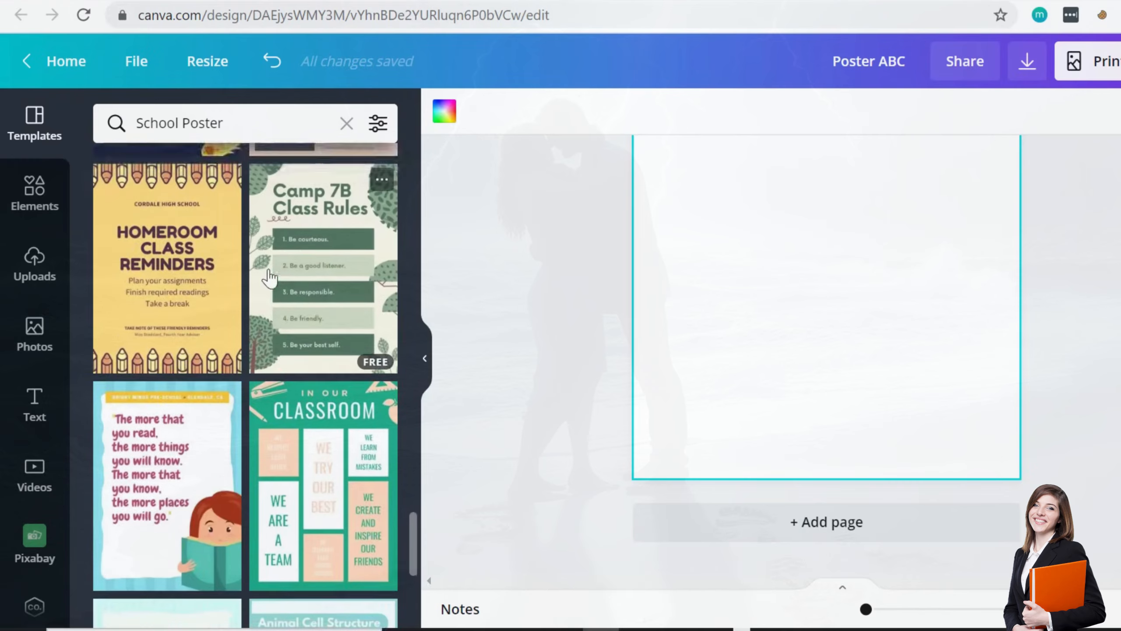
{"action": "scroll", "coordinate": [270, 277], "scroll_direction": "up", "scroll_amount": 10}
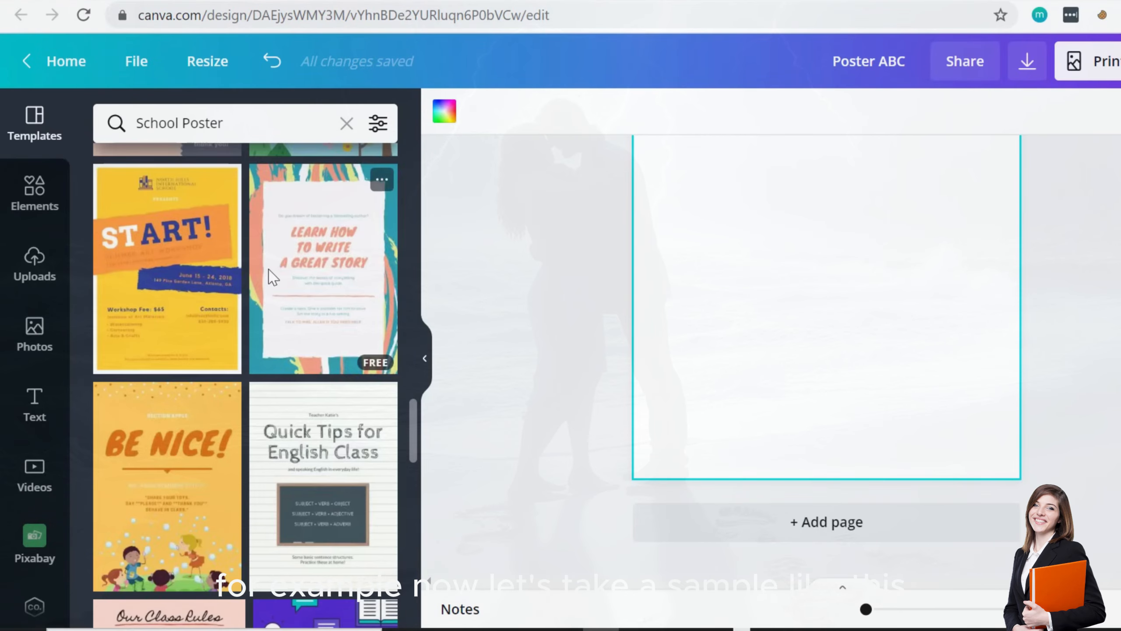
{"action": "left_click", "coordinate": [358, 329]}
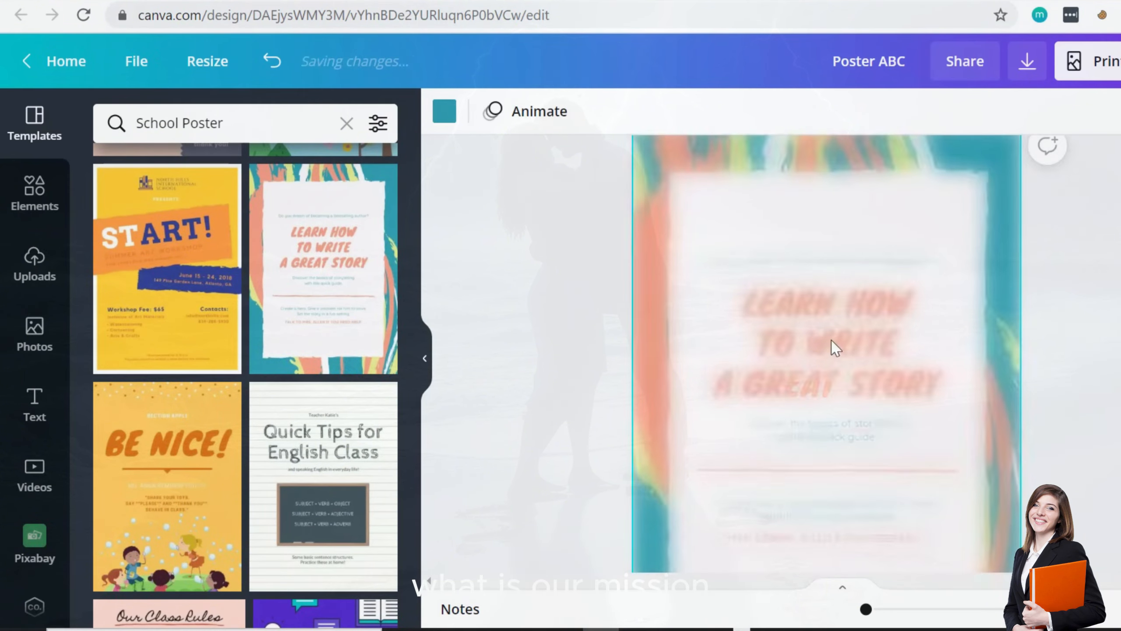
- Delete the title, the smaller text group, and the orange divider line from the new page, keeping only the painted border and white background
{"action": "left_click", "coordinate": [832, 345]}
{"action": "key", "text": "Delete"}
{"action": "left_click", "coordinate": [786, 435]}
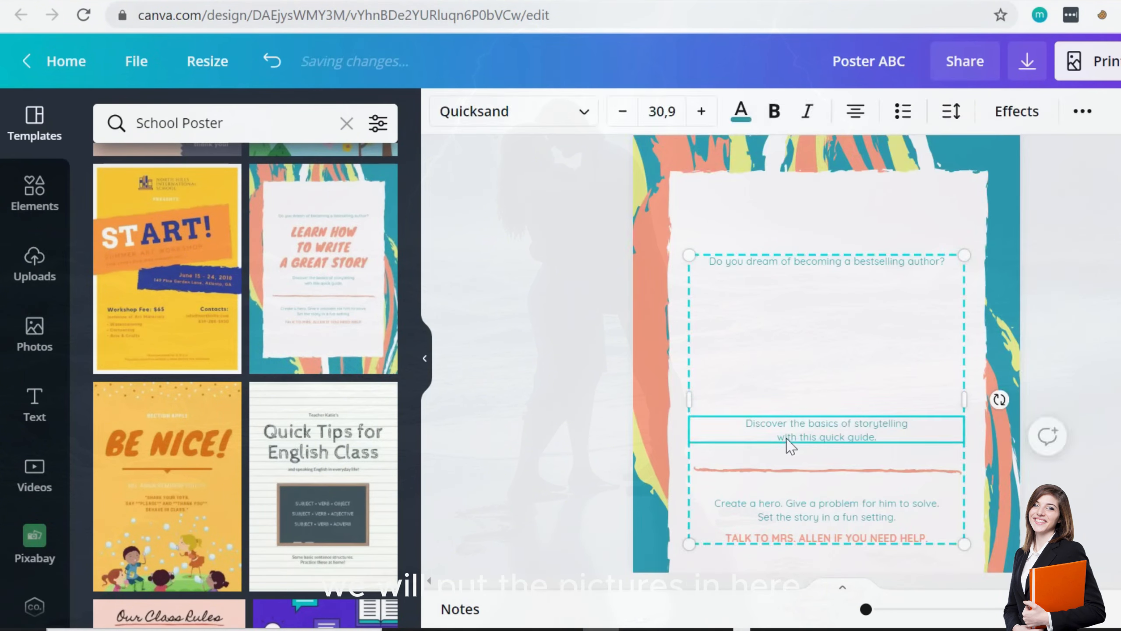
{"action": "key", "text": "Delete"}
{"action": "key", "text": "Delete"}
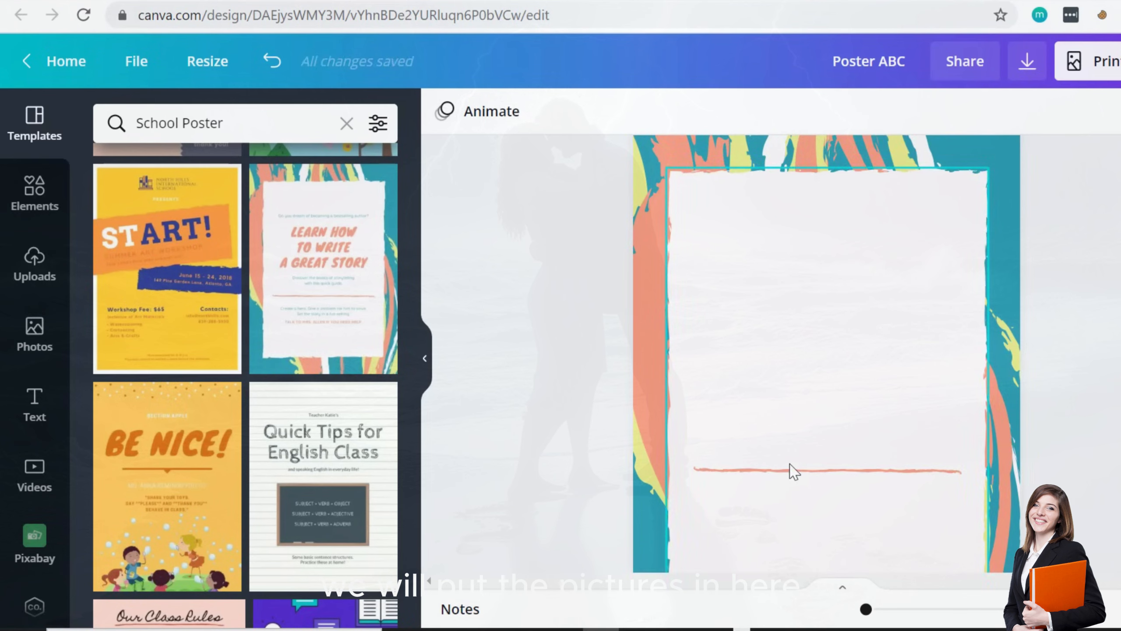
{"action": "left_click", "coordinate": [794, 471]}
{"action": "key", "text": "Delete"}
{"action": "scroll", "coordinate": [1081, 333], "scroll_direction": "down", "scroll_amount": 3}
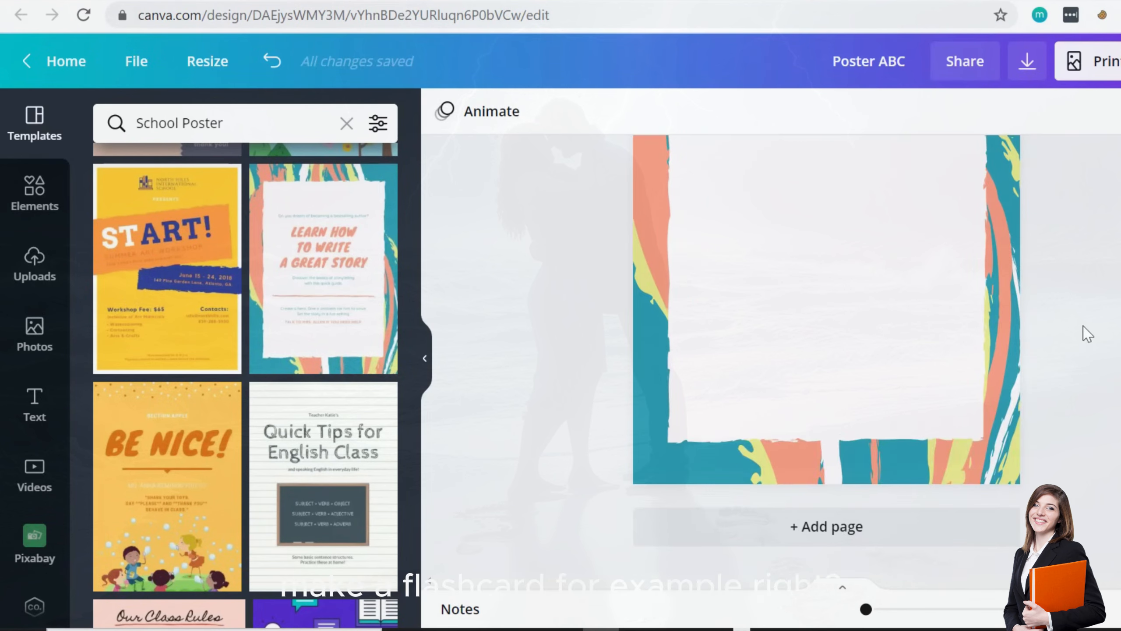
{"action": "scroll", "coordinate": [1086, 334], "scroll_direction": "up", "scroll_amount": 3}
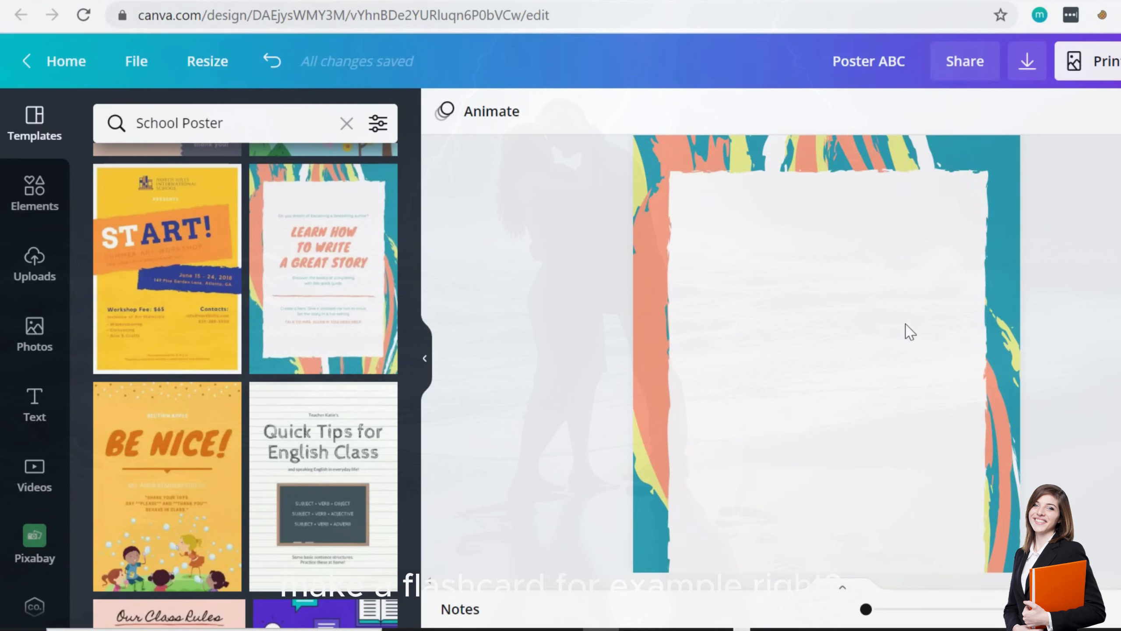
- Add the circle frame from the elements to the new page and position it horizontally centered in the upper white area
{"action": "left_click", "coordinate": [43, 345]}
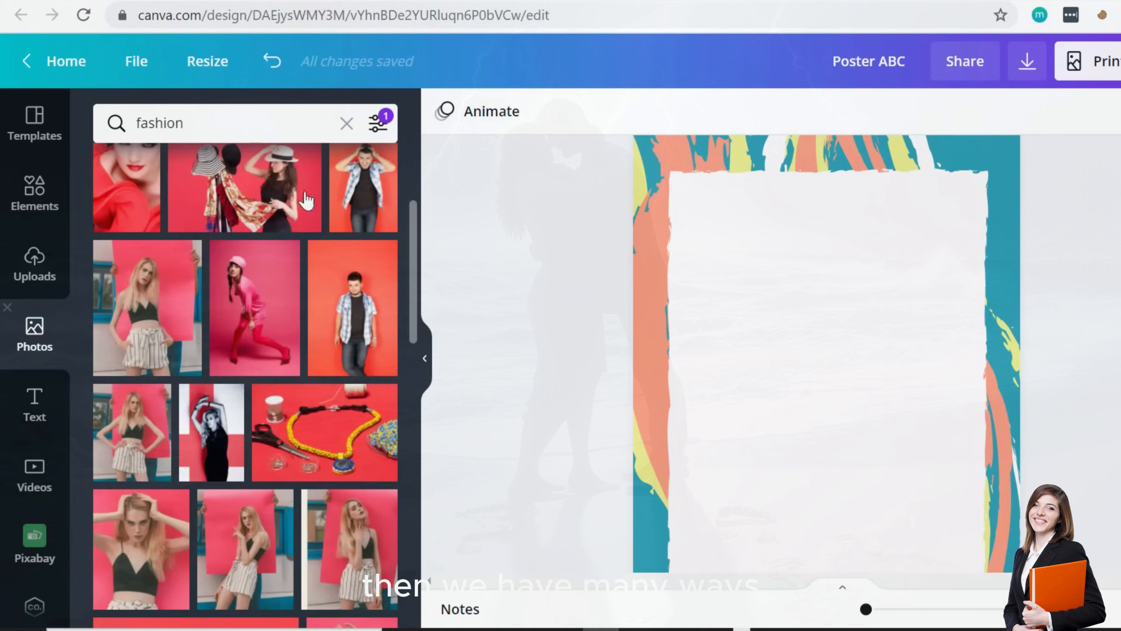
{"action": "left_click", "coordinate": [347, 123]}
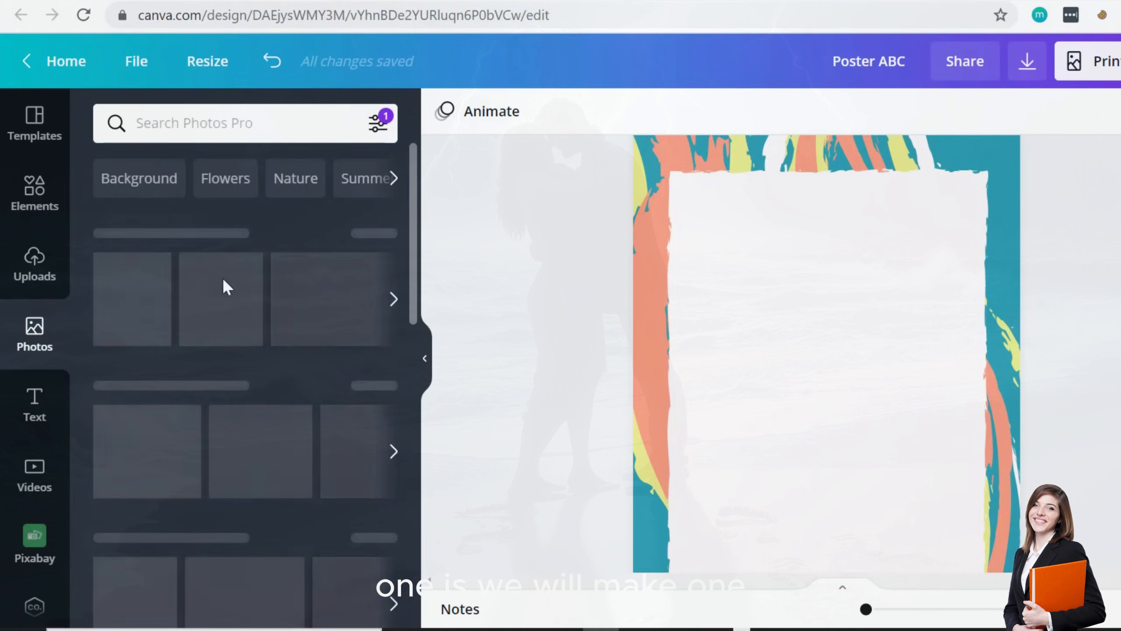
{"action": "left_click", "coordinate": [35, 194]}
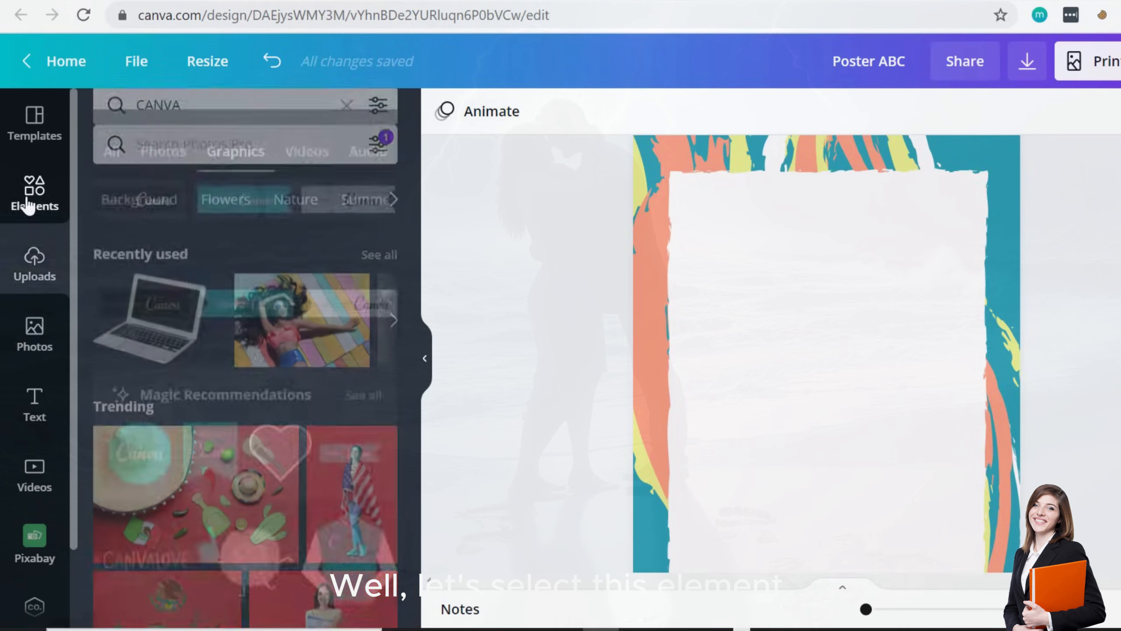
{"action": "scroll", "coordinate": [261, 347], "scroll_direction": "down", "scroll_amount": 4}
{"action": "scroll", "coordinate": [229, 349], "scroll_direction": "up", "scroll_amount": 2}
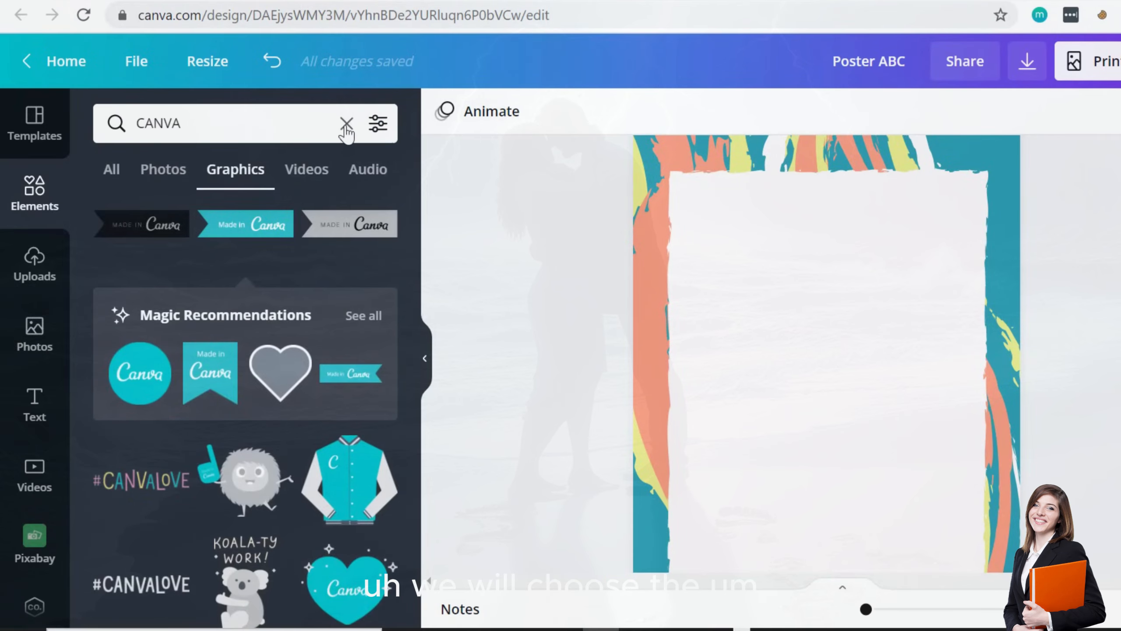
{"action": "left_click", "coordinate": [347, 123]}
{"action": "scroll", "coordinate": [259, 340], "scroll_direction": "down", "scroll_amount": 6}
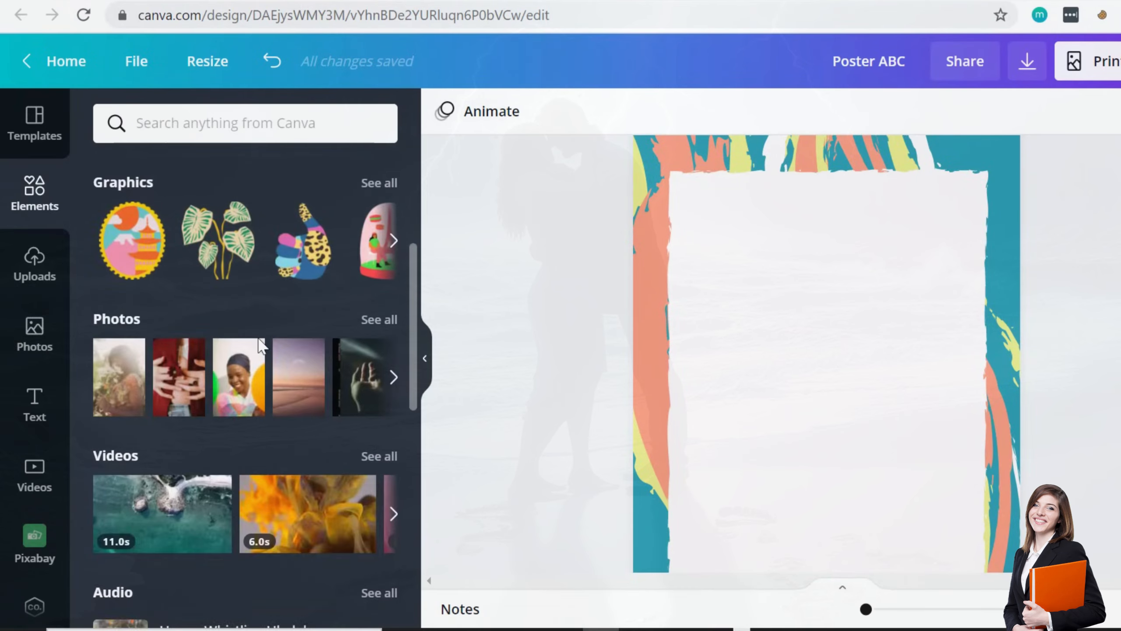
{"action": "scroll", "coordinate": [258, 340], "scroll_direction": "down", "scroll_amount": 10}
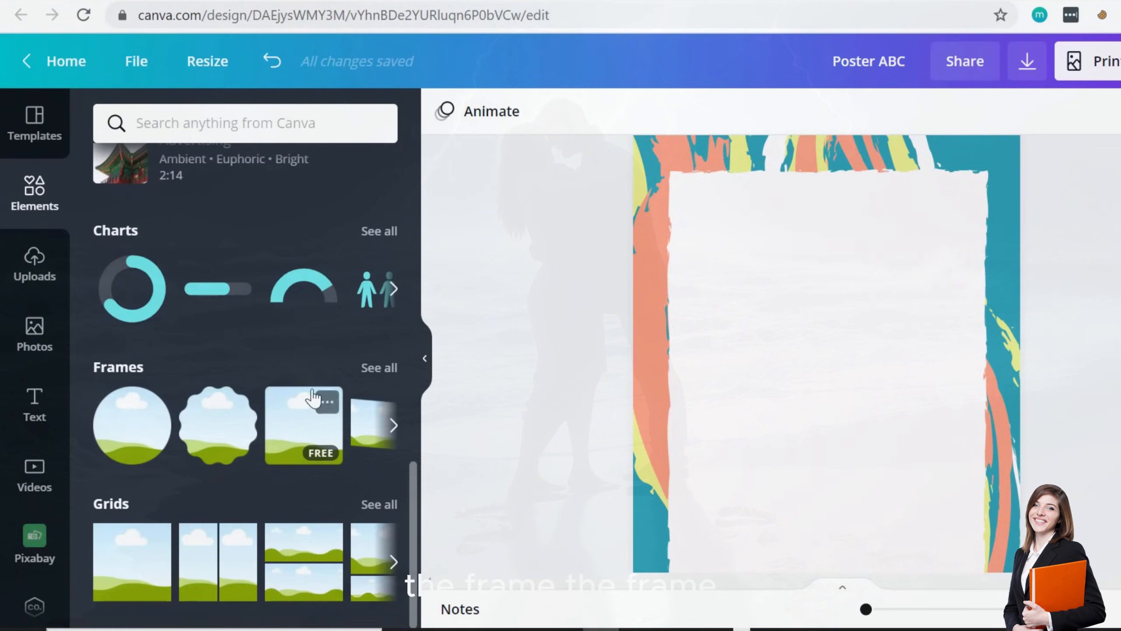
{"action": "left_click", "coordinate": [119, 418]}
{"action": "left_click_drag", "start_coordinate": [878, 347], "coordinate": [878, 261]}
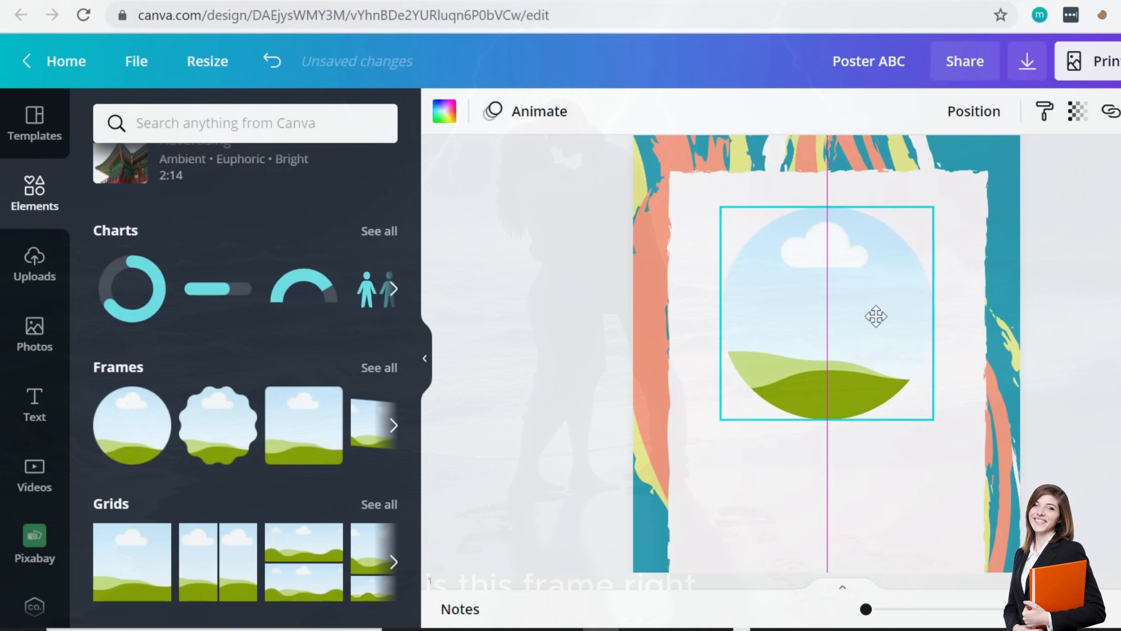
- Search the photo library for "APPLE" and clear the red colour filter from the results
{"action": "left_click", "coordinate": [29, 343]}
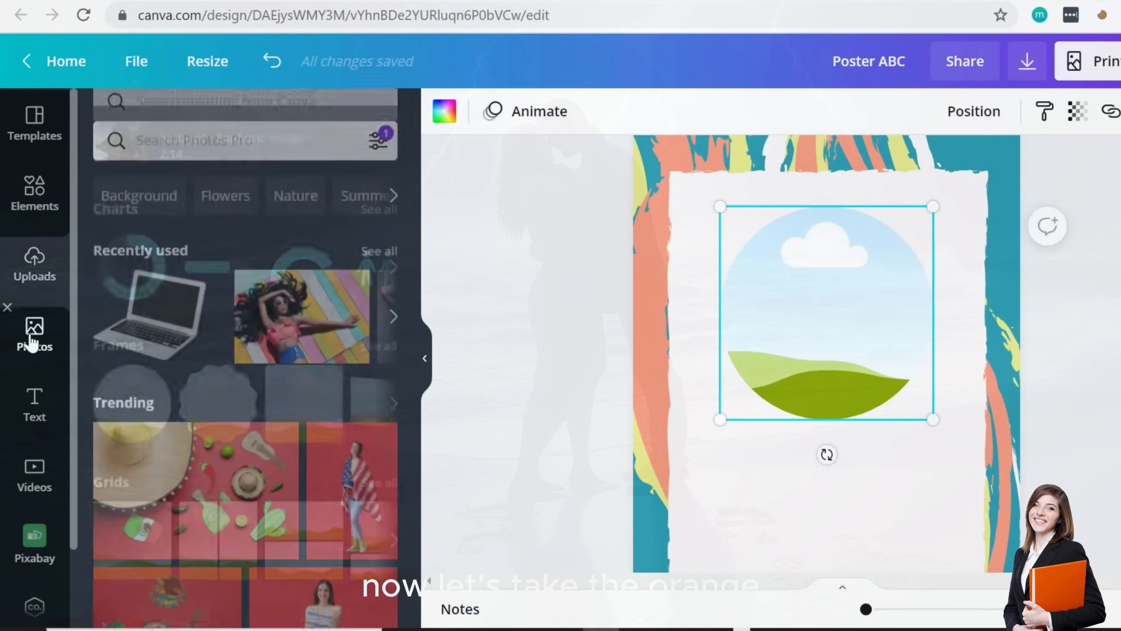
{"action": "left_click", "coordinate": [213, 121]}
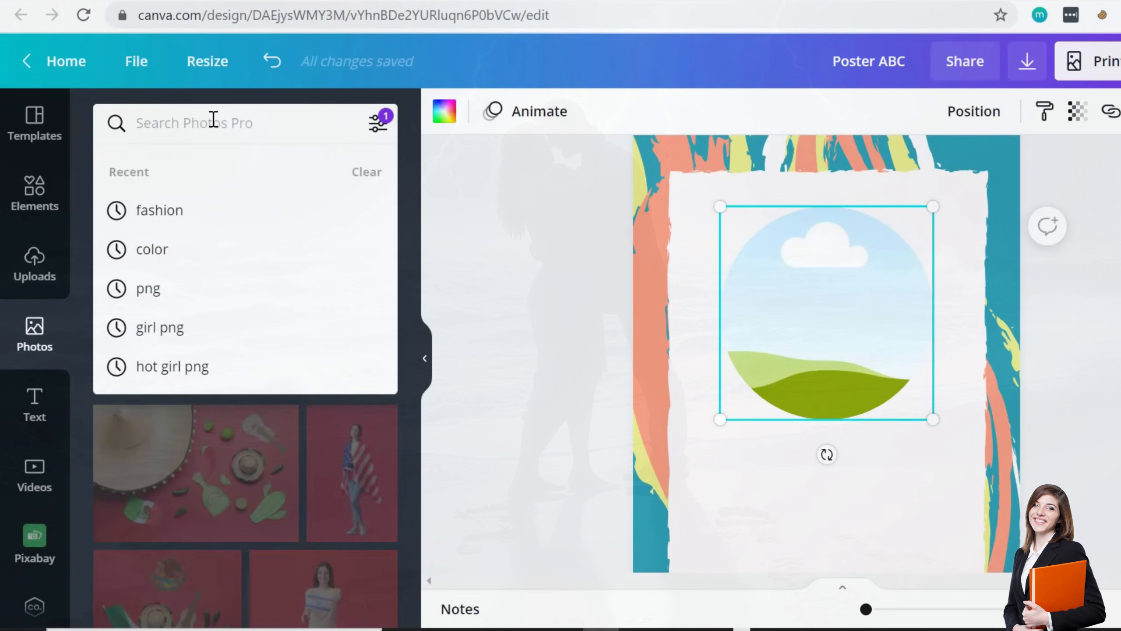
{"action": "type", "text": "APPLE"}
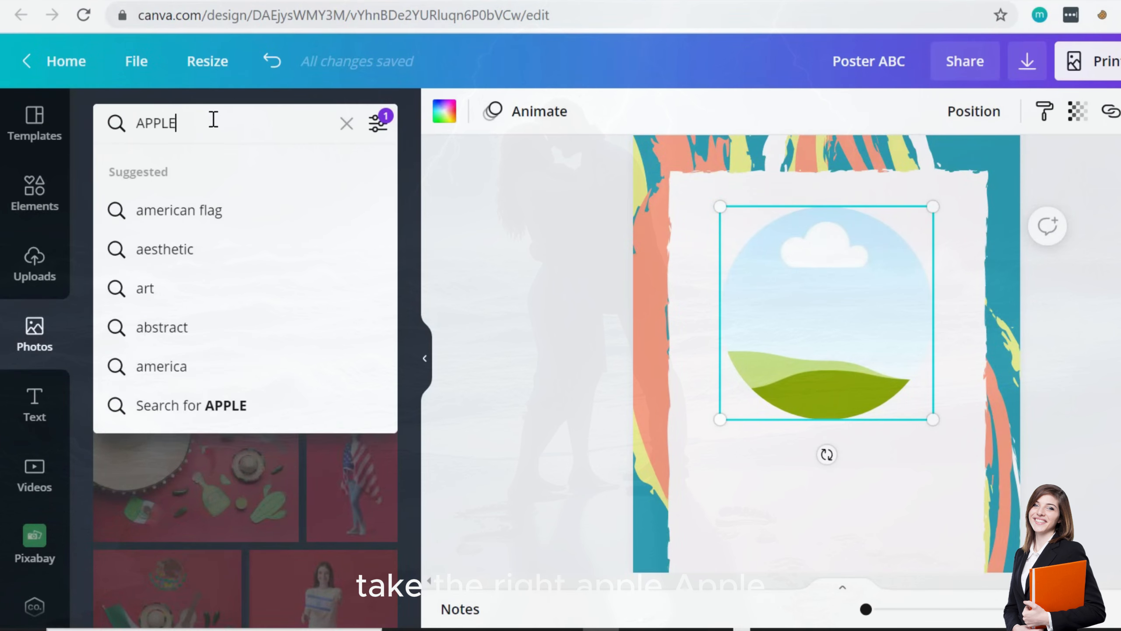
{"action": "key", "text": "Return"}
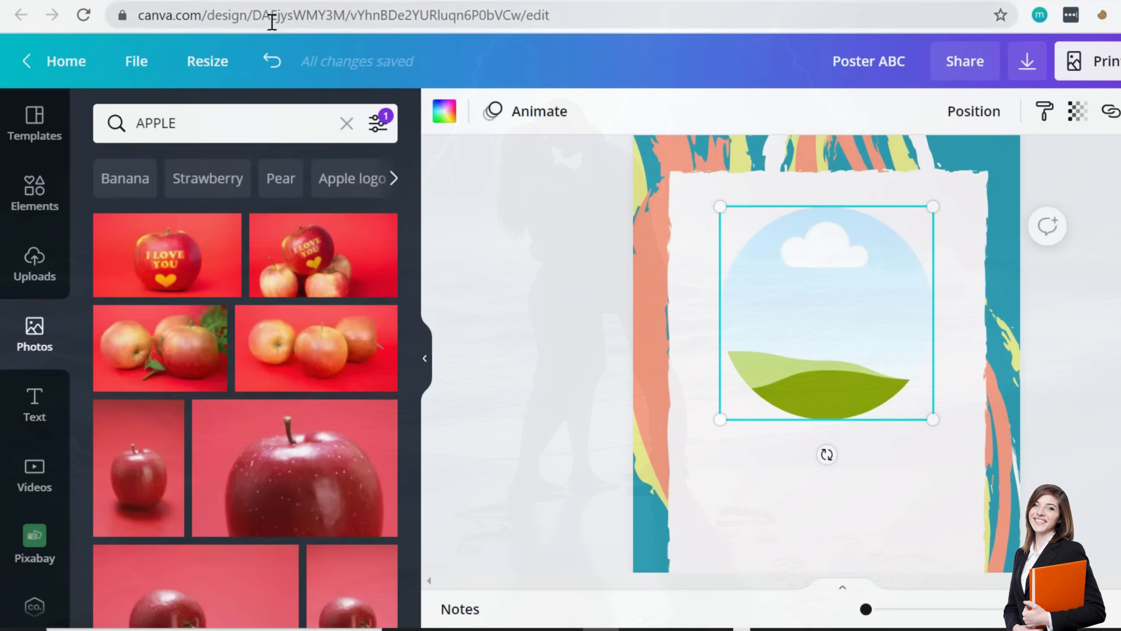
{"action": "left_click", "coordinate": [378, 124]}
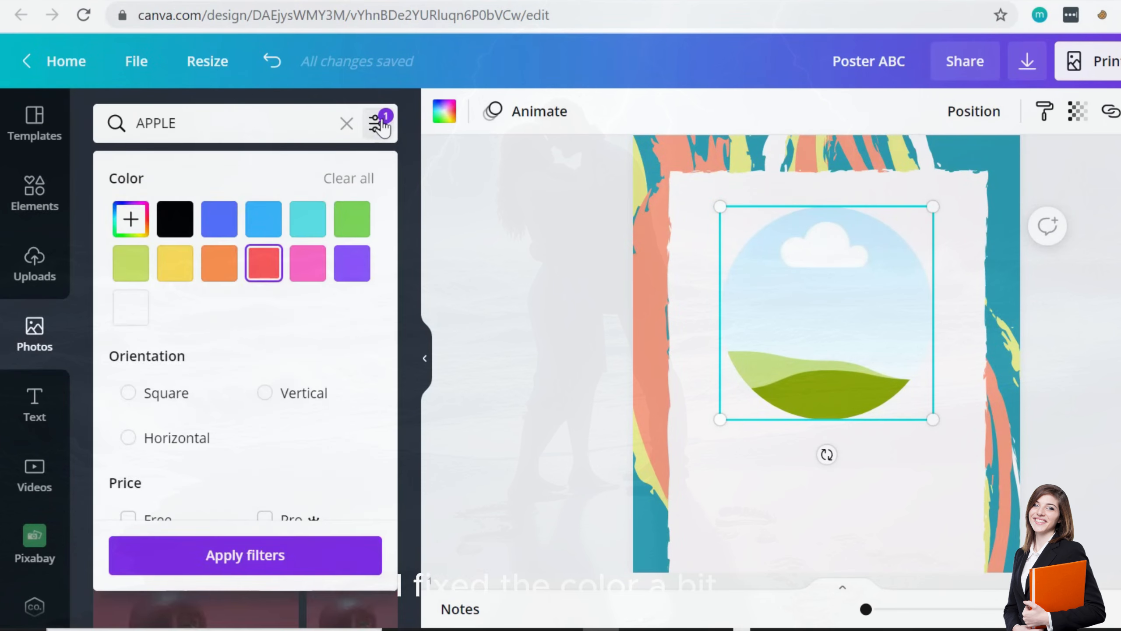
{"action": "left_click", "coordinate": [340, 179]}
{"action": "left_click", "coordinate": [313, 123]}
{"action": "left_click", "coordinate": [416, 184]}
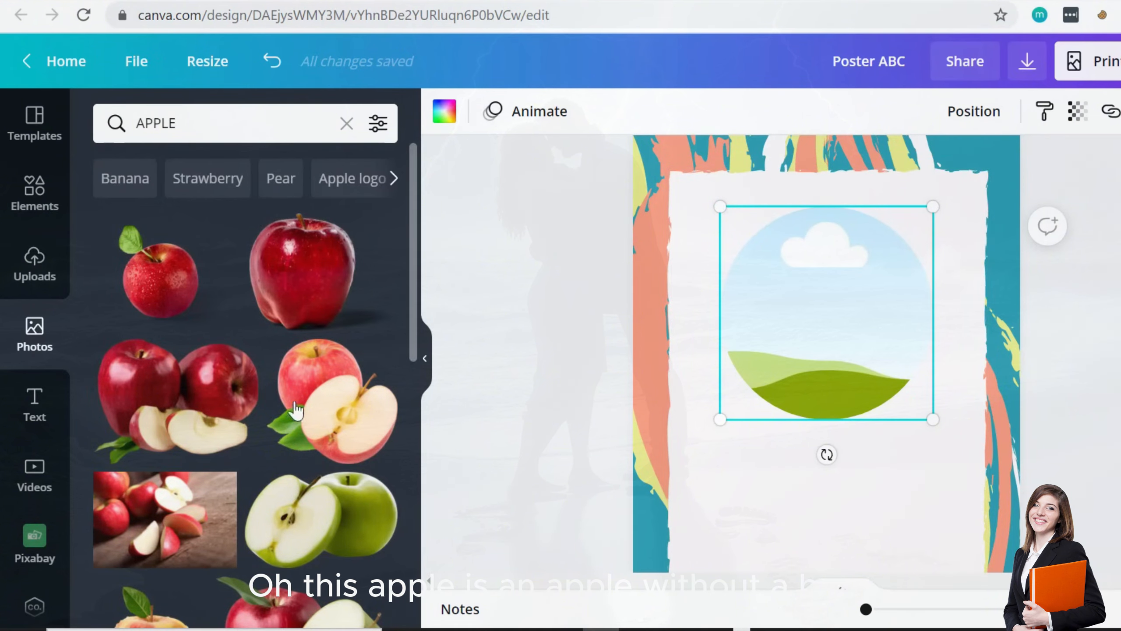
- Fill the circle frame with the photo of tightly piled dark red apples
{"action": "scroll", "coordinate": [238, 408], "scroll_direction": "down", "scroll_amount": 5}
{"action": "scroll", "coordinate": [238, 409], "scroll_direction": "down", "scroll_amount": 8}
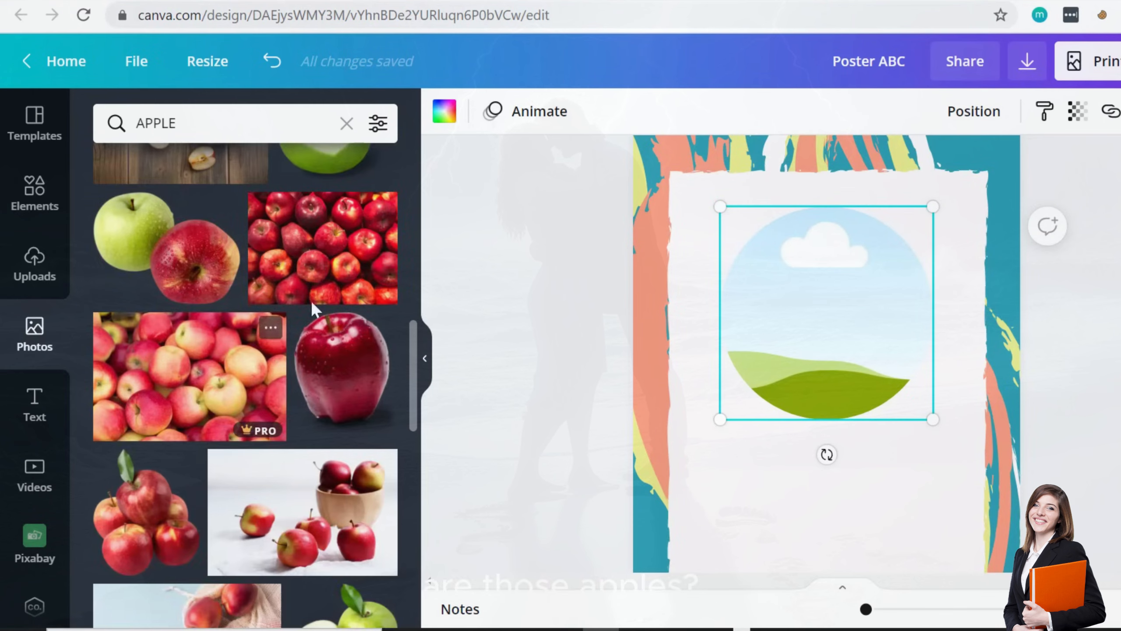
{"action": "left_click_drag", "start_coordinate": [341, 268], "coordinate": [902, 330]}
{"action": "key", "text": "Escape"}
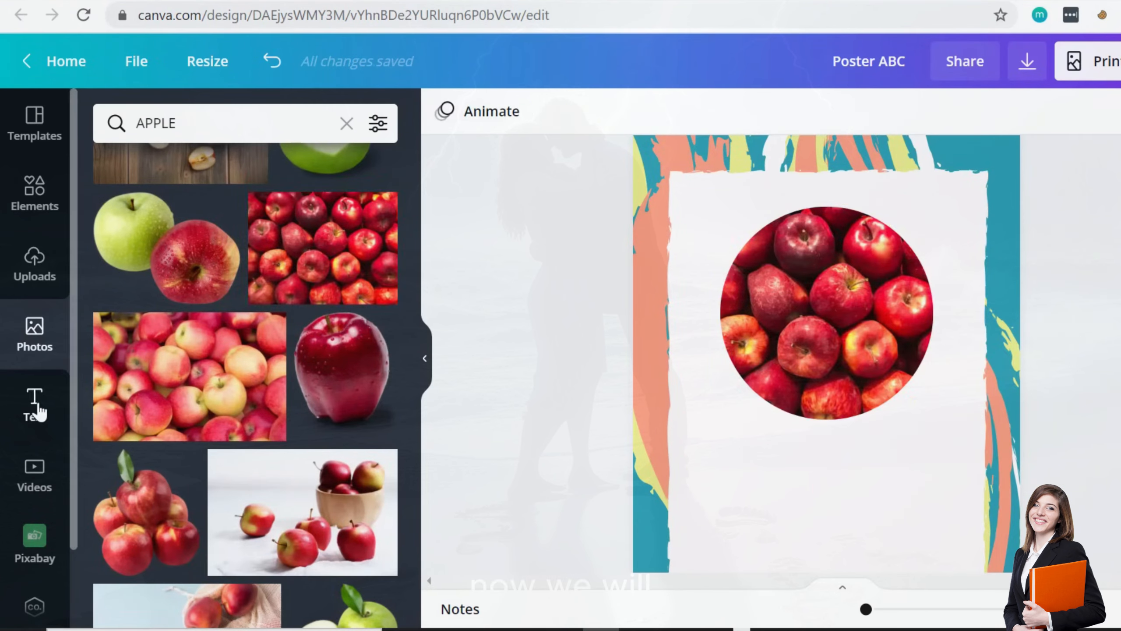
- Add the pink XOXO text style below the circle frame and replace its wording with "APPLE"
{"action": "left_click", "coordinate": [36, 406]}
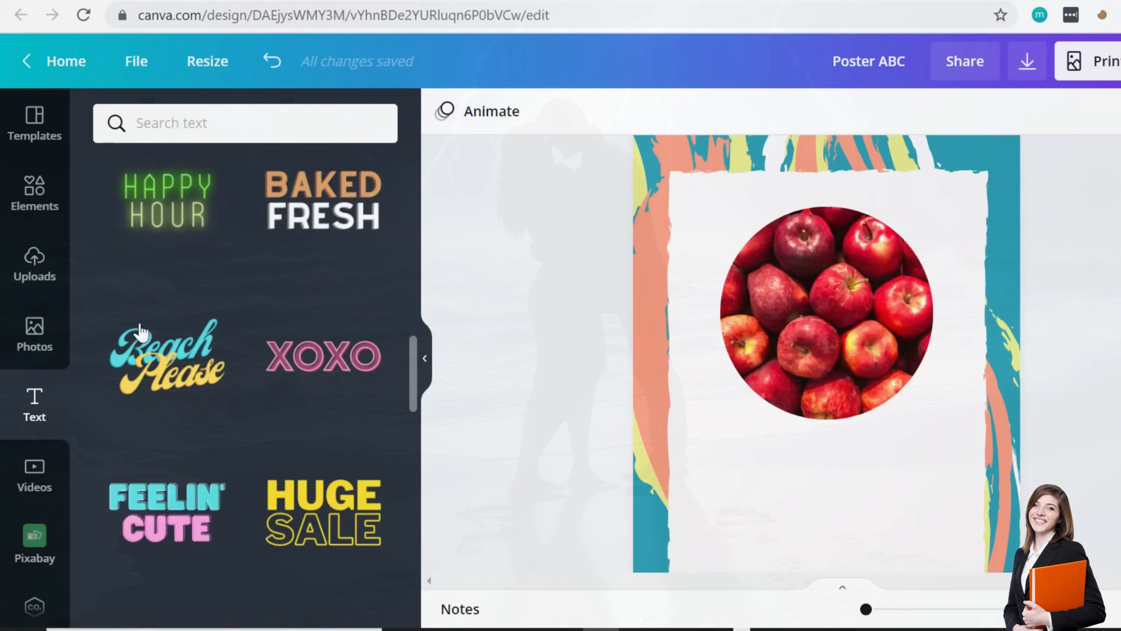
{"action": "left_click", "coordinate": [295, 357]}
{"action": "left_click_drag", "start_coordinate": [816, 400], "coordinate": [848, 527]}
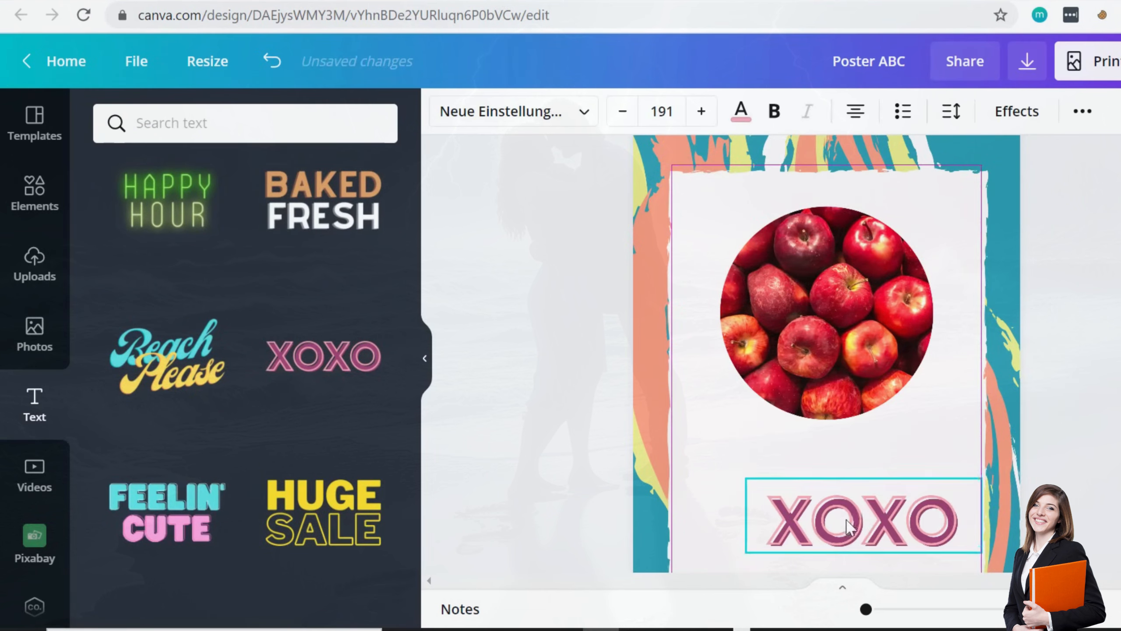
{"action": "double_click", "coordinate": [847, 528]}
{"action": "type", "text": "APP"}
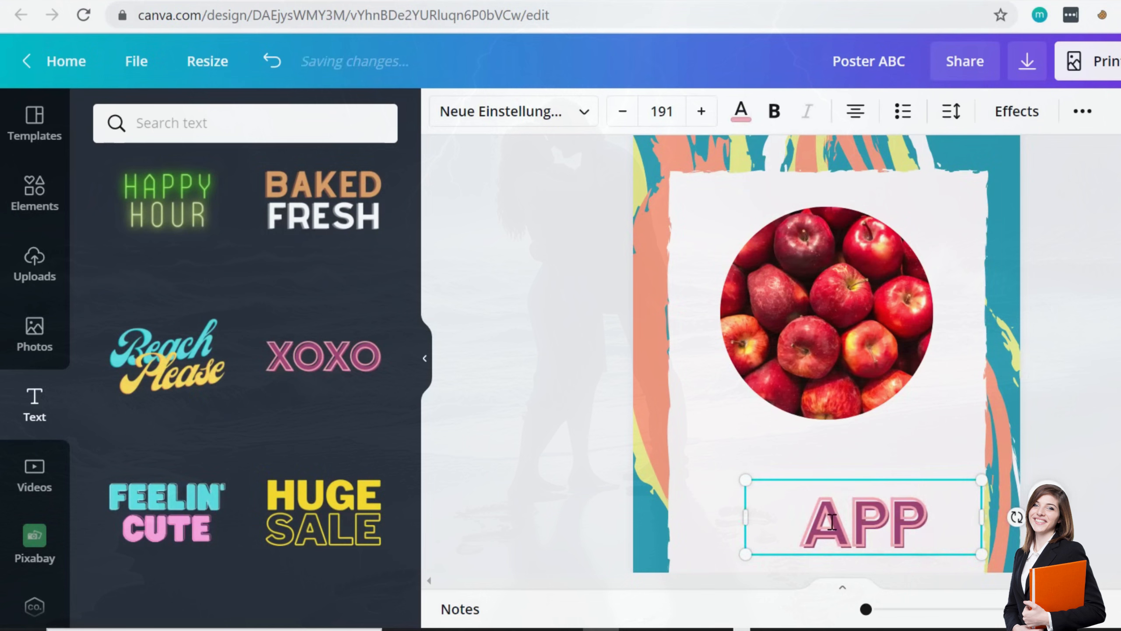
{"action": "type", "text": "LE"}
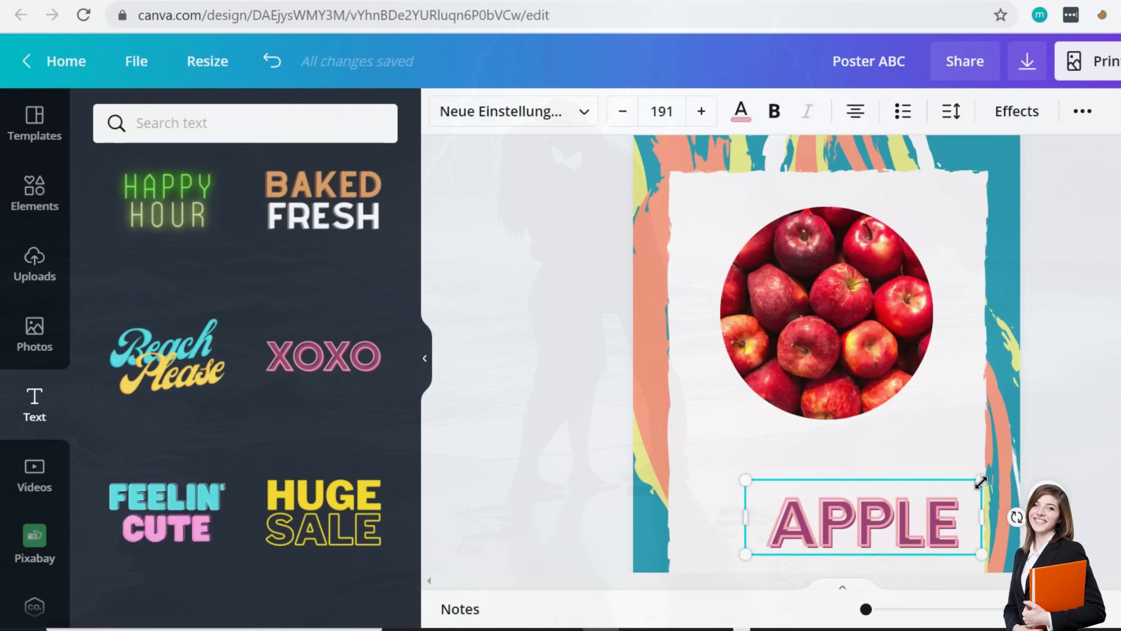
- Scale the APPLE text down to size 171 beneath the circle picture and recolour its pink outline to salmon orange
{"action": "left_click_drag", "start_coordinate": [981, 482], "coordinate": [956, 488]}
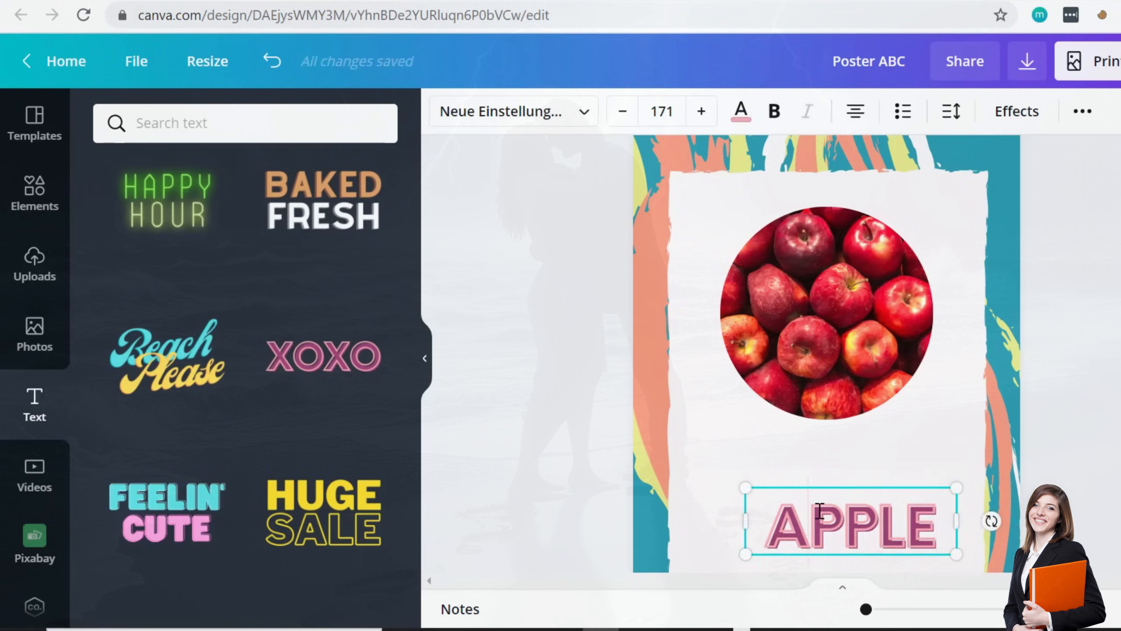
{"action": "left_click_drag", "start_coordinate": [837, 517], "coordinate": [821, 486]}
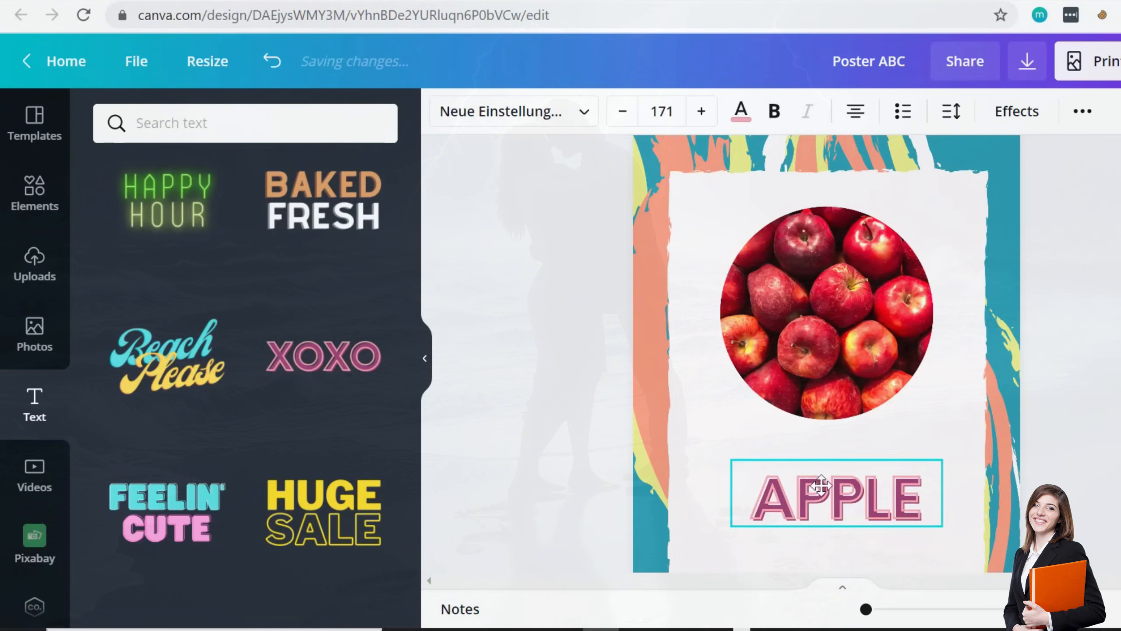
{"action": "left_click", "coordinate": [737, 117]}
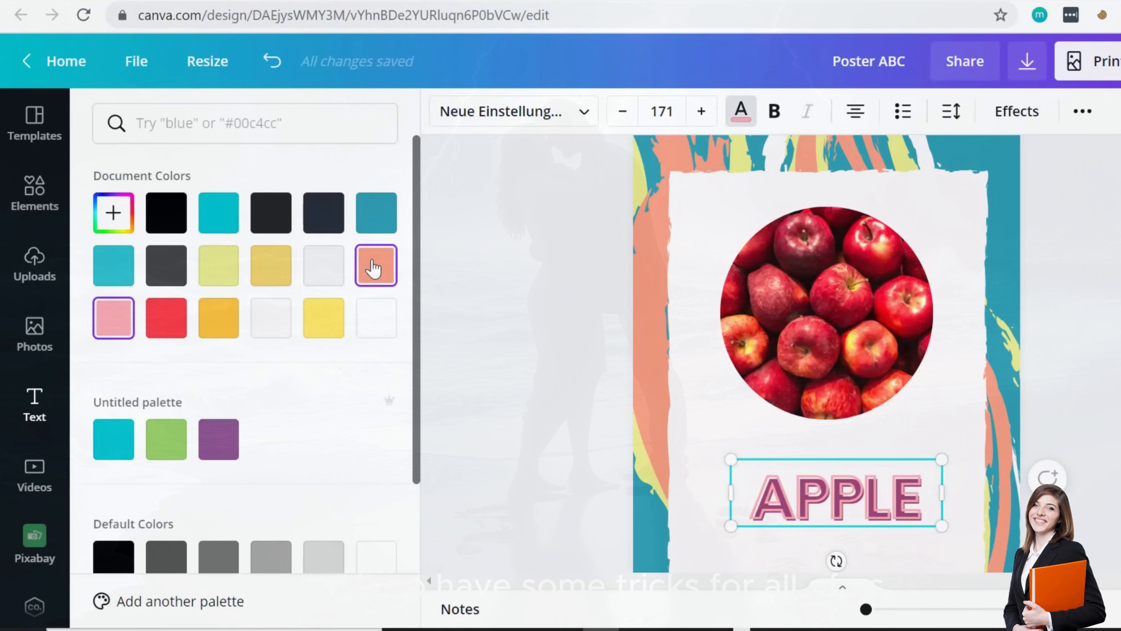
- Remove the piled apples photo from the circle frame and delete the frame from the page
{"action": "left_click_drag", "start_coordinate": [833, 349], "coordinate": [843, 356]}
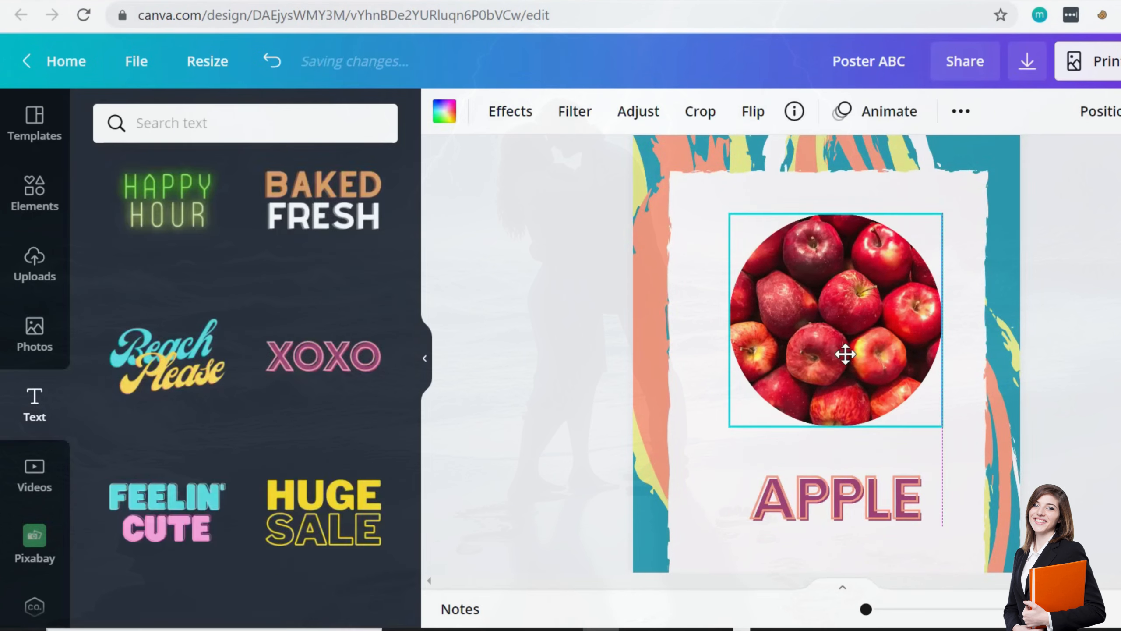
{"action": "key", "text": "Delete"}
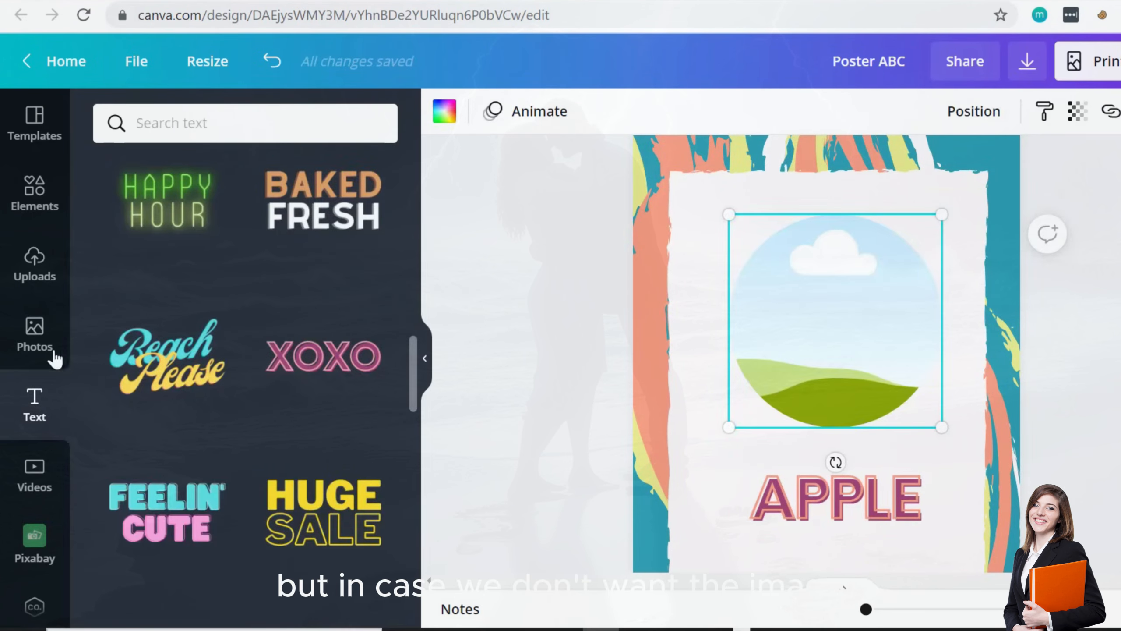
{"action": "left_click", "coordinate": [40, 345]}
{"action": "scroll", "coordinate": [148, 355], "scroll_direction": "down", "scroll_amount": 3}
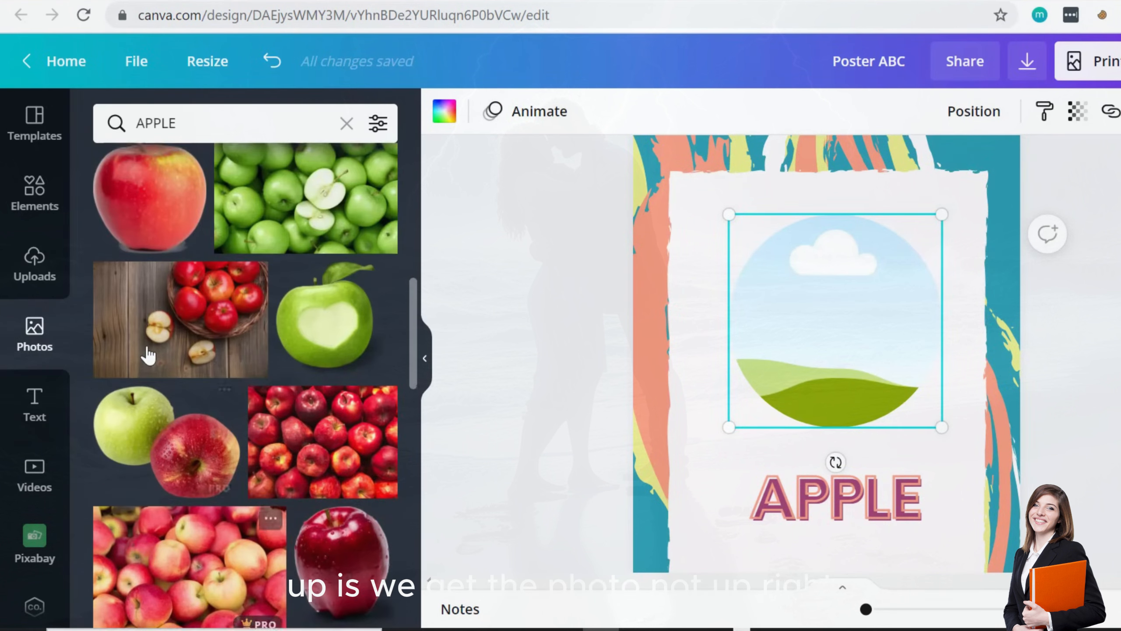
{"action": "scroll", "coordinate": [163, 397], "scroll_direction": "up", "scroll_amount": 2}
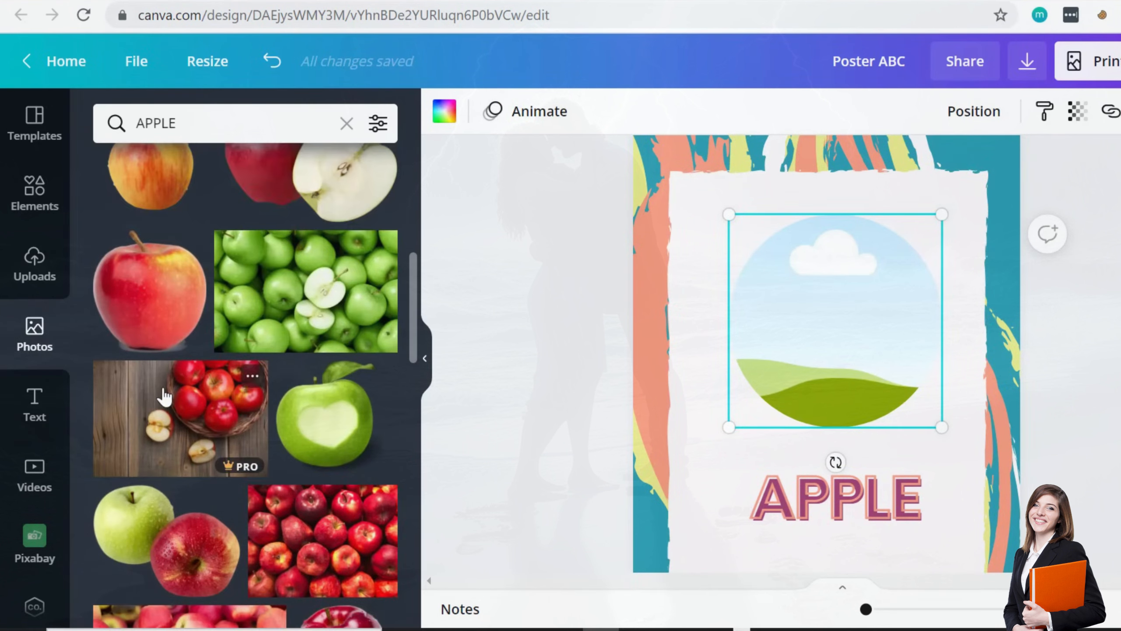
{"action": "key", "text": "Delete"}
- Try the green apple photo with the heart cutout, delete it, and place the single red apple with a leaf above the APPLE text
{"action": "left_click", "coordinate": [327, 421]}
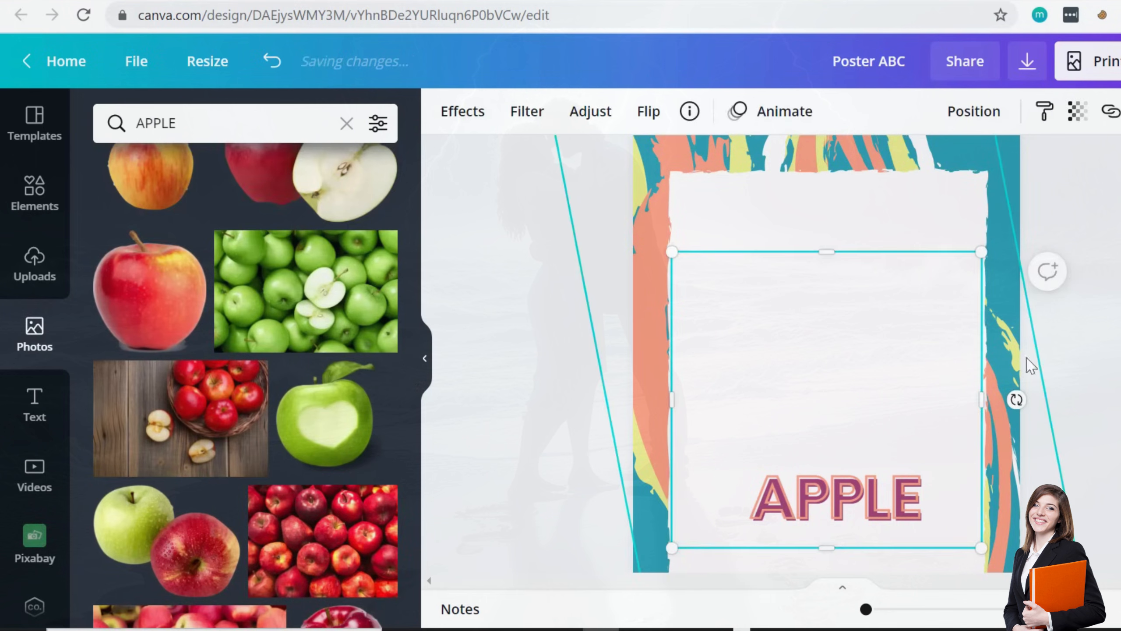
{"action": "key", "text": "Delete"}
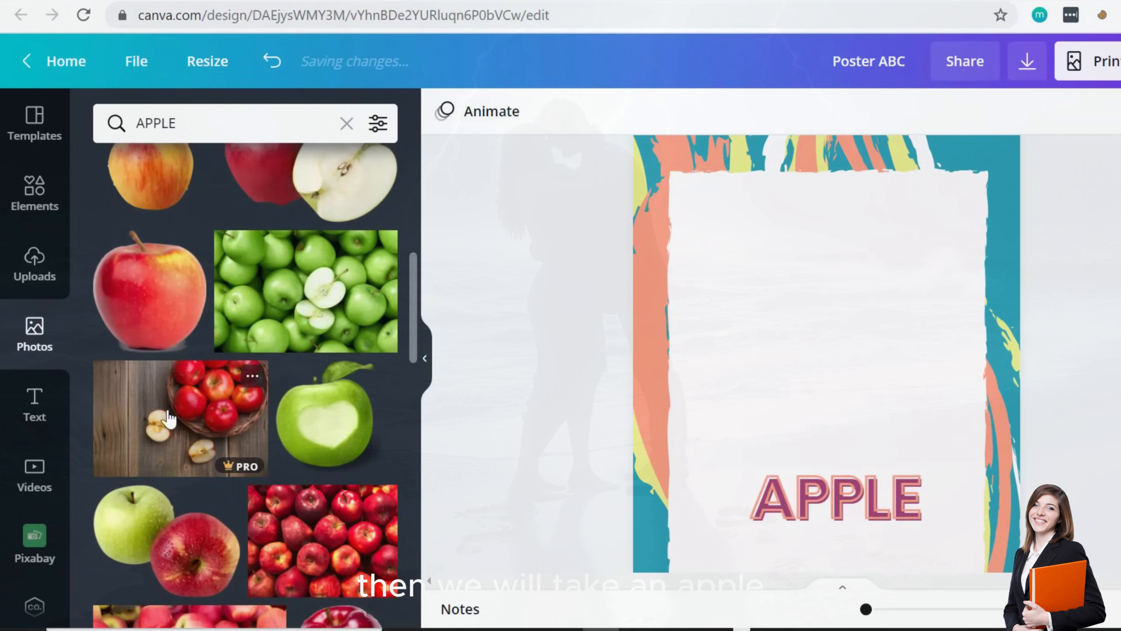
{"action": "scroll", "coordinate": [170, 408], "scroll_direction": "up", "scroll_amount": 5}
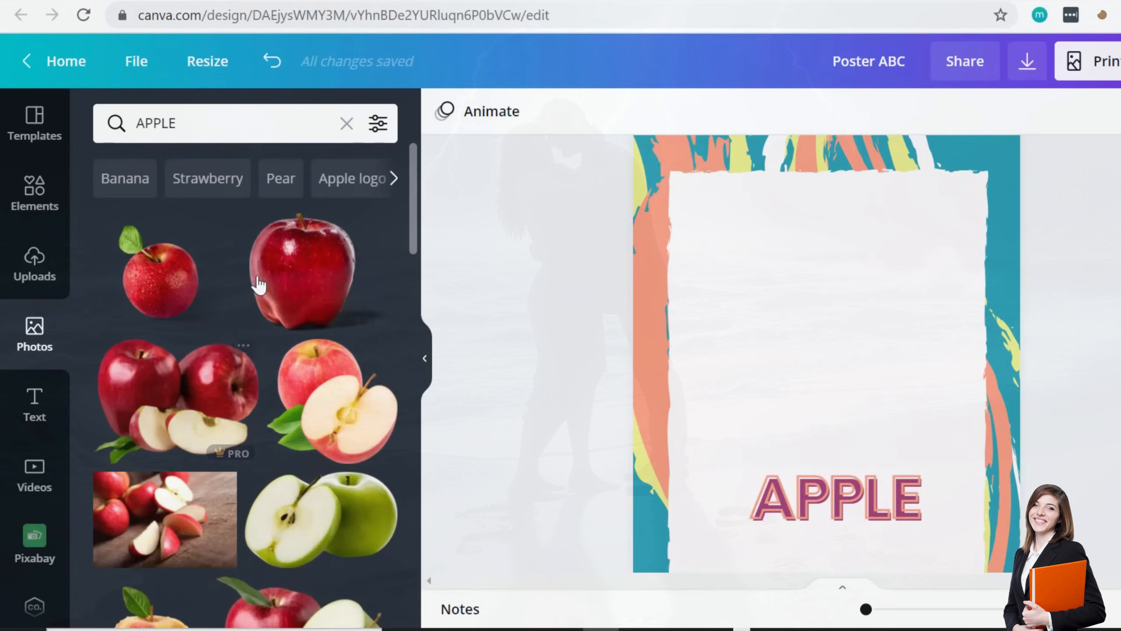
{"action": "left_click", "coordinate": [181, 276]}
{"action": "left_click_drag", "start_coordinate": [850, 346], "coordinate": [855, 326]}
{"action": "left_click", "coordinate": [1009, 313]}
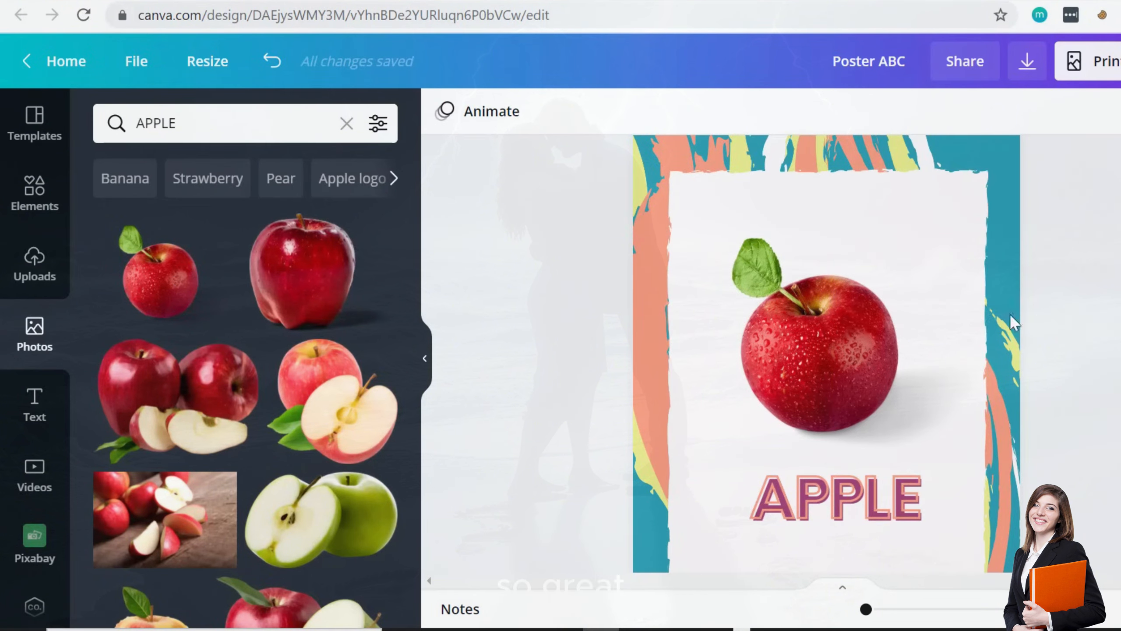
- Add a new page after the apple poster and search the photo library for "png"
{"action": "scroll", "coordinate": [991, 313], "scroll_direction": "down", "scroll_amount": 4}
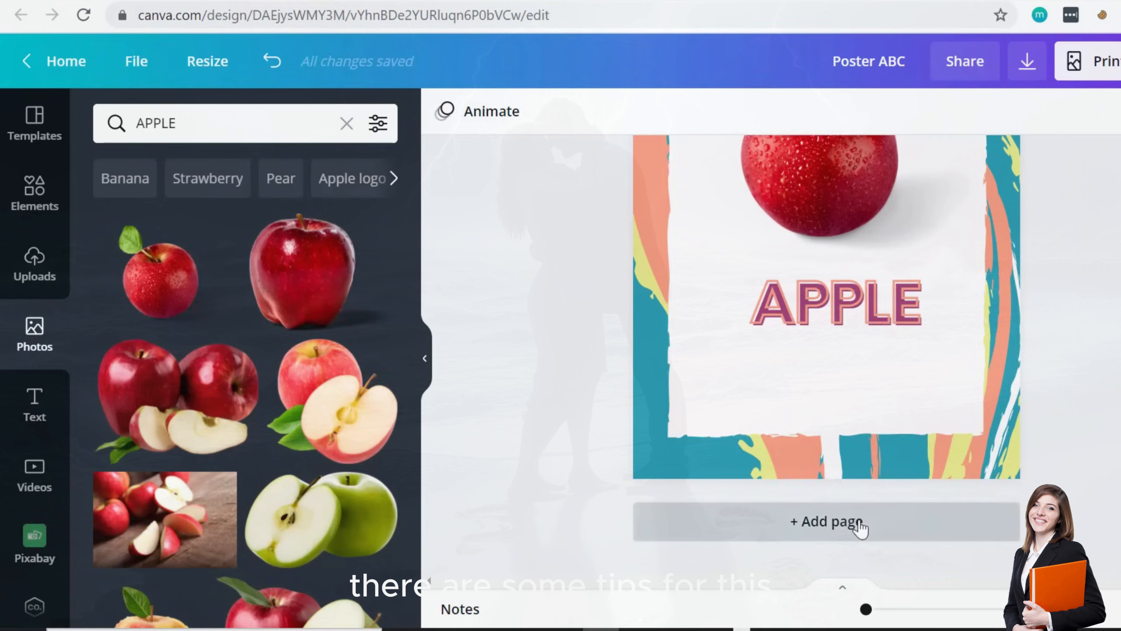
{"action": "left_click", "coordinate": [860, 526]}
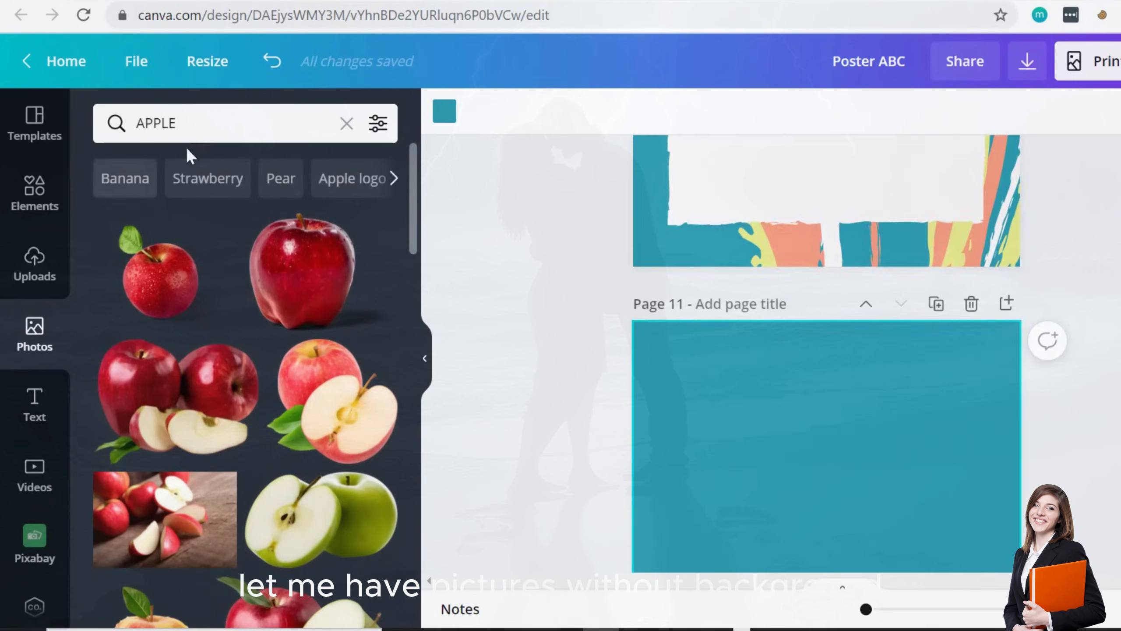
{"action": "left_click_drag", "start_coordinate": [194, 127], "coordinate": [136, 124]}
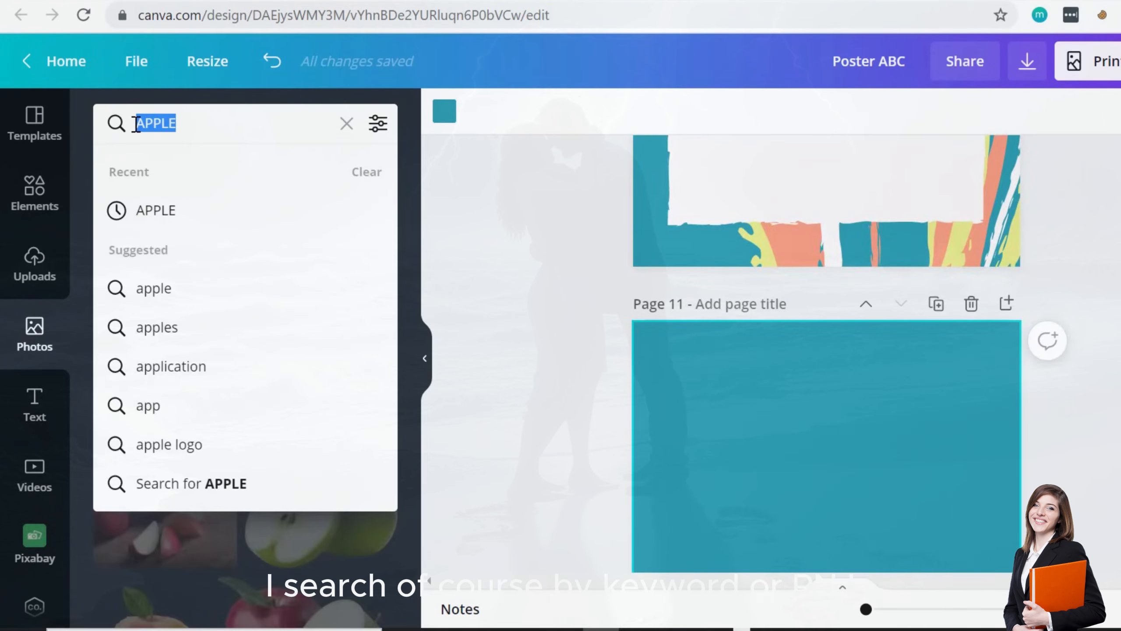
{"action": "type", "text": "png"}
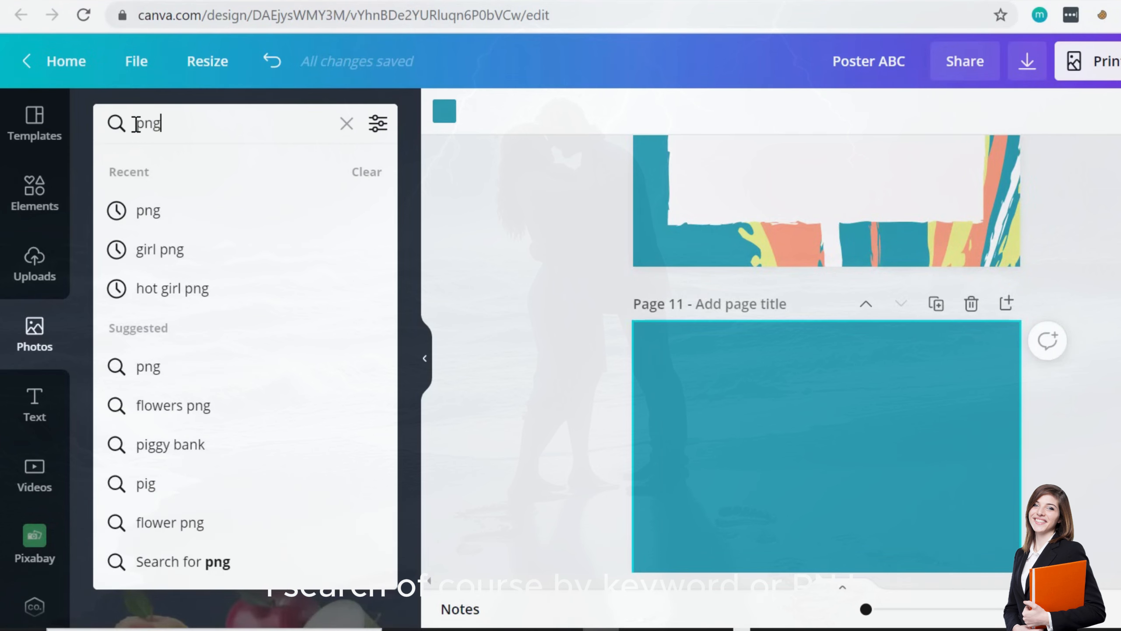
{"action": "key", "text": "Return"}
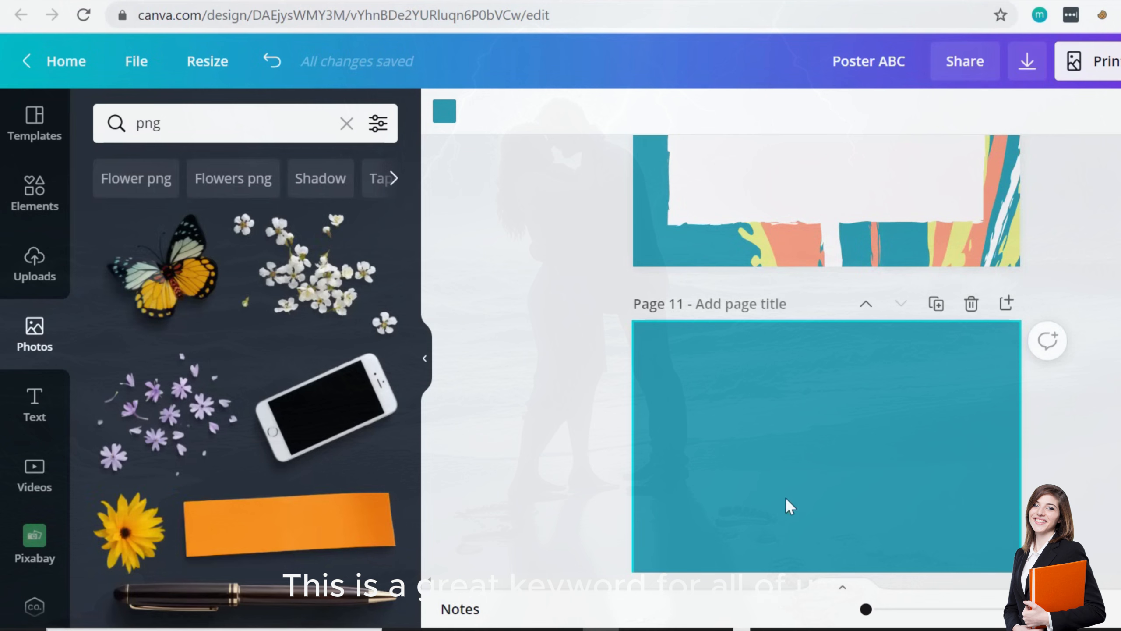
- Delete the red apple photo from page 10 and undo the deletion
{"action": "scroll", "coordinate": [785, 496], "scroll_direction": "down", "scroll_amount": 4}
{"action": "scroll", "coordinate": [785, 497], "scroll_direction": "up", "scroll_amount": 9}
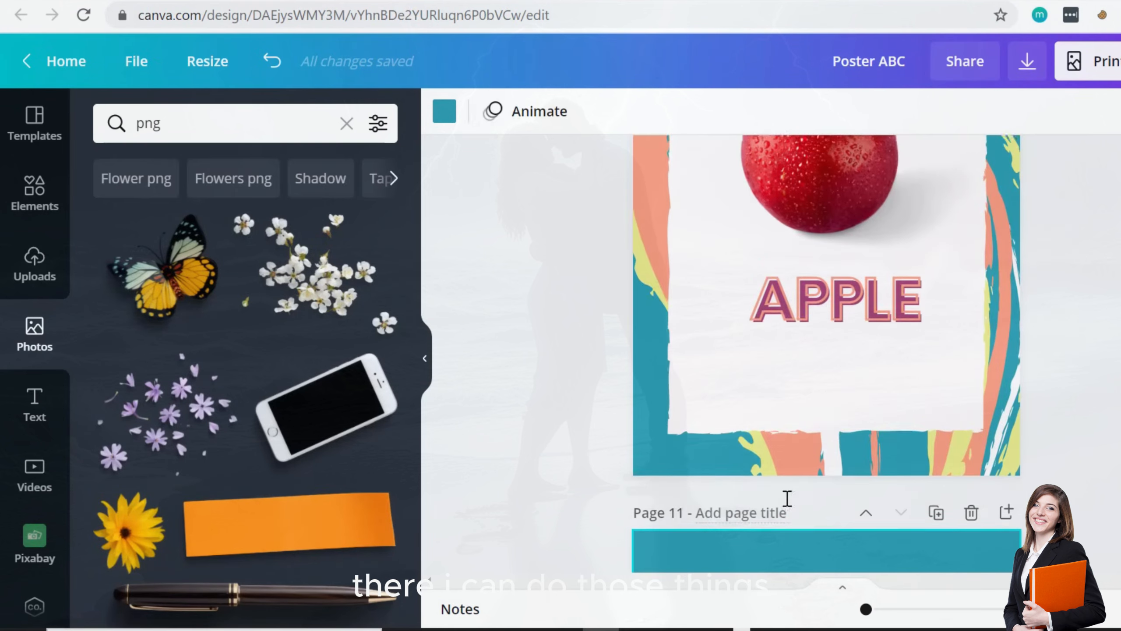
{"action": "scroll", "coordinate": [818, 192], "scroll_direction": "up", "scroll_amount": 2}
{"action": "left_click", "coordinate": [819, 191]}
{"action": "key", "text": "Delete"}
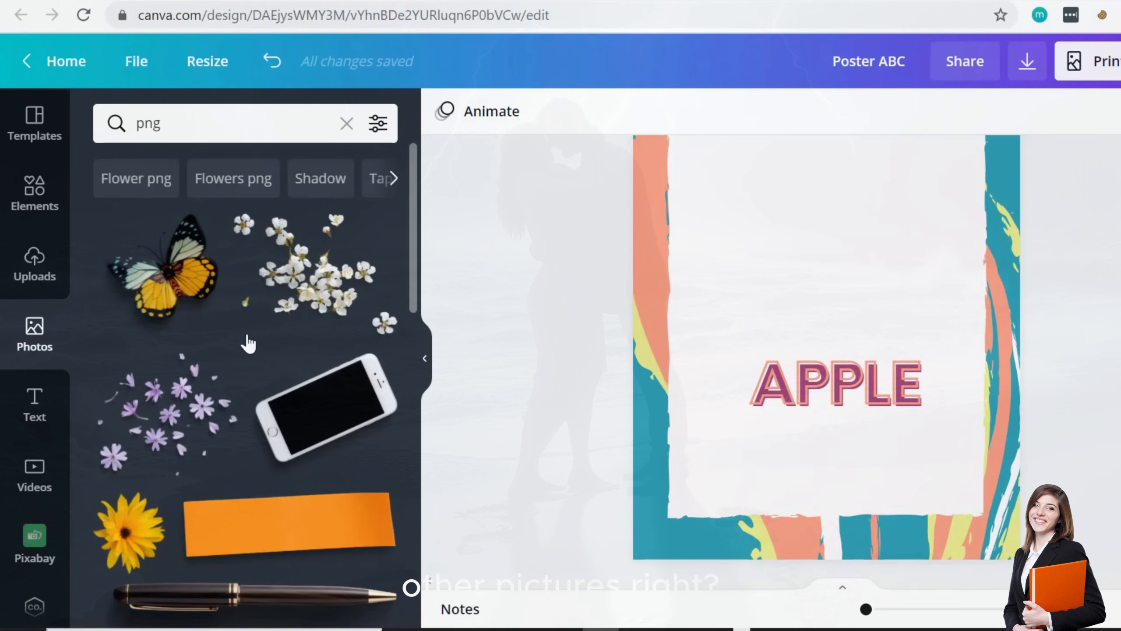
{"action": "key", "text": "ctrl+z"}
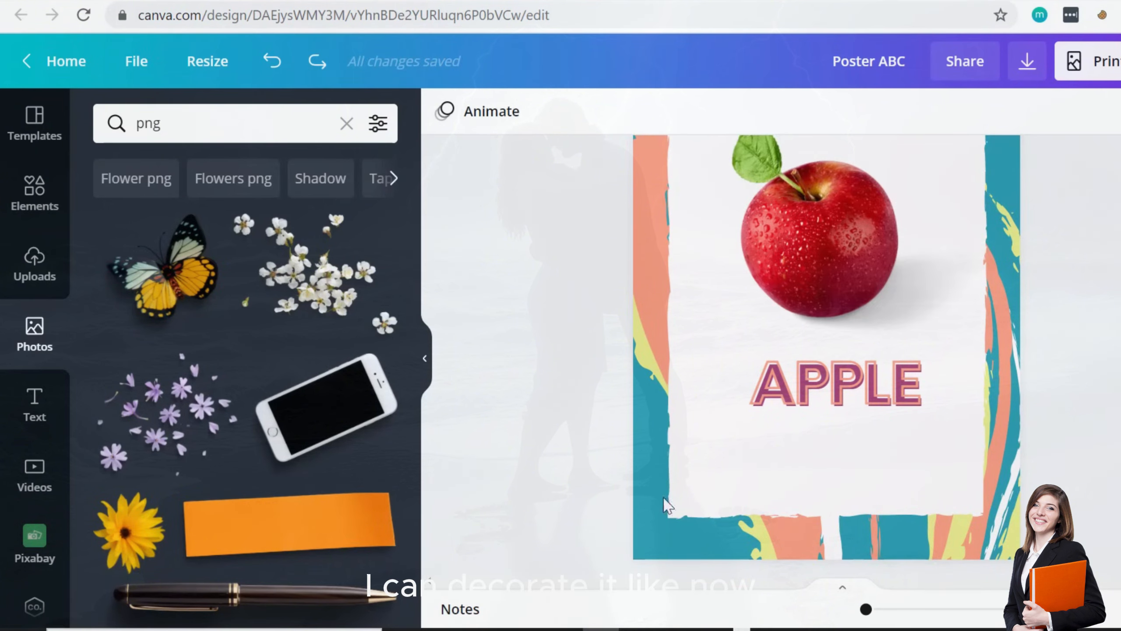
- Change the new page's background colour from the document colours to white
{"action": "scroll", "coordinate": [256, 398], "scroll_direction": "down", "scroll_amount": 5}
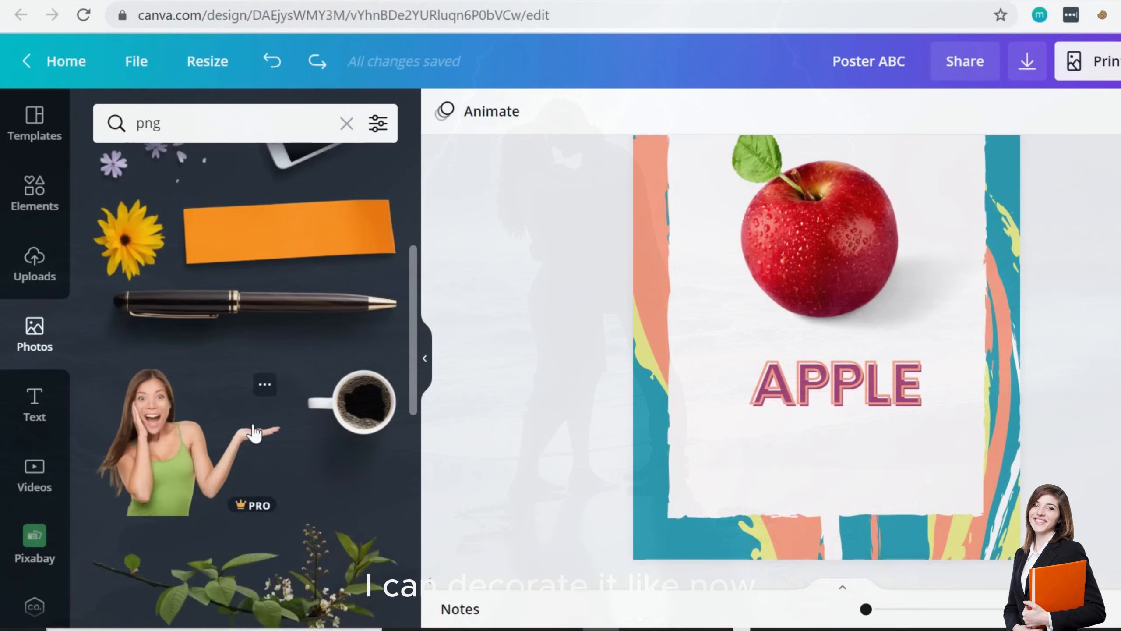
{"action": "scroll", "coordinate": [254, 433], "scroll_direction": "down", "scroll_amount": 5}
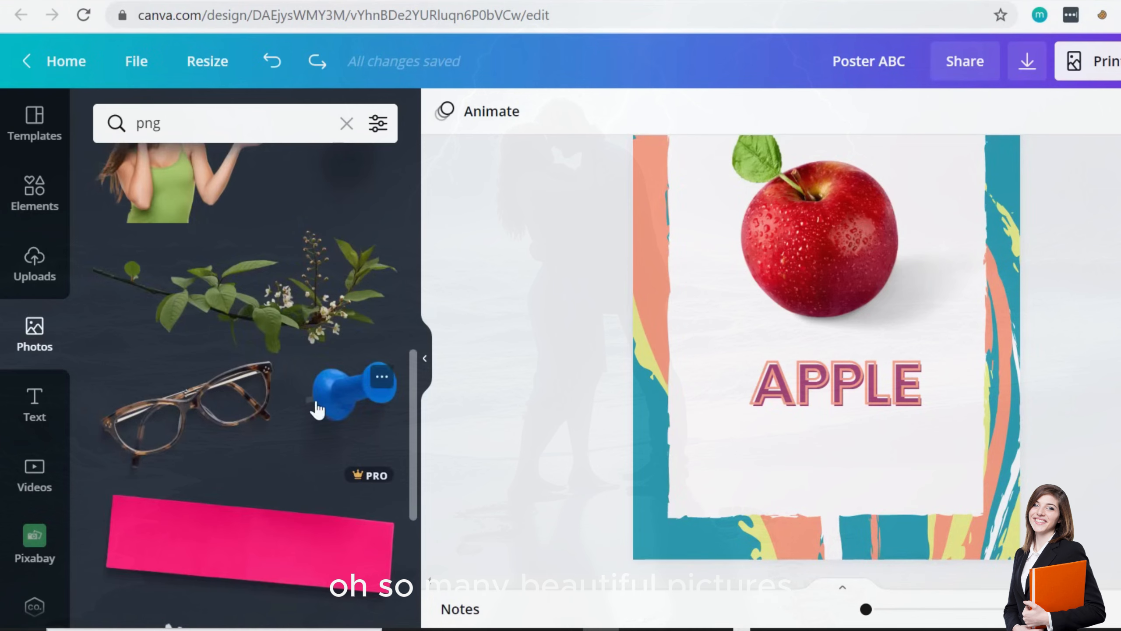
{"action": "scroll", "coordinate": [923, 424], "scroll_direction": "down", "scroll_amount": 10}
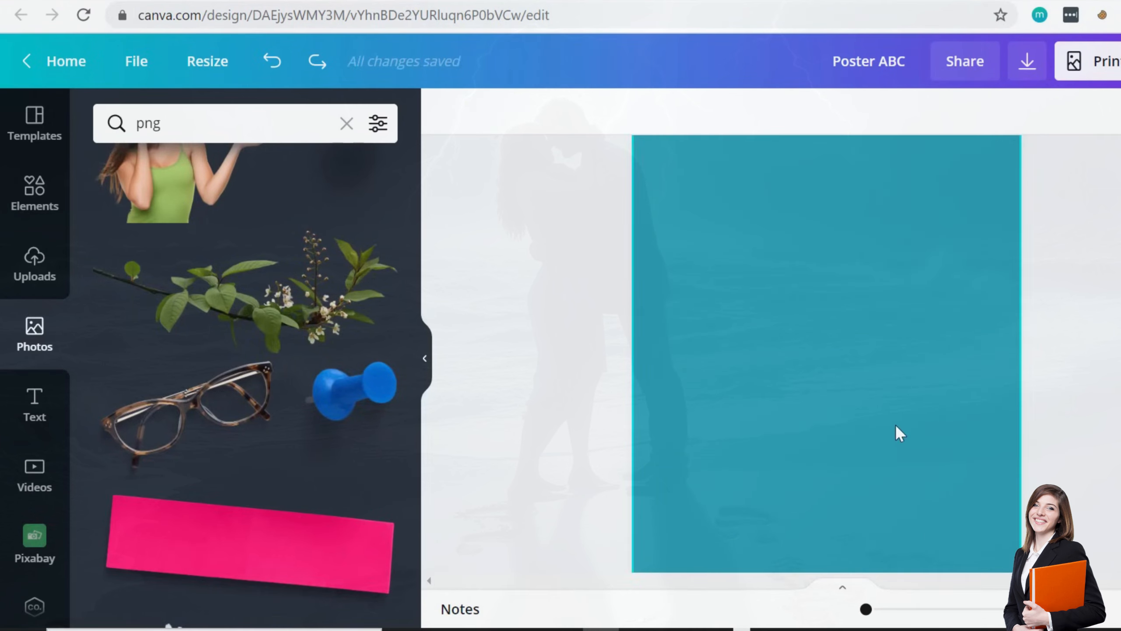
{"action": "left_click", "coordinate": [897, 427]}
{"action": "left_click", "coordinate": [444, 111]}
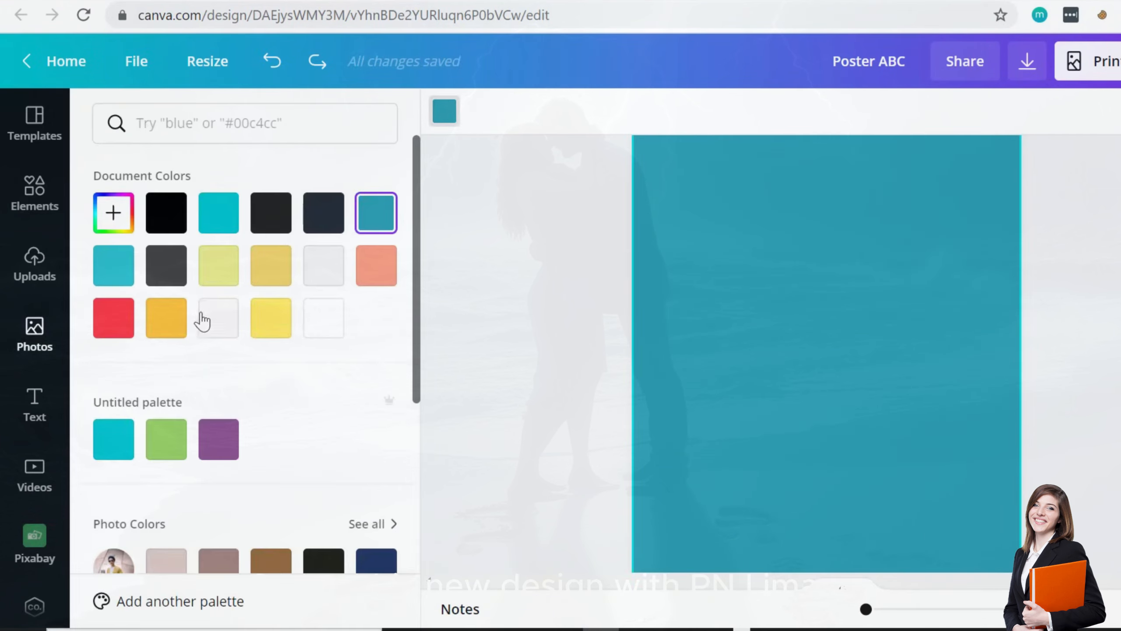
{"action": "left_click", "coordinate": [331, 329]}
{"action": "left_click", "coordinate": [528, 238]}
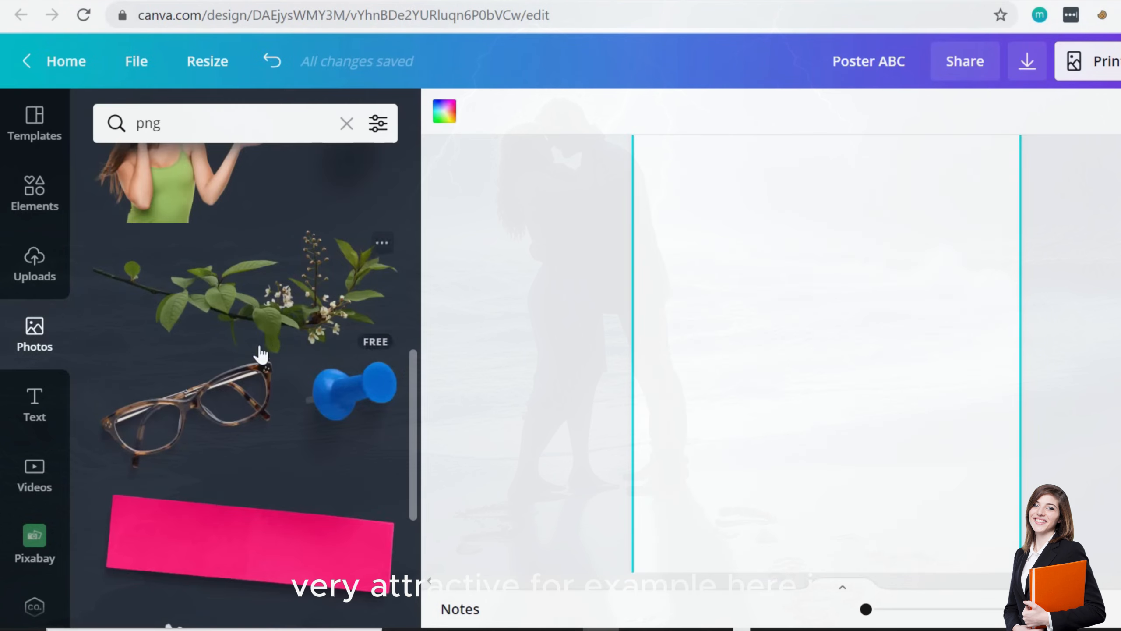
- Add the folded burlap cloth picture and enlarge it to span the full width of the page's bottom edge
{"action": "scroll", "coordinate": [260, 351], "scroll_direction": "down", "scroll_amount": 5}
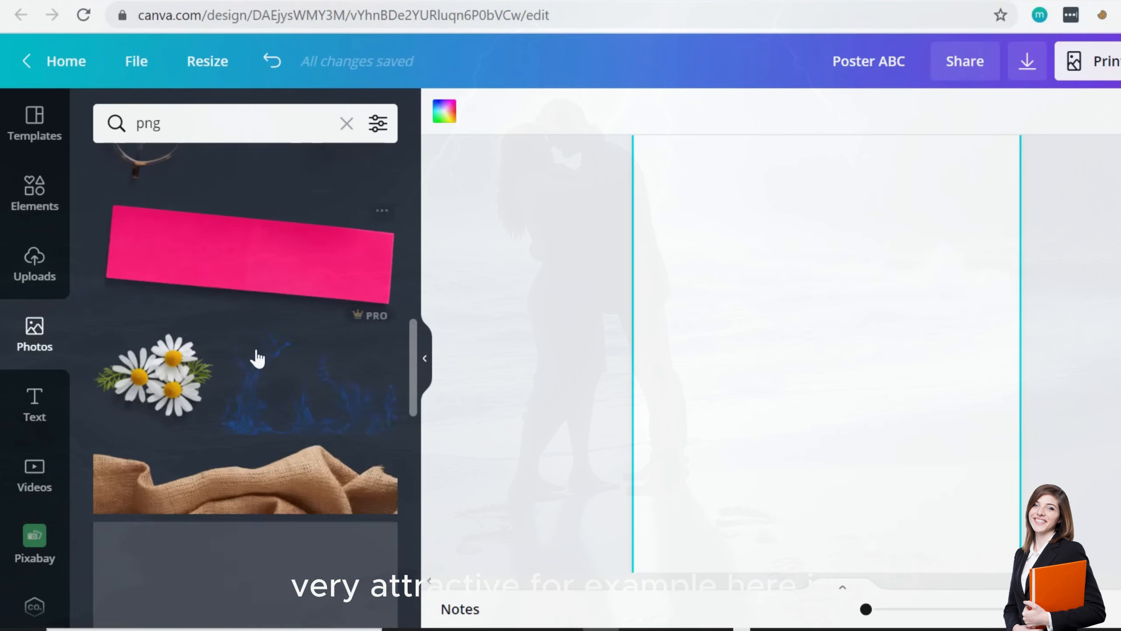
{"action": "left_click", "coordinate": [281, 486]}
{"action": "left_click_drag", "start_coordinate": [793, 370], "coordinate": [750, 546]}
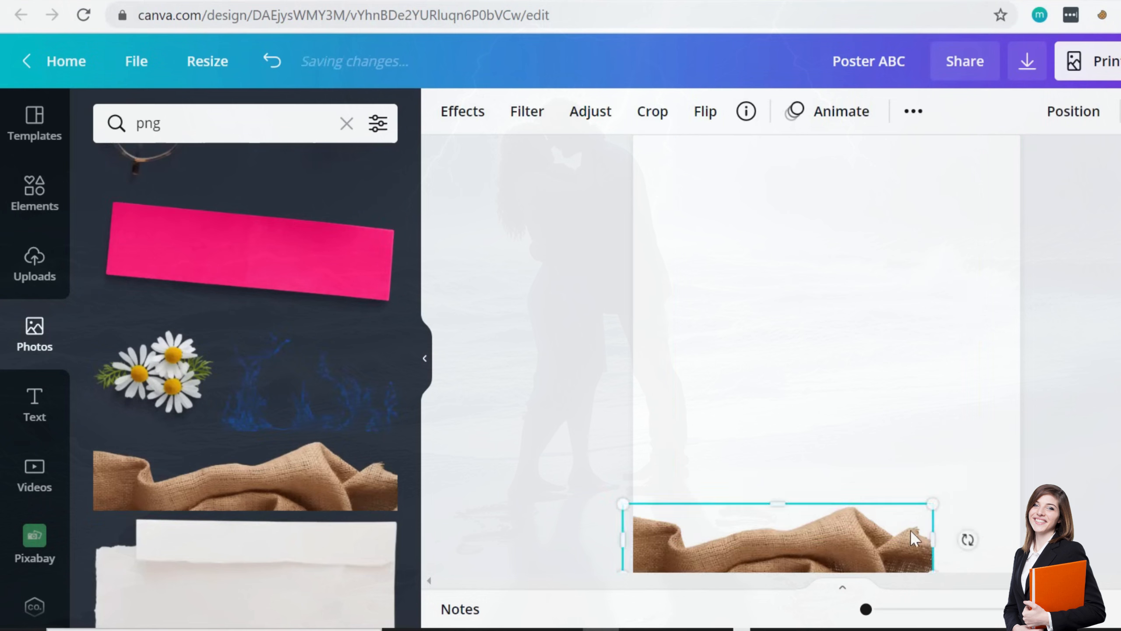
{"action": "left_click_drag", "start_coordinate": [933, 508], "coordinate": [1105, 455]}
{"action": "left_click", "coordinate": [908, 293]}
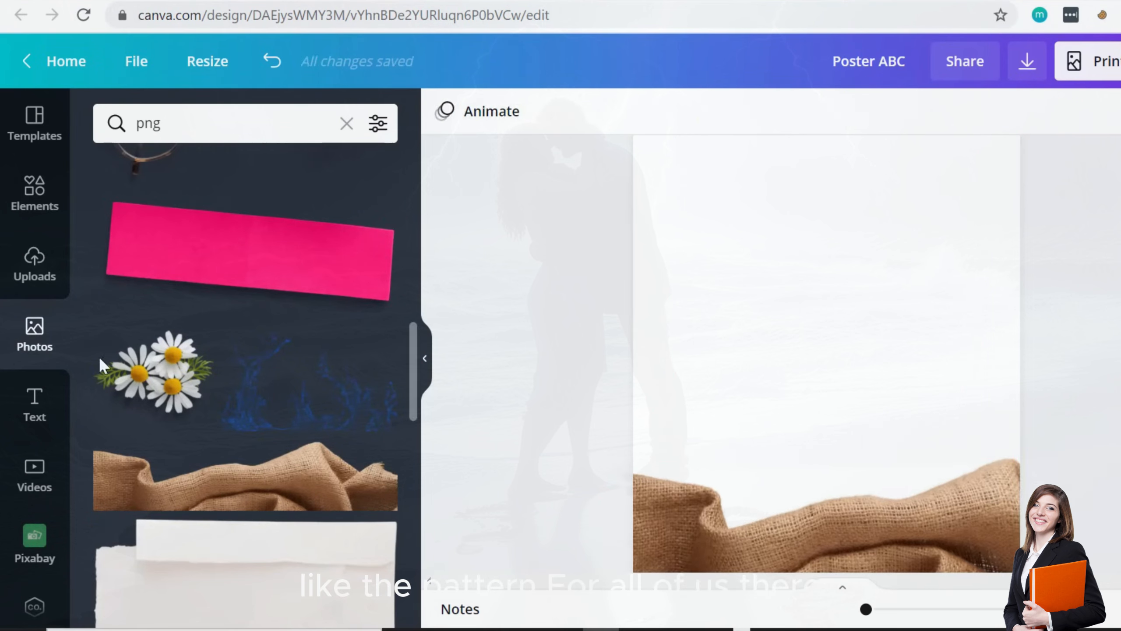
- Add the pink butterfly picture and place it so its lower wings overlap the burlap cloth
{"action": "scroll", "coordinate": [170, 339], "scroll_direction": "up", "scroll_amount": 3}
{"action": "scroll", "coordinate": [170, 340], "scroll_direction": "down", "scroll_amount": 10}
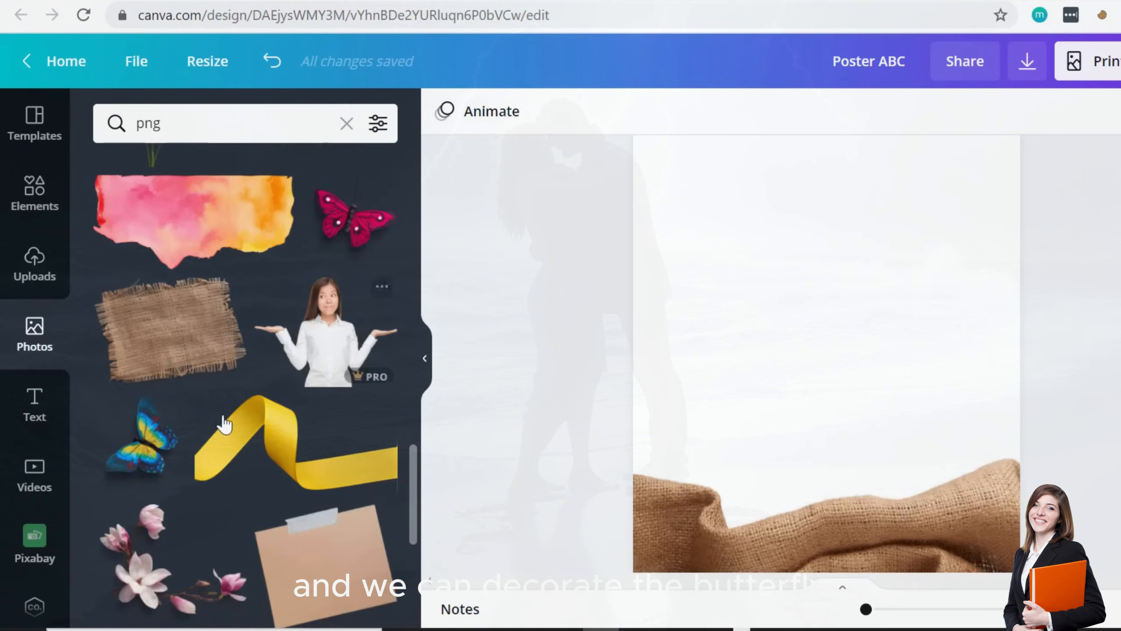
{"action": "left_click", "coordinate": [340, 224]}
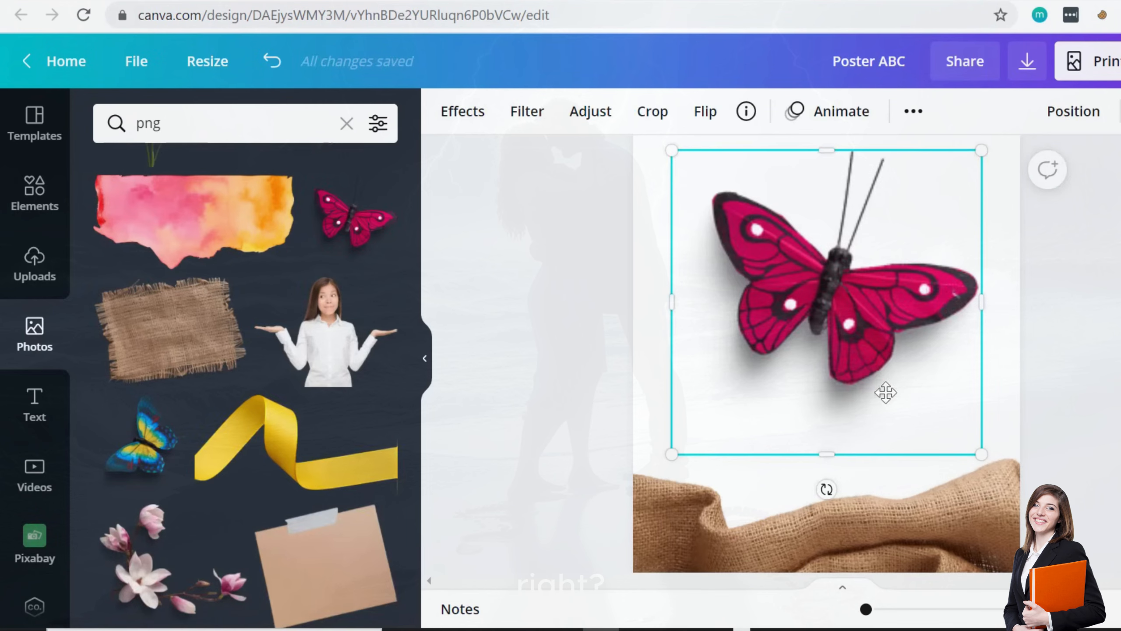
{"action": "left_click_drag", "start_coordinate": [885, 392], "coordinate": [885, 557]}
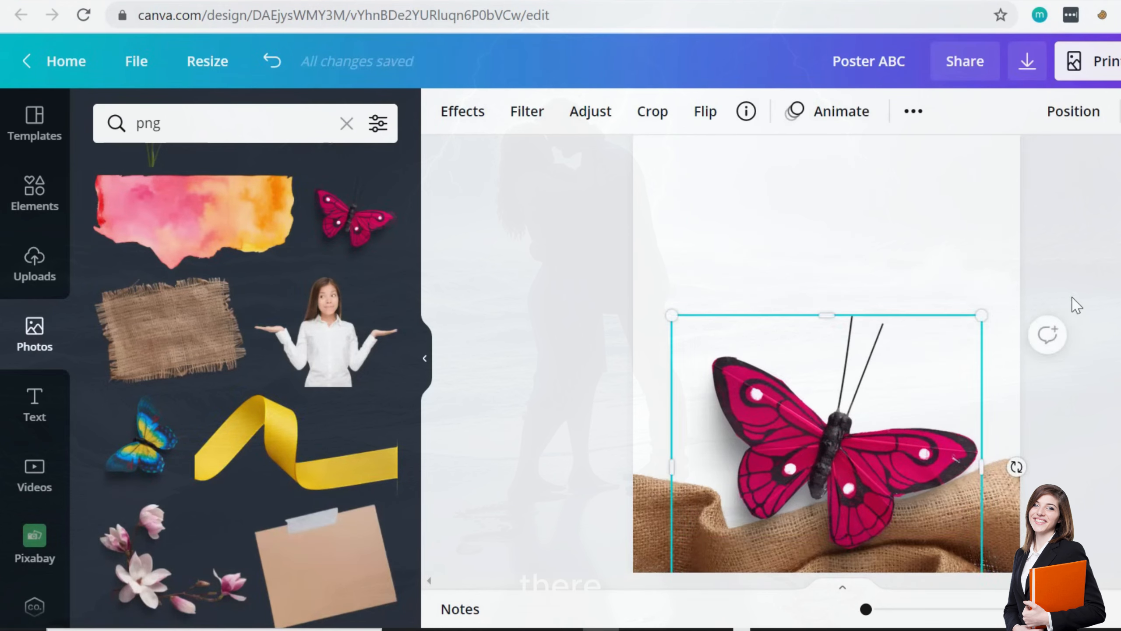
{"action": "left_click", "coordinate": [1116, 291]}
{"action": "scroll", "coordinate": [1116, 292], "scroll_direction": "up", "scroll_amount": 1}
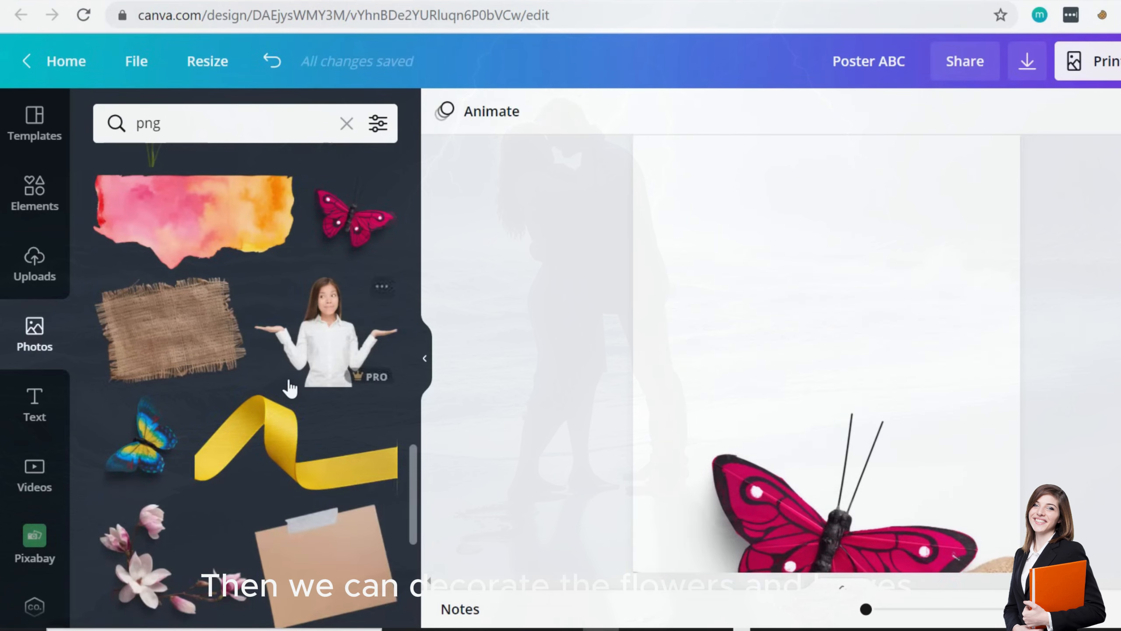
{"action": "scroll", "coordinate": [290, 387], "scroll_direction": "up", "scroll_amount": 4}
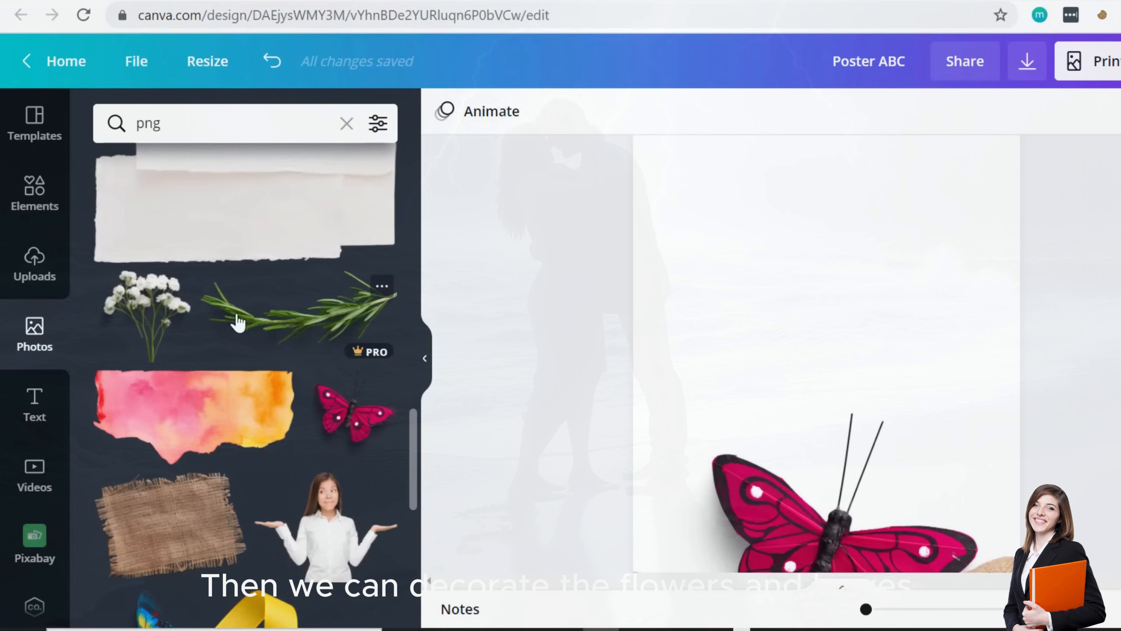
{"action": "scroll", "coordinate": [296, 318], "scroll_direction": "down", "scroll_amount": 4}
{"action": "scroll", "coordinate": [911, 356], "scroll_direction": "down", "scroll_amount": 4}
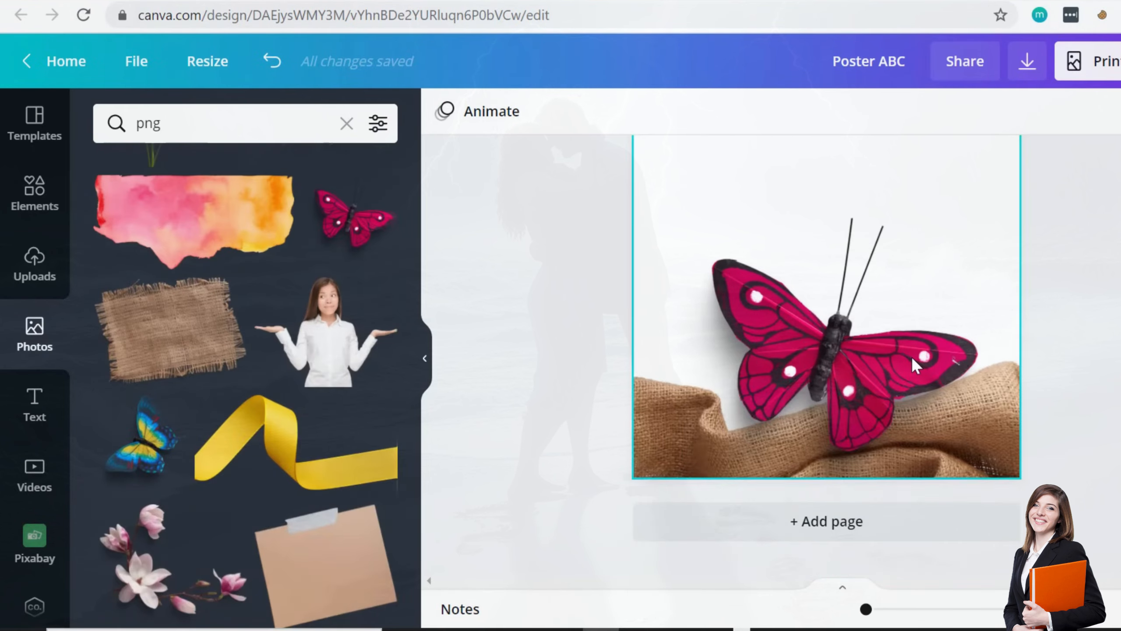
{"action": "scroll", "coordinate": [291, 314], "scroll_direction": "up", "scroll_amount": 4}
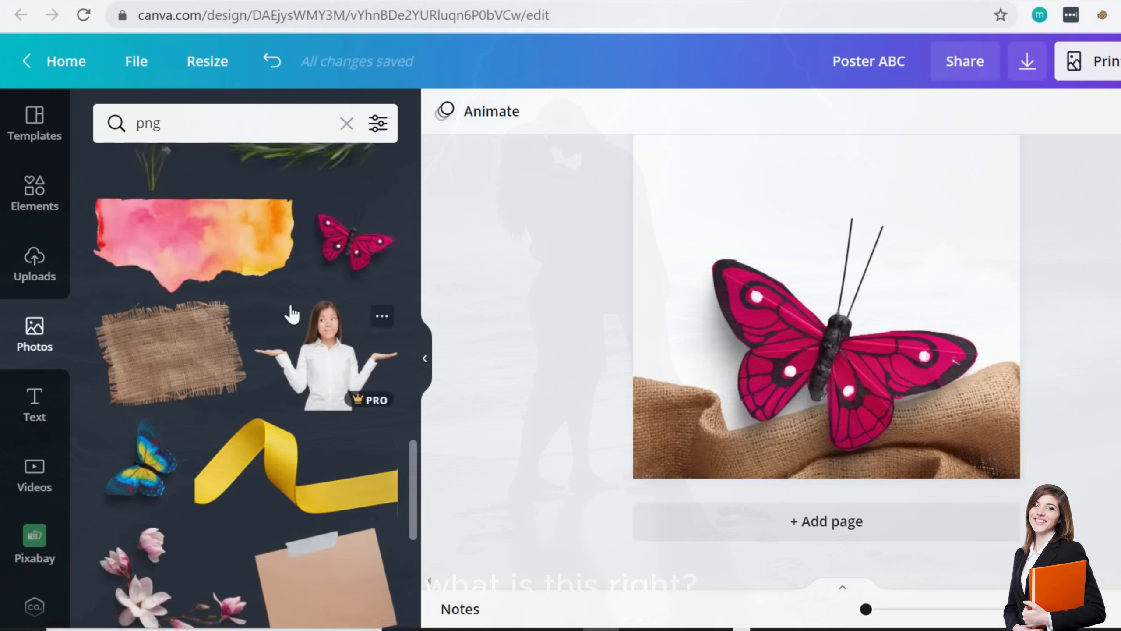
- Add the rosemary sprig photo to page 11 and place it in the upper-right corner, running off the edge
{"action": "left_click", "coordinate": [293, 316]}
{"action": "left_click_drag", "start_coordinate": [953, 186], "coordinate": [991, 229]}
{"action": "scroll", "coordinate": [991, 233], "scroll_direction": "up", "scroll_amount": 5}
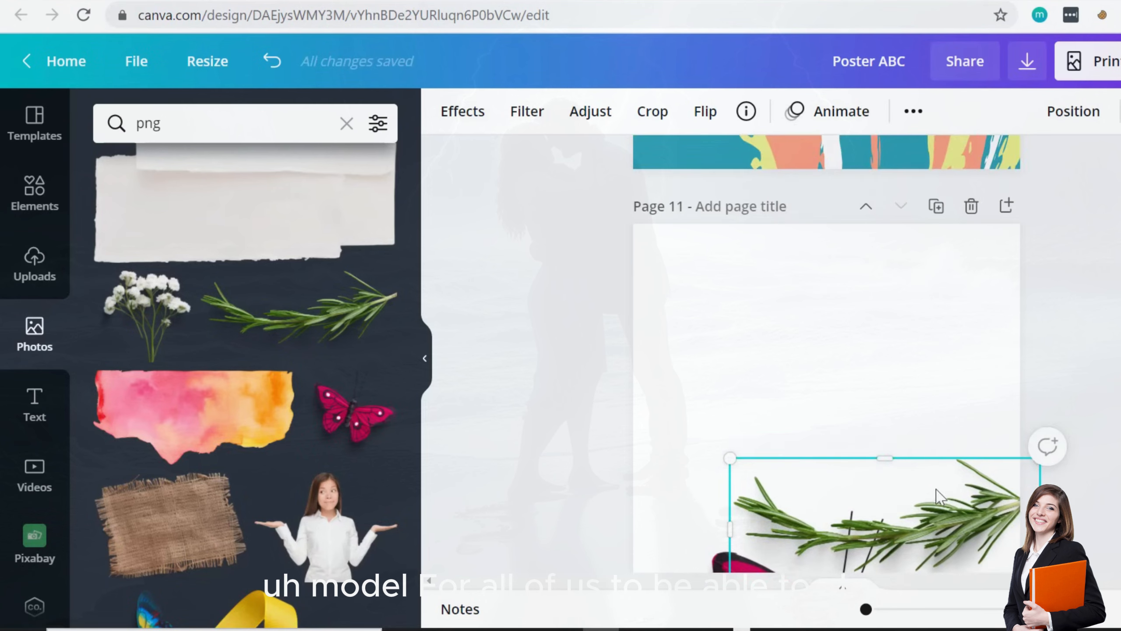
{"action": "left_click_drag", "start_coordinate": [949, 521], "coordinate": [1016, 256]}
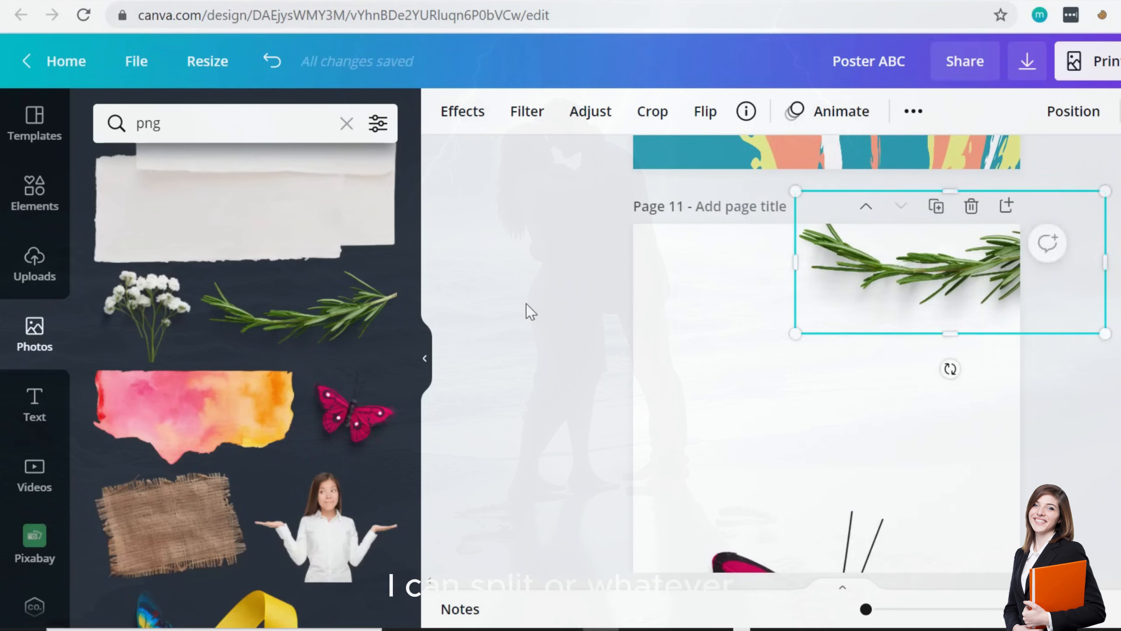
{"action": "left_click", "coordinate": [555, 307]}
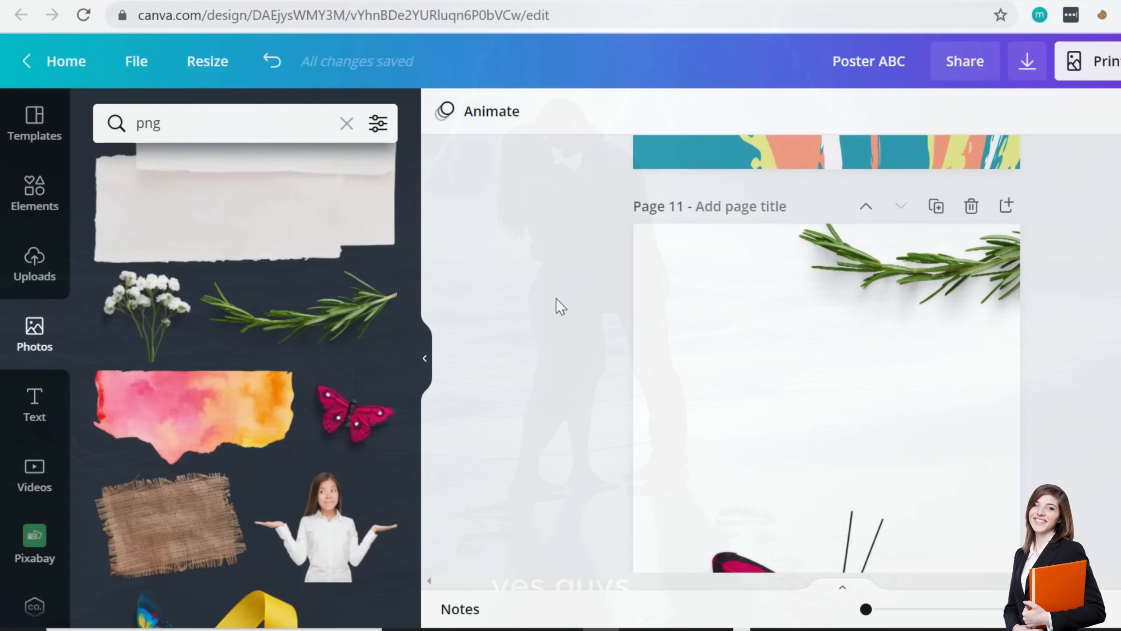
- Browse further through the png photos and delete the red butterfly from page 11
{"action": "scroll", "coordinate": [199, 375], "scroll_direction": "down", "scroll_amount": 10}
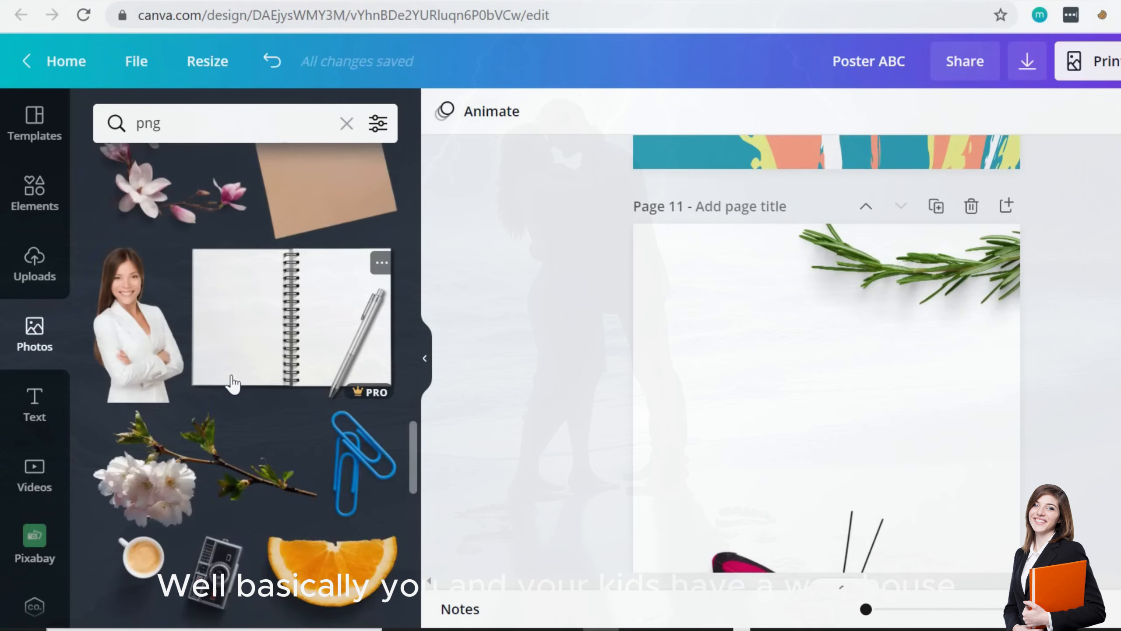
{"action": "scroll", "coordinate": [232, 384], "scroll_direction": "down", "scroll_amount": 5}
{"action": "left_click", "coordinate": [920, 304]}
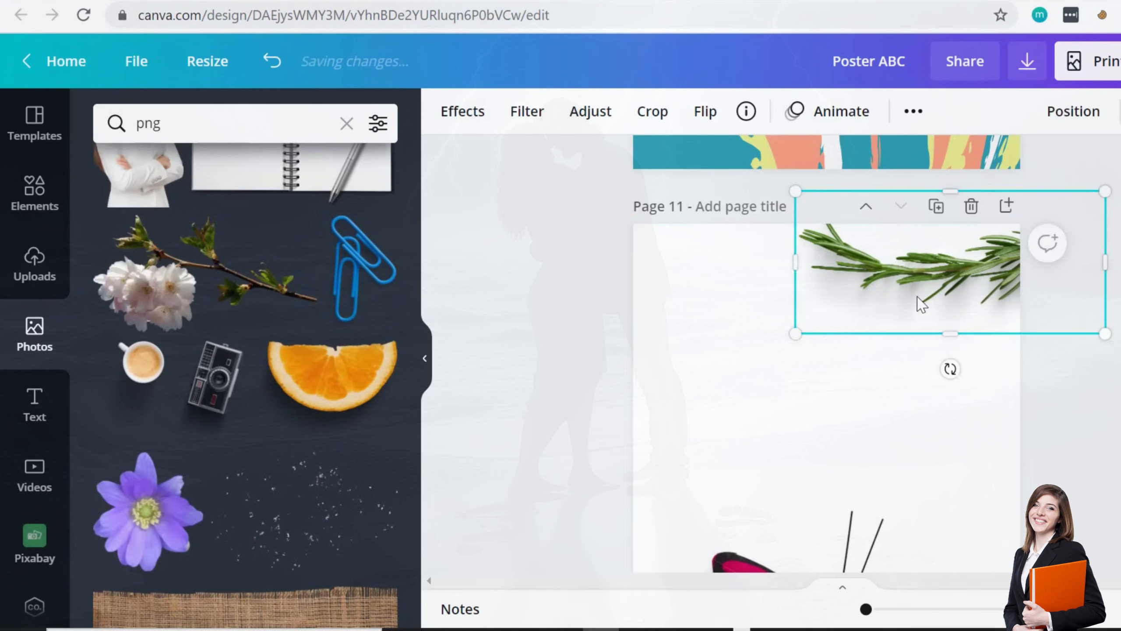
{"action": "scroll", "coordinate": [918, 301], "scroll_direction": "down", "scroll_amount": 1}
{"action": "left_click", "coordinate": [845, 496]}
{"action": "key", "text": "Delete"}
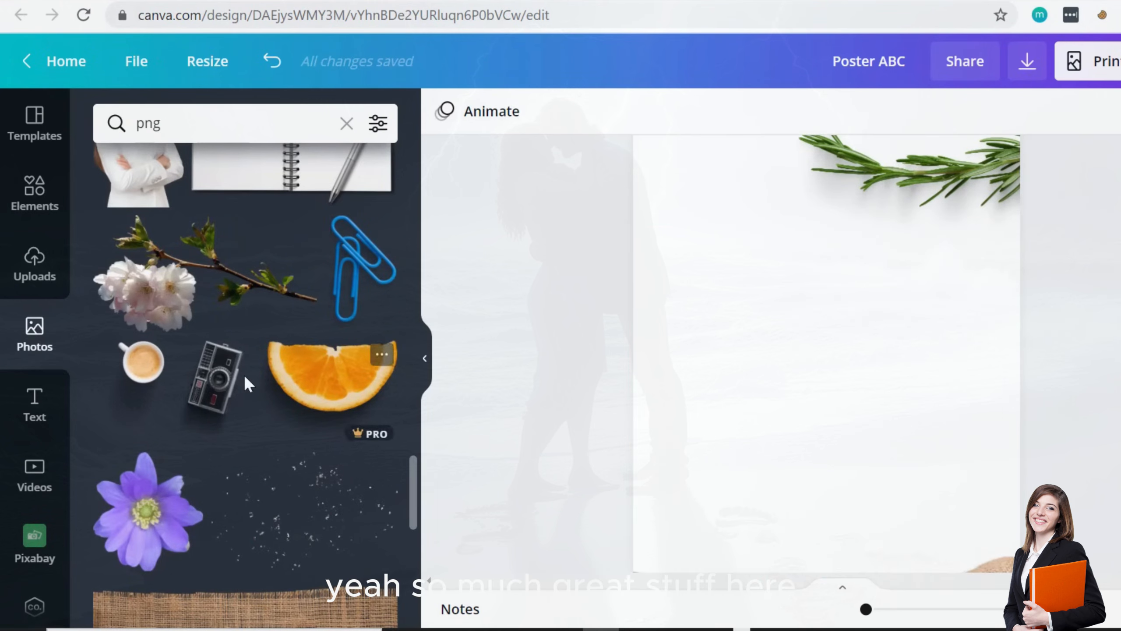
- Add the vintage camera photo to page 11 and move it down toward the burlap cloth
{"action": "left_click", "coordinate": [225, 378]}
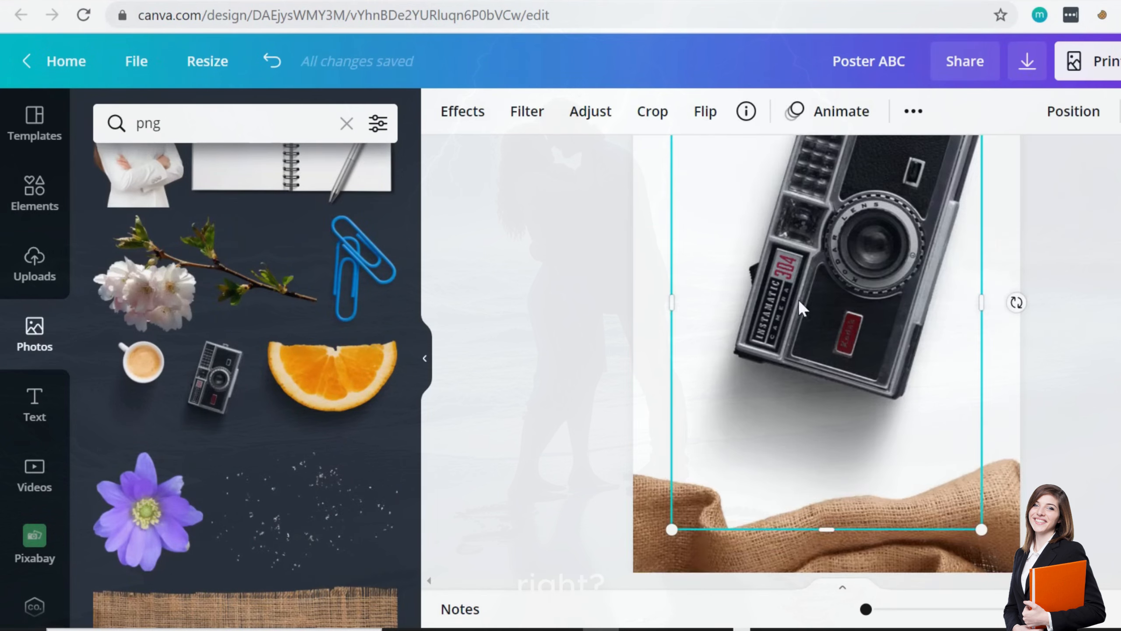
{"action": "left_click_drag", "start_coordinate": [798, 299], "coordinate": [854, 398]}
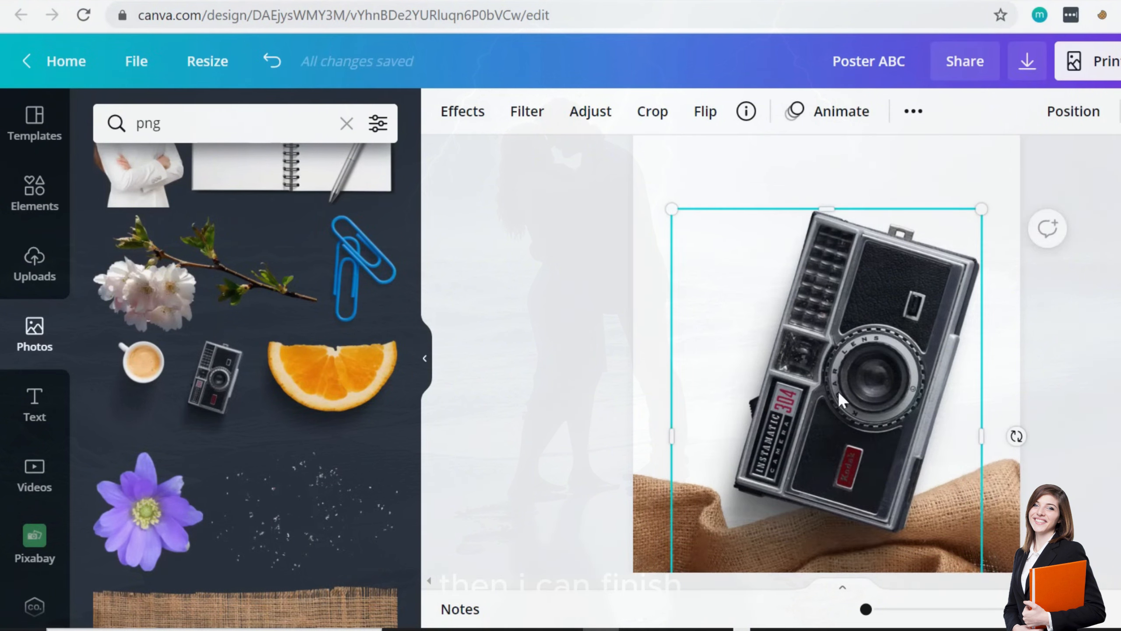
{"action": "scroll", "coordinate": [740, 328], "scroll_direction": "down", "scroll_amount": 3}
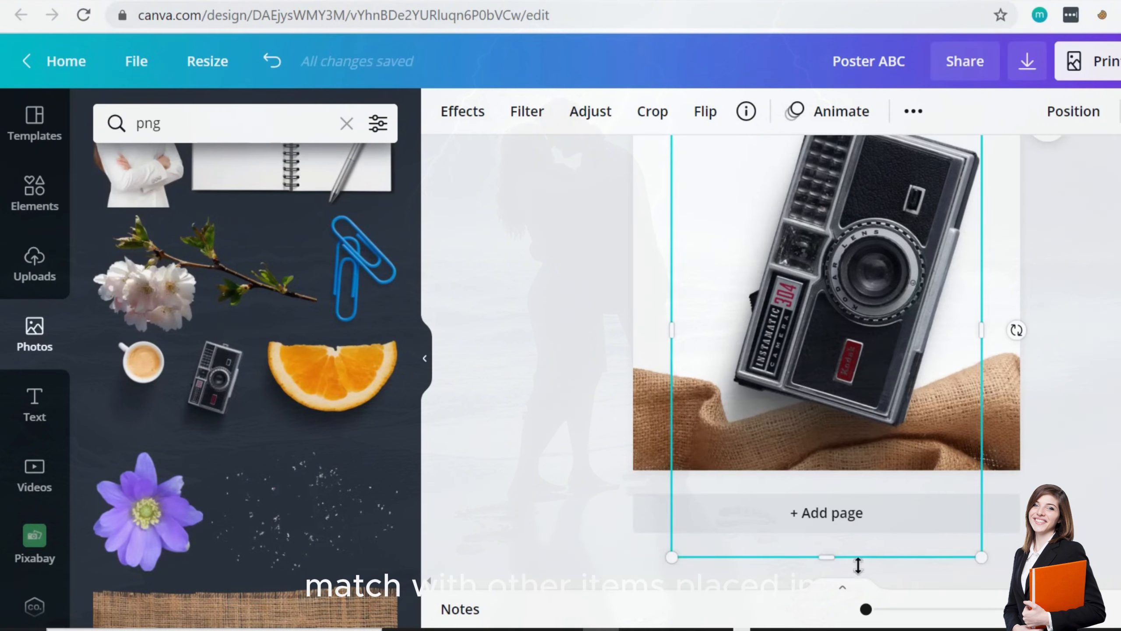
{"action": "scroll", "coordinate": [877, 389], "scroll_direction": "up", "scroll_amount": 3}
- Tilt the camera clockwise, then shrink it slightly and position it above the burlap cloth
{"action": "left_click_drag", "start_coordinate": [1016, 425], "coordinate": [971, 526]}
{"action": "left_click_drag", "start_coordinate": [881, 407], "coordinate": [805, 427]}
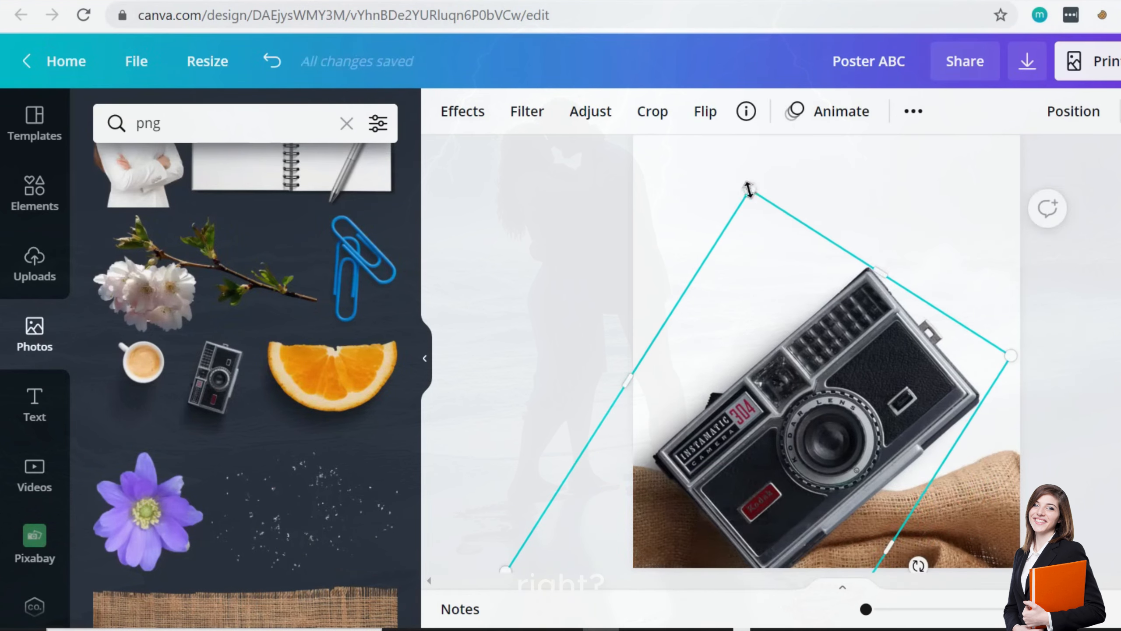
{"action": "left_click_drag", "start_coordinate": [748, 189], "coordinate": [776, 270]}
{"action": "left_click_drag", "start_coordinate": [783, 455], "coordinate": [811, 227]}
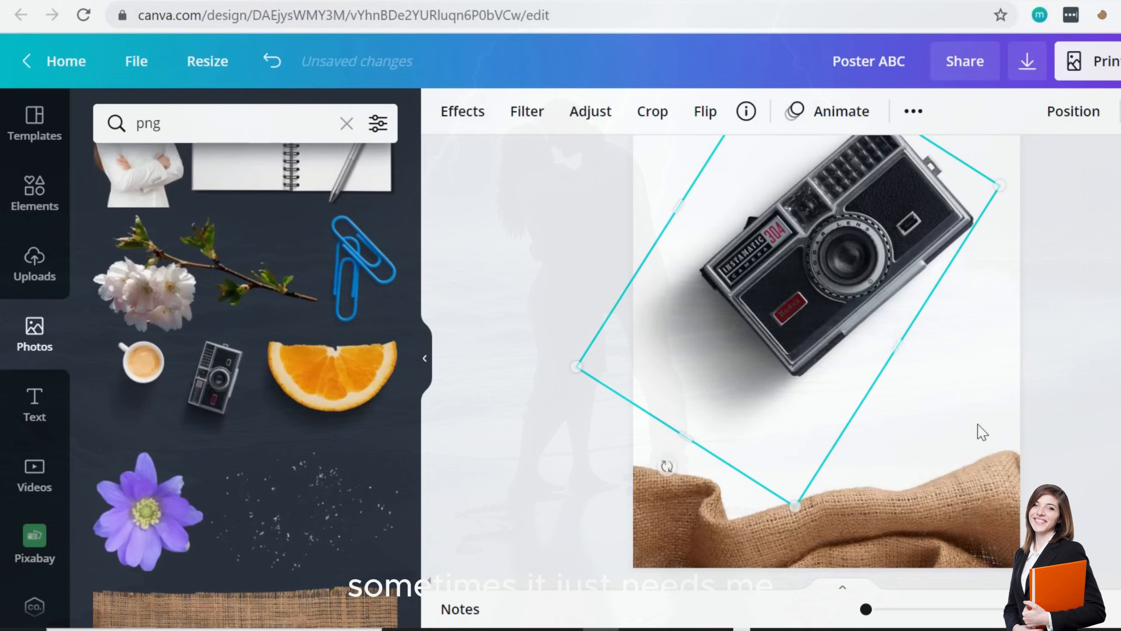
- Delete the burlap cloth from the lower edge of page 11
{"action": "left_click", "coordinate": [971, 520]}
{"action": "key", "text": "Delete"}
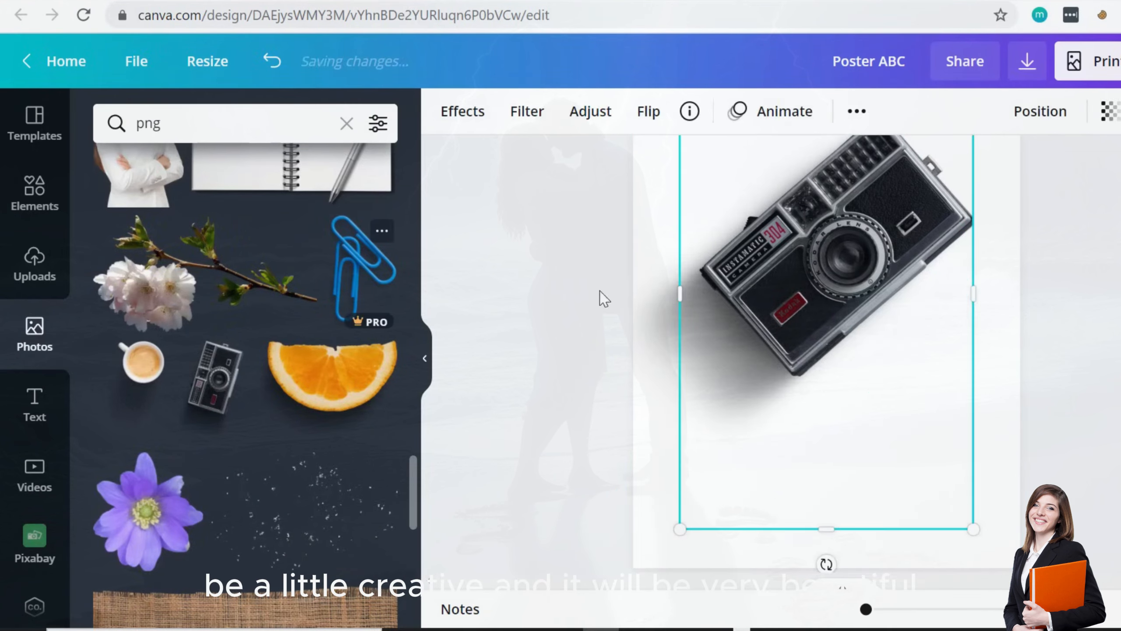
- Shrink the blue paper clips photo and layer it behind the camera, sticking out below the camera body
{"action": "left_click_drag", "start_coordinate": [808, 333], "coordinate": [824, 370]}
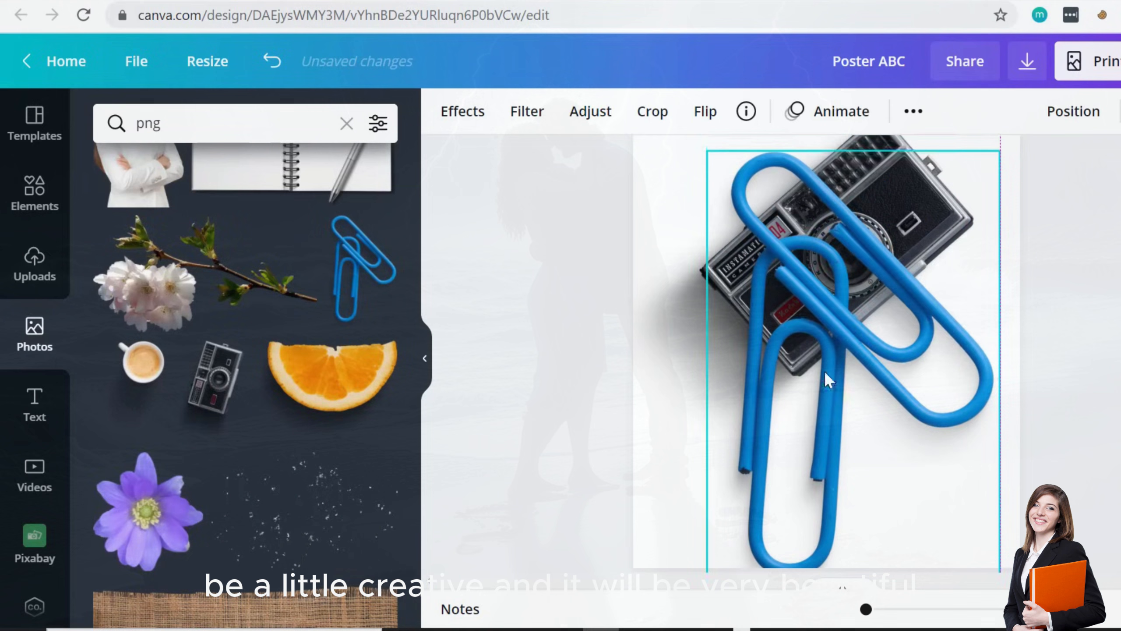
{"action": "left_click_drag", "start_coordinate": [715, 152], "coordinate": [876, 395]}
{"action": "left_click_drag", "start_coordinate": [931, 487], "coordinate": [893, 325]}
{"action": "left_click", "coordinate": [787, 262]}
{"action": "key", "text": "ctrl+]"}
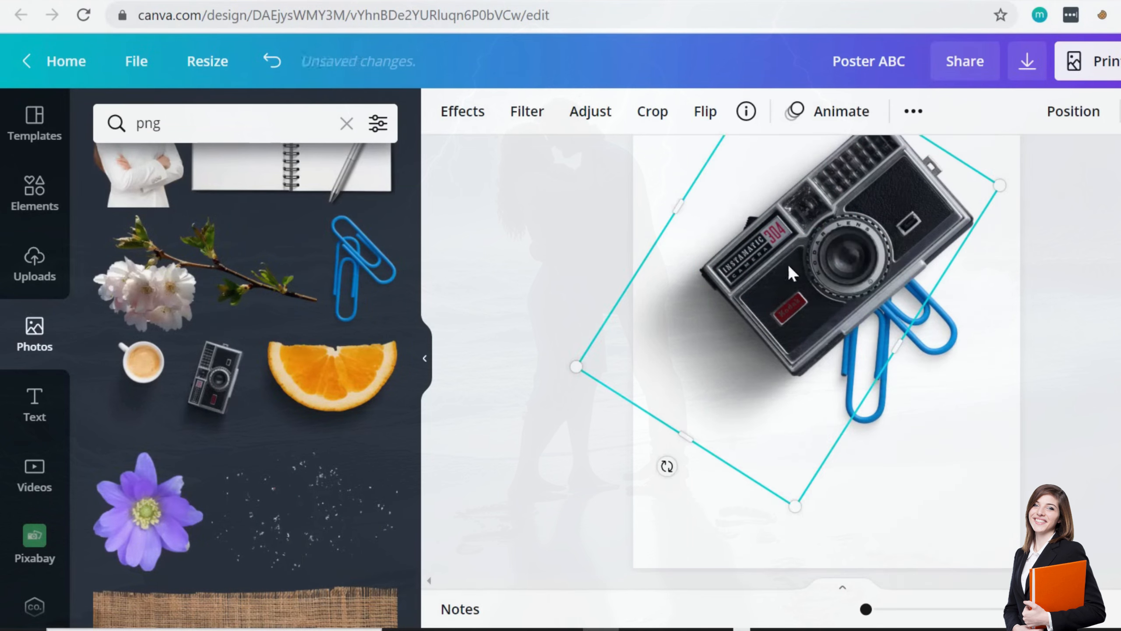
{"action": "left_click", "coordinate": [945, 353]}
{"action": "left_click", "coordinate": [713, 399]}
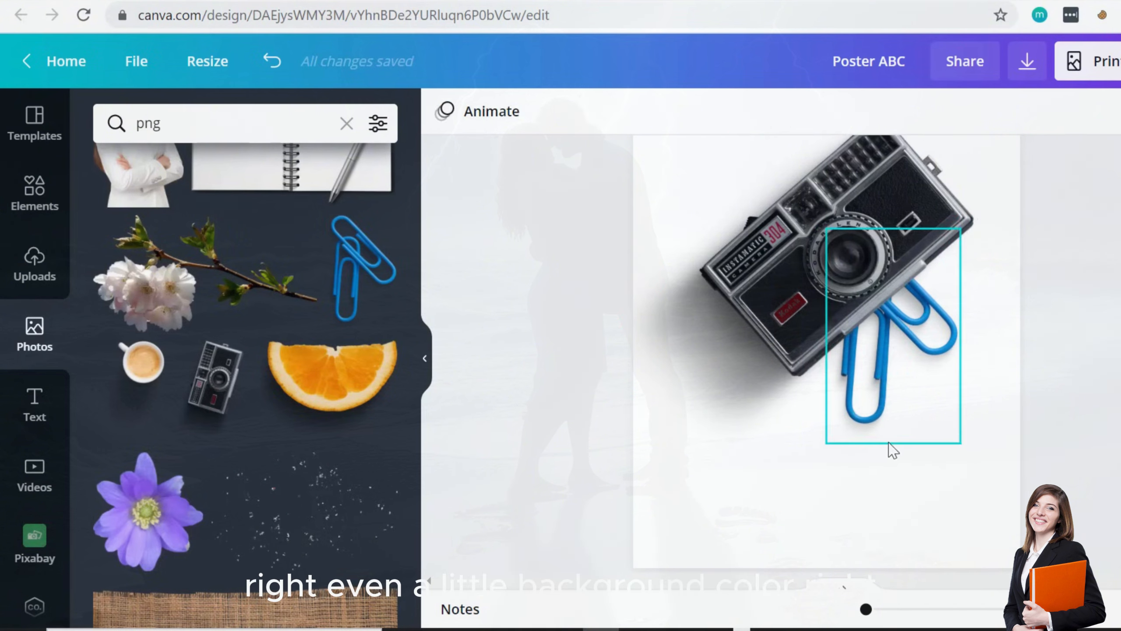
- Add the scattered speckles photo and enlarge it across the camera and paper clips
{"action": "left_click", "coordinate": [379, 508]}
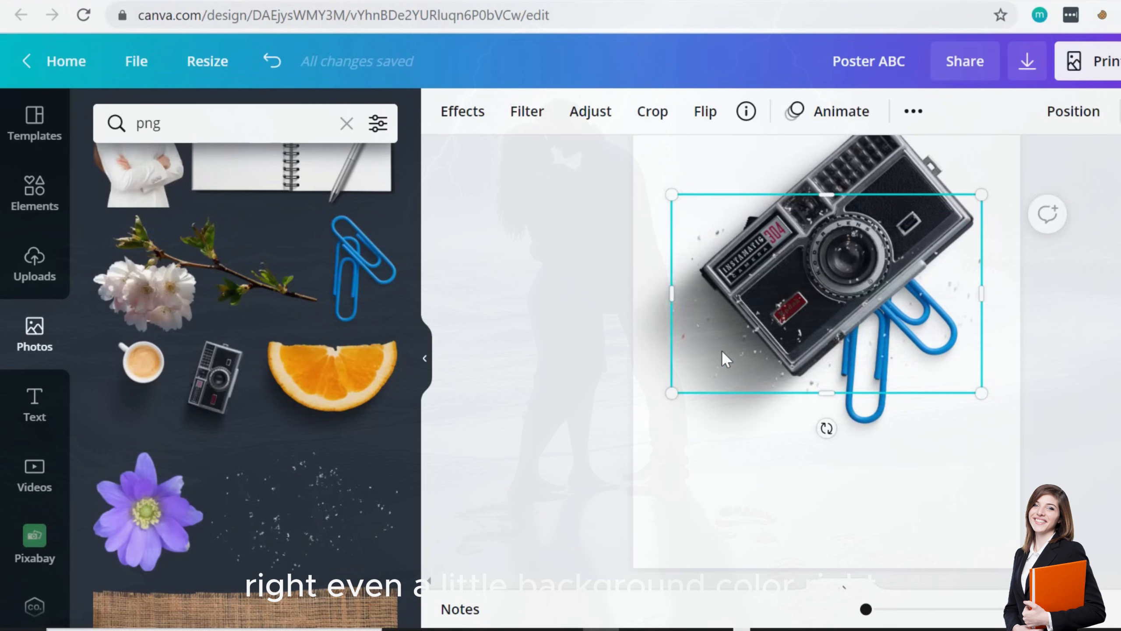
{"action": "left_click_drag", "start_coordinate": [671, 392], "coordinate": [625, 481]}
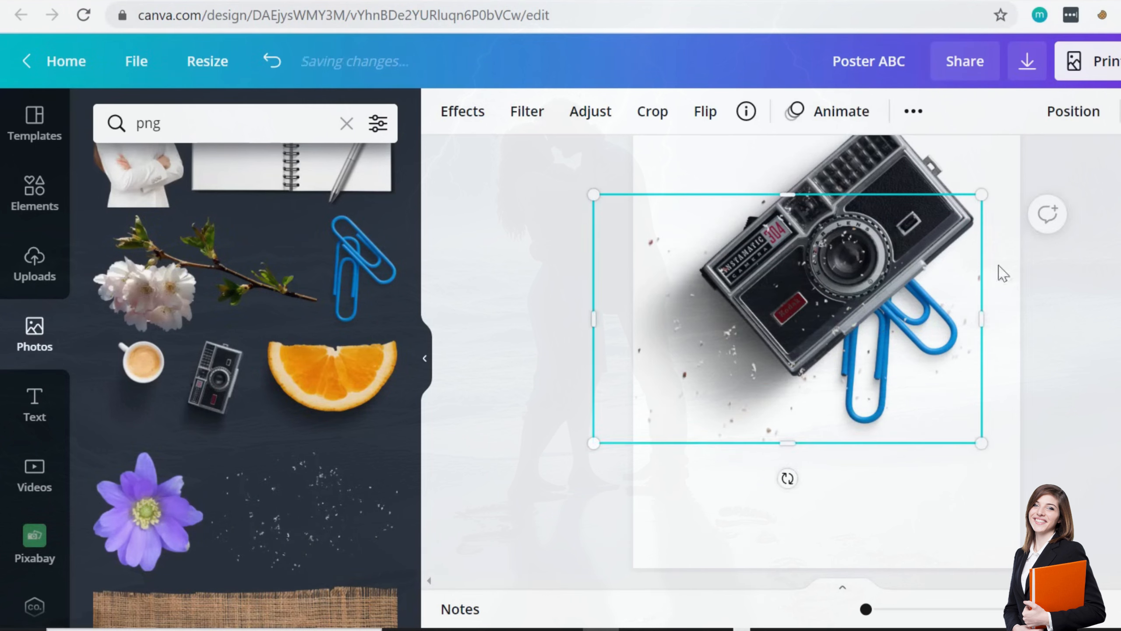
- Set the background of page 11 to the dark grey document color
{"action": "left_click", "coordinate": [928, 526]}
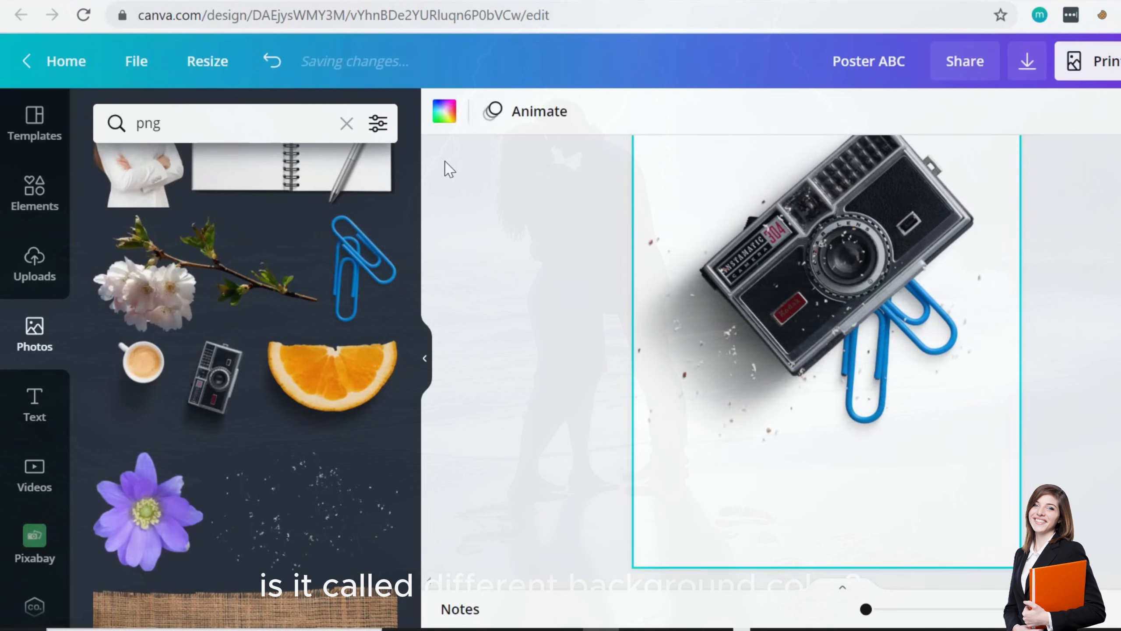
{"action": "left_click", "coordinate": [444, 115]}
{"action": "left_click", "coordinate": [182, 278]}
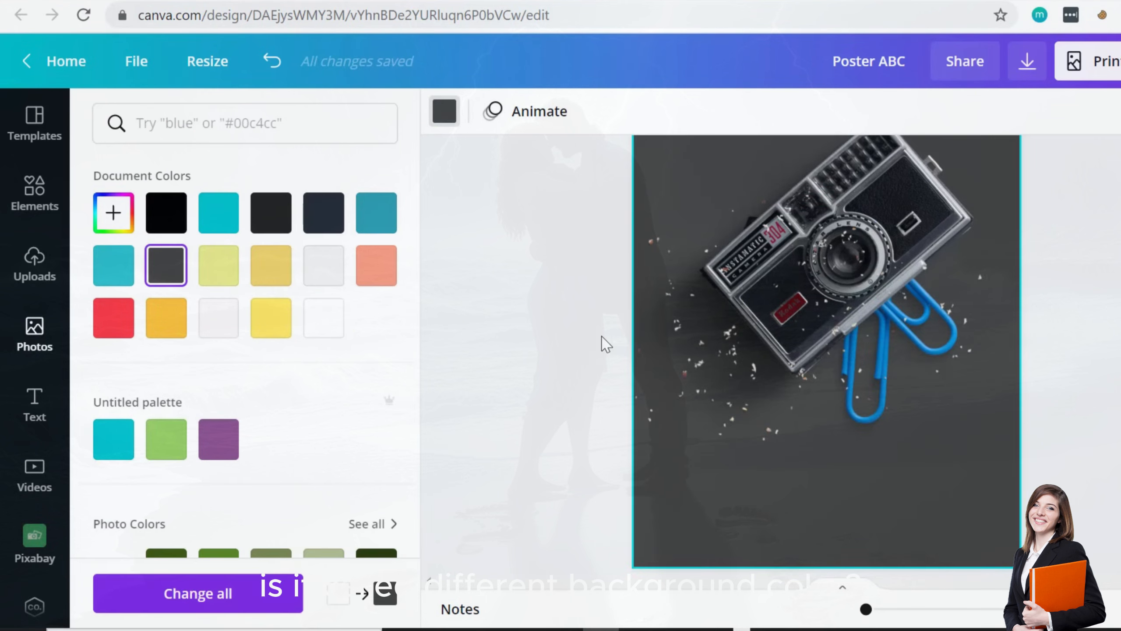
{"action": "left_click", "coordinate": [722, 388]}
{"action": "left_click", "coordinate": [880, 159]}
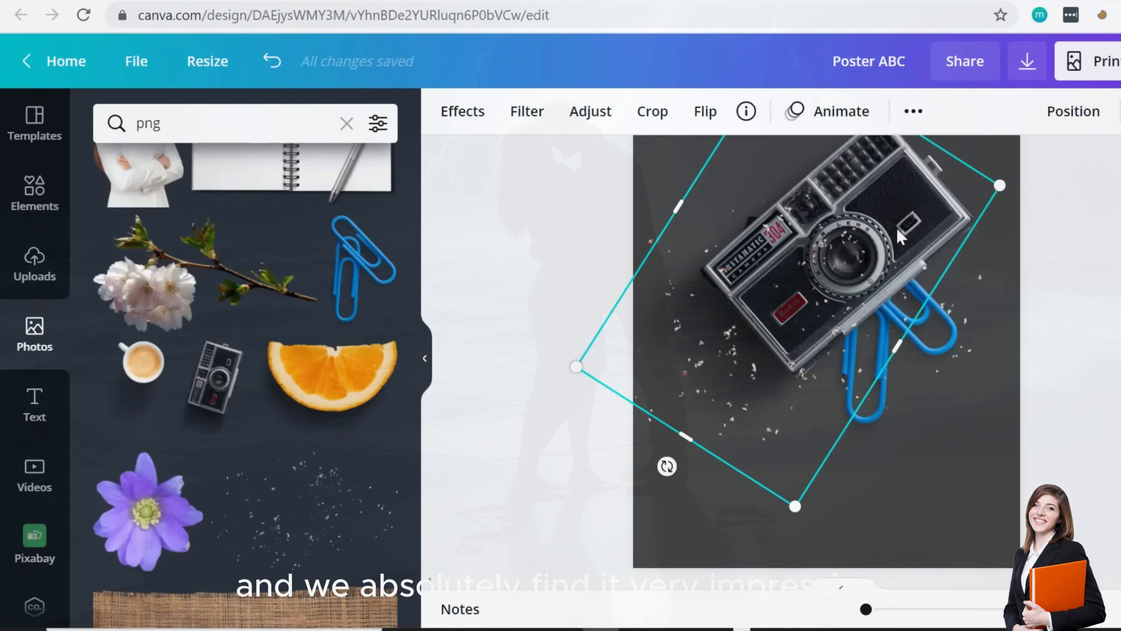
{"action": "left_click", "coordinate": [936, 352], "text": "shift"}
{"action": "key", "text": "Delete"}
{"action": "key", "text": "ctrl+z"}
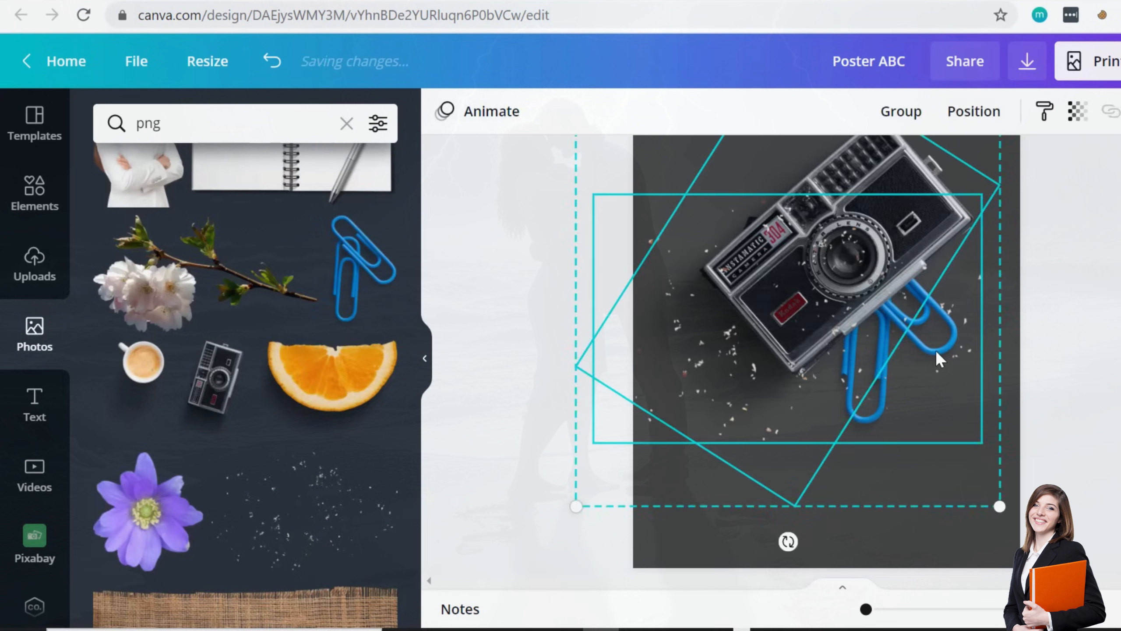
{"action": "left_click", "coordinate": [1032, 320]}
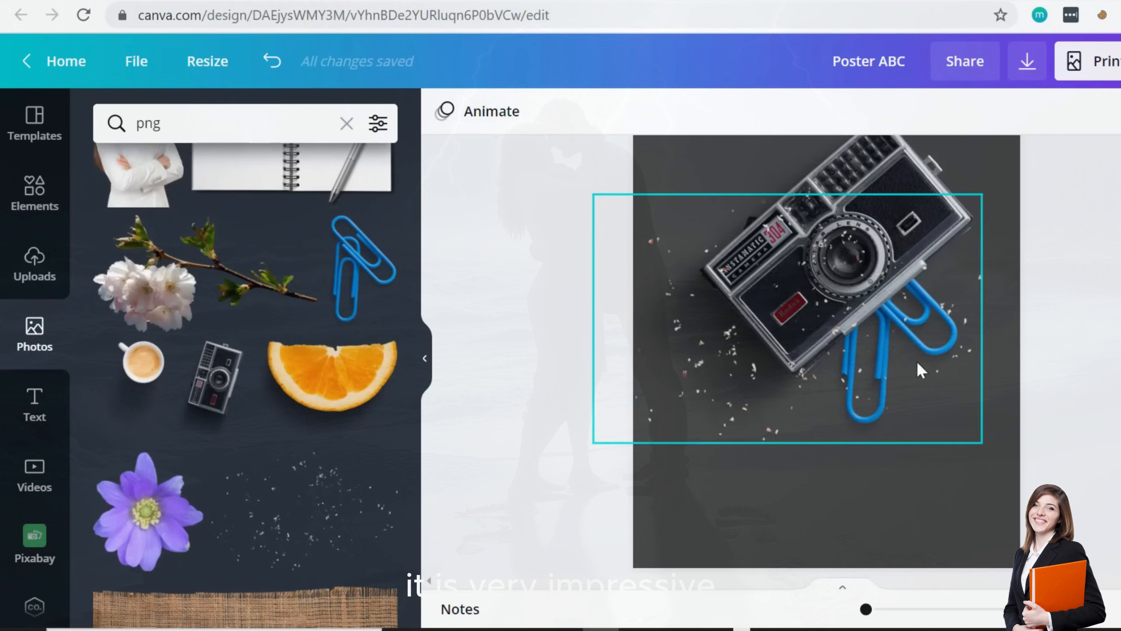
- Move the speckles down slightly and bring the camera in front of them
{"action": "left_click_drag", "start_coordinate": [762, 397], "coordinate": [763, 421]}
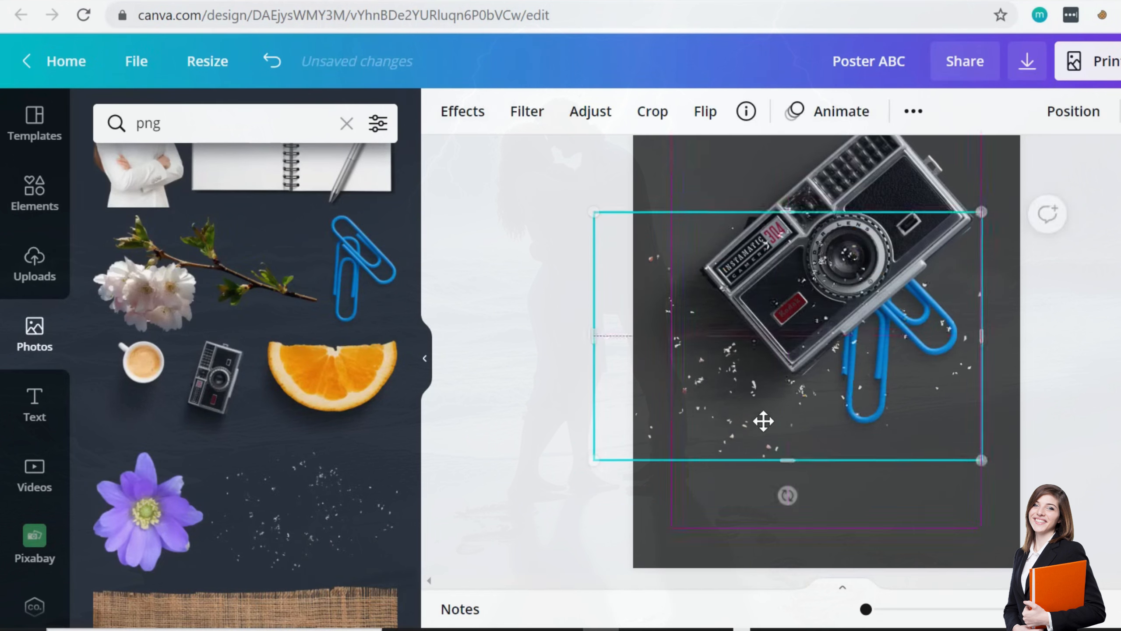
{"action": "left_click", "coordinate": [858, 176]}
{"action": "key", "text": "ctrl+x"}
{"action": "key", "text": "ctrl+v"}
{"action": "left_click", "coordinate": [1118, 280]}
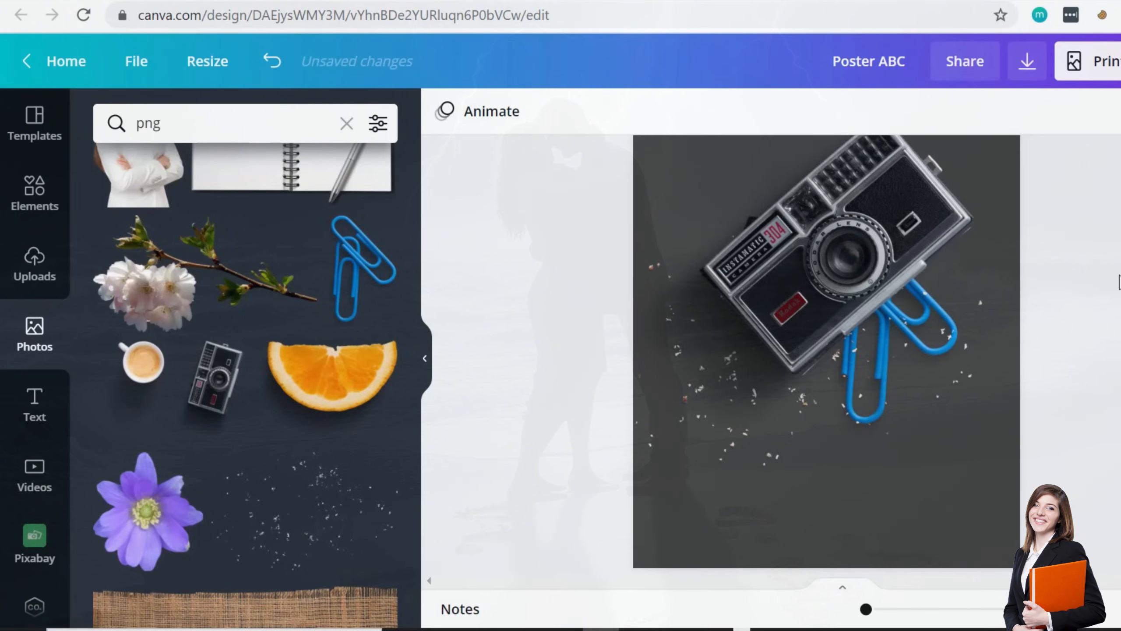
- Add the neon HAPPY HOUR text combination, scaled down and placed over the upper part of the camera
{"action": "scroll", "coordinate": [1117, 280], "scroll_direction": "up", "scroll_amount": 1}
{"action": "scroll", "coordinate": [826, 353], "scroll_direction": "up", "scroll_amount": 2}
{"action": "scroll", "coordinate": [826, 353], "scroll_direction": "down", "scroll_amount": 2}
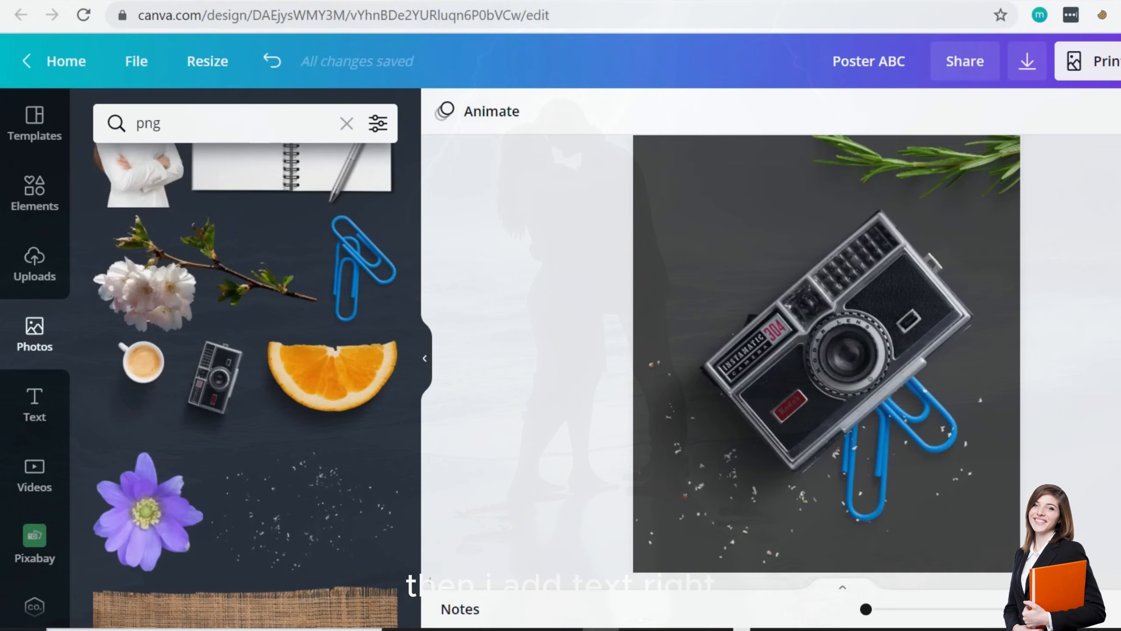
{"action": "left_click", "coordinate": [34, 404]}
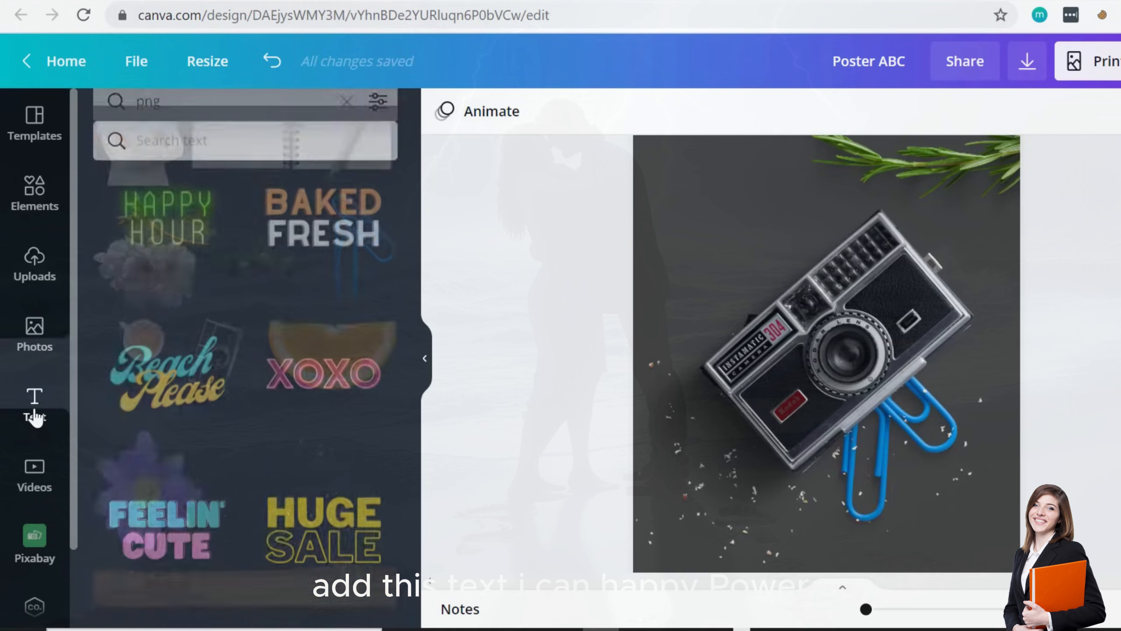
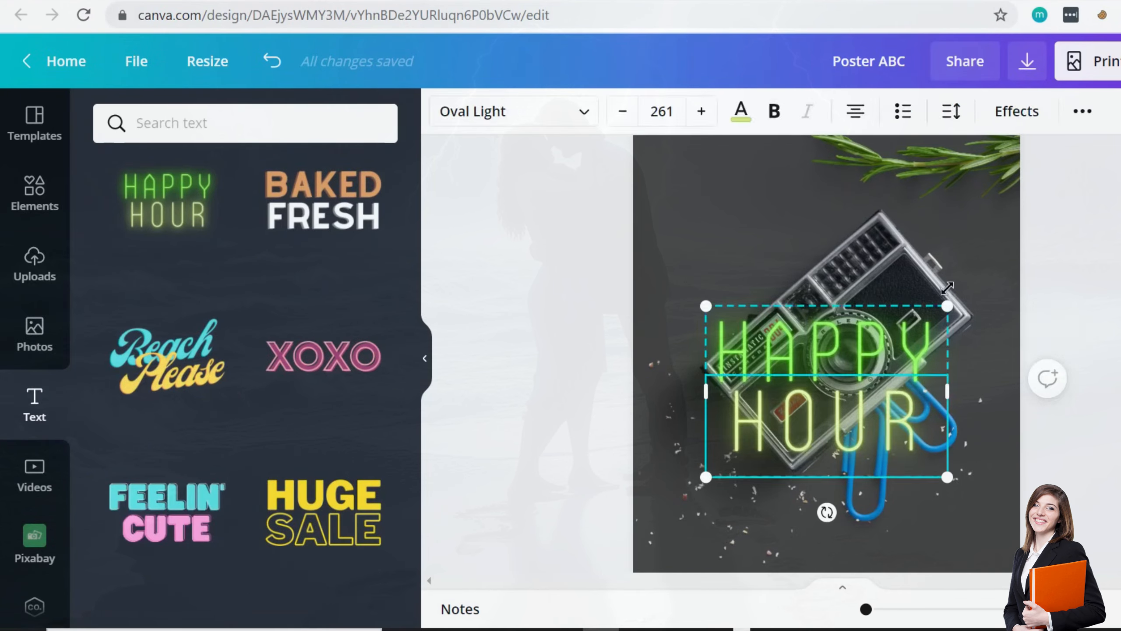
{"action": "left_click_drag", "start_coordinate": [949, 307], "coordinate": [899, 376]}
{"action": "left_click_drag", "start_coordinate": [710, 402], "coordinate": [754, 292]}
{"action": "left_click", "coordinate": [1039, 329]}
- Review the composed camera design on page 11 from top to bottom, along with the apple poster above it
{"action": "scroll", "coordinate": [1038, 330], "scroll_direction": "up", "scroll_amount": 2}
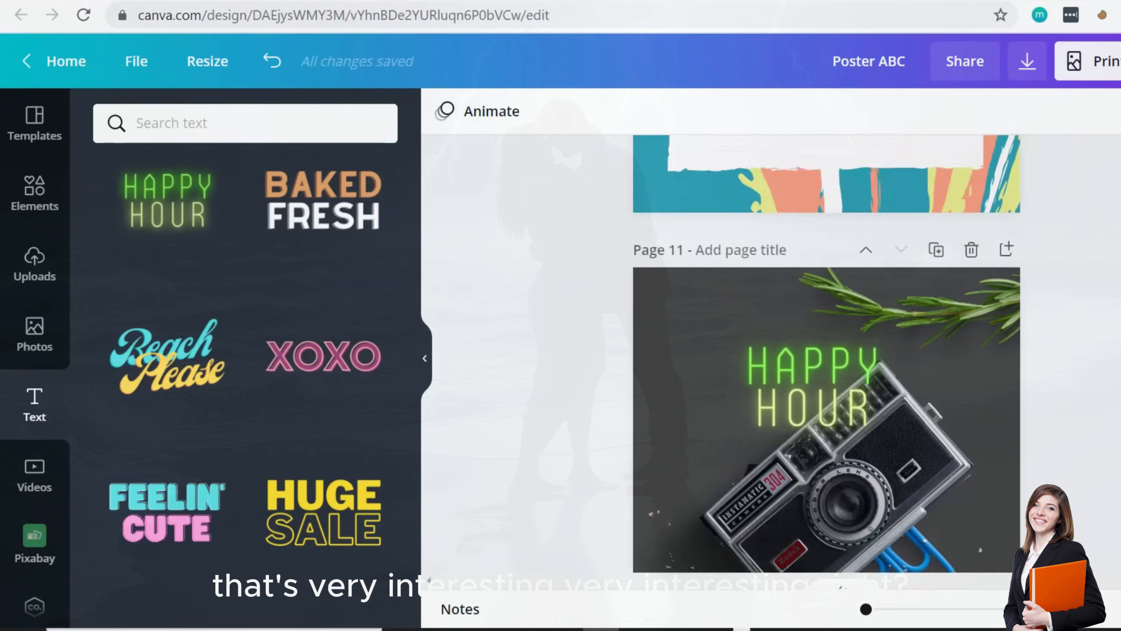
{"action": "scroll", "coordinate": [1038, 329], "scroll_direction": "down", "scroll_amount": 3}
{"action": "scroll", "coordinate": [826, 353], "scroll_direction": "up", "scroll_amount": 2}
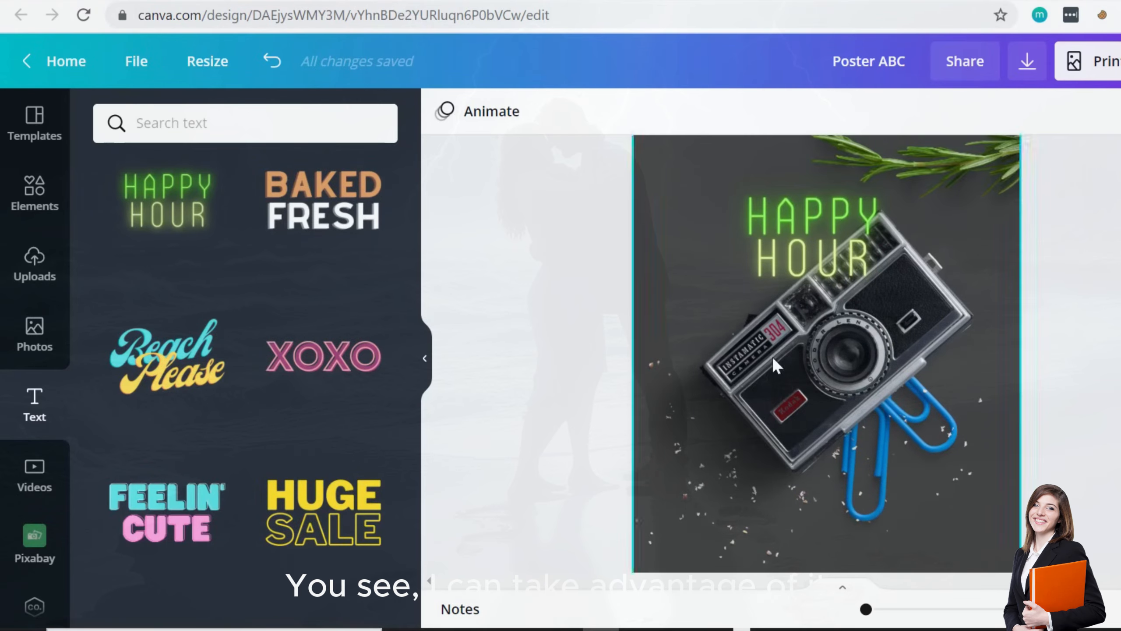
{"action": "scroll", "coordinate": [729, 367], "scroll_direction": "down", "scroll_amount": 4}
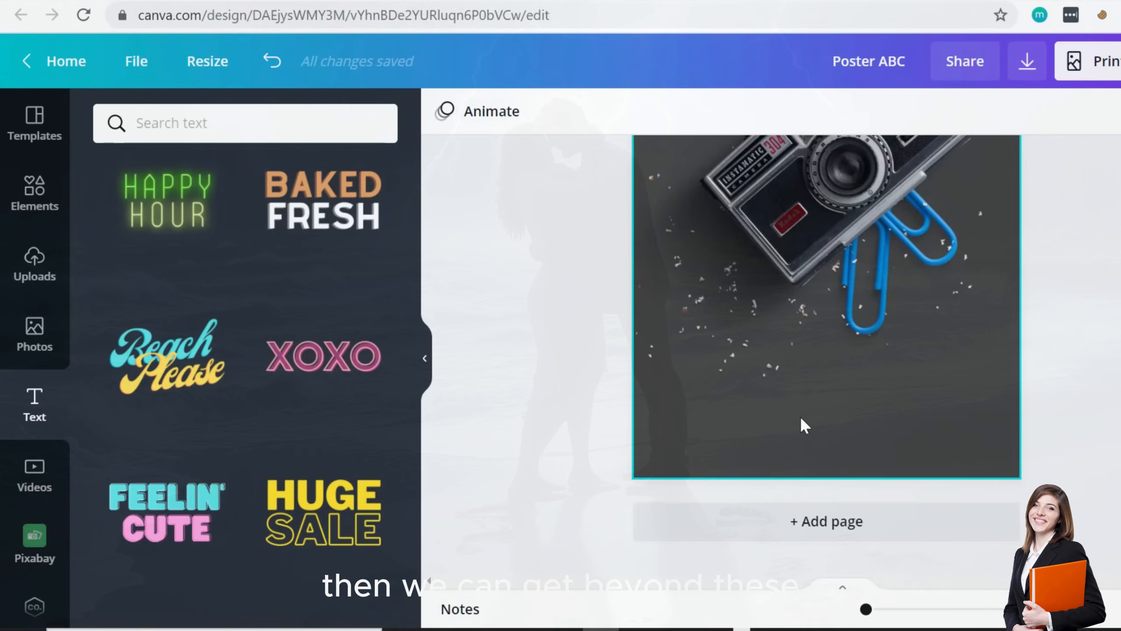
{"action": "scroll", "coordinate": [800, 416], "scroll_direction": "up", "scroll_amount": 8}
{"action": "scroll", "coordinate": [800, 416], "scroll_direction": "down", "scroll_amount": 6}
{"action": "scroll", "coordinate": [801, 416], "scroll_direction": "up", "scroll_amount": 4}
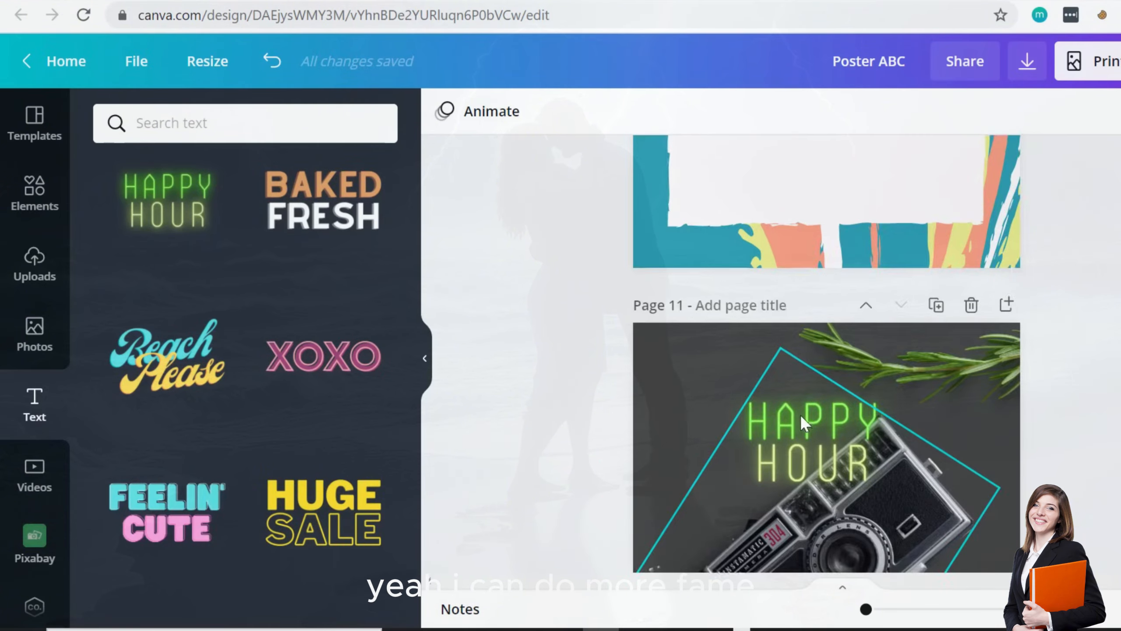
{"action": "scroll", "coordinate": [800, 414], "scroll_direction": "up", "scroll_amount": 6}
{"action": "scroll", "coordinate": [801, 413], "scroll_direction": "down", "scroll_amount": 12}
{"action": "scroll", "coordinate": [800, 413], "scroll_direction": "up", "scroll_amount": 6}
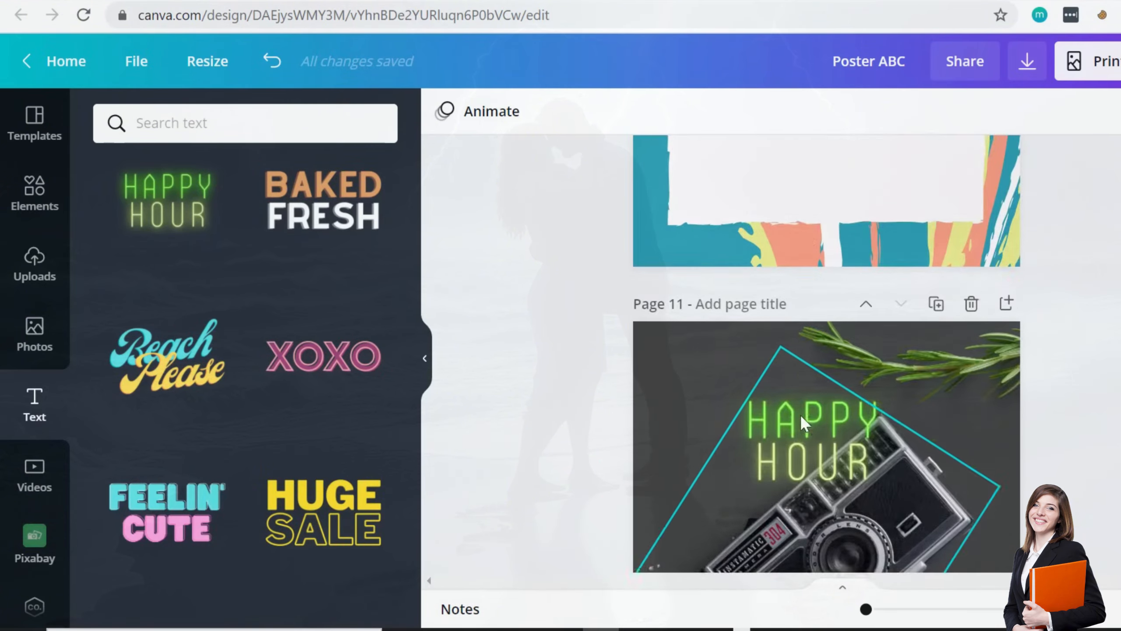
{"action": "scroll", "coordinate": [800, 414], "scroll_direction": "down", "scroll_amount": 8}
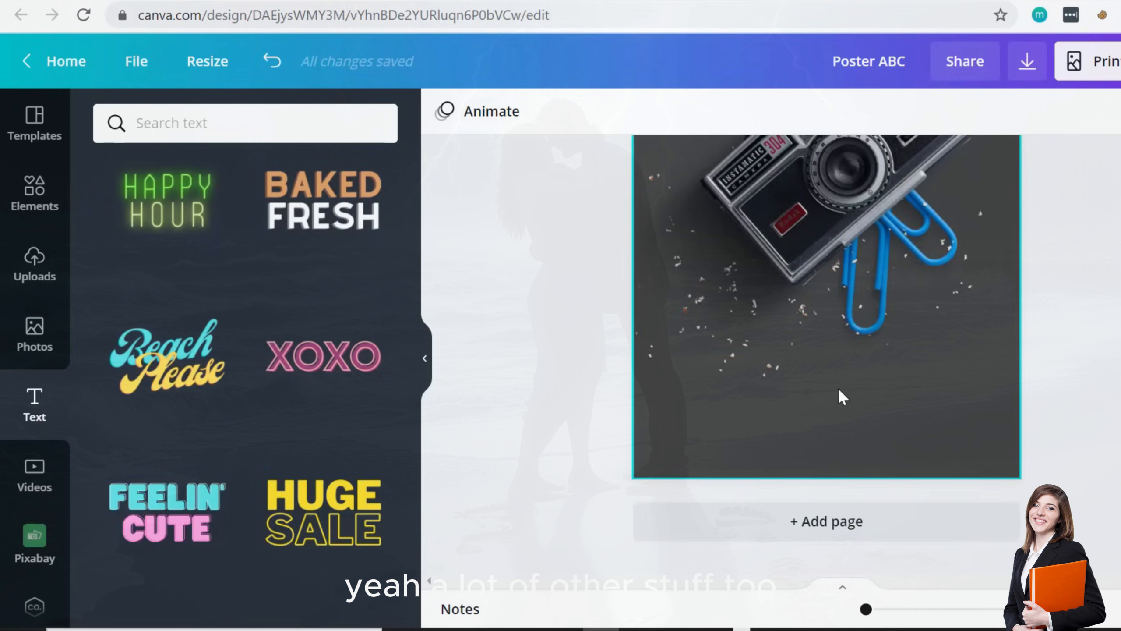
{"action": "scroll", "coordinate": [837, 386], "scroll_direction": "up", "scroll_amount": 8}
{"action": "left_click", "coordinate": [735, 409]}
{"action": "scroll", "coordinate": [736, 408], "scroll_direction": "down", "scroll_amount": 3}
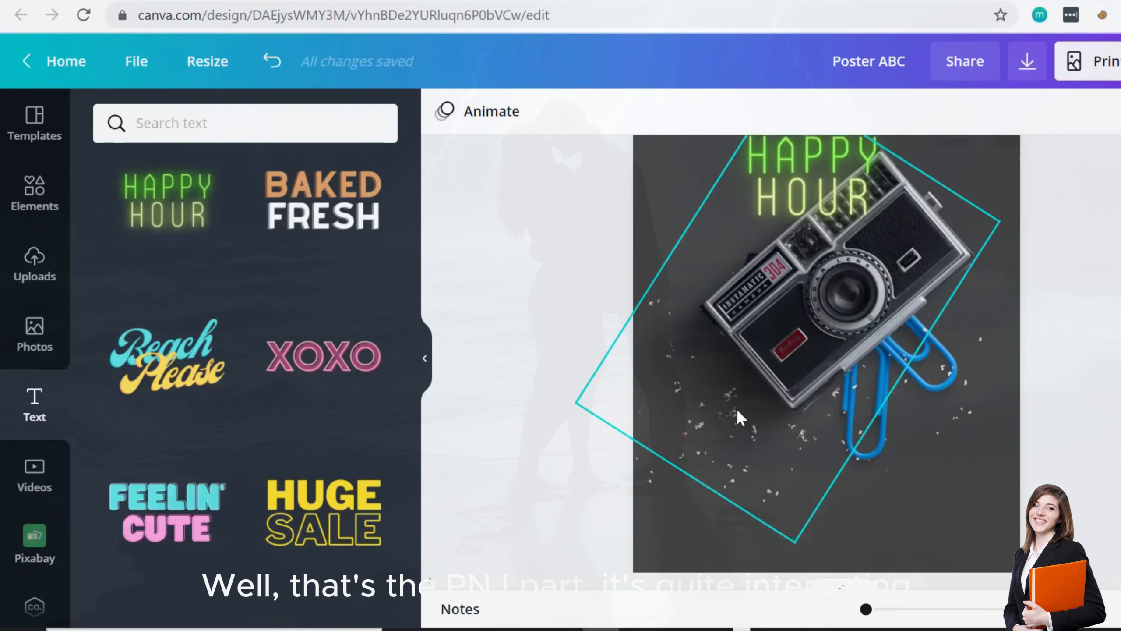
{"action": "scroll", "coordinate": [735, 408], "scroll_direction": "up", "scroll_amount": 10}
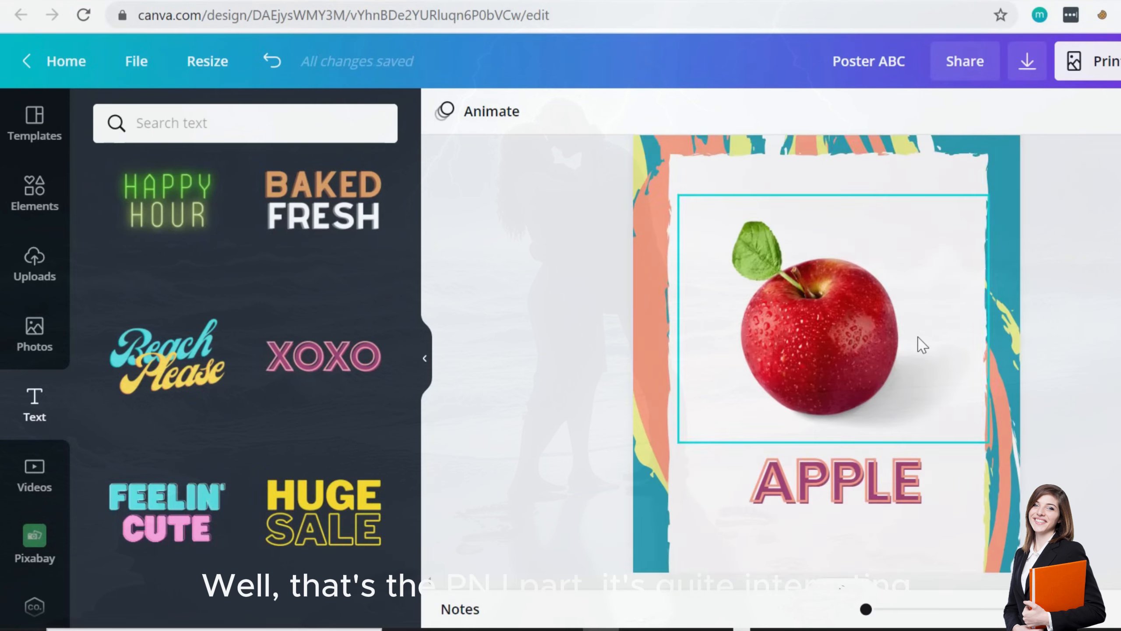
- Add a new page below the camera design on page 11
{"action": "scroll", "coordinate": [921, 346], "scroll_direction": "down", "scroll_amount": 4}
{"action": "scroll", "coordinate": [921, 345], "scroll_direction": "up", "scroll_amount": 2}
{"action": "scroll", "coordinate": [921, 343], "scroll_direction": "down", "scroll_amount": 12}
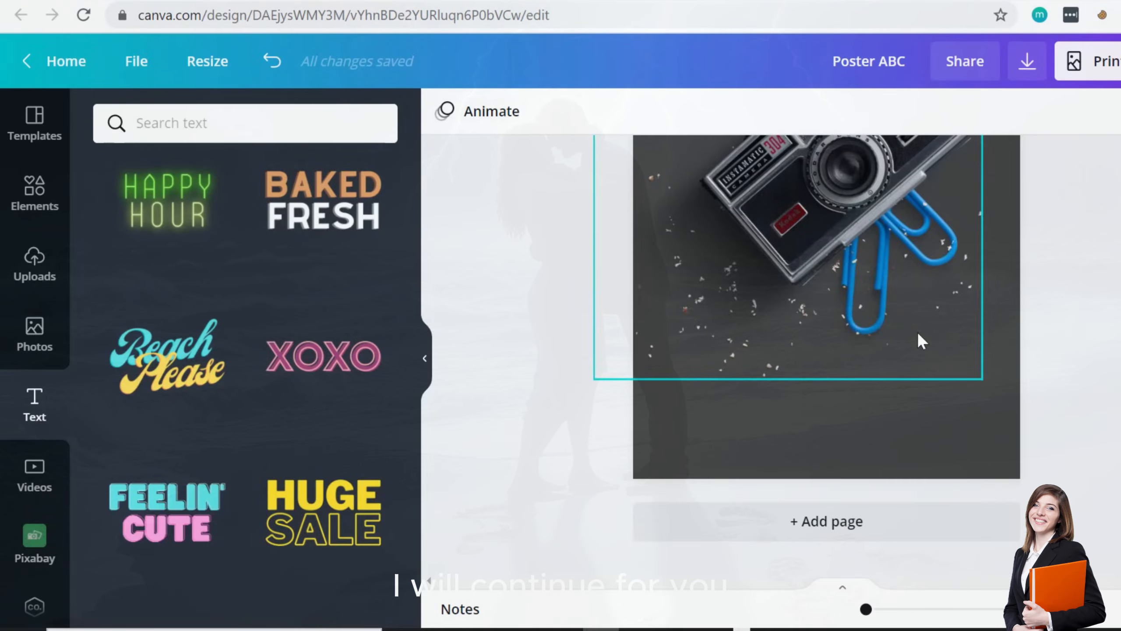
{"action": "left_click", "coordinate": [819, 522]}
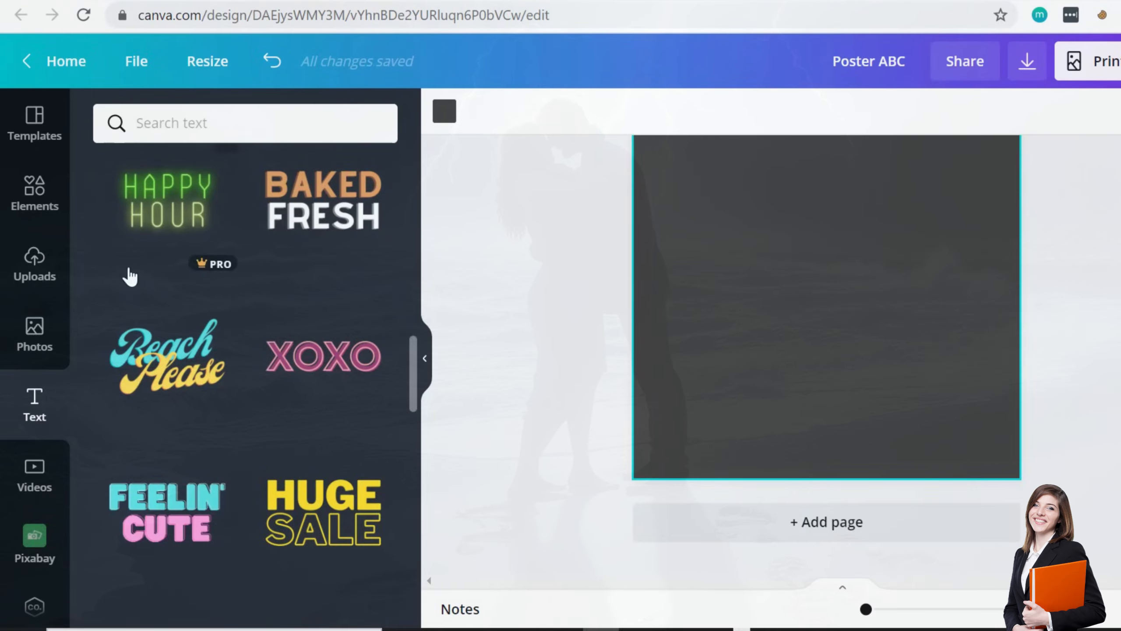
{"action": "scroll", "coordinate": [784, 251], "scroll_direction": "up", "scroll_amount": 3}
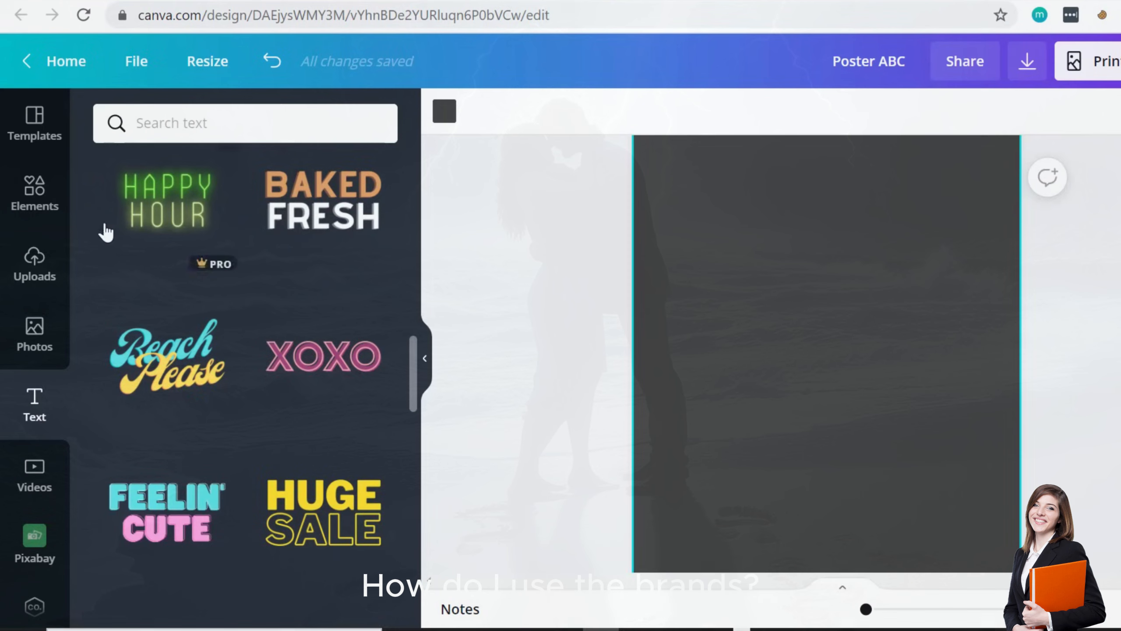
- Search the design elements for "gradient" and browse the matching graphics
{"action": "left_click", "coordinate": [31, 196]}
{"action": "left_click", "coordinate": [224, 125]}
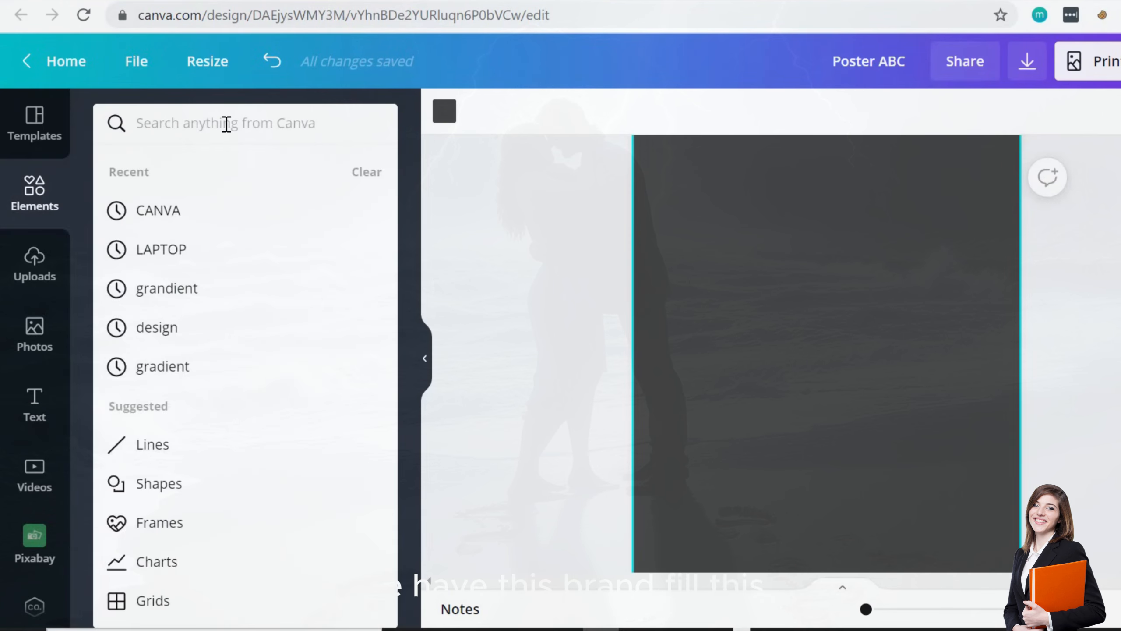
{"action": "type", "text": "gradi"}
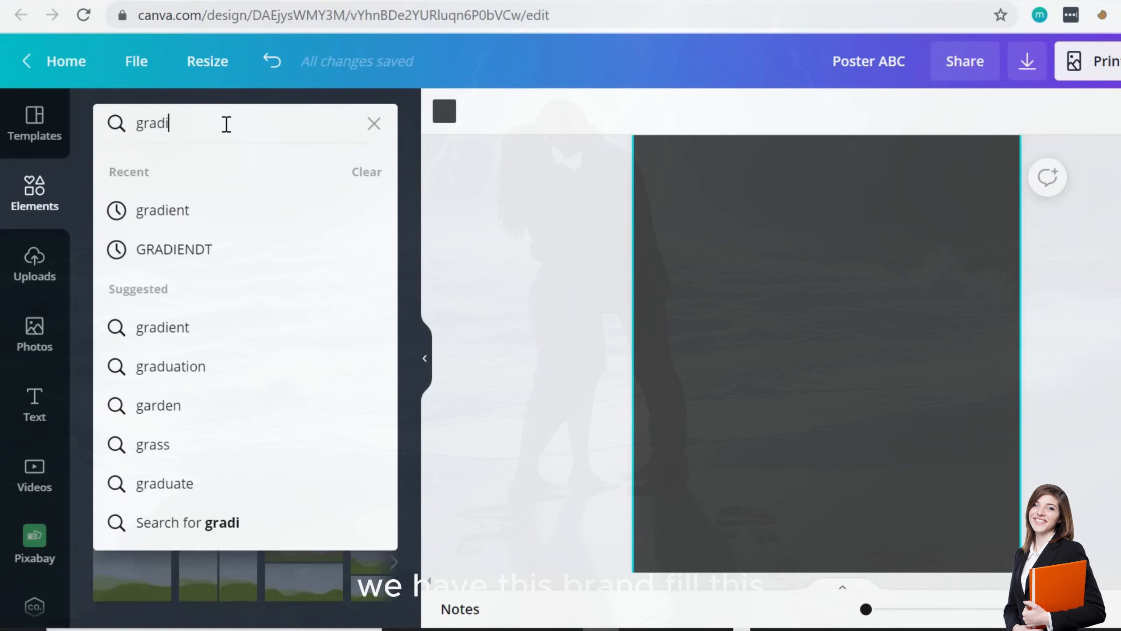
{"action": "type", "text": "ent"}
{"action": "key", "text": "Return"}
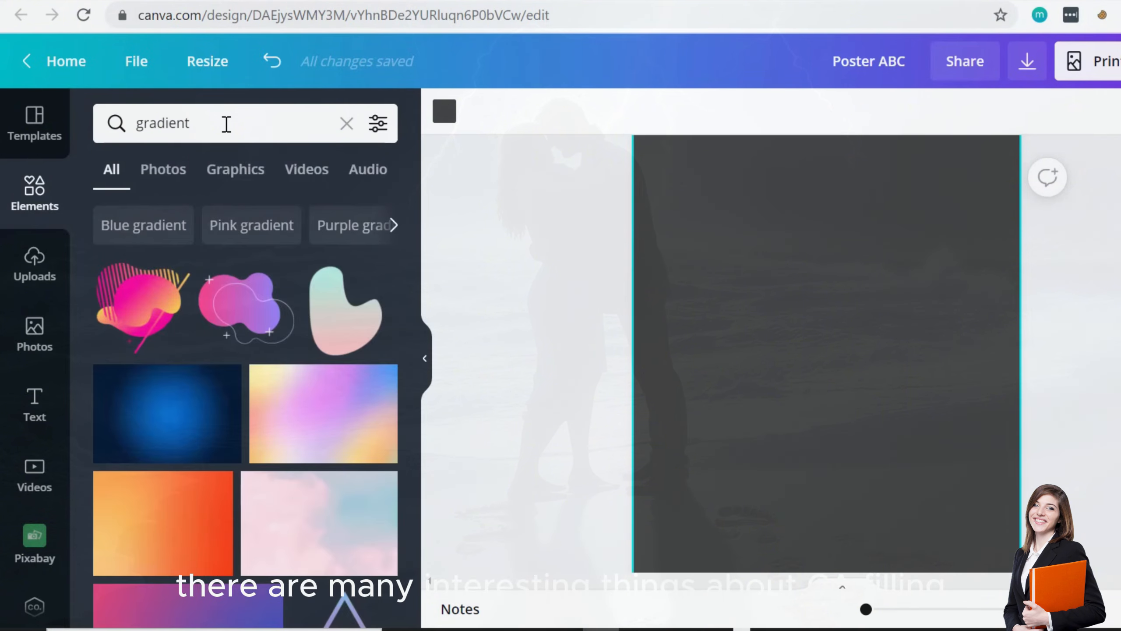
{"action": "scroll", "coordinate": [323, 353], "scroll_direction": "down", "scroll_amount": 15}
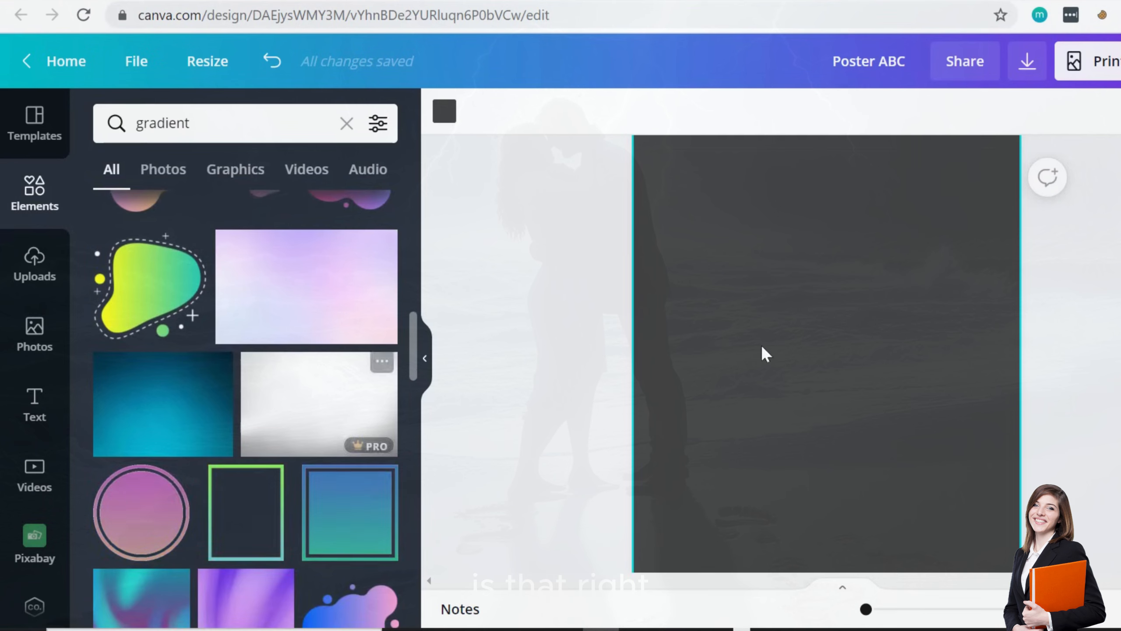
{"action": "scroll", "coordinate": [778, 354], "scroll_direction": "up", "scroll_amount": 3}
{"action": "scroll", "coordinate": [778, 353], "scroll_direction": "down", "scroll_amount": 3}
- Add the green-and-yellow gradient blob with dashed outline, enlarge it and place it on the lower part of the new page
{"action": "left_click", "coordinate": [155, 271]}
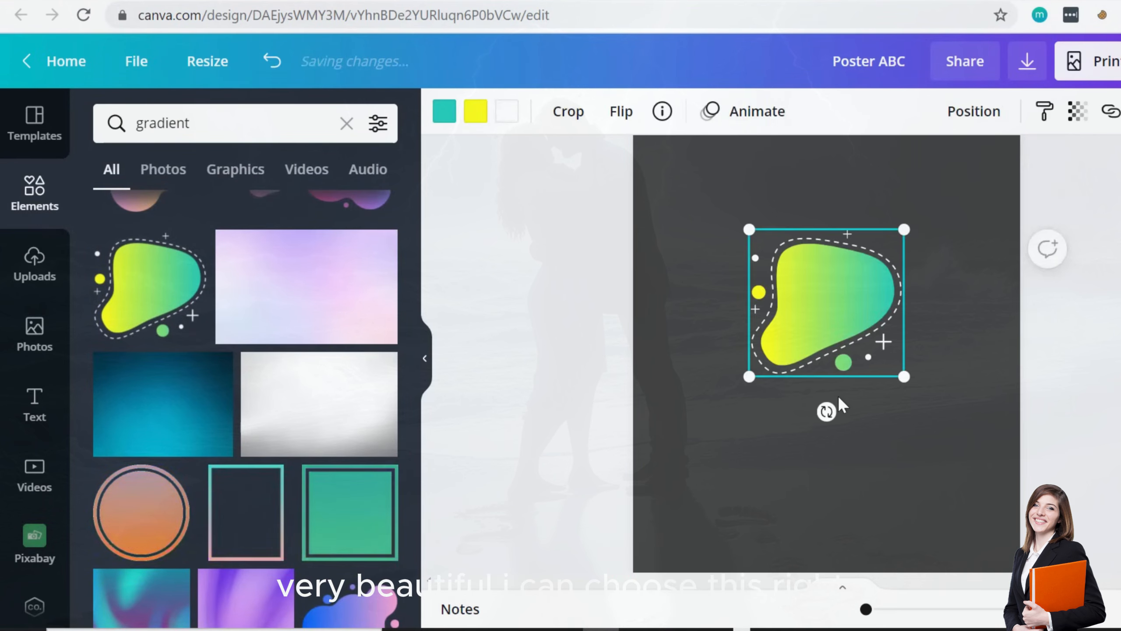
{"action": "left_click_drag", "start_coordinate": [907, 381], "coordinate": [1071, 535]}
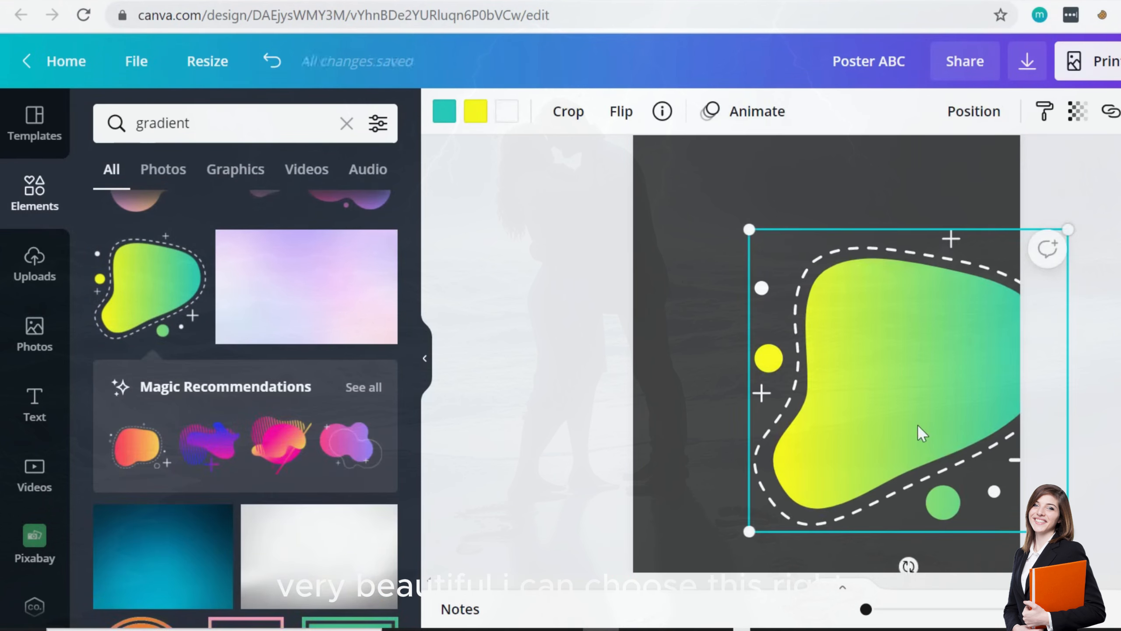
{"action": "left_click_drag", "start_coordinate": [899, 424], "coordinate": [843, 431]}
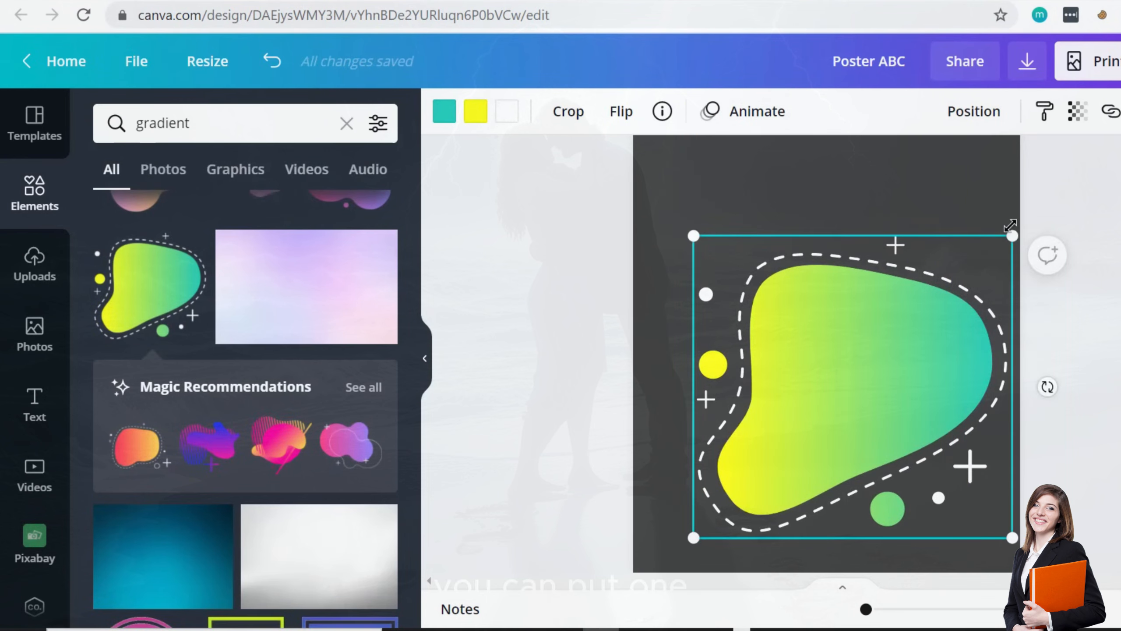
{"action": "left_click_drag", "start_coordinate": [1011, 226], "coordinate": [989, 256]}
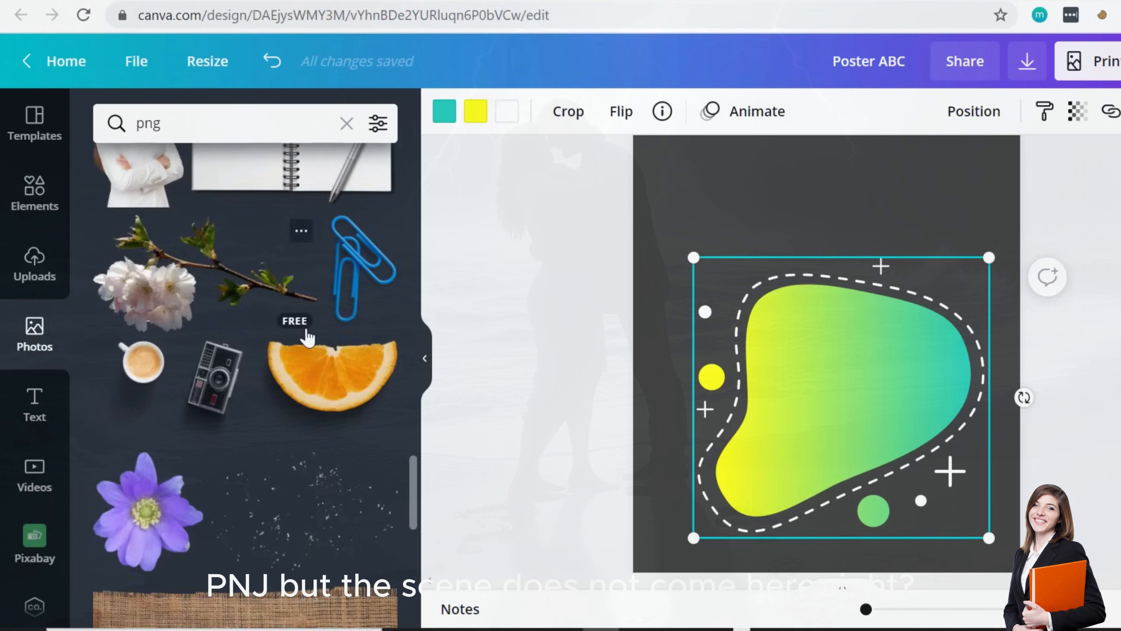
- Find the pink car among the png photos and place it over the gradient blob, sized about 35.3 by 16.8
{"action": "scroll", "coordinate": [308, 337], "scroll_direction": "down", "scroll_amount": 10}
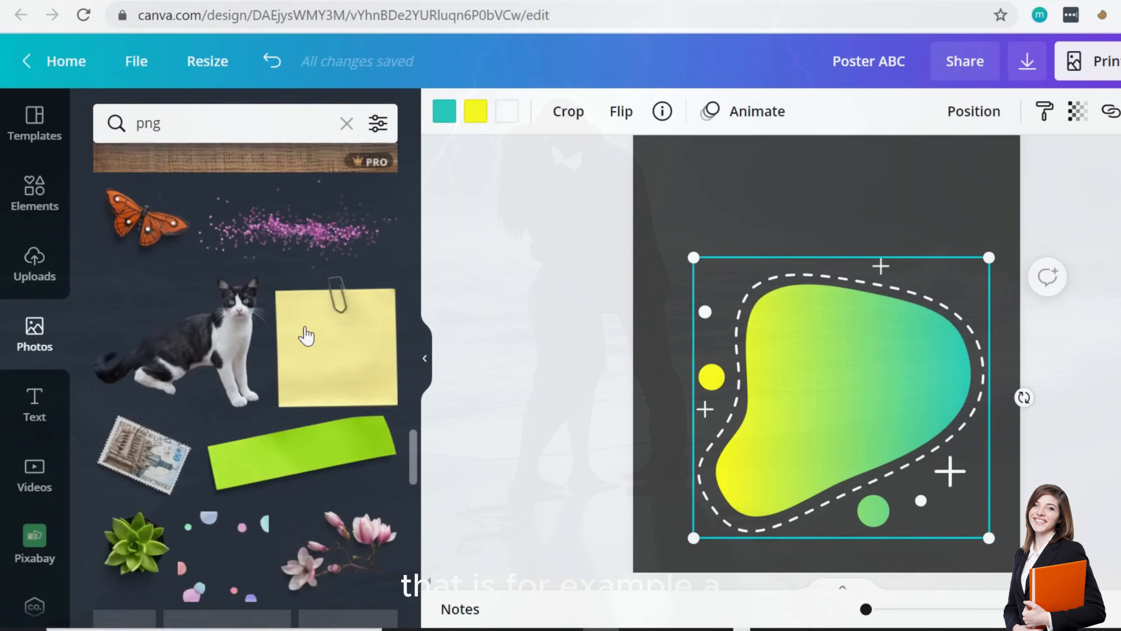
{"action": "scroll", "coordinate": [306, 334], "scroll_direction": "down", "scroll_amount": 6}
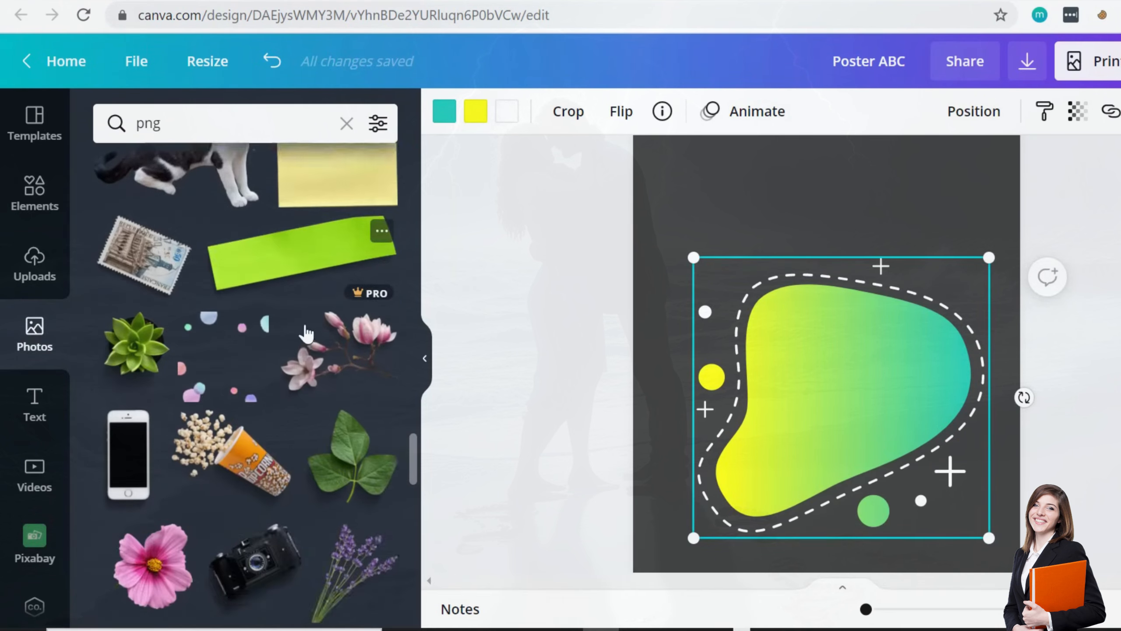
{"action": "scroll", "coordinate": [294, 328], "scroll_direction": "down", "scroll_amount": 4}
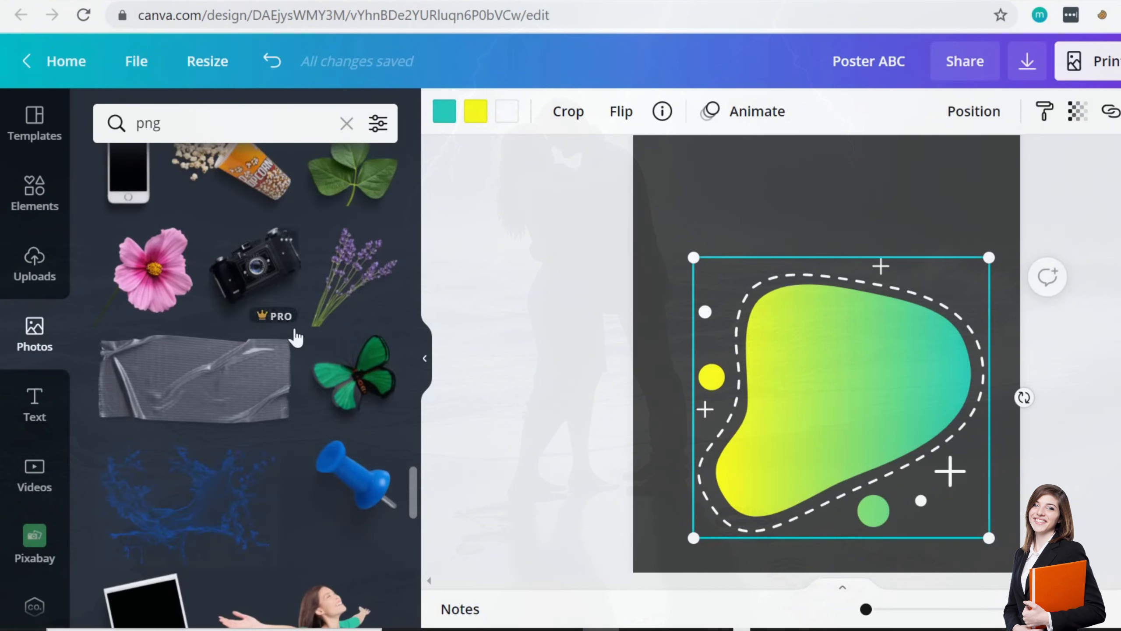
{"action": "scroll", "coordinate": [295, 330], "scroll_direction": "down", "scroll_amount": 6}
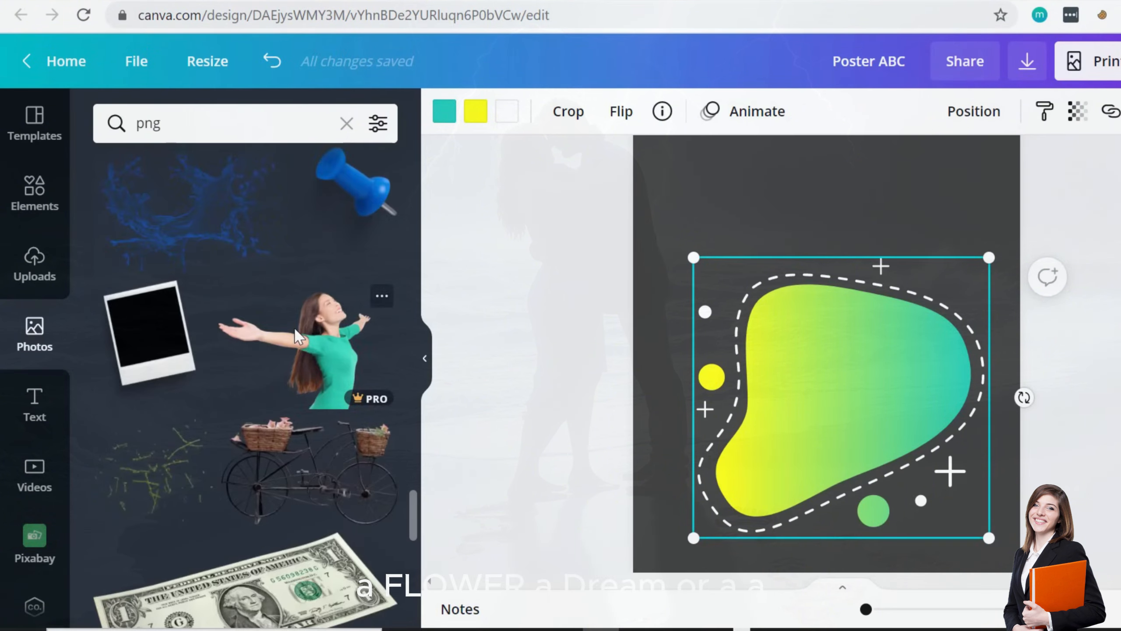
{"action": "scroll", "coordinate": [295, 336], "scroll_direction": "down", "scroll_amount": 6}
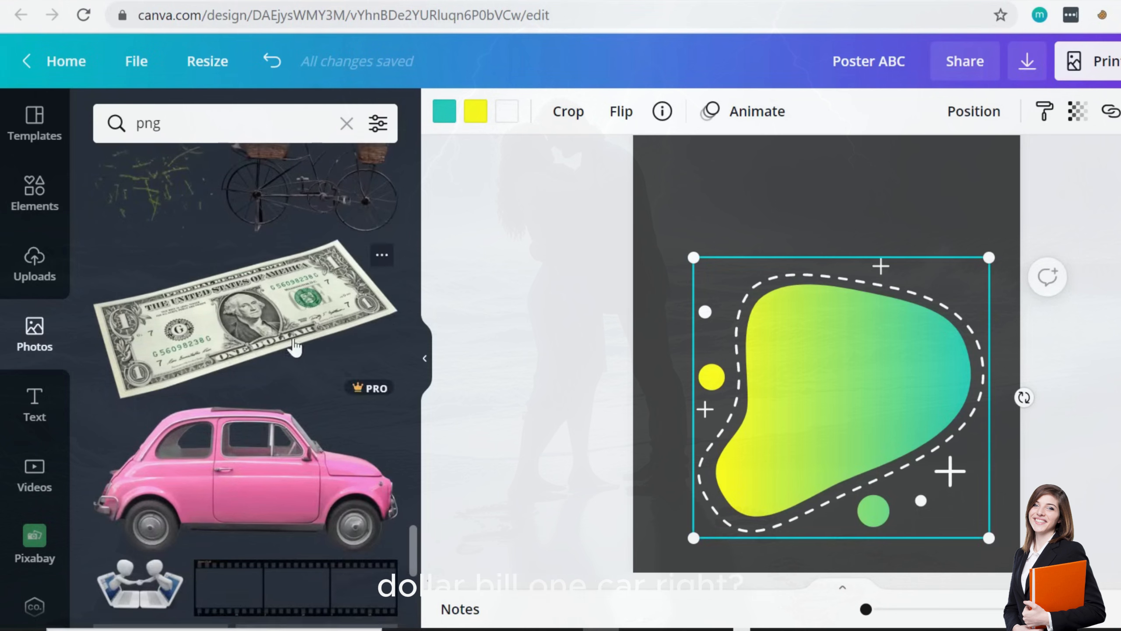
{"action": "left_click_drag", "start_coordinate": [258, 489], "coordinate": [858, 333]}
{"action": "left_click_drag", "start_coordinate": [905, 303], "coordinate": [909, 356]}
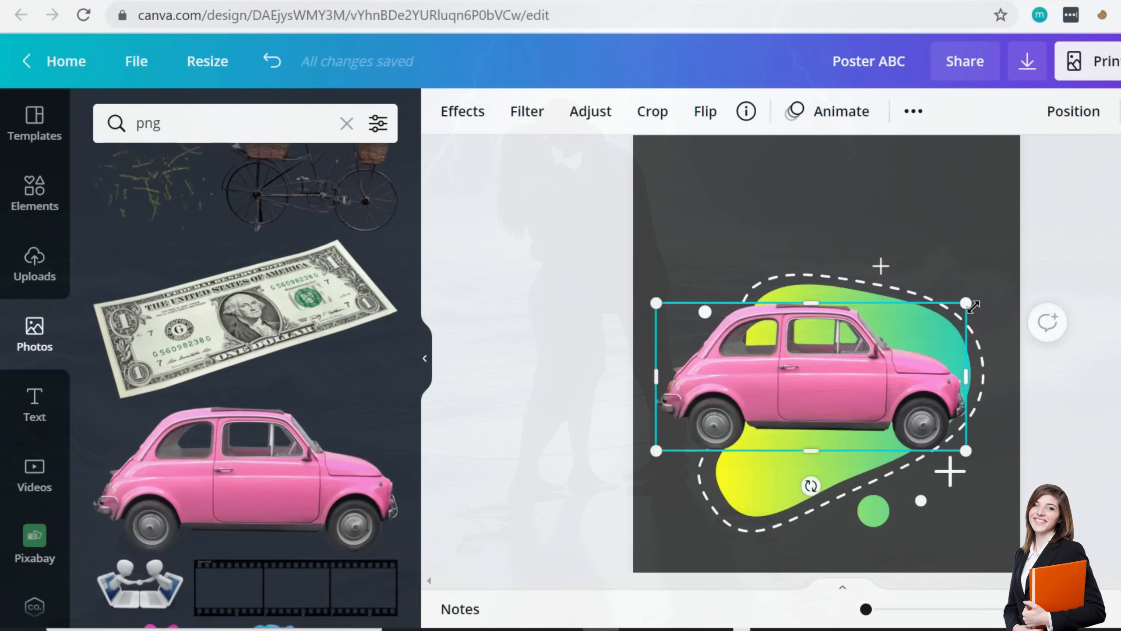
{"action": "left_click_drag", "start_coordinate": [973, 306], "coordinate": [993, 296]}
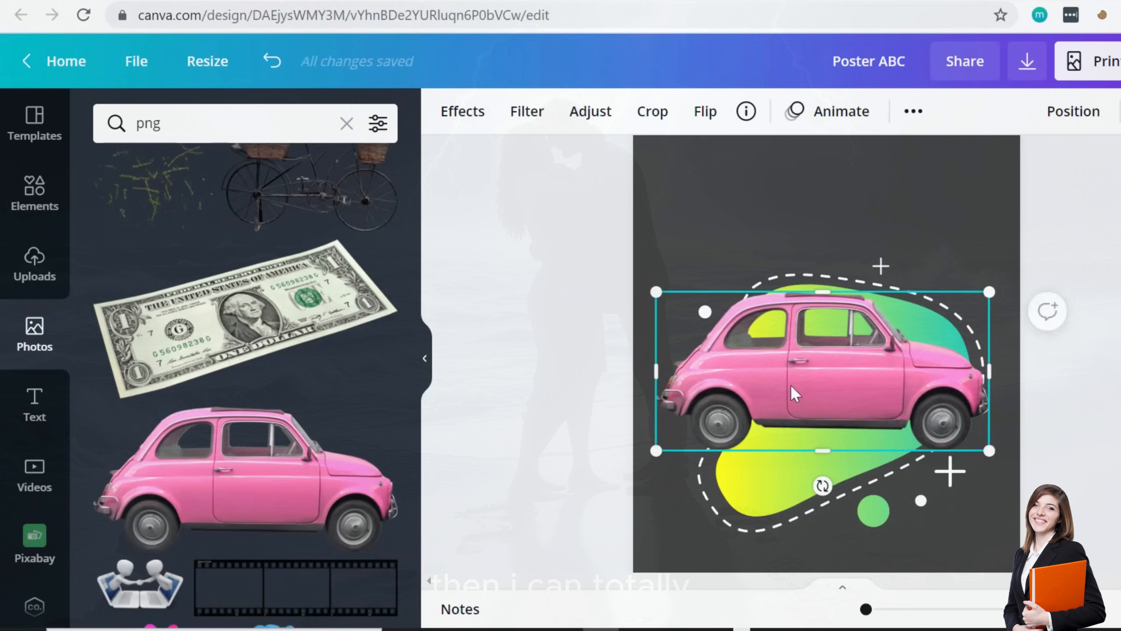
{"action": "left_click_drag", "start_coordinate": [989, 293], "coordinate": [962, 314]}
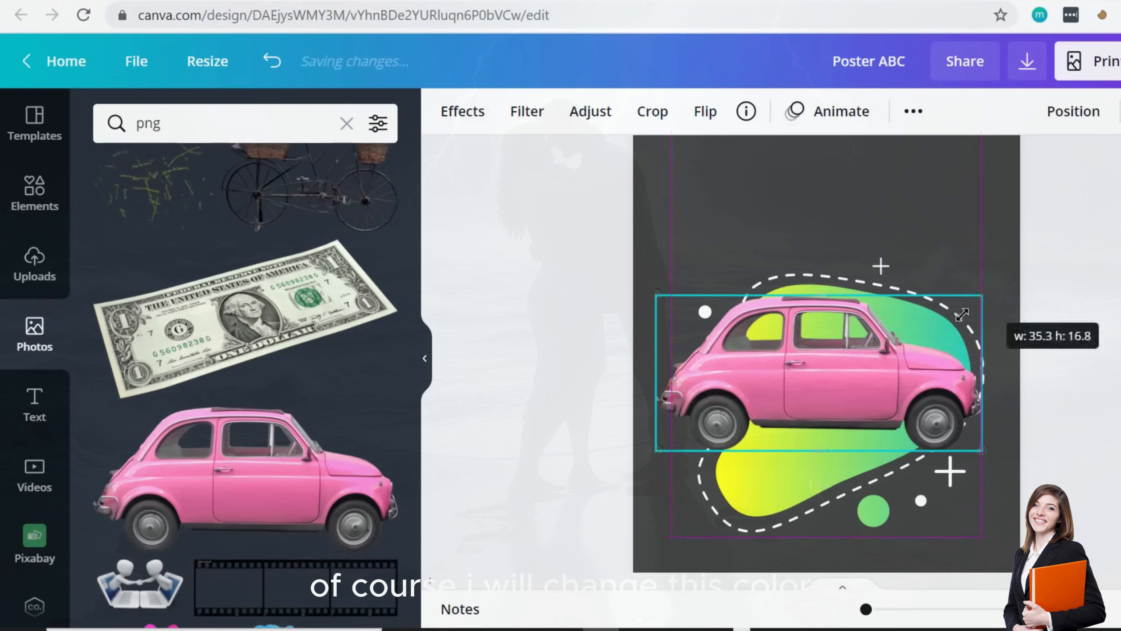
- Recolor the gradient blob with document colors, setting its yellow part to orange and its teal part to light green
{"action": "left_click", "coordinate": [763, 497]}
{"action": "left_click", "coordinate": [472, 113]}
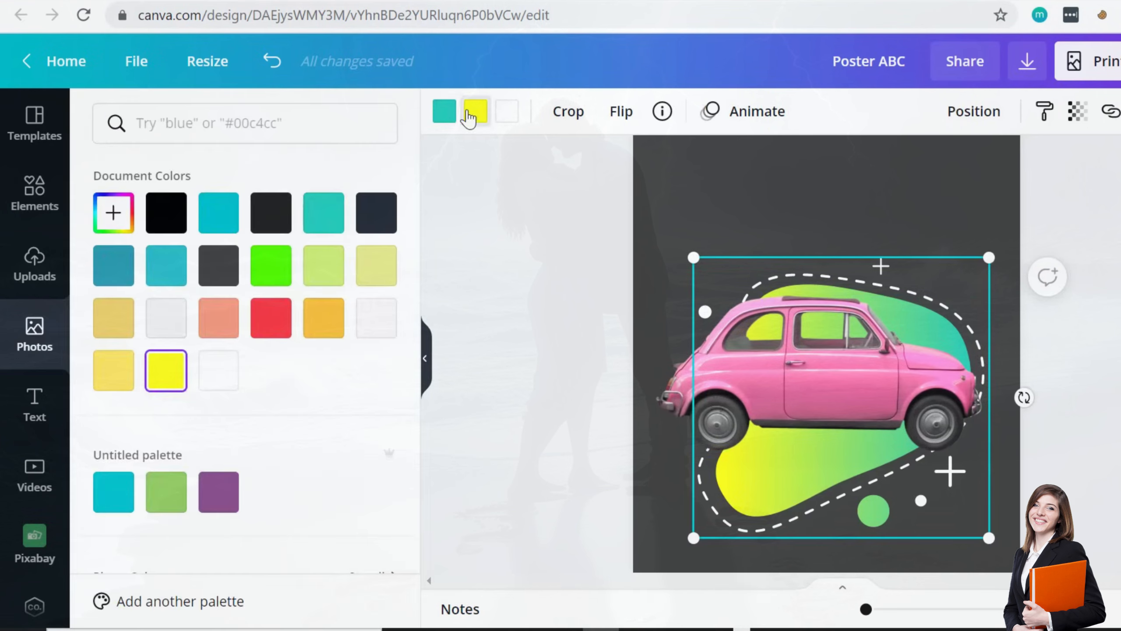
{"action": "left_click", "coordinate": [324, 319]}
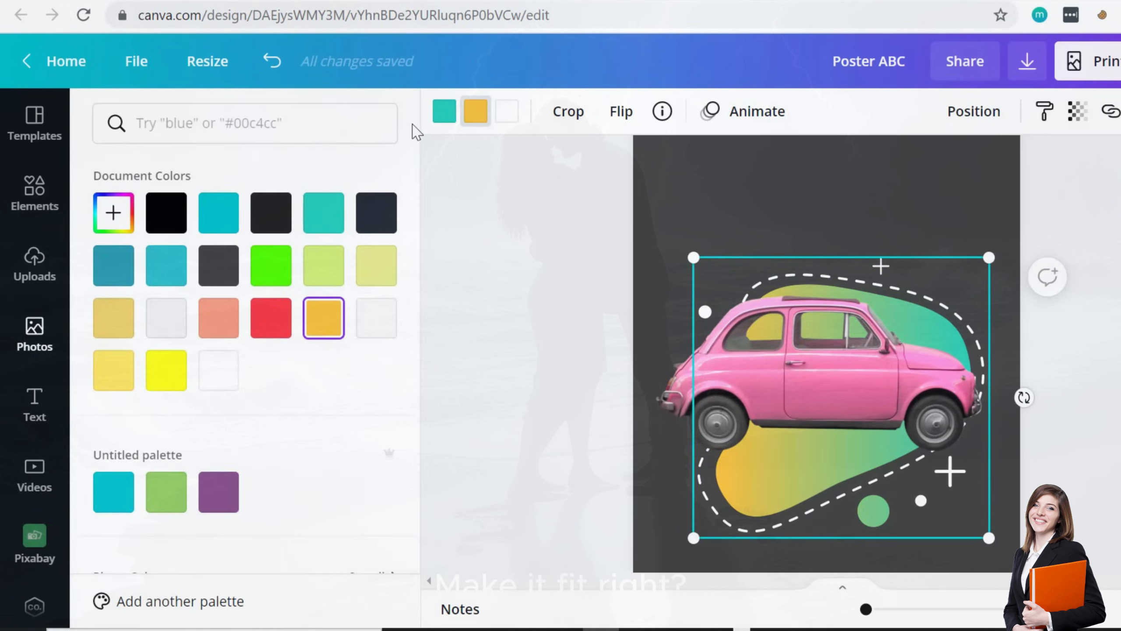
{"action": "left_click", "coordinate": [445, 113]}
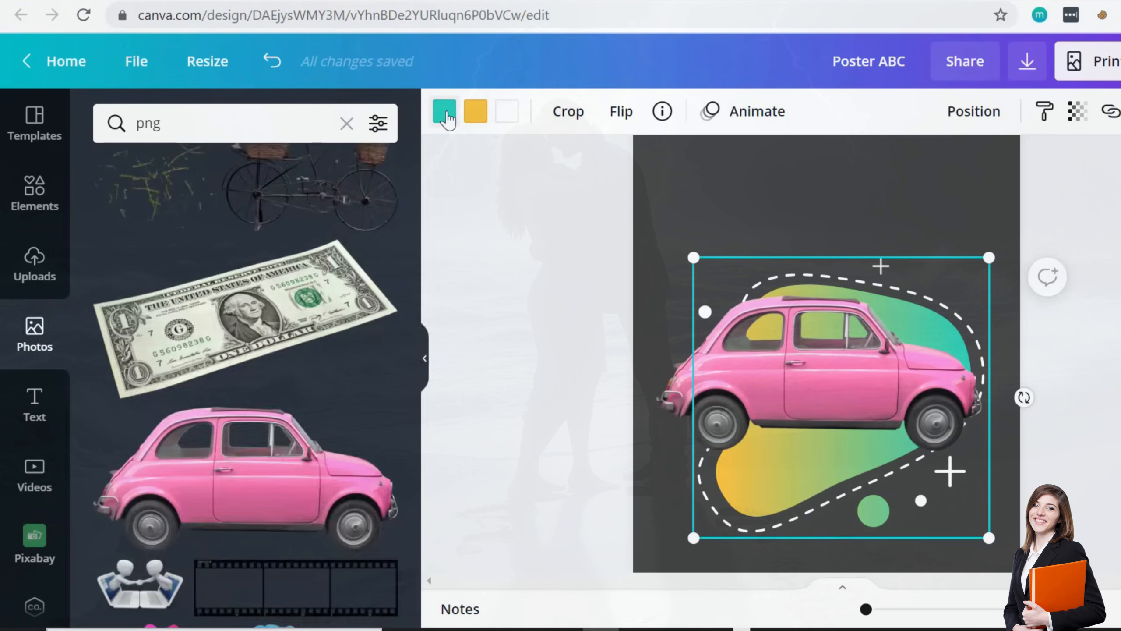
{"action": "left_click", "coordinate": [446, 113]}
{"action": "left_click", "coordinate": [165, 223]}
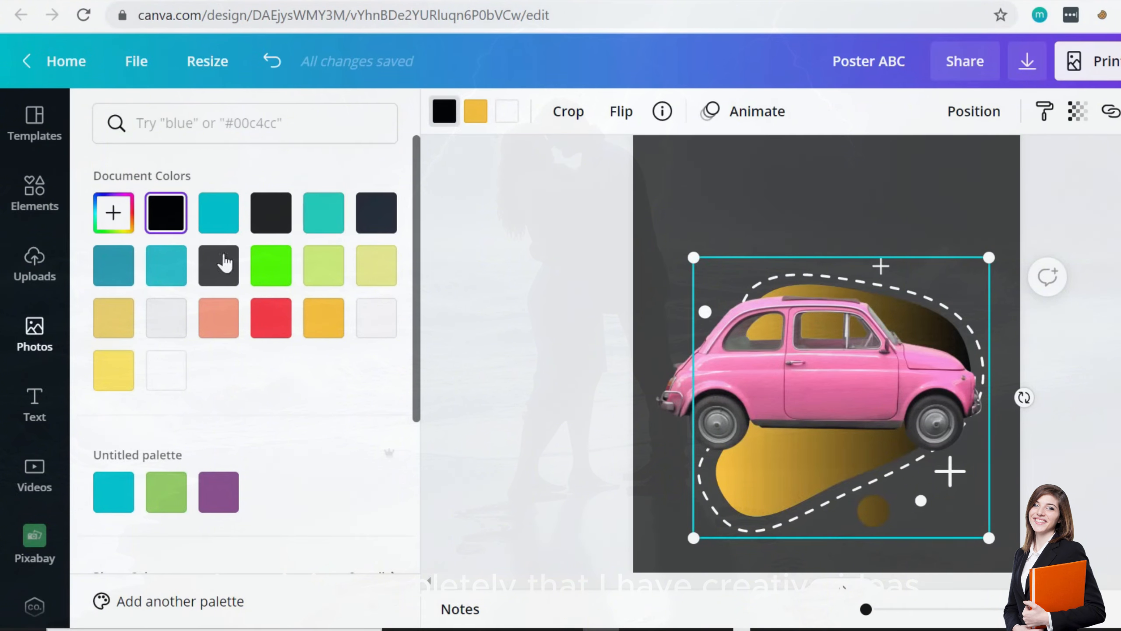
{"action": "left_click", "coordinate": [326, 270]}
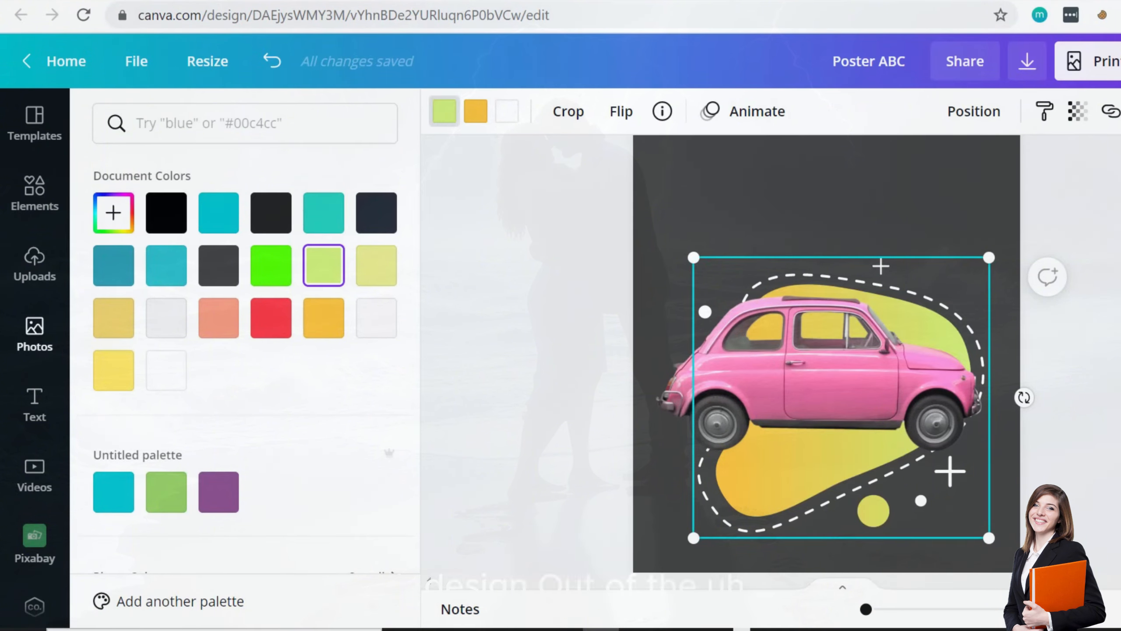
- Delete the pink car and the gradient blob from the page, browsing further png photos in between
{"action": "left_click", "coordinate": [942, 388]}
{"action": "key", "text": "Delete"}
{"action": "left_click", "coordinate": [833, 378]}
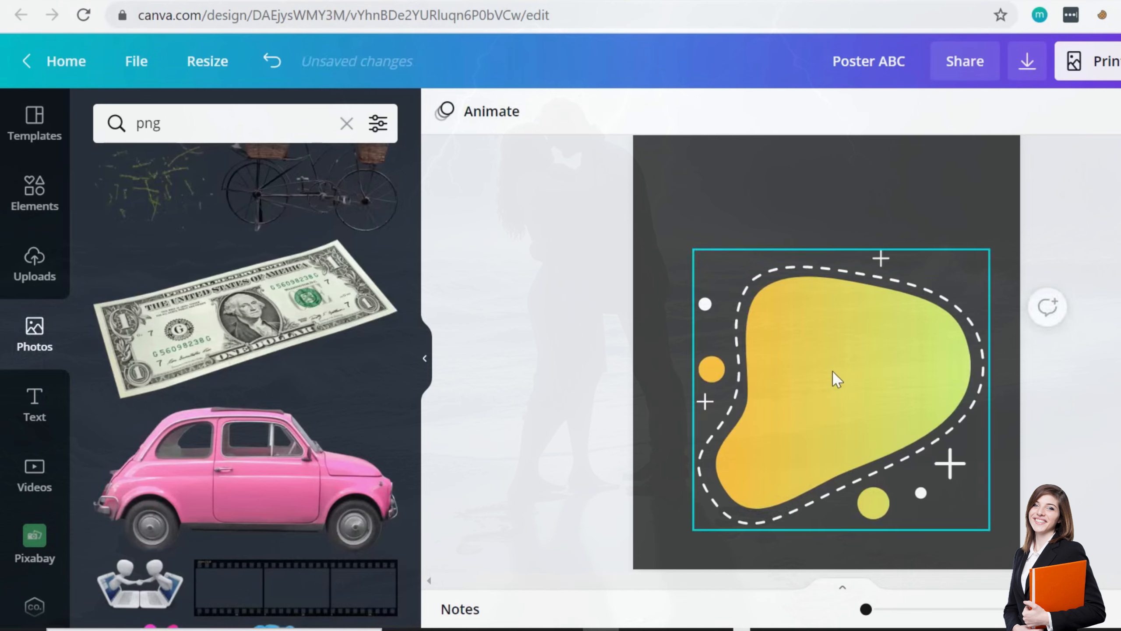
{"action": "scroll", "coordinate": [212, 373], "scroll_direction": "down", "scroll_amount": 10}
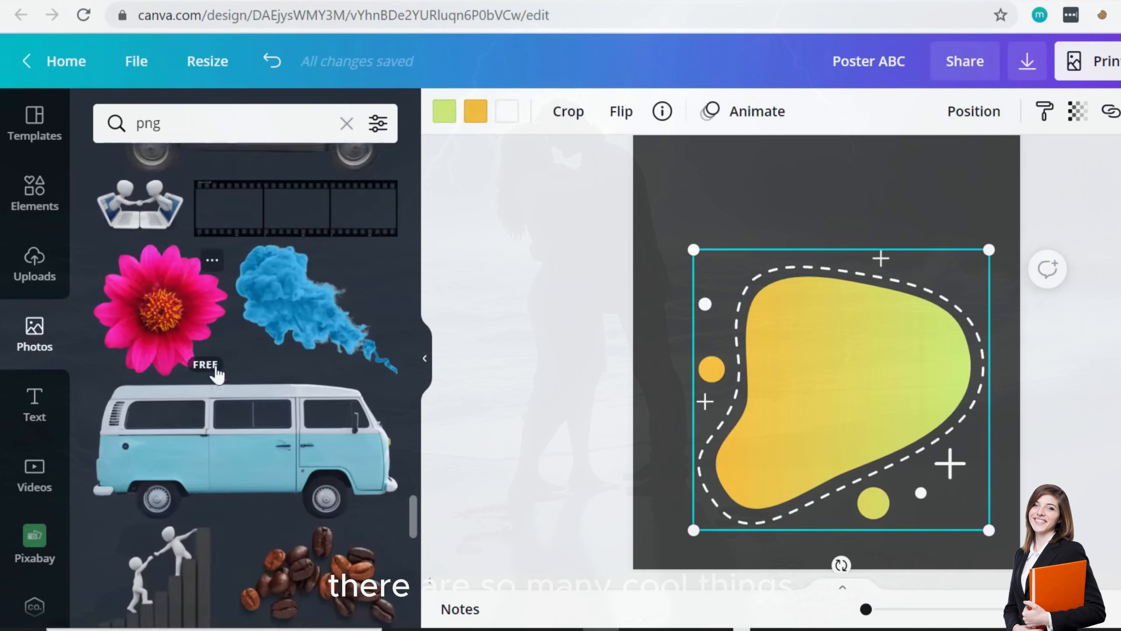
{"action": "scroll", "coordinate": [216, 375], "scroll_direction": "down", "scroll_amount": 12}
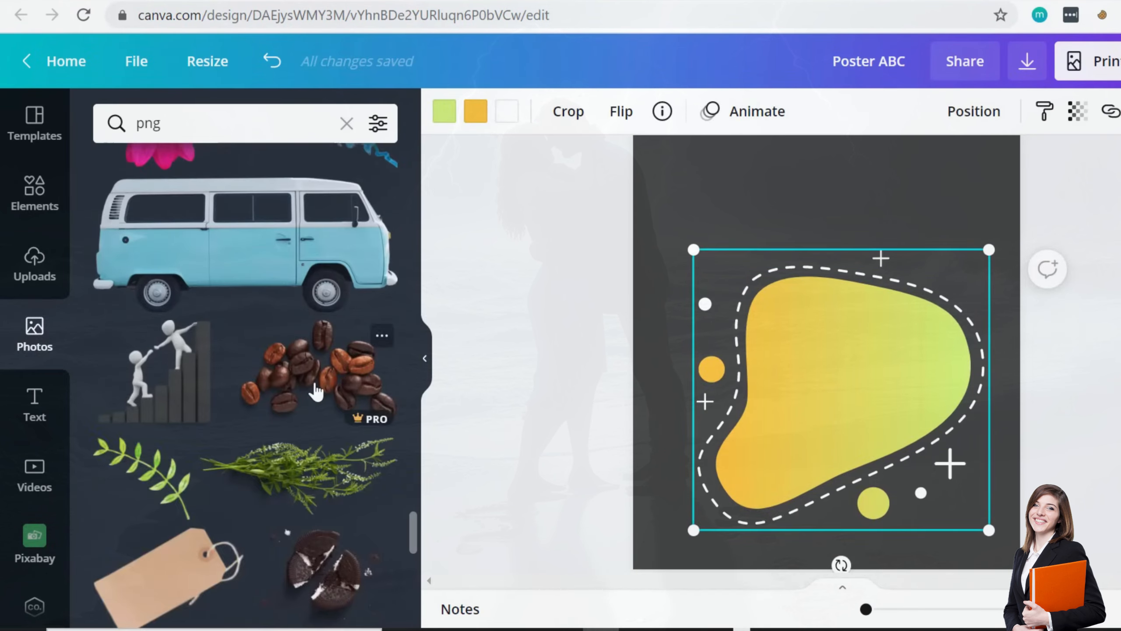
{"action": "scroll", "coordinate": [316, 390], "scroll_direction": "down", "scroll_amount": 8}
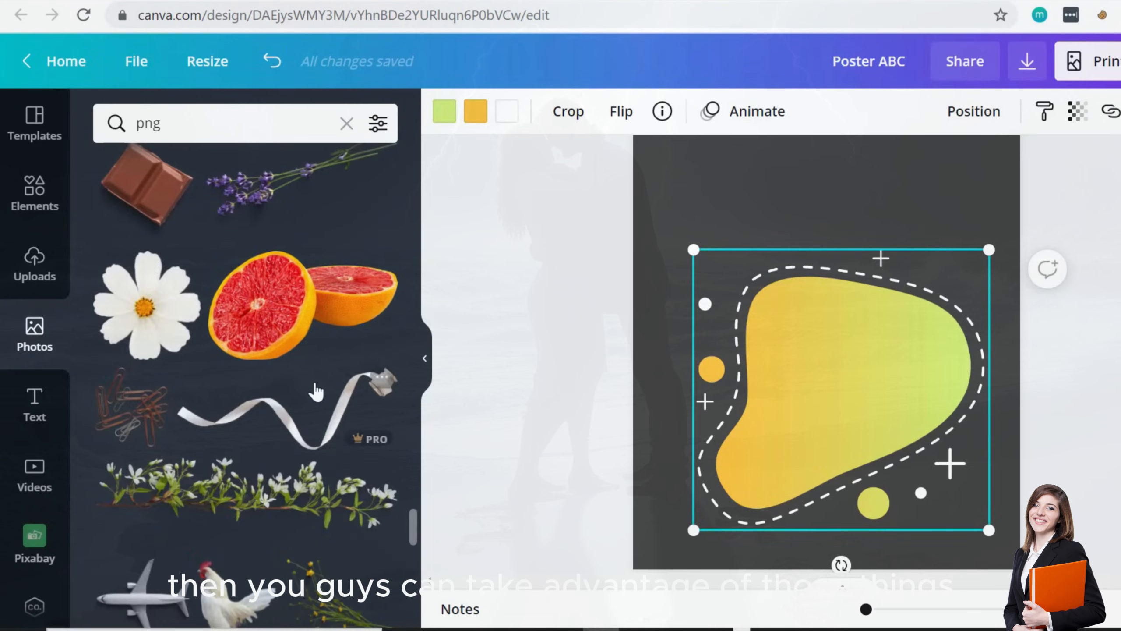
{"action": "key", "text": "Delete"}
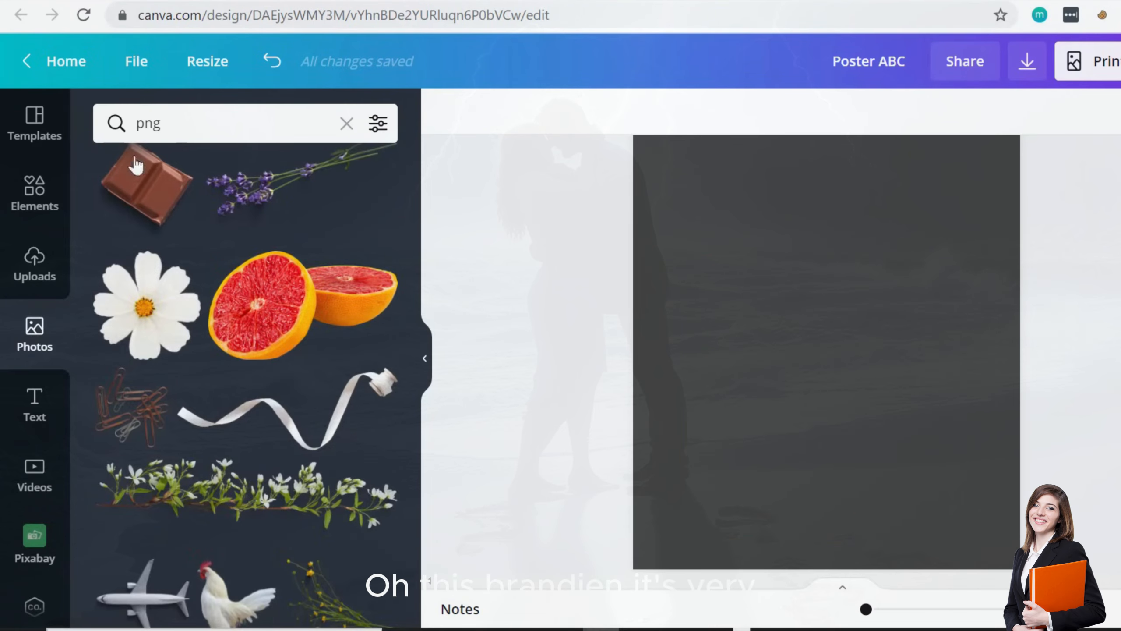
- Browse the Magic Recommendations for the gradient blob and the remaining gradient search results for background shapes
{"action": "left_click", "coordinate": [32, 207]}
{"action": "scroll", "coordinate": [238, 304], "scroll_direction": "down", "scroll_amount": 3}
{"action": "scroll", "coordinate": [238, 305], "scroll_direction": "up", "scroll_amount": 1}
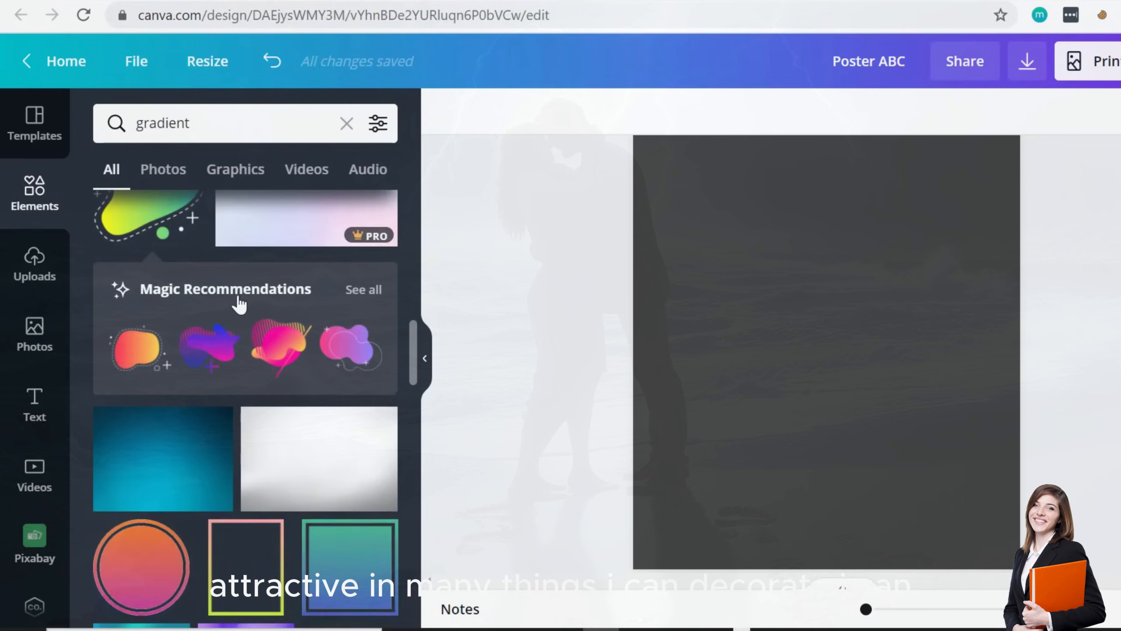
{"action": "left_click", "coordinate": [371, 290]}
{"action": "scroll", "coordinate": [349, 314], "scroll_direction": "down", "scroll_amount": 3}
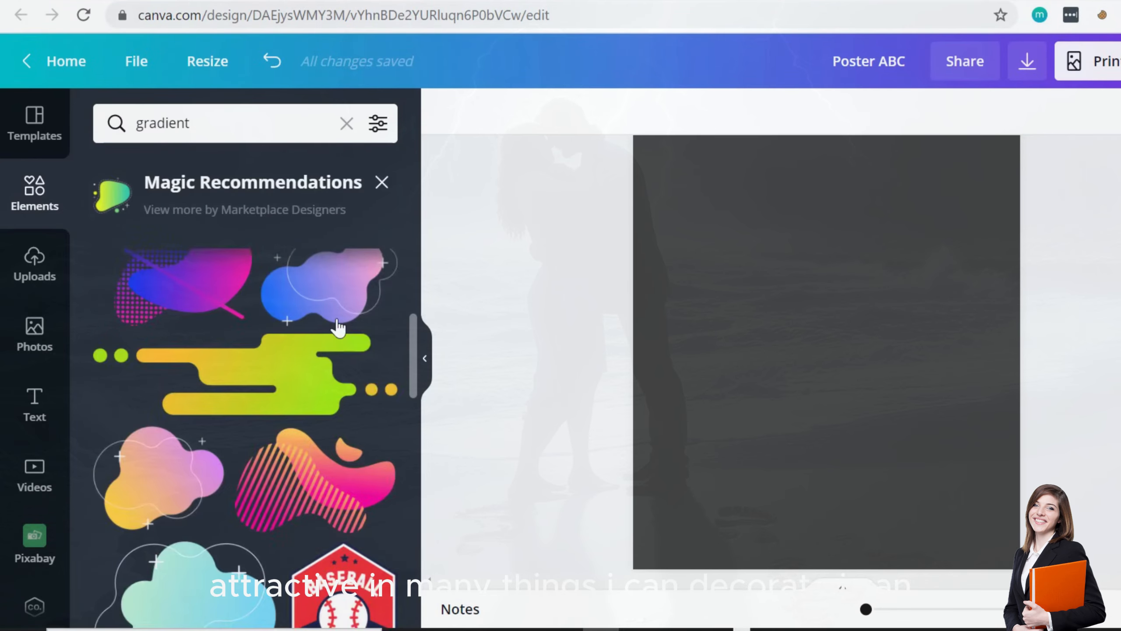
{"action": "scroll", "coordinate": [338, 327], "scroll_direction": "down", "scroll_amount": 5}
{"action": "scroll", "coordinate": [338, 327], "scroll_direction": "down", "scroll_amount": 8}
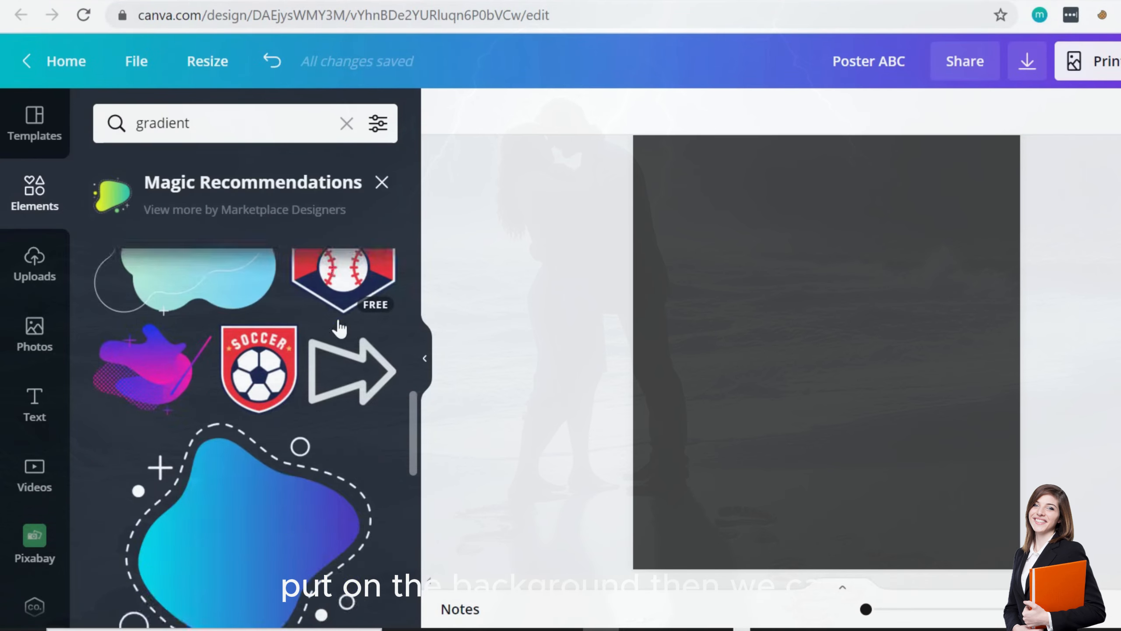
{"action": "scroll", "coordinate": [337, 327], "scroll_direction": "down", "scroll_amount": 4}
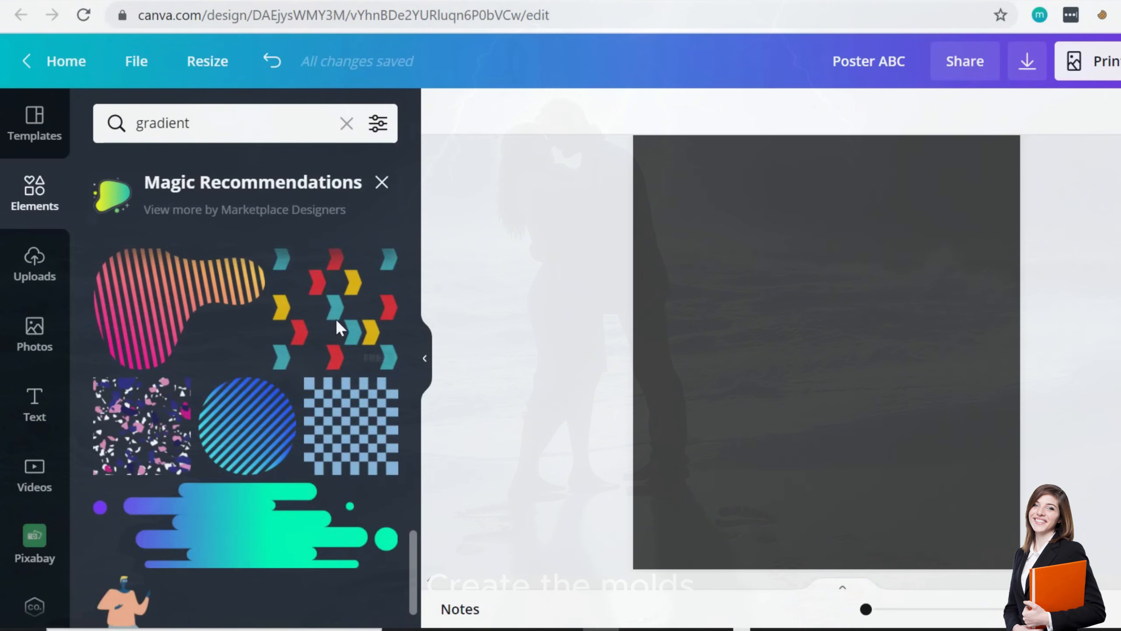
{"action": "scroll", "coordinate": [310, 342], "scroll_direction": "up", "scroll_amount": 15}
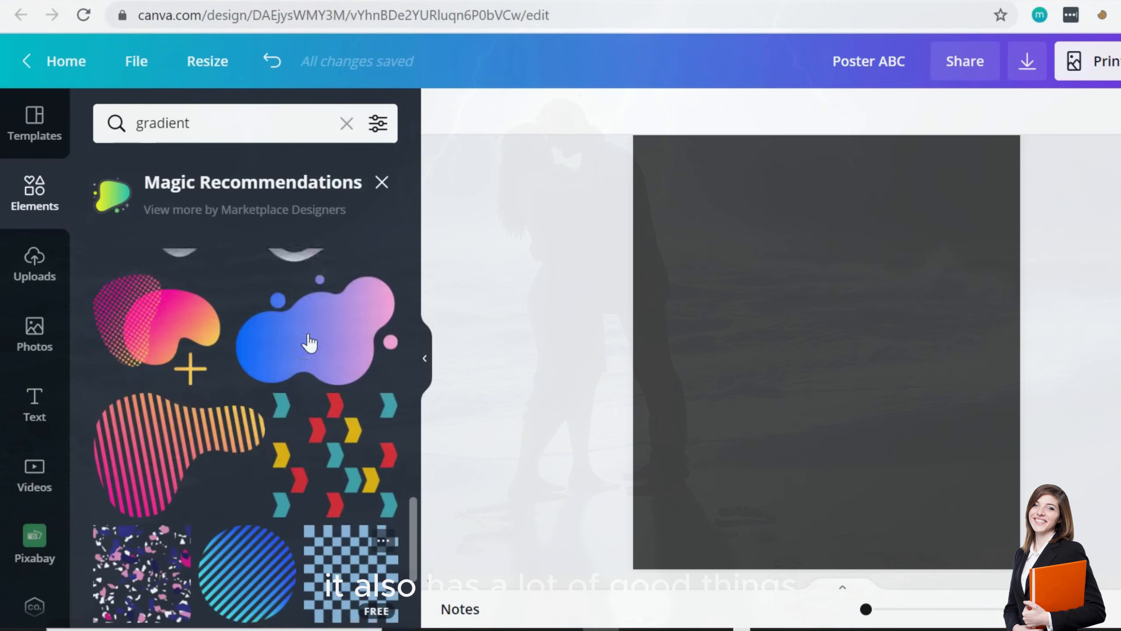
{"action": "left_click", "coordinate": [382, 181]}
{"action": "scroll", "coordinate": [283, 319], "scroll_direction": "down", "scroll_amount": 5}
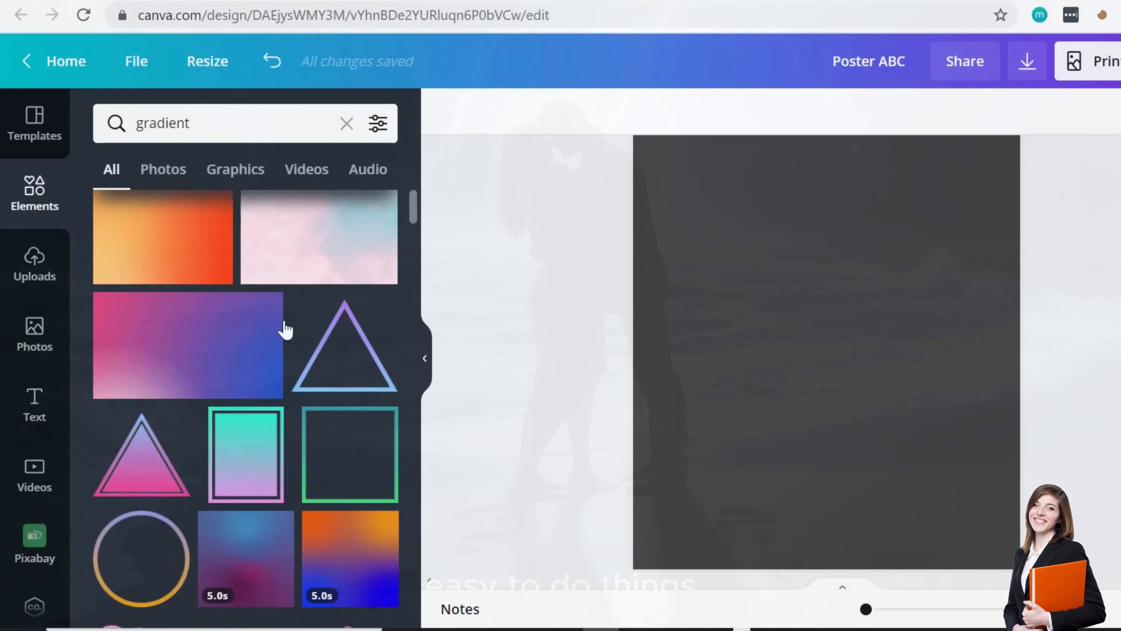
- Place the double-bordered gradient rectangle from the gradient results on page 12, enlarging it slightly and centering it across the page
{"action": "left_click", "coordinate": [266, 470]}
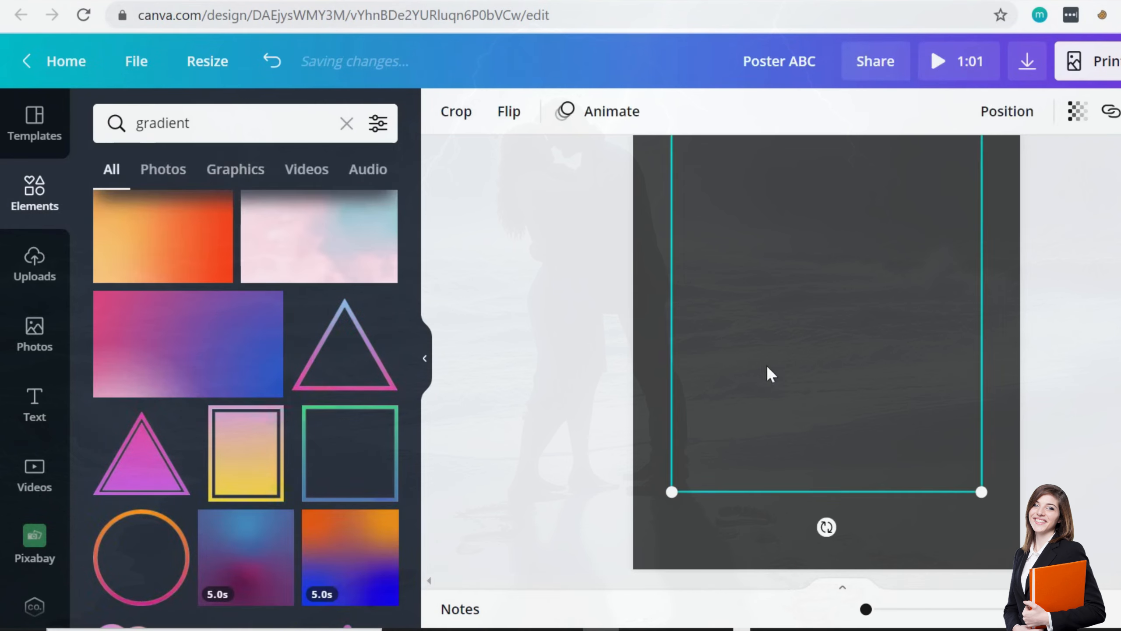
{"action": "scroll", "coordinate": [875, 348], "scroll_direction": "up", "scroll_amount": 5}
{"action": "left_click_drag", "start_coordinate": [851, 317], "coordinate": [835, 279]}
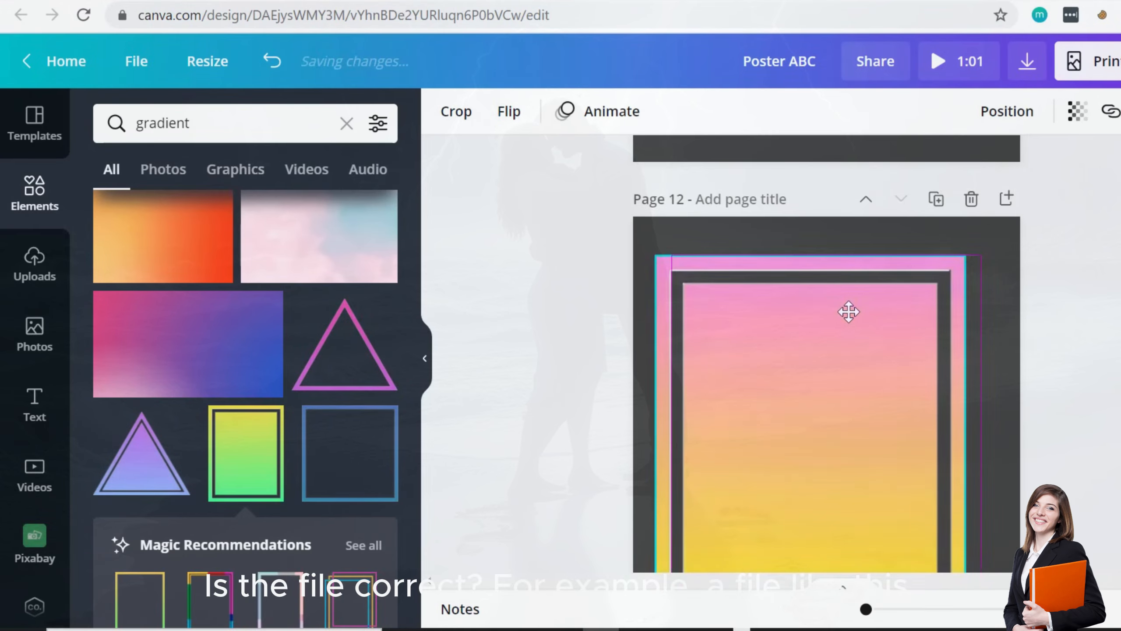
{"action": "scroll", "coordinate": [848, 313], "scroll_direction": "down", "scroll_amount": 5}
{"action": "left_click_drag", "start_coordinate": [966, 364], "coordinate": [1001, 390]}
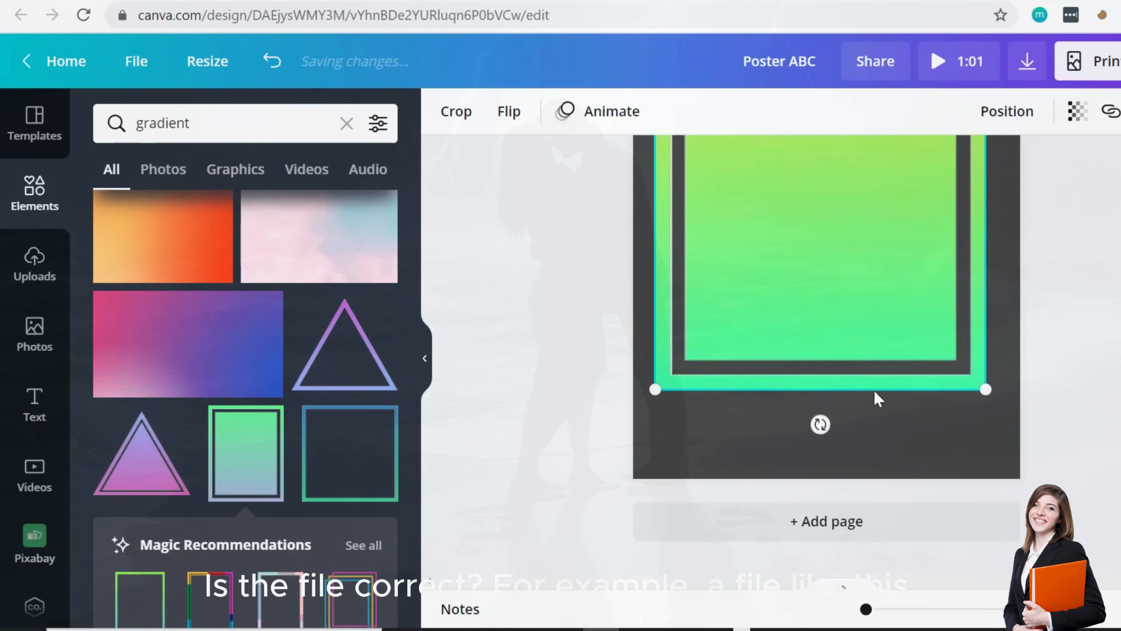
{"action": "left_click_drag", "start_coordinate": [804, 298], "coordinate": [813, 322]}
{"action": "scroll", "coordinate": [633, 351], "scroll_direction": "up", "scroll_amount": 5}
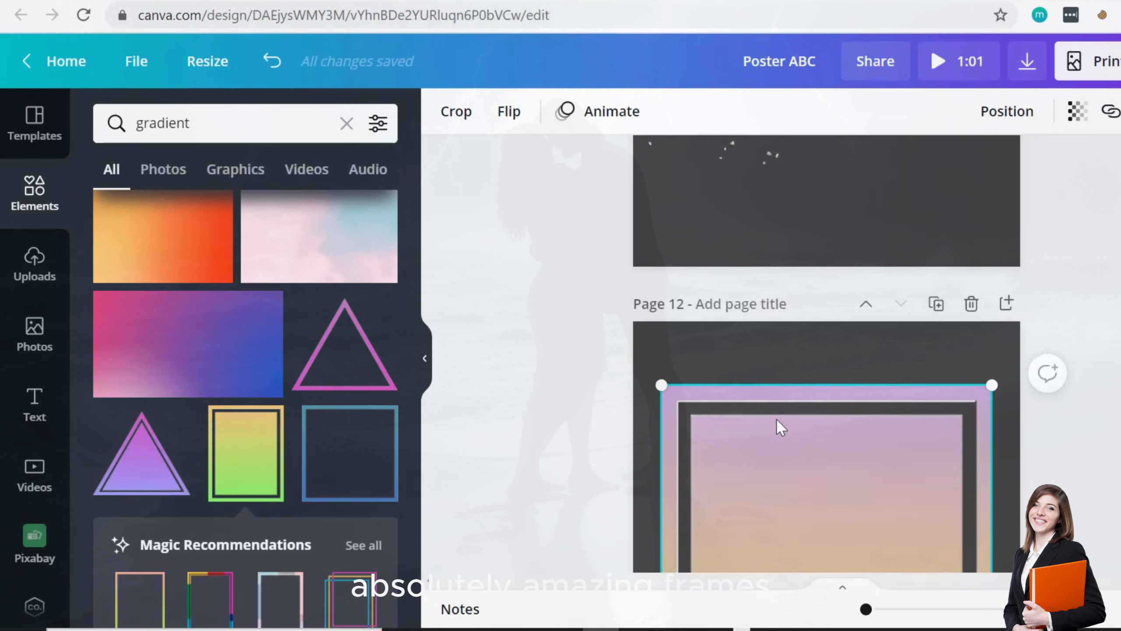
{"action": "scroll", "coordinate": [270, 358], "scroll_direction": "down", "scroll_amount": 4}
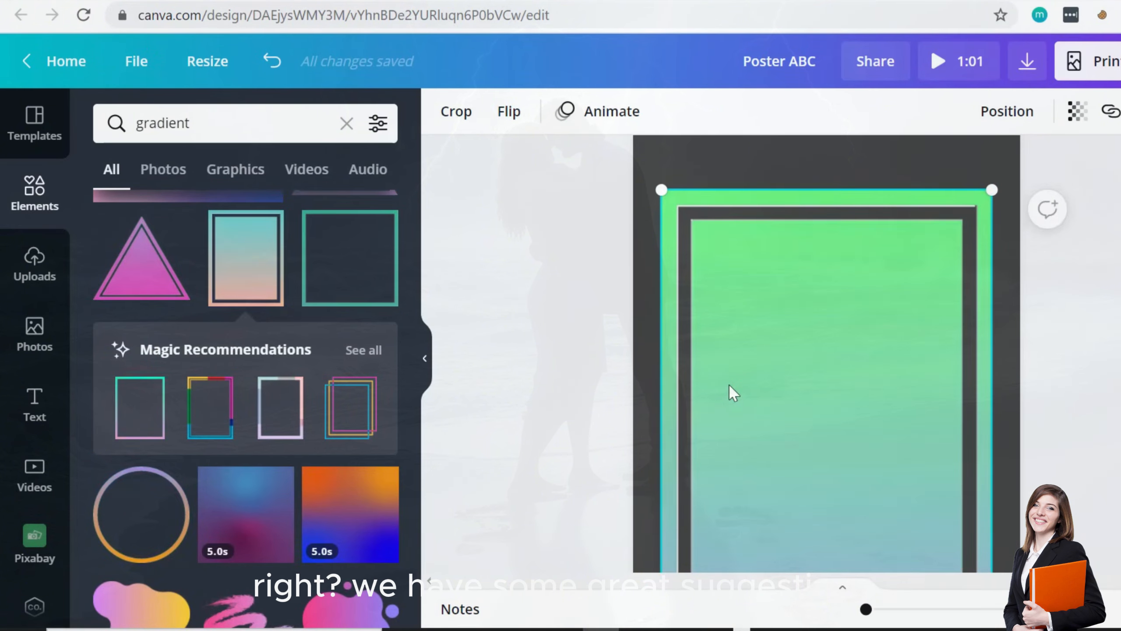
{"action": "scroll", "coordinate": [729, 383], "scroll_direction": "up", "scroll_amount": 4}
{"action": "scroll", "coordinate": [729, 384], "scroll_direction": "down", "scroll_amount": 8}
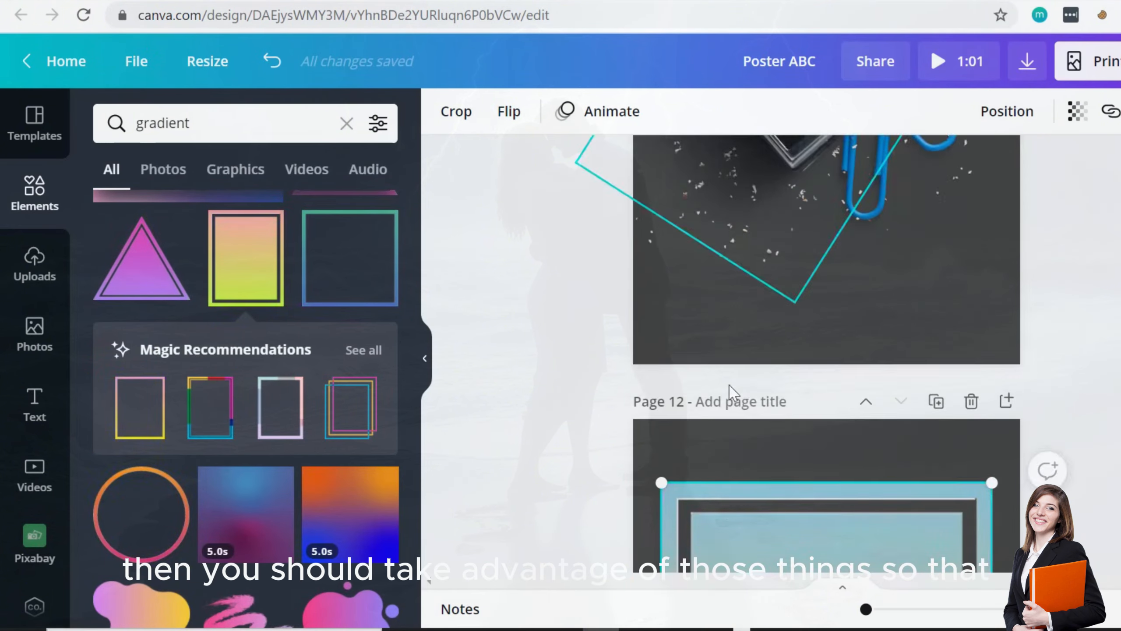
- Replace the gradient rectangle on page 12 with the multicolored animated frame from the Magic Recommendations
{"action": "key", "text": "Delete"}
{"action": "left_click", "coordinate": [228, 388]}
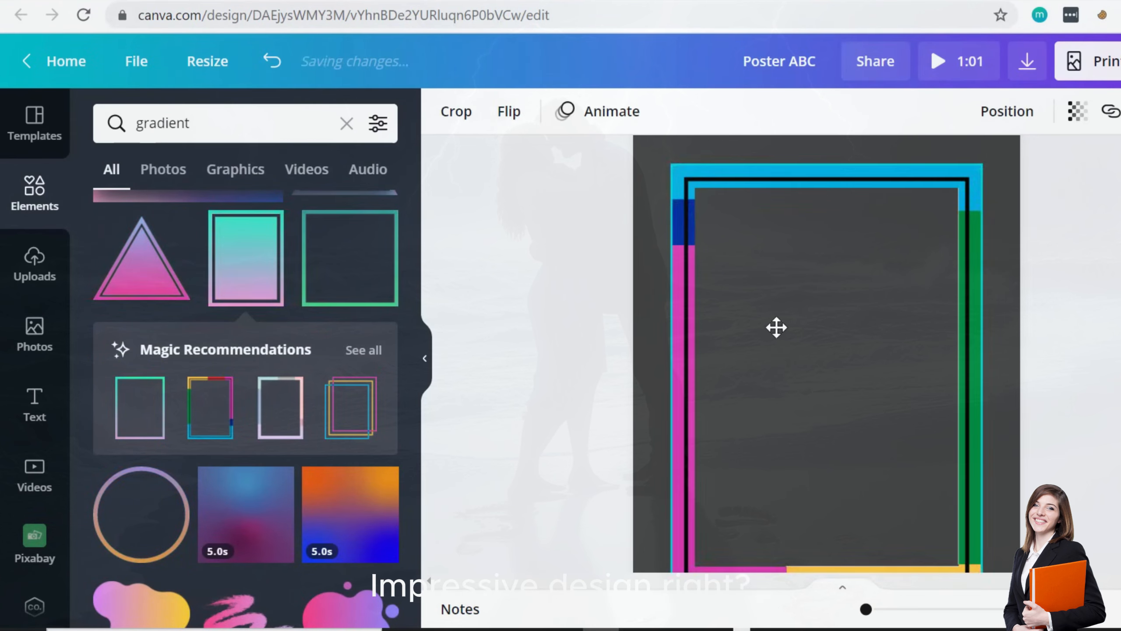
{"action": "scroll", "coordinate": [778, 329], "scroll_direction": "down", "scroll_amount": 4}
{"action": "scroll", "coordinate": [776, 327], "scroll_direction": "up", "scroll_amount": 5}
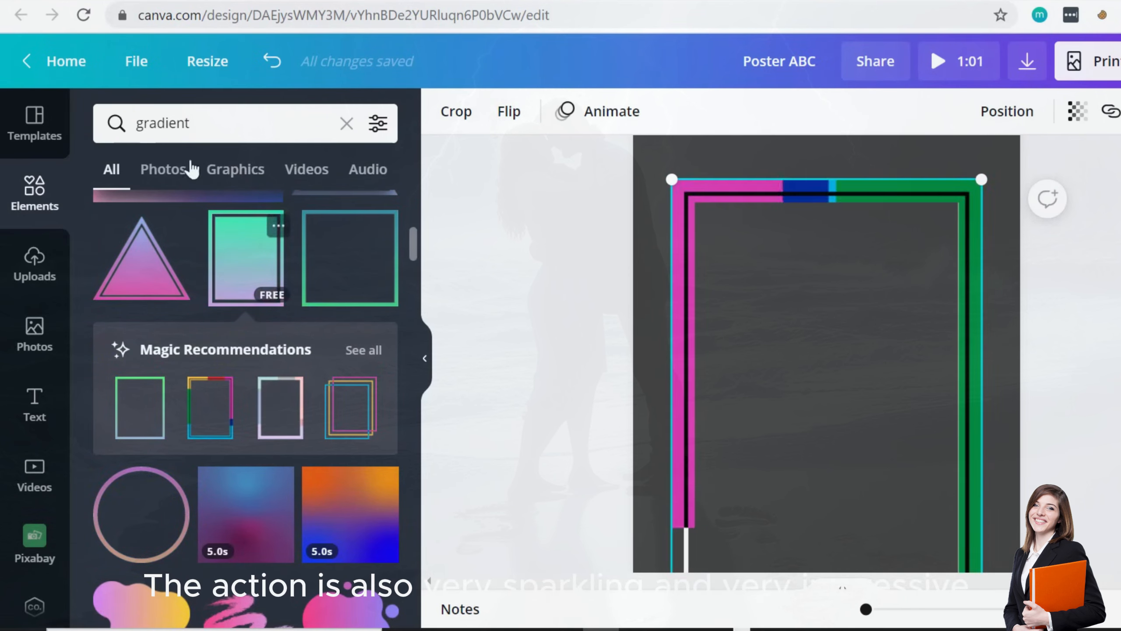
- Find the purple butterfly among the png photos and add it to the page with the multicolored frame
{"action": "left_click", "coordinate": [36, 333]}
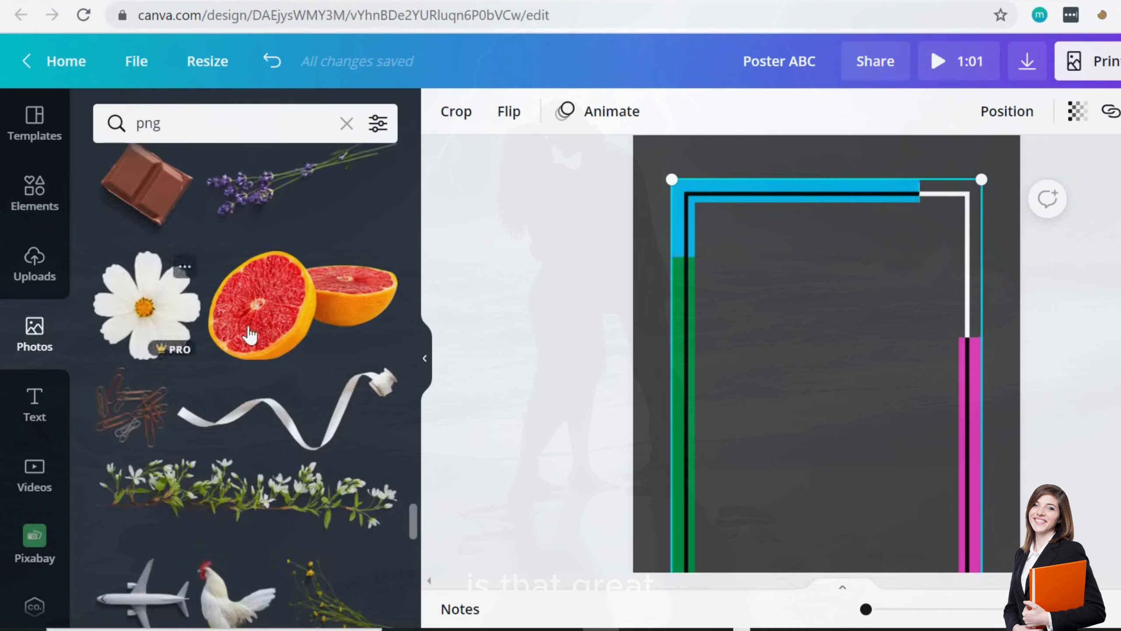
{"action": "scroll", "coordinate": [338, 367], "scroll_direction": "down", "scroll_amount": 4}
{"action": "scroll", "coordinate": [225, 384], "scroll_direction": "down", "scroll_amount": 6}
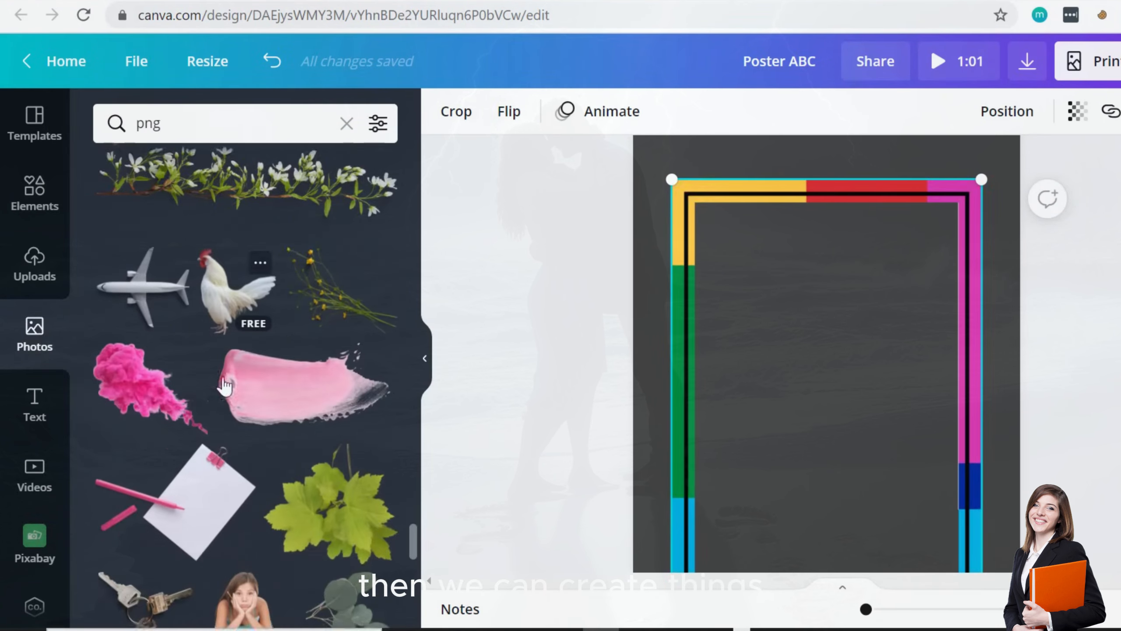
{"action": "scroll", "coordinate": [225, 384], "scroll_direction": "down", "scroll_amount": 4}
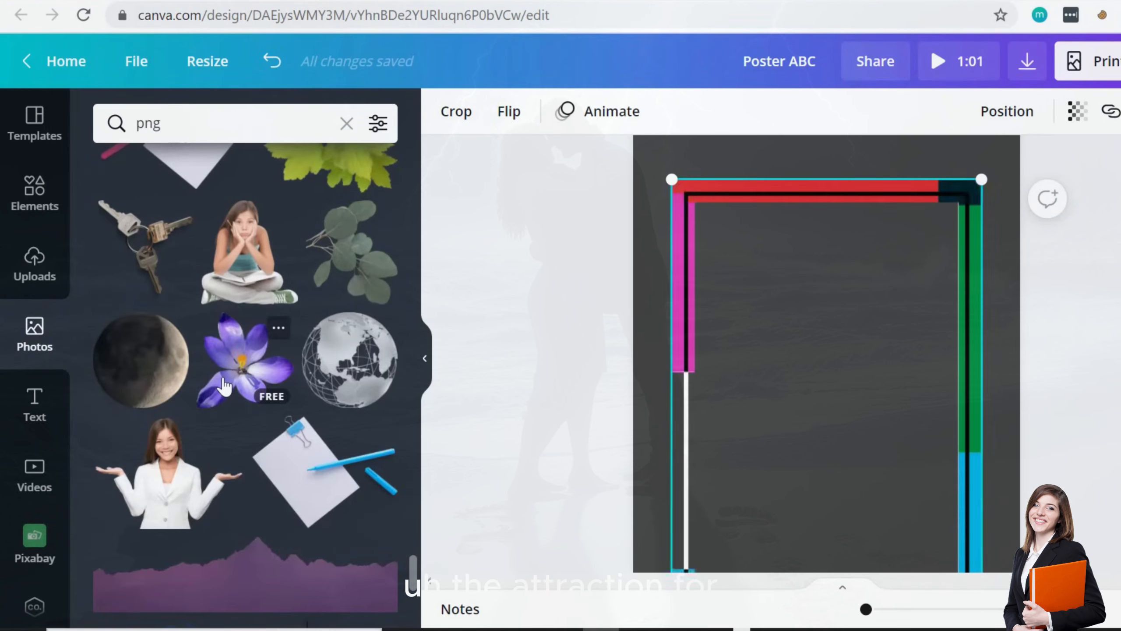
{"action": "scroll", "coordinate": [224, 384], "scroll_direction": "down", "scroll_amount": 4}
{"action": "scroll", "coordinate": [348, 377], "scroll_direction": "down", "scroll_amount": 4}
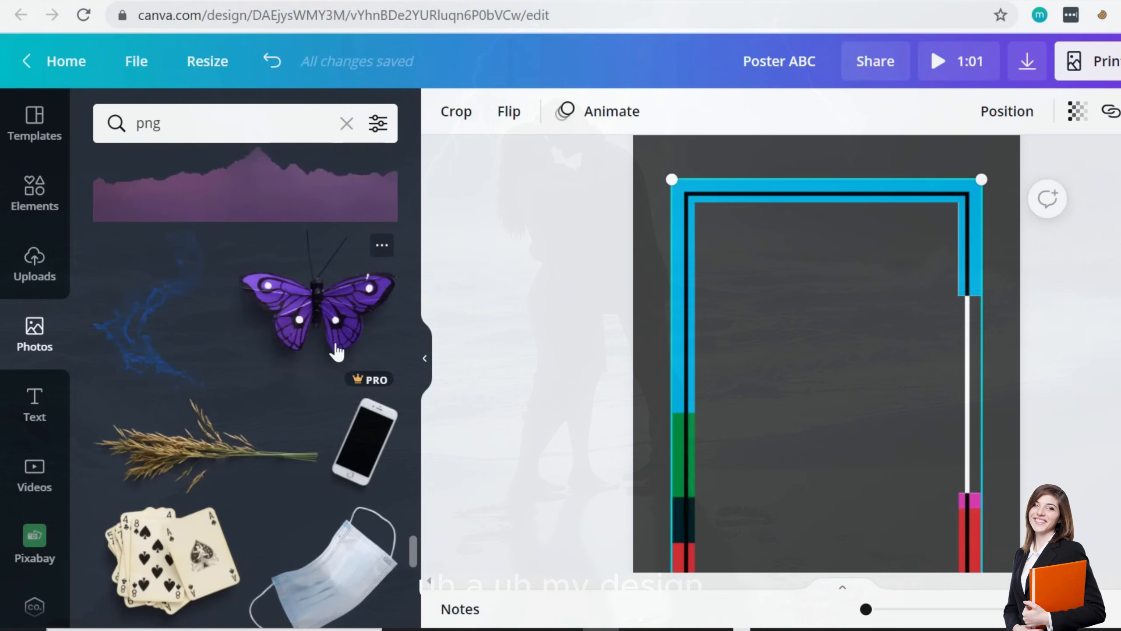
{"action": "scroll", "coordinate": [334, 351], "scroll_direction": "down", "scroll_amount": 2}
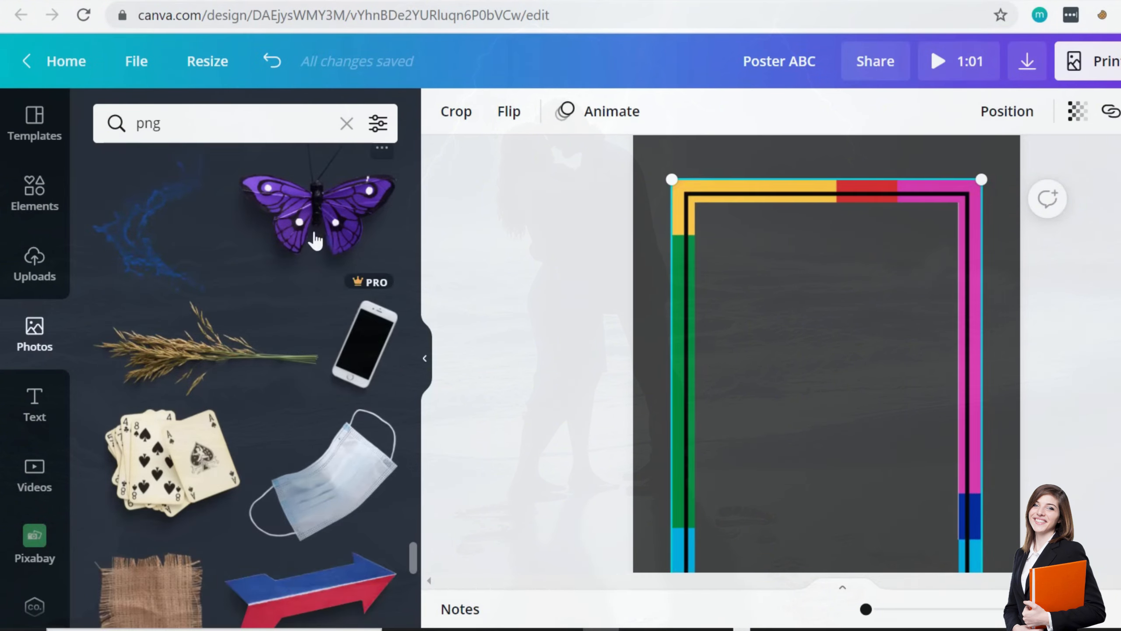
{"action": "left_click", "coordinate": [308, 221]}
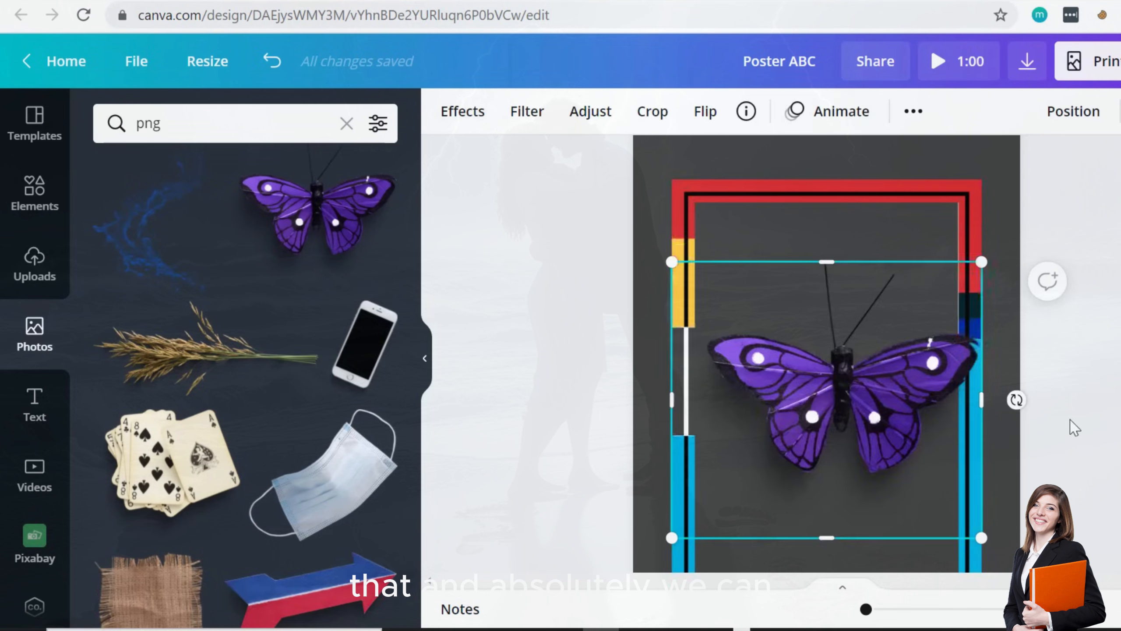
- Move the butterfly lower, shrink it to about 29 by 25.9, and center it inside the multicolored frame
{"action": "left_click_drag", "start_coordinate": [876, 391], "coordinate": [875, 414]}
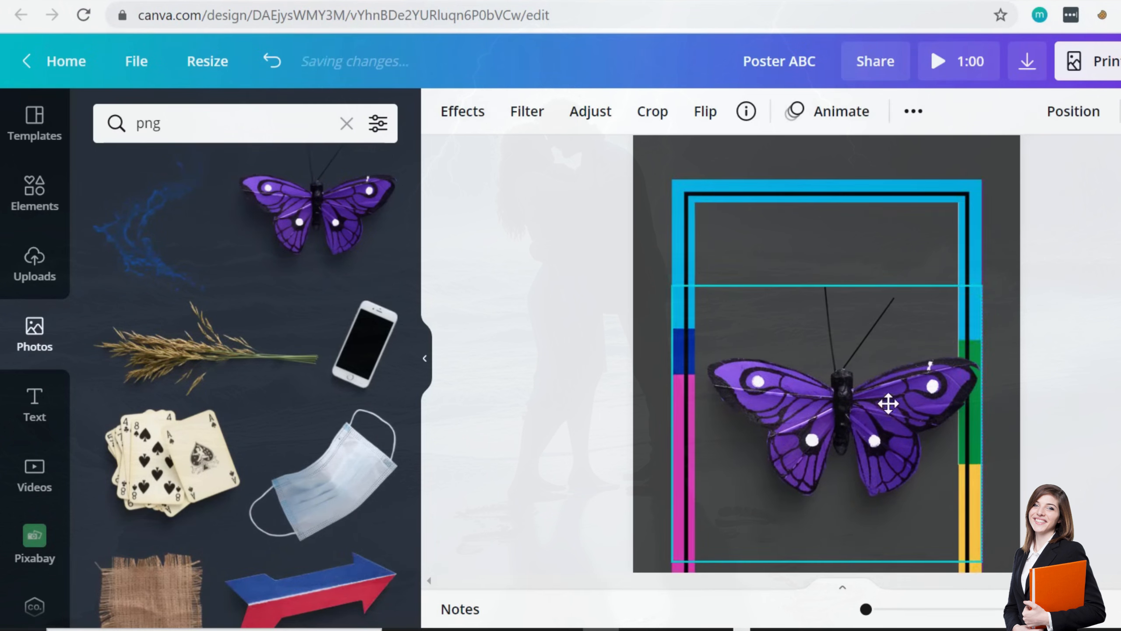
{"action": "left_click_drag", "start_coordinate": [977, 284], "coordinate": [939, 325]}
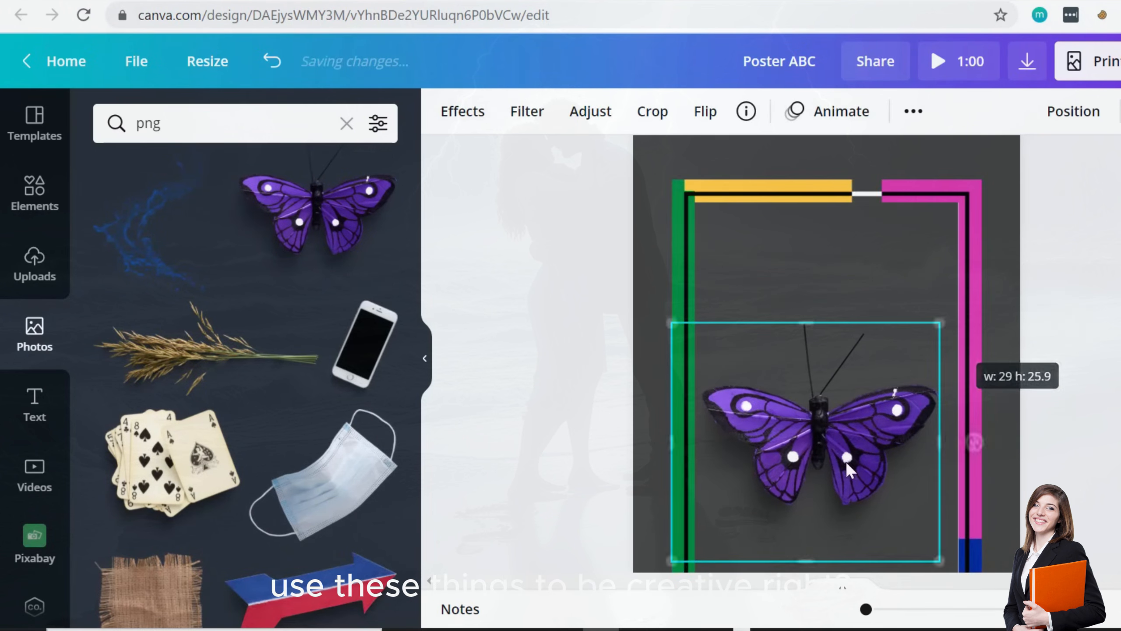
{"action": "left_click_drag", "start_coordinate": [828, 474], "coordinate": [837, 474]}
{"action": "left_click", "coordinate": [1094, 366]}
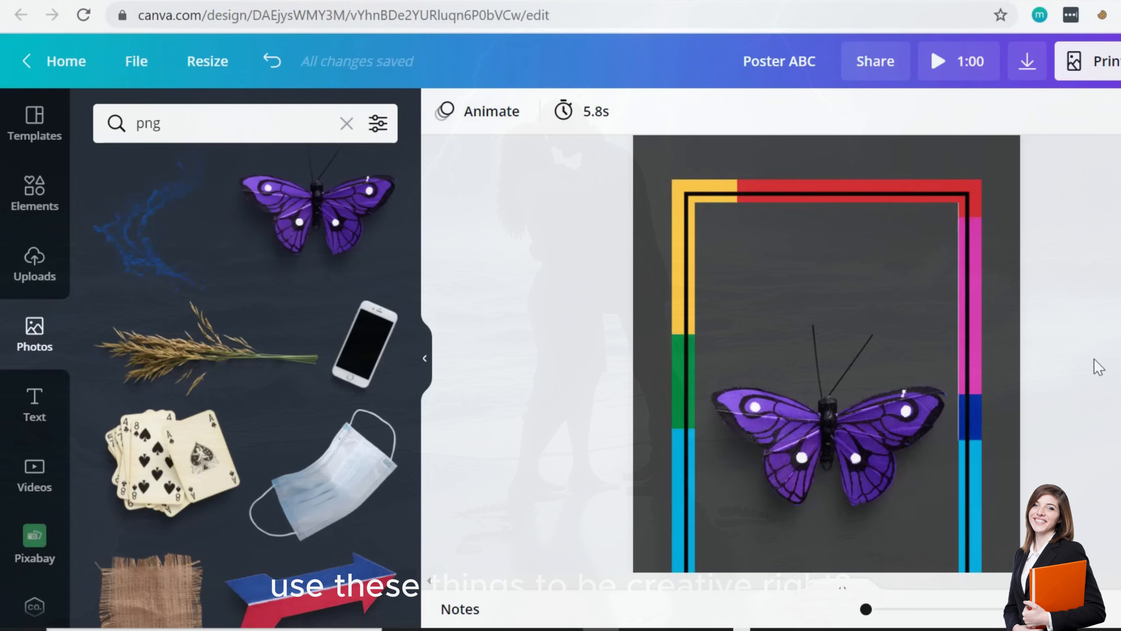
- Review the earlier poster pages and add a new page after the butterfly page
{"action": "scroll", "coordinate": [1094, 367], "scroll_direction": "up", "scroll_amount": 10}
{"action": "scroll", "coordinate": [1096, 365], "scroll_direction": "up", "scroll_amount": 10}
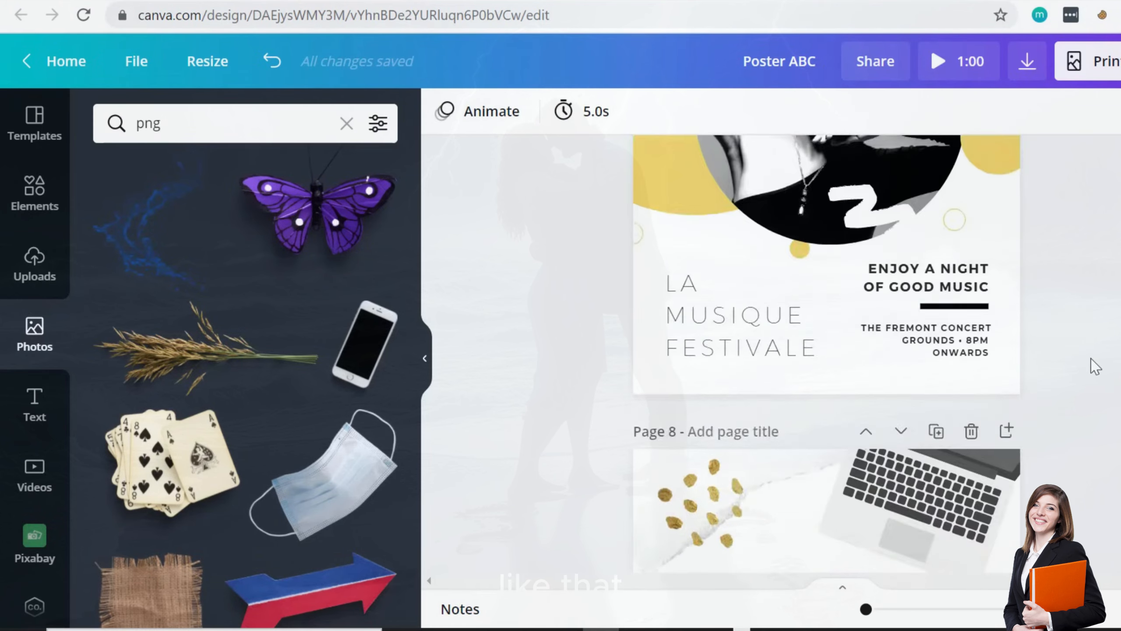
{"action": "scroll", "coordinate": [1095, 366], "scroll_direction": "down", "scroll_amount": 10}
{"action": "scroll", "coordinate": [1095, 367], "scroll_direction": "down", "scroll_amount": 15}
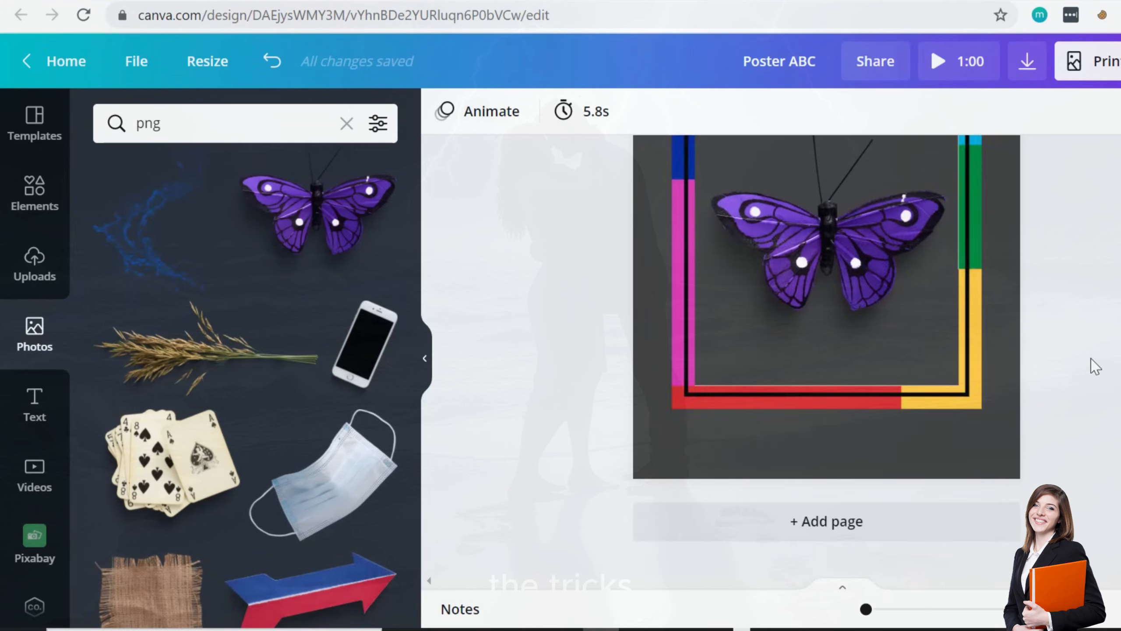
{"action": "left_click", "coordinate": [829, 522]}
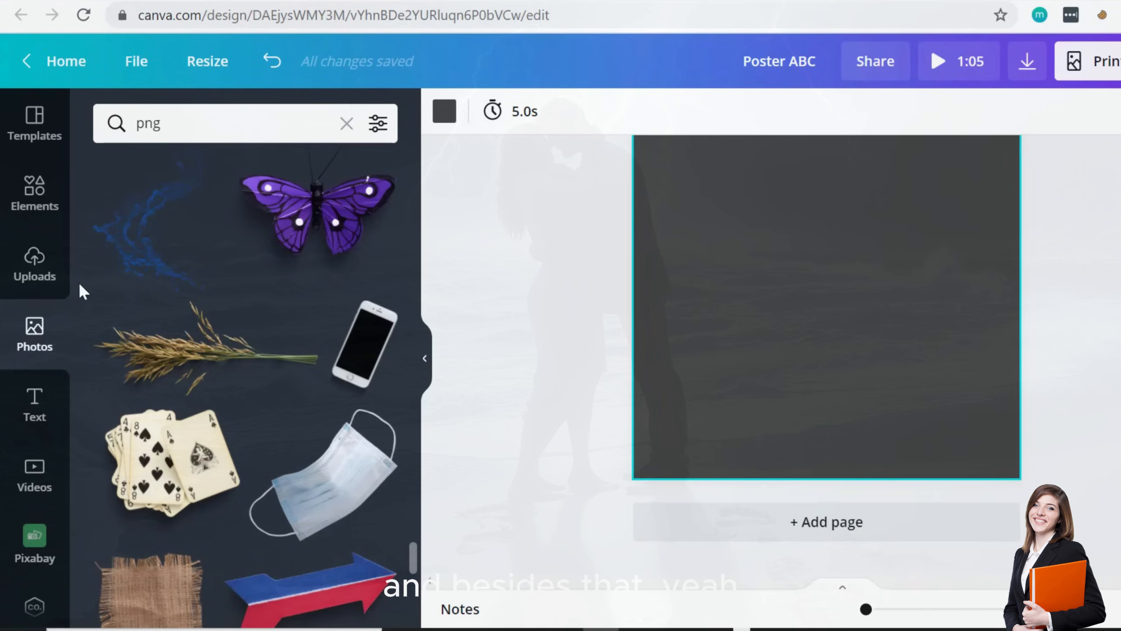
- Clear the gradient search and browse the element categories, from lines, graphics and photos to charts, frames and grids
{"action": "left_click", "coordinate": [34, 207]}
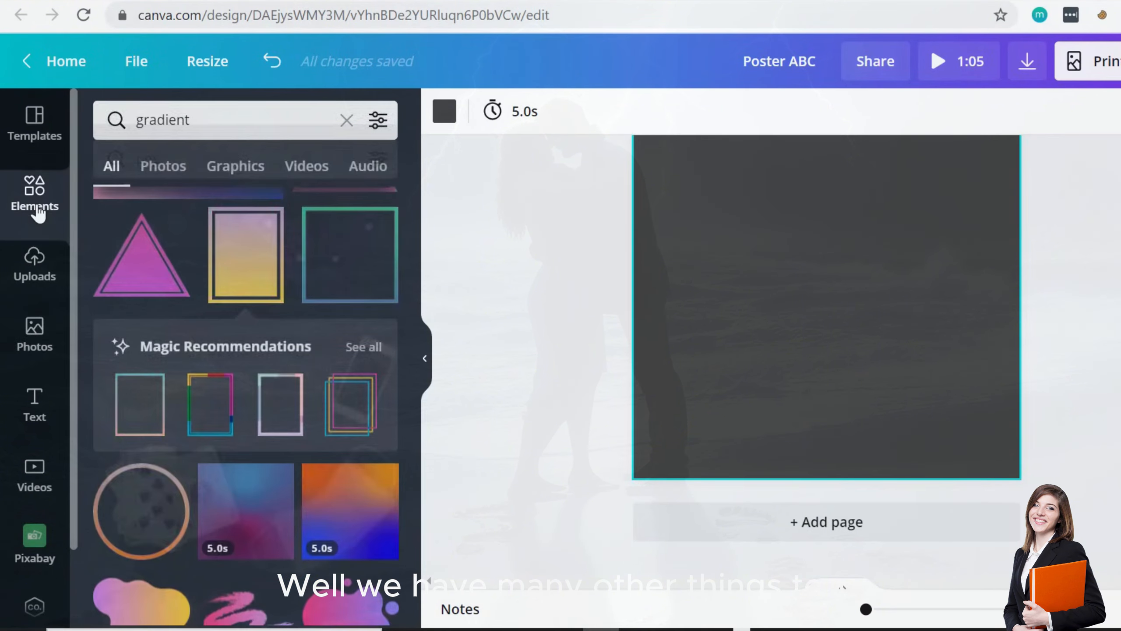
{"action": "scroll", "coordinate": [234, 328], "scroll_direction": "down", "scroll_amount": 5}
{"action": "scroll", "coordinate": [316, 235], "scroll_direction": "up", "scroll_amount": 6}
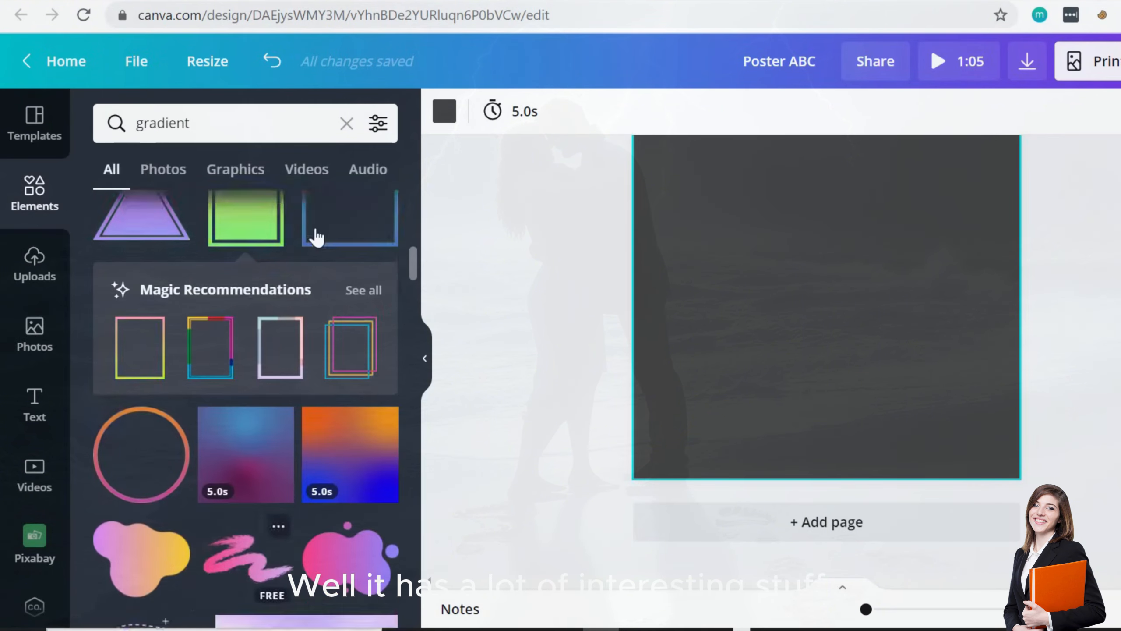
{"action": "left_click", "coordinate": [347, 123]}
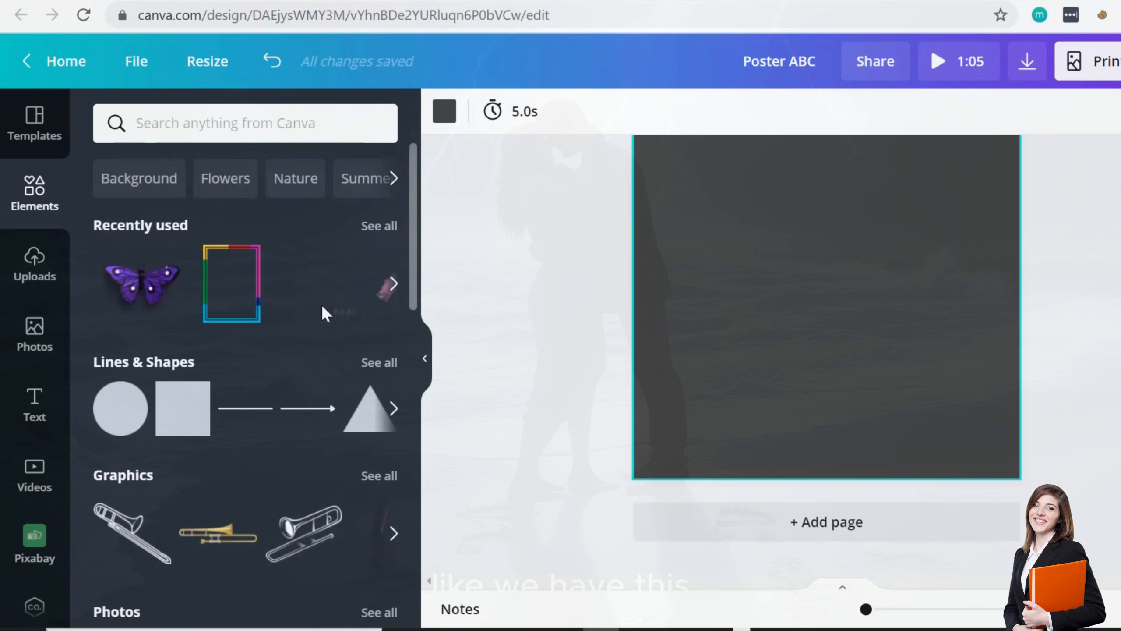
{"action": "scroll", "coordinate": [321, 309], "scroll_direction": "down", "scroll_amount": 4}
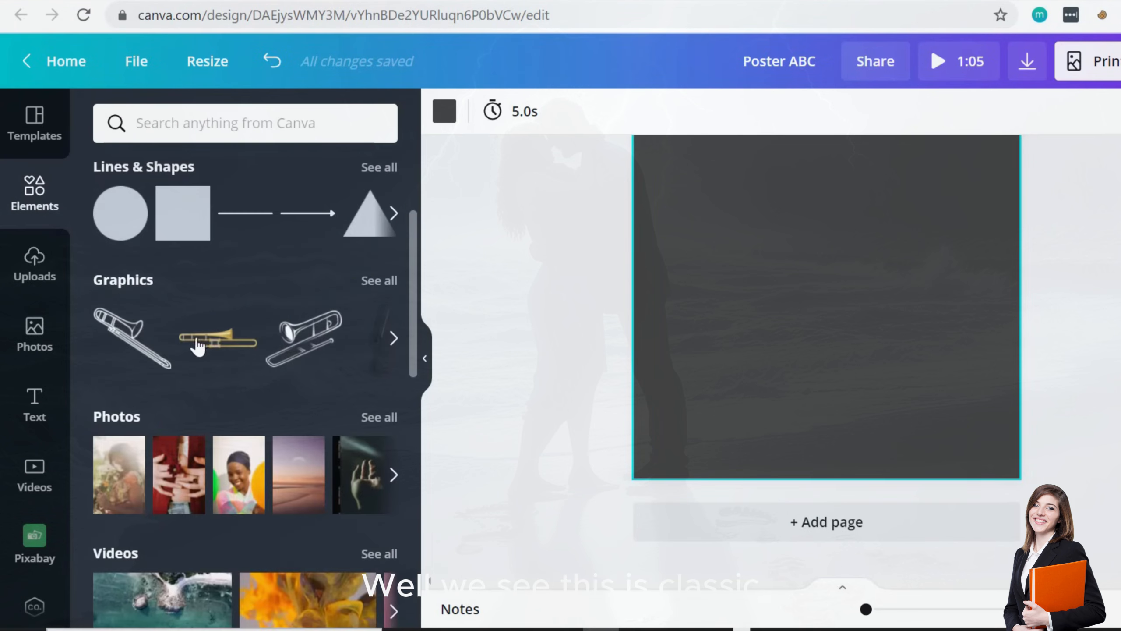
{"action": "scroll", "coordinate": [375, 291], "scroll_direction": "down", "scroll_amount": 4}
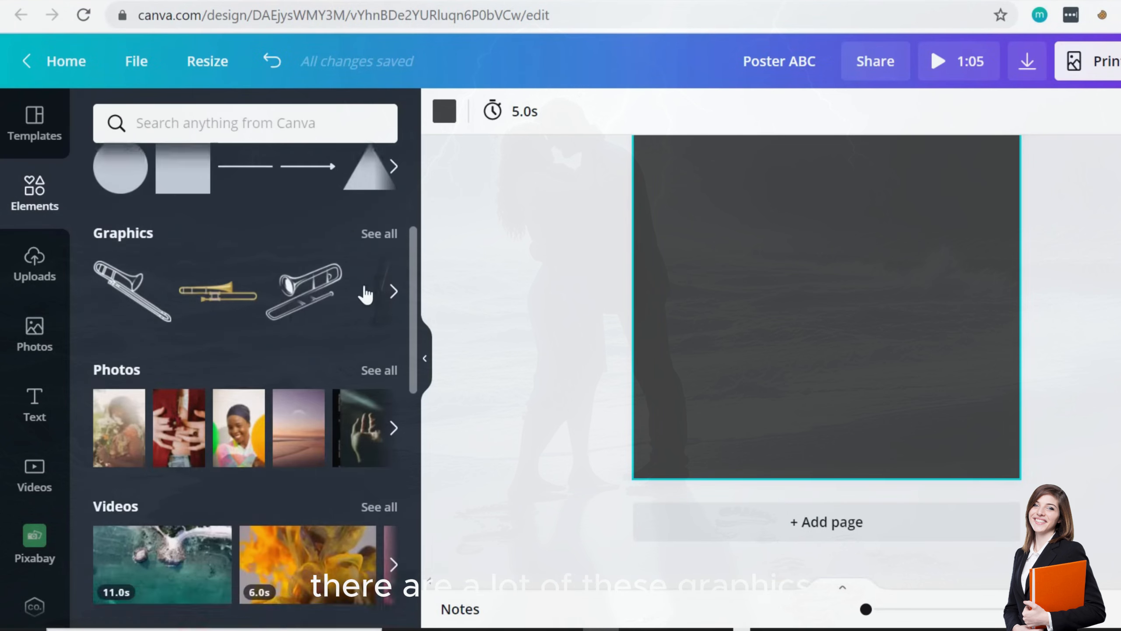
{"action": "scroll", "coordinate": [354, 298], "scroll_direction": "down", "scroll_amount": 2}
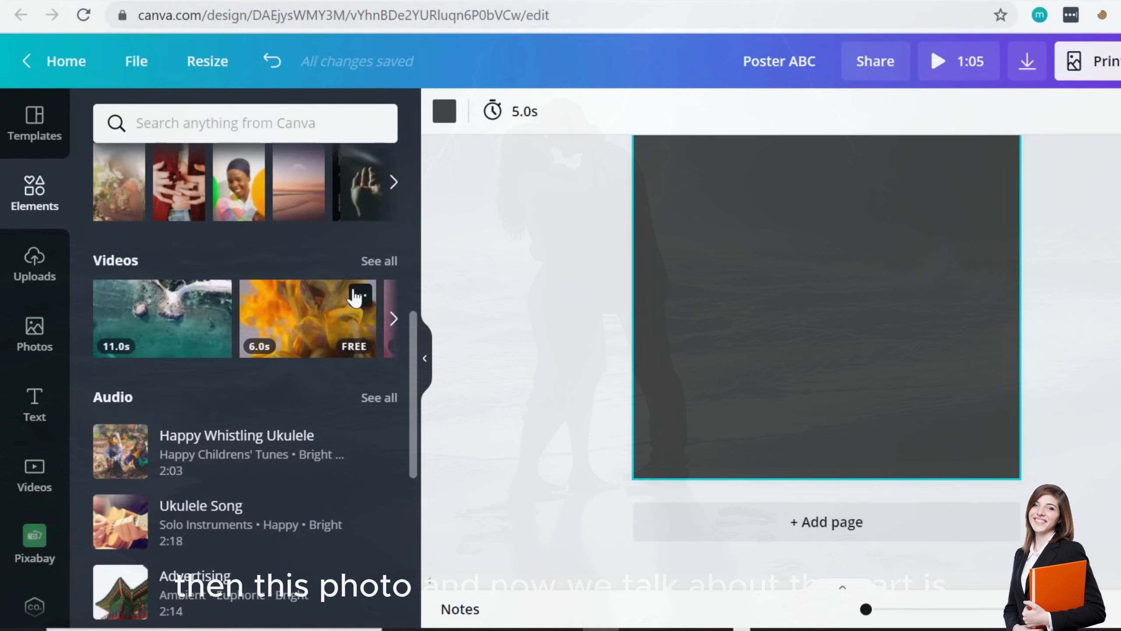
{"action": "scroll", "coordinate": [355, 297], "scroll_direction": "down", "scroll_amount": 4}
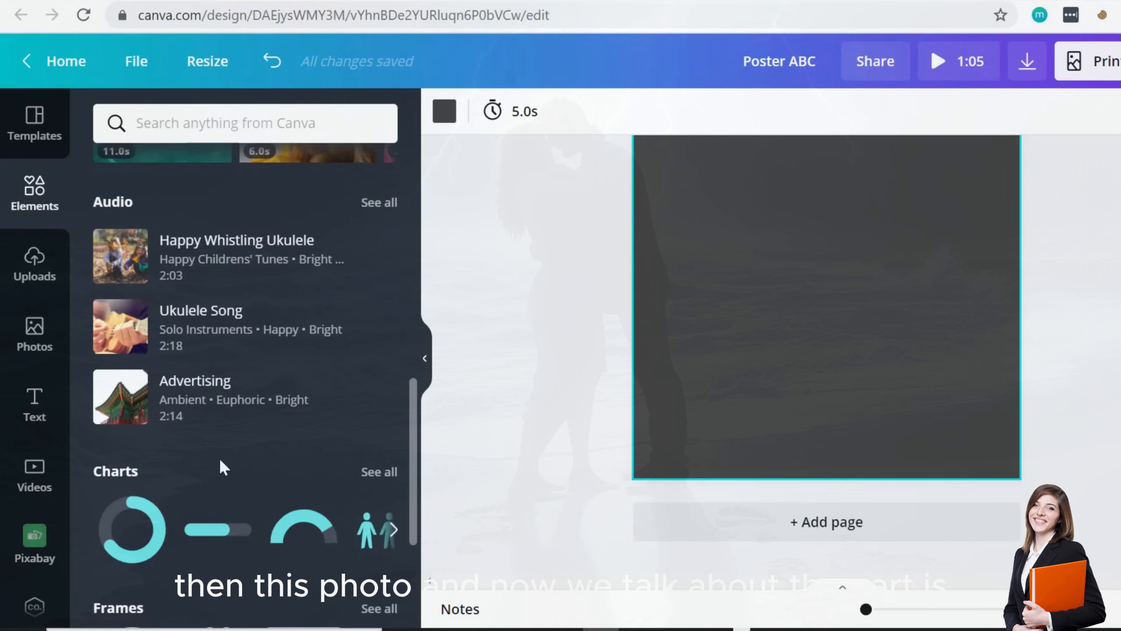
{"action": "scroll", "coordinate": [221, 466], "scroll_direction": "down", "scroll_amount": 4}
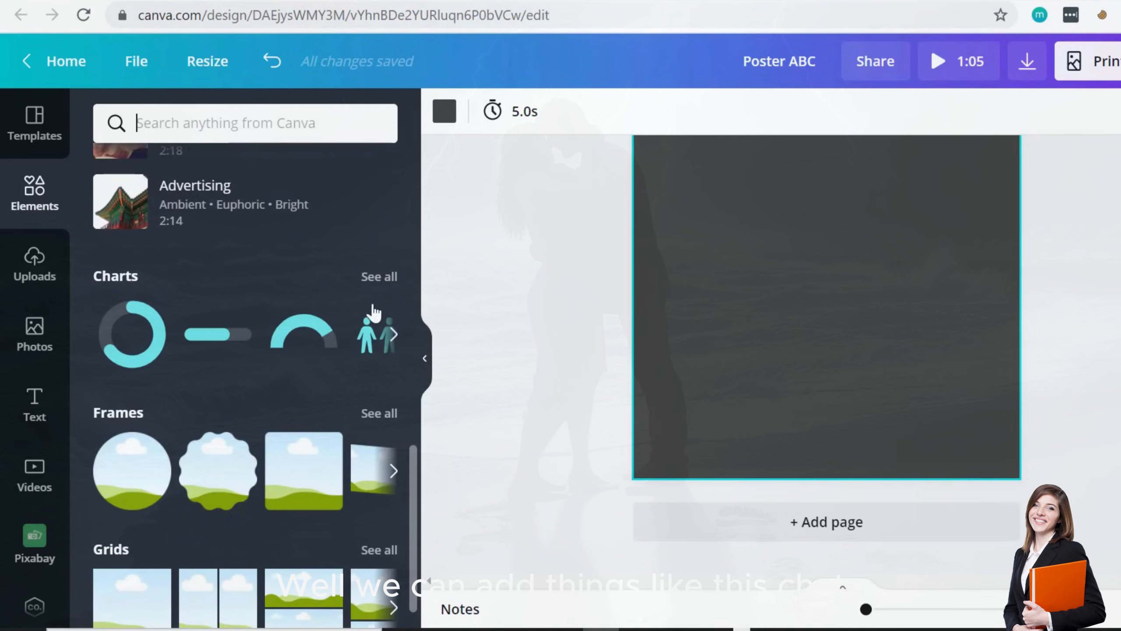
{"action": "scroll", "coordinate": [360, 313], "scroll_direction": "down", "scroll_amount": 1}
{"action": "scroll", "coordinate": [307, 325], "scroll_direction": "up", "scroll_amount": 10}
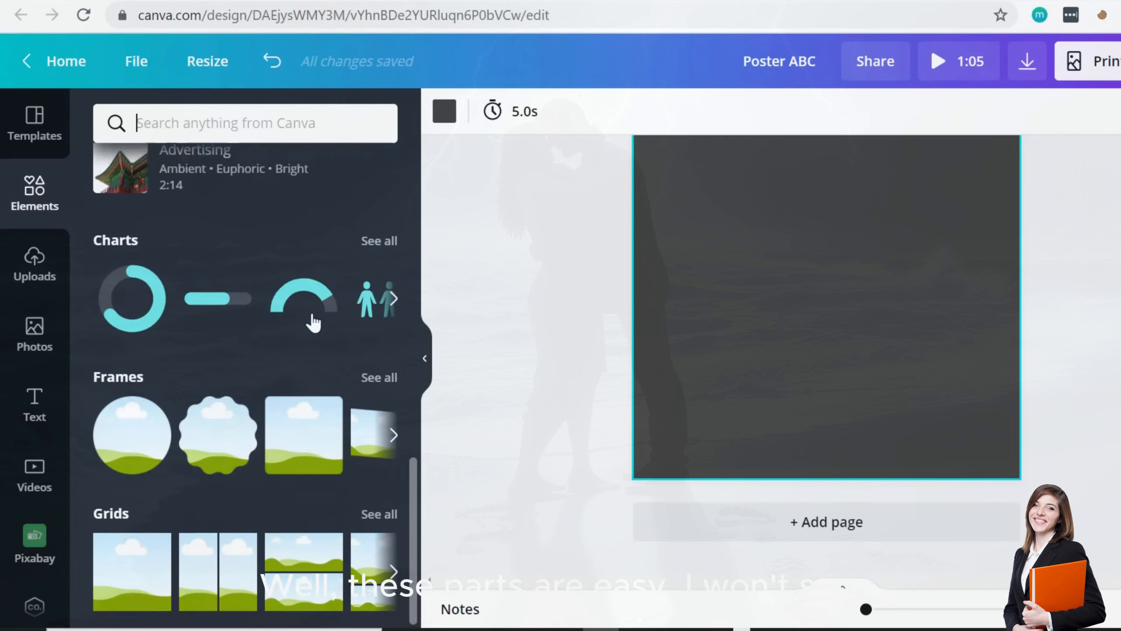
{"action": "scroll", "coordinate": [281, 391], "scroll_direction": "up", "scroll_amount": 6}
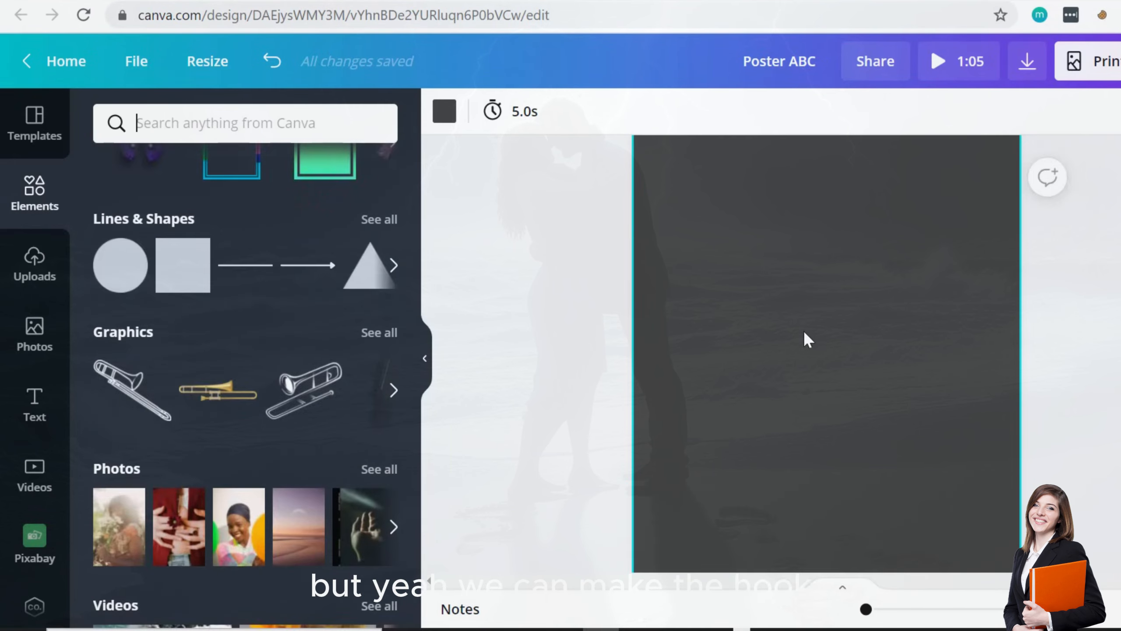
{"action": "scroll", "coordinate": [844, 331], "scroll_direction": "up", "scroll_amount": 4}
{"action": "scroll", "coordinate": [844, 330], "scroll_direction": "down", "scroll_amount": 2}
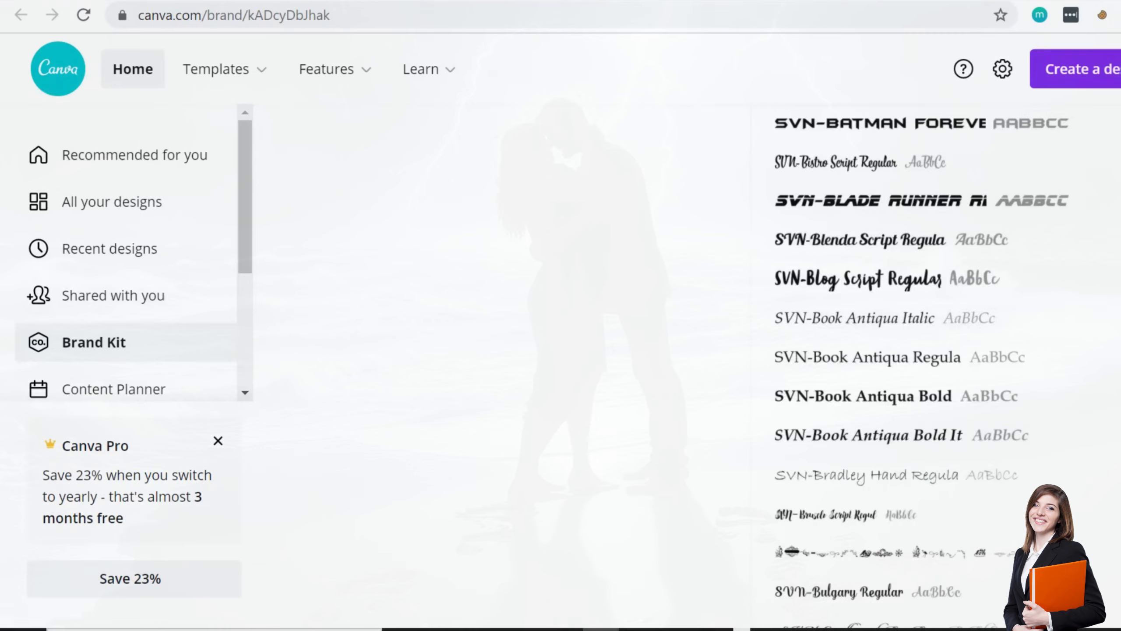
- Go to the Canva home page, search for "mockup" and browse the resulting templates
{"action": "mouse_move", "coordinate": [472, 70]}
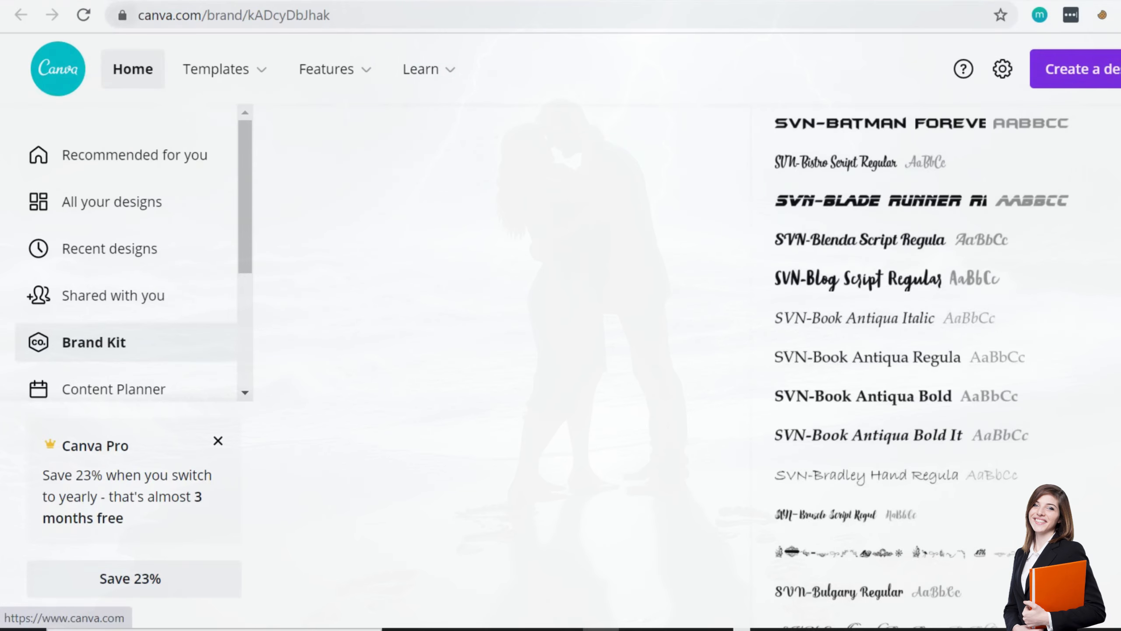
{"action": "left_click", "coordinate": [133, 69]}
{"action": "left_click", "coordinate": [595, 70]}
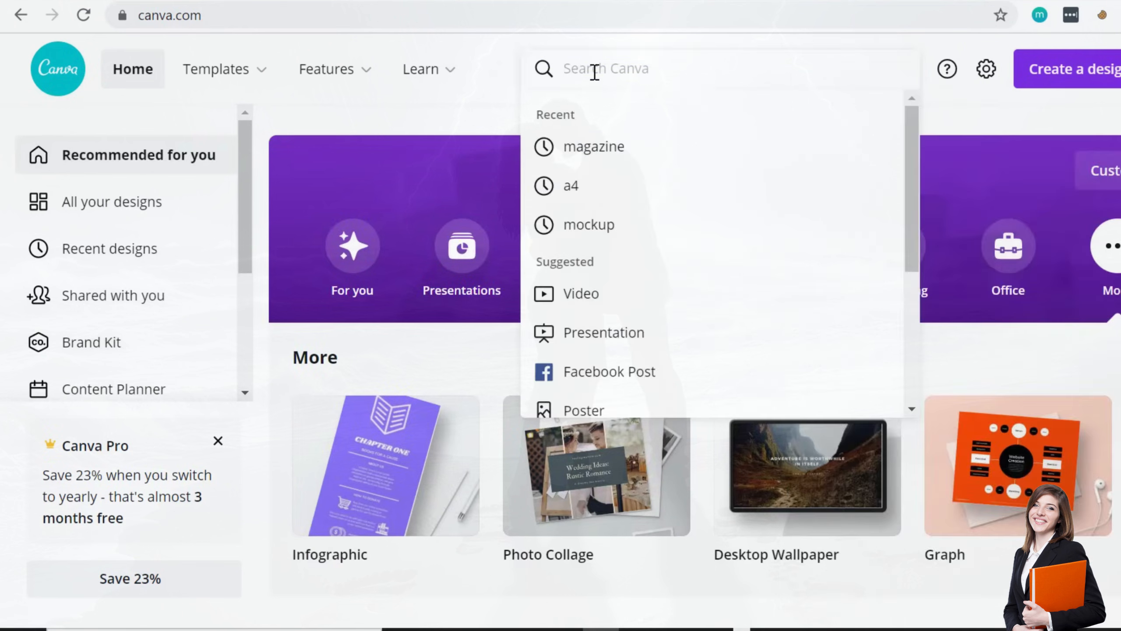
{"action": "type", "text": "mockup"}
{"action": "key", "text": "Return"}
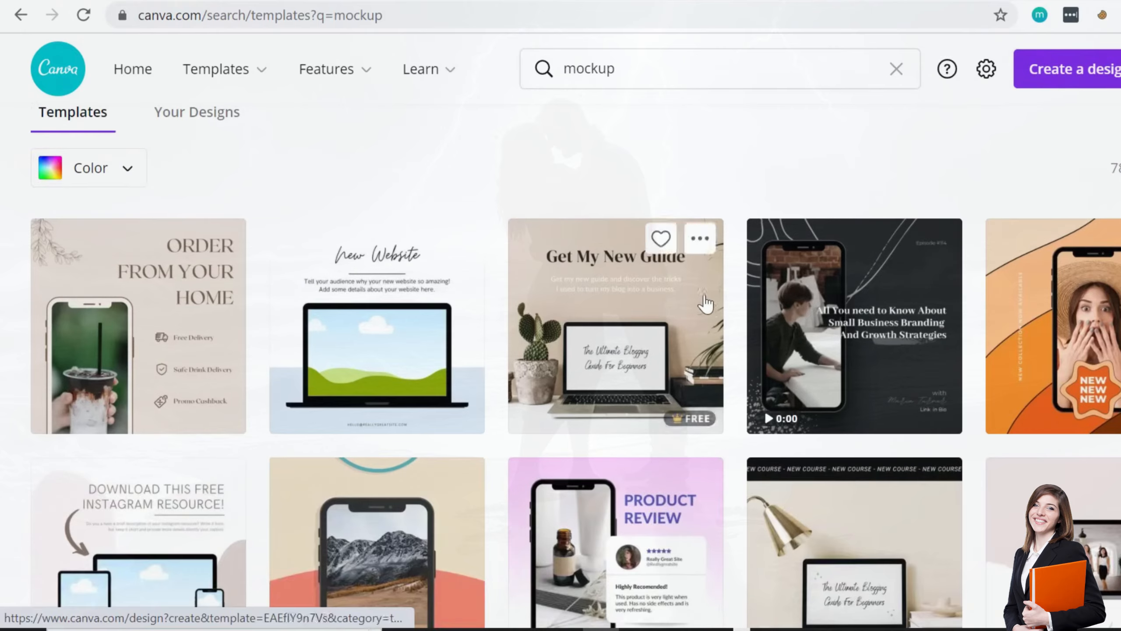
{"action": "scroll", "coordinate": [706, 304], "scroll_direction": "down", "scroll_amount": 5}
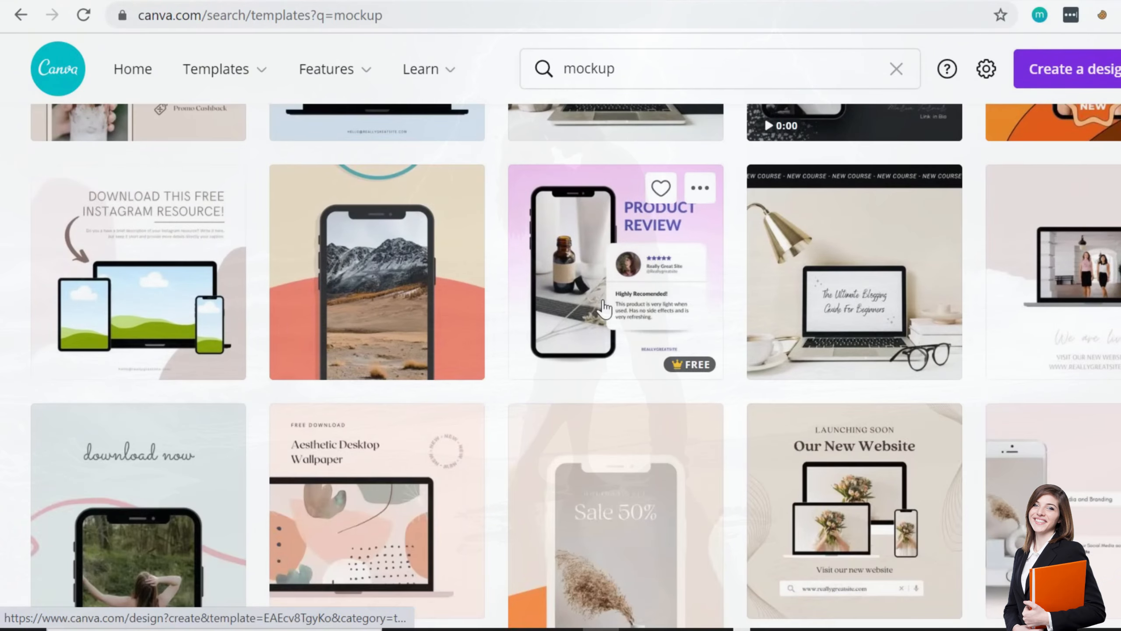
- Browse the mockup templates and open the black one showing three phones side by side
{"action": "scroll", "coordinate": [604, 308], "scroll_direction": "down", "scroll_amount": 7}
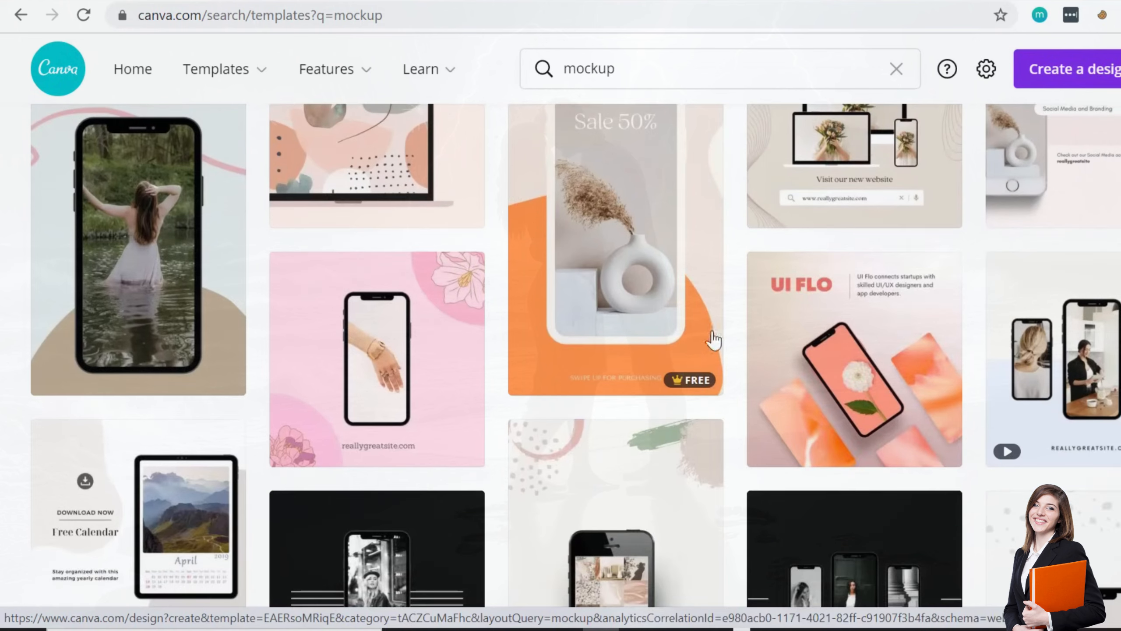
{"action": "scroll", "coordinate": [841, 360], "scroll_direction": "down", "scroll_amount": 3}
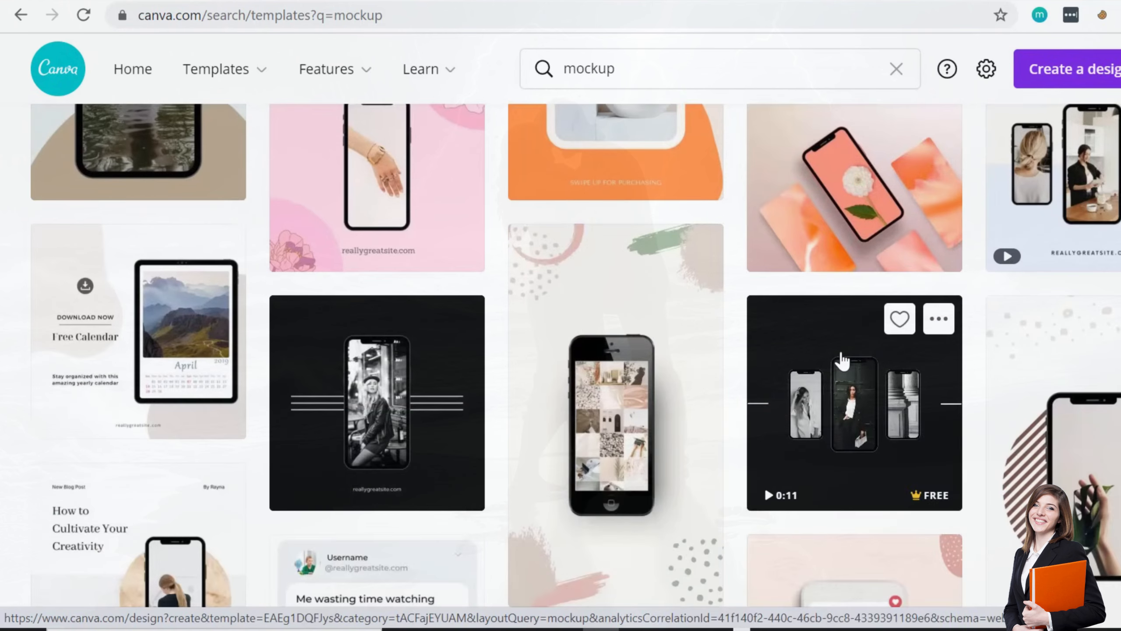
{"action": "left_click", "coordinate": [841, 360]}
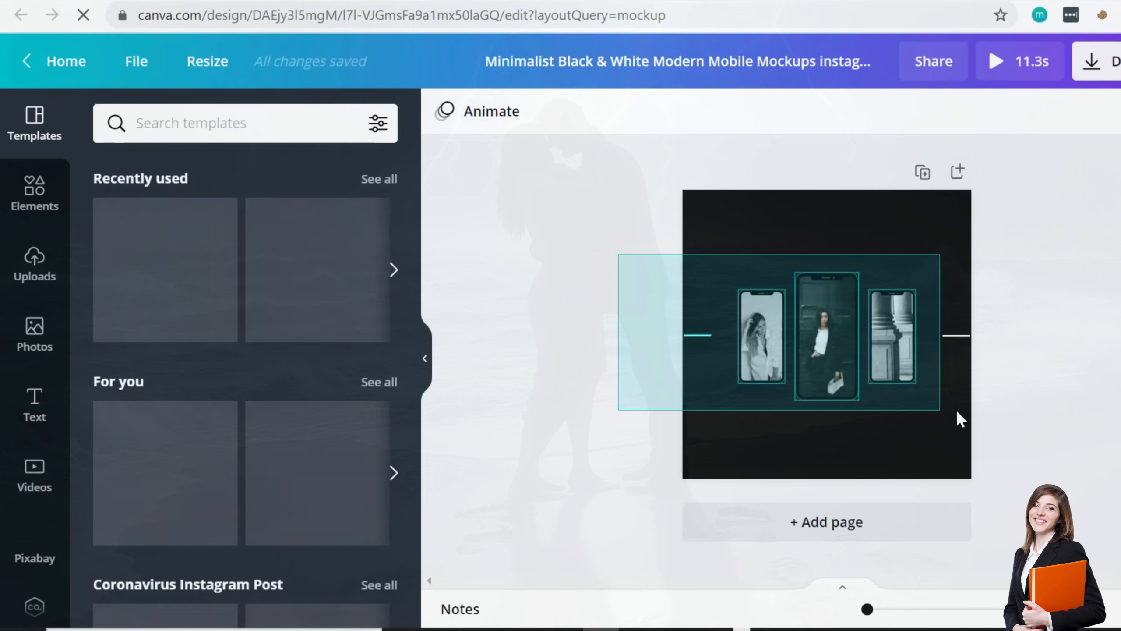
- Copy the three phones and side lines from the mockup template onto the blank dark page of Poster ABC
{"action": "left_click_drag", "start_coordinate": [981, 418], "coordinate": [679, 155]}
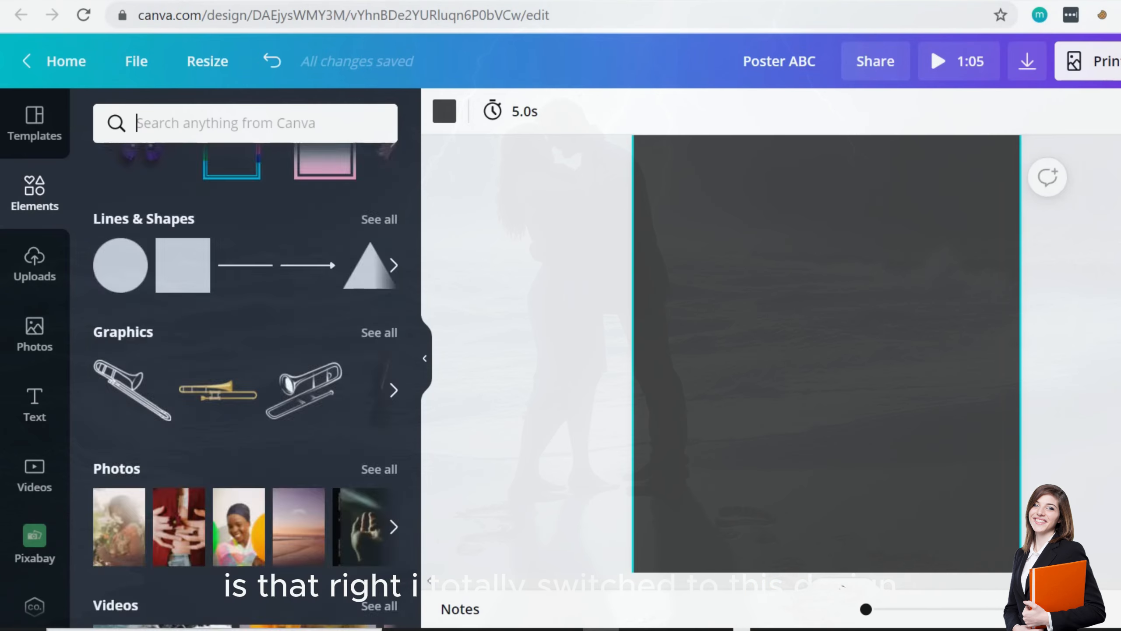
{"action": "left_click", "coordinate": [758, 297]}
{"action": "key", "text": "ctrl+v"}
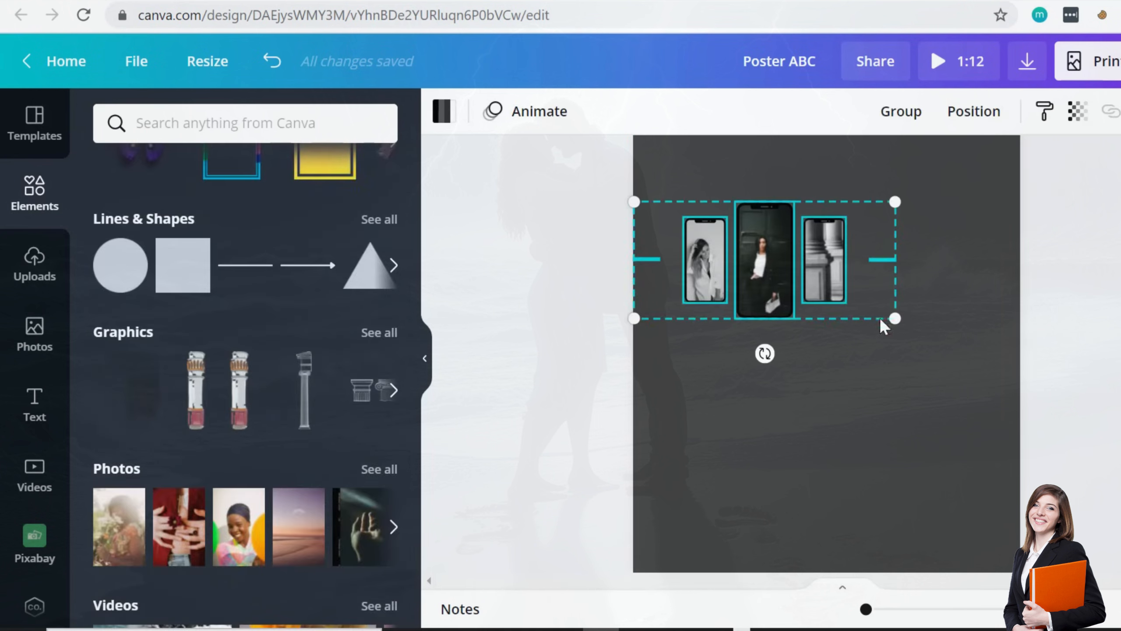
- Enlarge the three-phone mockup to more than the page width and center it on the dark page
{"action": "left_click_drag", "start_coordinate": [895, 312], "coordinate": [1066, 431]}
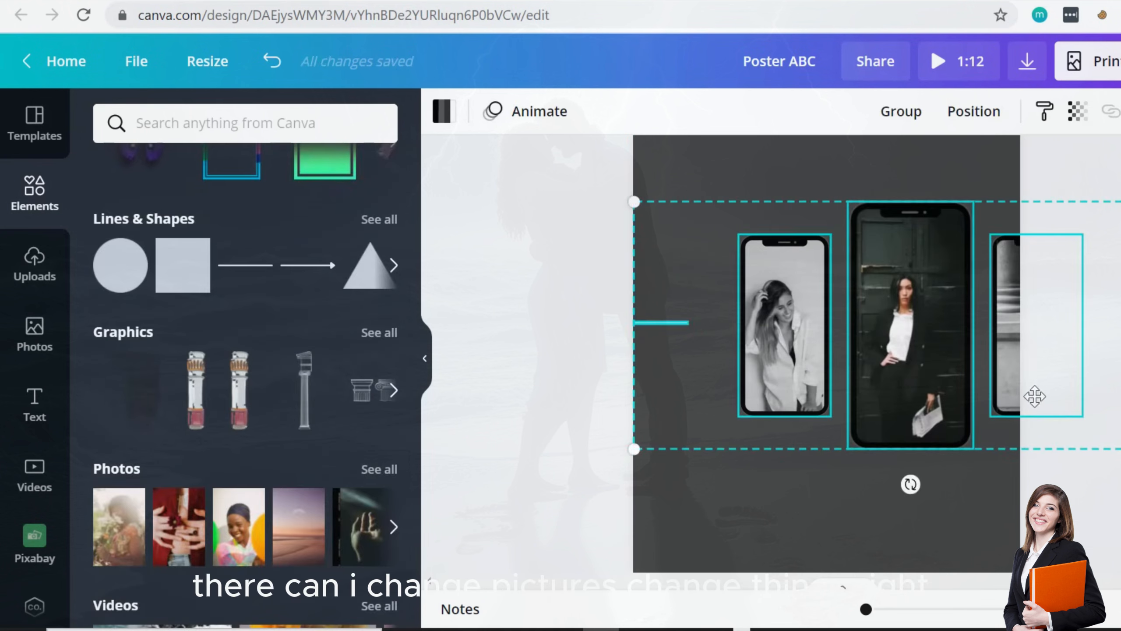
{"action": "left_click_drag", "start_coordinate": [1034, 396], "coordinate": [959, 436]}
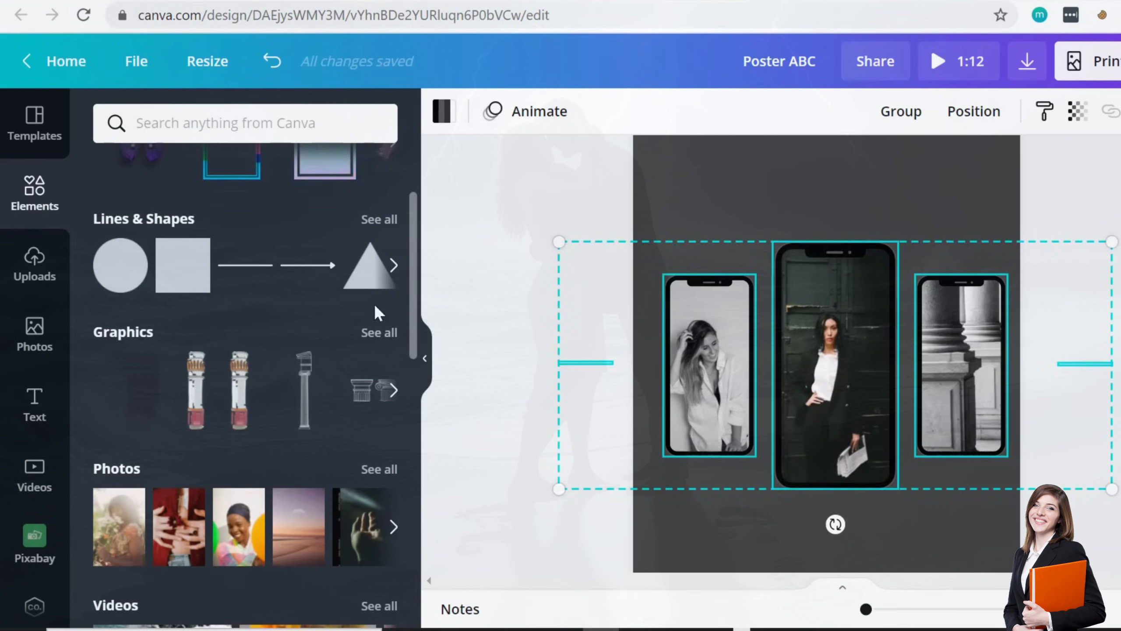
{"action": "left_click", "coordinate": [444, 251]}
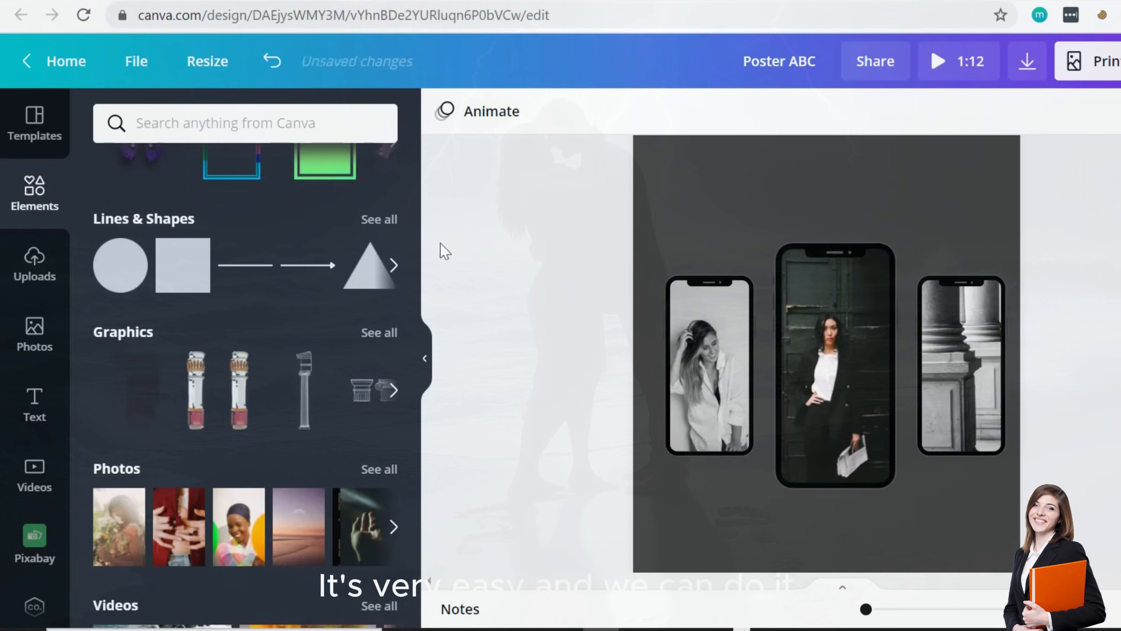
- Fill the center phone with the smiling woman in a headwrap and the left phone with the dancer against blue sky
{"action": "left_click", "coordinate": [27, 333]}
{"action": "left_click", "coordinate": [346, 125]}
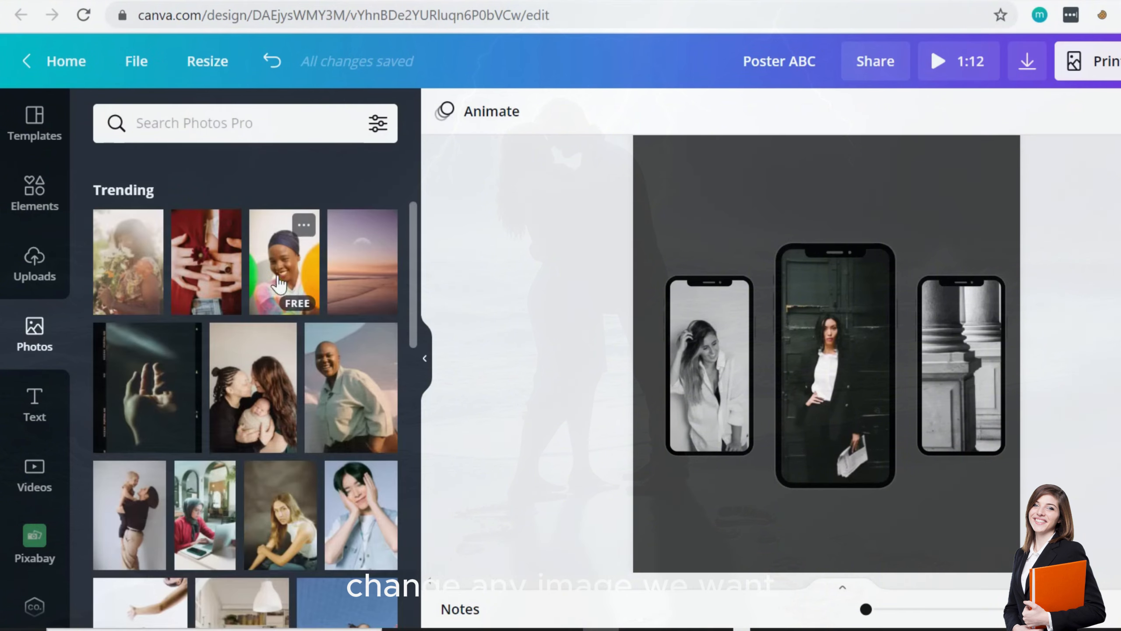
{"action": "left_click_drag", "start_coordinate": [278, 282], "coordinate": [826, 390]}
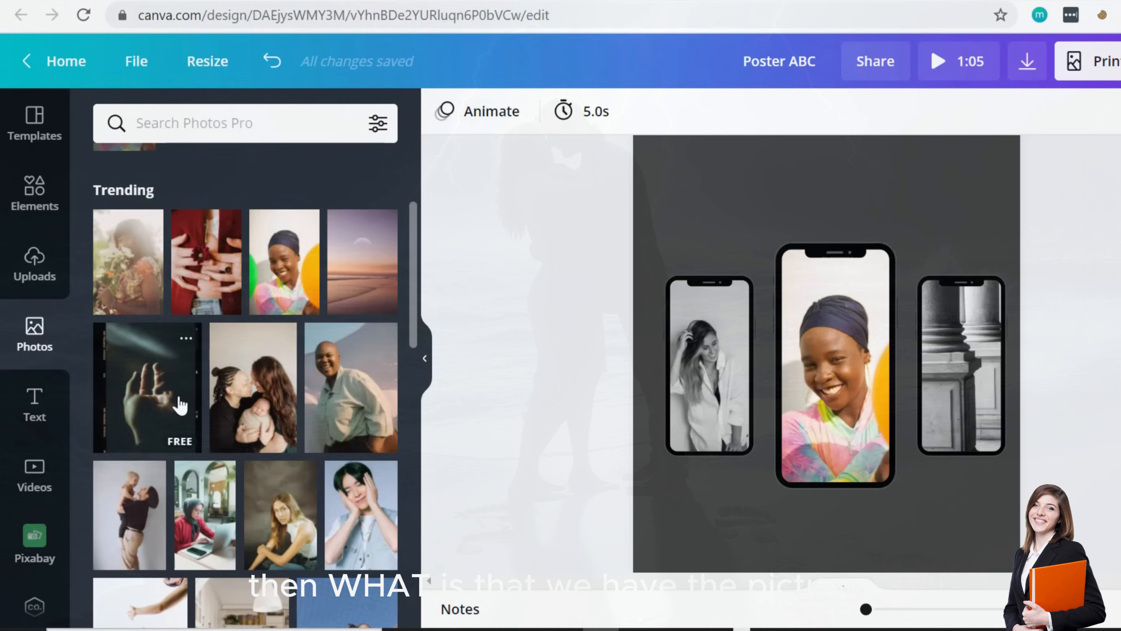
{"action": "scroll", "coordinate": [207, 389], "scroll_direction": "down", "scroll_amount": 5}
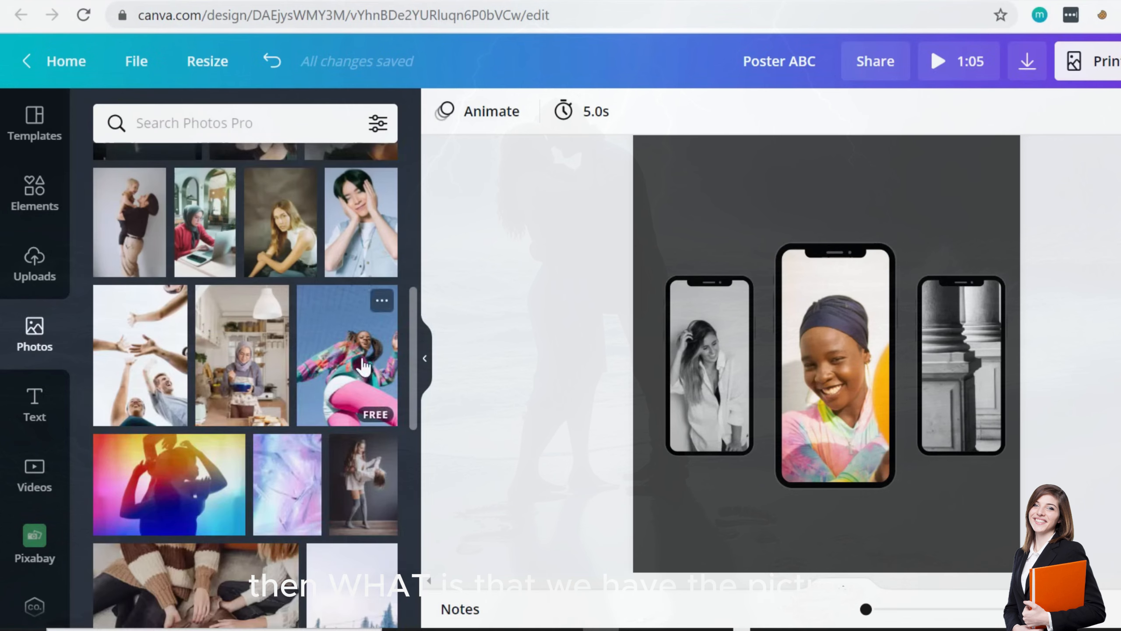
{"action": "left_click_drag", "start_coordinate": [362, 366], "coordinate": [707, 373]}
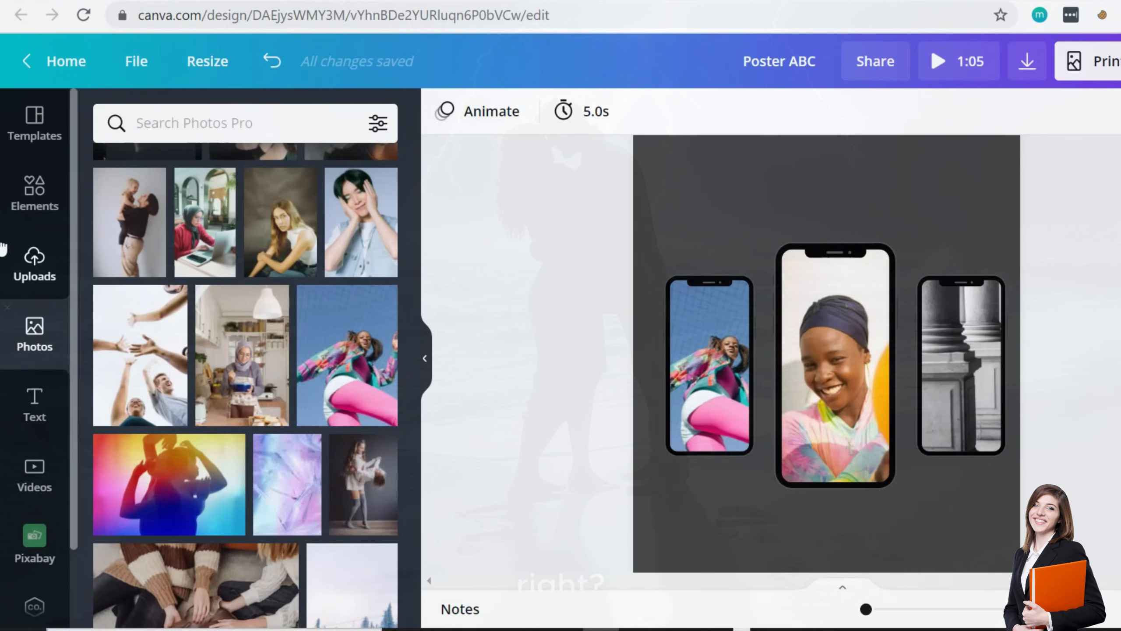
- Replace the right phone's picture with the stock photo of hands preparing tomatoes over a bowl
{"action": "scroll", "coordinate": [265, 495], "scroll_direction": "down", "scroll_amount": 10}
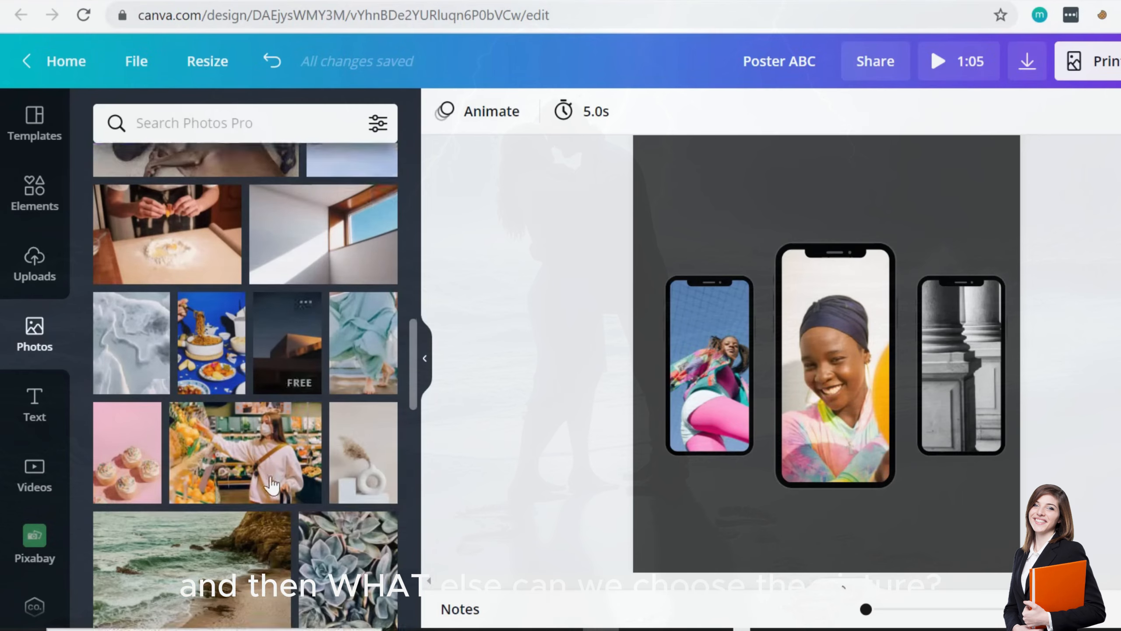
{"action": "scroll", "coordinate": [265, 476], "scroll_direction": "down", "scroll_amount": 10}
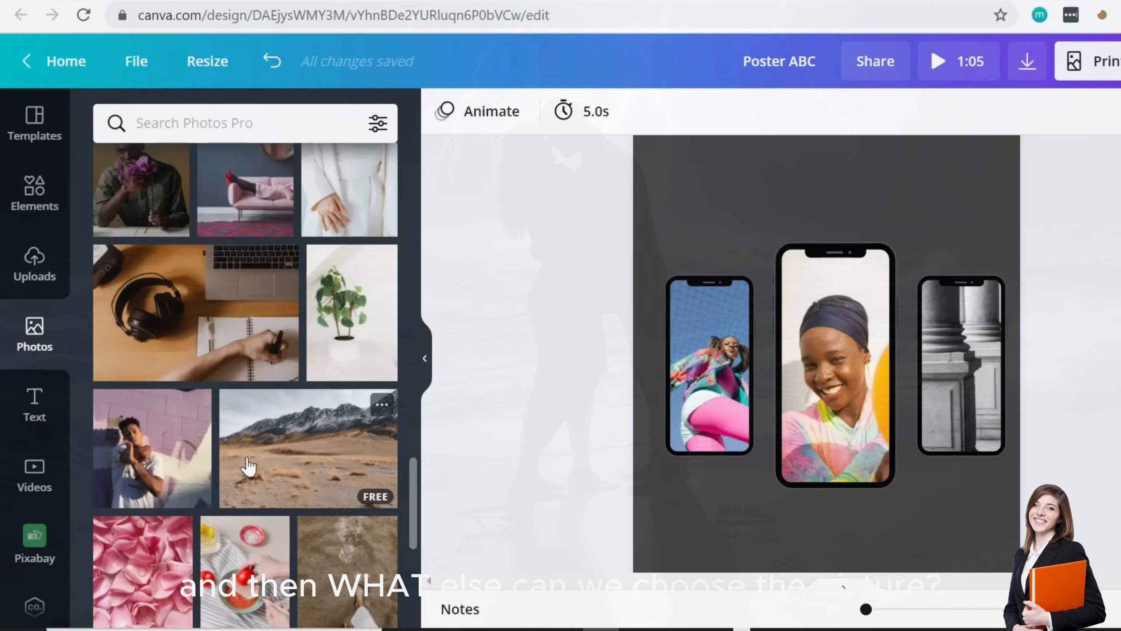
{"action": "scroll", "coordinate": [249, 465], "scroll_direction": "down", "scroll_amount": 4}
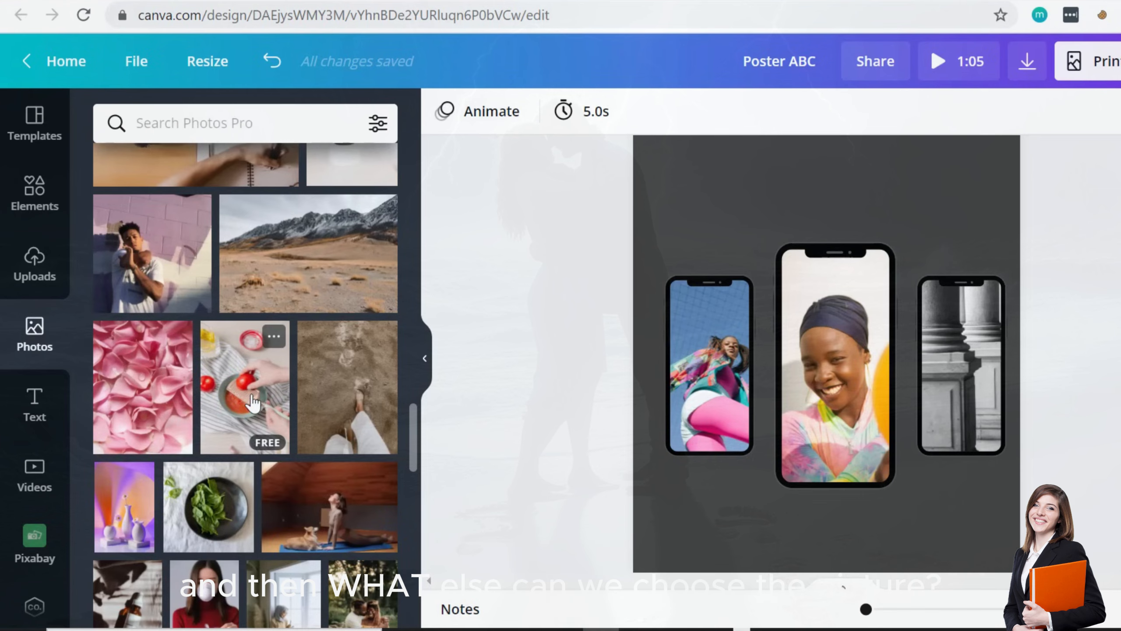
{"action": "left_click_drag", "start_coordinate": [253, 402], "coordinate": [962, 376]}
{"action": "scroll", "coordinate": [827, 353], "scroll_direction": "up", "scroll_amount": 2}
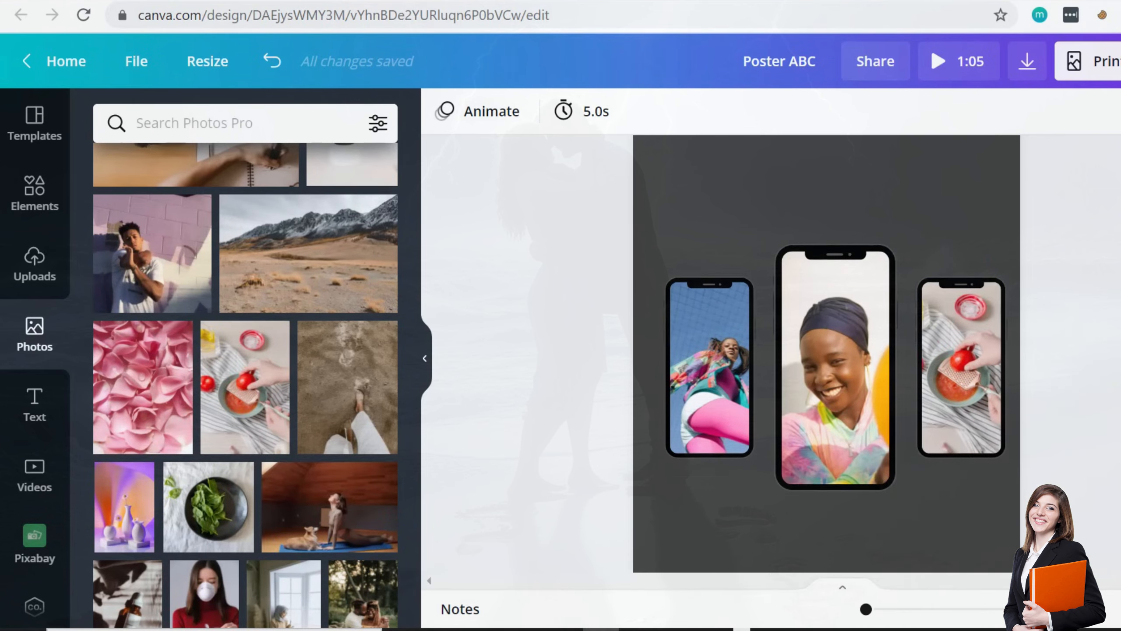
{"action": "scroll", "coordinate": [827, 353], "scroll_direction": "down", "scroll_amount": 4}
{"action": "scroll", "coordinate": [827, 353], "scroll_direction": "up", "scroll_amount": 4}
{"action": "scroll", "coordinate": [827, 354], "scroll_direction": "down", "scroll_amount": 2}
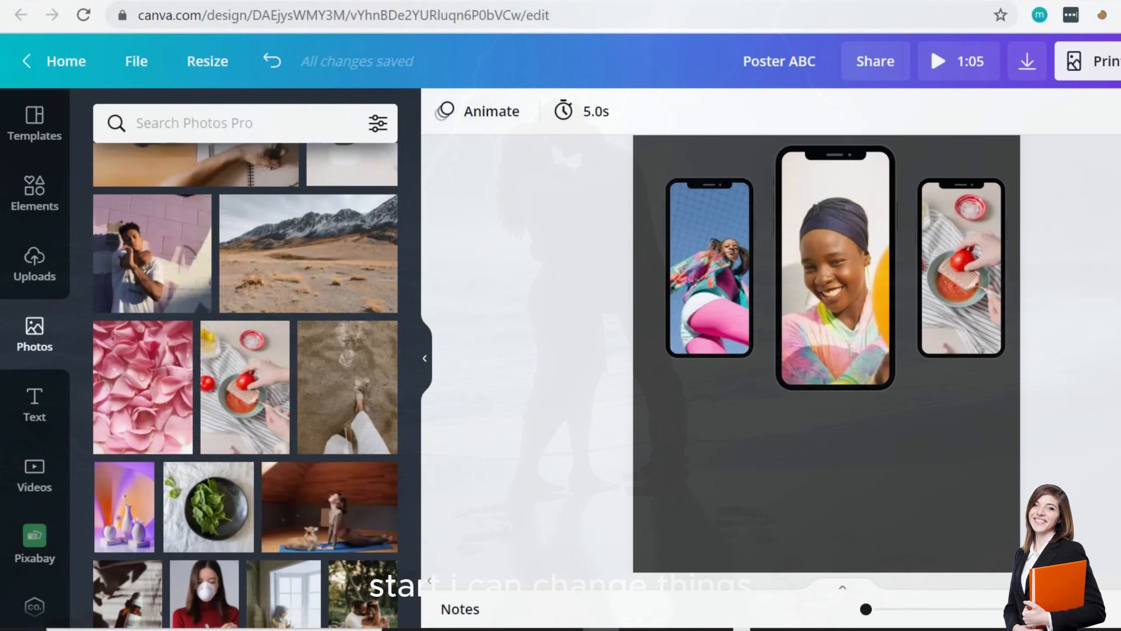
{"action": "scroll", "coordinate": [827, 353], "scroll_direction": "up", "scroll_amount": 1}
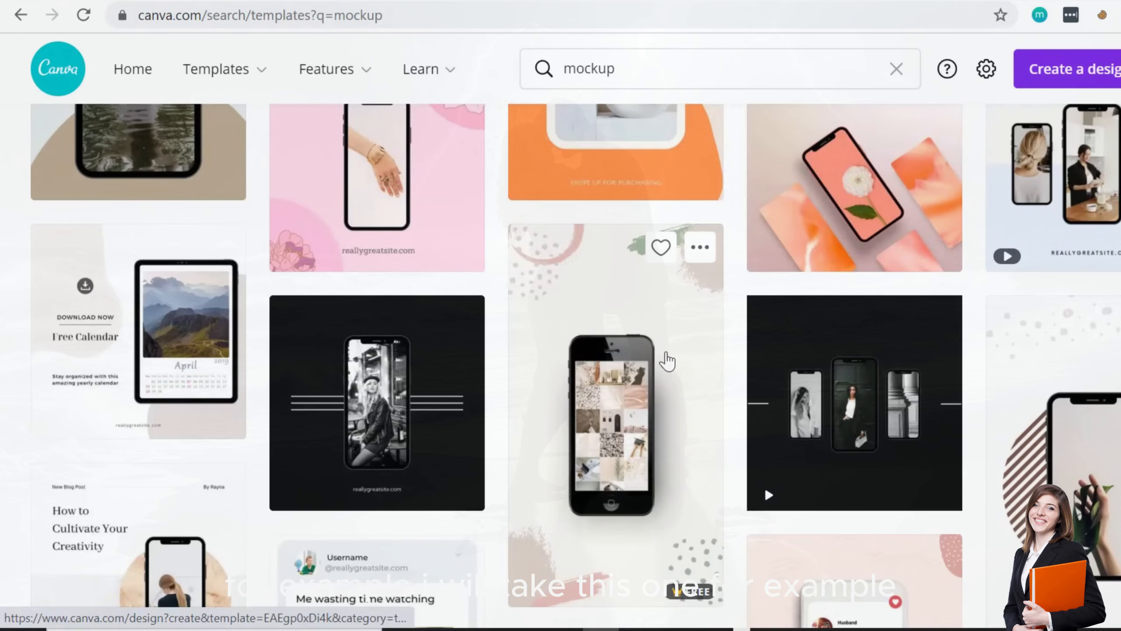
- Return to the mockup search results and open the story template with a phone over a striped circle
{"action": "scroll", "coordinate": [666, 360], "scroll_direction": "up", "scroll_amount": 4}
{"action": "scroll", "coordinate": [666, 363], "scroll_direction": "down", "scroll_amount": 2}
{"action": "scroll", "coordinate": [636, 434], "scroll_direction": "down", "scroll_amount": 3}
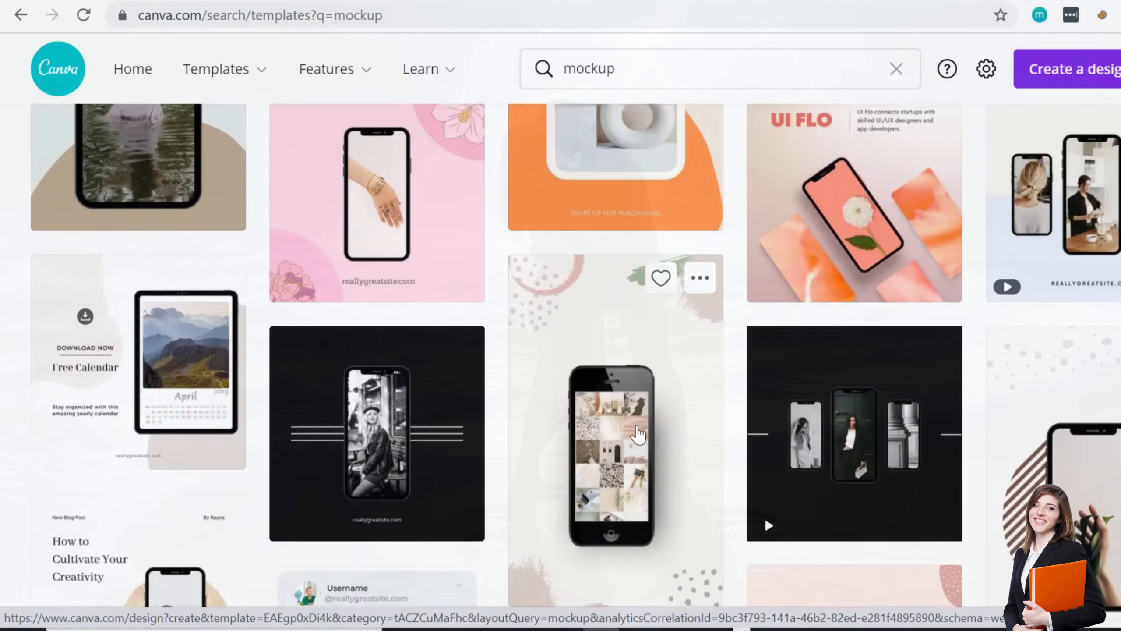
{"action": "left_click", "coordinate": [1097, 381]}
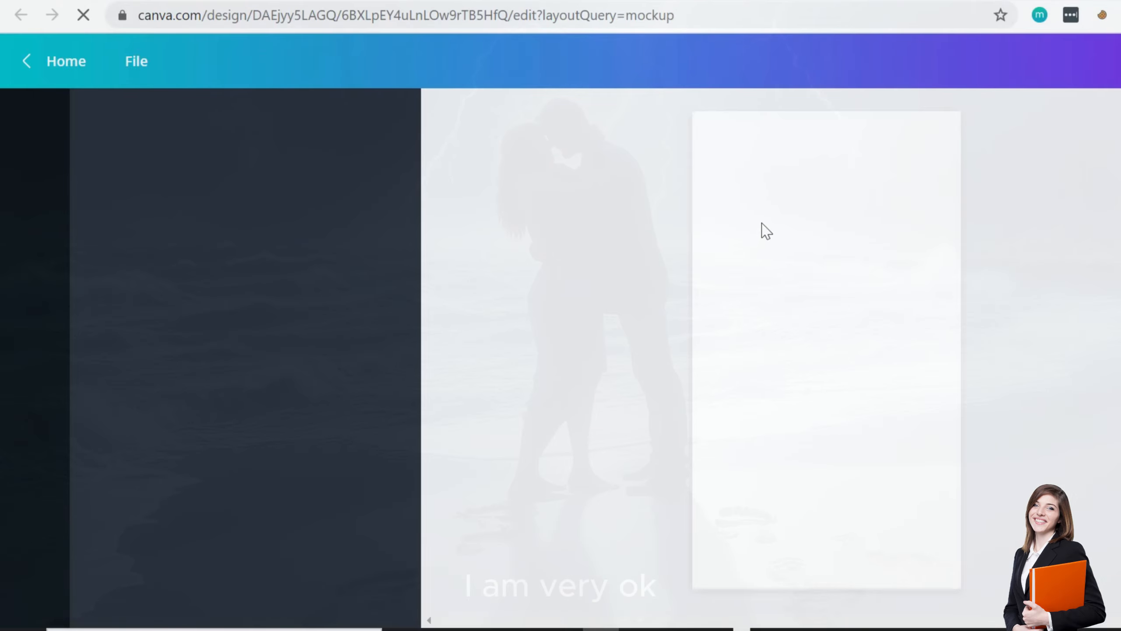
- Copy the dotted pattern from the phone wallpaper template onto page 13 of Poster ABC
{"action": "left_click", "coordinate": [781, 225]}
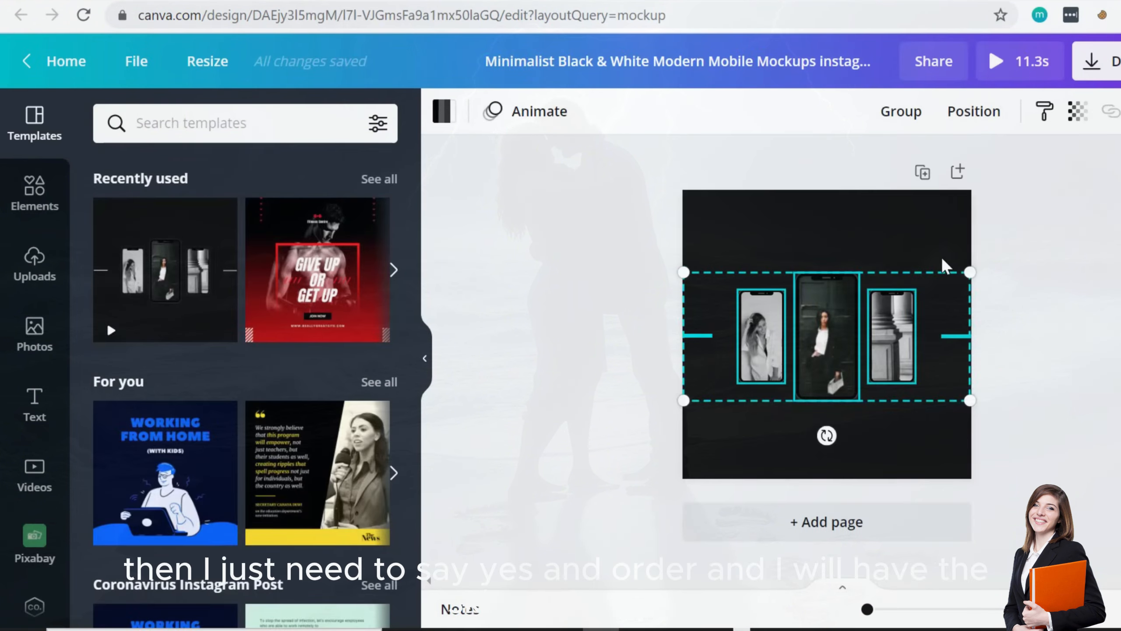
{"action": "left_click", "coordinate": [821, 240]}
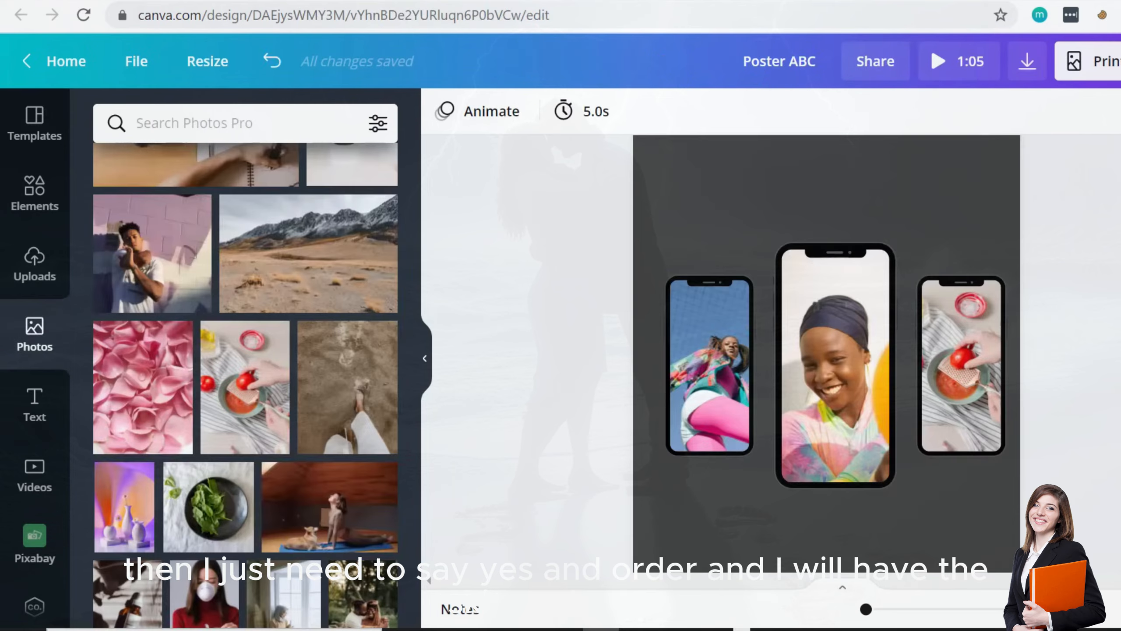
{"action": "left_click", "coordinate": [803, 167]}
{"action": "scroll", "coordinate": [918, 364], "scroll_direction": "up", "scroll_amount": 4}
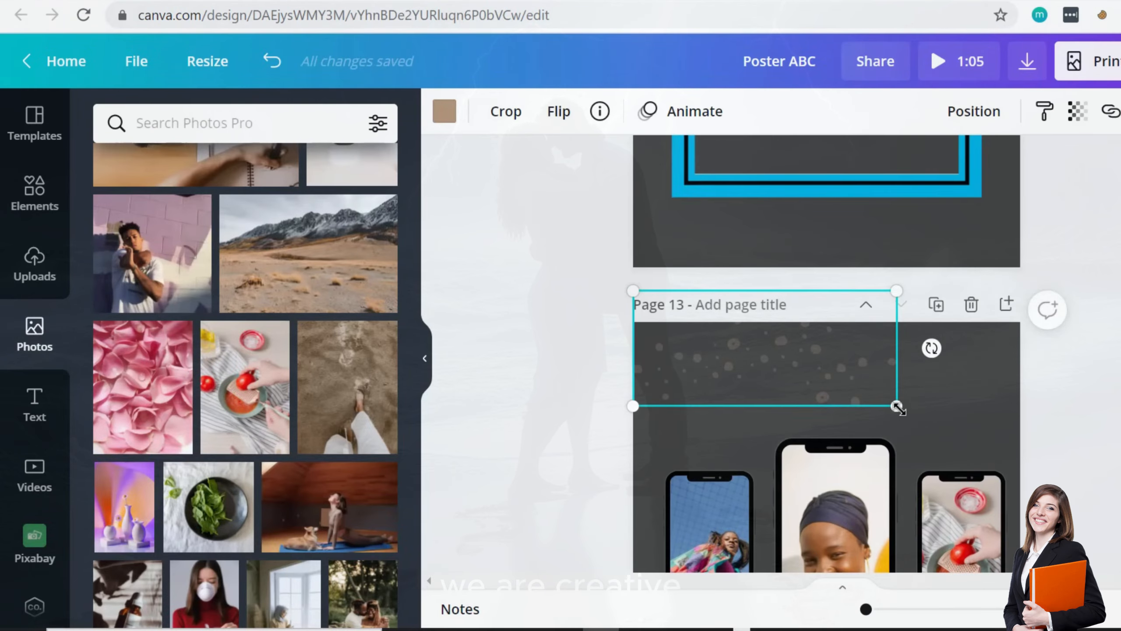
- Enlarge the dotted pattern to span the page width and move it up to the page's top edge
{"action": "left_click_drag", "start_coordinate": [896, 406], "coordinate": [1035, 467]}
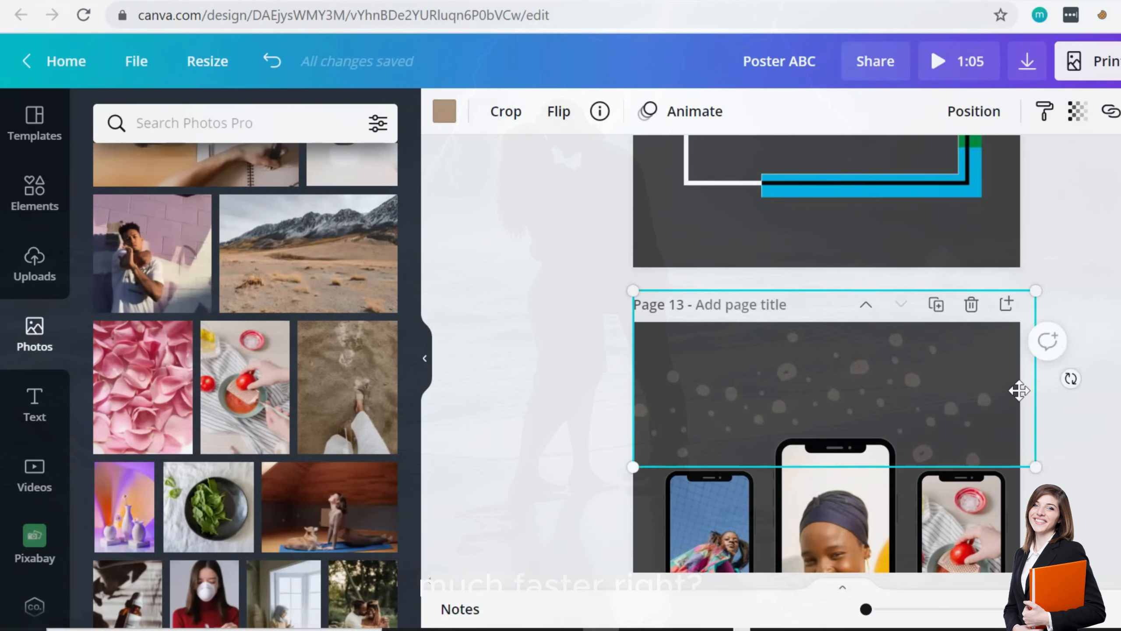
{"action": "left_click_drag", "start_coordinate": [1019, 391], "coordinate": [1021, 334]}
{"action": "scroll", "coordinate": [1037, 410], "scroll_direction": "down", "scroll_amount": 6}
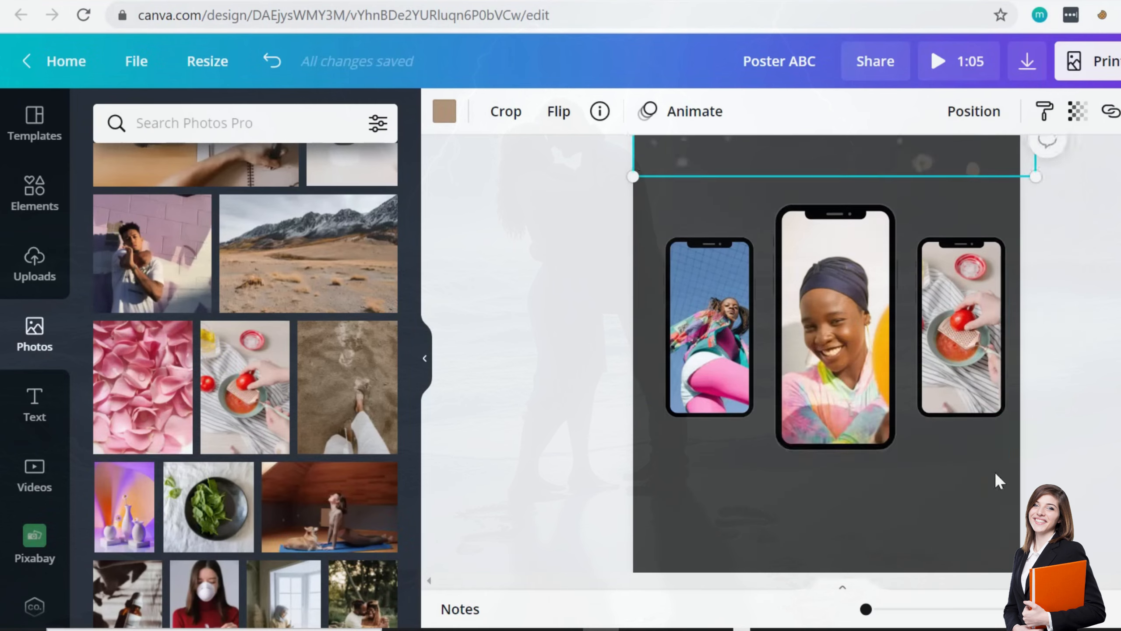
- Try dark gray, gray #555555, tan, red and salmon backgrounds on the three-phone page, and settle on light gray
{"action": "left_click", "coordinate": [916, 490]}
{"action": "left_click", "coordinate": [444, 111]}
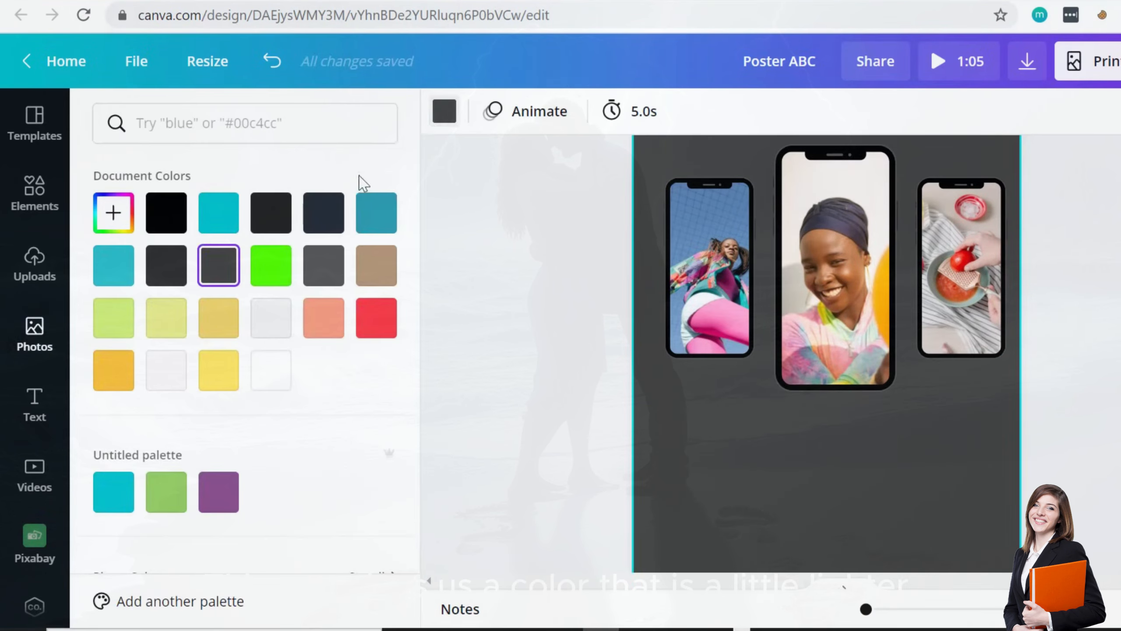
{"action": "left_click", "coordinate": [271, 212]}
{"action": "left_click", "coordinate": [327, 281]}
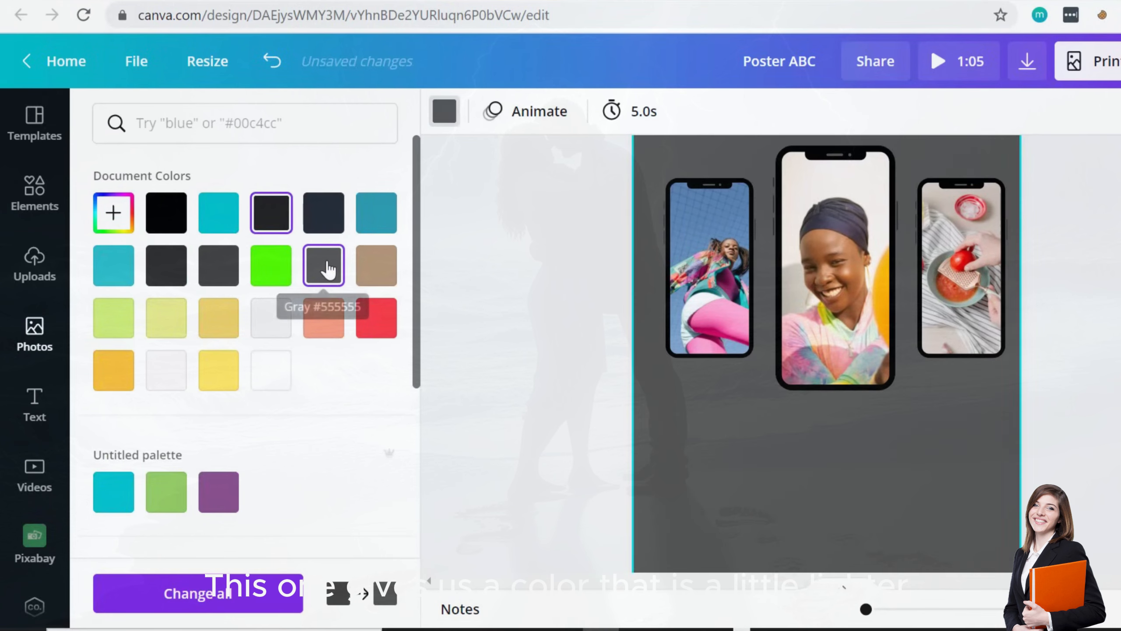
{"action": "left_click", "coordinate": [367, 264]}
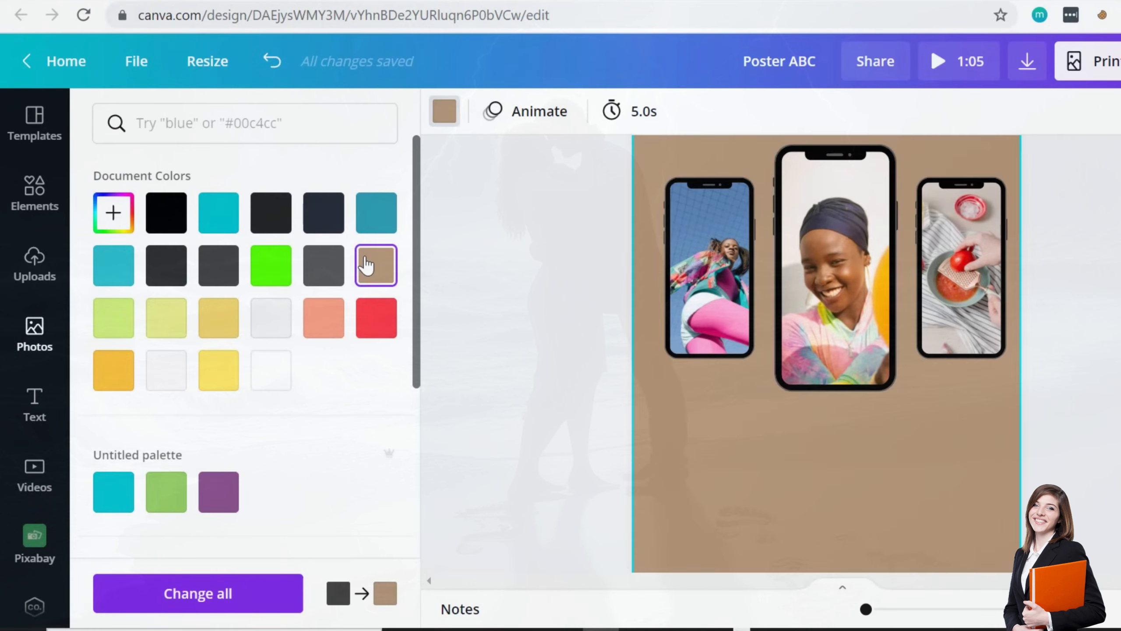
{"action": "left_click", "coordinate": [368, 329]}
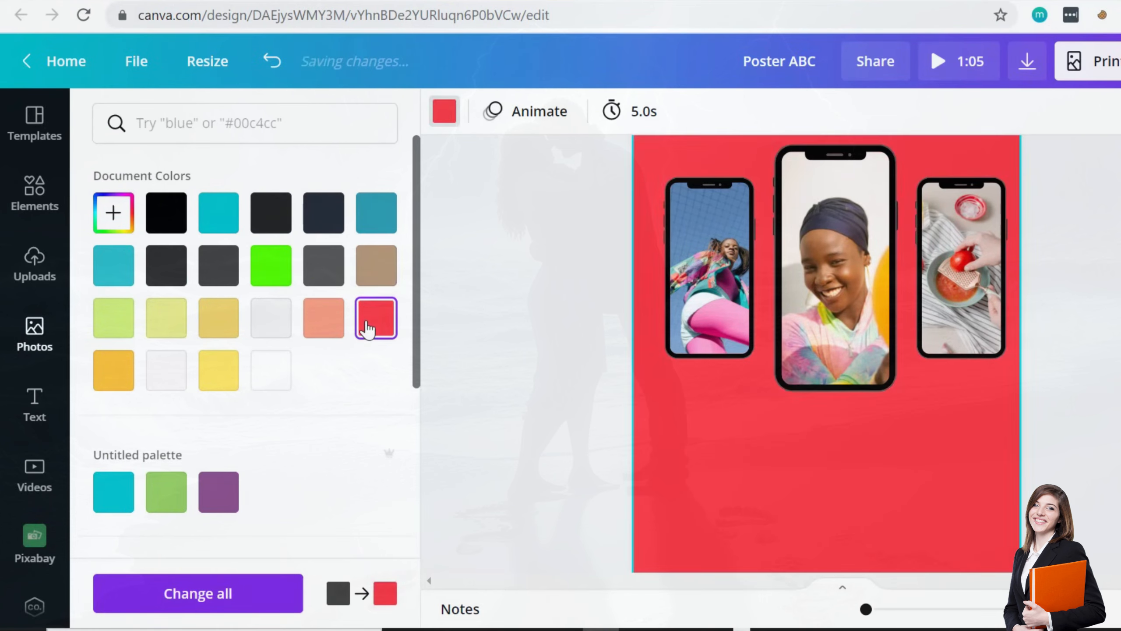
{"action": "left_click", "coordinate": [325, 327]}
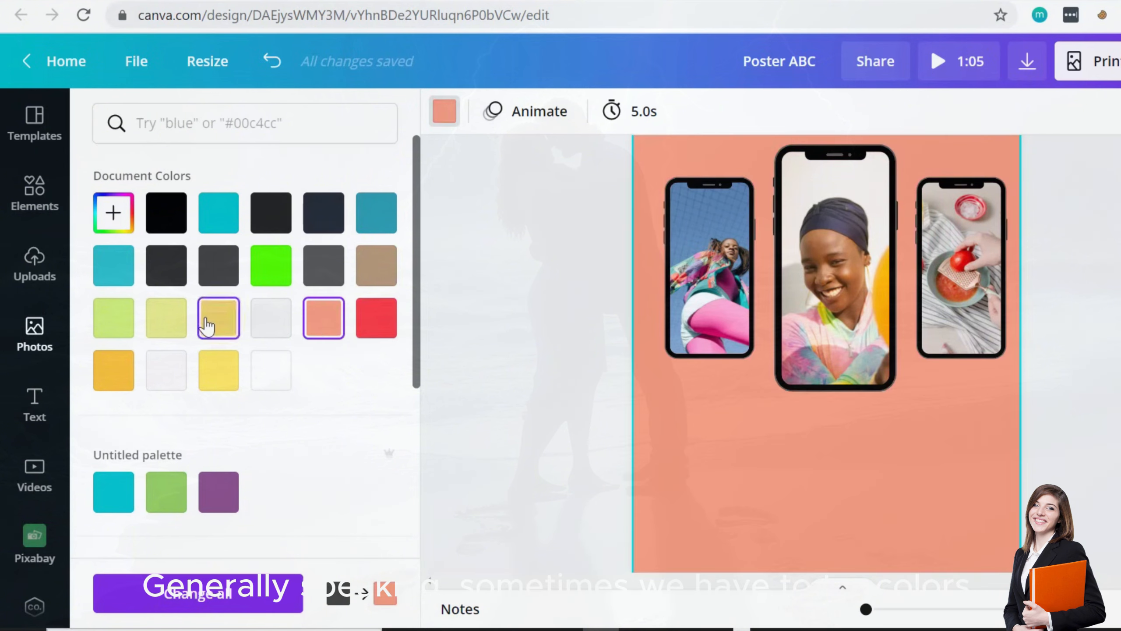
{"action": "scroll", "coordinate": [753, 344], "scroll_direction": "up", "scroll_amount": 4}
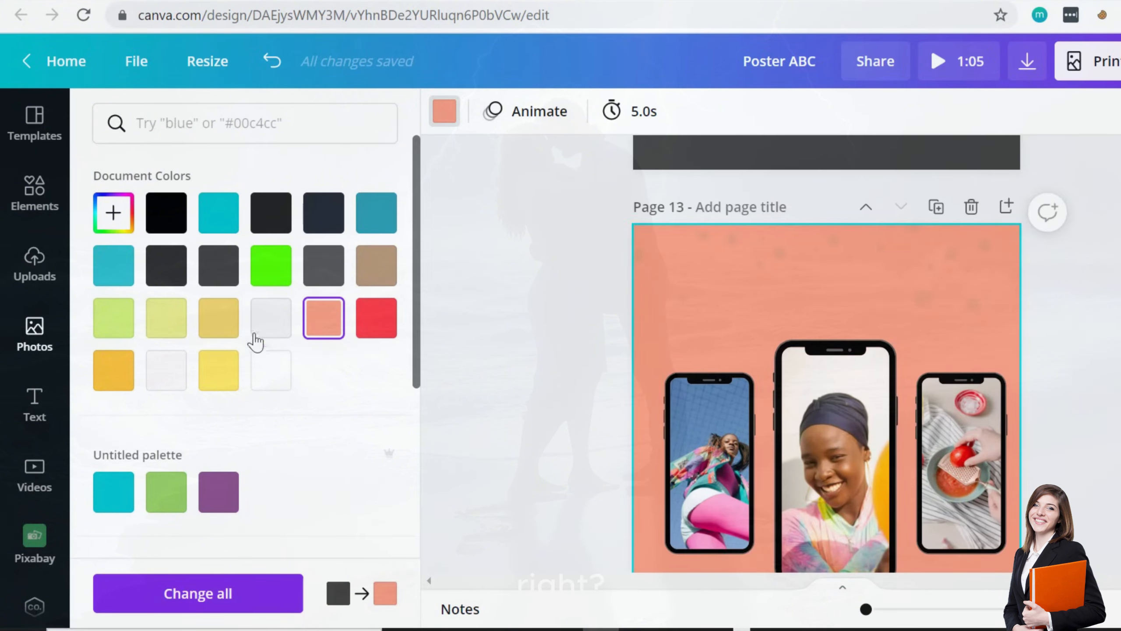
{"action": "left_click", "coordinate": [260, 326]}
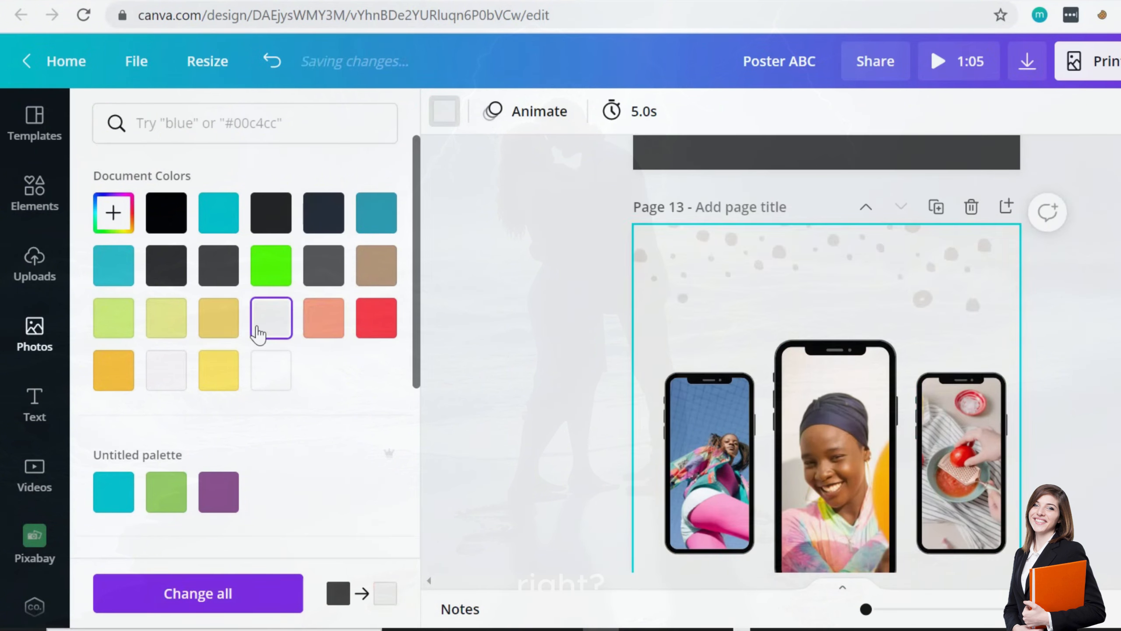
{"action": "left_click", "coordinate": [847, 265]}
{"action": "scroll", "coordinate": [640, 155], "scroll_direction": "up", "scroll_amount": 5}
{"action": "scroll", "coordinate": [827, 354], "scroll_direction": "down", "scroll_amount": 10}
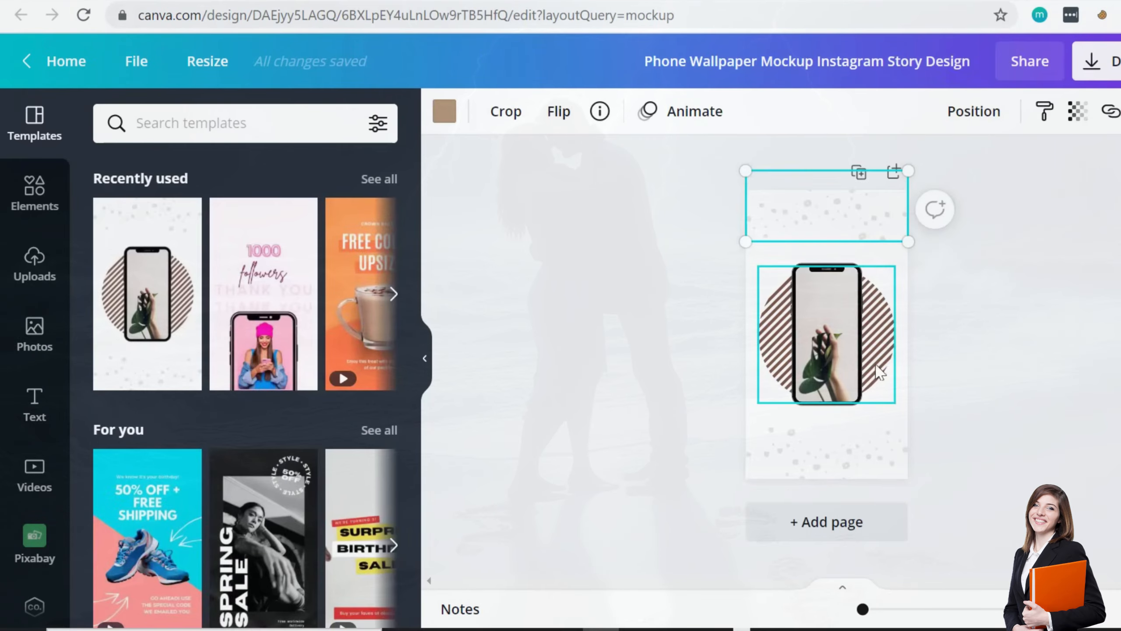
- Copy the striped circle from the phone wallpaper template onto page 13 of Poster ABC and shift it lower on the page
{"action": "left_click", "coordinate": [877, 325]}
{"action": "left_click_drag", "start_coordinate": [878, 325], "coordinate": [913, 373]}
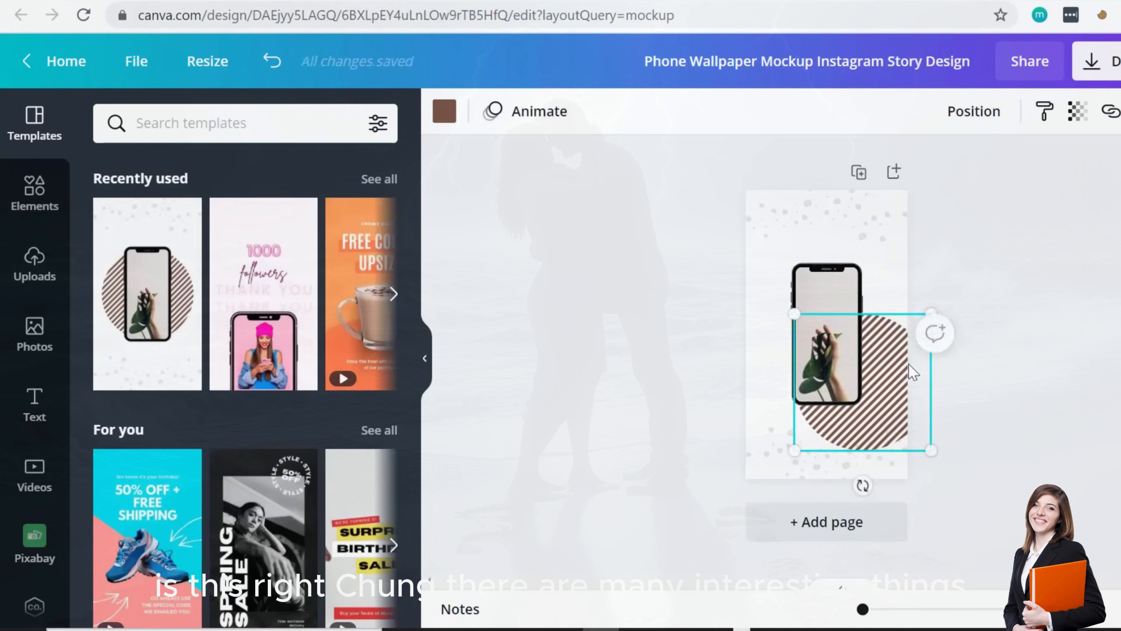
{"action": "key", "text": "Delete"}
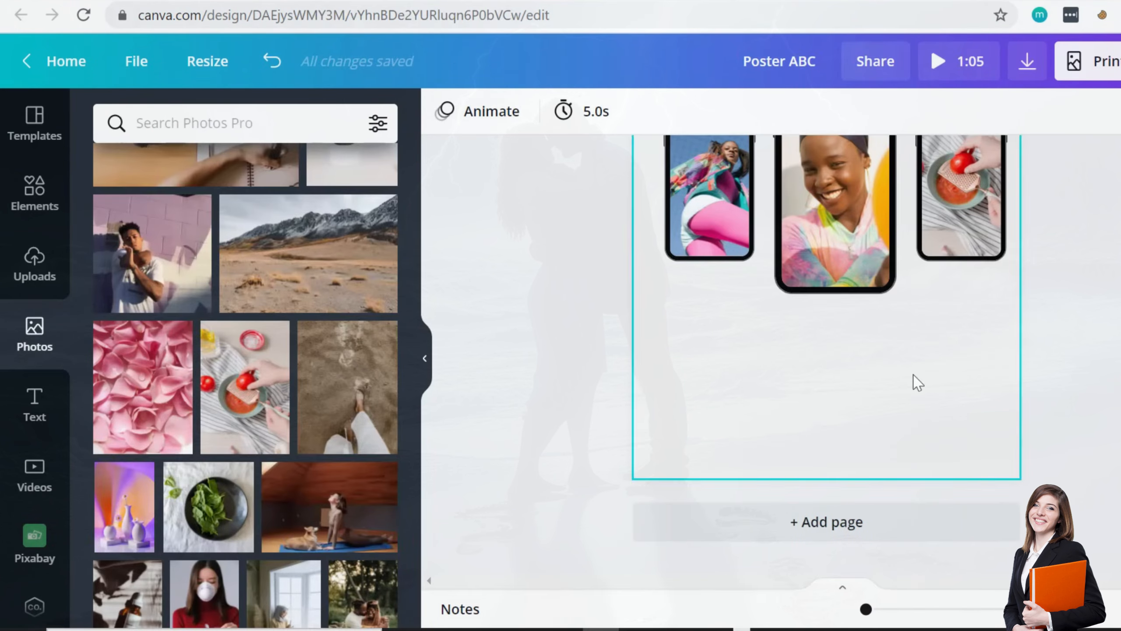
{"action": "key", "text": "ctrl+v"}
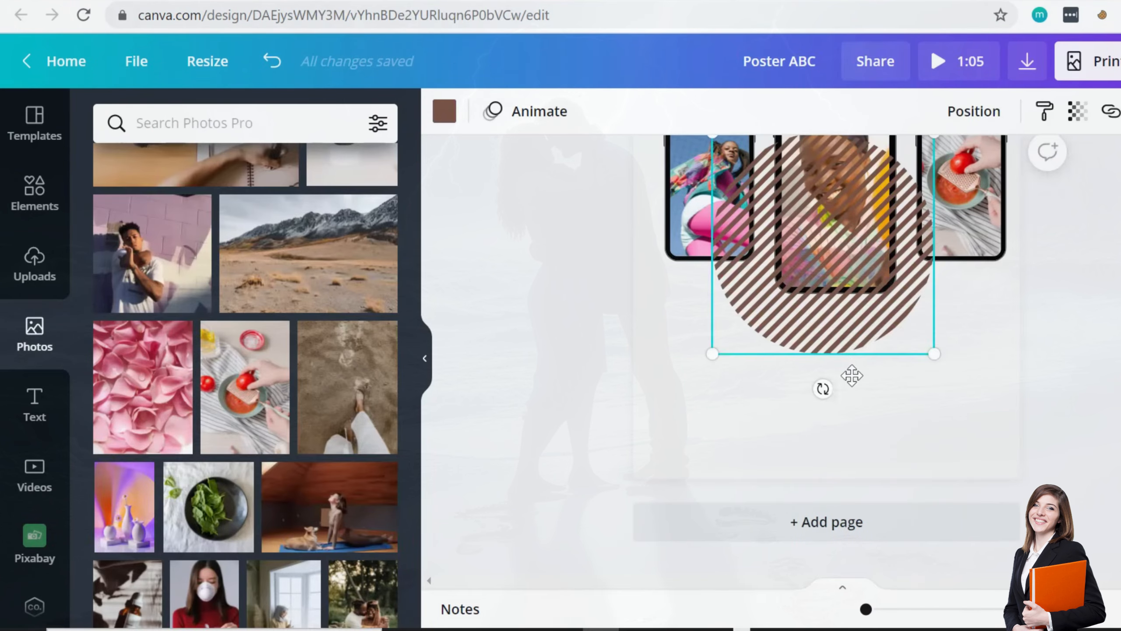
{"action": "left_click_drag", "start_coordinate": [852, 375], "coordinate": [889, 450]}
- Cut and paste the three phones back so that they sit in front of the striped circle
{"action": "scroll", "coordinate": [1059, 304], "scroll_direction": "up", "scroll_amount": 2}
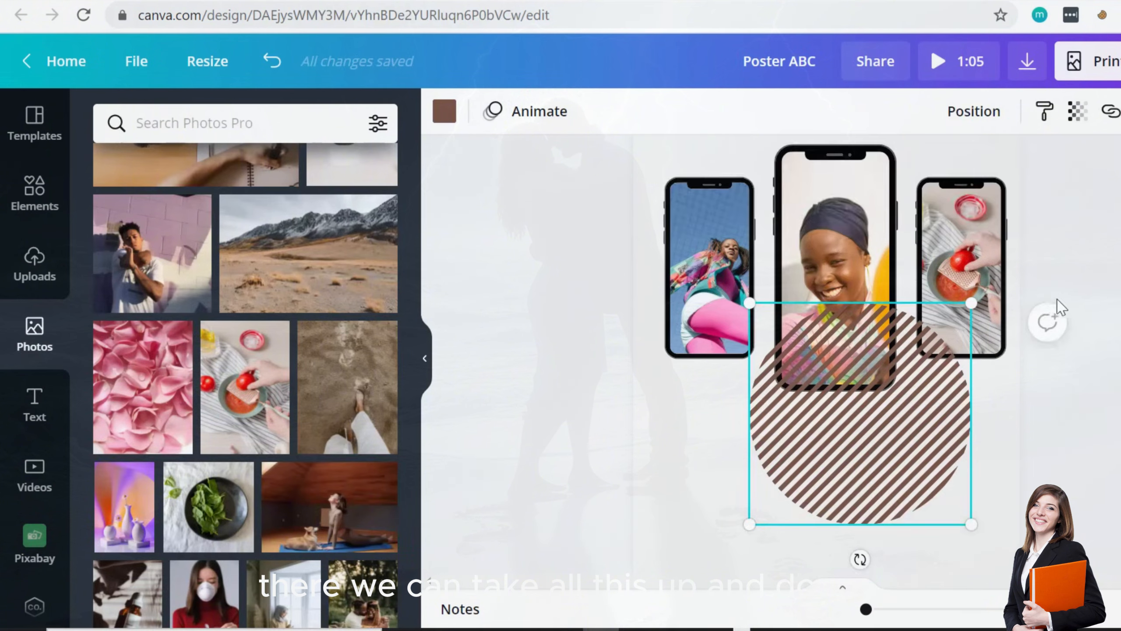
{"action": "left_click", "coordinate": [991, 255]}
{"action": "left_click", "coordinate": [800, 240], "text": "shift"}
{"action": "left_click", "coordinate": [717, 267], "text": "shift"}
{"action": "key", "text": "ctrl+x"}
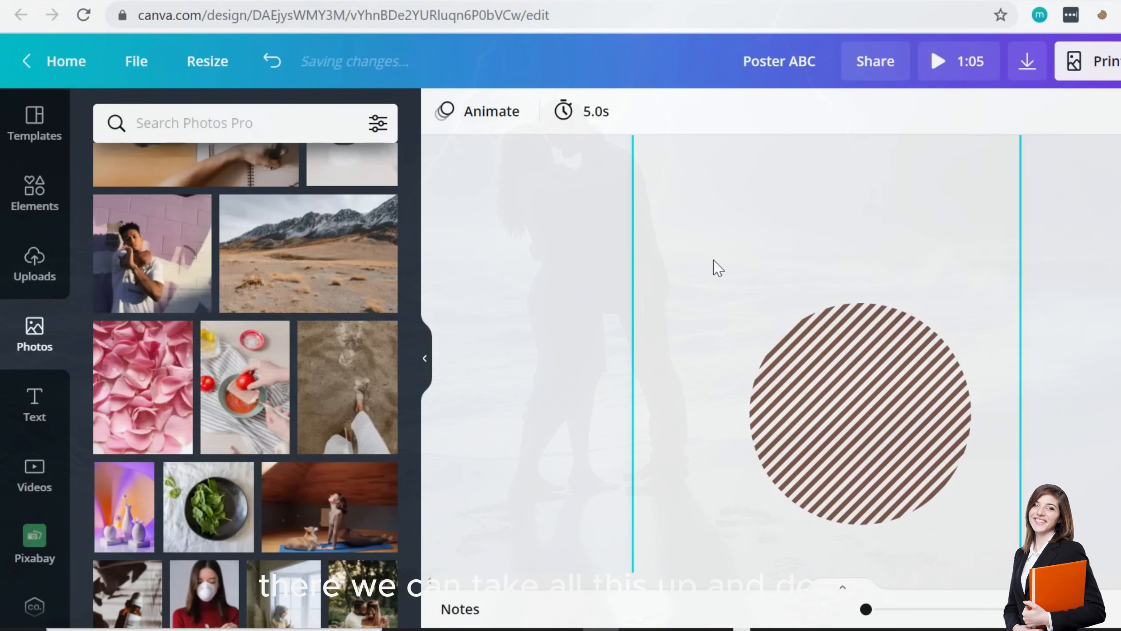
{"action": "key", "text": "ctrl+v"}
- Enlarge the striped circle and position it behind the center and right phones
{"action": "left_click", "coordinate": [862, 441]}
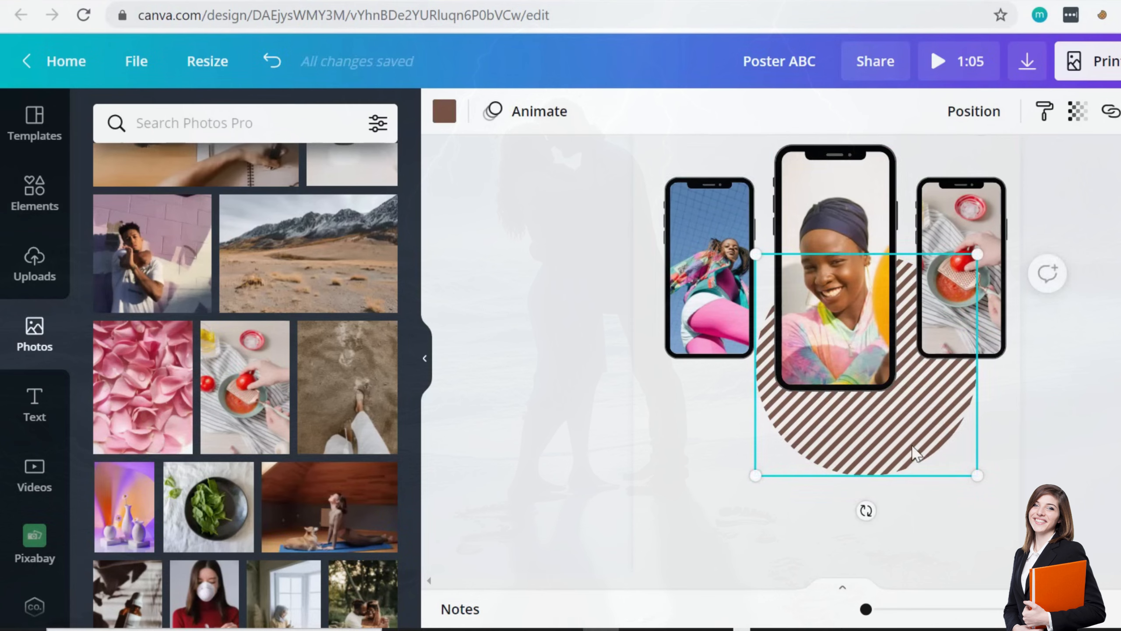
{"action": "left_click_drag", "start_coordinate": [914, 447], "coordinate": [945, 440]}
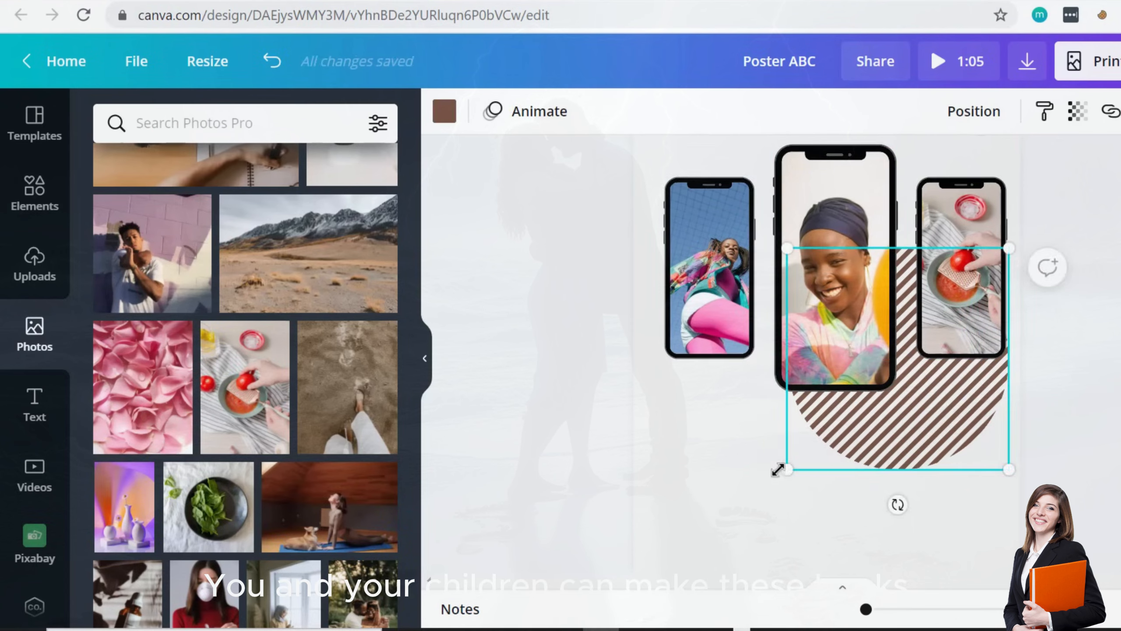
{"action": "left_click_drag", "start_coordinate": [778, 470], "coordinate": [733, 546]}
{"action": "left_click_drag", "start_coordinate": [796, 464], "coordinate": [788, 381]}
- Try light gray and tan on the striped circle, settle on salmon, and nudge the circle into place
{"action": "left_click", "coordinate": [444, 113]}
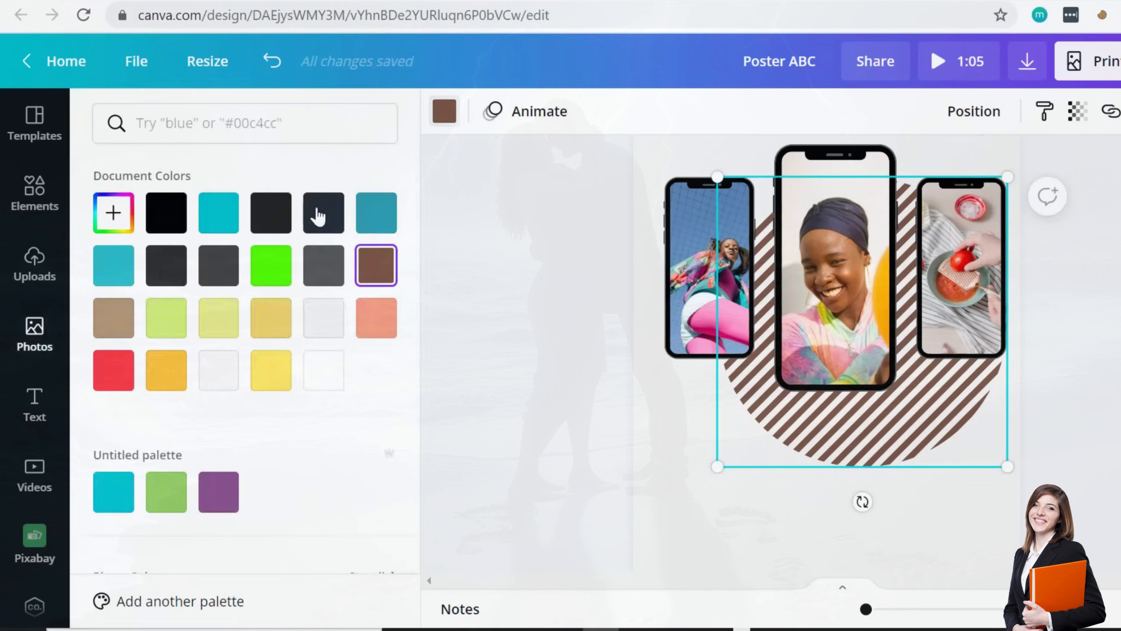
{"action": "left_click", "coordinate": [321, 319]}
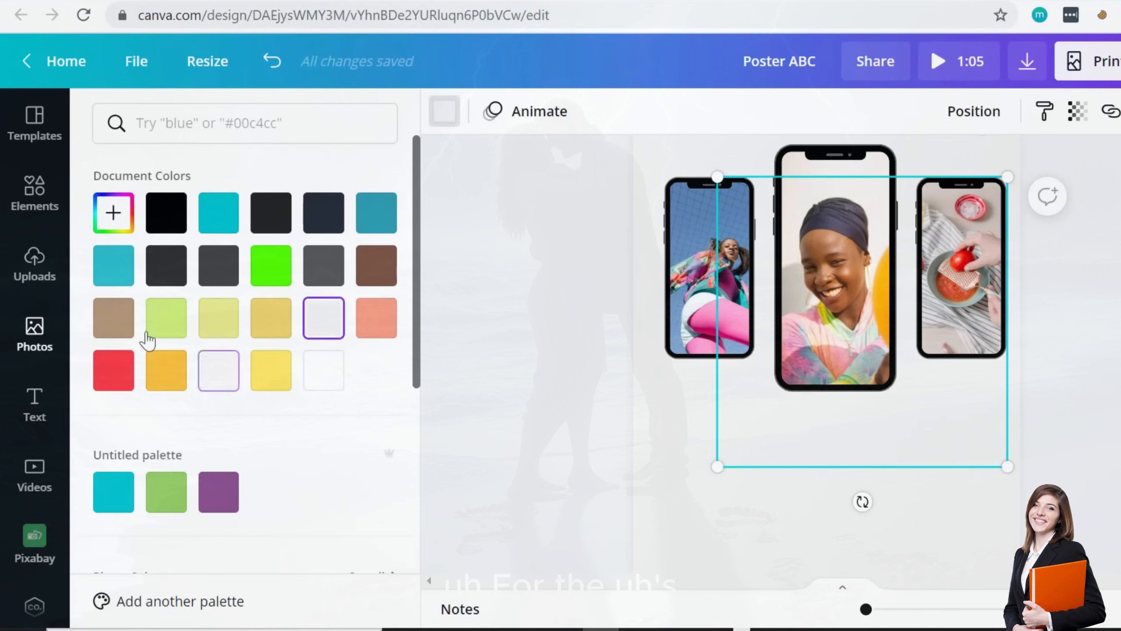
{"action": "left_click", "coordinate": [97, 326]}
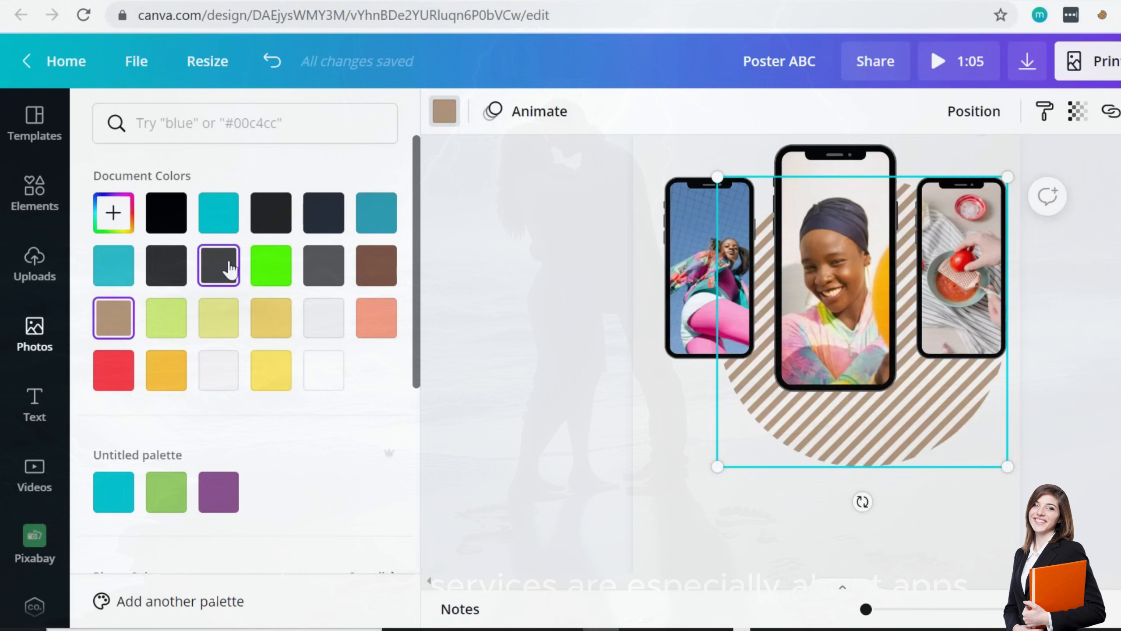
{"action": "left_click", "coordinate": [384, 324]}
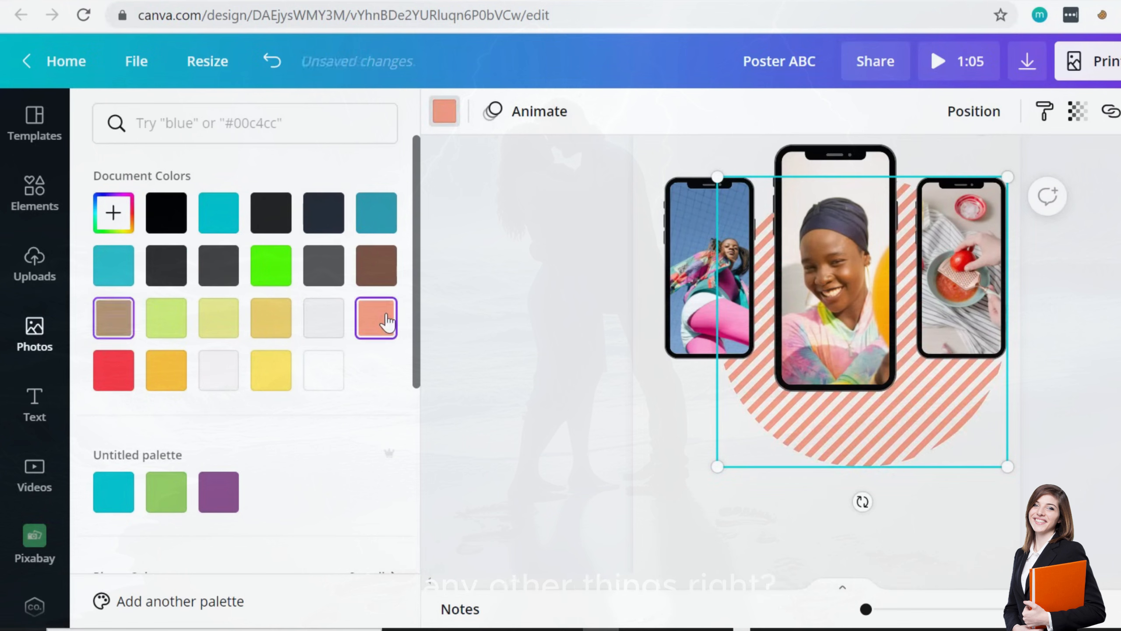
{"action": "left_click_drag", "start_coordinate": [901, 446], "coordinate": [910, 433]}
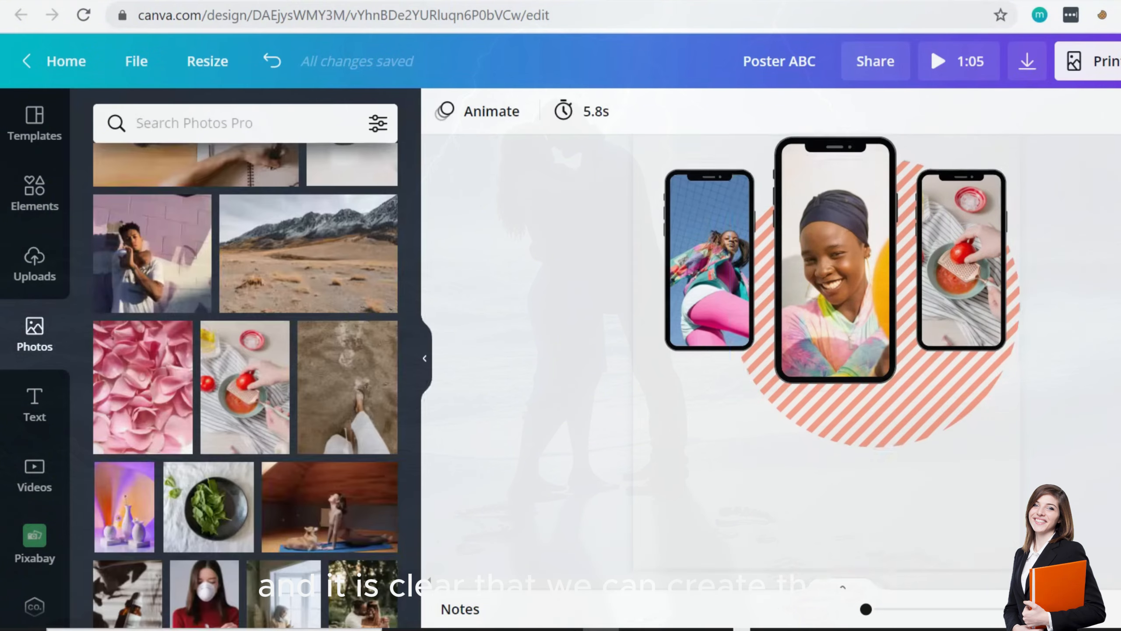
- Recolor the dotted pattern at the top of page 13 dark gray
{"action": "scroll", "coordinate": [826, 353], "scroll_direction": "up", "scroll_amount": 3}
{"action": "left_click", "coordinate": [846, 371]}
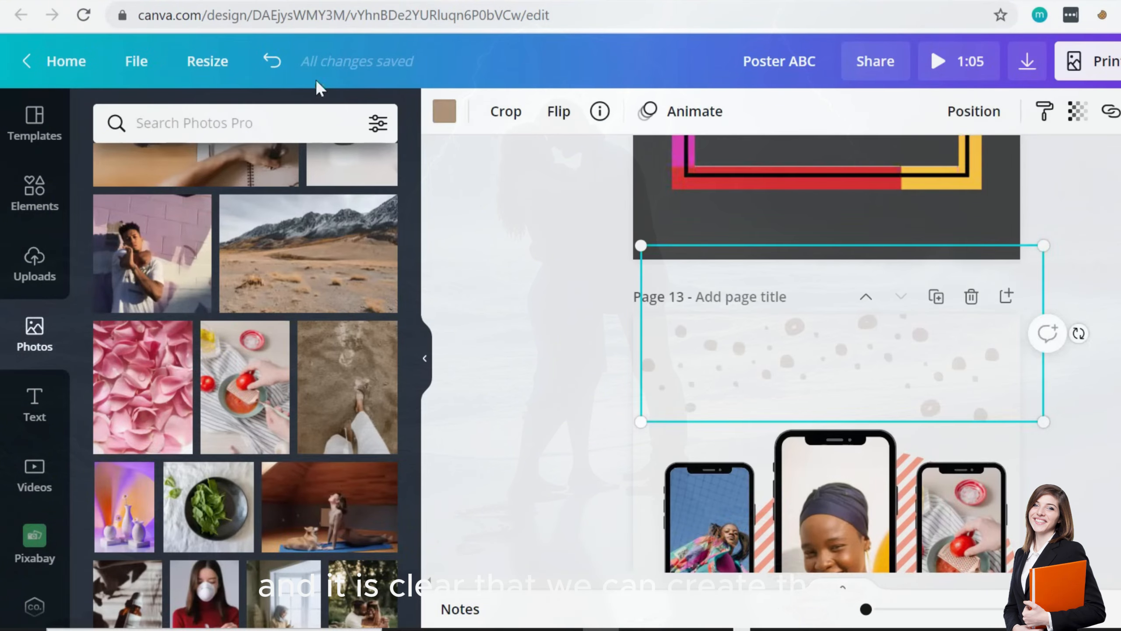
{"action": "left_click", "coordinate": [444, 116]}
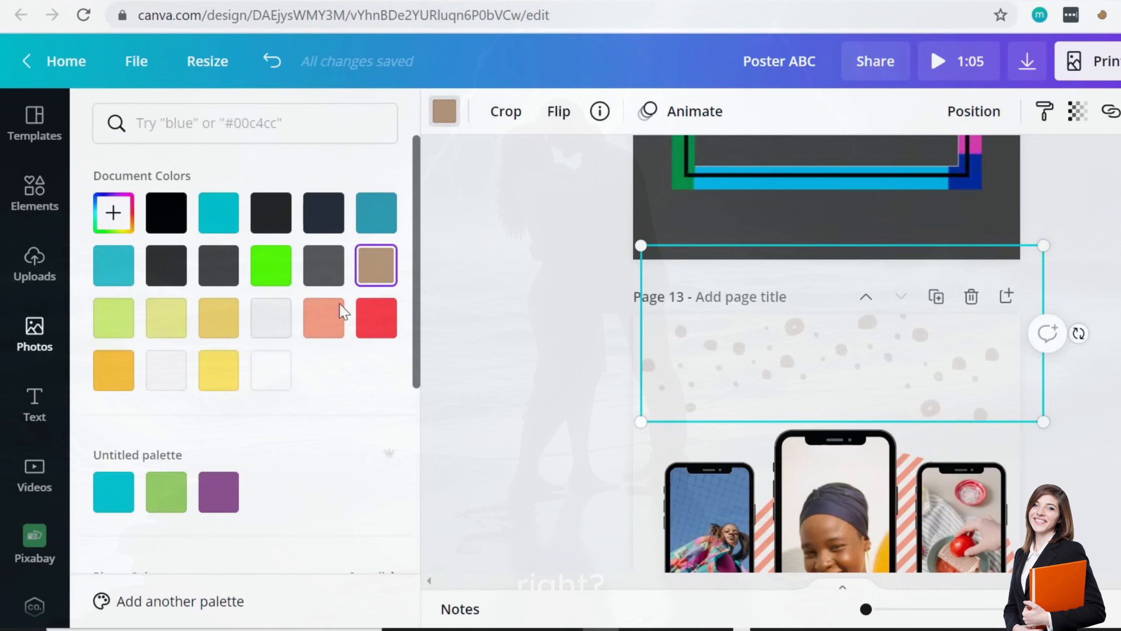
{"action": "left_click", "coordinate": [279, 324]}
{"action": "left_click", "coordinate": [338, 260]}
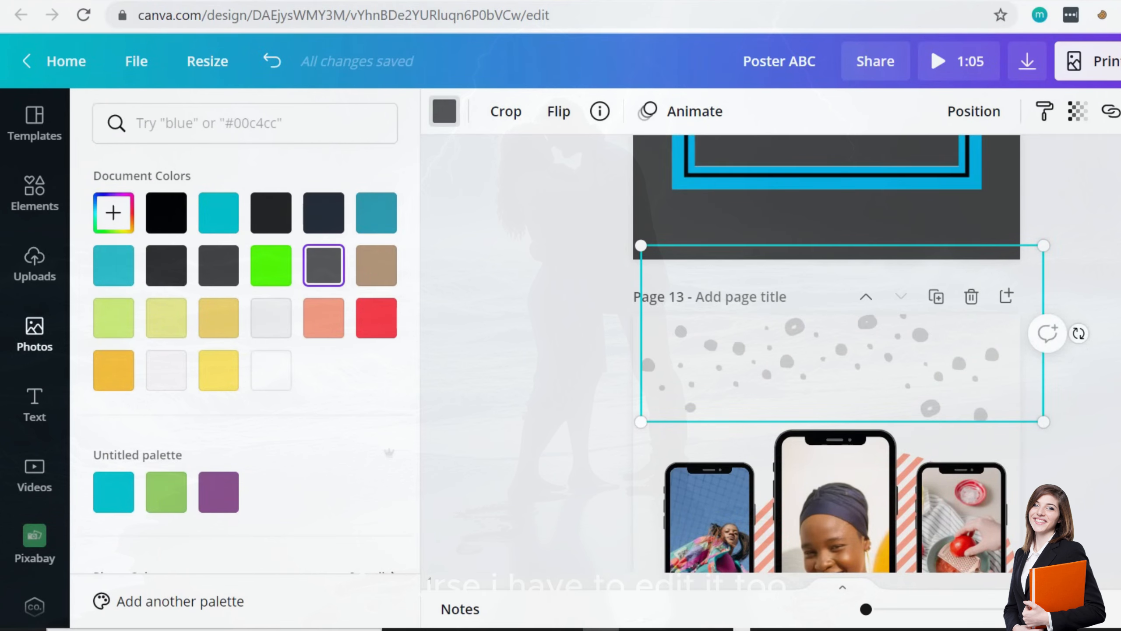
{"action": "left_click", "coordinate": [548, 282]}
- Return to the mockup template results and open the beige "Summer cotton dress" story template
{"action": "scroll", "coordinate": [680, 274], "scroll_direction": "down", "scroll_amount": 3}
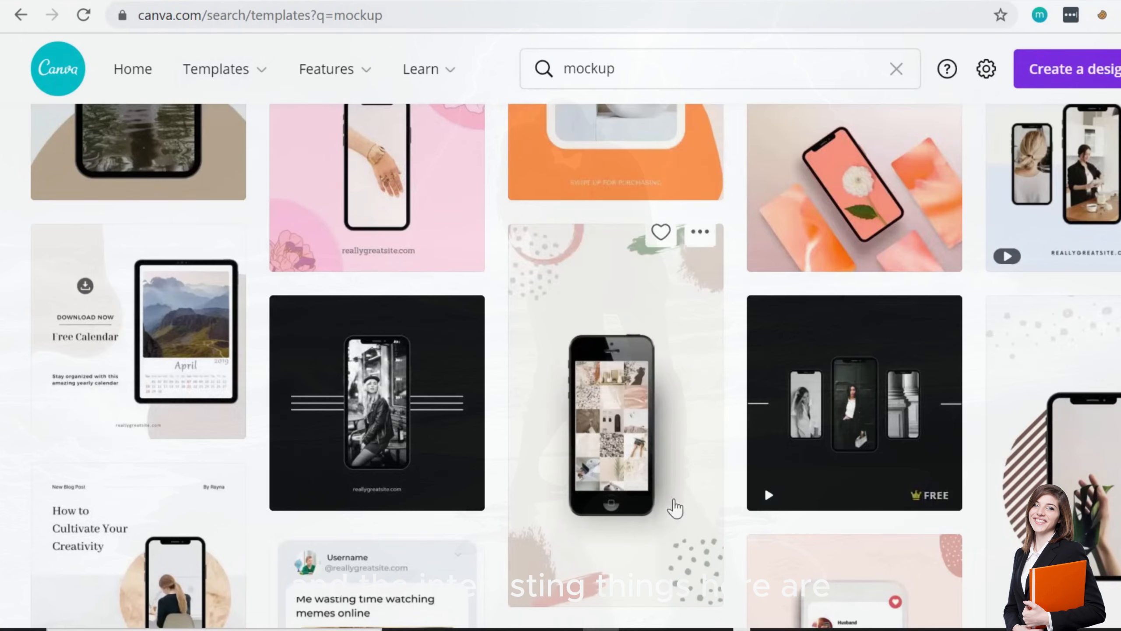
{"action": "scroll", "coordinate": [671, 506], "scroll_direction": "down", "scroll_amount": 3}
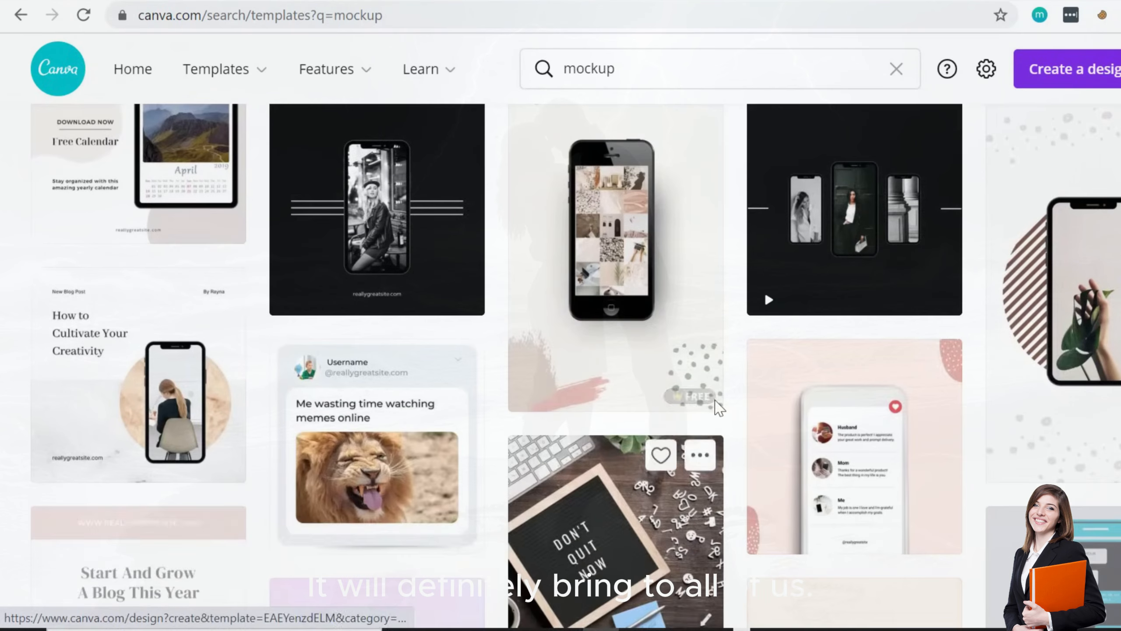
{"action": "scroll", "coordinate": [719, 406], "scroll_direction": "down", "scroll_amount": 5}
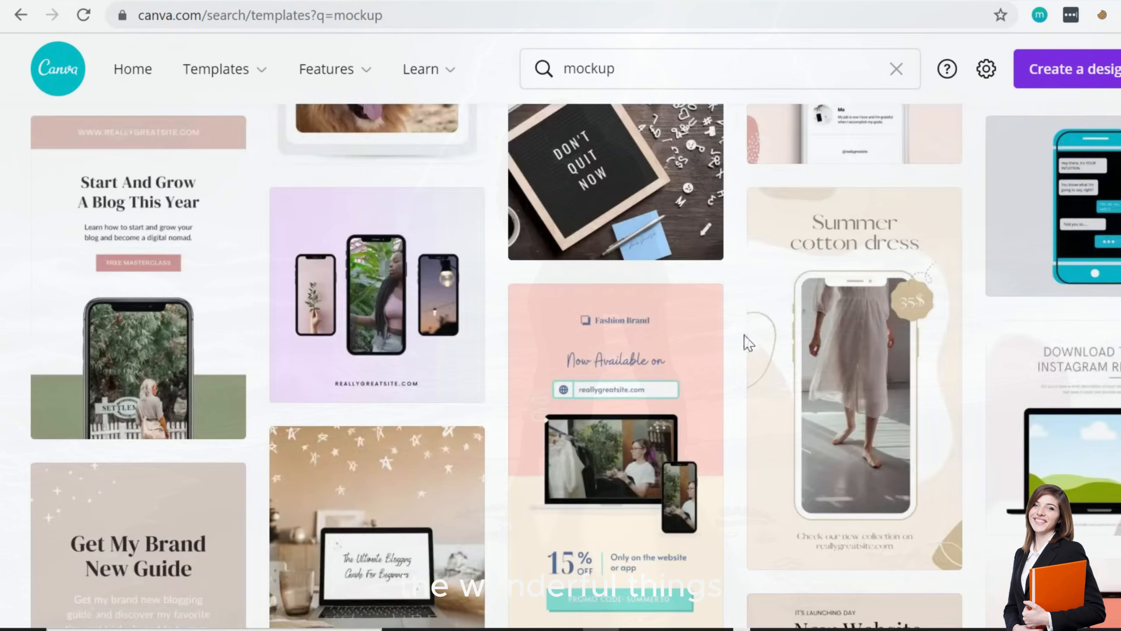
{"action": "left_click", "coordinate": [896, 269]}
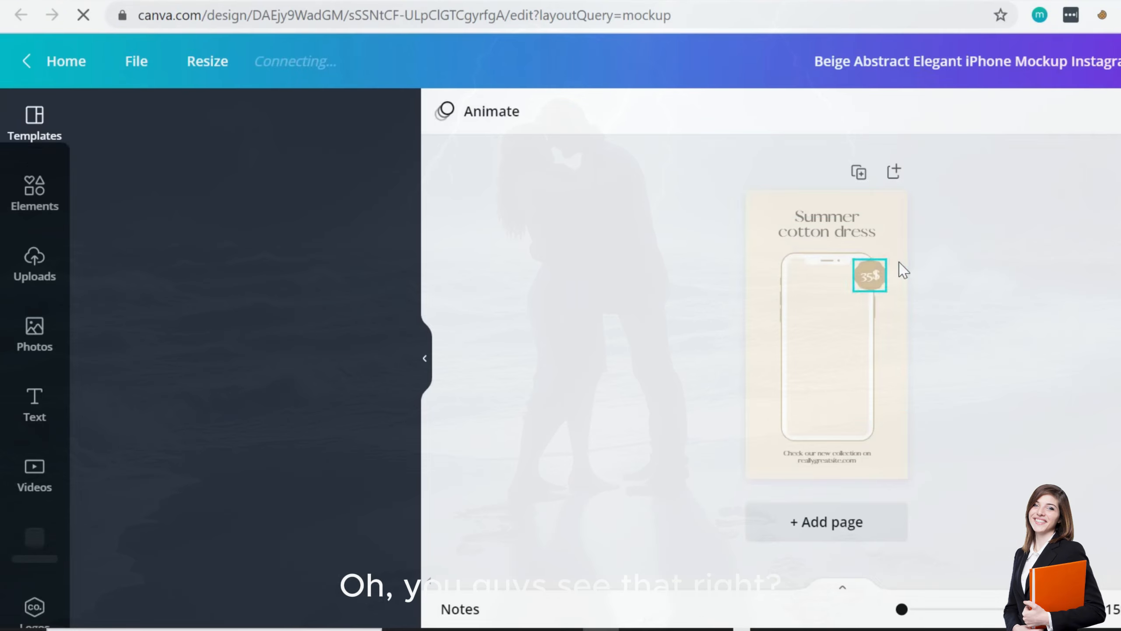
- Copy the "Summer cotton dress" heading and the "Check our new collection on reallygreatsite.com" caption onto page 13 of Poster ABC
{"action": "left_click", "coordinate": [829, 223]}
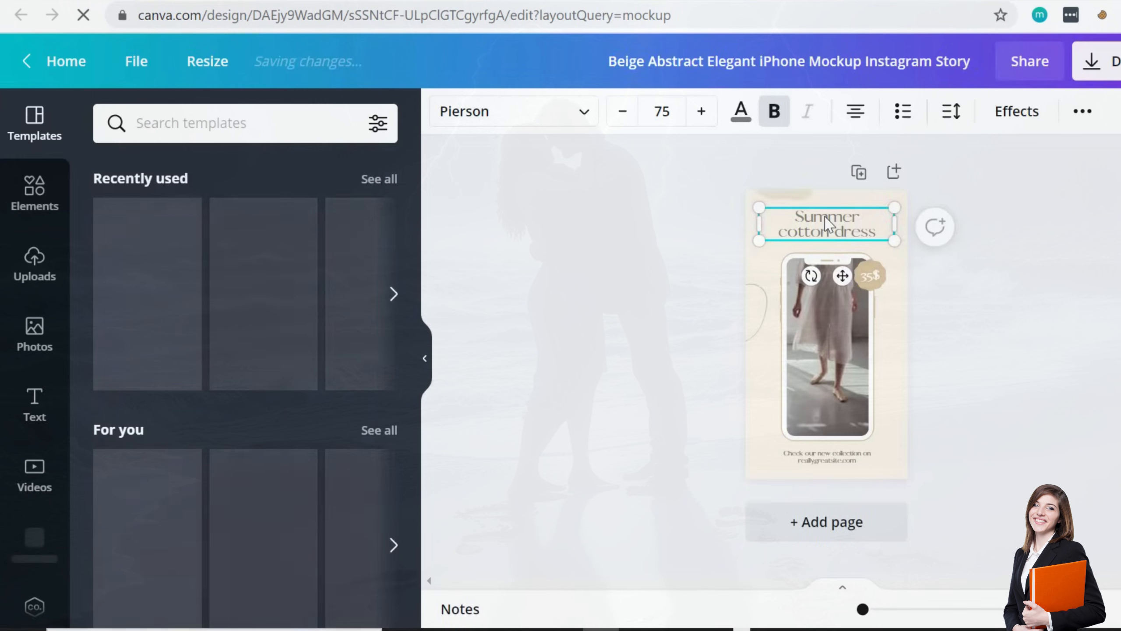
{"action": "key", "text": "Delete"}
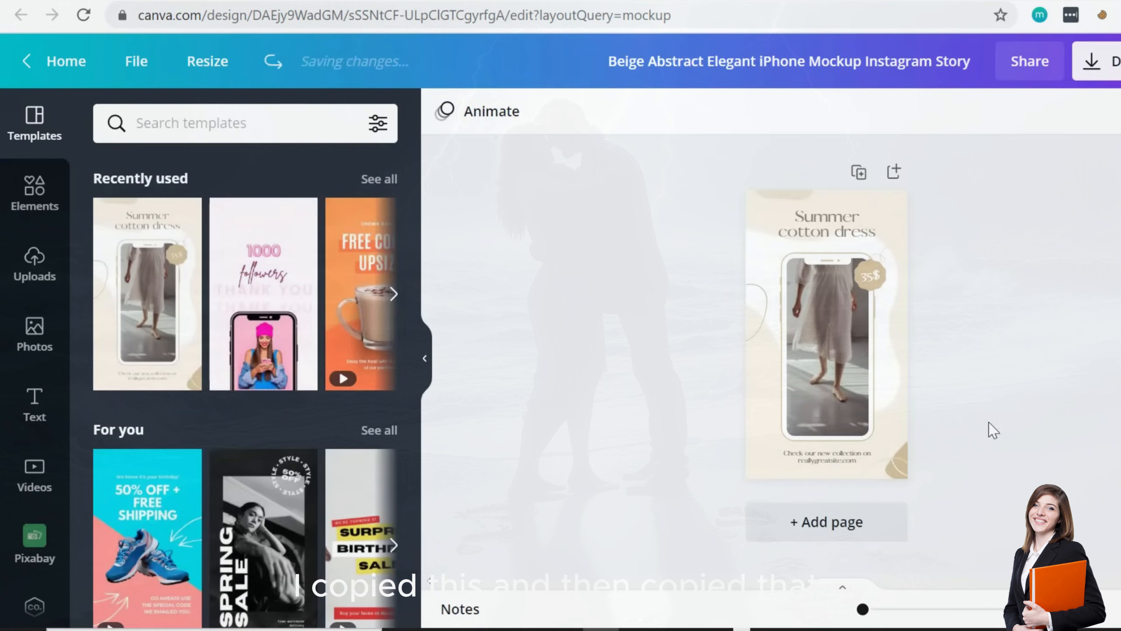
{"action": "left_click", "coordinate": [829, 464]}
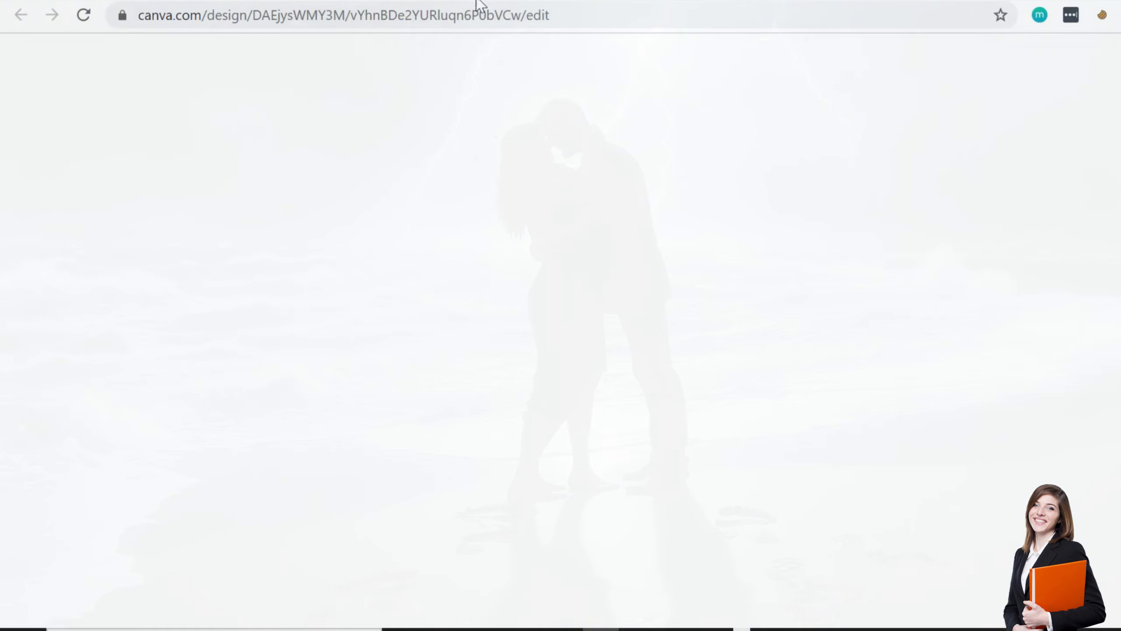
{"action": "key", "text": "ctrl+v"}
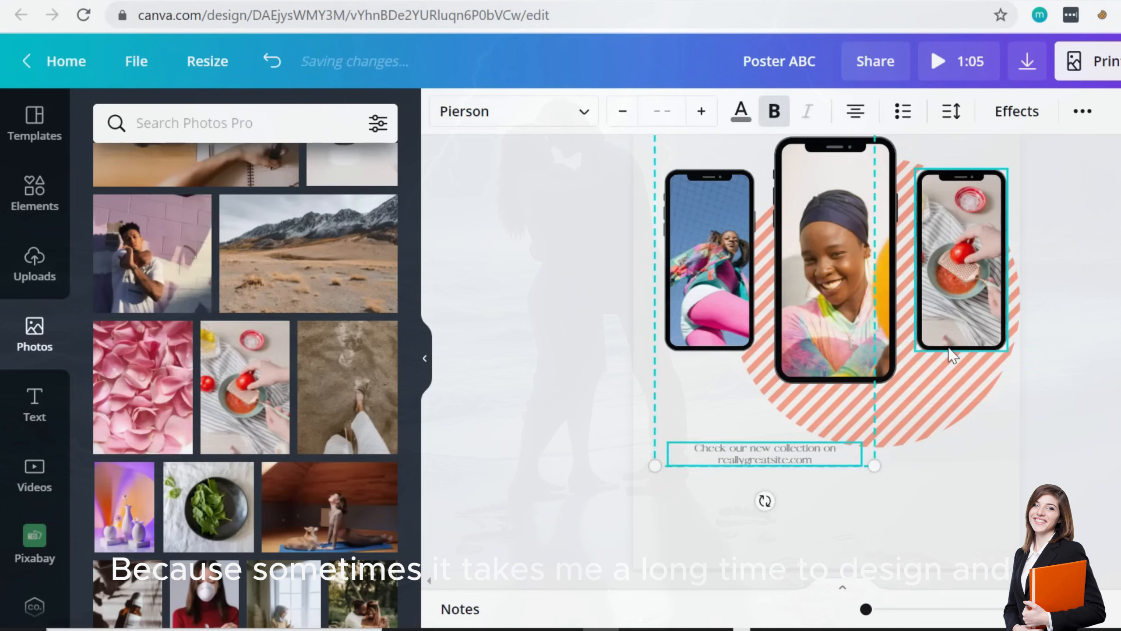
- Center the pasted heading and caption on the page, and move the caption just below the striped circle
{"action": "scroll", "coordinate": [839, 247], "scroll_direction": "up", "scroll_amount": 3}
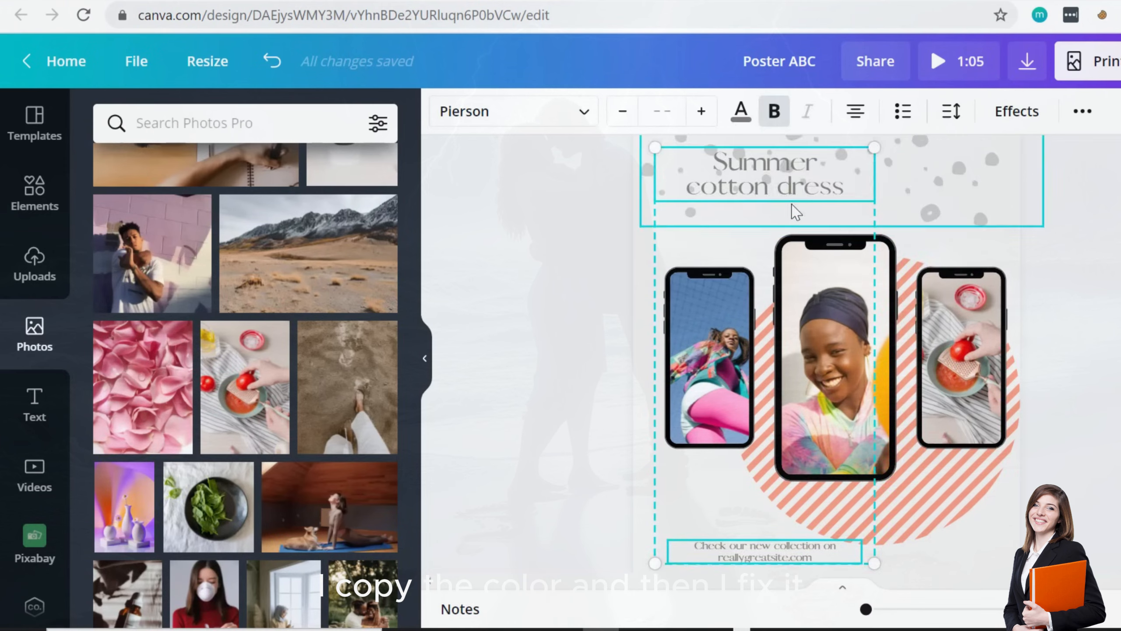
{"action": "left_click_drag", "start_coordinate": [791, 208], "coordinate": [846, 191]}
{"action": "scroll", "coordinate": [958, 362], "scroll_direction": "down", "scroll_amount": 4}
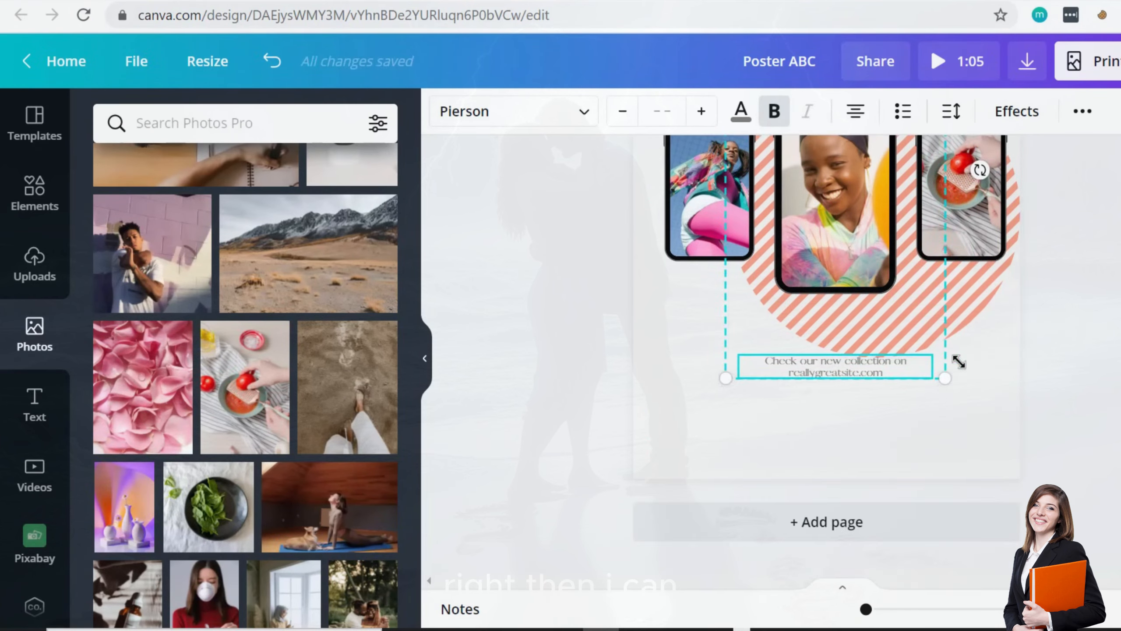
{"action": "left_click", "coordinate": [966, 415]}
{"action": "mouse_move", "coordinate": [831, 360]}
{"action": "left_mouse_down"}
{"action": "mouse_move", "coordinate": [833, 323]}
{"action": "mouse_move", "coordinate": [838, 340]}
{"action": "left_mouse_up"}
{"action": "left_click_drag", "start_coordinate": [810, 376], "coordinate": [811, 393]}
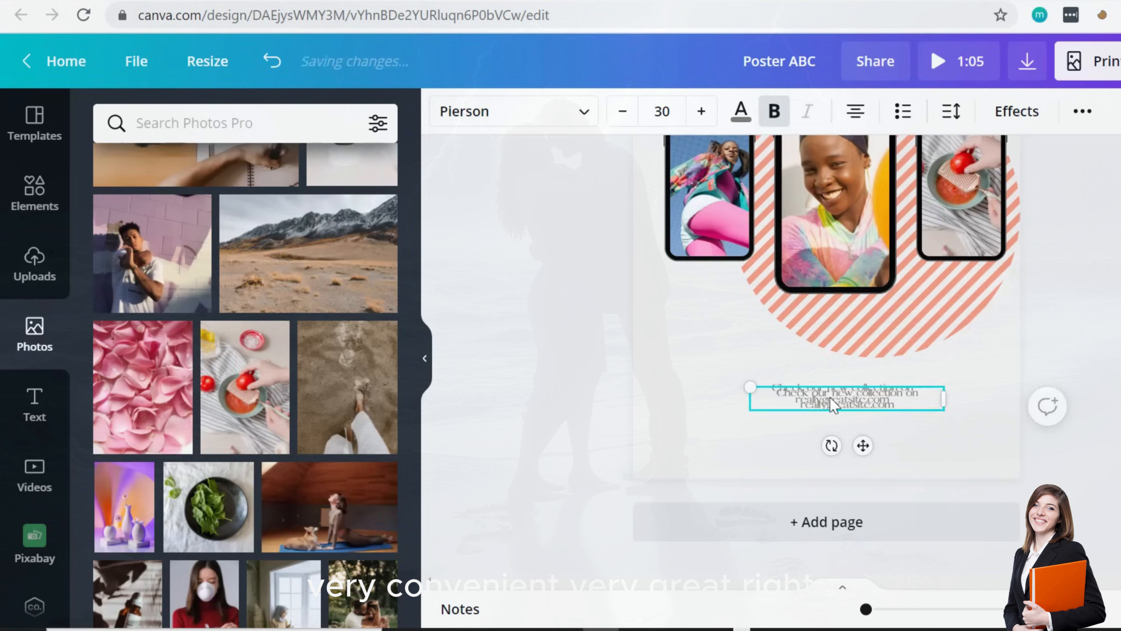
- Duplicate the collection caption, enlarge the copy to a font size of about 47.4, and place it below the original
{"action": "key", "text": "ctrl+d"}
{"action": "left_click_drag", "start_coordinate": [745, 421], "coordinate": [657, 411]}
{"action": "left_click_drag", "start_coordinate": [945, 411], "coordinate": [971, 411]}
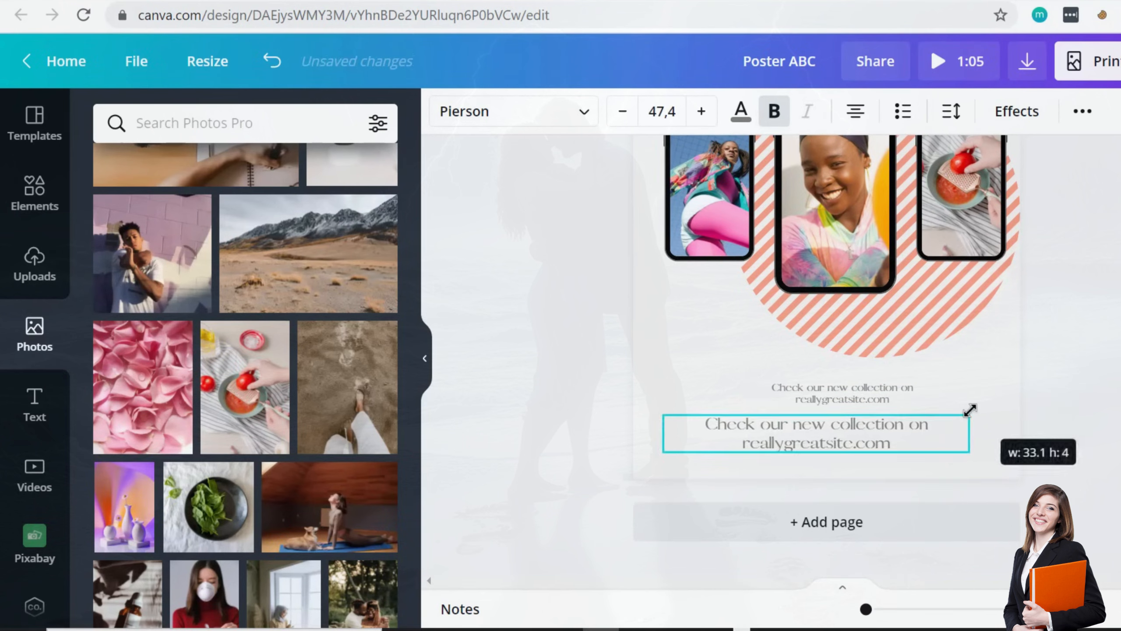
{"action": "left_click", "coordinate": [1032, 367]}
{"action": "left_click_drag", "start_coordinate": [907, 428], "coordinate": [927, 434]}
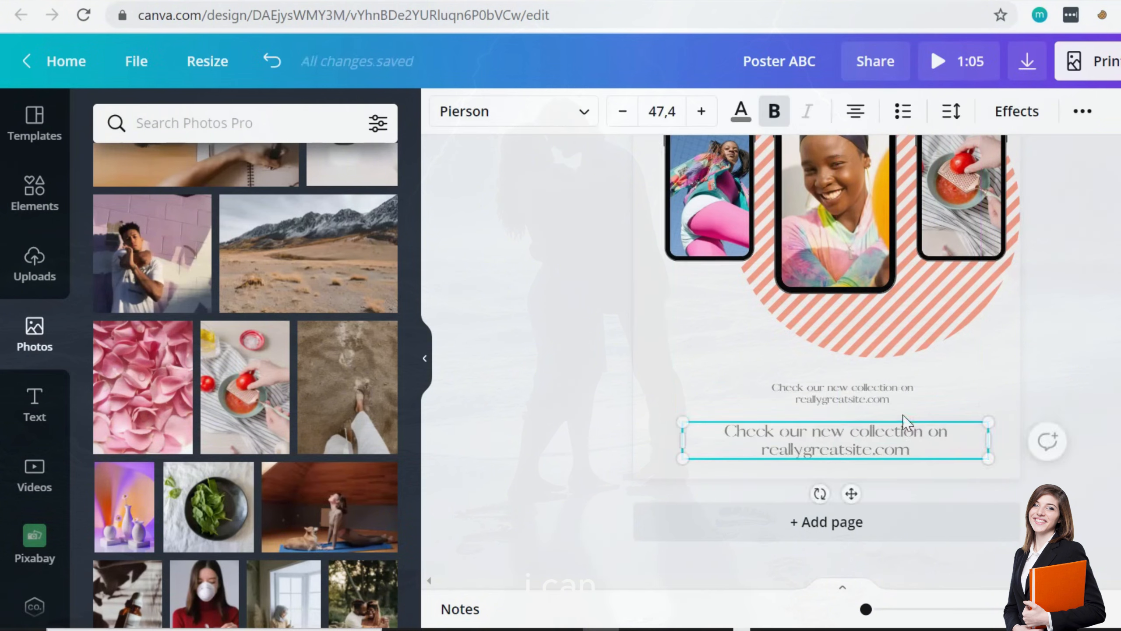
- Center the small caption above the enlarged one, shift the striped circle slightly lower, and review the whole page
{"action": "left_click_drag", "start_coordinate": [861, 394], "coordinate": [848, 399]}
{"action": "left_click_drag", "start_coordinate": [873, 359], "coordinate": [863, 351]}
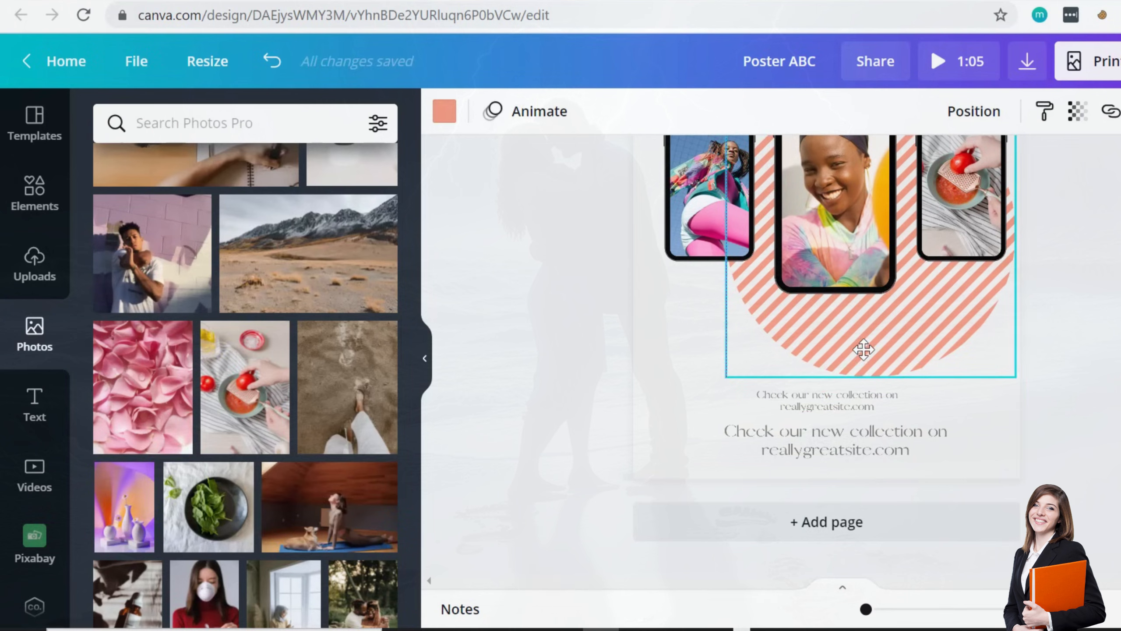
{"action": "left_click", "coordinate": [1117, 330]}
{"action": "scroll", "coordinate": [1119, 351], "scroll_direction": "up", "scroll_amount": 4}
{"action": "scroll", "coordinate": [1119, 351], "scroll_direction": "up", "scroll_amount": 4}
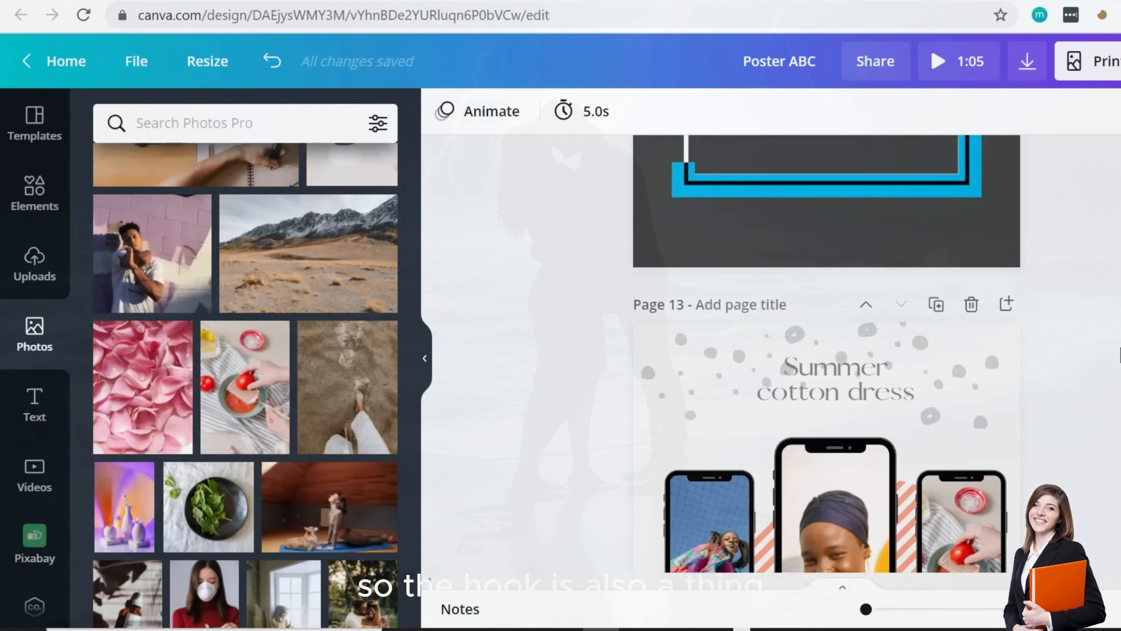
{"action": "scroll", "coordinate": [1119, 351], "scroll_direction": "down", "scroll_amount": 8}
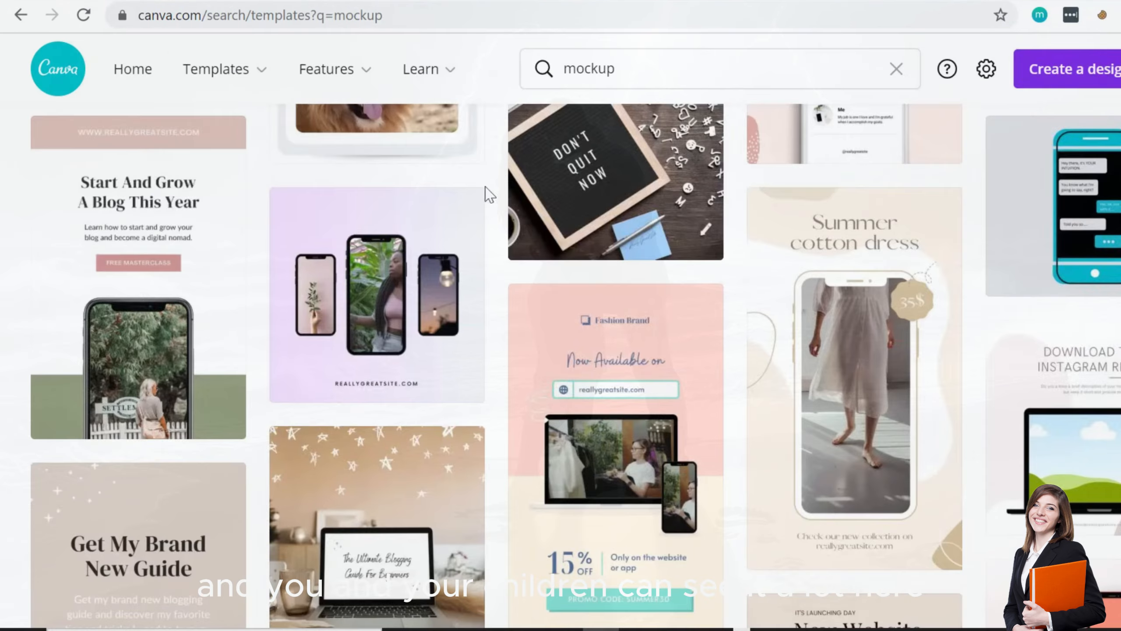
- Browse further through the mockup template results and look at the "Summer cotton dress" template up close
{"action": "scroll", "coordinate": [706, 477], "scroll_direction": "down", "scroll_amount": 5}
{"action": "scroll", "coordinate": [743, 460], "scroll_direction": "down", "scroll_amount": 10}
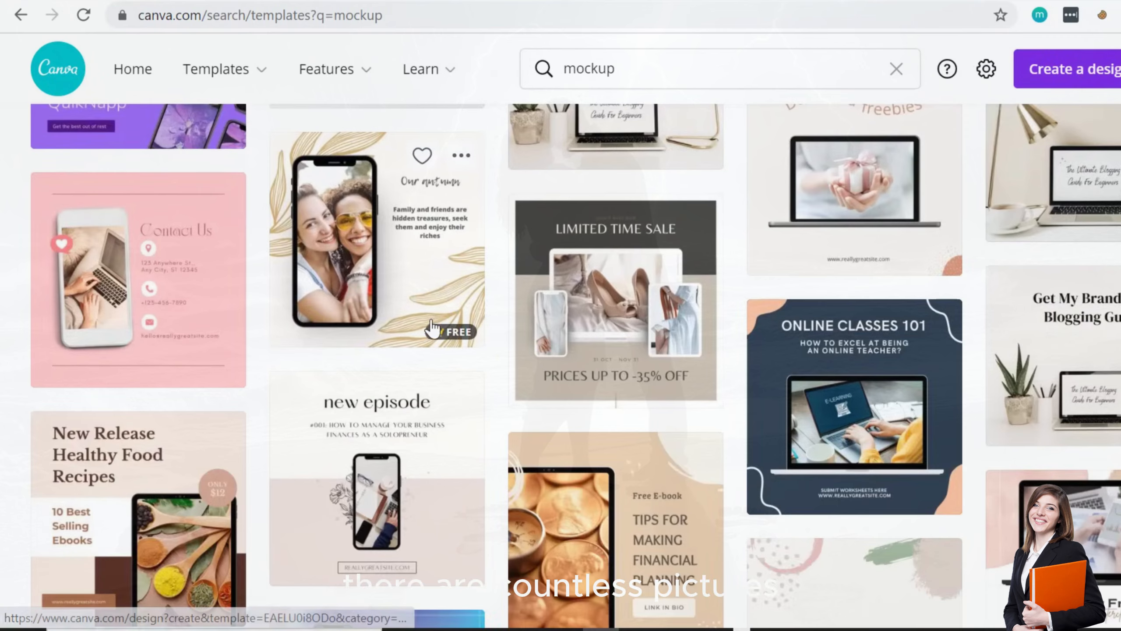
{"action": "scroll", "coordinate": [618, 421], "scroll_direction": "down", "scroll_amount": 8}
{"action": "scroll", "coordinate": [720, 427], "scroll_direction": "down", "scroll_amount": 7}
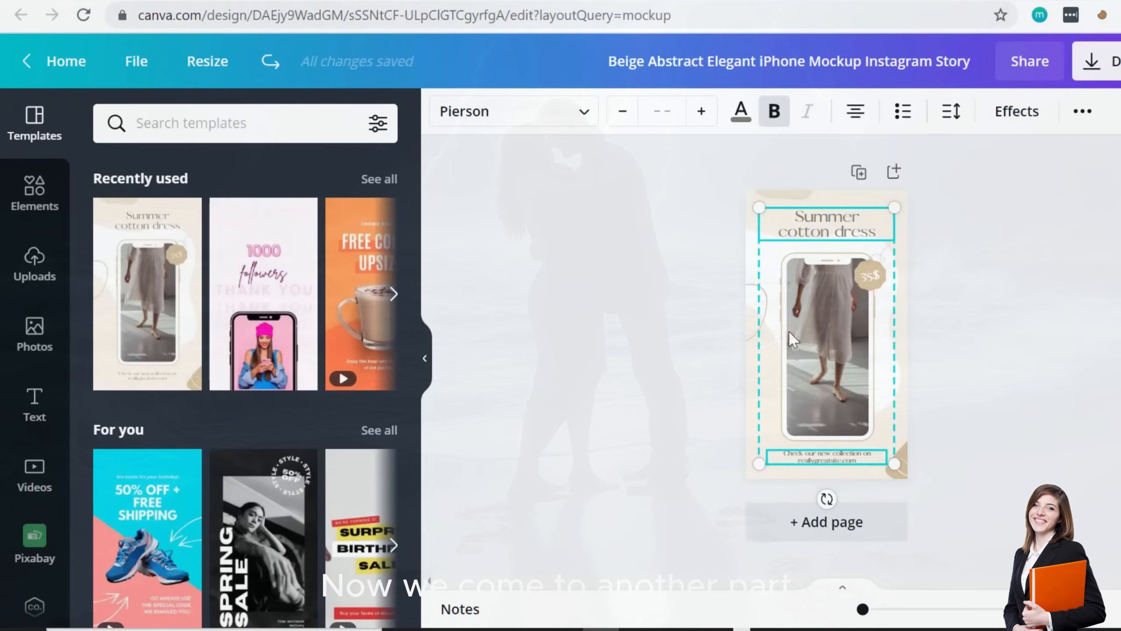
{"action": "scroll", "coordinate": [905, 478], "scroll_direction": "up", "scroll_amount": 5}
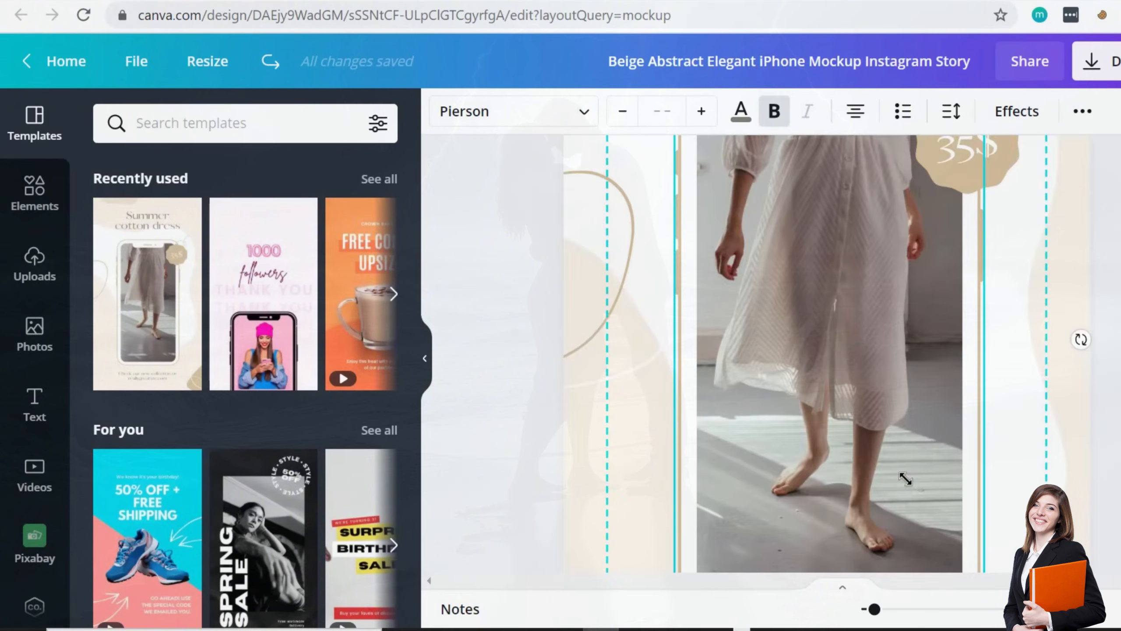
{"action": "key", "text": "ctrl+g"}
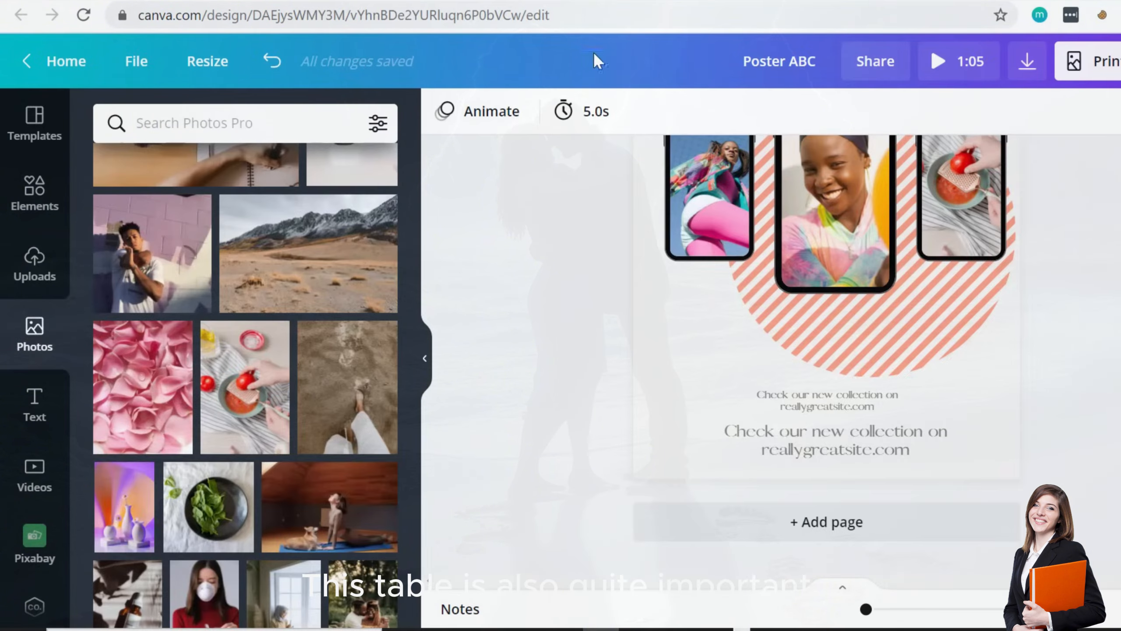
- Add a new blank page at the end of the design and search the templates for "a4"
{"action": "left_click", "coordinate": [821, 523]}
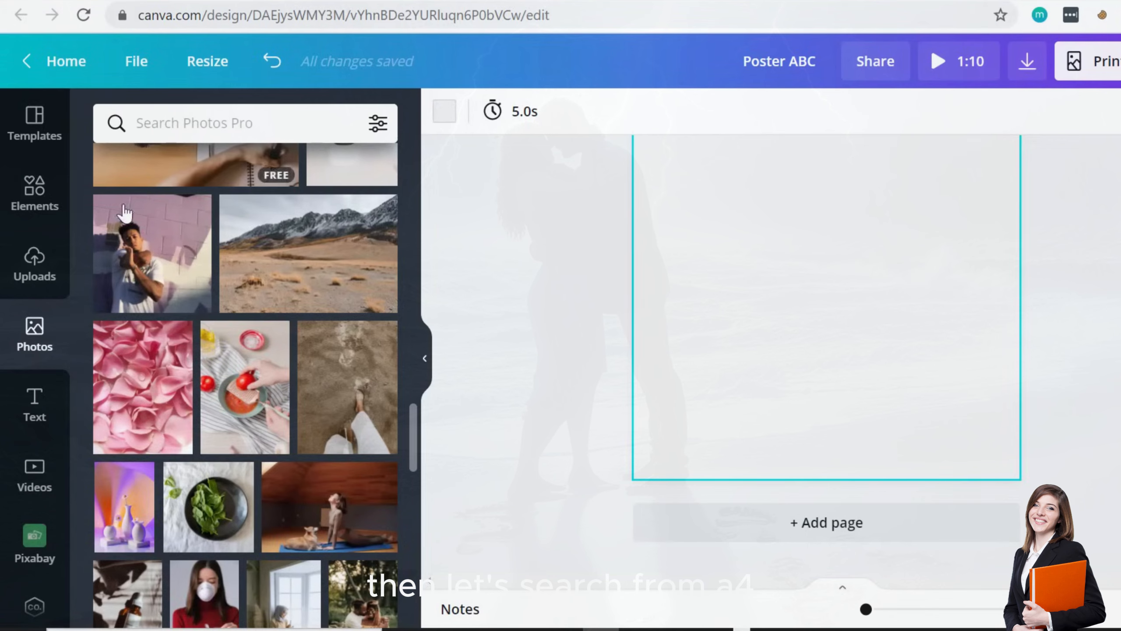
{"action": "left_click", "coordinate": [51, 135]}
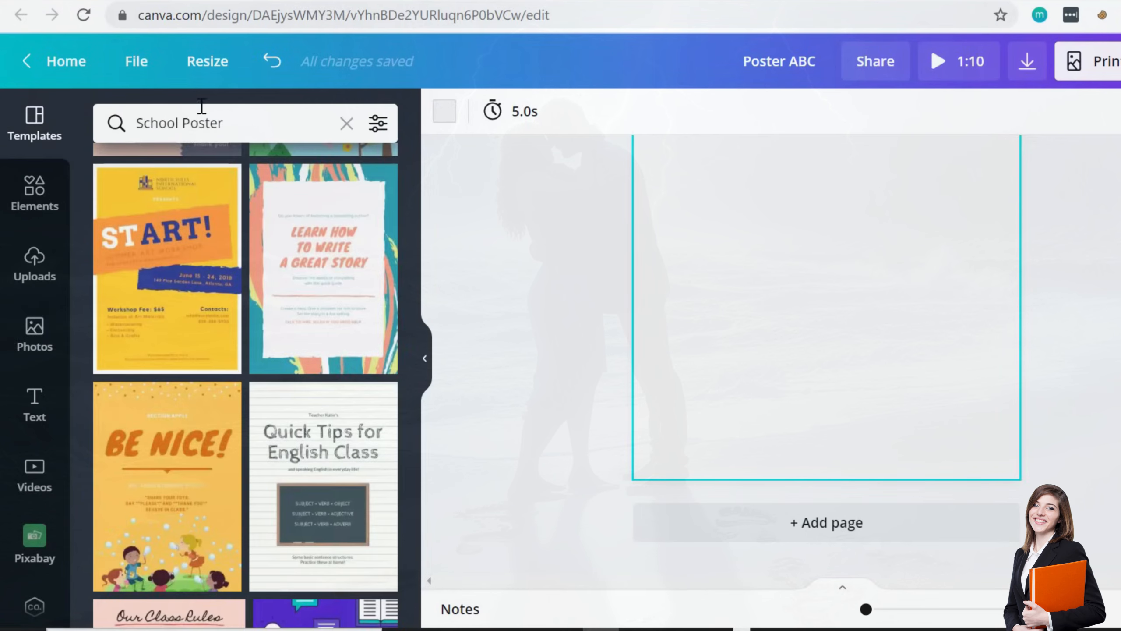
{"action": "left_click", "coordinate": [225, 125]}
{"action": "type", "text": "a4"}
{"action": "key", "text": "Return"}
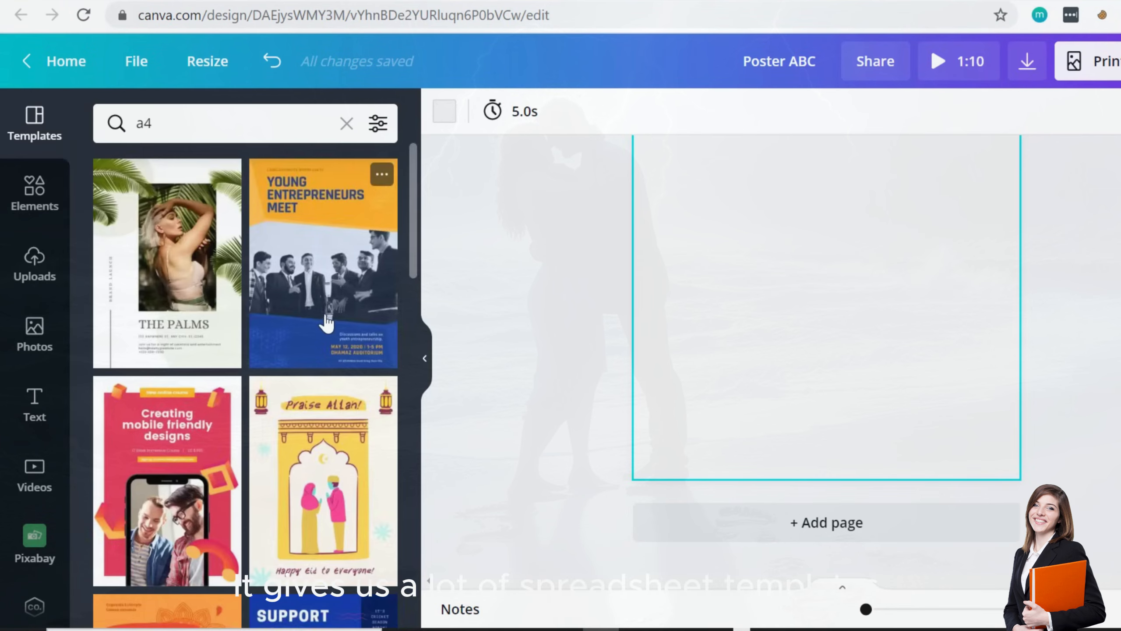
- Find the white lined "Classroom Rules" template among the a4 results and apply it to the new page
{"action": "scroll", "coordinate": [326, 319], "scroll_direction": "down", "scroll_amount": 5}
{"action": "scroll", "coordinate": [325, 319], "scroll_direction": "down", "scroll_amount": 15}
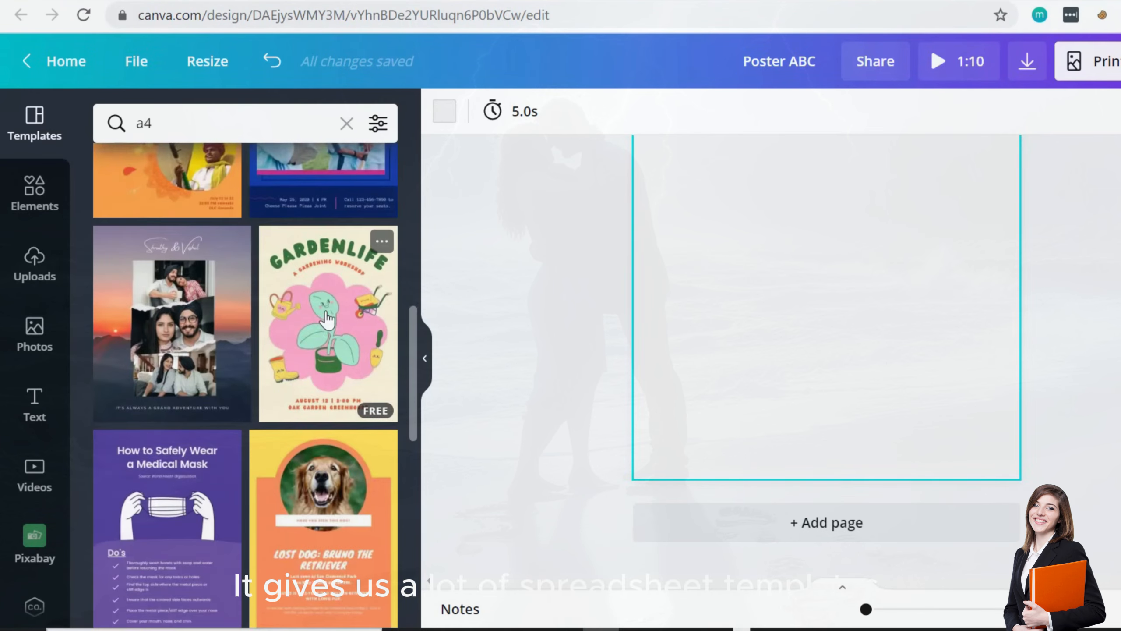
{"action": "scroll", "coordinate": [326, 319], "scroll_direction": "down", "scroll_amount": 7}
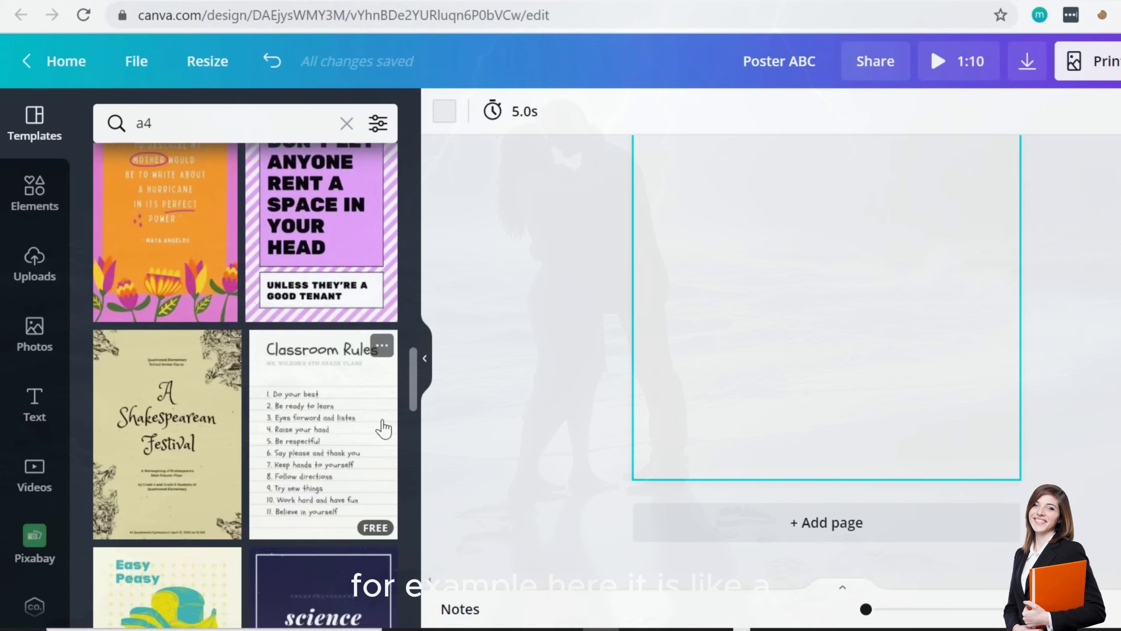
{"action": "left_click", "coordinate": [383, 427]}
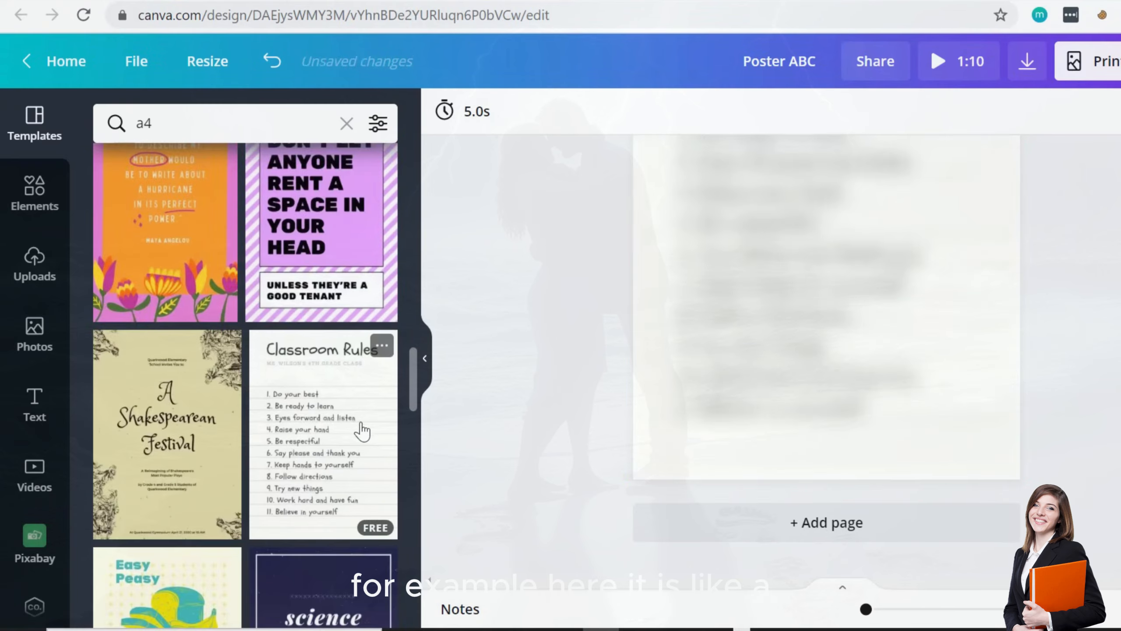
- Add another page and apply the navy "Classroom Rules" template with five numbered boxes to it
{"action": "left_click", "coordinate": [699, 532]}
{"action": "scroll", "coordinate": [311, 455], "scroll_direction": "down", "scroll_amount": 12}
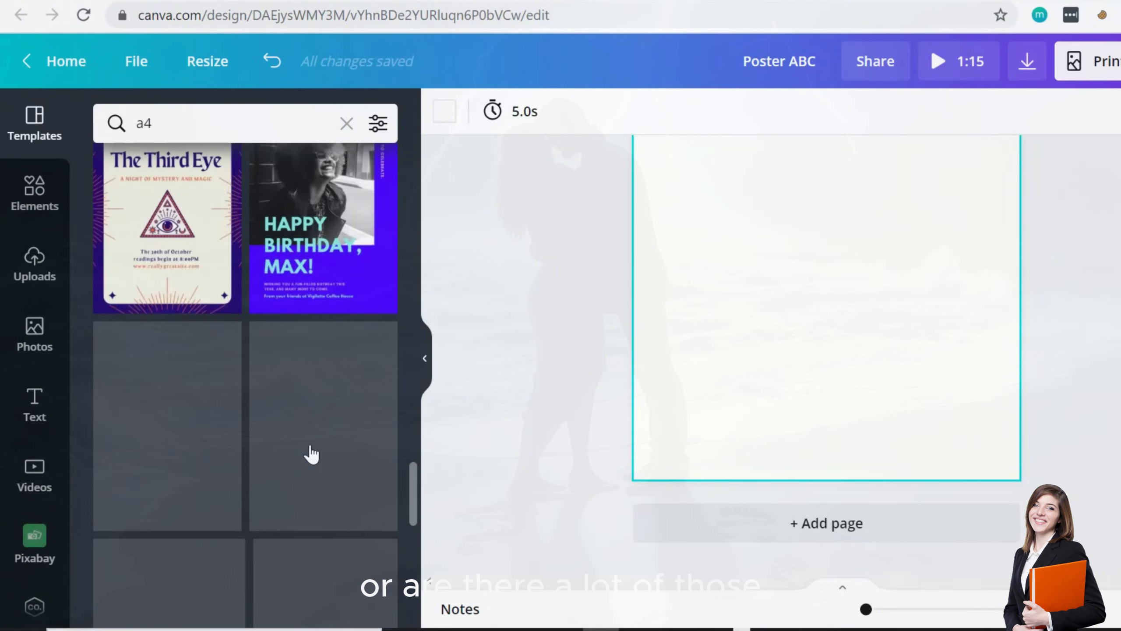
{"action": "scroll", "coordinate": [318, 442], "scroll_direction": "down", "scroll_amount": 10}
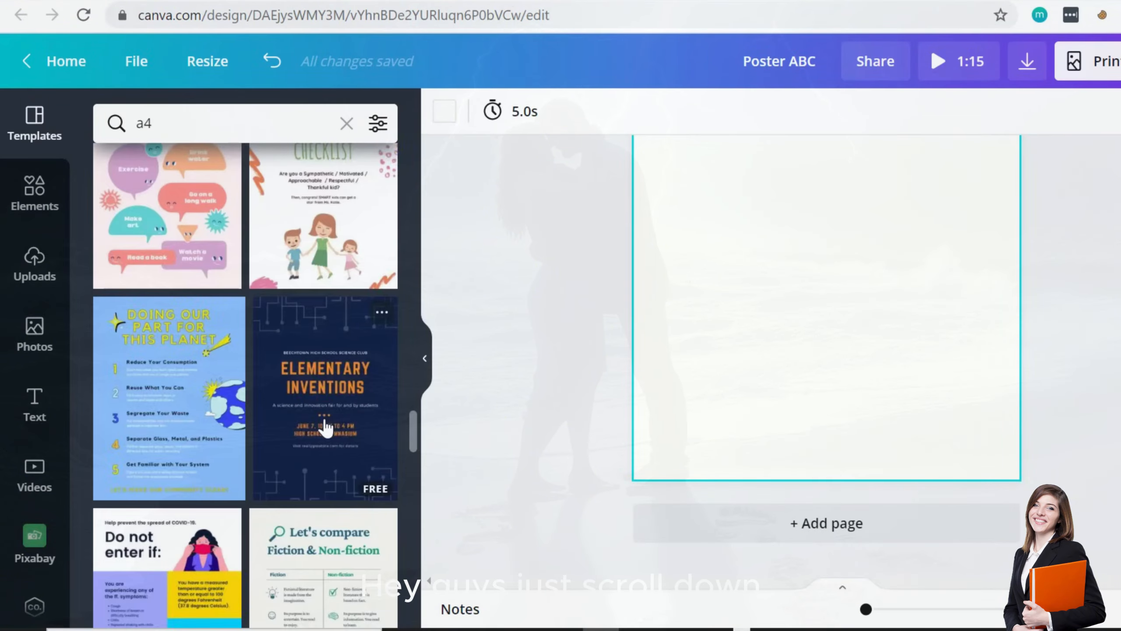
{"action": "scroll", "coordinate": [325, 427], "scroll_direction": "down", "scroll_amount": 4}
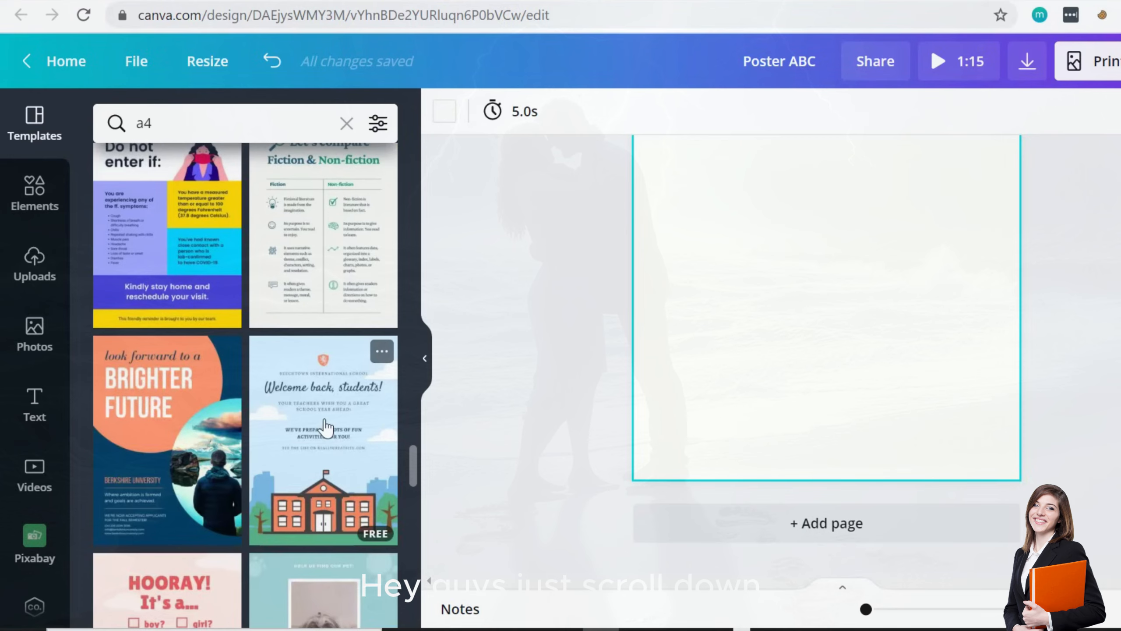
{"action": "scroll", "coordinate": [326, 427], "scroll_direction": "down", "scroll_amount": 10}
{"action": "scroll", "coordinate": [322, 349], "scroll_direction": "down", "scroll_amount": 4}
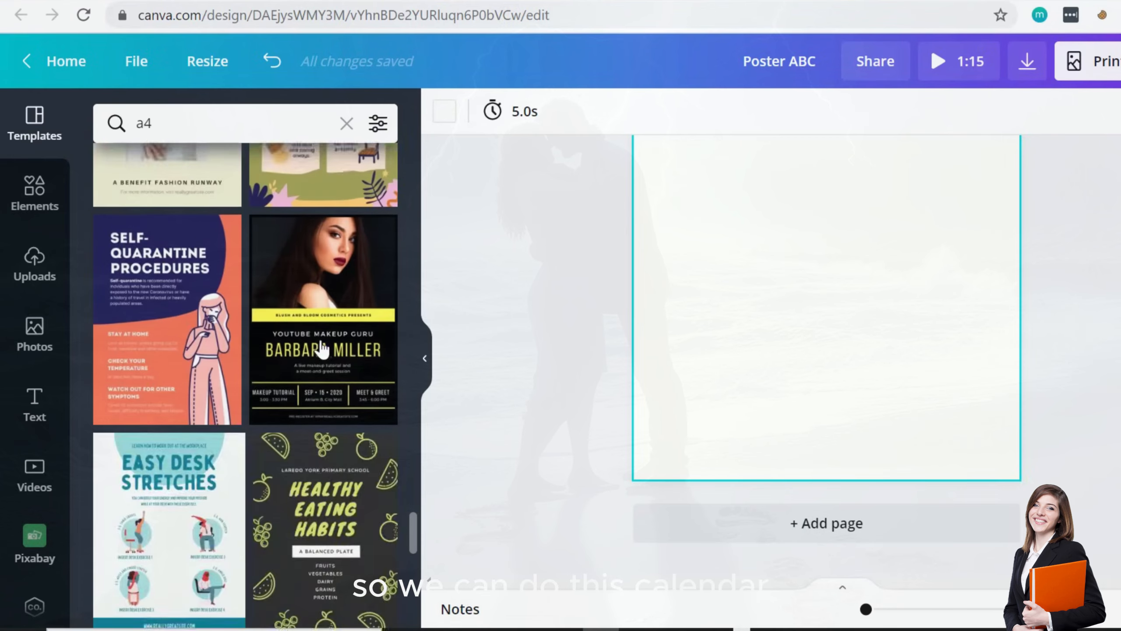
{"action": "scroll", "coordinate": [322, 349], "scroll_direction": "down", "scroll_amount": 10}
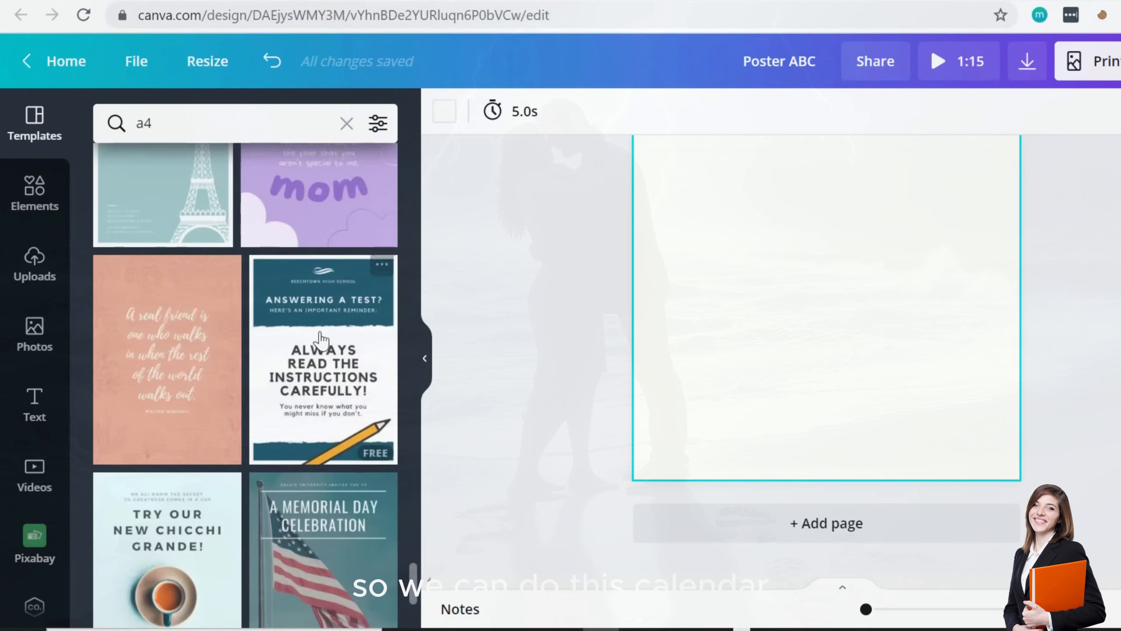
{"action": "scroll", "coordinate": [321, 339], "scroll_direction": "down", "scroll_amount": 10}
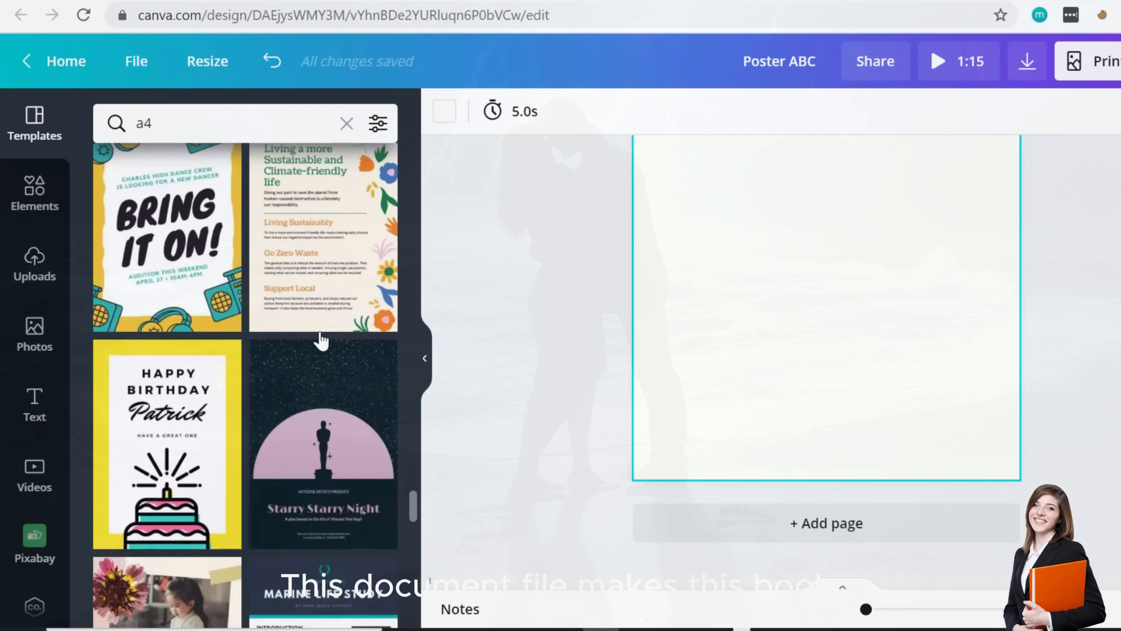
{"action": "scroll", "coordinate": [324, 340], "scroll_direction": "down", "scroll_amount": 8}
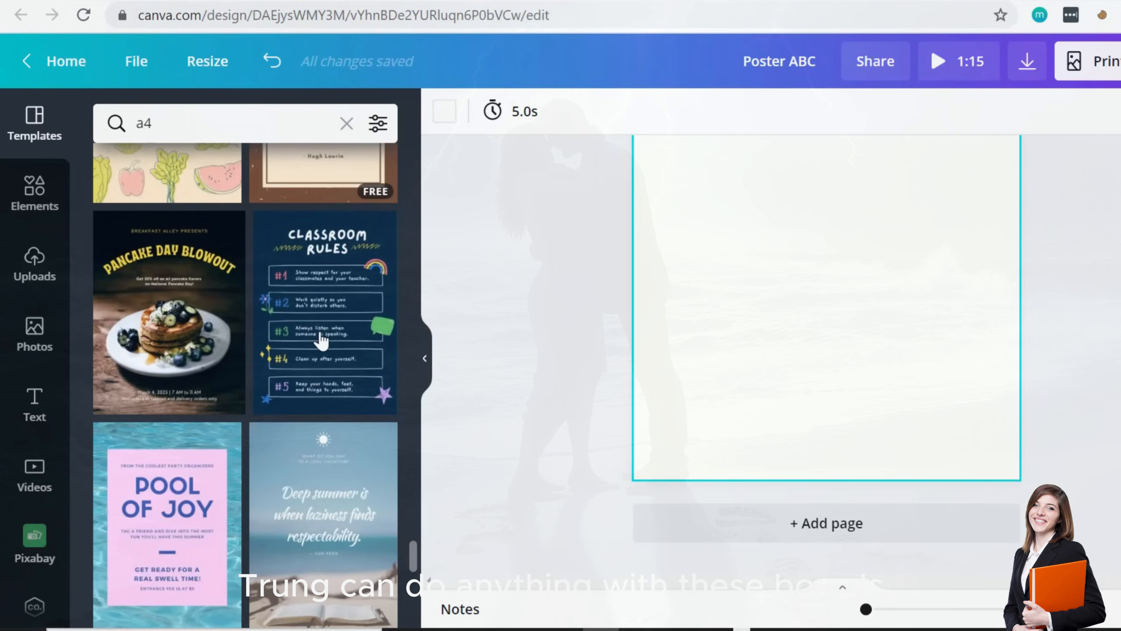
{"action": "left_click", "coordinate": [325, 339]}
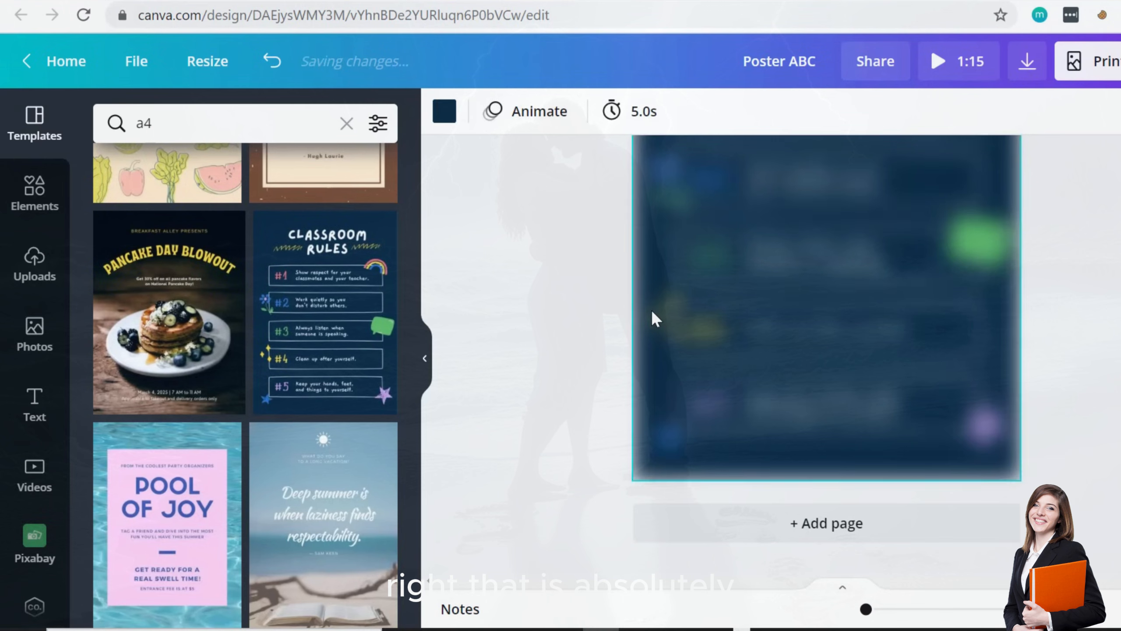
- Recolour the navy Classroom Rules page's background to grey-brown and its rule #1 box to coral pink
{"action": "scroll", "coordinate": [656, 317], "scroll_direction": "up", "scroll_amount": 5}
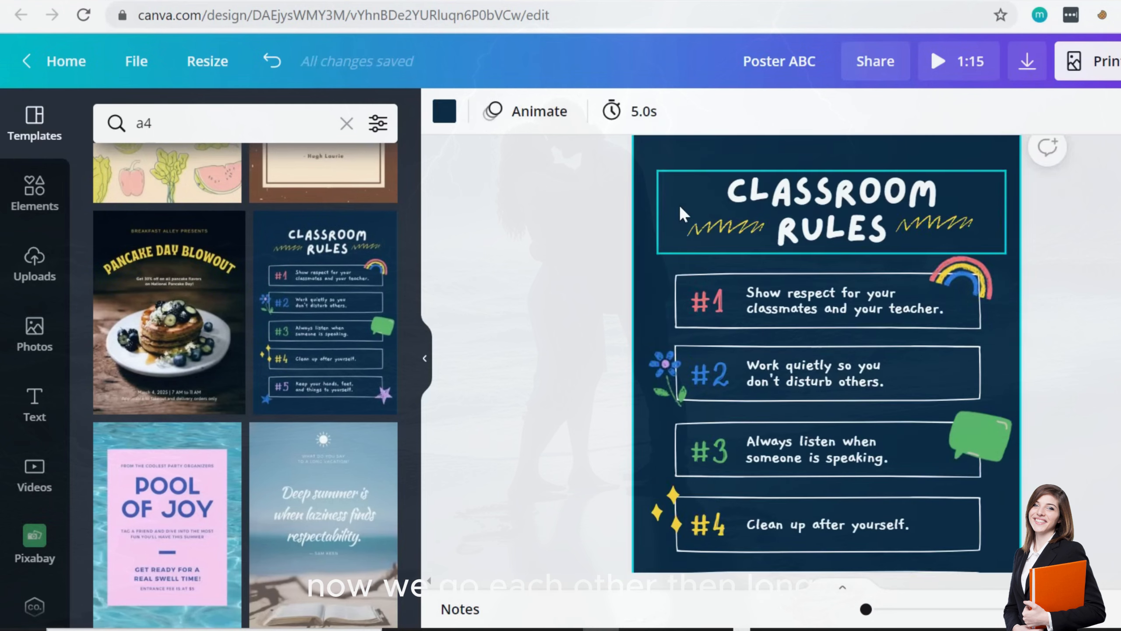
{"action": "left_click", "coordinate": [442, 114]}
{"action": "left_click", "coordinate": [271, 317]}
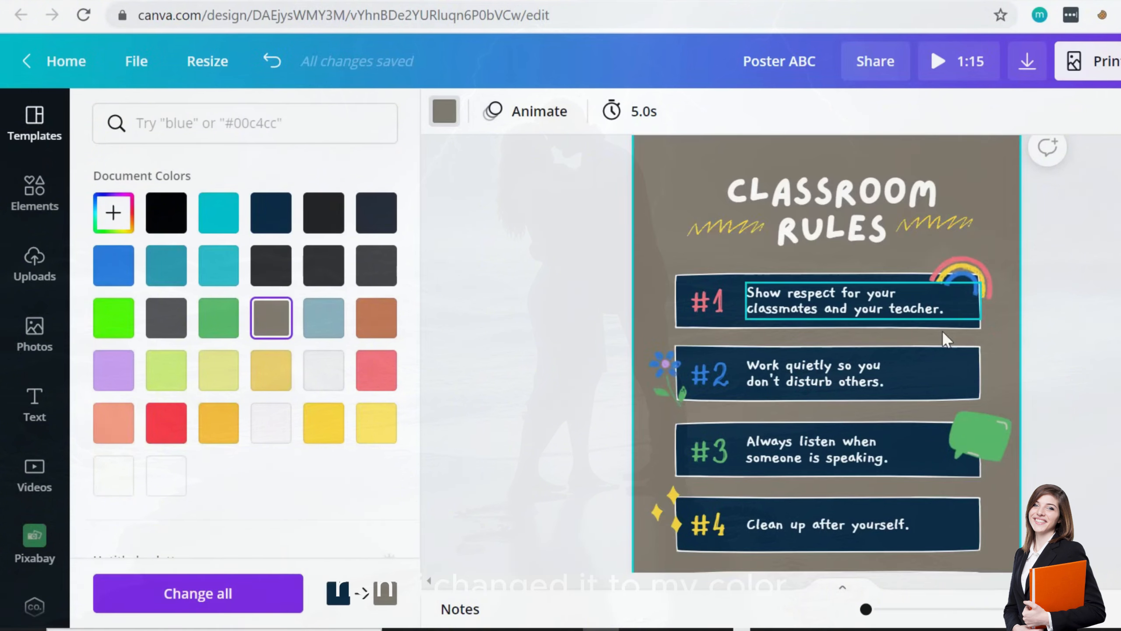
{"action": "left_click", "coordinate": [960, 326]}
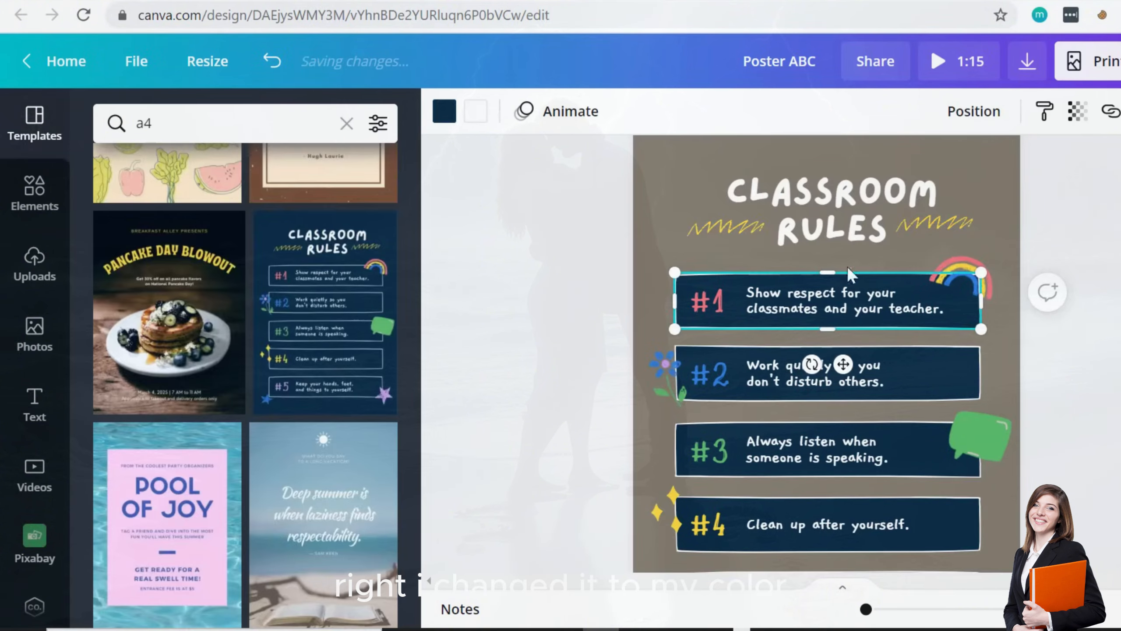
{"action": "left_click", "coordinate": [444, 112]}
{"action": "left_click", "coordinate": [359, 382]}
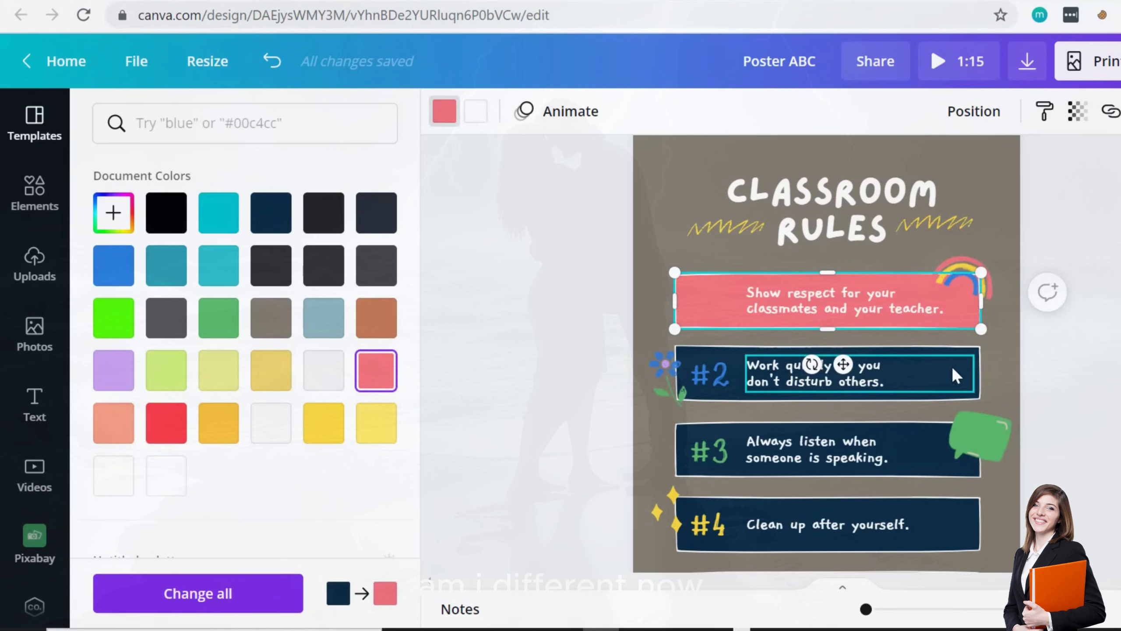
- Change the fill of the rule #2 box to amber yellow from the document colours
{"action": "left_click", "coordinate": [963, 345]}
{"action": "left_click", "coordinate": [963, 356]}
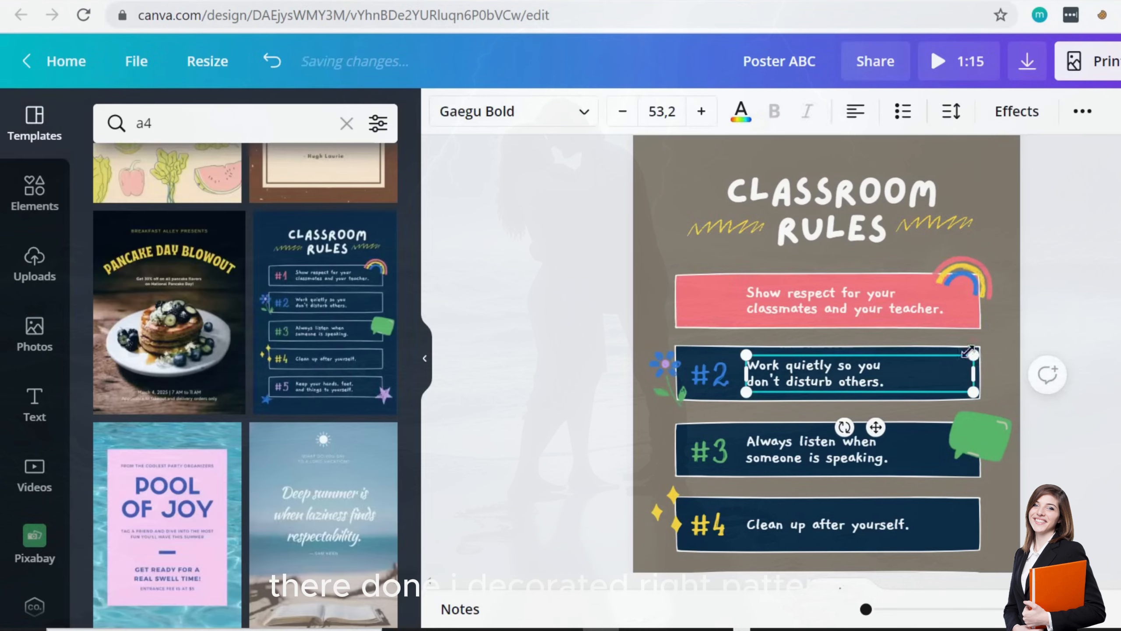
{"action": "left_click", "coordinate": [1054, 306]}
{"action": "left_click", "coordinate": [969, 348]}
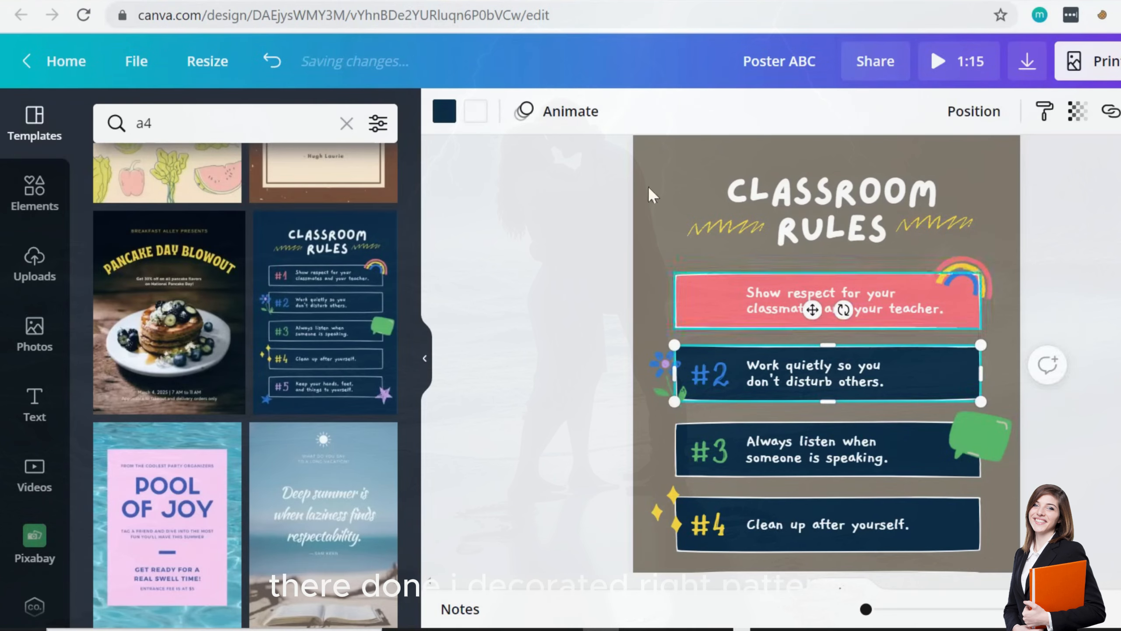
{"action": "left_click", "coordinate": [445, 113]}
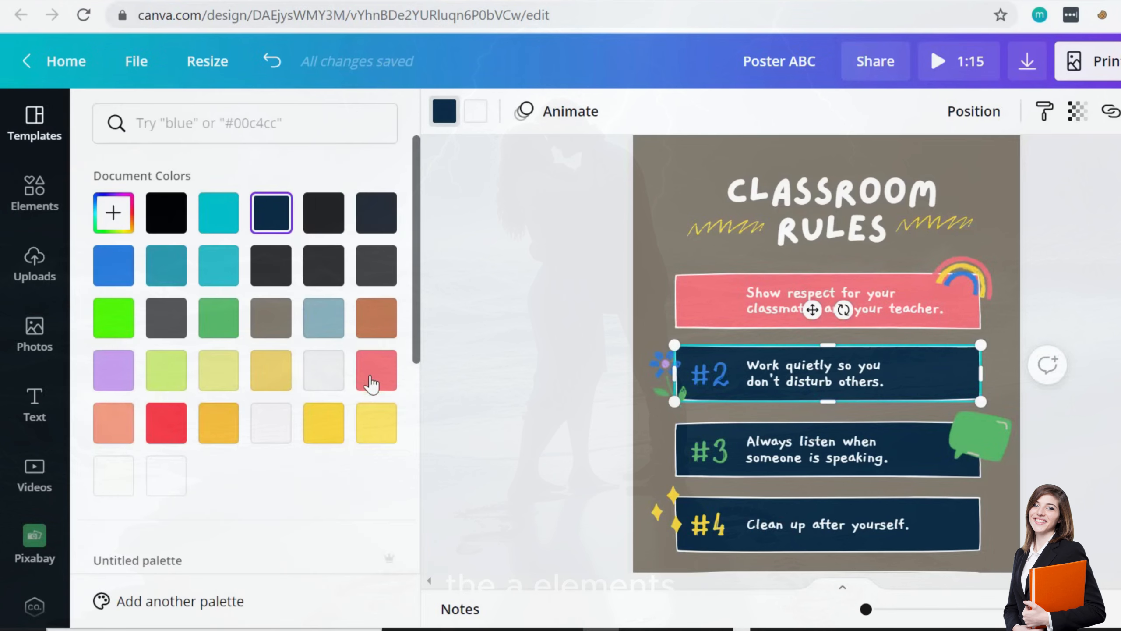
{"action": "left_click", "coordinate": [214, 424]}
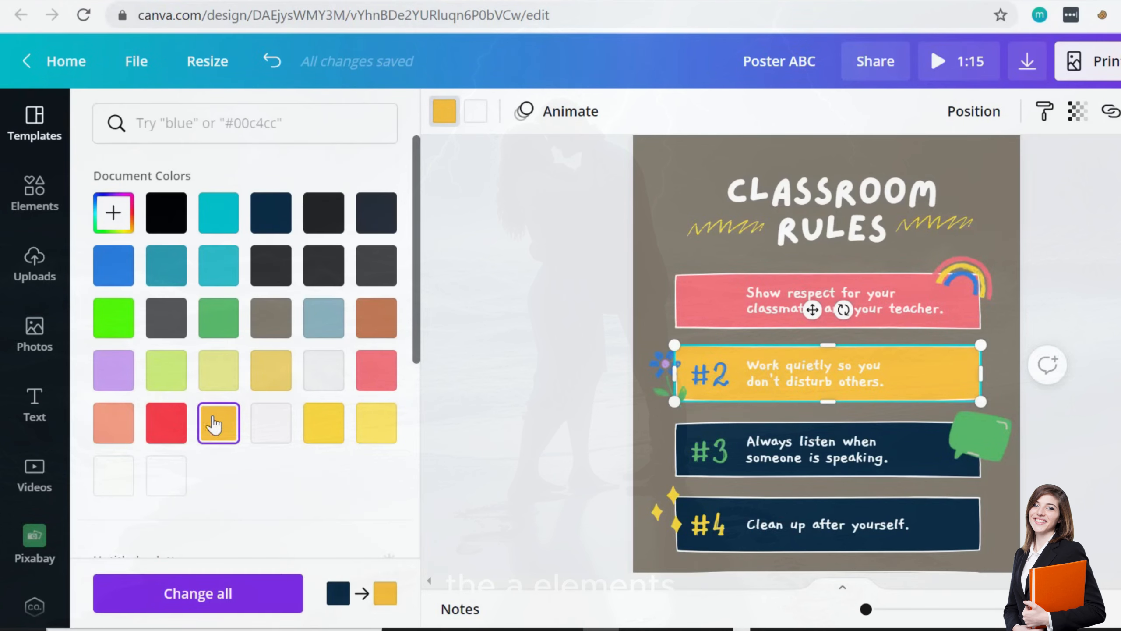
- Change the fill of the rule #3 box to bright blue from the document colours
{"action": "left_click", "coordinate": [947, 461]}
{"action": "left_click", "coordinate": [445, 109]}
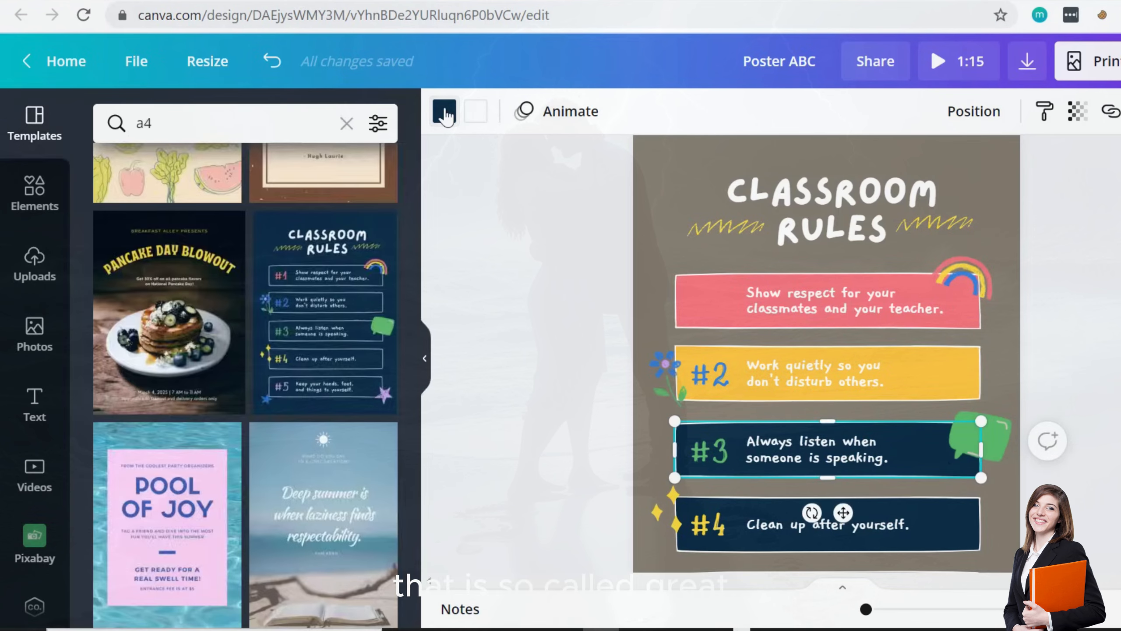
{"action": "left_click", "coordinate": [445, 110]}
{"action": "left_click", "coordinate": [115, 267]}
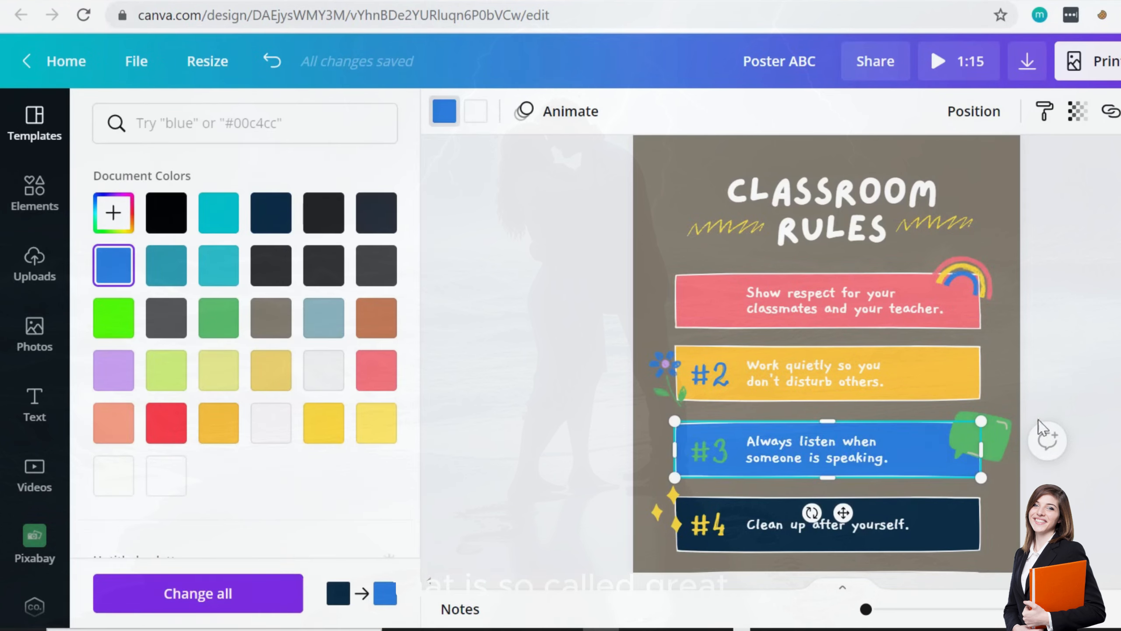
- Change the fill of the rule #4 box to turquoise and deselect it
{"action": "left_click", "coordinate": [972, 531]}
{"action": "left_click", "coordinate": [960, 543]}
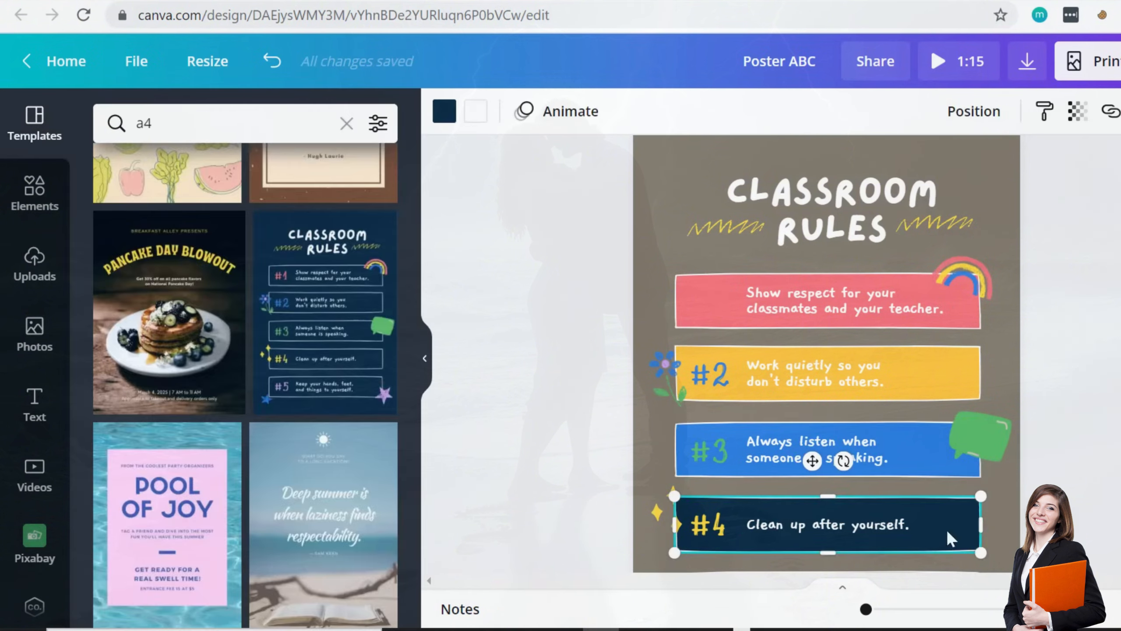
{"action": "left_click", "coordinate": [445, 111]}
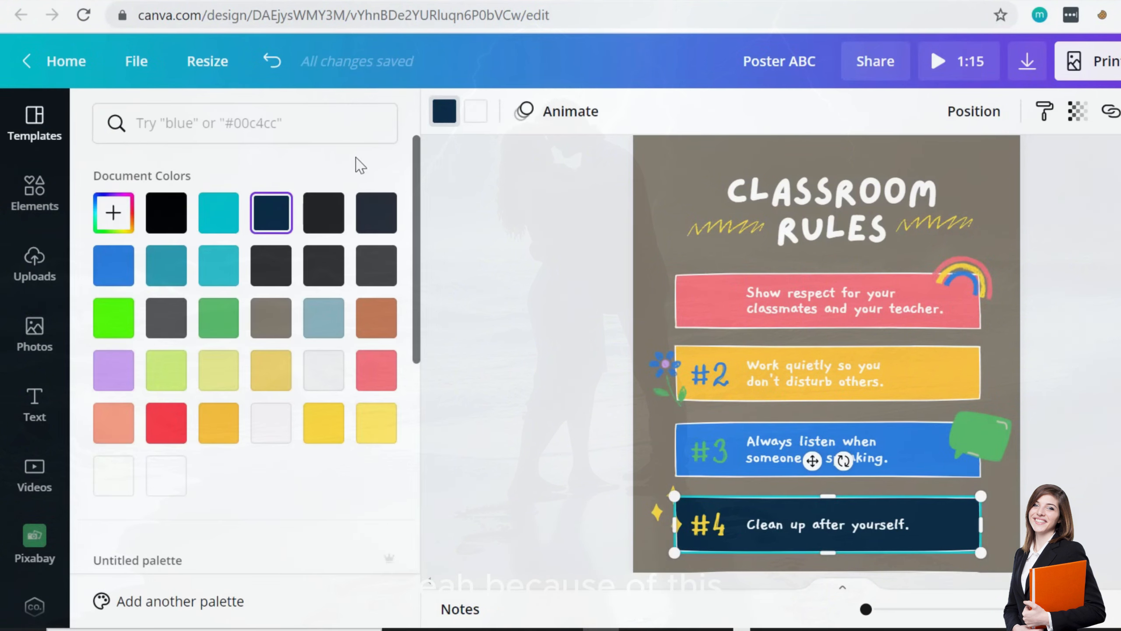
{"action": "left_click", "coordinate": [226, 218]}
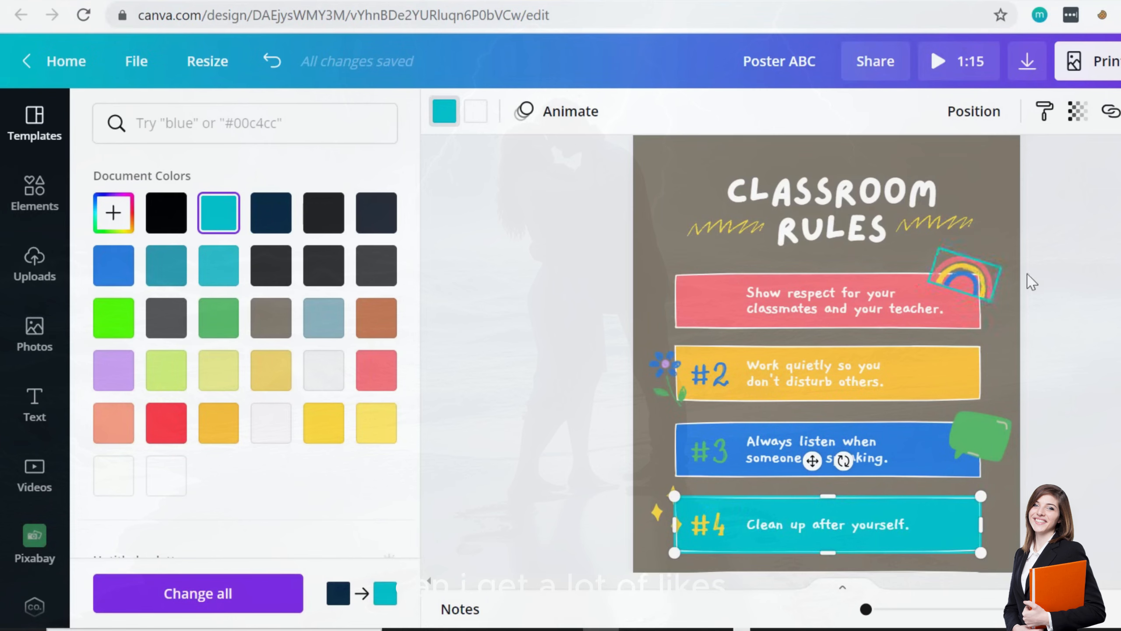
{"action": "left_click", "coordinate": [1077, 245]}
- Add a page after the Classroom Rules page and apply the yellow "What to do during a natural disaster" template to it
{"action": "scroll", "coordinate": [309, 363], "scroll_direction": "down", "scroll_amount": 5}
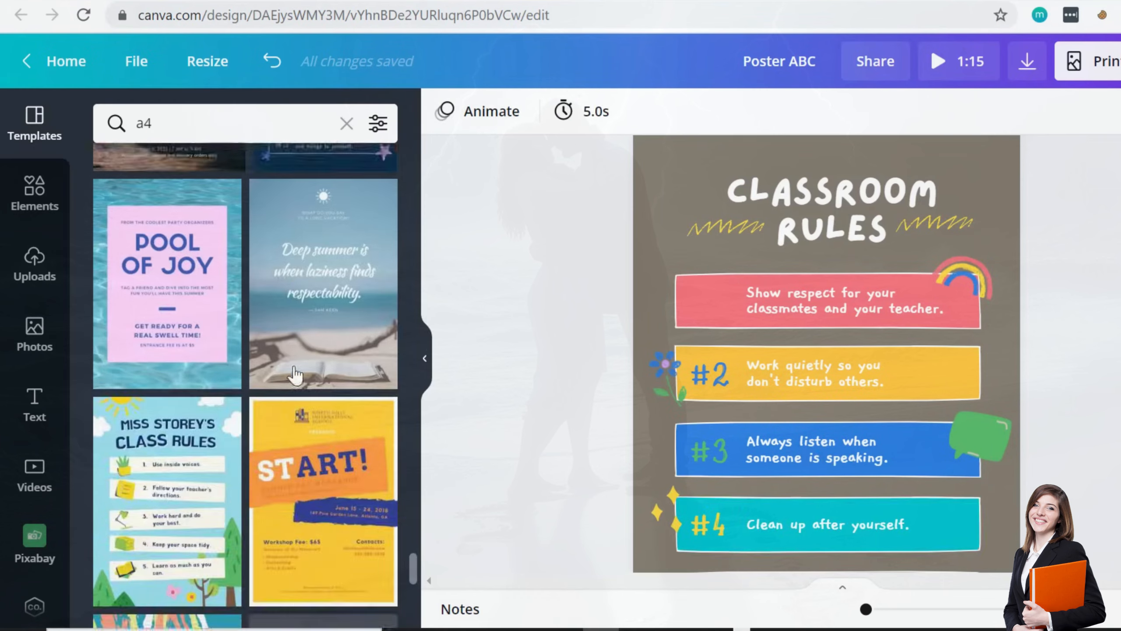
{"action": "scroll", "coordinate": [189, 388], "scroll_direction": "down", "scroll_amount": 5}
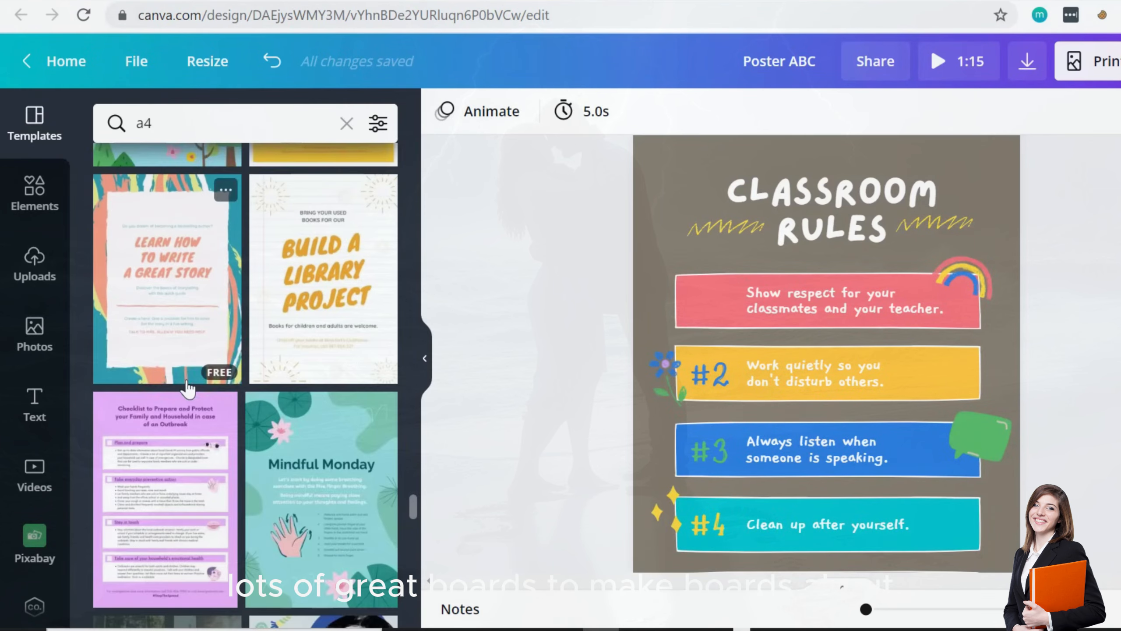
{"action": "scroll", "coordinate": [185, 375], "scroll_direction": "down", "scroll_amount": 4}
{"action": "scroll", "coordinate": [164, 375], "scroll_direction": "down", "scroll_amount": 15}
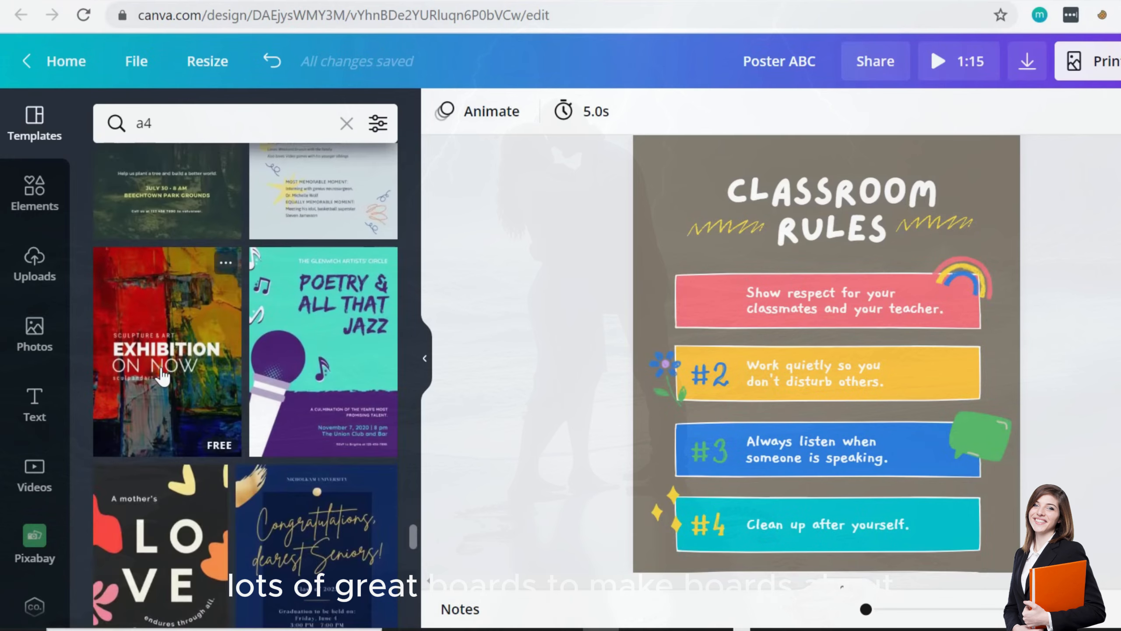
{"action": "scroll", "coordinate": [165, 375], "scroll_direction": "down", "scroll_amount": 1}
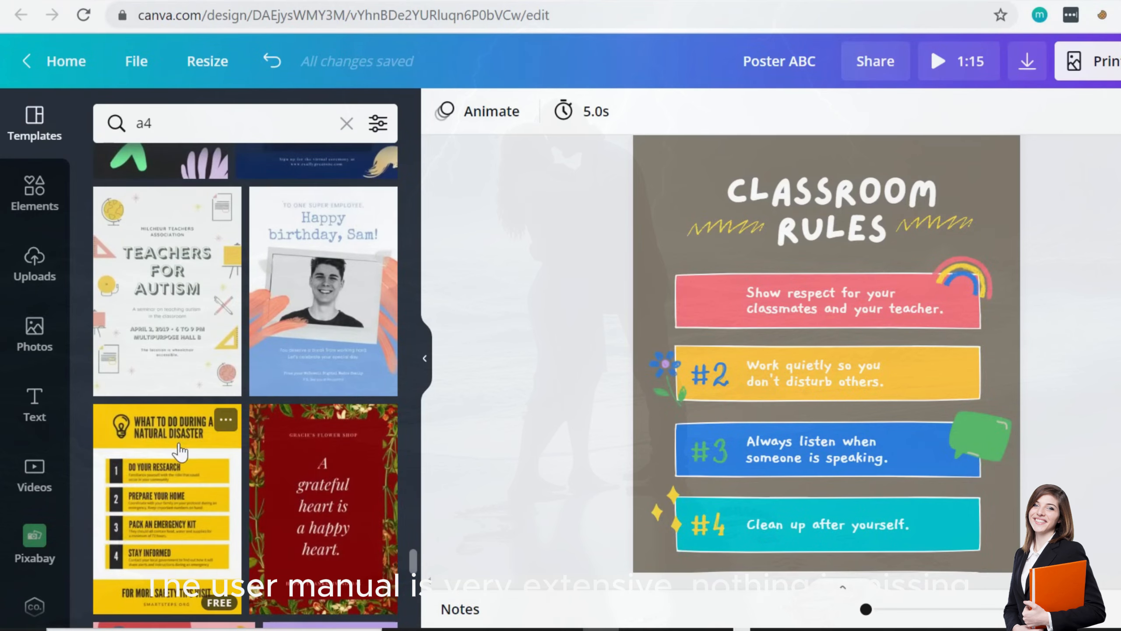
{"action": "scroll", "coordinate": [165, 374], "scroll_direction": "down", "scroll_amount": 1}
{"action": "scroll", "coordinate": [784, 456], "scroll_direction": "down", "scroll_amount": 4}
{"action": "left_click", "coordinate": [785, 521]}
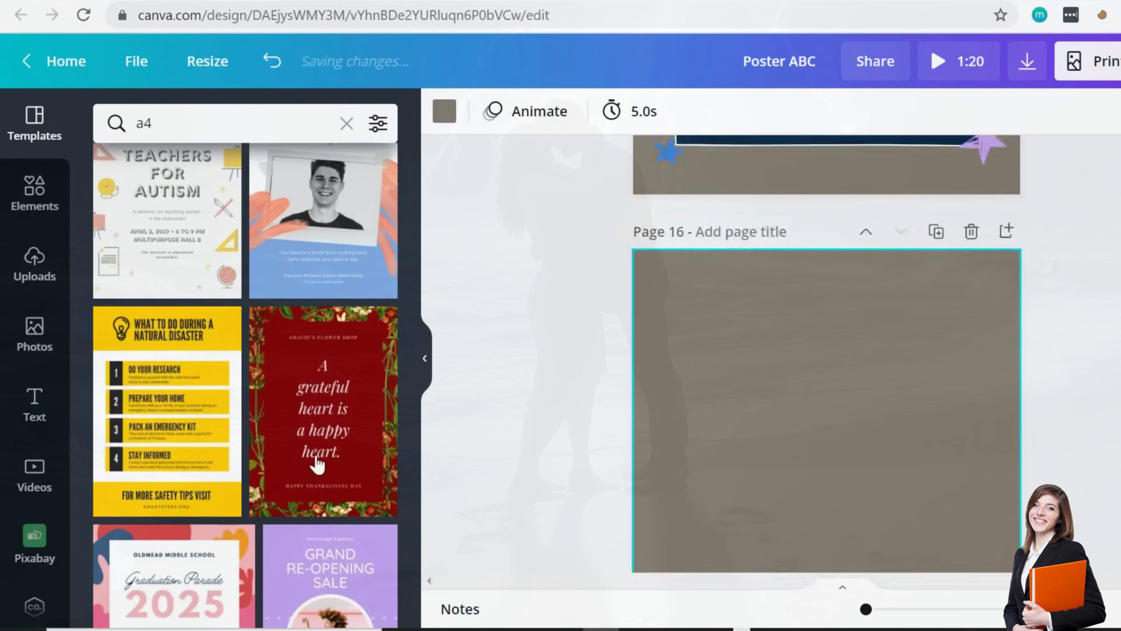
{"action": "left_click", "coordinate": [205, 403]}
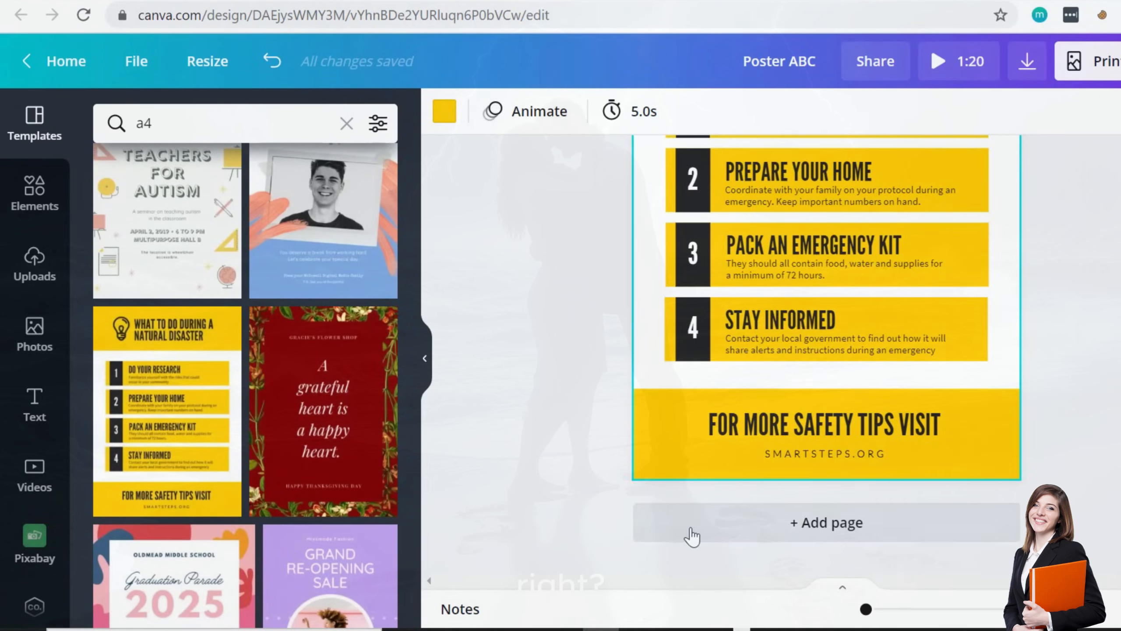
- Add another page, apply the red floral "A grateful heart is a happy heart" template, and review it beside the page above
{"action": "left_click", "coordinate": [692, 535]}
{"action": "left_click", "coordinate": [343, 399]}
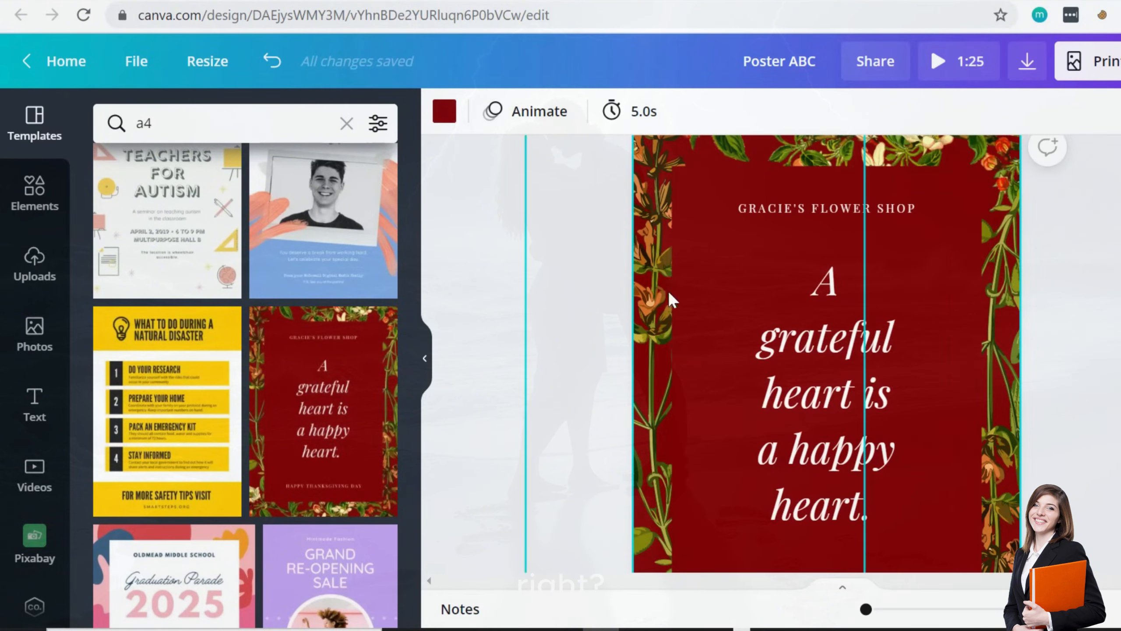
{"action": "left_click", "coordinate": [688, 293]}
{"action": "left_click_drag", "start_coordinate": [688, 292], "coordinate": [723, 293]}
{"action": "left_click", "coordinate": [1059, 309]}
{"action": "scroll", "coordinate": [827, 353], "scroll_direction": "up", "scroll_amount": 3}
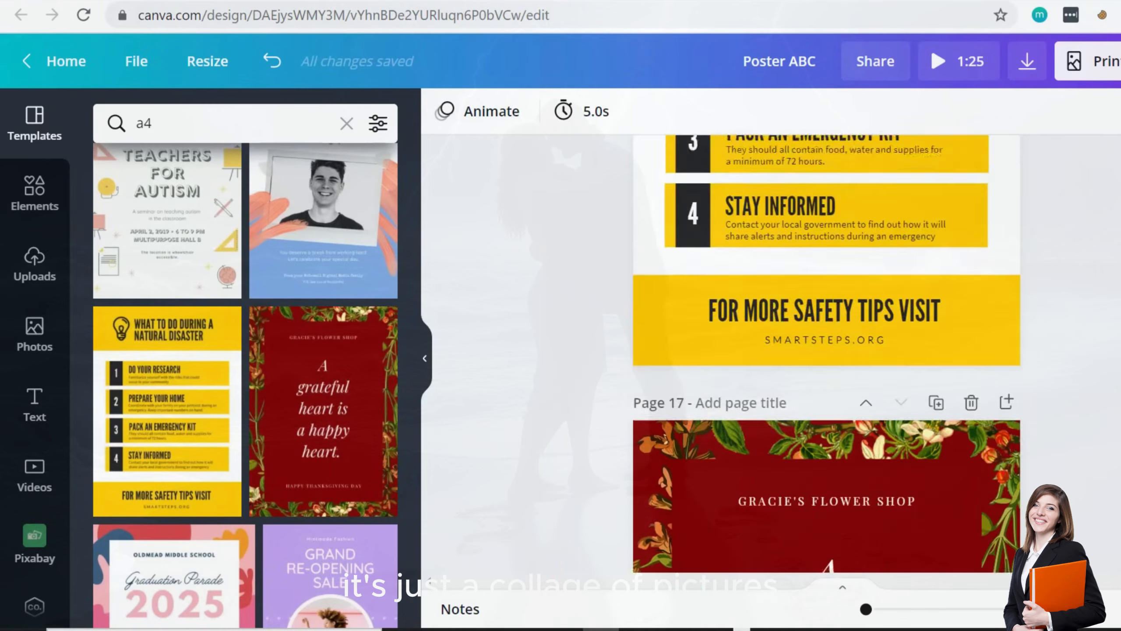
- Browse further through the a4 template results for other poster designs, such as class rules, event and health posters
{"action": "scroll", "coordinate": [827, 354], "scroll_direction": "down", "scroll_amount": 3}
{"action": "scroll", "coordinate": [827, 353], "scroll_direction": "up", "scroll_amount": 5}
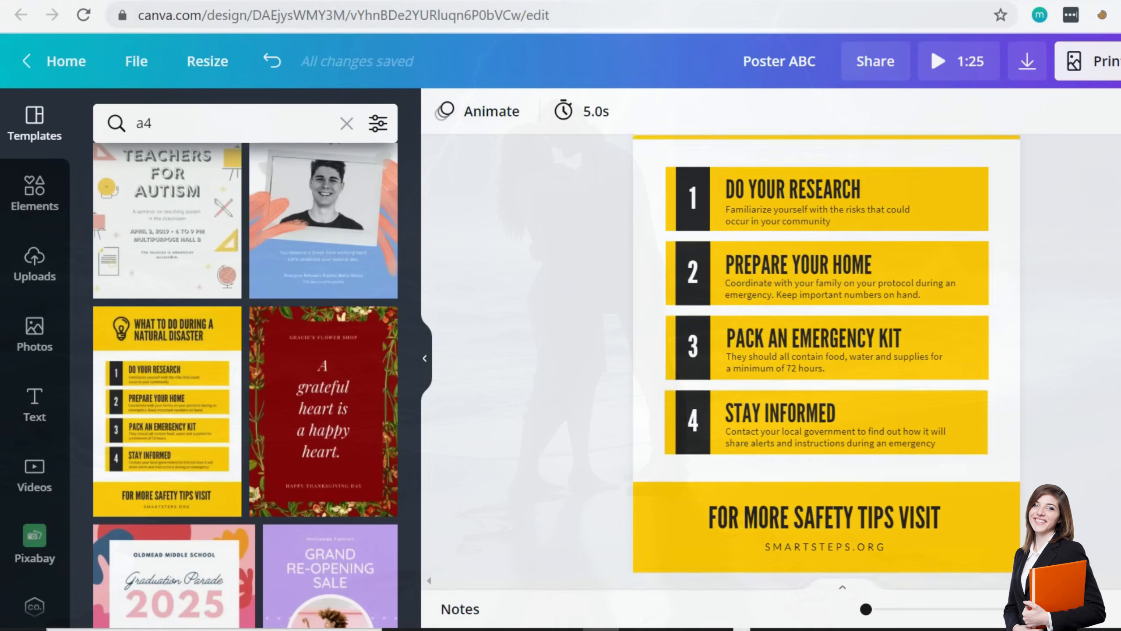
{"action": "scroll", "coordinate": [827, 354], "scroll_direction": "up", "scroll_amount": 3}
{"action": "scroll", "coordinate": [329, 439], "scroll_direction": "down", "scroll_amount": 10}
{"action": "scroll", "coordinate": [329, 440], "scroll_direction": "down", "scroll_amount": 15}
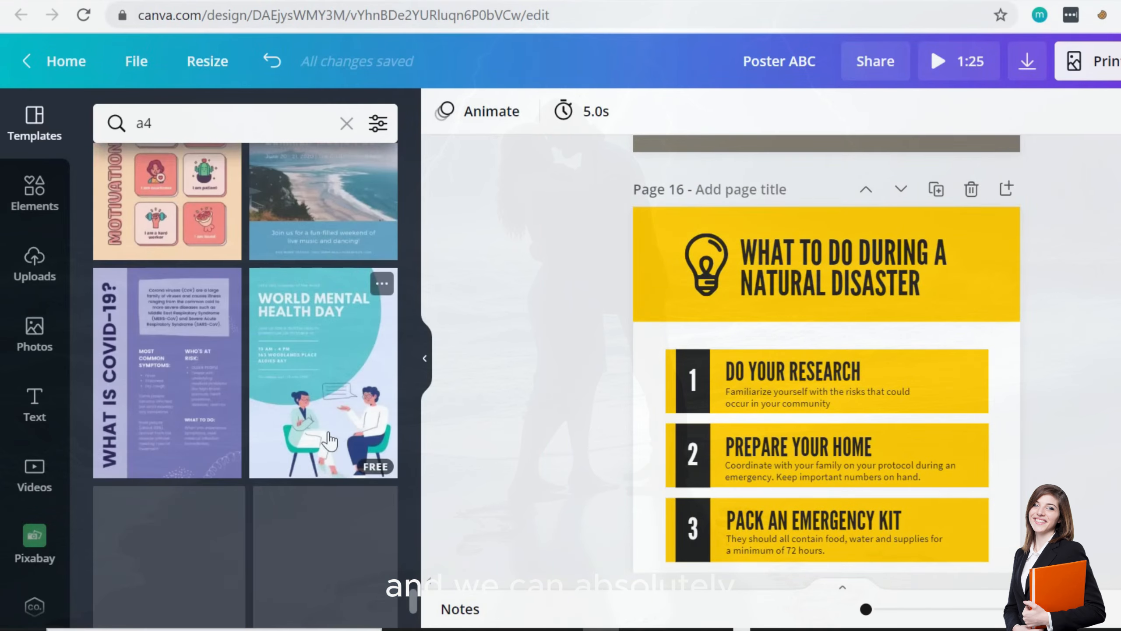
{"action": "scroll", "coordinate": [329, 440], "scroll_direction": "down", "scroll_amount": 10}
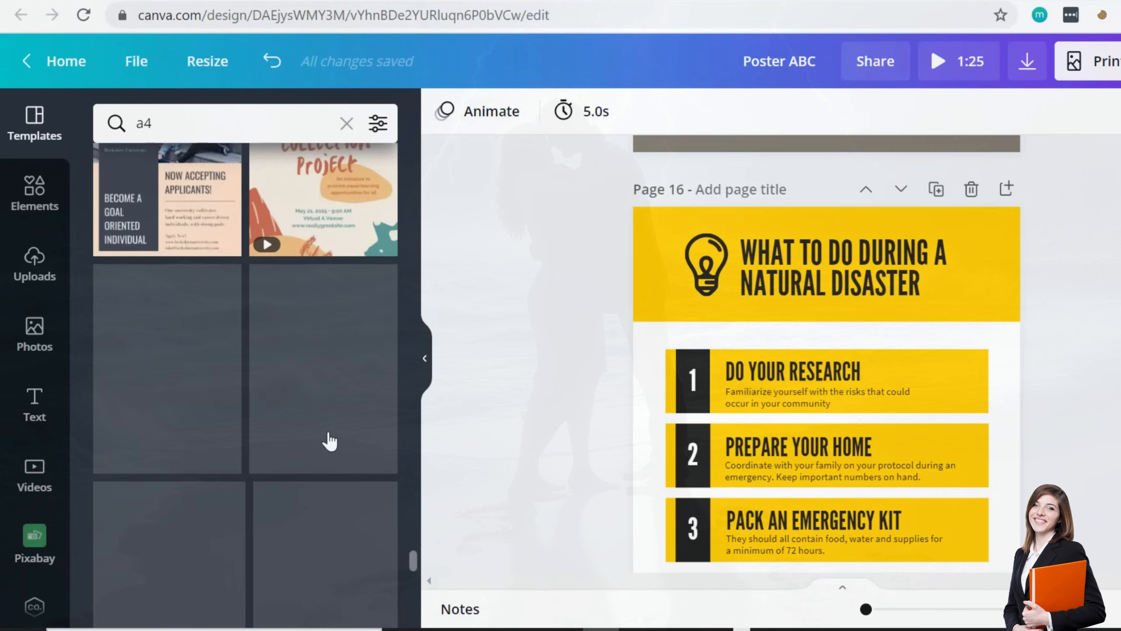
{"action": "scroll", "coordinate": [328, 439], "scroll_direction": "down", "scroll_amount": 5}
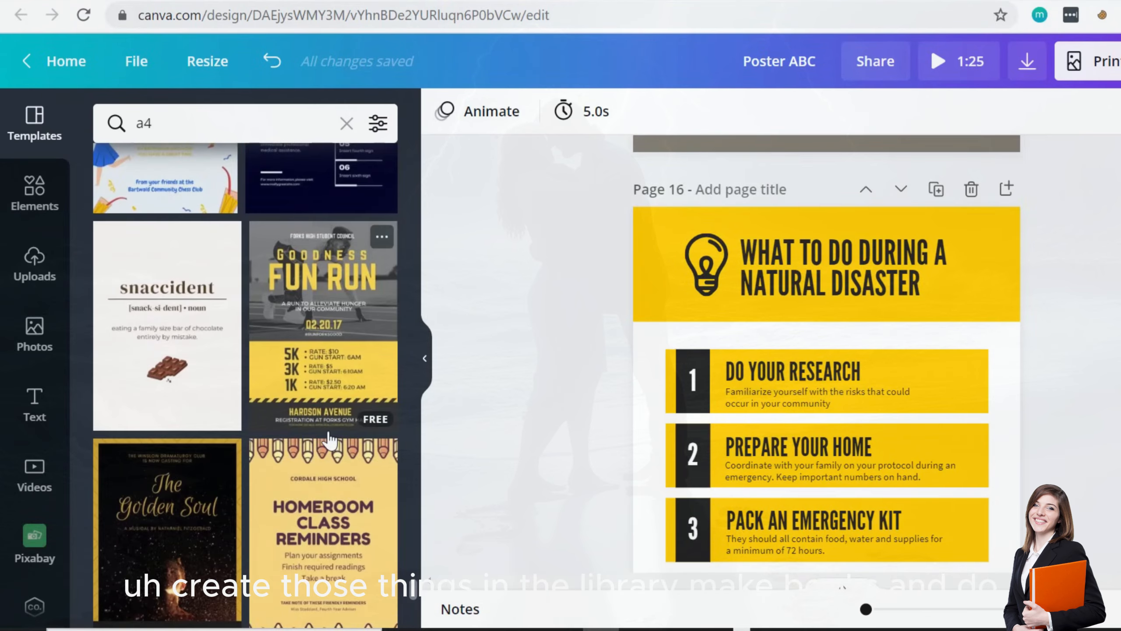
{"action": "scroll", "coordinate": [329, 440], "scroll_direction": "down", "scroll_amount": 20}
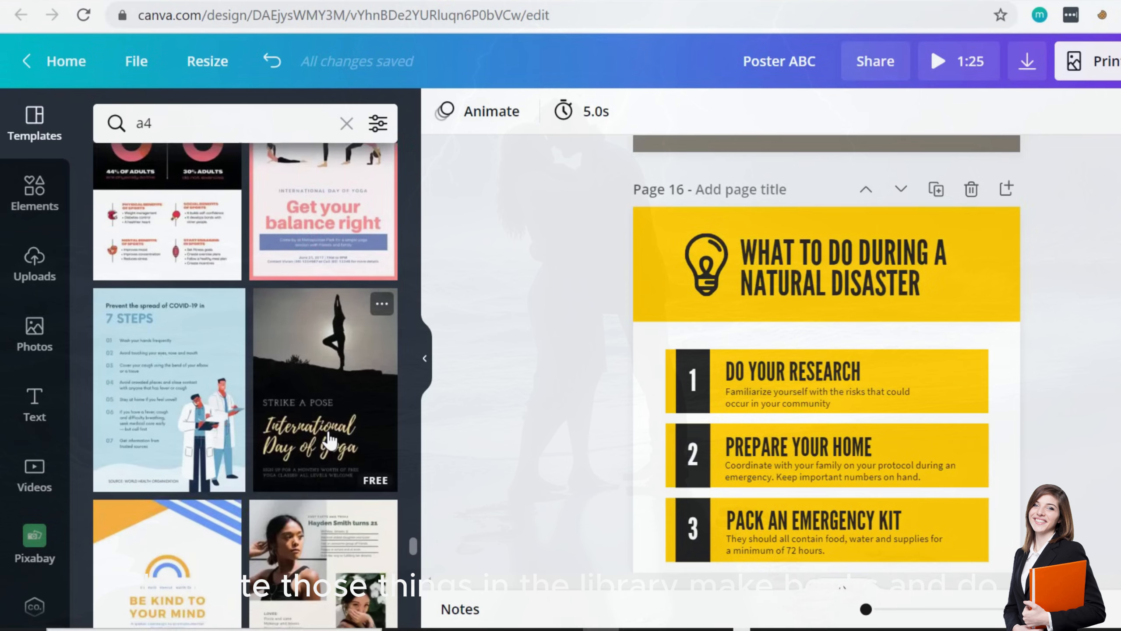
{"action": "scroll", "coordinate": [329, 439], "scroll_direction": "down", "scroll_amount": 15}
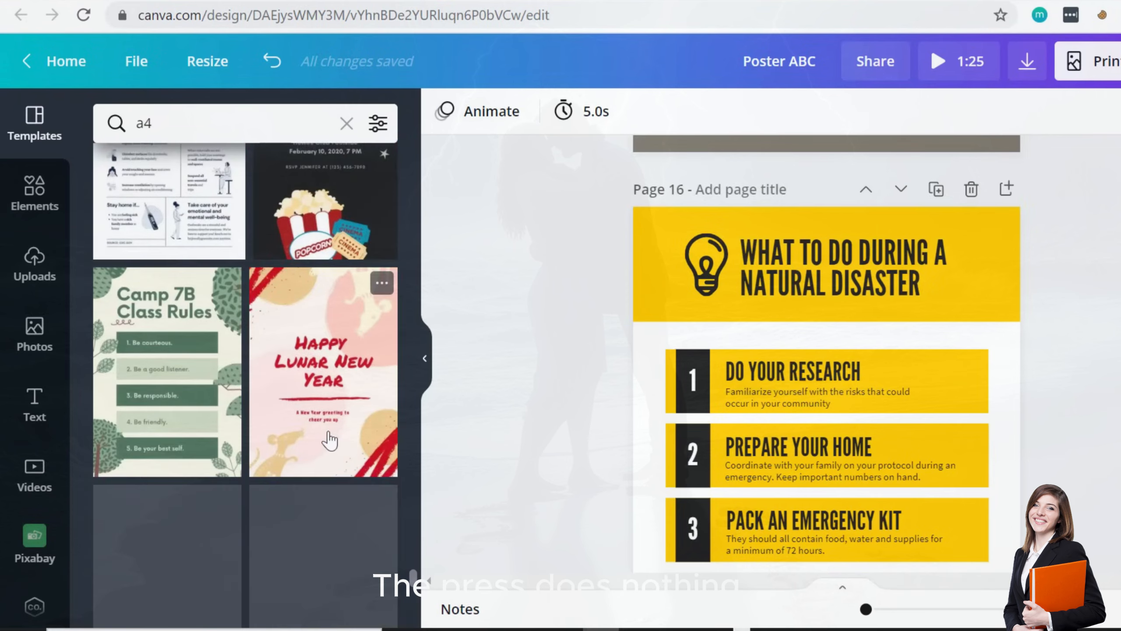
{"action": "scroll", "coordinate": [329, 435], "scroll_direction": "down", "scroll_amount": 15}
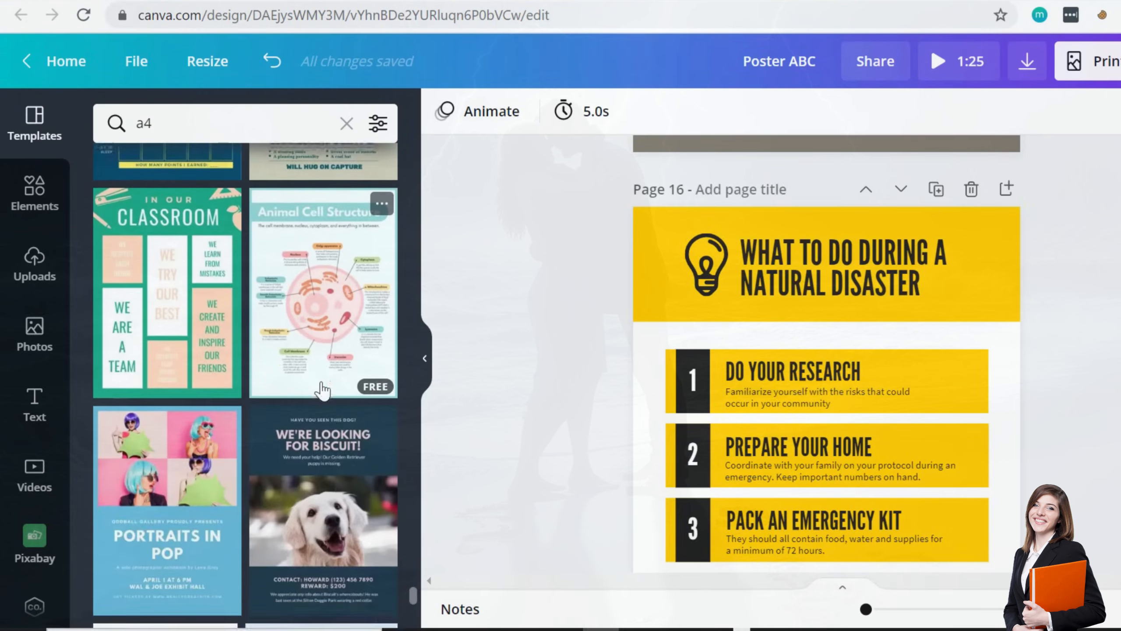
- Return to the first page of the design and review the pages in order through the yellow natural disaster poster
{"action": "scroll", "coordinate": [828, 455], "scroll_direction": "up", "scroll_amount": 15}
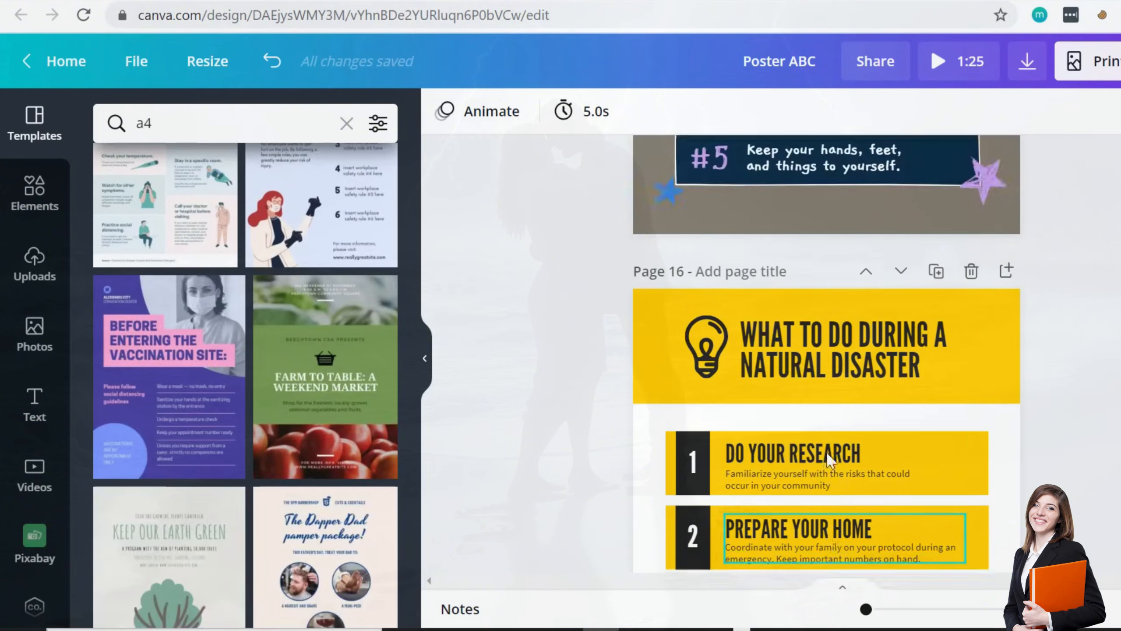
{"action": "scroll", "coordinate": [829, 455], "scroll_direction": "up", "scroll_amount": 15}
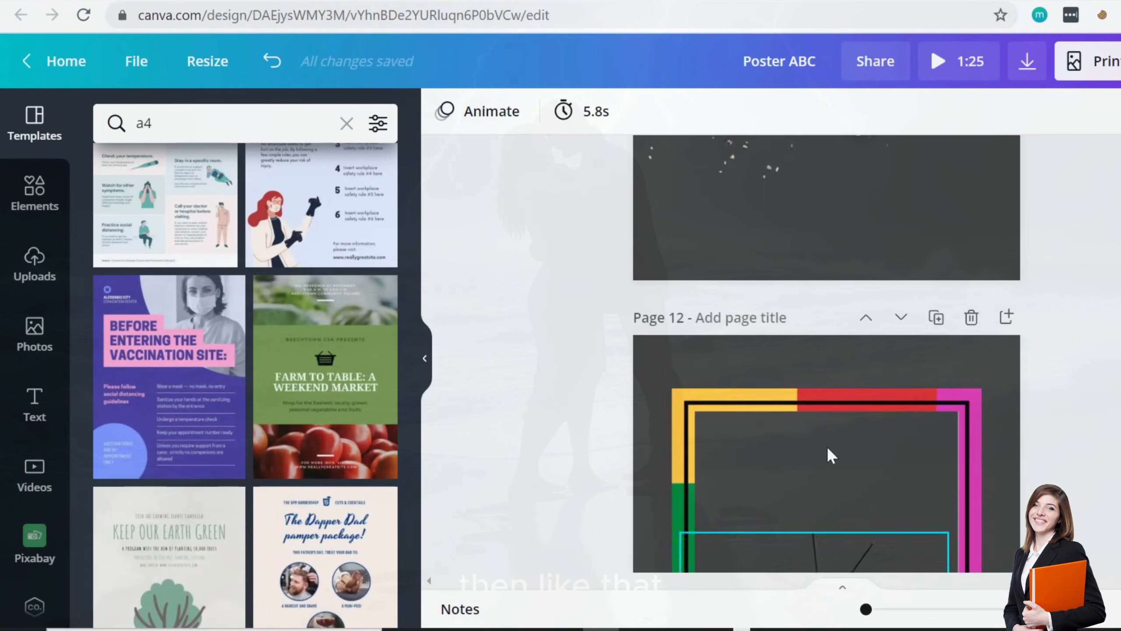
{"action": "scroll", "coordinate": [828, 455], "scroll_direction": "up", "scroll_amount": 15}
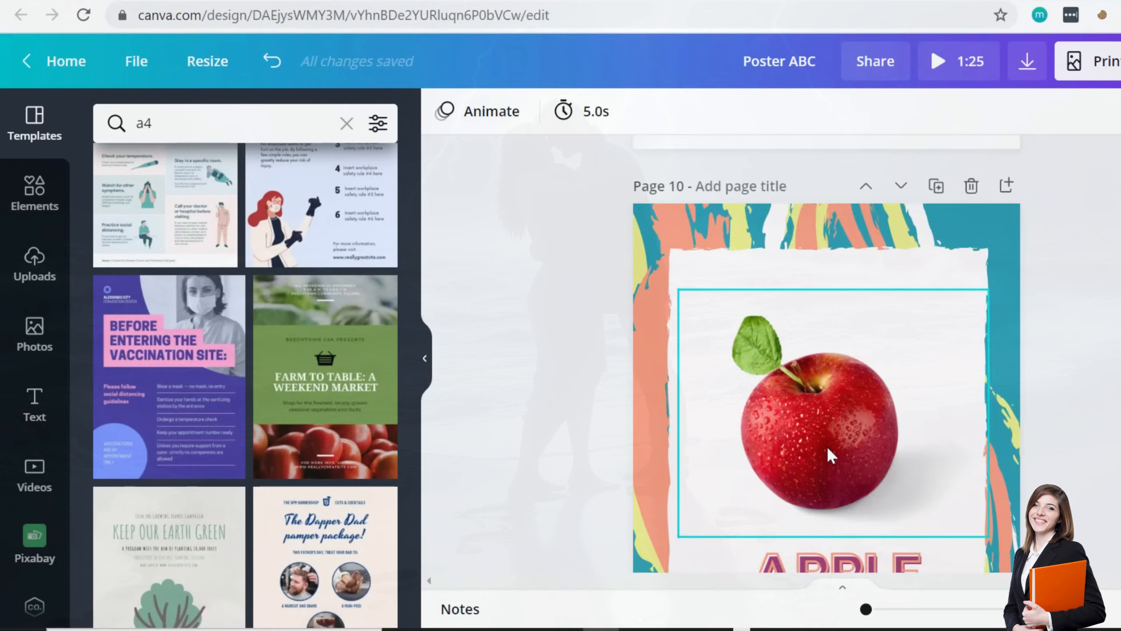
{"action": "scroll", "coordinate": [830, 455], "scroll_direction": "up", "scroll_amount": 15}
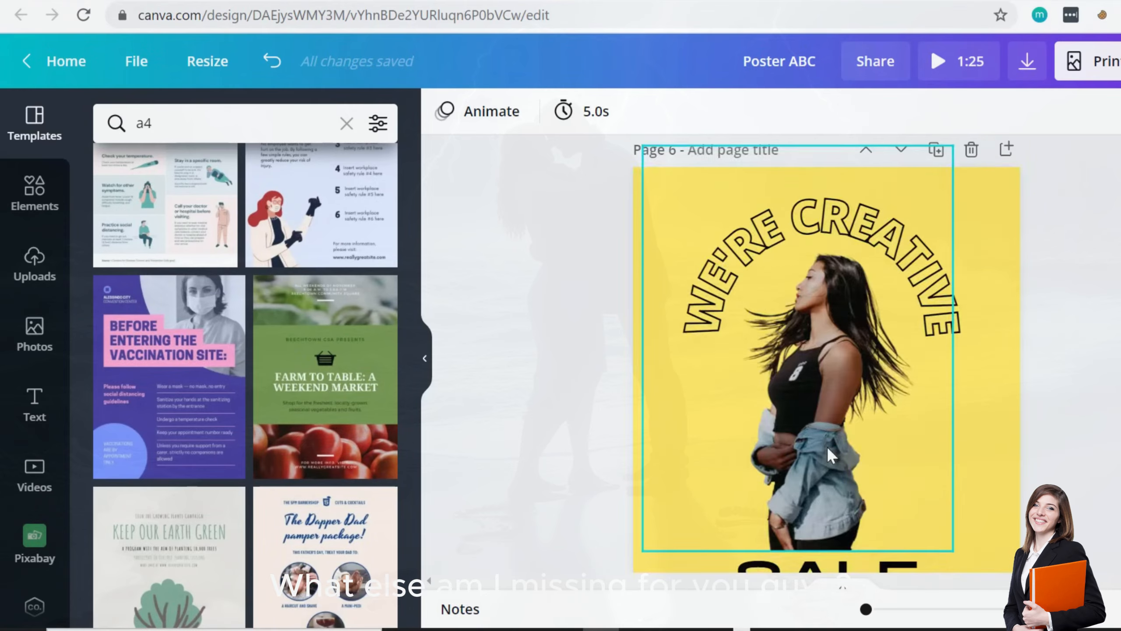
{"action": "scroll", "coordinate": [829, 455], "scroll_direction": "up", "scroll_amount": 12}
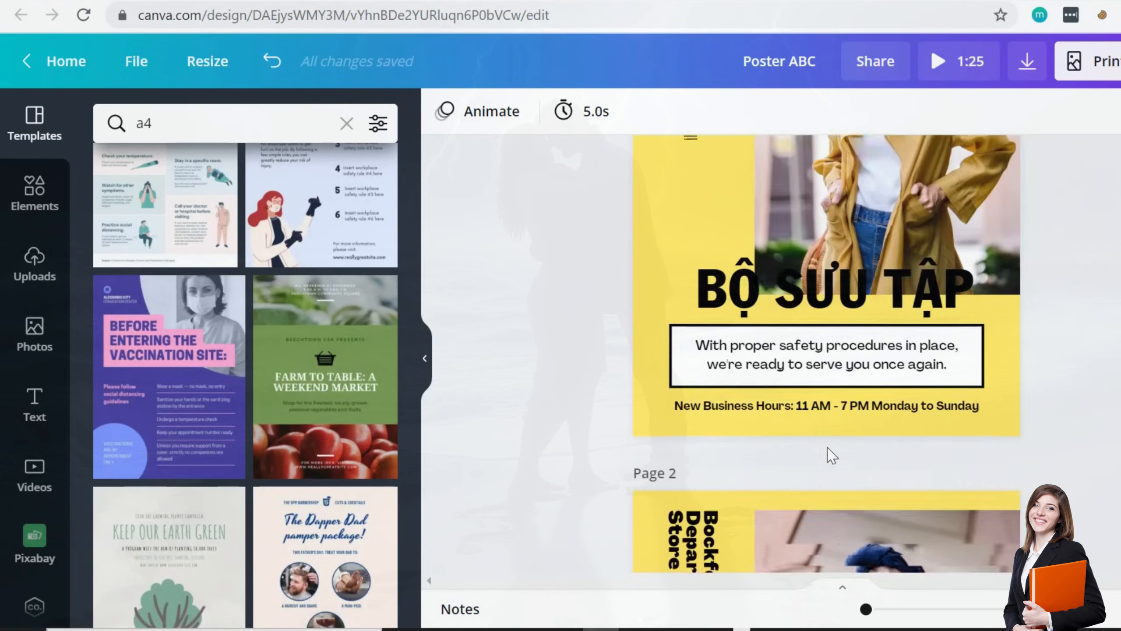
{"action": "scroll", "coordinate": [905, 396], "scroll_direction": "down", "scroll_amount": 5}
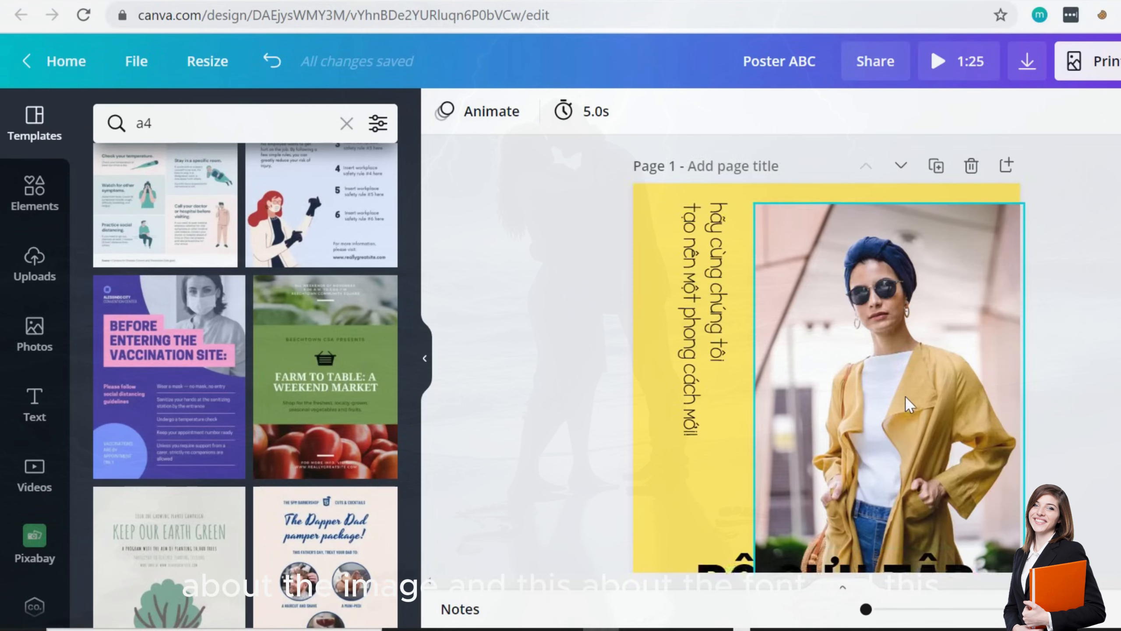
{"action": "scroll", "coordinate": [731, 274], "scroll_direction": "down", "scroll_amount": 10}
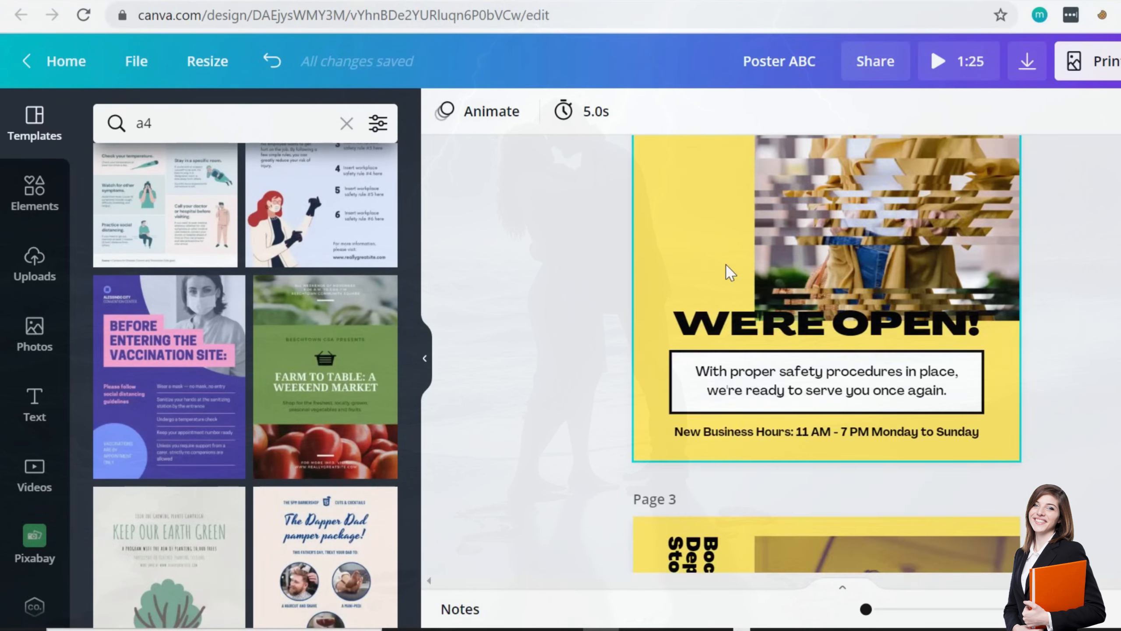
{"action": "scroll", "coordinate": [898, 372], "scroll_direction": "down", "scroll_amount": 9}
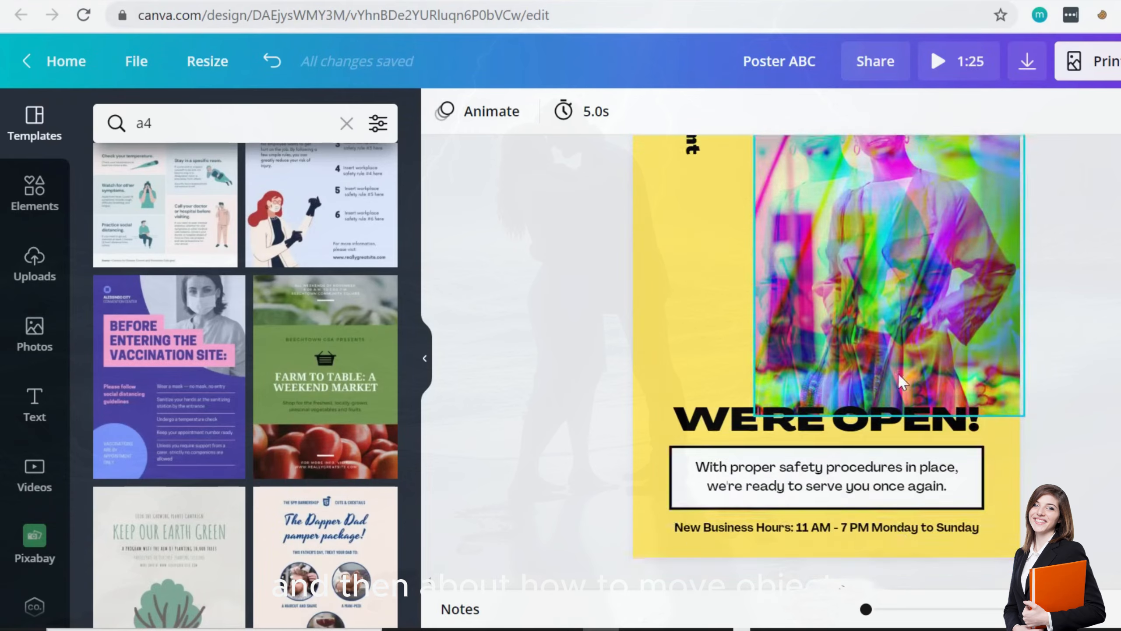
{"action": "scroll", "coordinate": [899, 373], "scroll_direction": "up", "scroll_amount": 4}
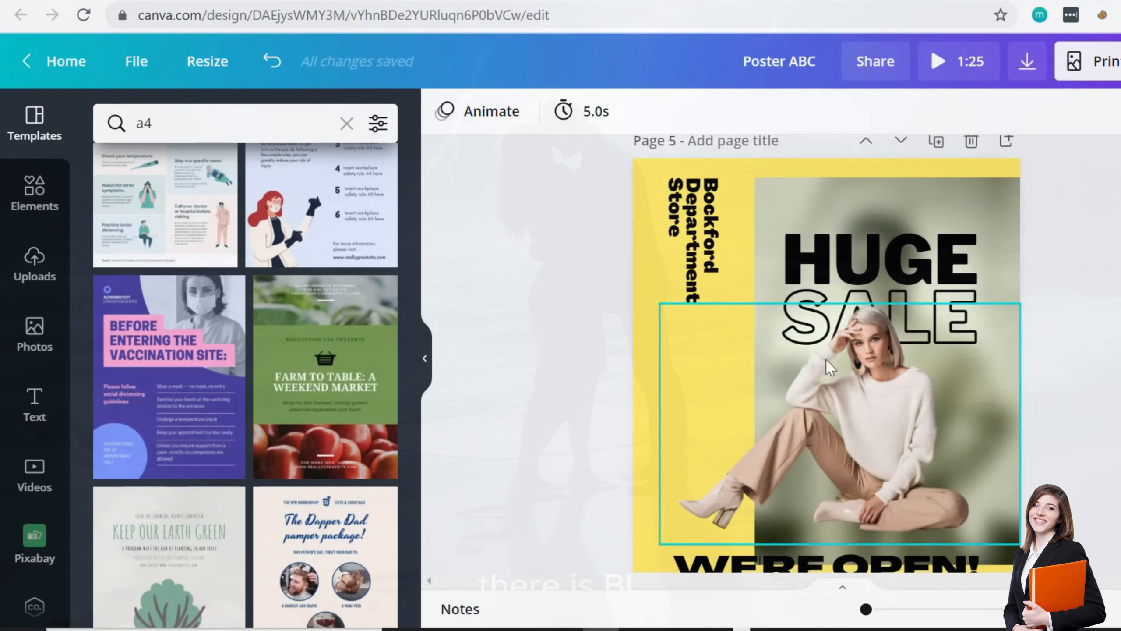
{"action": "scroll", "coordinate": [901, 434], "scroll_direction": "down", "scroll_amount": 3}
{"action": "scroll", "coordinate": [889, 395], "scroll_direction": "down", "scroll_amount": 8}
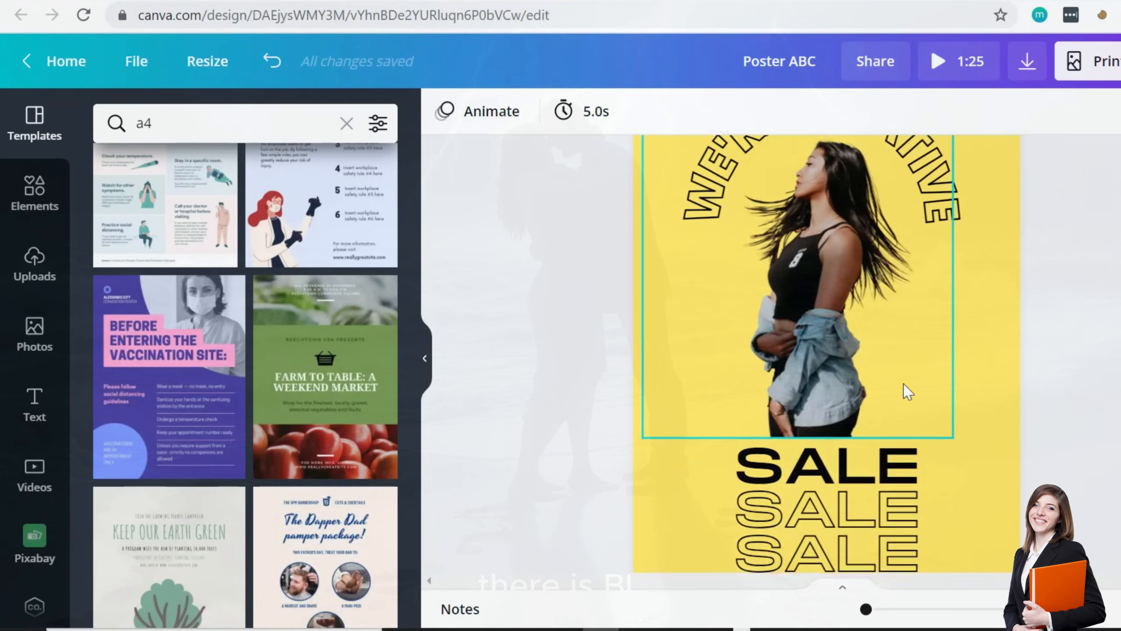
{"action": "scroll", "coordinate": [903, 383], "scroll_direction": "down", "scroll_amount": 5}
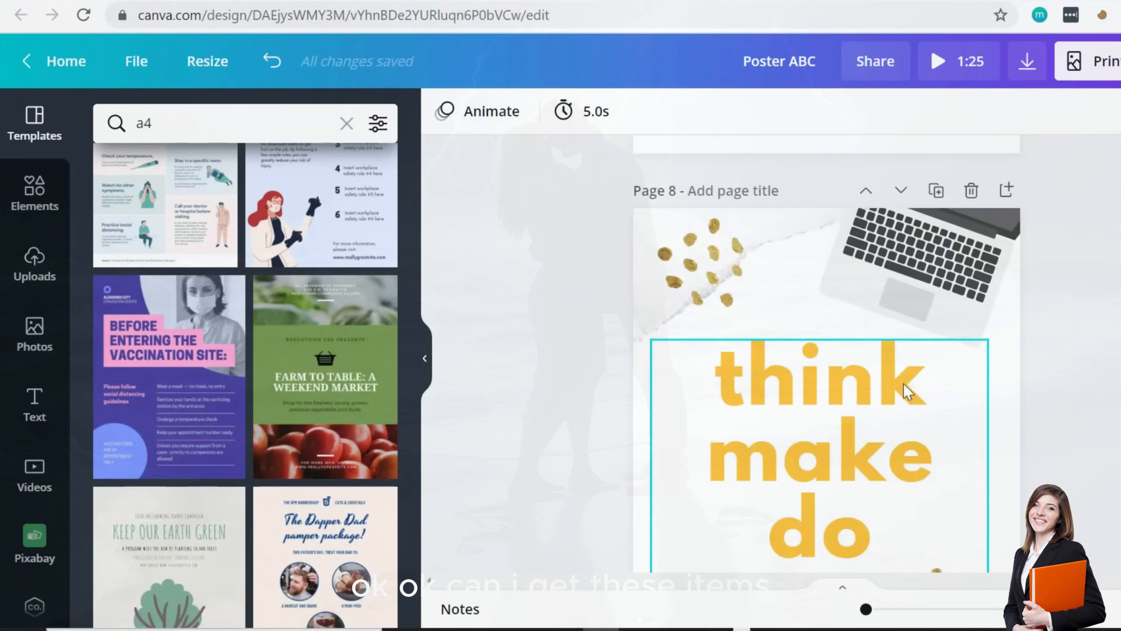
{"action": "scroll", "coordinate": [890, 393], "scroll_direction": "down", "scroll_amount": 5}
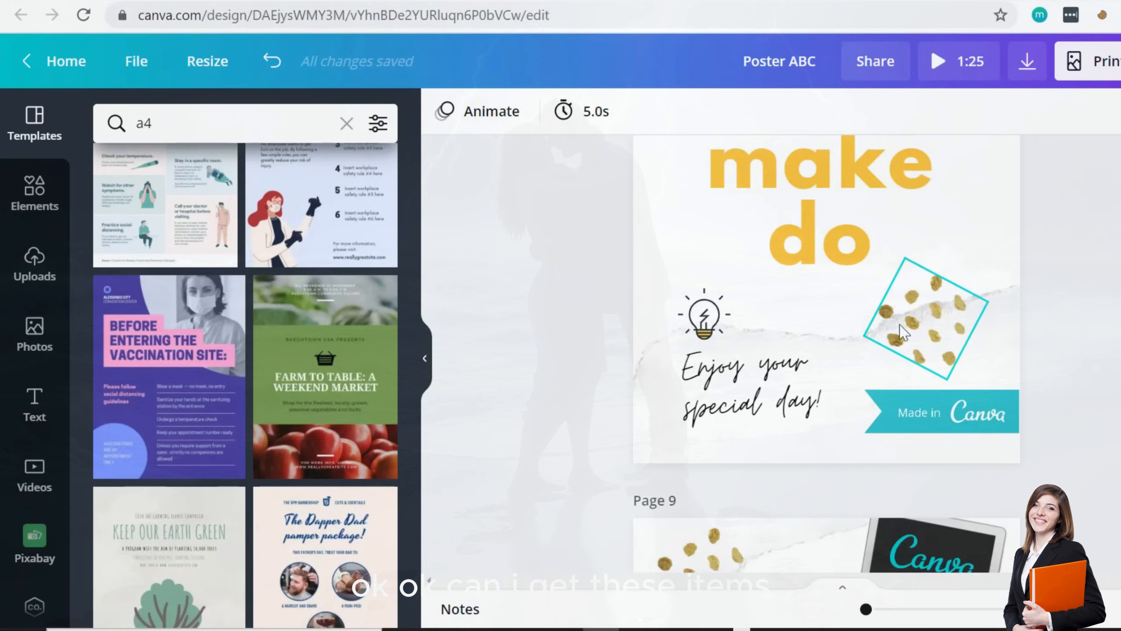
{"action": "scroll", "coordinate": [899, 322], "scroll_direction": "down", "scroll_amount": 2}
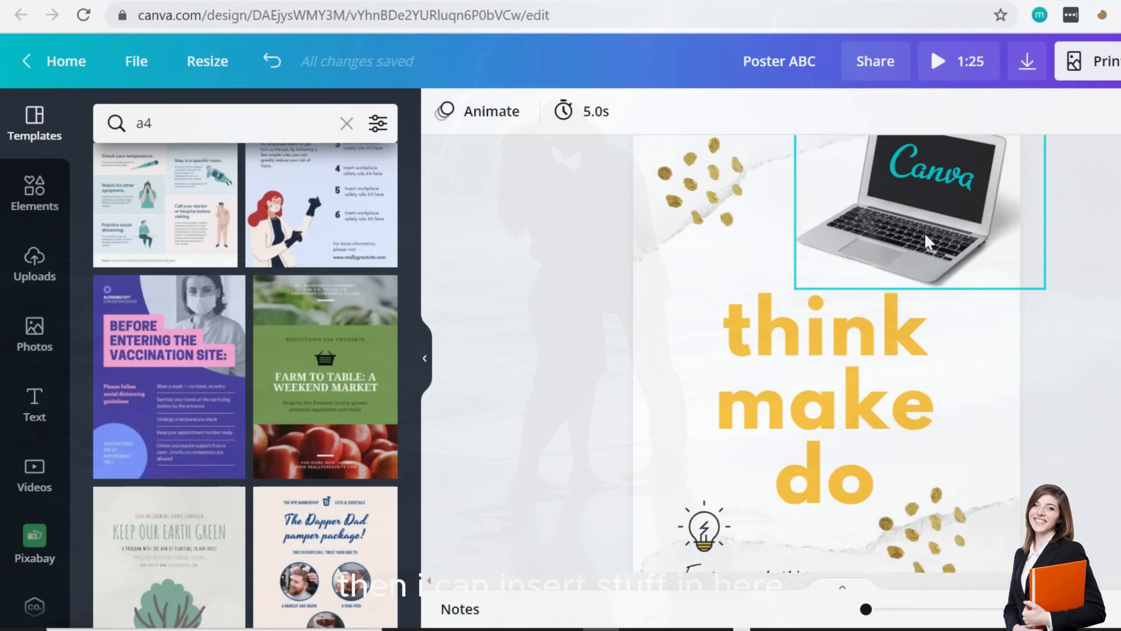
{"action": "scroll", "coordinate": [750, 411], "scroll_direction": "down", "scroll_amount": 5}
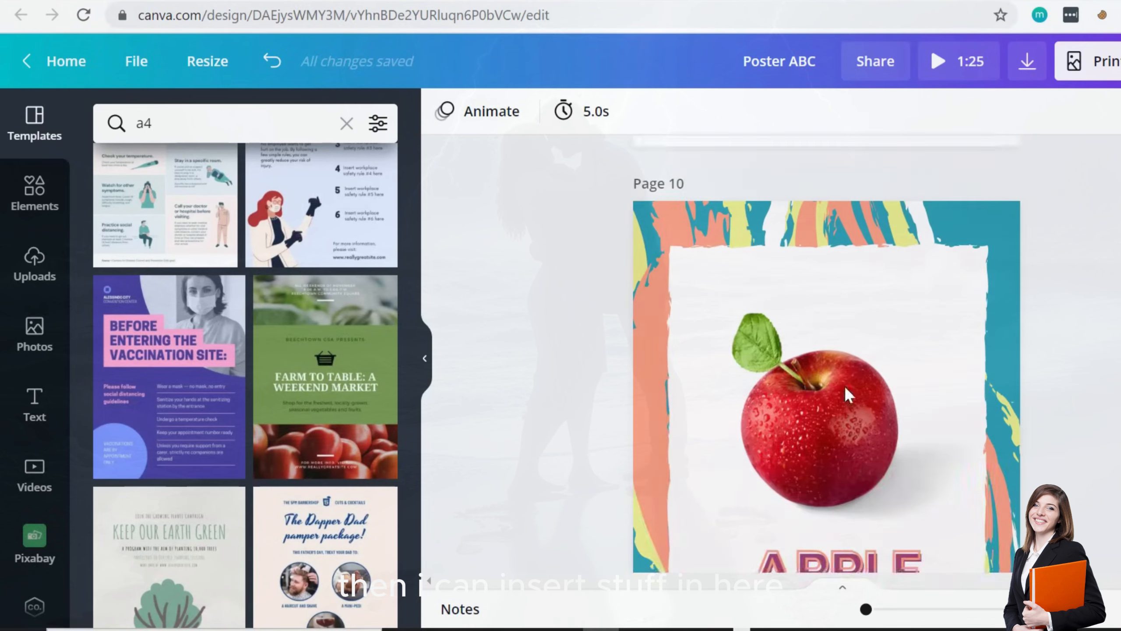
{"action": "scroll", "coordinate": [863, 376], "scroll_direction": "down", "scroll_amount": 5}
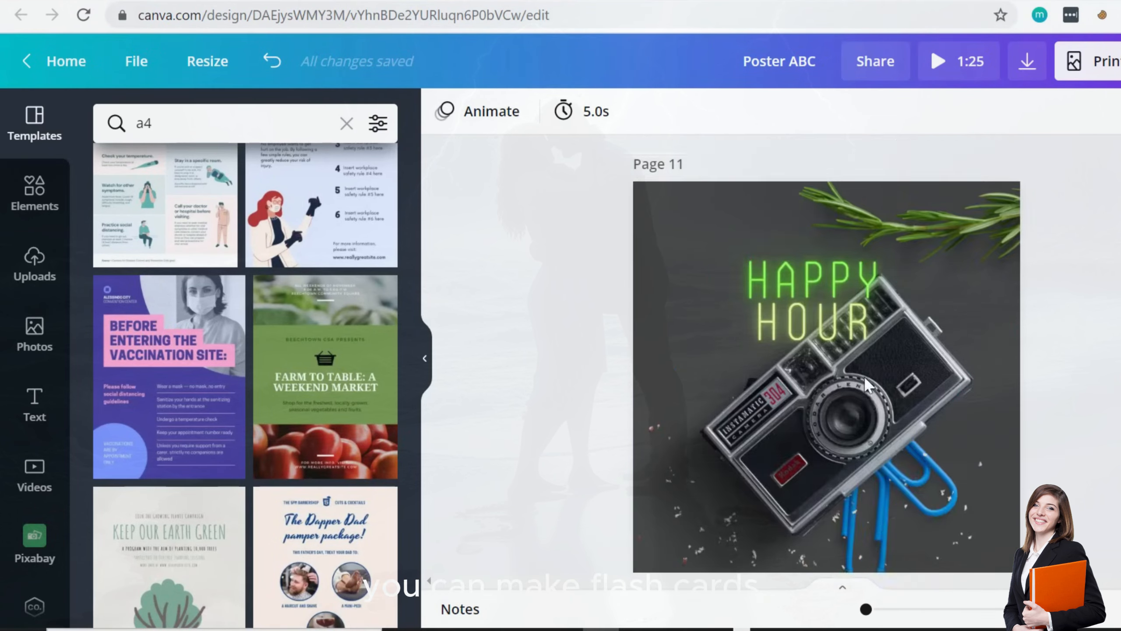
{"action": "scroll", "coordinate": [864, 375], "scroll_direction": "down", "scroll_amount": 5}
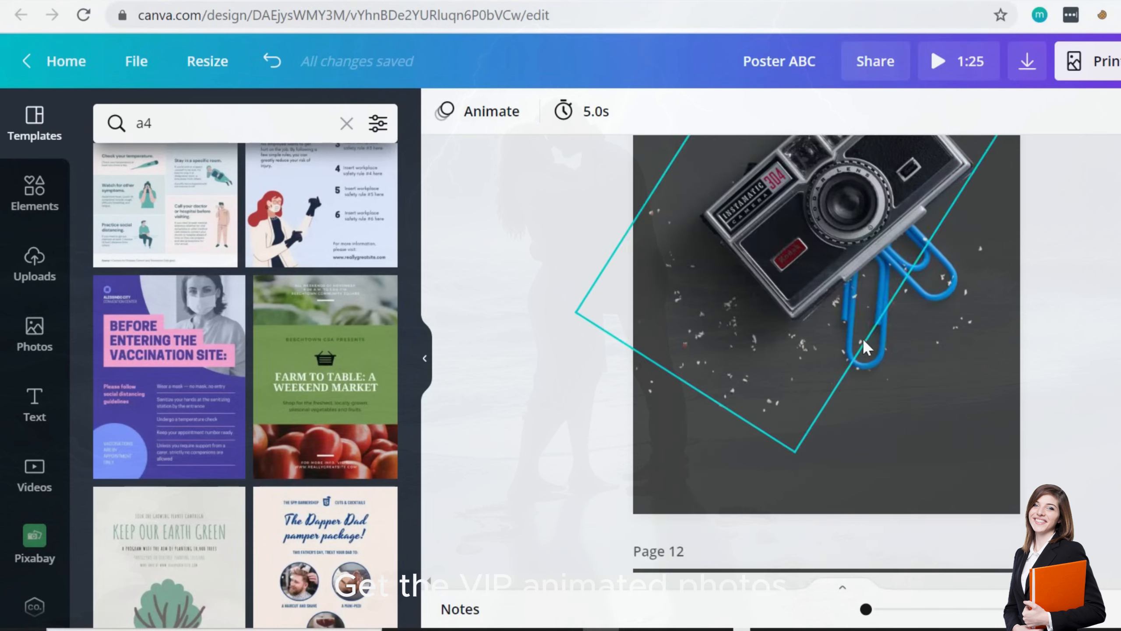
{"action": "scroll", "coordinate": [863, 340], "scroll_direction": "down", "scroll_amount": 3}
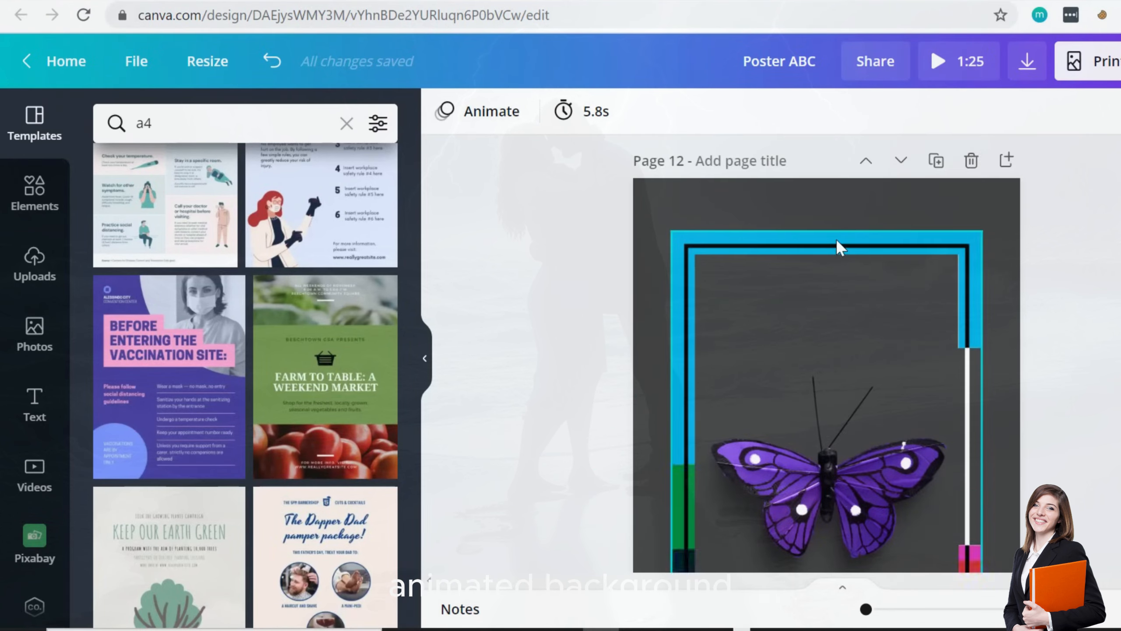
{"action": "scroll", "coordinate": [842, 248], "scroll_direction": "down", "scroll_amount": 5}
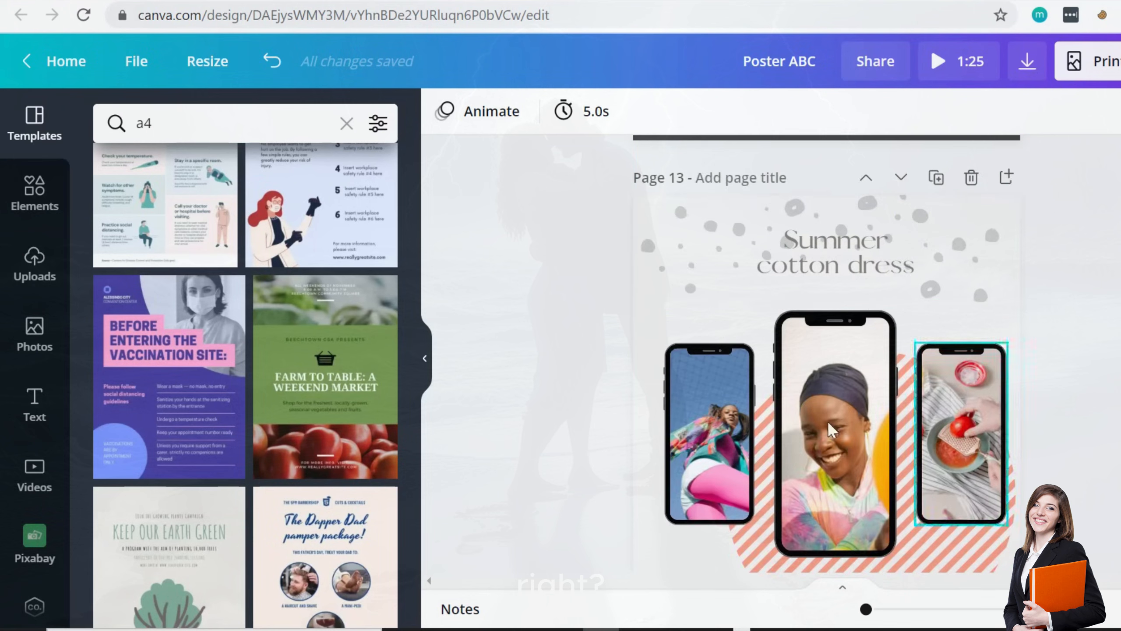
{"action": "scroll", "coordinate": [968, 392], "scroll_direction": "down", "scroll_amount": 10}
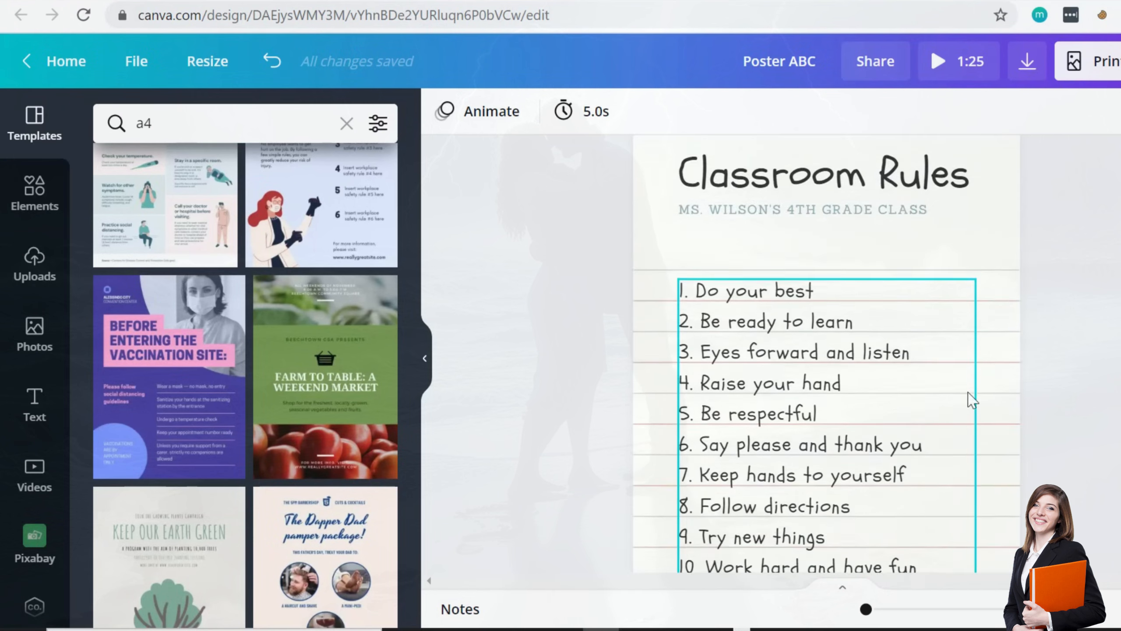
{"action": "scroll", "coordinate": [968, 394], "scroll_direction": "down", "scroll_amount": 10}
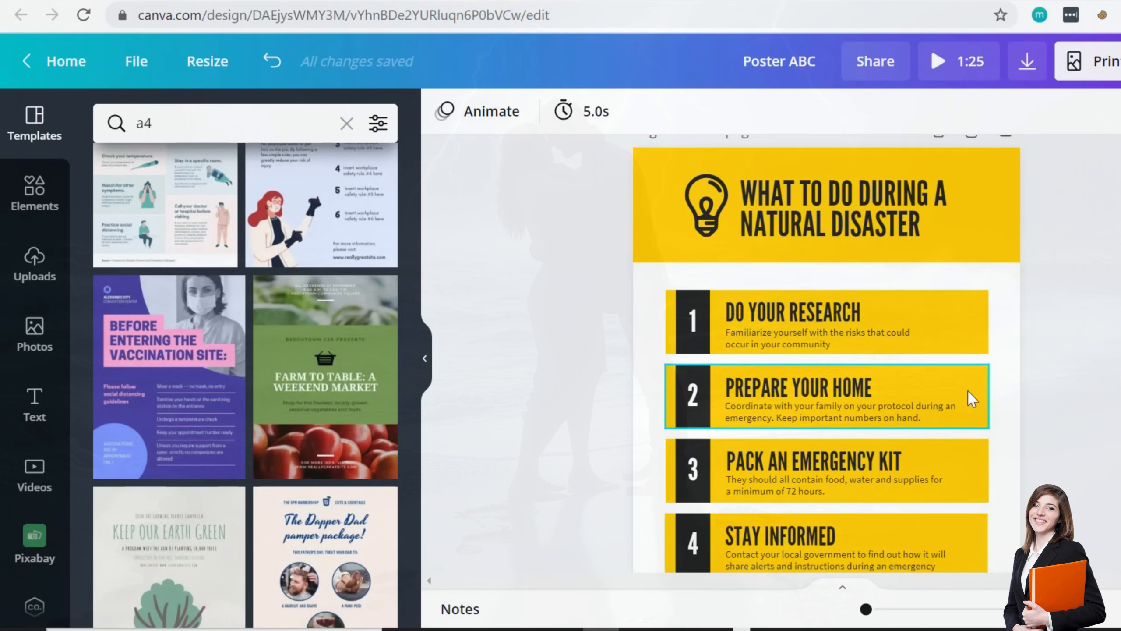
- Delete the floral decorations around the edges of the red "A grateful heart is a happy heart" page
{"action": "scroll", "coordinate": [968, 394], "scroll_direction": "down", "scroll_amount": 5}
{"action": "scroll", "coordinate": [967, 276], "scroll_direction": "up", "scroll_amount": 2}
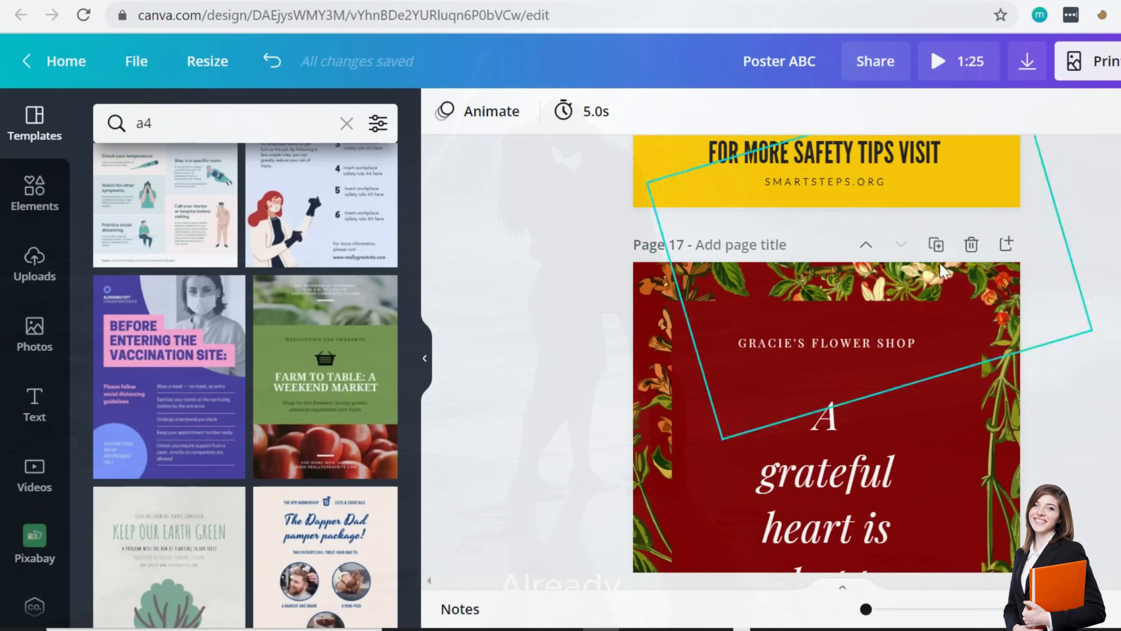
{"action": "left_click", "coordinate": [916, 294]}
{"action": "key", "text": "Delete"}
{"action": "left_click", "coordinate": [766, 297]}
{"action": "key", "text": "Delete"}
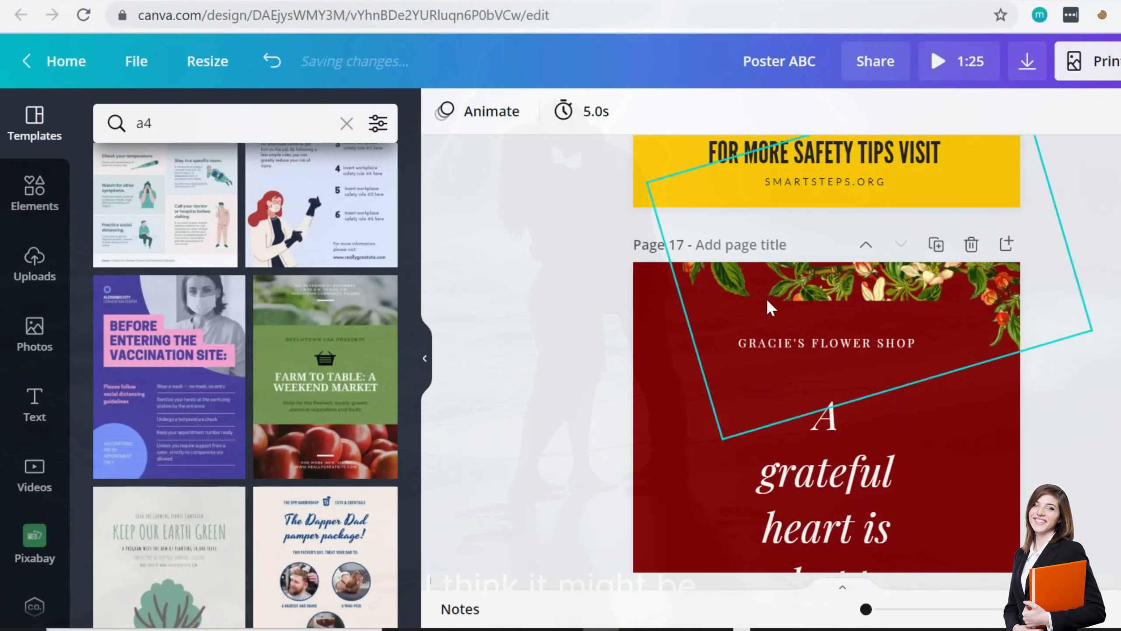
{"action": "left_click", "coordinate": [765, 294]}
{"action": "key", "text": "Delete"}
- Delete the quote and the remaining flower shop text group from page 17, leaving only the red background
{"action": "left_click", "coordinate": [795, 482]}
{"action": "key", "text": "Delete"}
{"action": "left_click", "coordinate": [816, 342]}
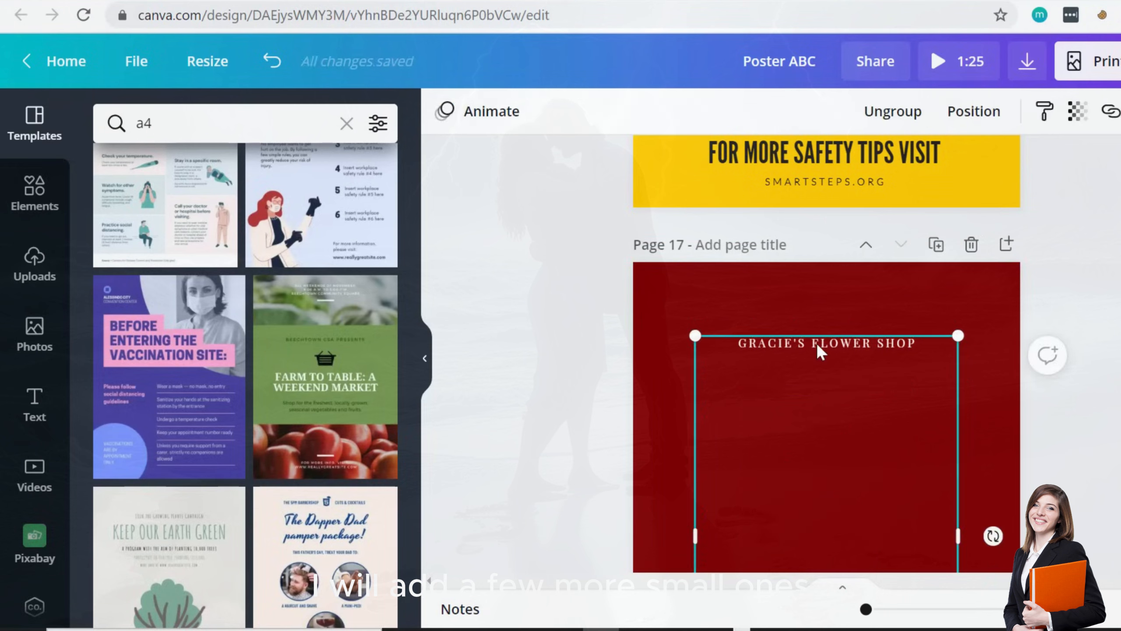
{"action": "key", "text": "Delete"}
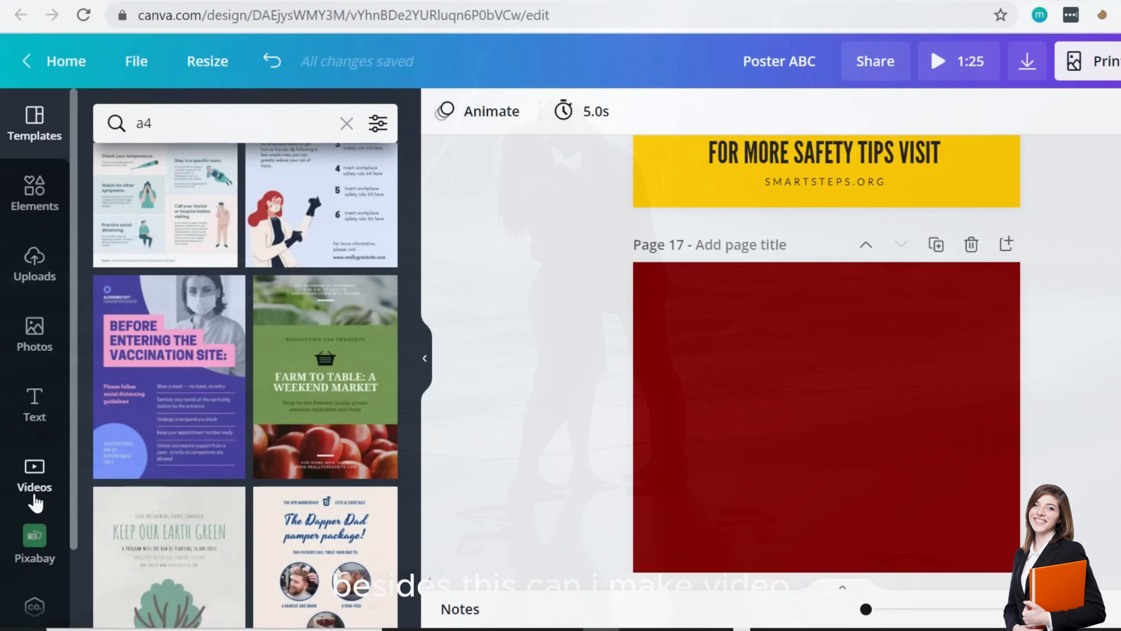
- Look through the stock video categories such as Aerial Shots and Backgrounds, and check the elements library
{"action": "left_click", "coordinate": [34, 471]}
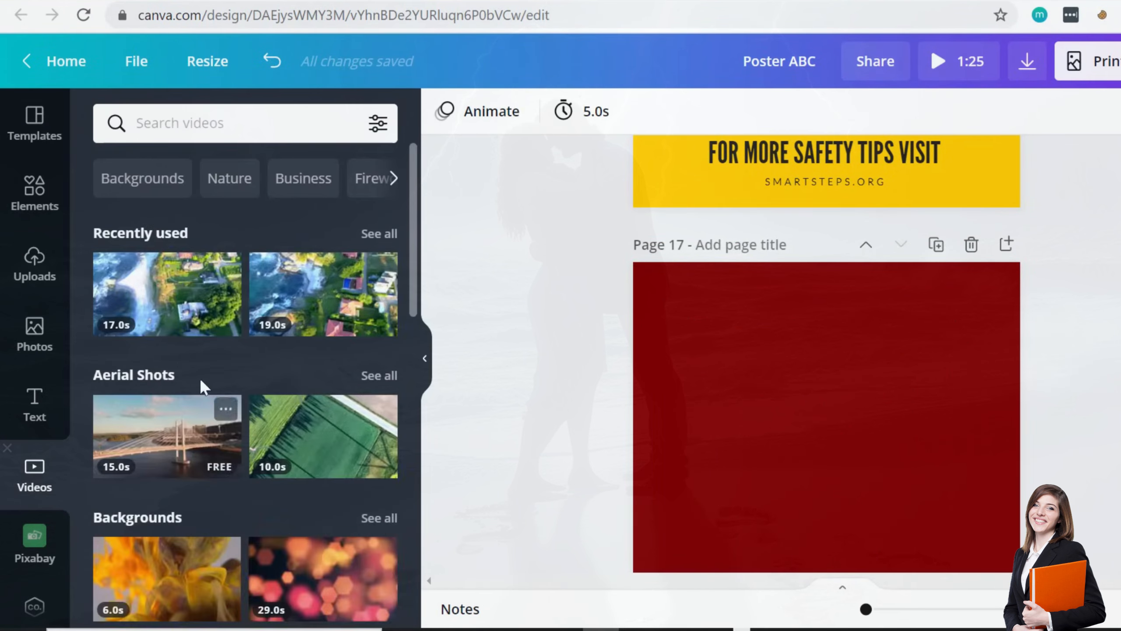
{"action": "scroll", "coordinate": [275, 337], "scroll_direction": "down", "scroll_amount": 4}
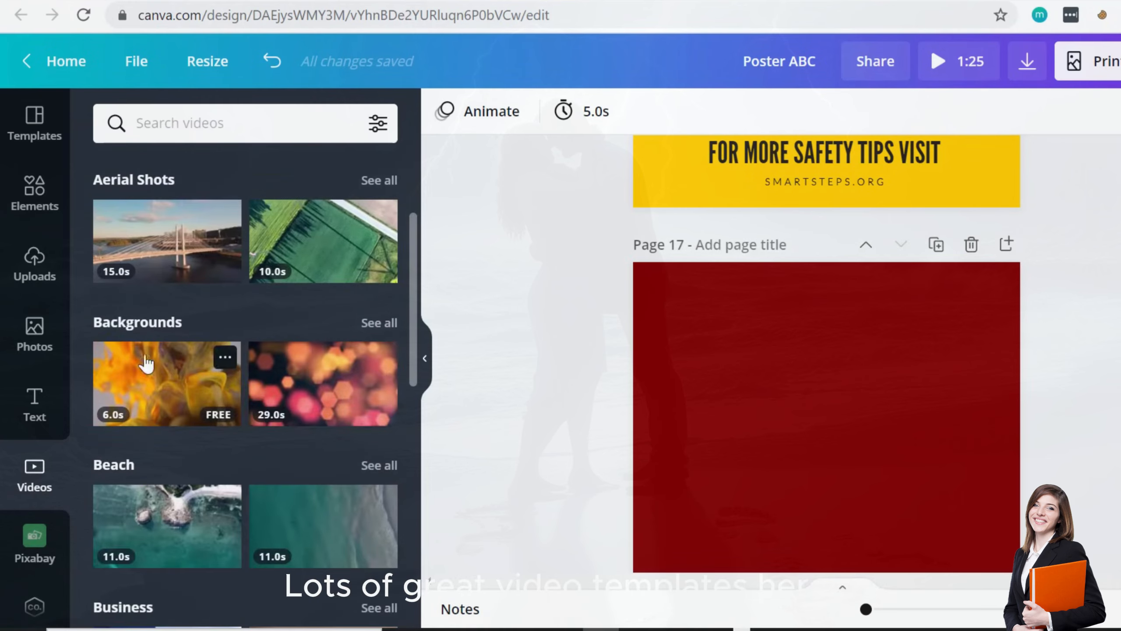
{"action": "left_click", "coordinate": [44, 206]}
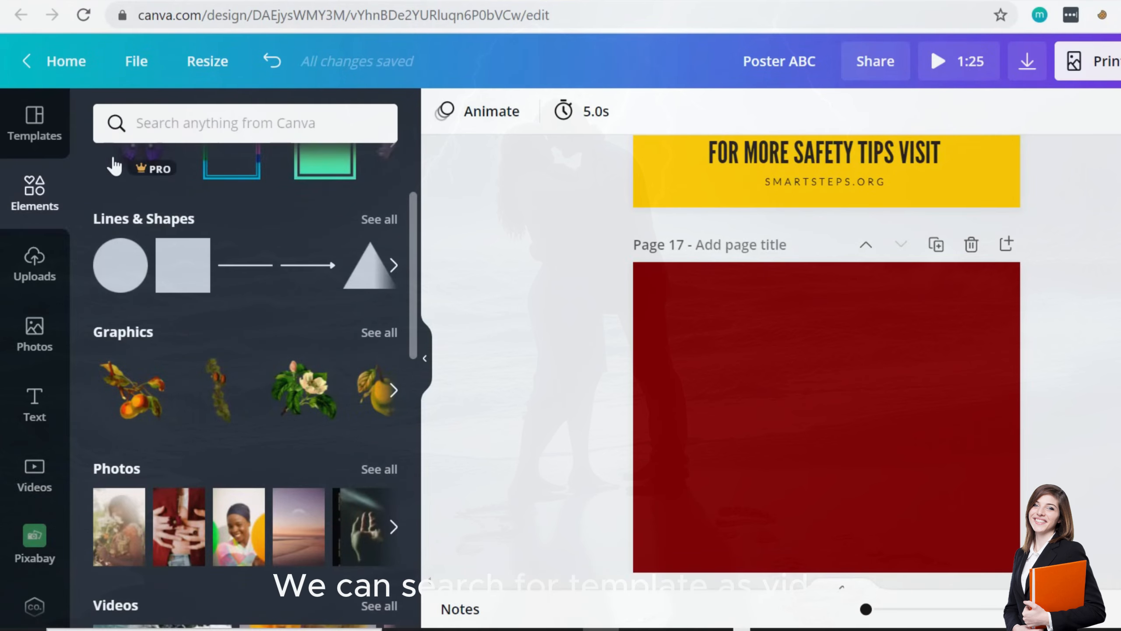
- Search the templates for "video" and apply the red "Special Athleisure Sale" video template to page 17
{"action": "left_click", "coordinate": [35, 120]}
{"action": "left_click", "coordinate": [160, 117]}
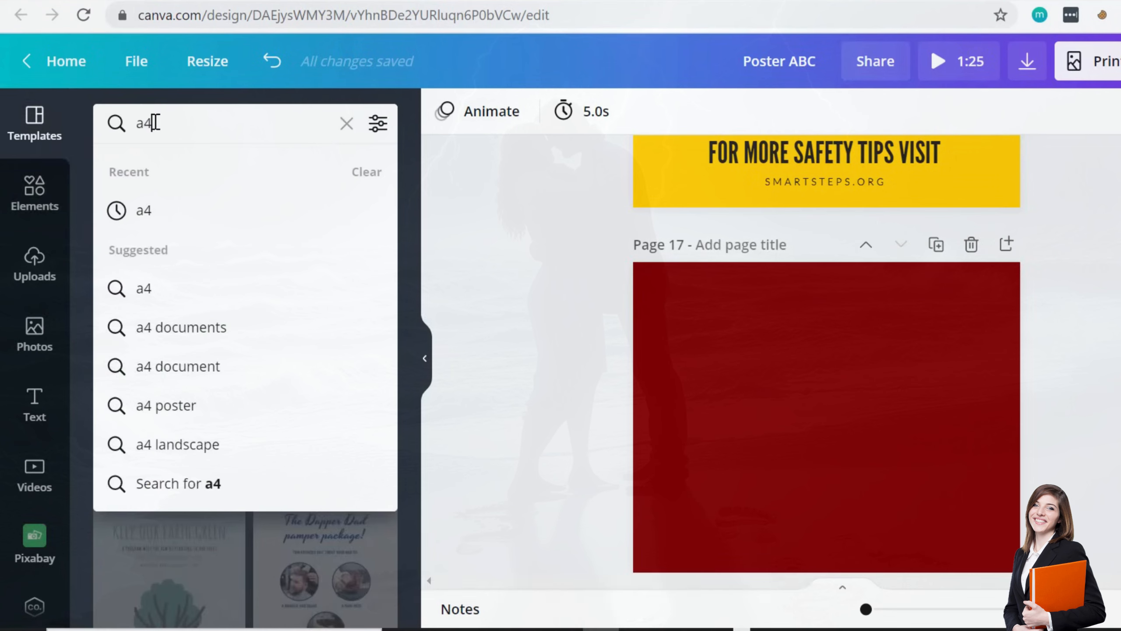
{"action": "type", "text": "video"}
{"action": "key", "text": "Return"}
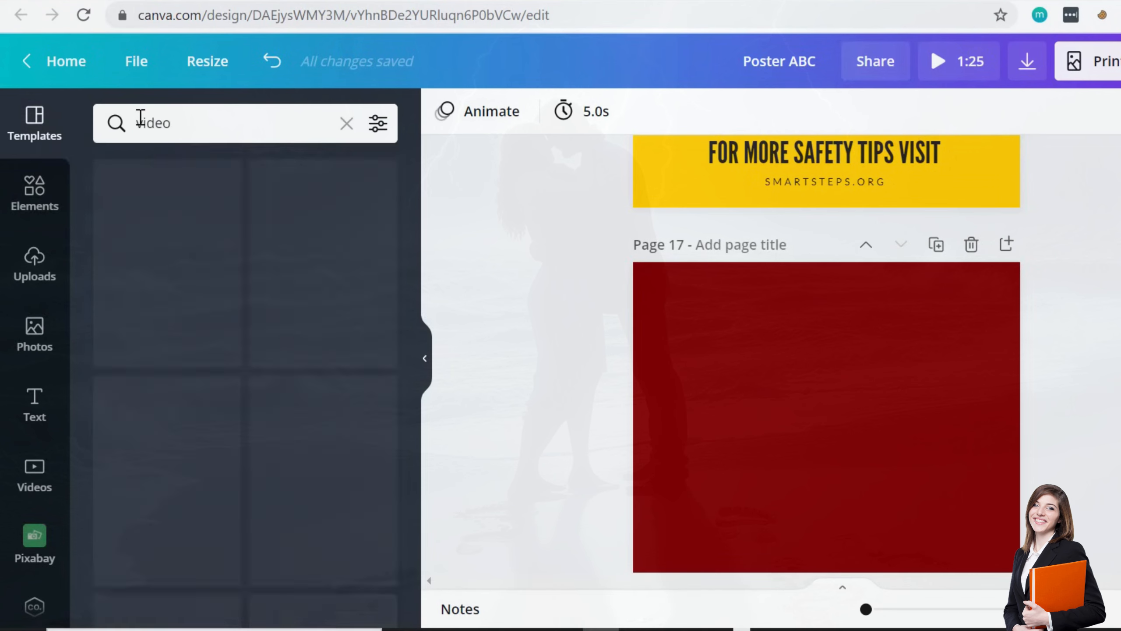
{"action": "mouse_move", "coordinate": [328, 325]}
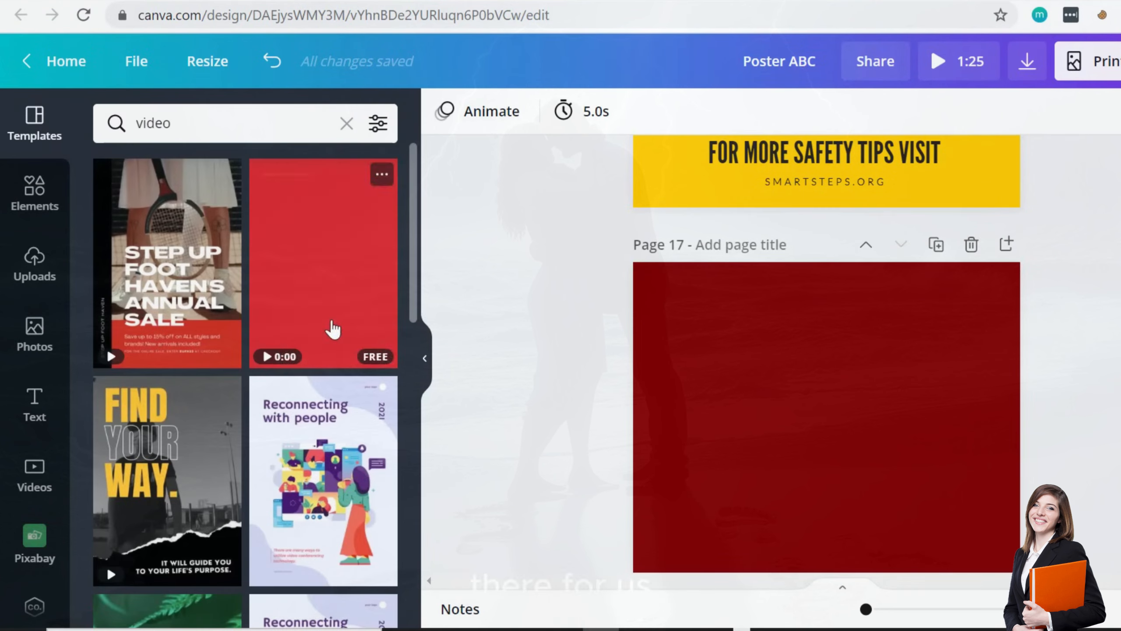
{"action": "left_click", "coordinate": [334, 329]}
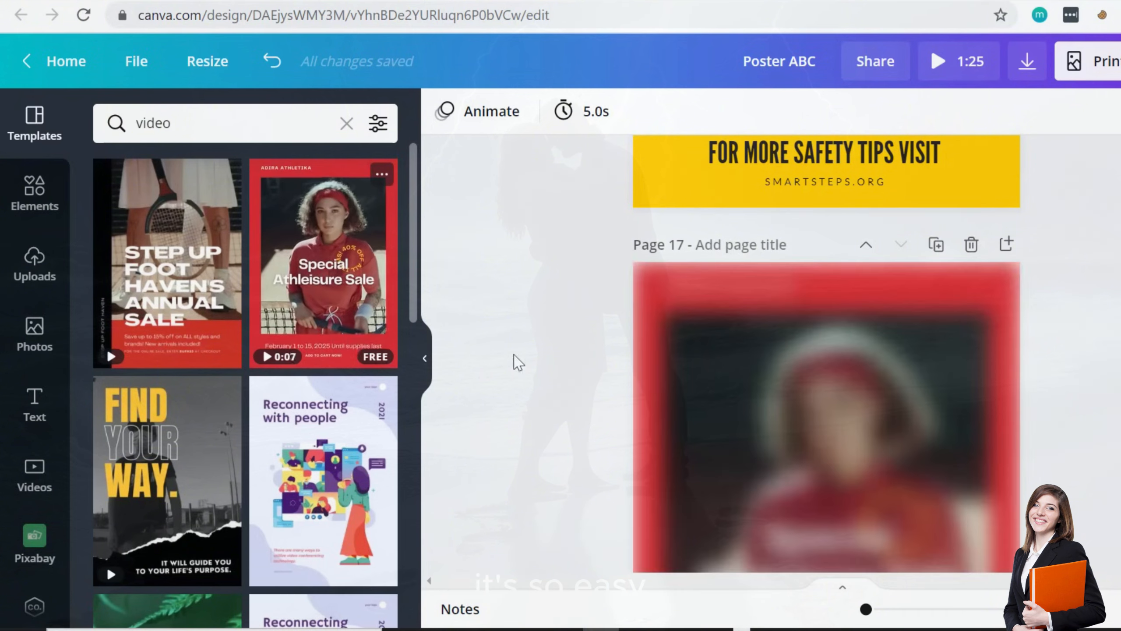
{"action": "scroll", "coordinate": [911, 331], "scroll_direction": "down", "scroll_amount": 2}
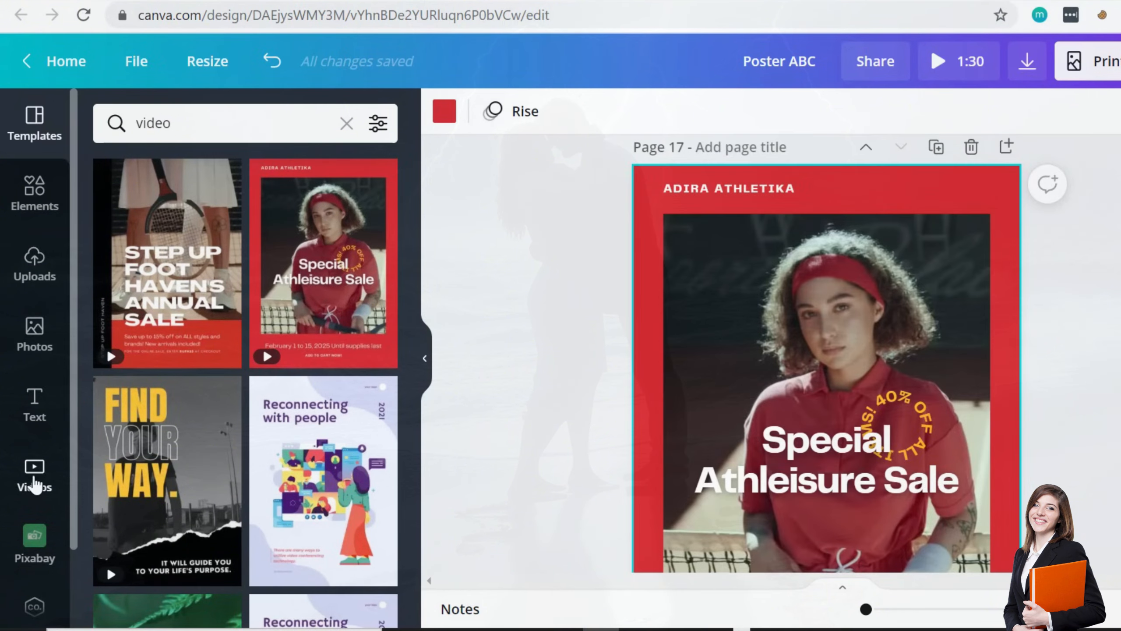
- Replace the portrait on page 17 with the rocky coast video from the Beach category and move the "Special Athleisure Sale" heading lower
{"action": "left_click", "coordinate": [36, 481]}
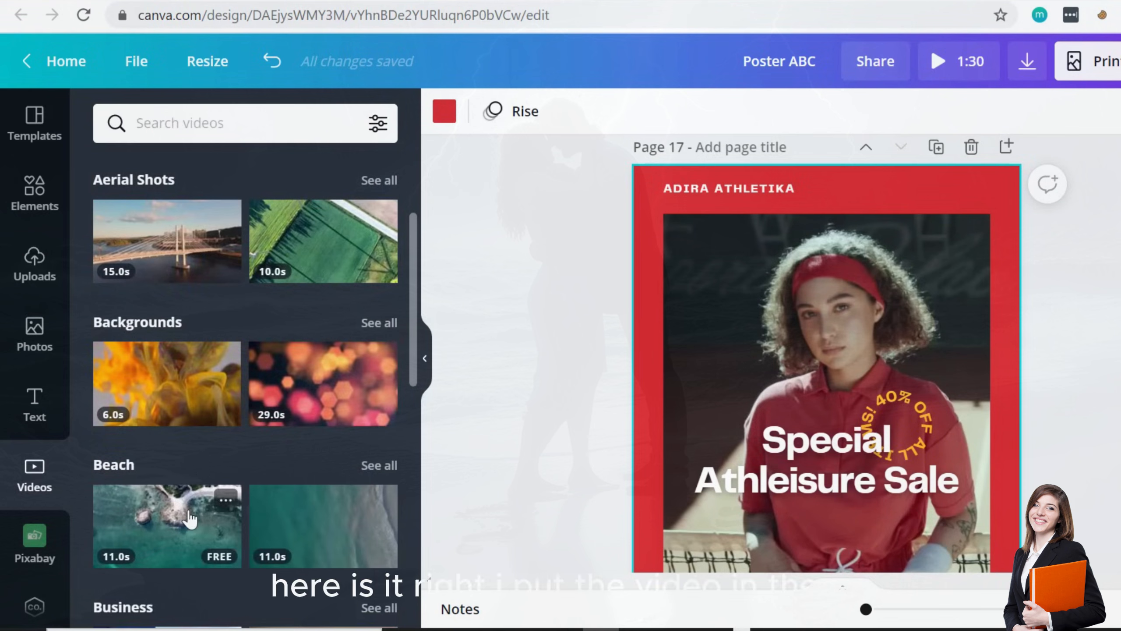
{"action": "left_click_drag", "start_coordinate": [198, 519], "coordinate": [928, 318]}
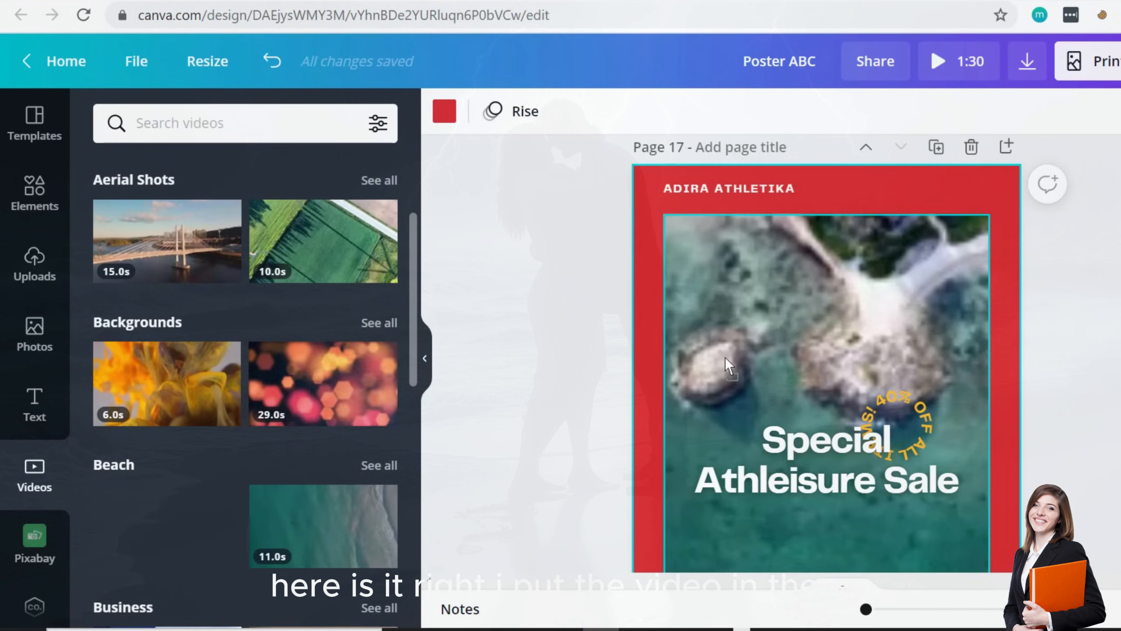
{"action": "left_click", "coordinate": [1108, 321]}
{"action": "scroll", "coordinate": [856, 320], "scroll_direction": "down", "scroll_amount": 4}
{"action": "left_click_drag", "start_coordinate": [856, 319], "coordinate": [871, 399]}
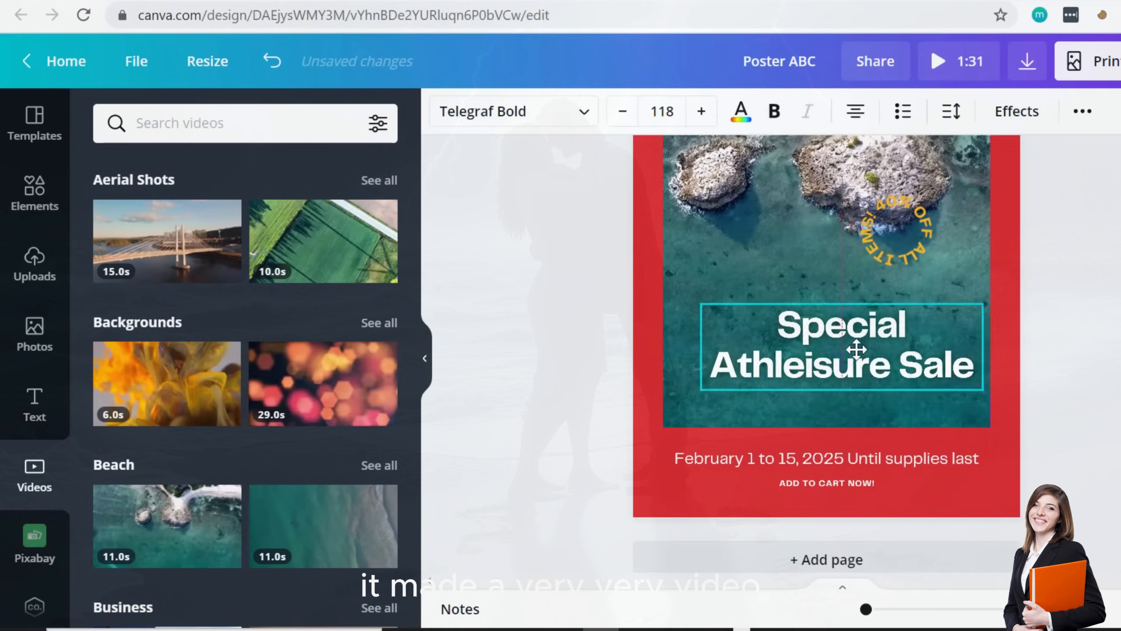
- Change page 17's red background to dark grey and delete the "Special Athleisure Sale" heading
{"action": "left_click", "coordinate": [664, 501]}
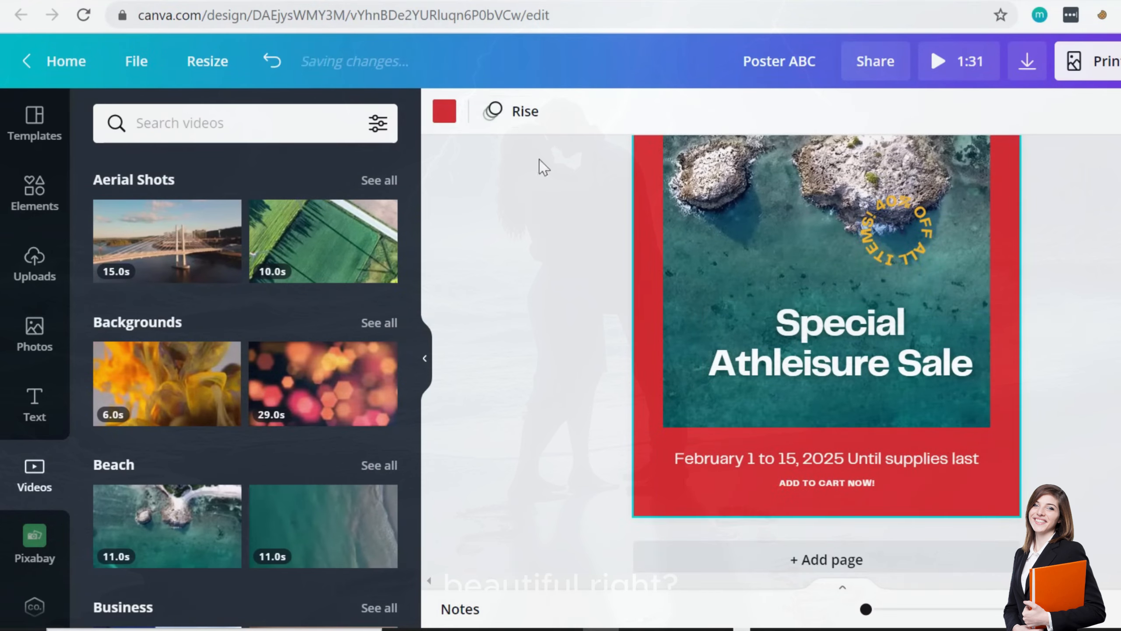
{"action": "left_click", "coordinate": [444, 111]}
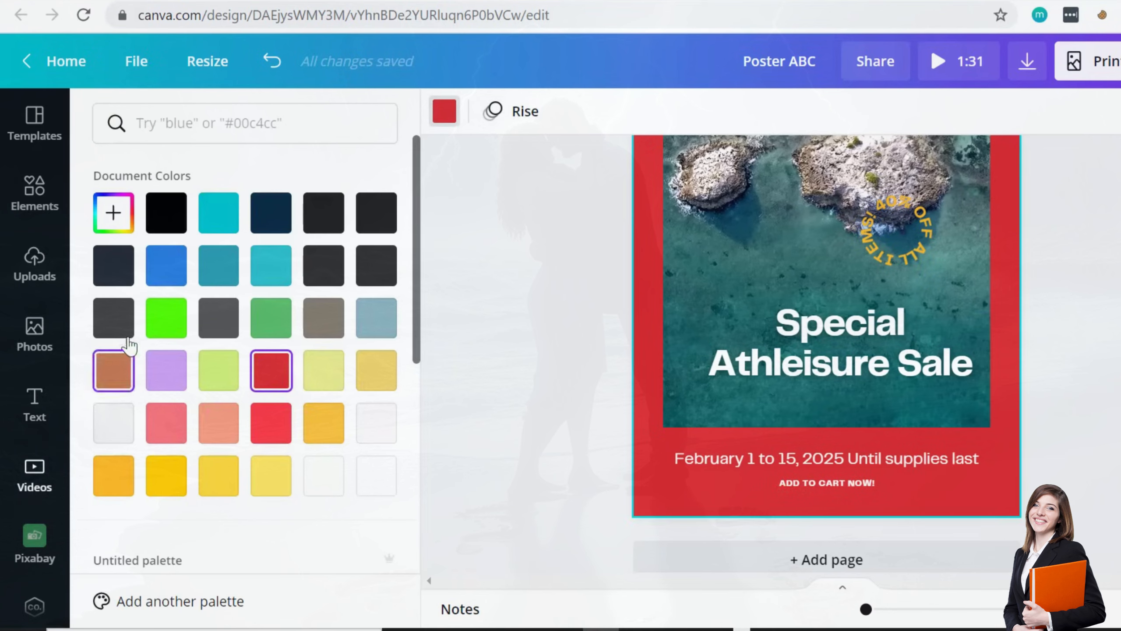
{"action": "left_click", "coordinate": [118, 325]}
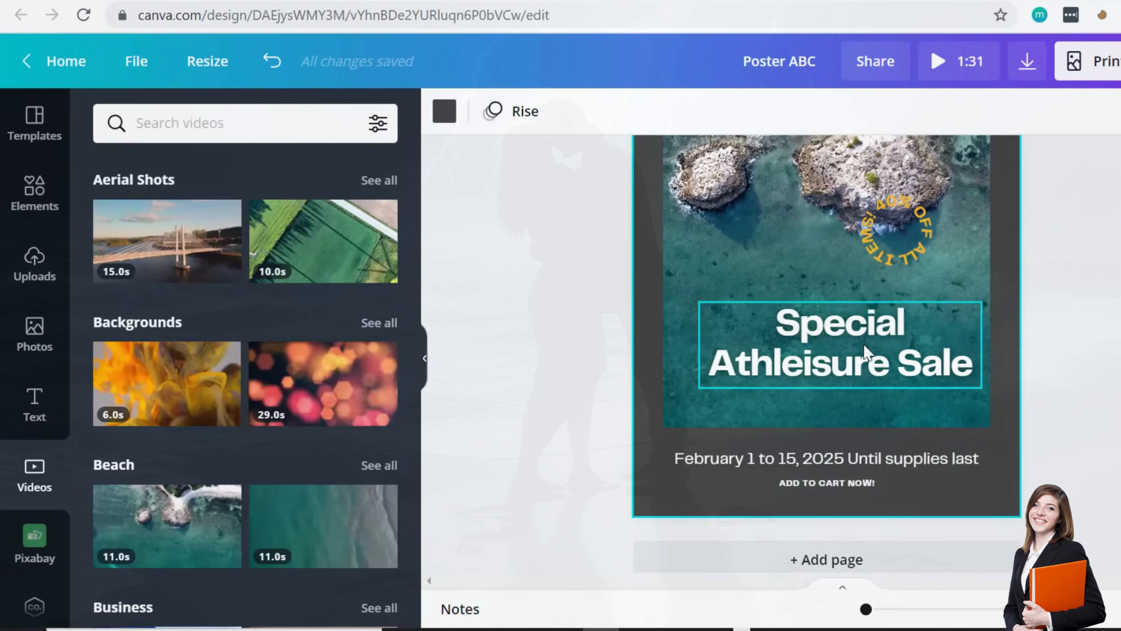
{"action": "left_click", "coordinate": [861, 335]}
{"action": "key", "text": "Delete"}
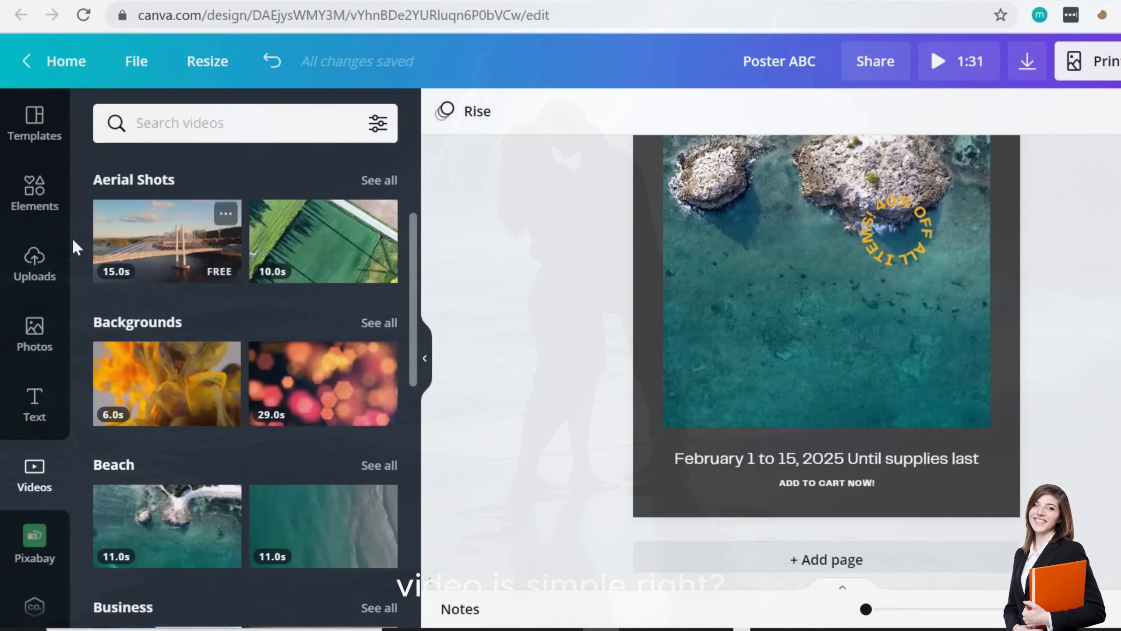
- Add the "cold, smooth & tasty." text combination to page 17, enlarge it and place it over the beach video
{"action": "left_click", "coordinate": [46, 202]}
{"action": "left_click", "coordinate": [53, 420]}
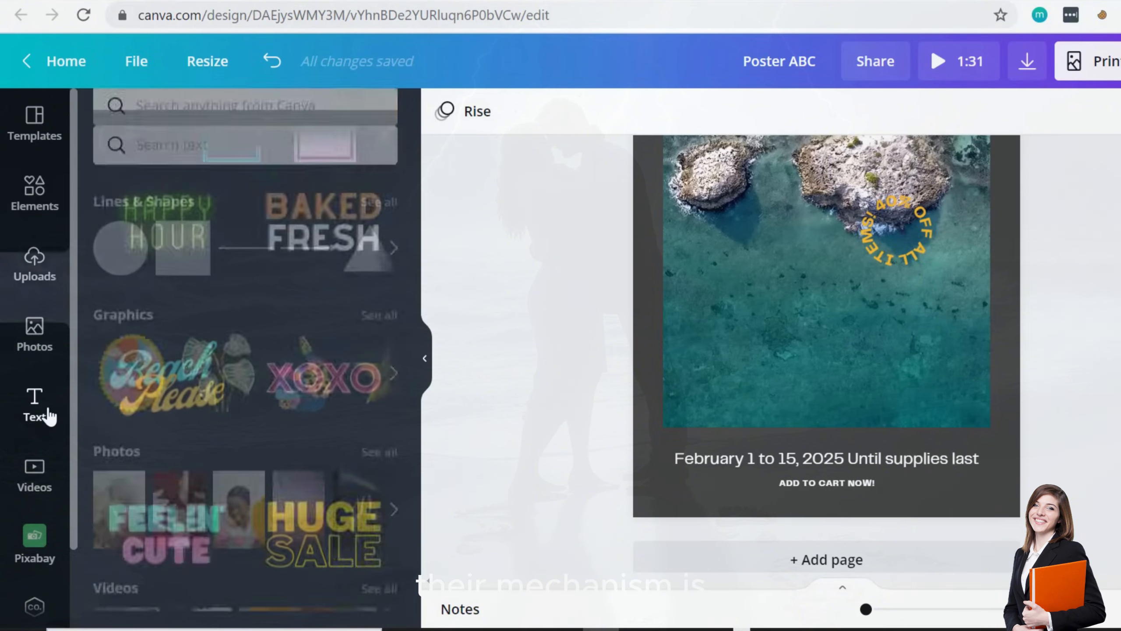
{"action": "scroll", "coordinate": [225, 425], "scroll_direction": "down", "scroll_amount": 5}
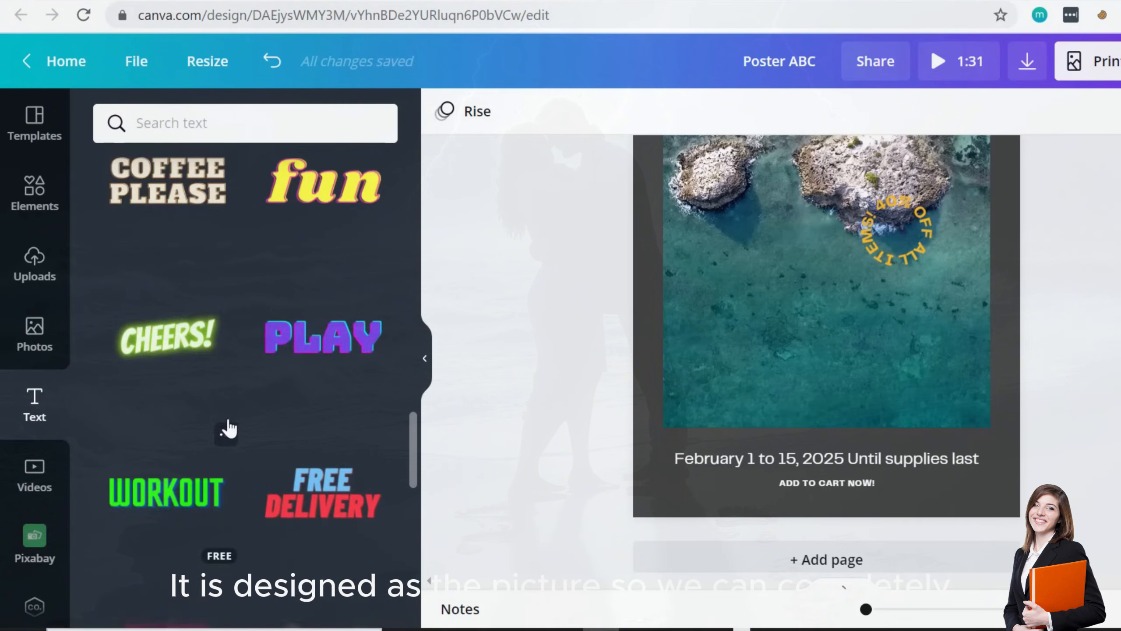
{"action": "scroll", "coordinate": [225, 425], "scroll_direction": "down", "scroll_amount": 10}
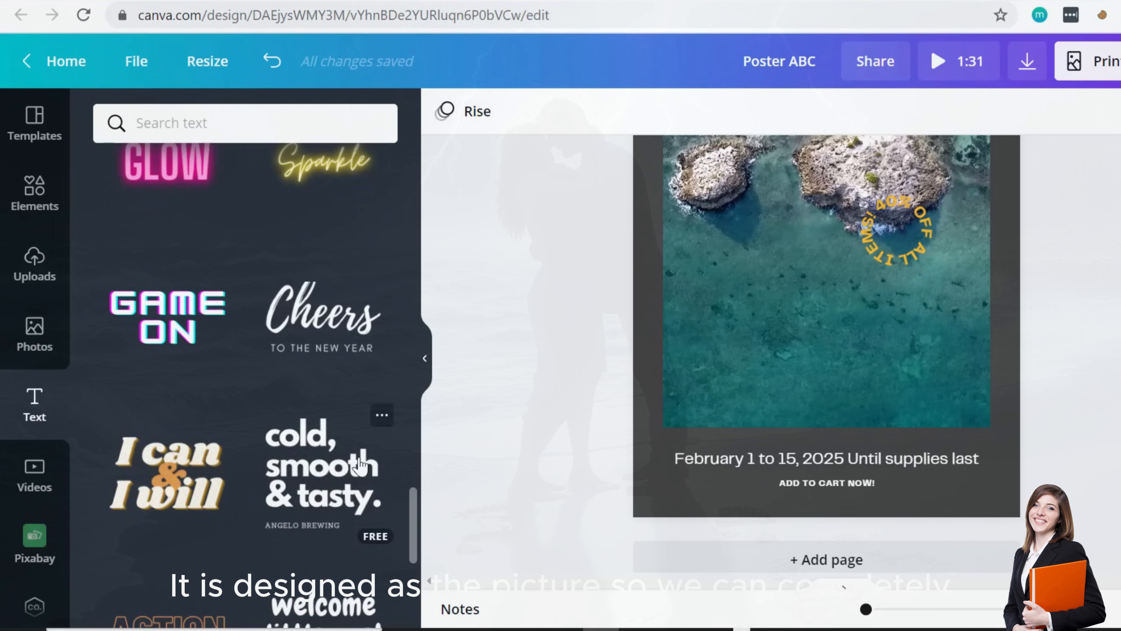
{"action": "left_click", "coordinate": [359, 462]}
{"action": "left_click_drag", "start_coordinate": [901, 303], "coordinate": [1014, 393]}
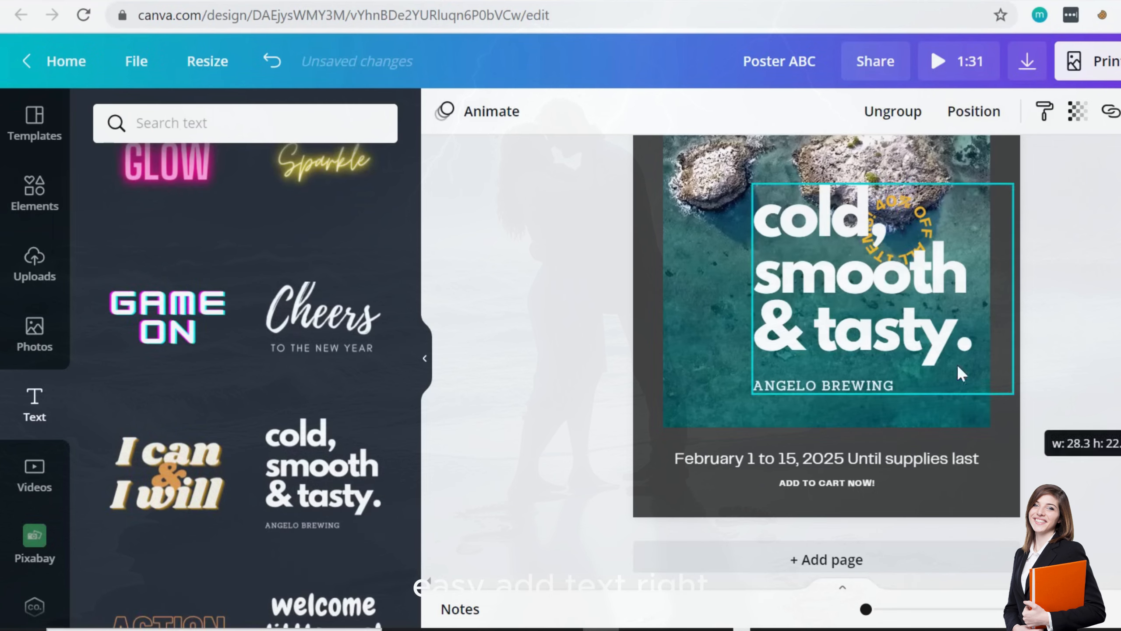
{"action": "left_click_drag", "start_coordinate": [904, 327], "coordinate": [840, 340]}
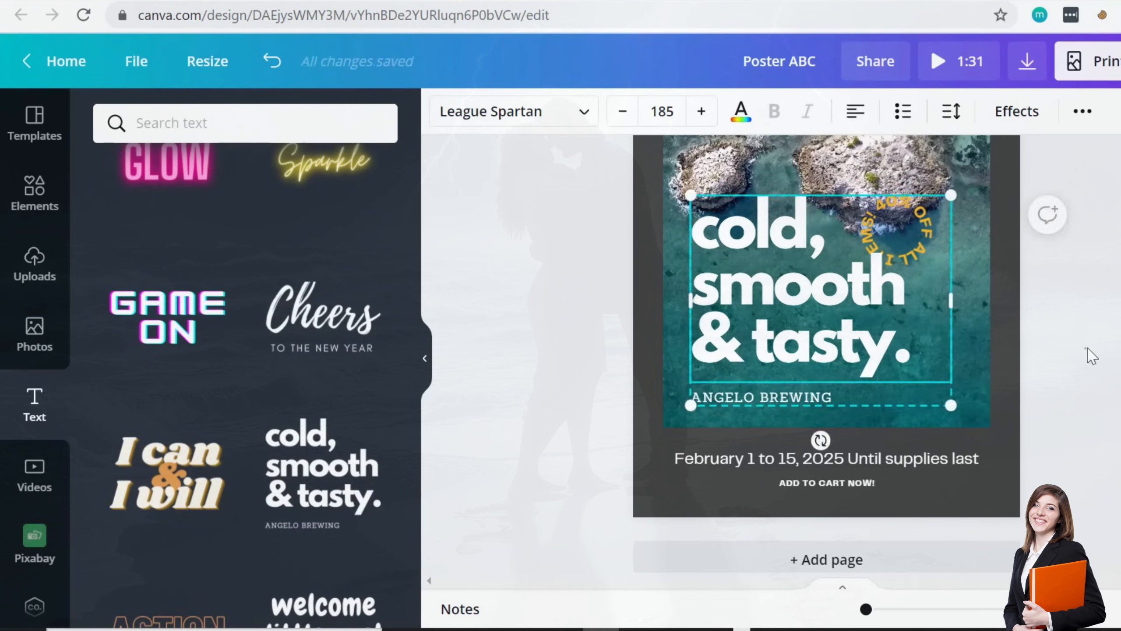
- Move the circular "40% OFF ALL ITEMS!" text toward page 17's upper-right corner and reposition the "cold, smooth & tasty." text over the water
{"action": "scroll", "coordinate": [1086, 356], "scroll_direction": "up", "scroll_amount": 3}
{"action": "scroll", "coordinate": [913, 346], "scroll_direction": "up", "scroll_amount": 3}
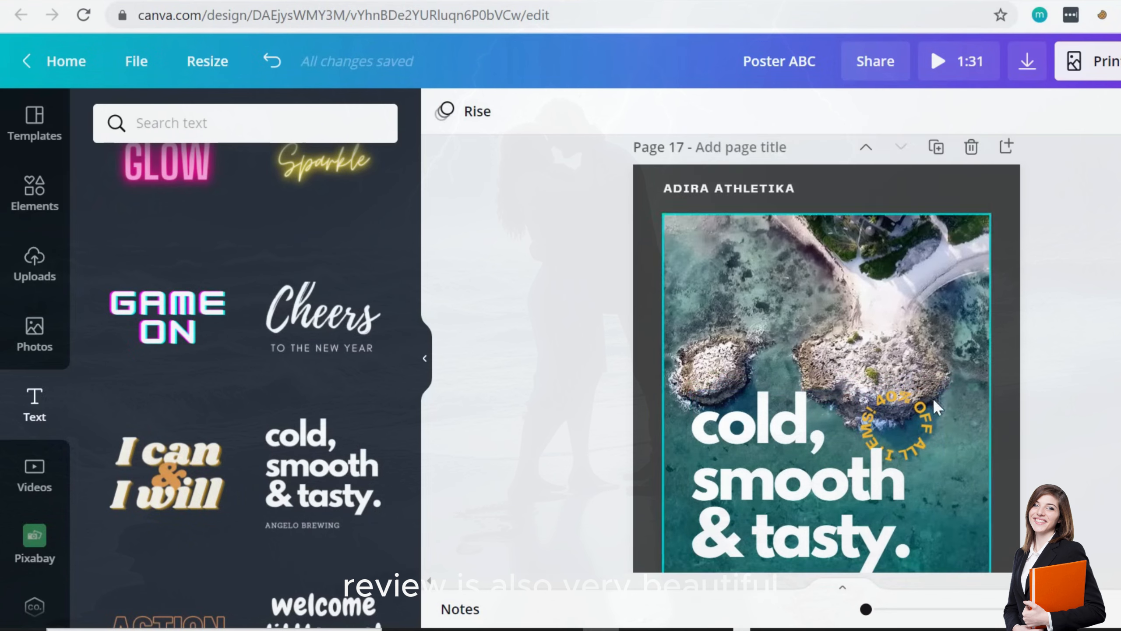
{"action": "left_click", "coordinate": [899, 427]}
{"action": "left_click_drag", "start_coordinate": [899, 428], "coordinate": [958, 512]}
{"action": "left_click", "coordinate": [893, 420]}
{"action": "left_click_drag", "start_coordinate": [898, 371], "coordinate": [959, 207]}
{"action": "scroll", "coordinate": [940, 247], "scroll_direction": "down", "scroll_amount": 8}
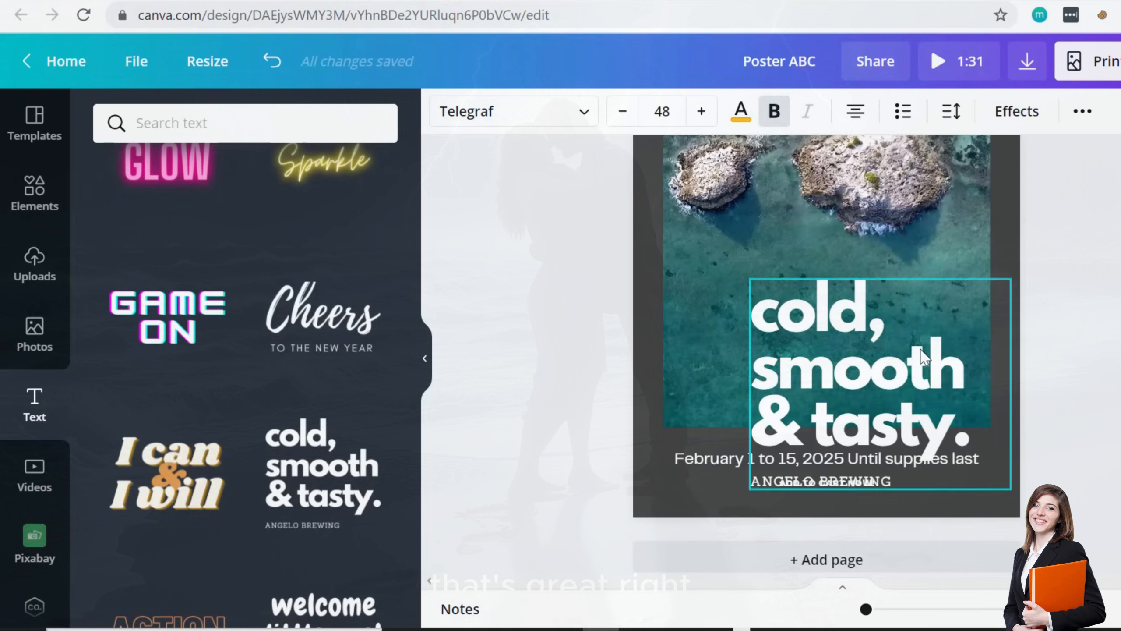
{"action": "left_click", "coordinate": [855, 219]}
{"action": "left_click_drag", "start_coordinate": [855, 219], "coordinate": [836, 169]}
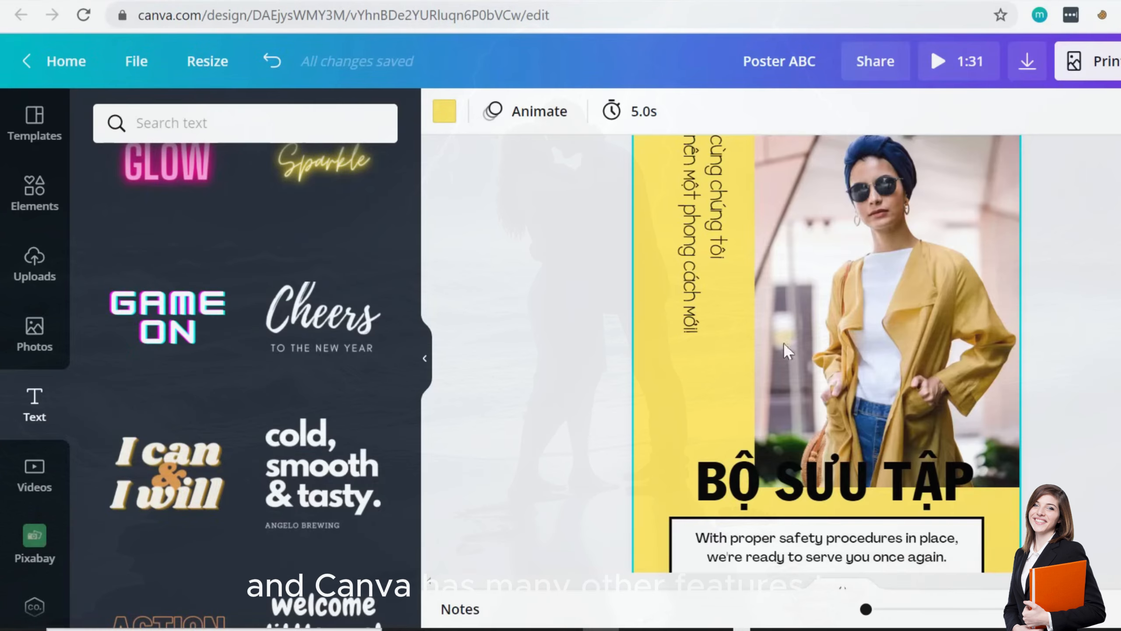
- Look through the additional Canva apps and the GIPHY animations, and review the design's pages through to page 17
{"action": "scroll", "coordinate": [40, 585], "scroll_direction": "down", "scroll_amount": 1}
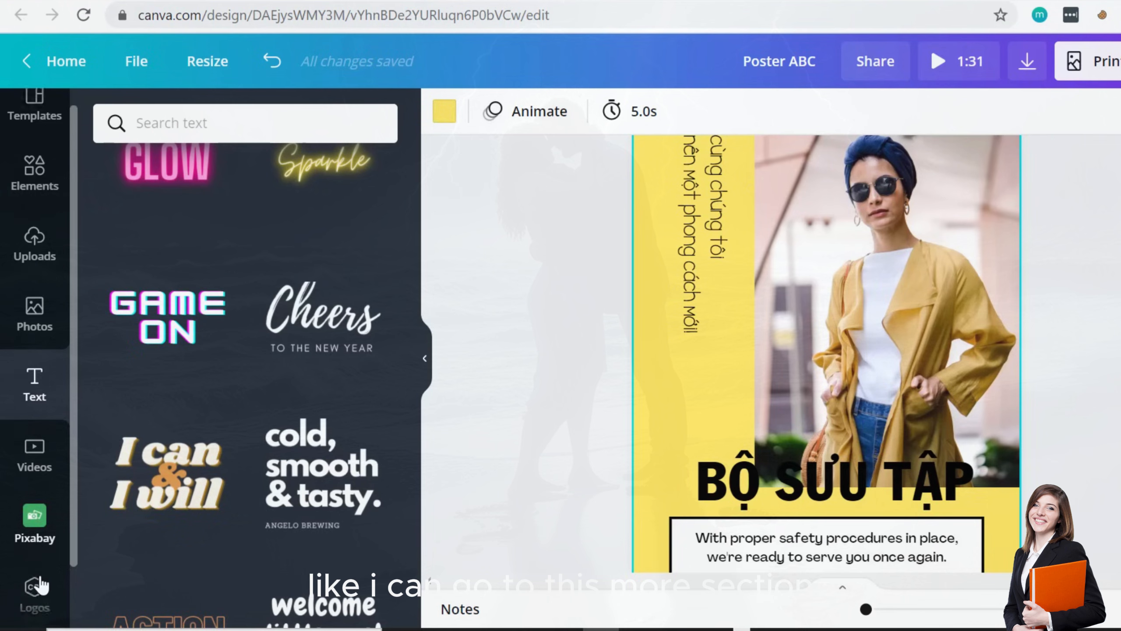
{"action": "scroll", "coordinate": [40, 585], "scroll_direction": "down", "scroll_amount": 2}
{"action": "left_click", "coordinate": [36, 588]}
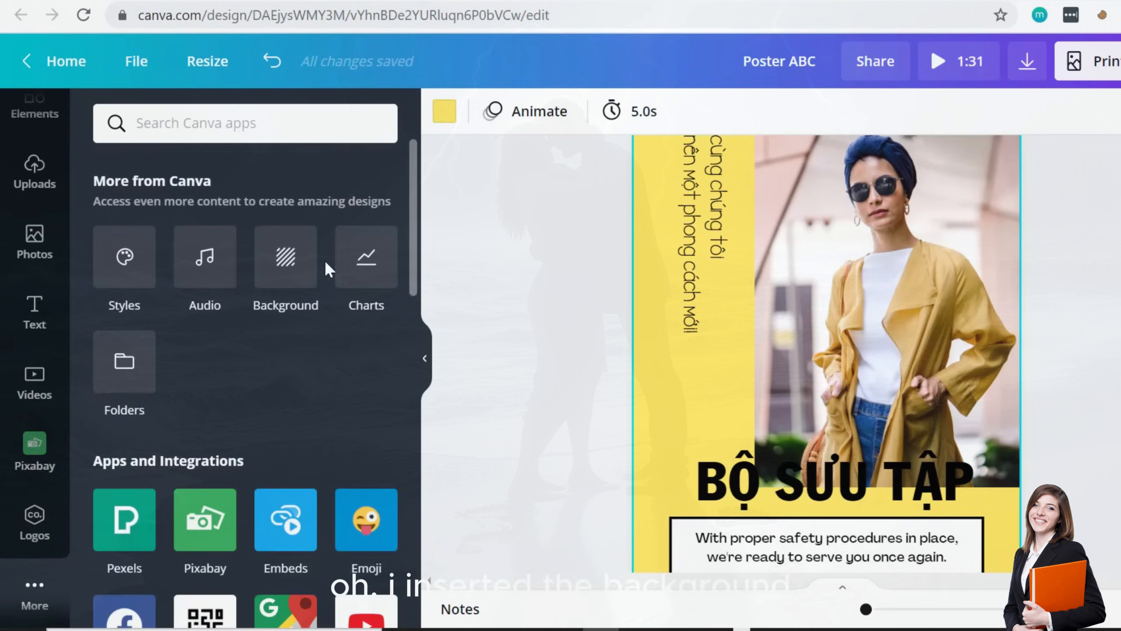
{"action": "scroll", "coordinate": [331, 328], "scroll_direction": "down", "scroll_amount": 5}
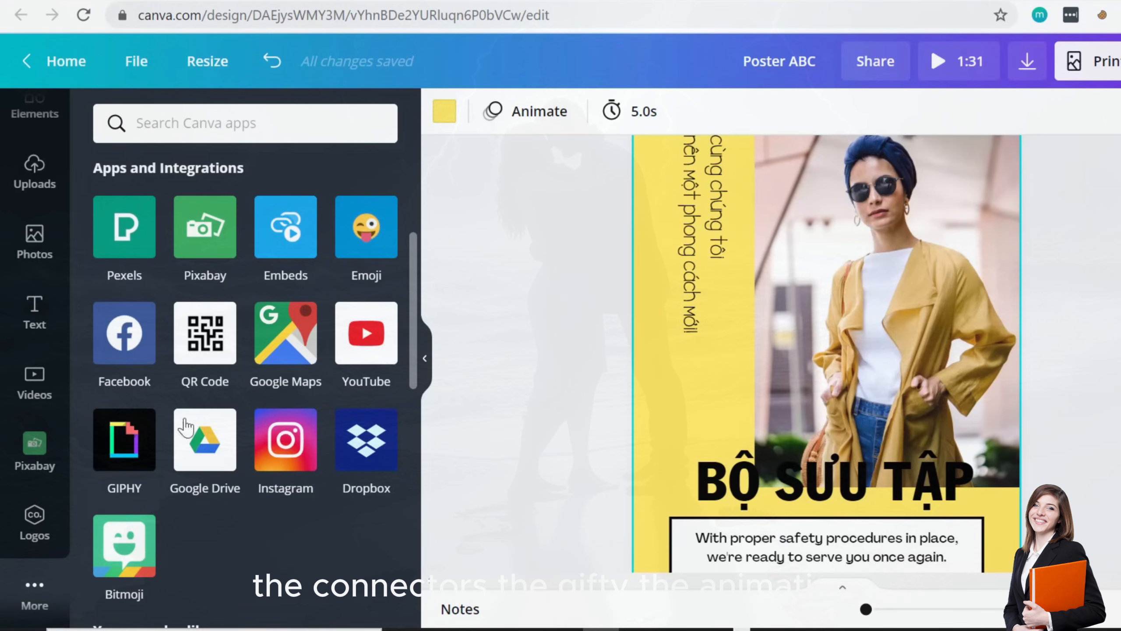
{"action": "left_click", "coordinate": [142, 444]}
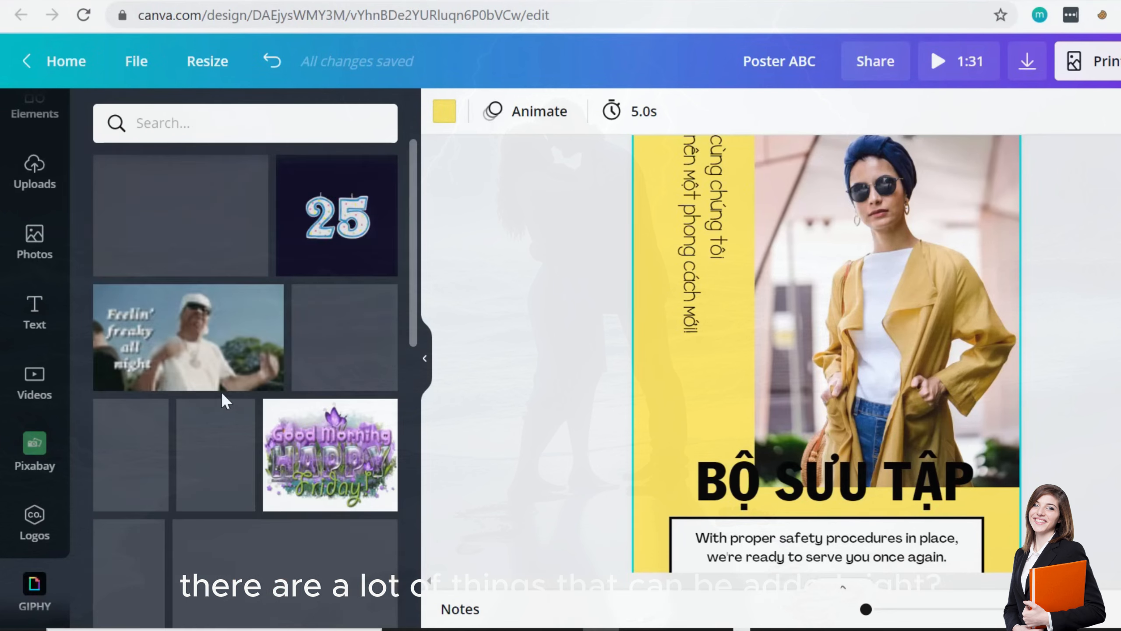
{"action": "scroll", "coordinate": [801, 366], "scroll_direction": "down", "scroll_amount": 5}
{"action": "scroll", "coordinate": [801, 365], "scroll_direction": "down", "scroll_amount": 5}
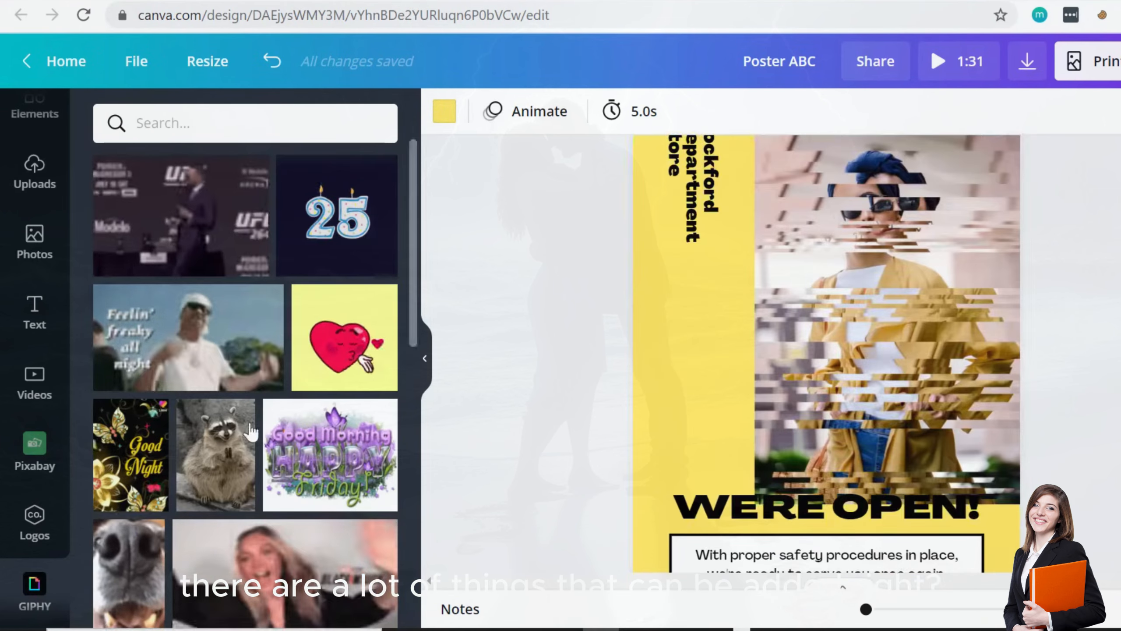
{"action": "scroll", "coordinate": [838, 380], "scroll_direction": "down", "scroll_amount": 2}
{"action": "scroll", "coordinate": [862, 389], "scroll_direction": "down", "scroll_amount": 20}
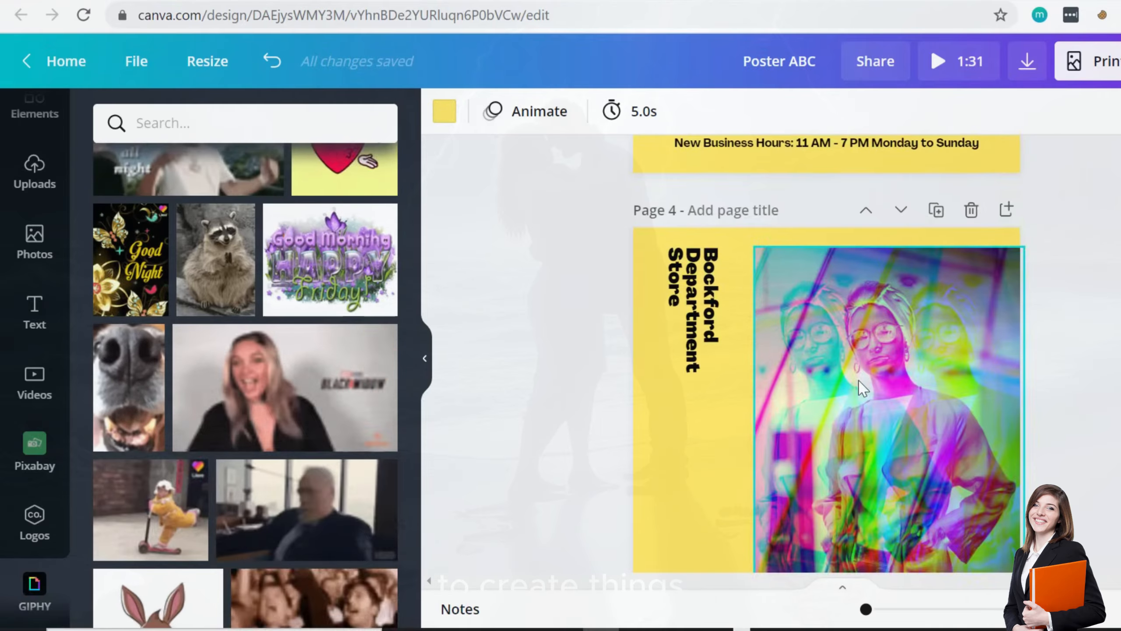
{"action": "scroll", "coordinate": [783, 400], "scroll_direction": "down", "scroll_amount": 15}
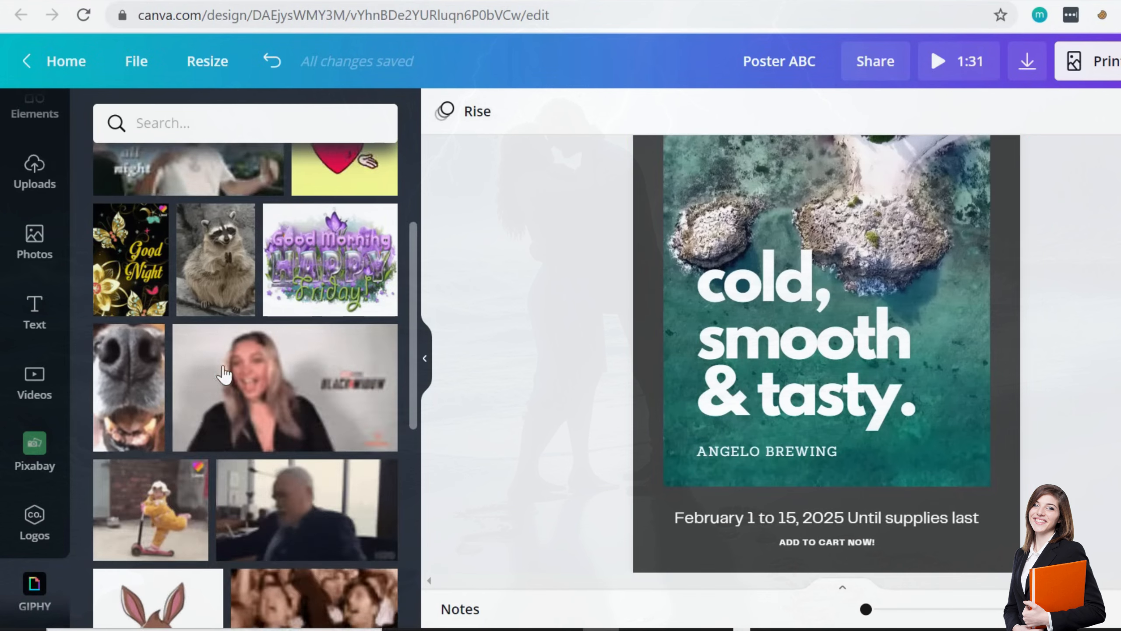
{"action": "scroll", "coordinate": [184, 356], "scroll_direction": "up", "scroll_amount": 2}
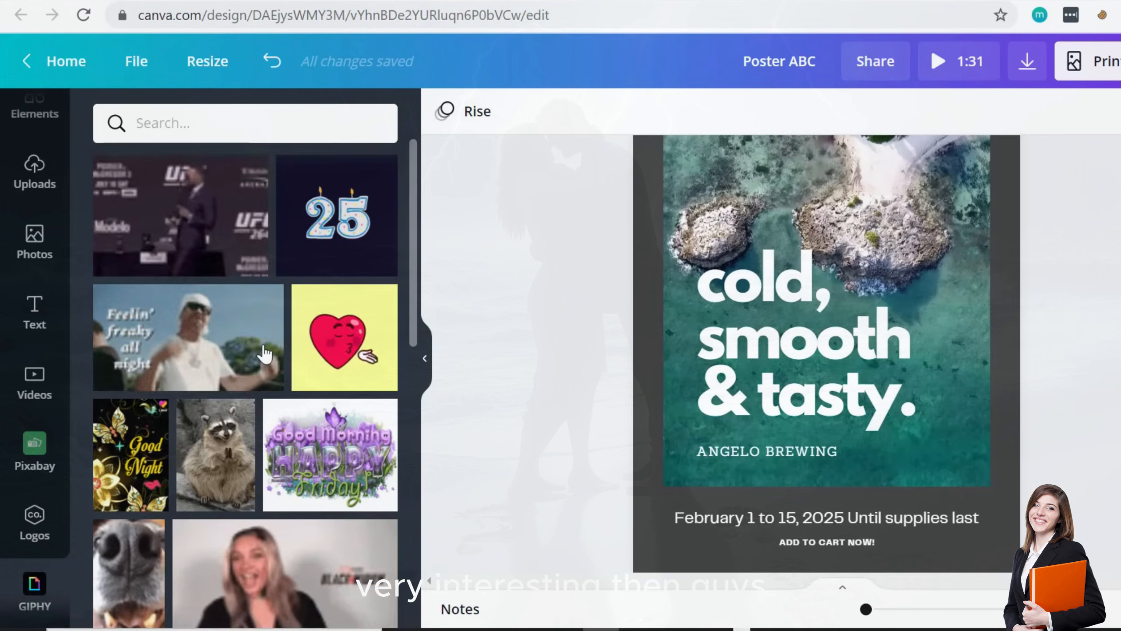
{"action": "scroll", "coordinate": [264, 354], "scroll_direction": "down", "scroll_amount": 10}
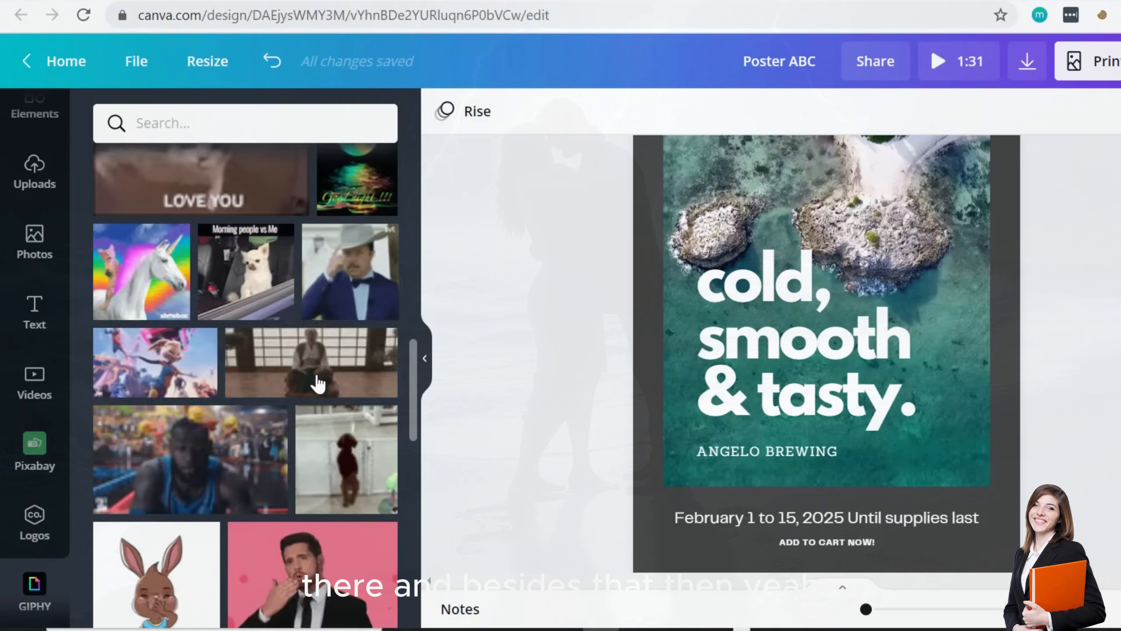
- Choose PNG as the download file type and review its transparent background option without downloading
{"action": "left_click", "coordinate": [1026, 61]}
{"action": "left_click", "coordinate": [984, 203]}
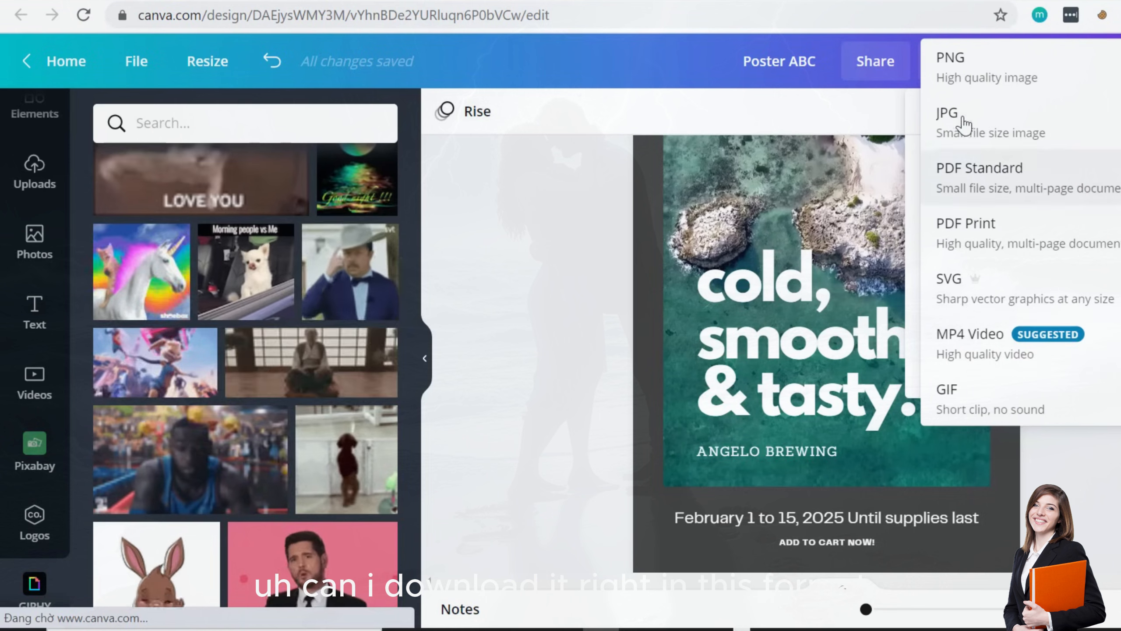
{"action": "left_click", "coordinate": [964, 82]}
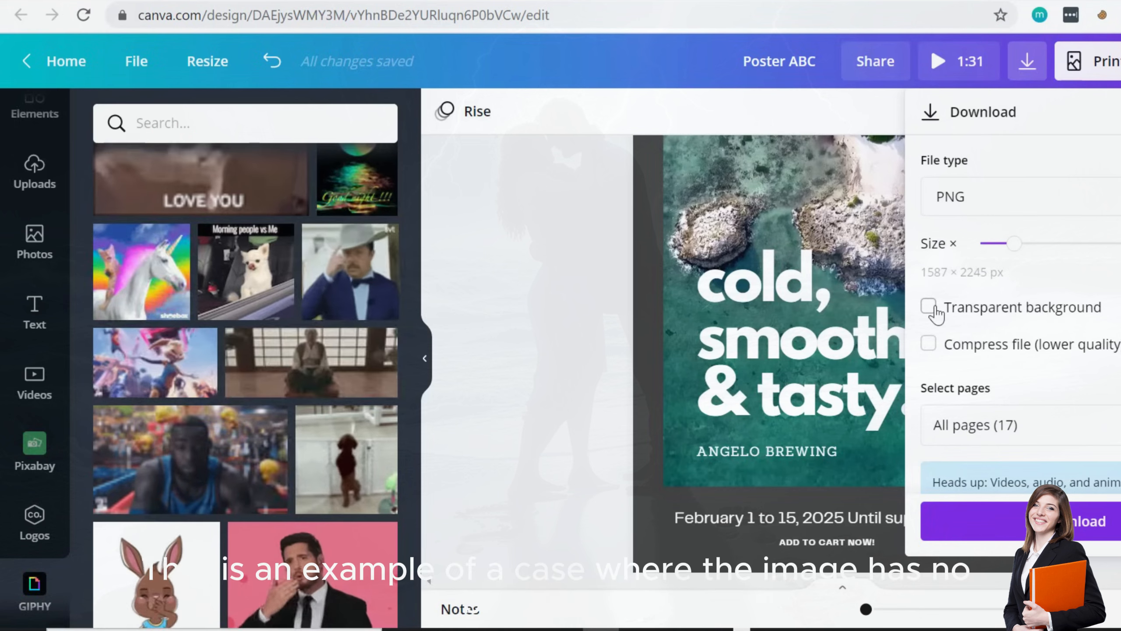
{"action": "left_click", "coordinate": [599, 307]}
- Add a new blank page after page 17 and browse the stock photos for it
{"action": "scroll", "coordinate": [599, 307], "scroll_direction": "down", "scroll_amount": 3}
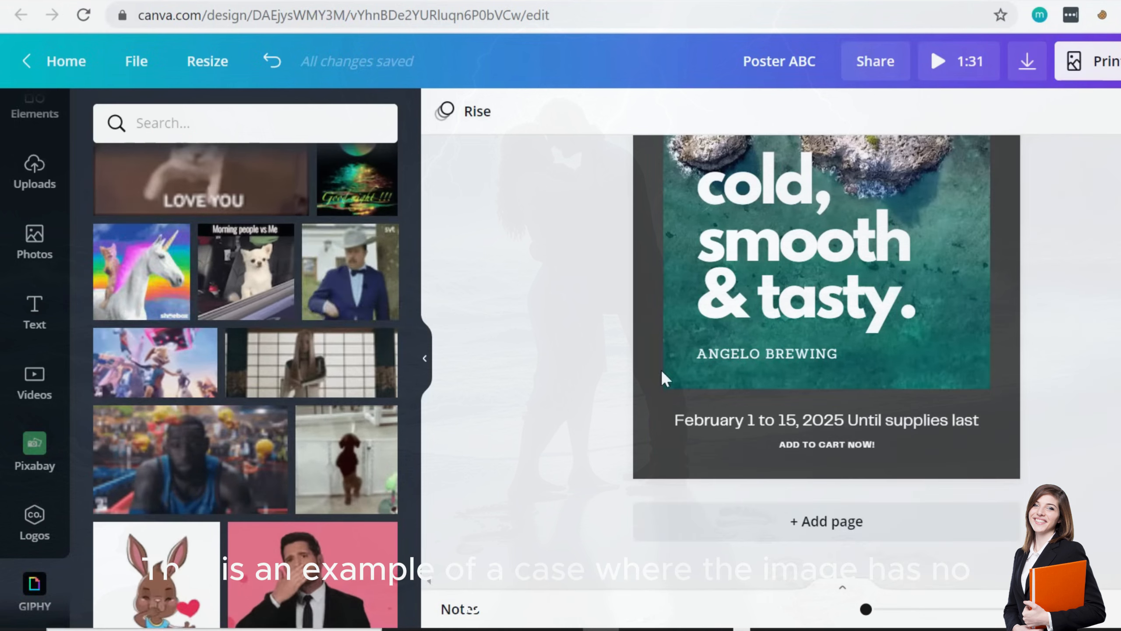
{"action": "left_click", "coordinate": [780, 523]}
{"action": "left_click", "coordinate": [35, 240]}
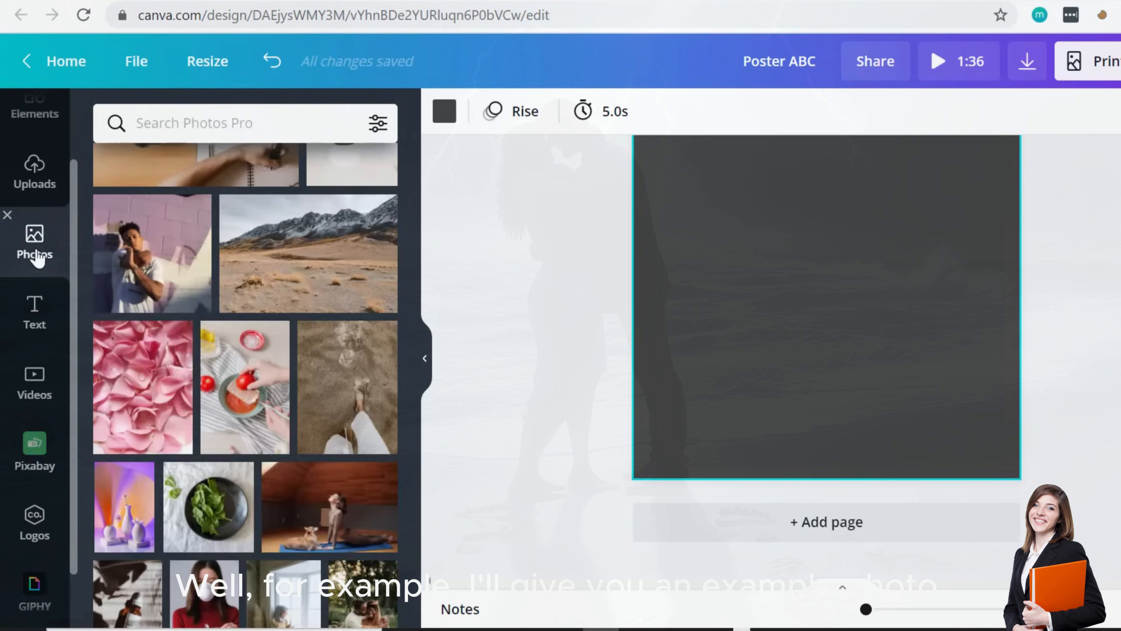
{"action": "scroll", "coordinate": [240, 404], "scroll_direction": "down", "scroll_amount": 5}
{"action": "scroll", "coordinate": [238, 397], "scroll_direction": "up", "scroll_amount": 5}
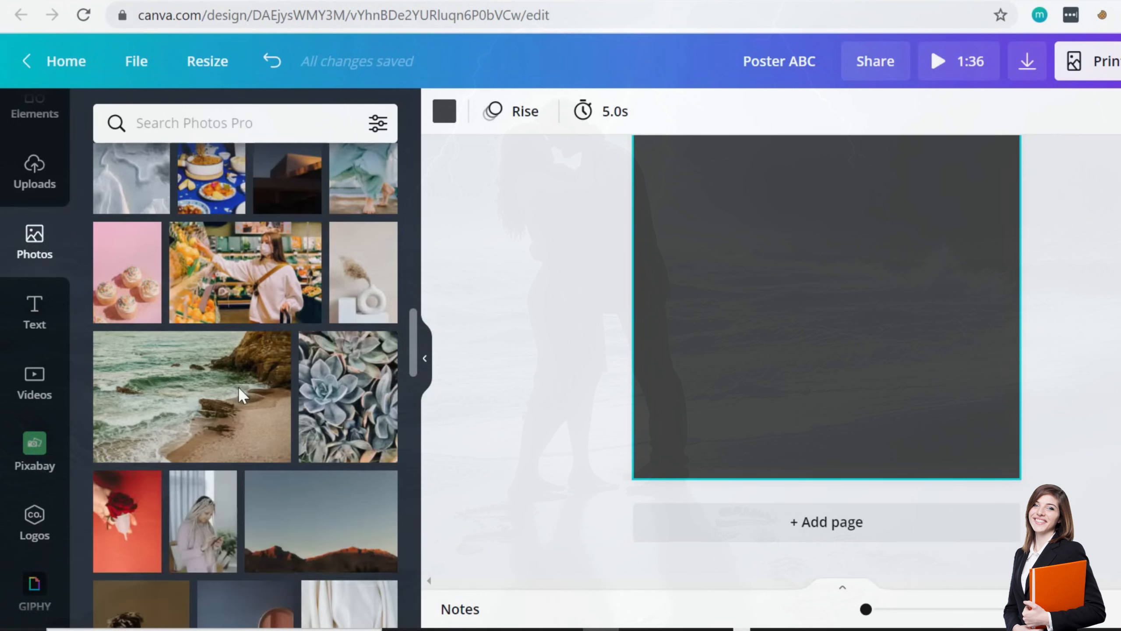
- Search the photos for "png", add the yellow-and-black butterfly cutout to page 18 and position it on the dark background
{"action": "left_click", "coordinate": [226, 120]}
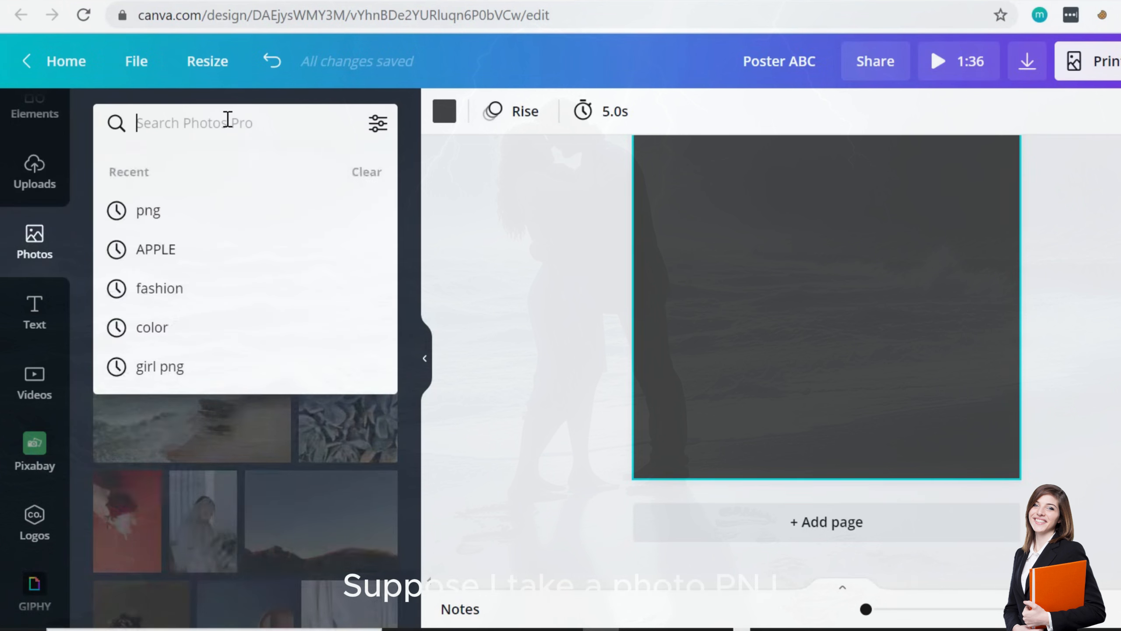
{"action": "type", "text": "png"}
{"action": "key", "text": "Return"}
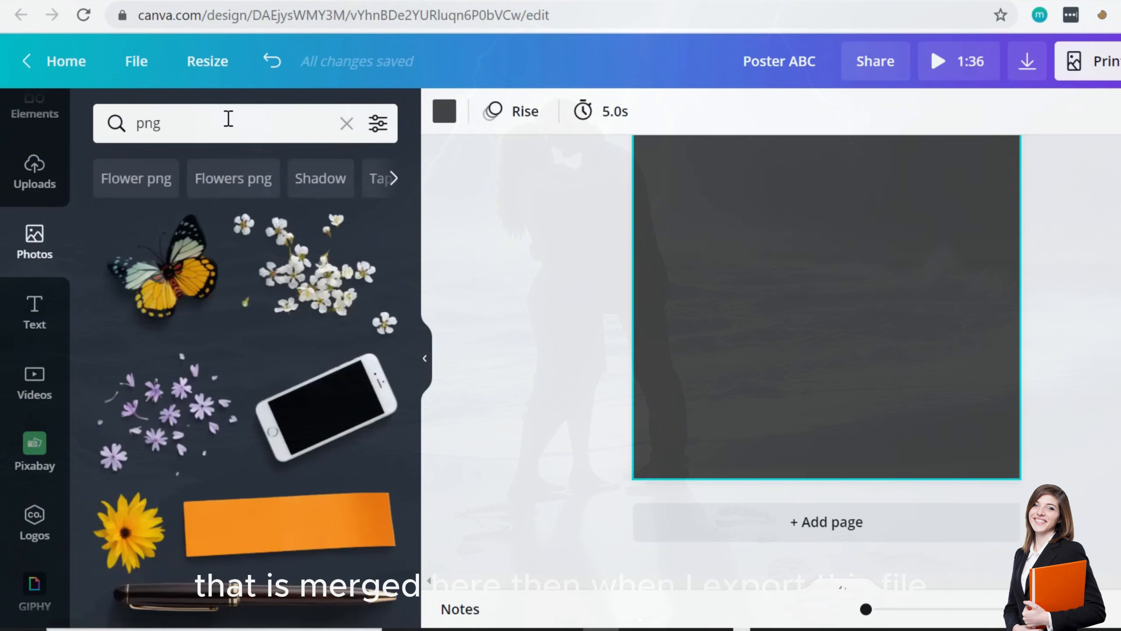
{"action": "left_click", "coordinate": [176, 273]}
{"action": "scroll", "coordinate": [977, 299], "scroll_direction": "up", "scroll_amount": 2}
{"action": "left_click_drag", "start_coordinate": [832, 318], "coordinate": [834, 354]}
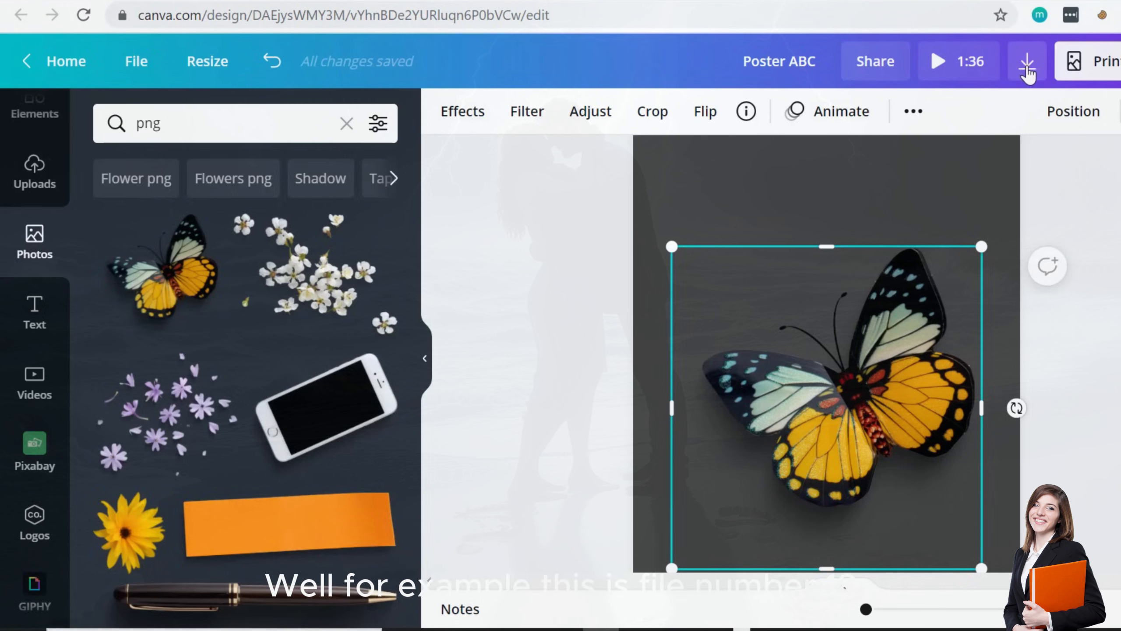
{"action": "scroll", "coordinate": [912, 326], "scroll_direction": "up", "scroll_amount": 3}
{"action": "scroll", "coordinate": [912, 335], "scroll_direction": "down", "scroll_amount": 3}
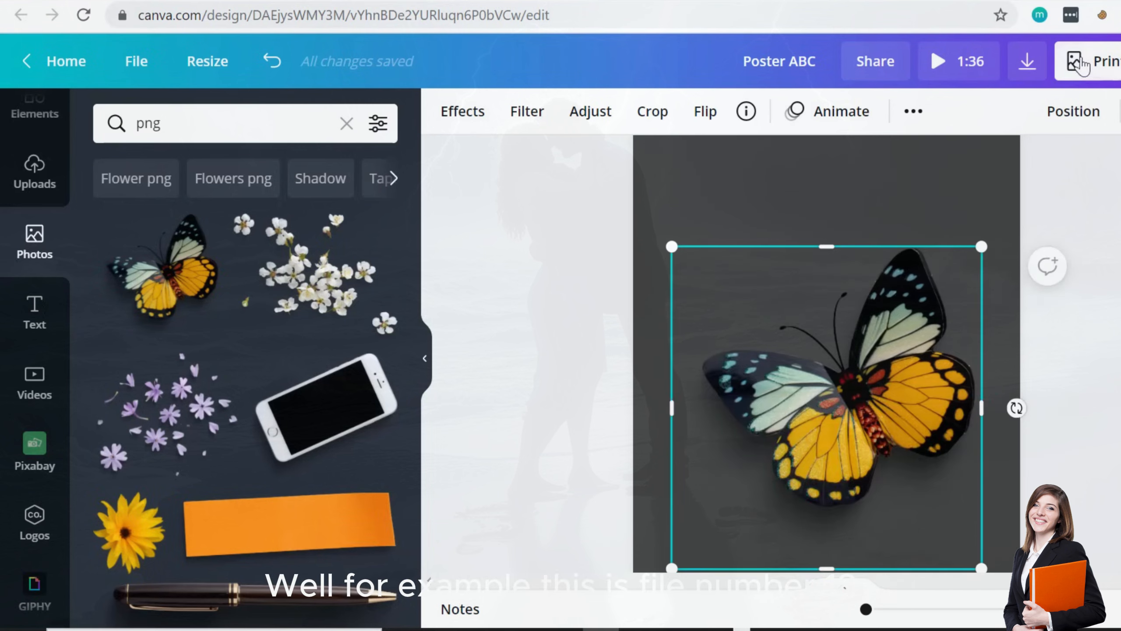
- Set the download file type to PNG with a transparent background
{"action": "left_click", "coordinate": [1027, 60]}
{"action": "left_click", "coordinate": [970, 206]}
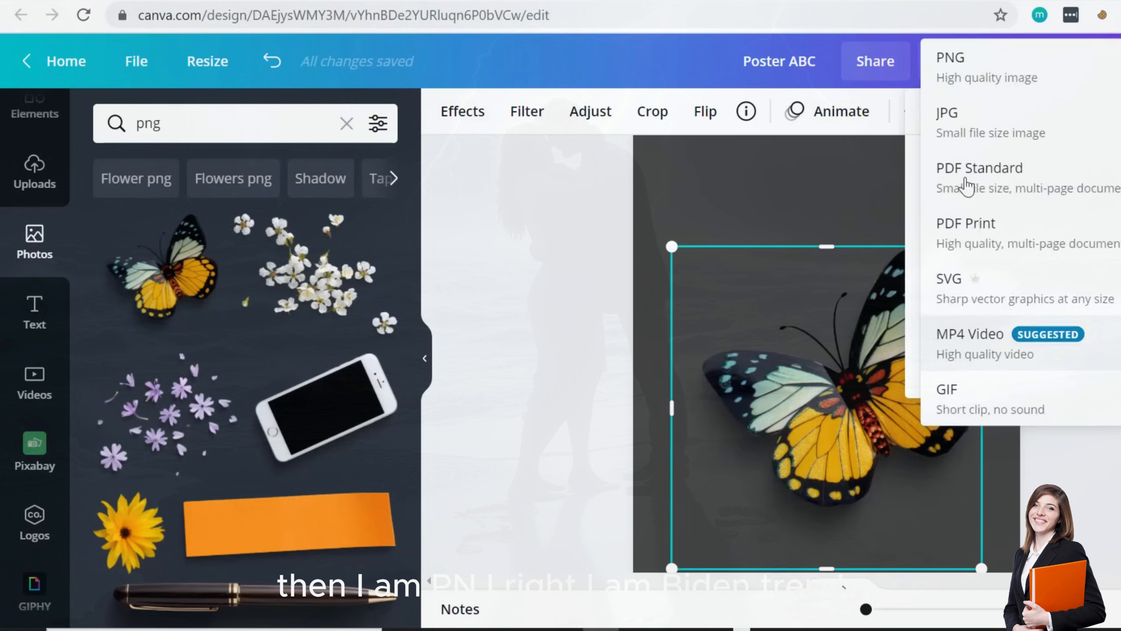
{"action": "left_click", "coordinate": [965, 80]}
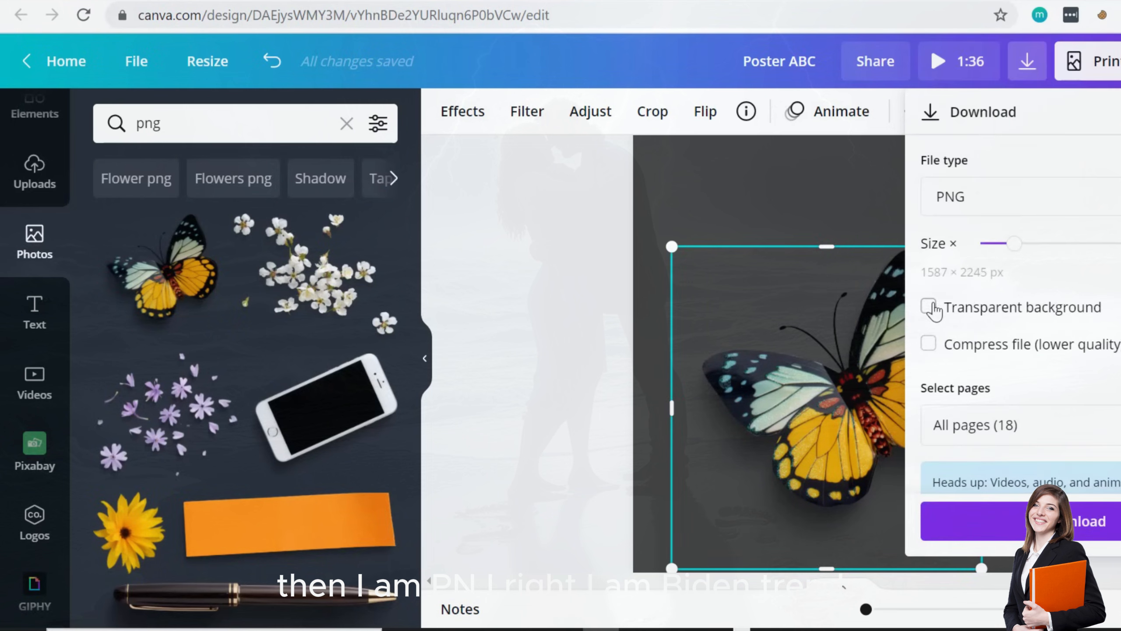
{"action": "left_click", "coordinate": [928, 306]}
- Limit the download to page 18 only and download the butterfly page
{"action": "left_click", "coordinate": [1015, 425]}
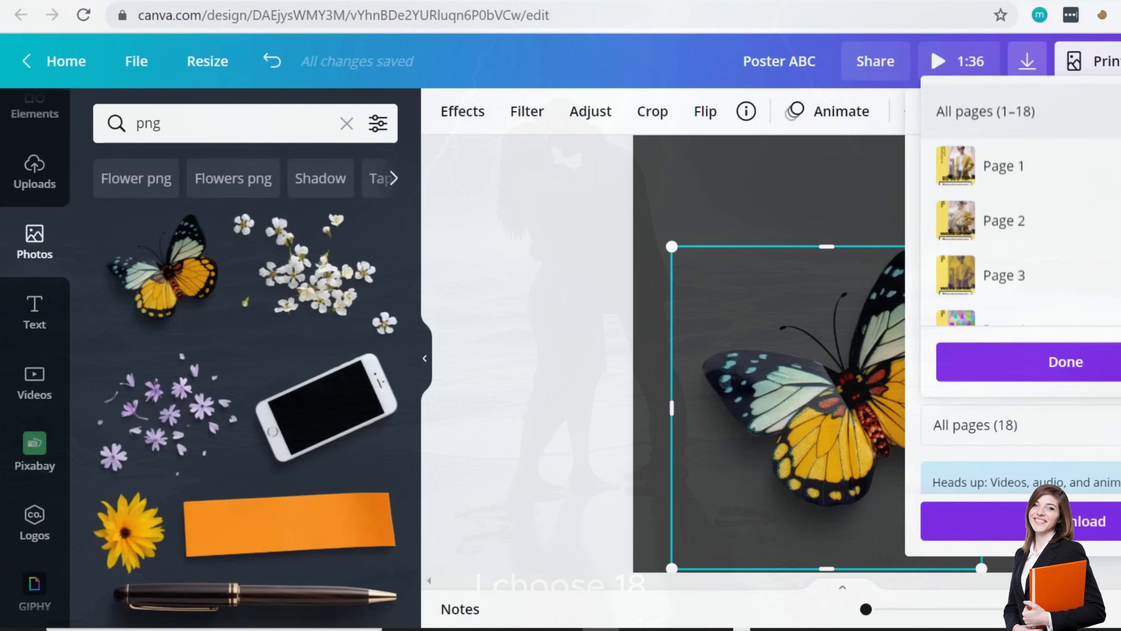
{"action": "left_click", "coordinate": [1015, 111]}
{"action": "scroll", "coordinate": [1015, 285], "scroll_direction": "down", "scroll_amount": 8}
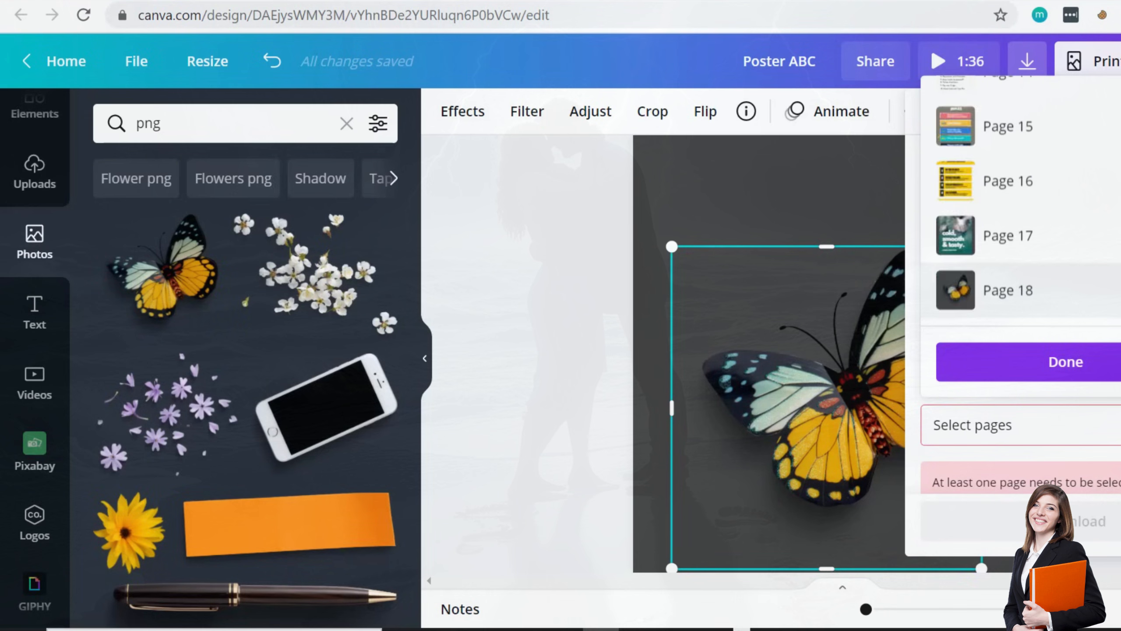
{"action": "left_click", "coordinate": [1008, 290]}
{"action": "left_click", "coordinate": [1065, 361]}
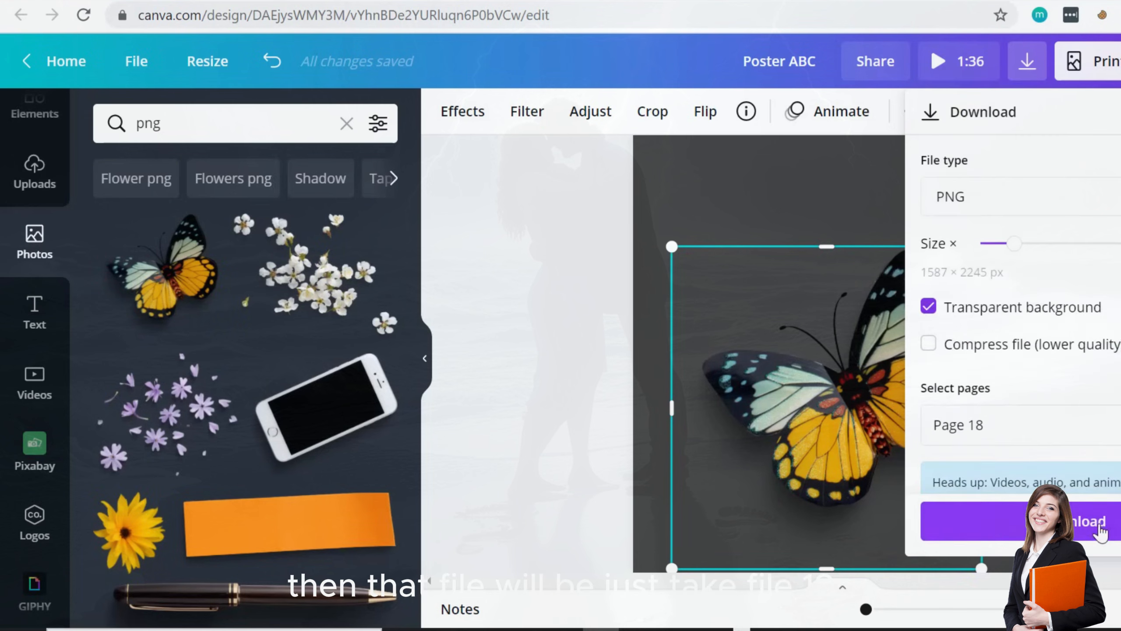
{"action": "left_click", "coordinate": [1101, 533]}
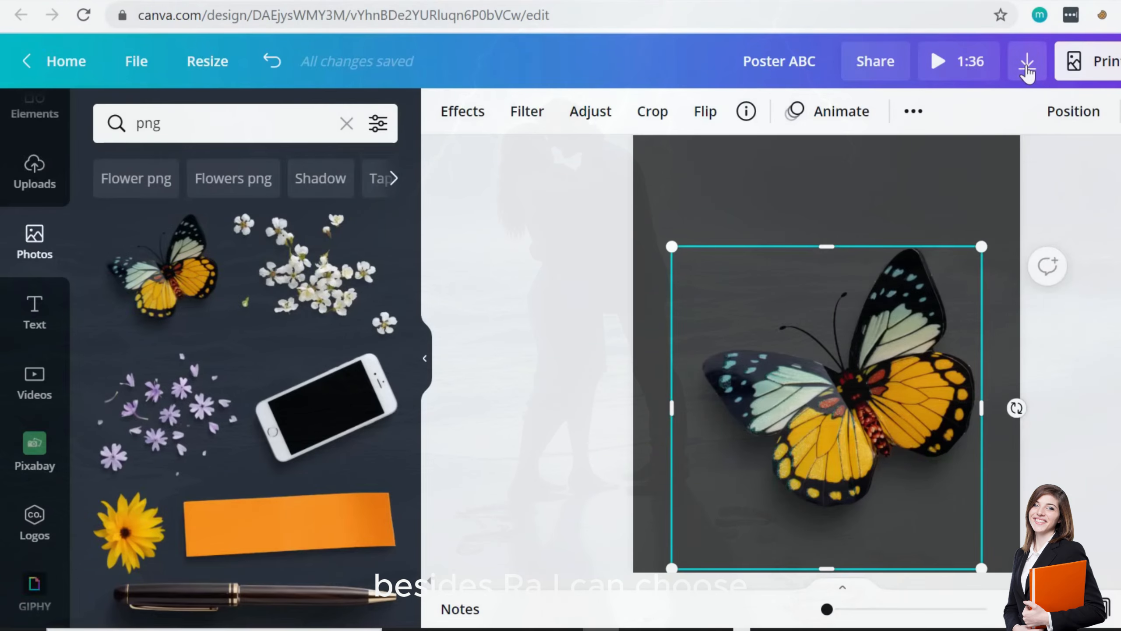
- Check the download settings without downloading, and preview page 18 full screen as a Standard presentation
{"action": "left_click", "coordinate": [1024, 65]}
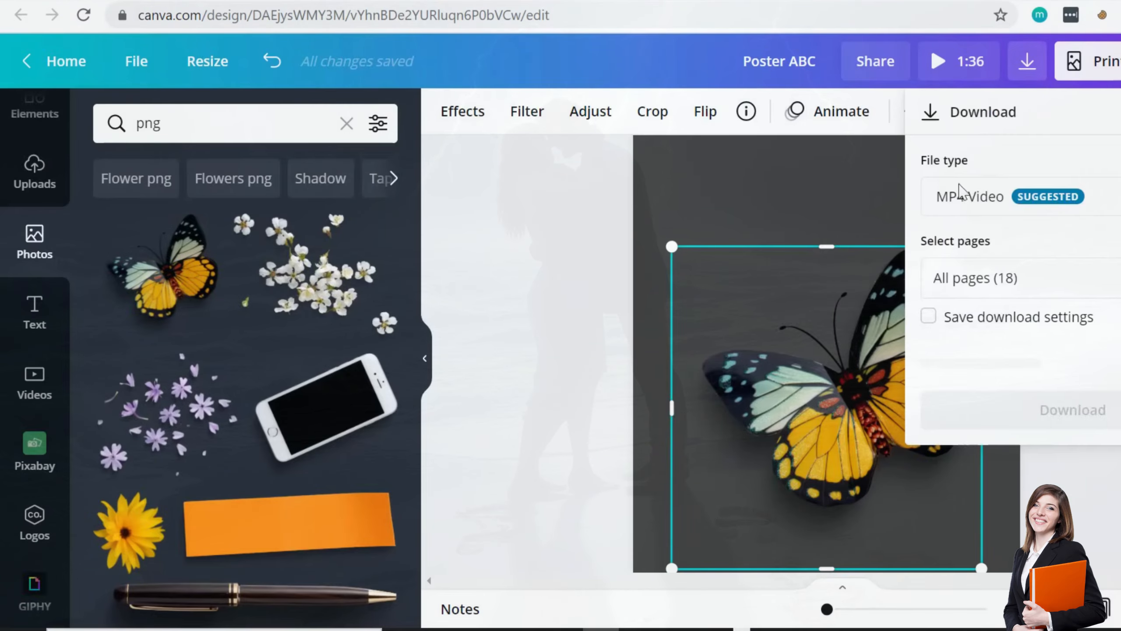
{"action": "left_click", "coordinate": [579, 194]}
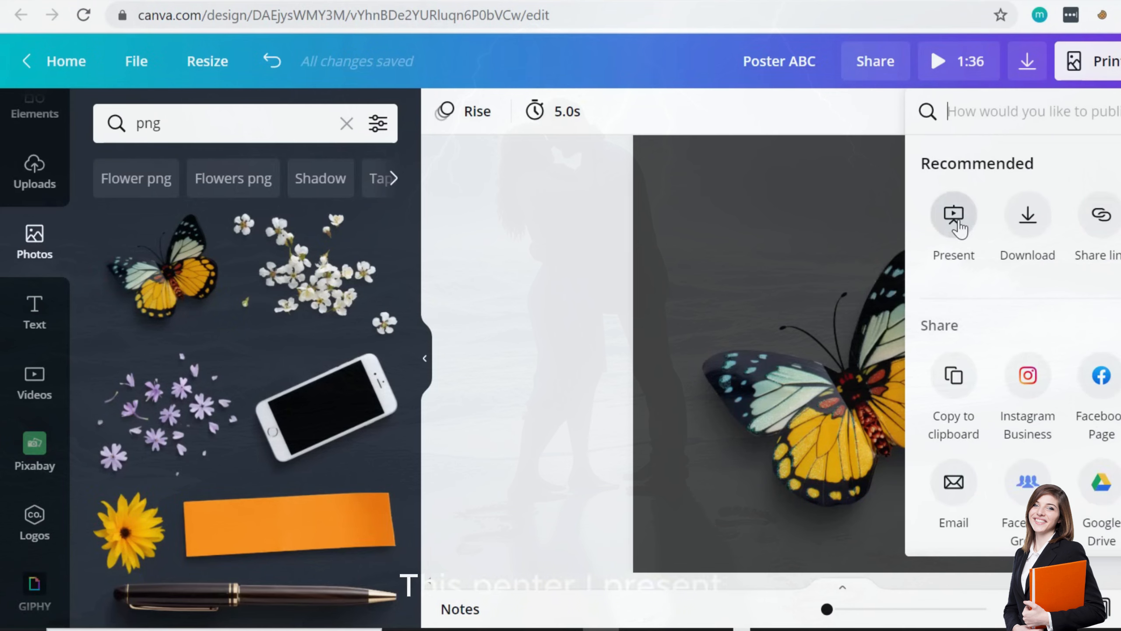
{"action": "left_click", "coordinate": [956, 226]}
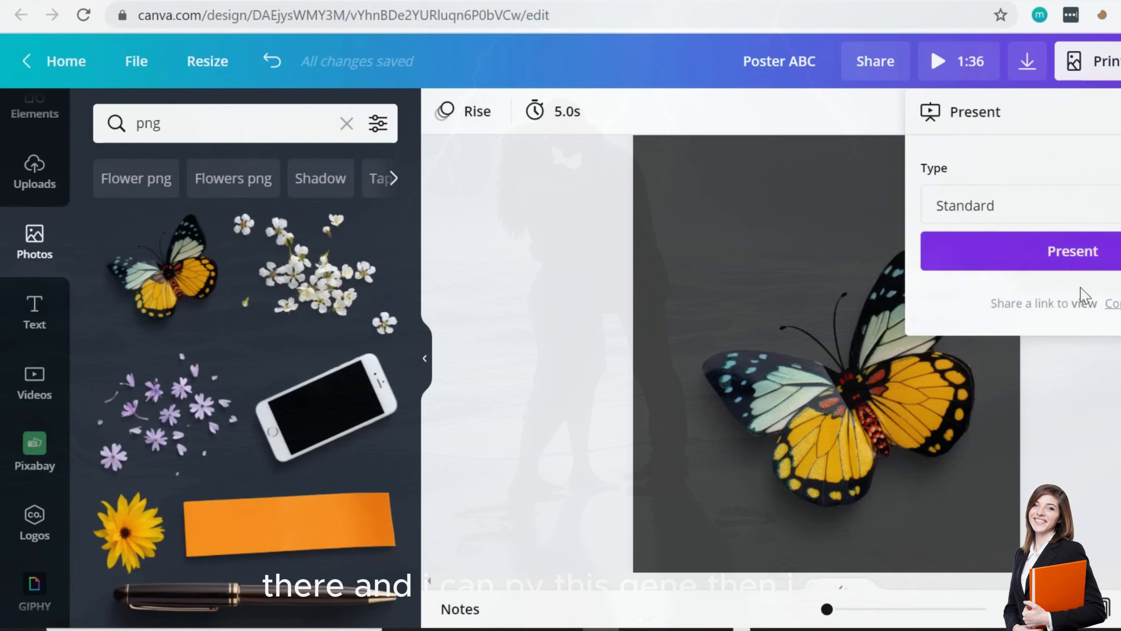
{"action": "left_click", "coordinate": [1076, 259]}
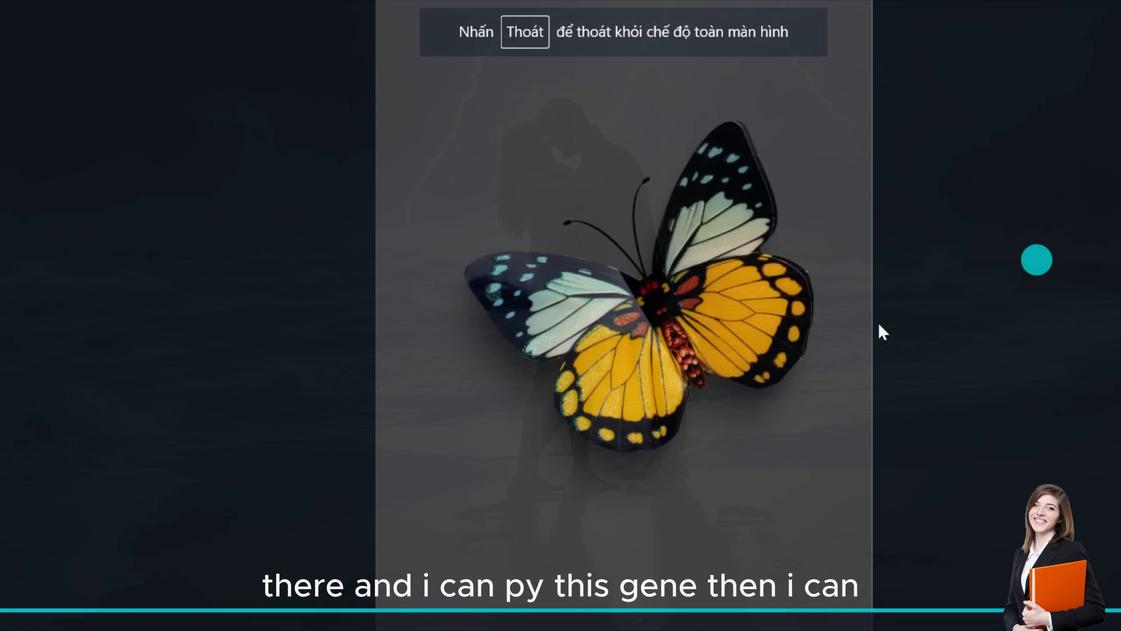
{"action": "key", "text": "Escape"}
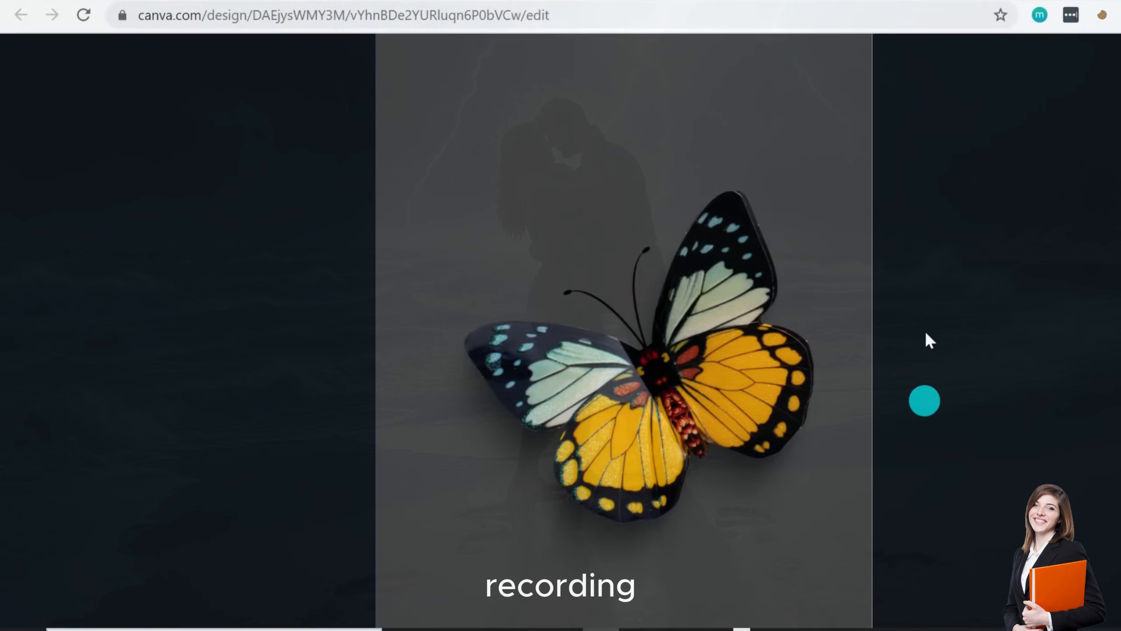
- Review the design's publishing options and the settings for sharing it with others to view and edit
{"action": "left_click", "coordinate": [1088, 66]}
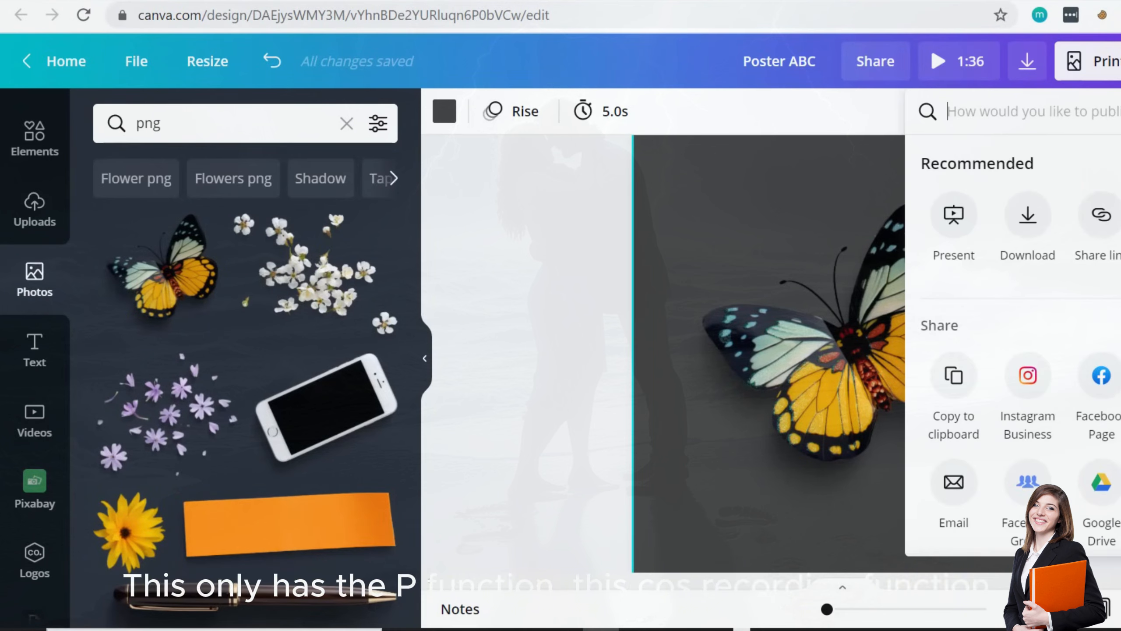
{"action": "left_click", "coordinate": [491, 219]}
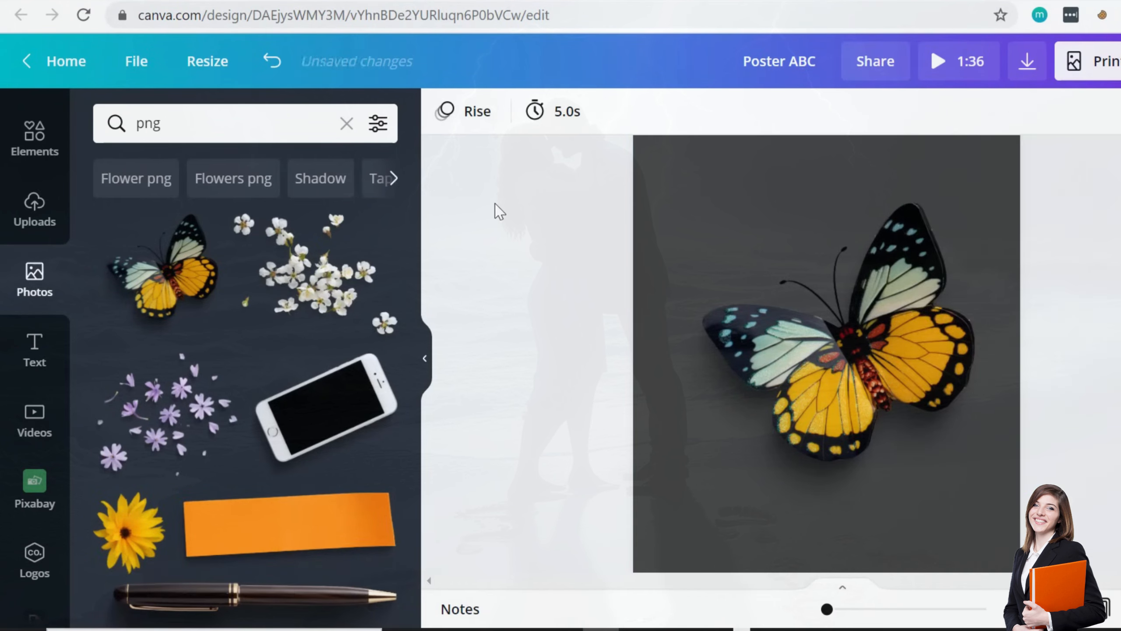
{"action": "left_click", "coordinate": [874, 70]}
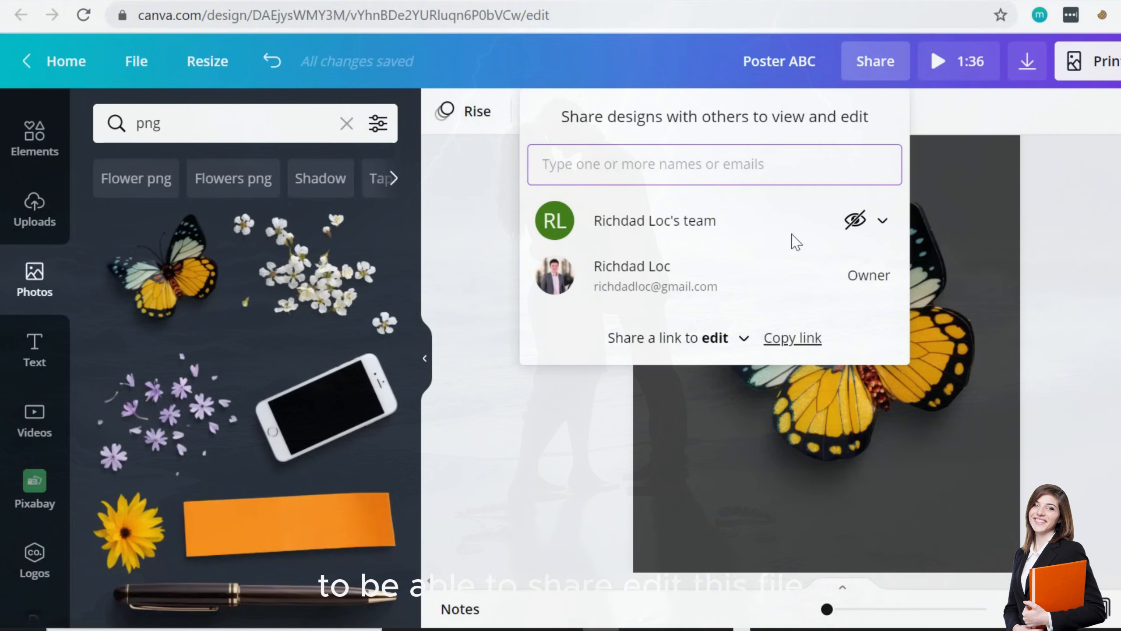
{"action": "left_click", "coordinate": [1115, 227]}
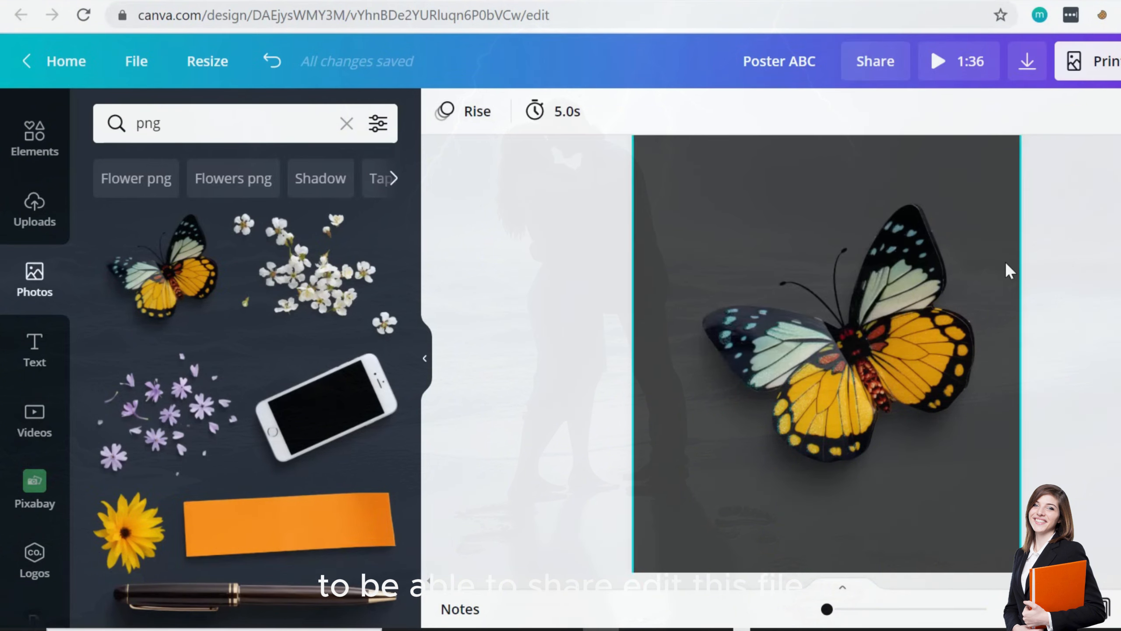
- Title page 18 "Butterfly" and page 17 "ocean"
{"action": "scroll", "coordinate": [750, 258], "scroll_direction": "up", "scroll_amount": 3}
{"action": "left_click", "coordinate": [746, 261]}
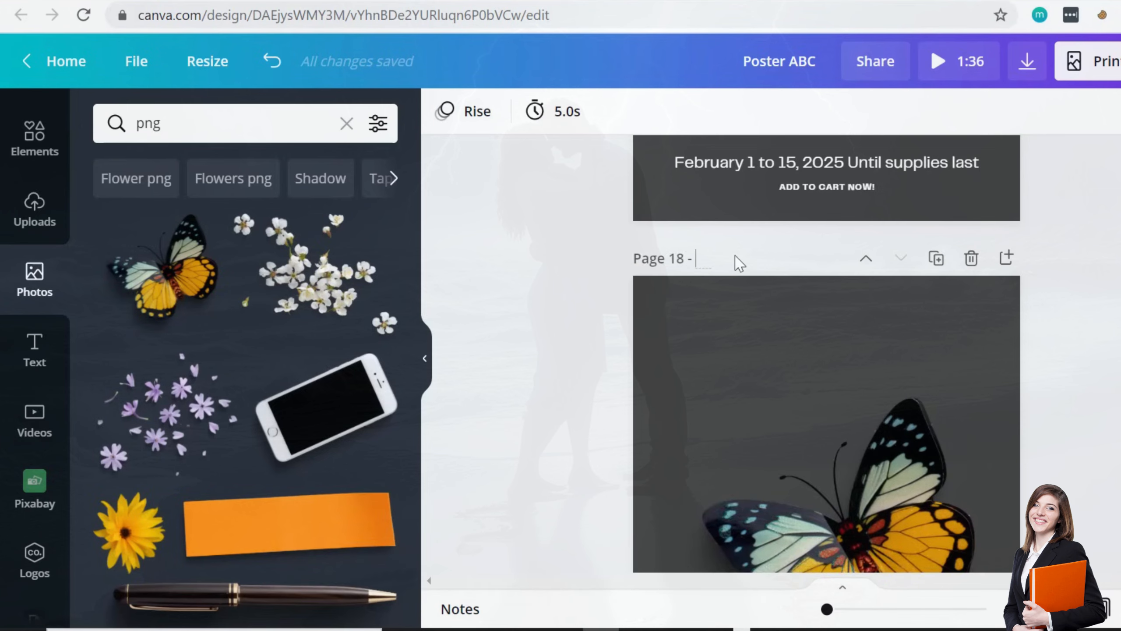
{"action": "type", "text": "Butterfly"}
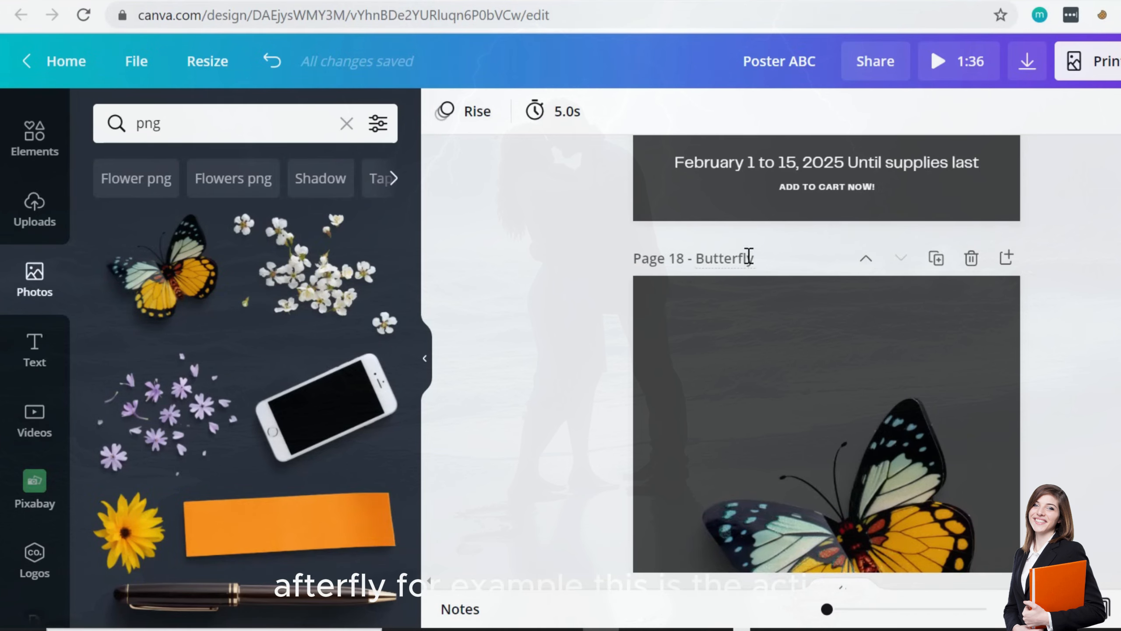
{"action": "scroll", "coordinate": [749, 257], "scroll_direction": "up", "scroll_amount": 10}
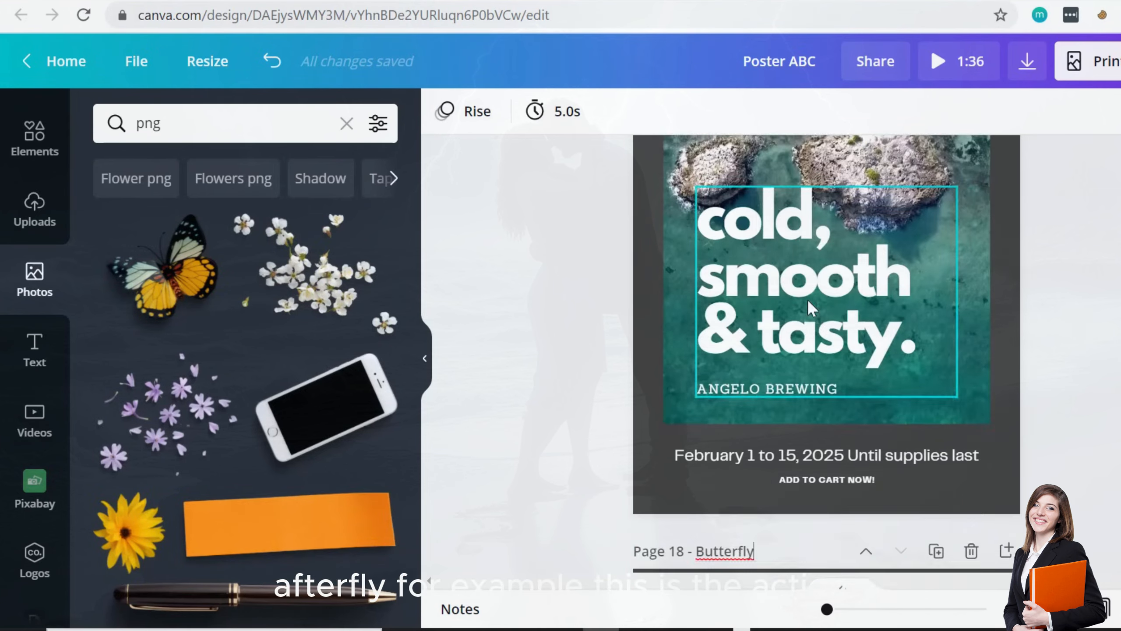
{"action": "left_click", "coordinate": [714, 137]}
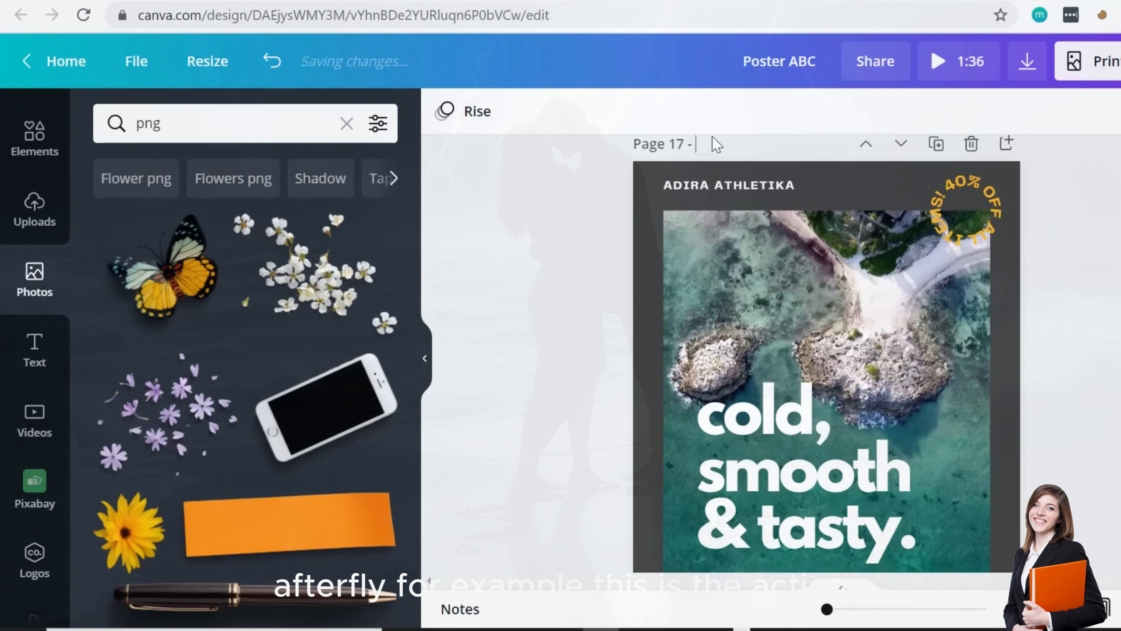
{"action": "type", "text": "pocea"}
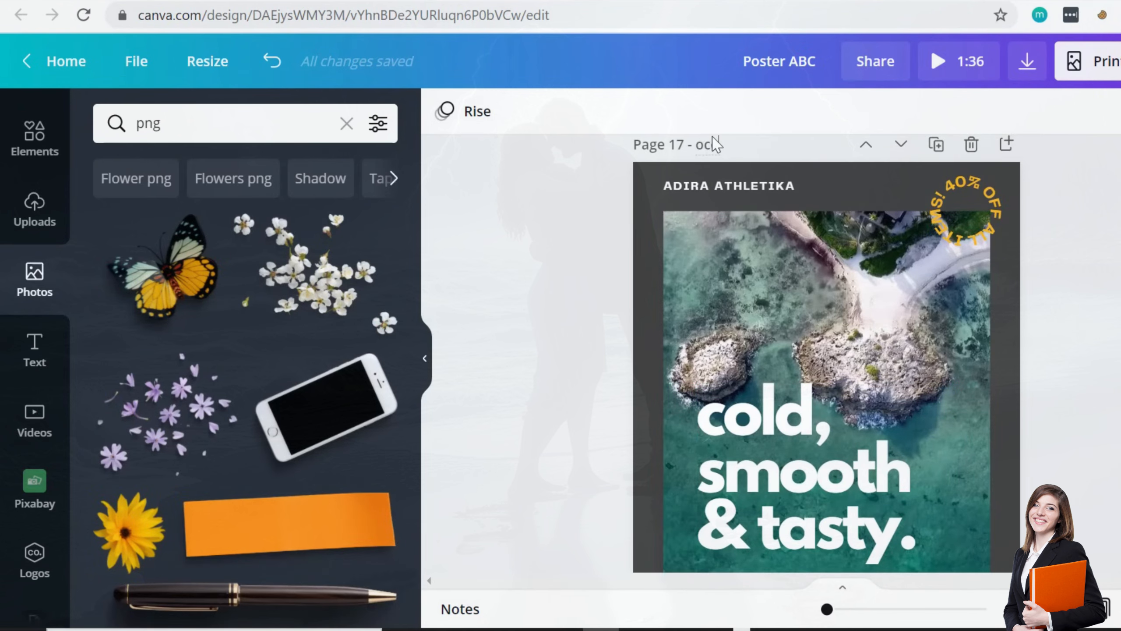
{"action": "type", "text": "n"}
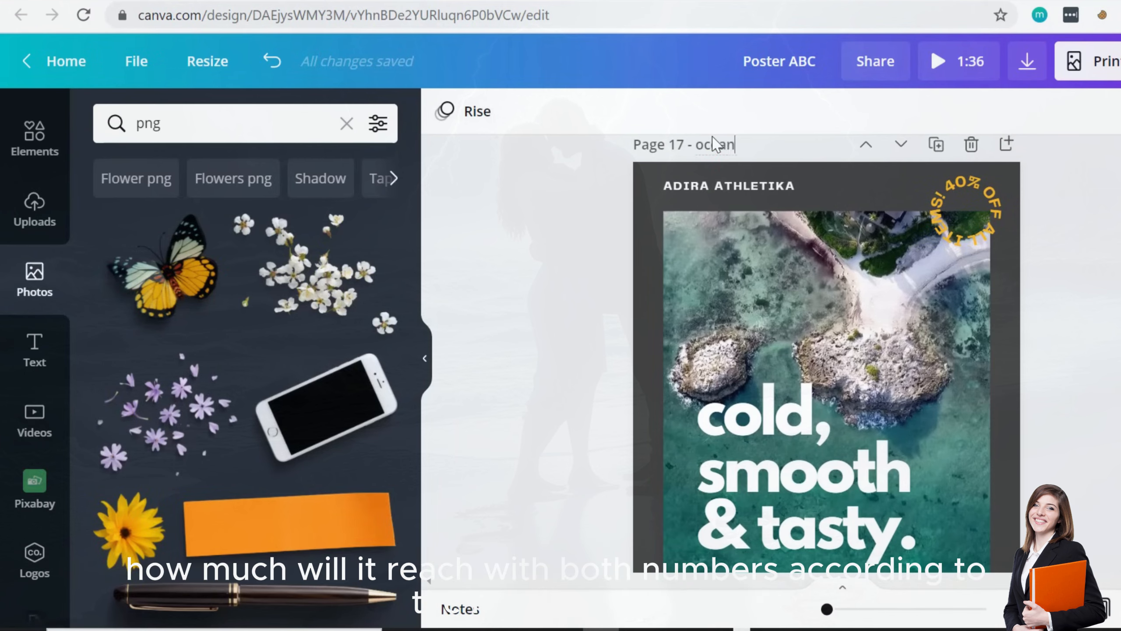
- Look back over the pages above page 17 and browse the mockup template search results
{"action": "scroll", "coordinate": [553, 282], "scroll_direction": "up", "scroll_amount": 10}
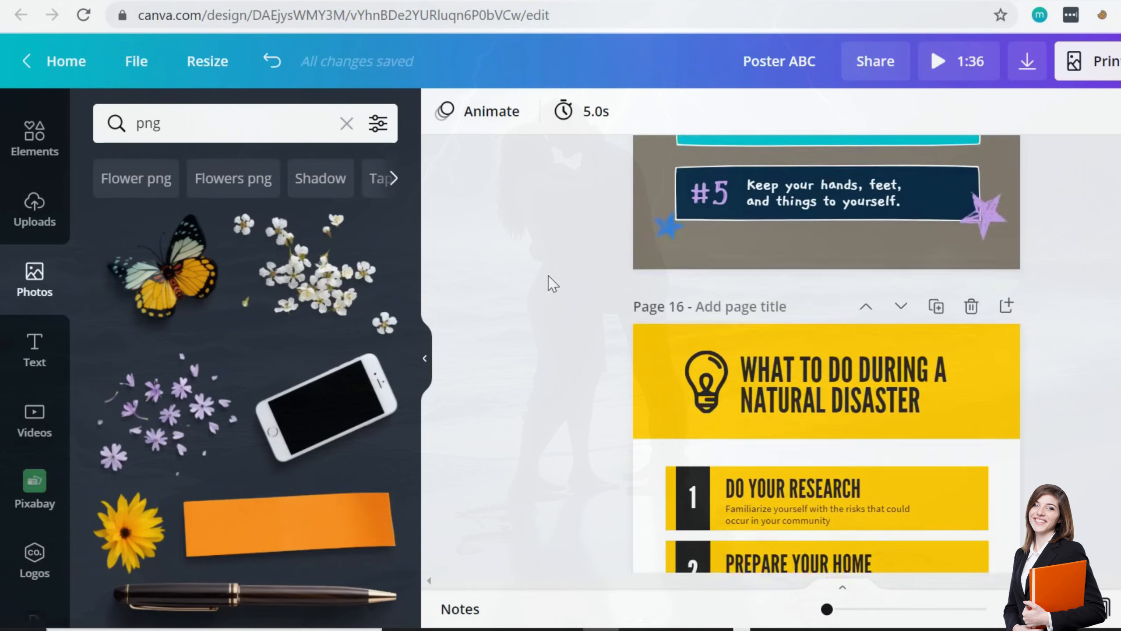
{"action": "scroll", "coordinate": [592, 282], "scroll_direction": "up", "scroll_amount": 5}
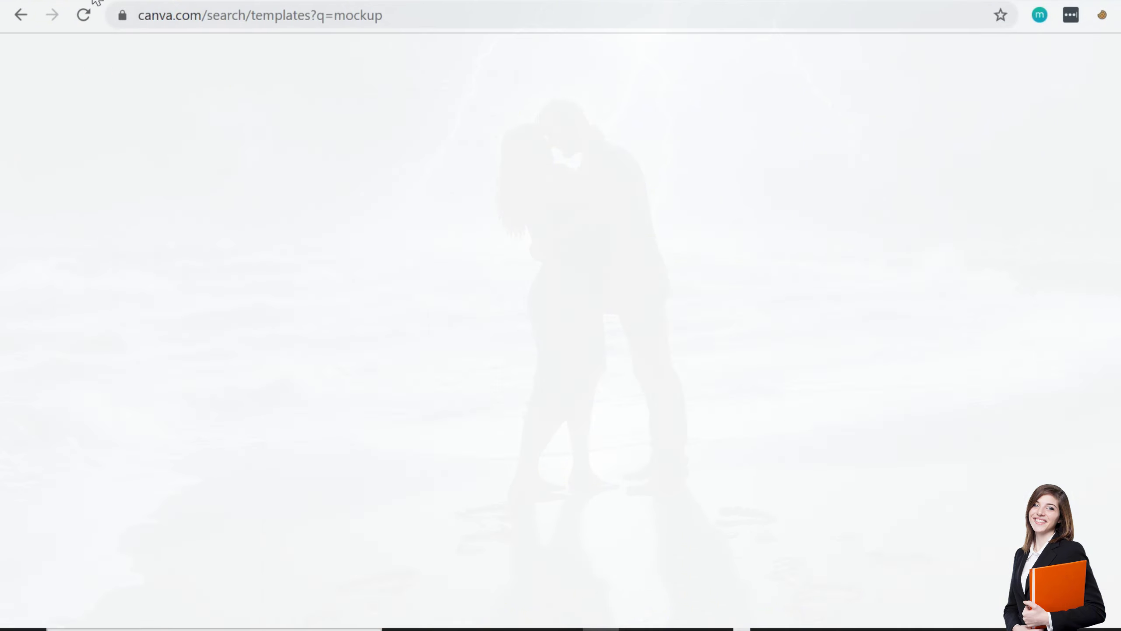
{"action": "scroll", "coordinate": [561, 367], "scroll_direction": "down", "scroll_amount": 20}
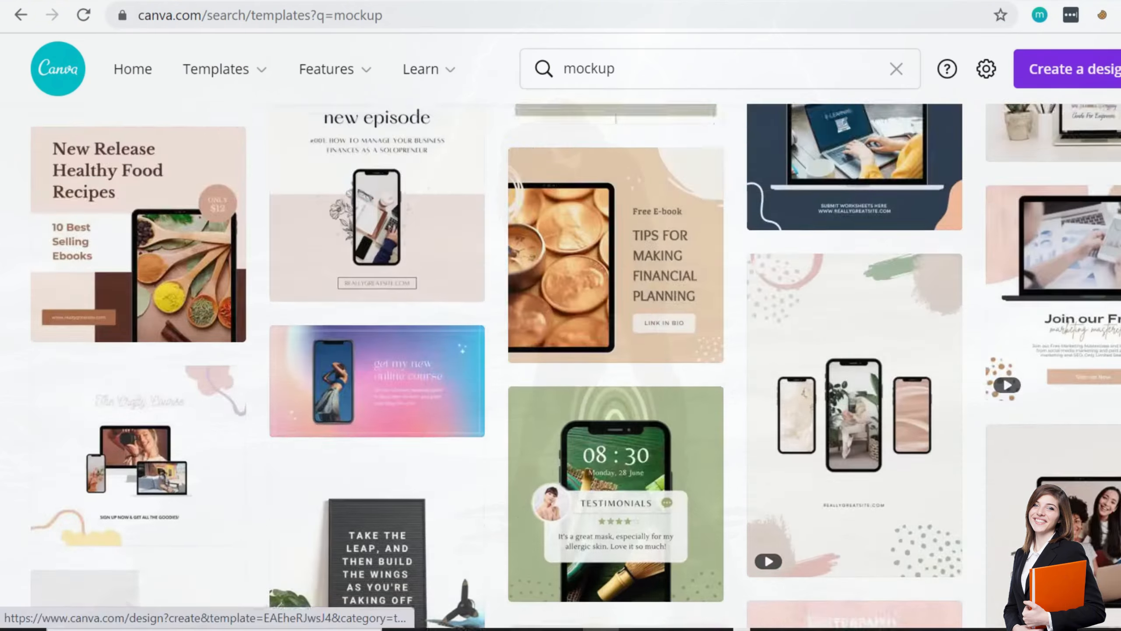
{"action": "scroll", "coordinate": [561, 367], "scroll_direction": "up", "scroll_amount": 20}
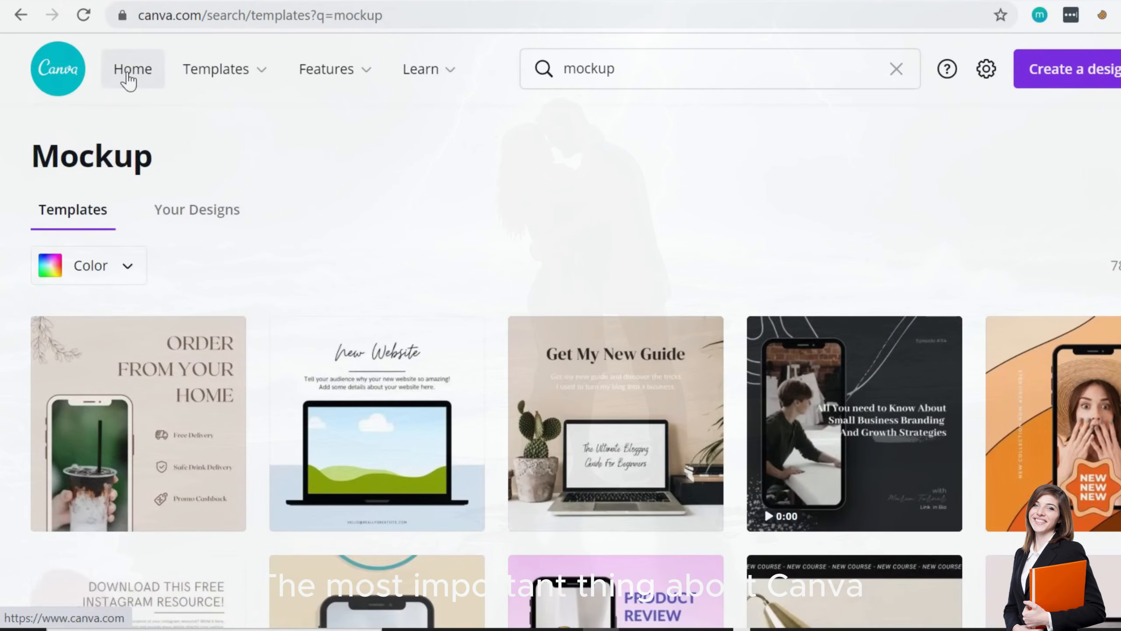
- Open the Canva home page and look through the recent designs and the template categories down to Facebook Covers and Videos
{"action": "left_click", "coordinate": [132, 69]}
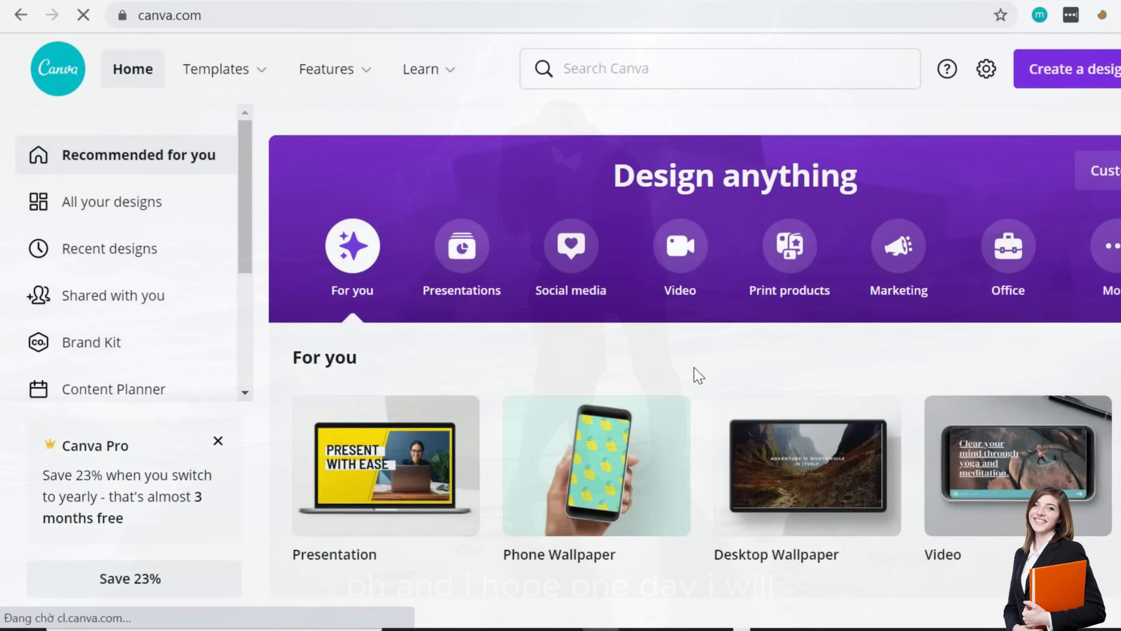
{"action": "scroll", "coordinate": [700, 367], "scroll_direction": "down", "scroll_amount": 8}
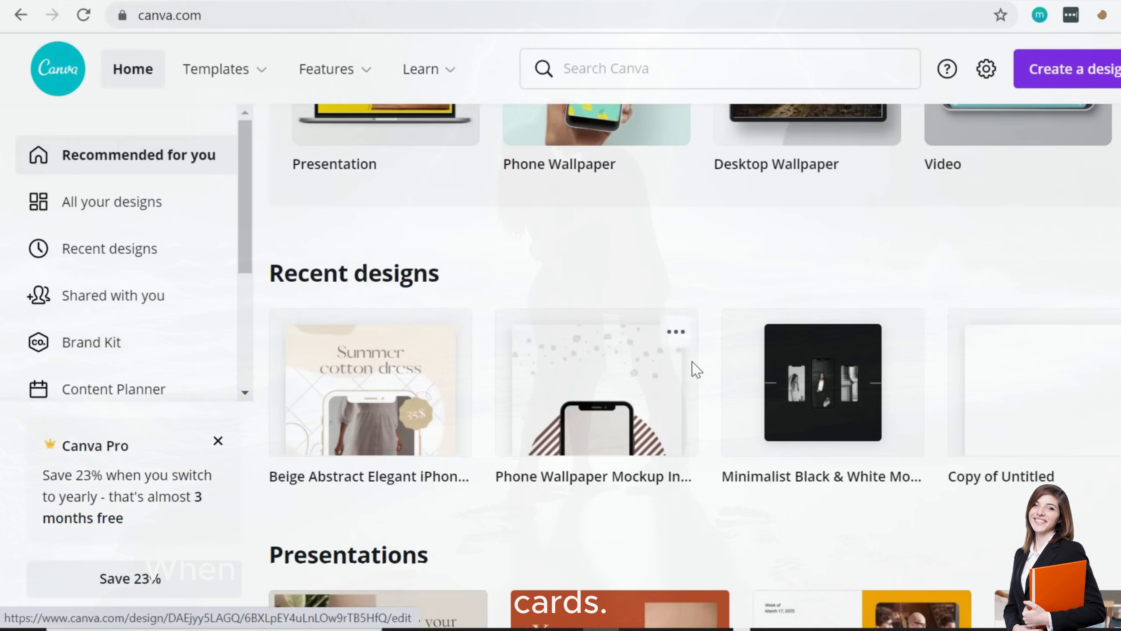
{"action": "scroll", "coordinate": [692, 363], "scroll_direction": "down", "scroll_amount": 4}
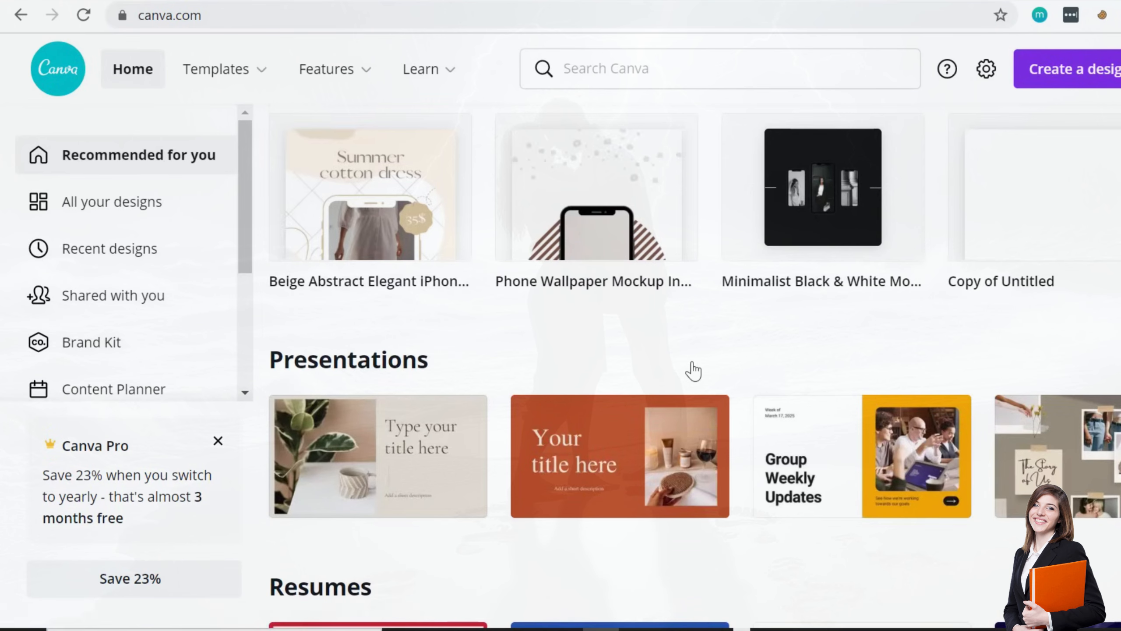
{"action": "scroll", "coordinate": [696, 370], "scroll_direction": "down", "scroll_amount": 4}
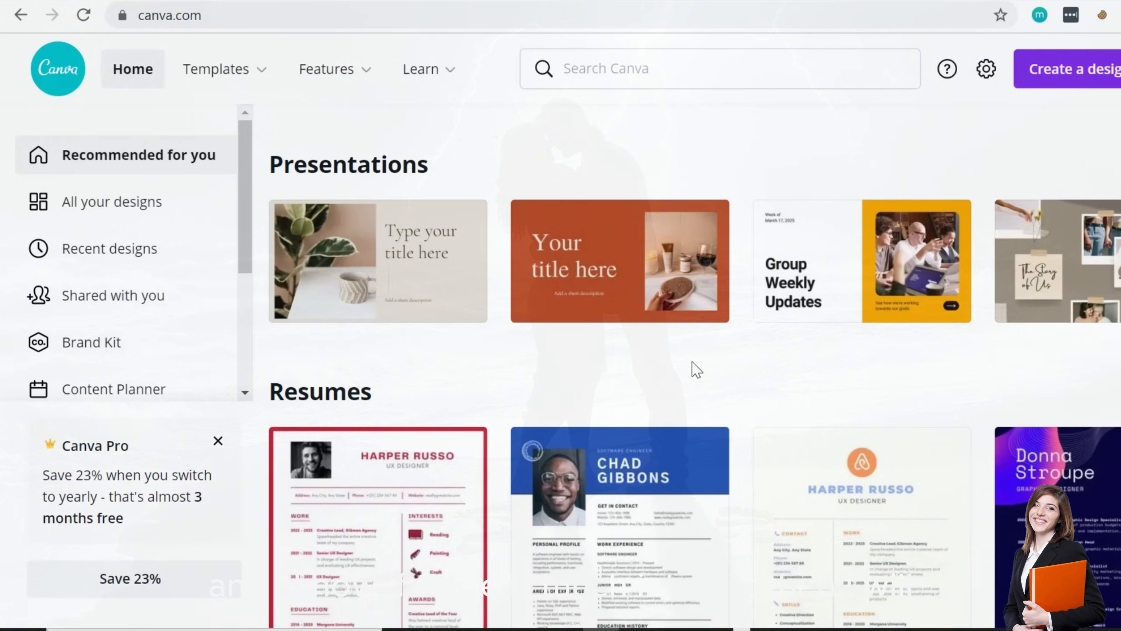
{"action": "scroll", "coordinate": [696, 370], "scroll_direction": "down", "scroll_amount": 14}
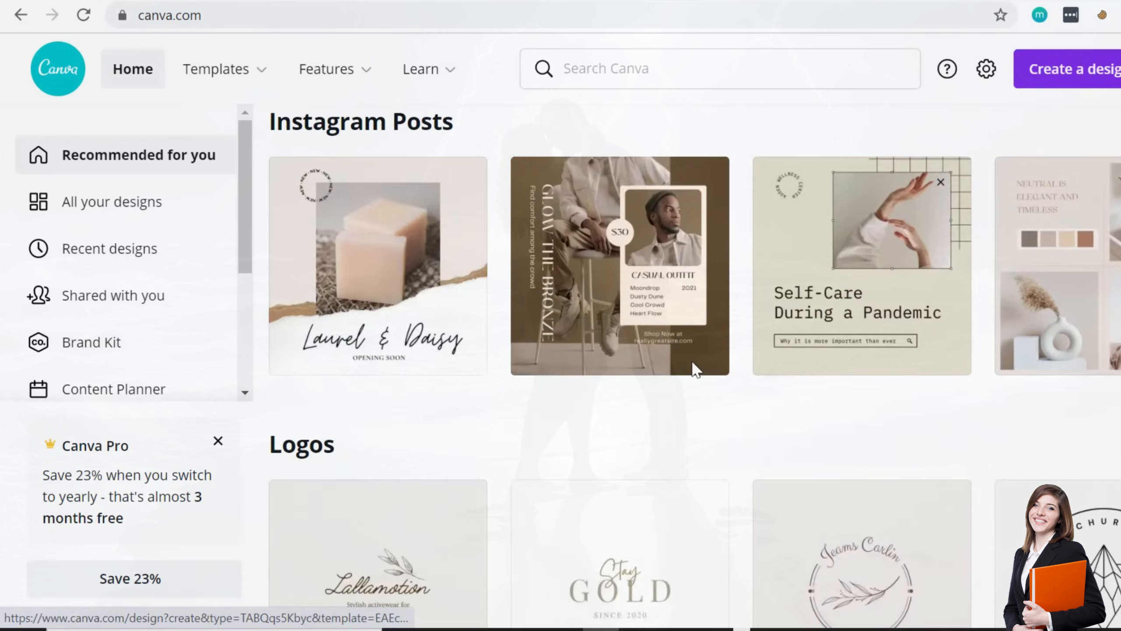
{"action": "scroll", "coordinate": [696, 369], "scroll_direction": "down", "scroll_amount": 8}
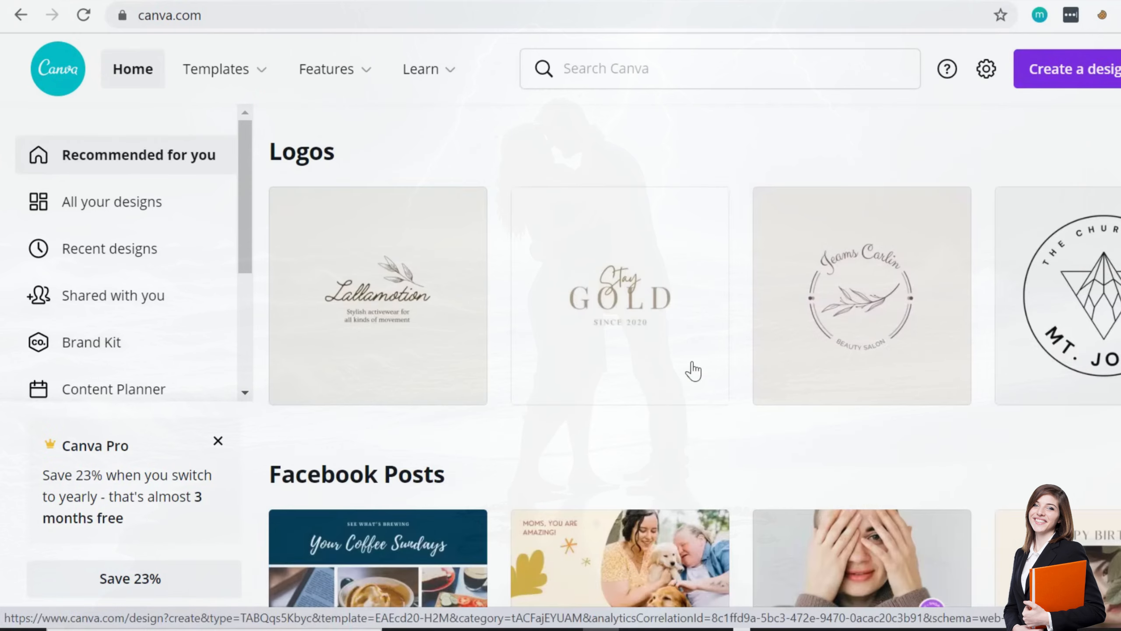
{"action": "scroll", "coordinate": [693, 370], "scroll_direction": "down", "scroll_amount": 5}
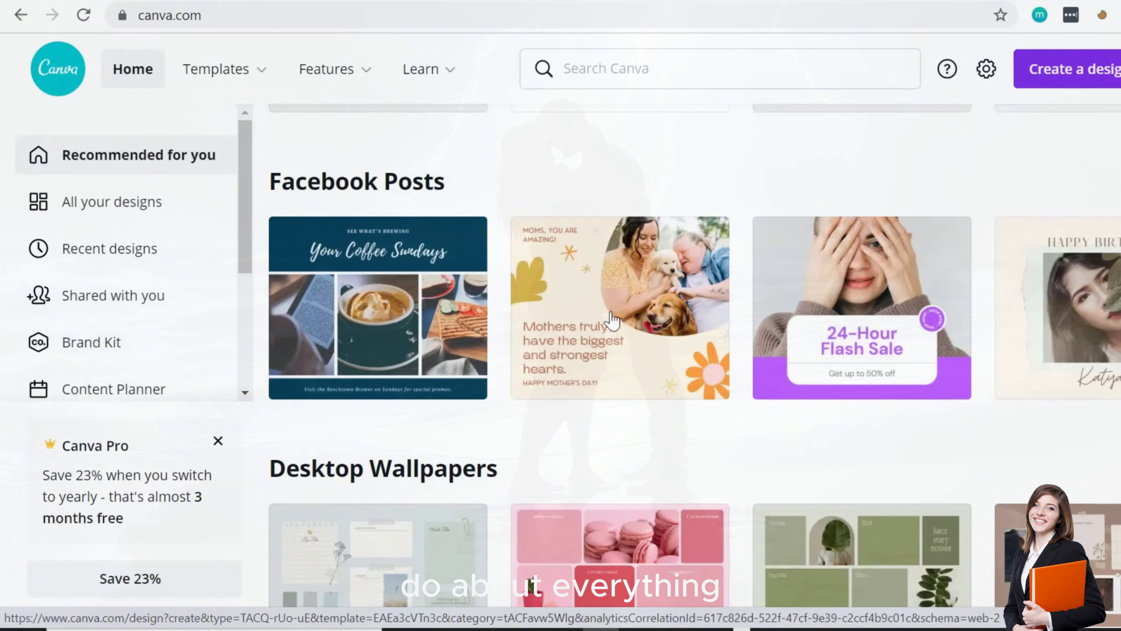
{"action": "scroll", "coordinate": [623, 315], "scroll_direction": "down", "scroll_amount": 5}
{"action": "scroll", "coordinate": [621, 318], "scroll_direction": "down", "scroll_amount": 4}
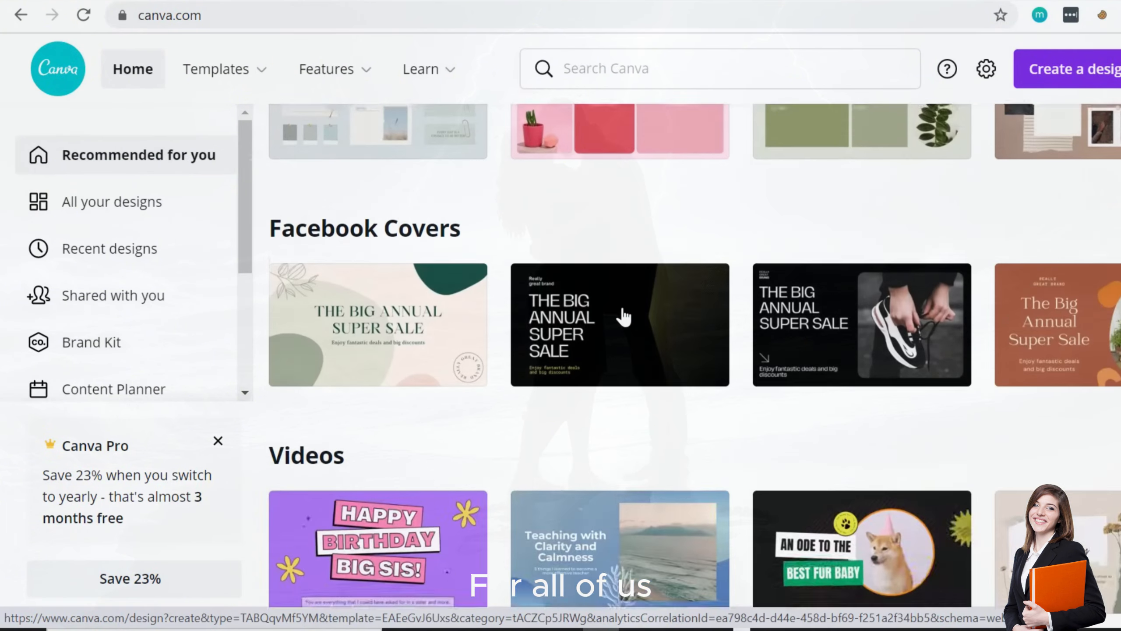